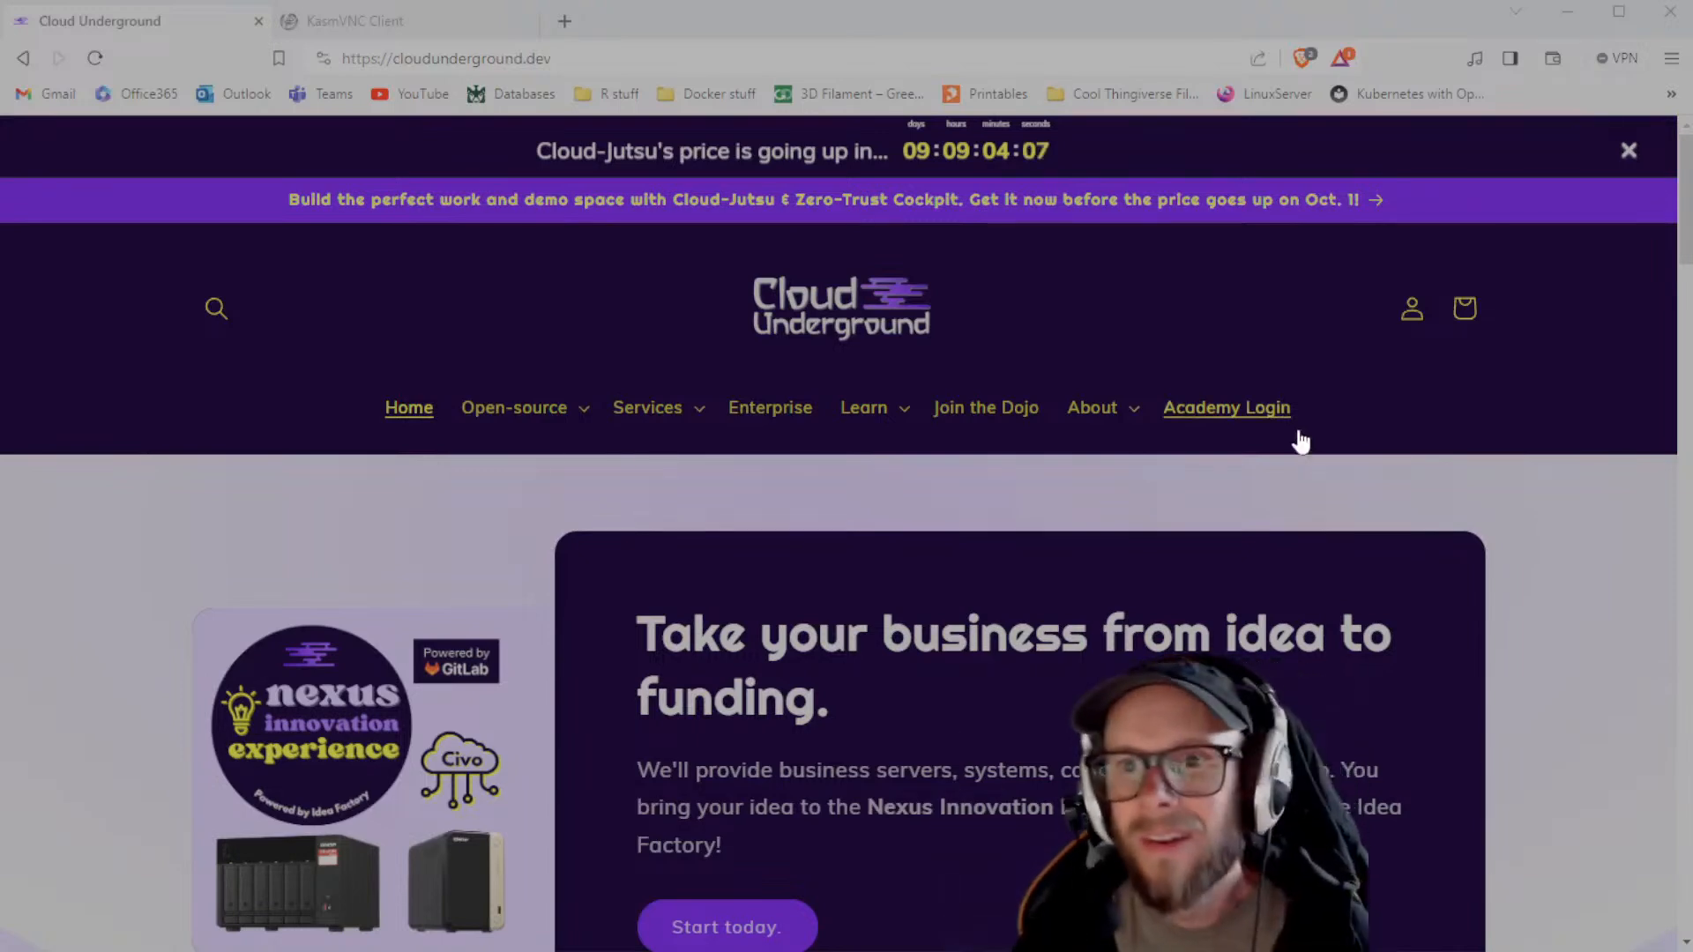
- Switch to the Blender session in the KasmVNC client and open the recent file desk_organizer.blend
{"action": "left_click", "coordinate": [364, 34]}
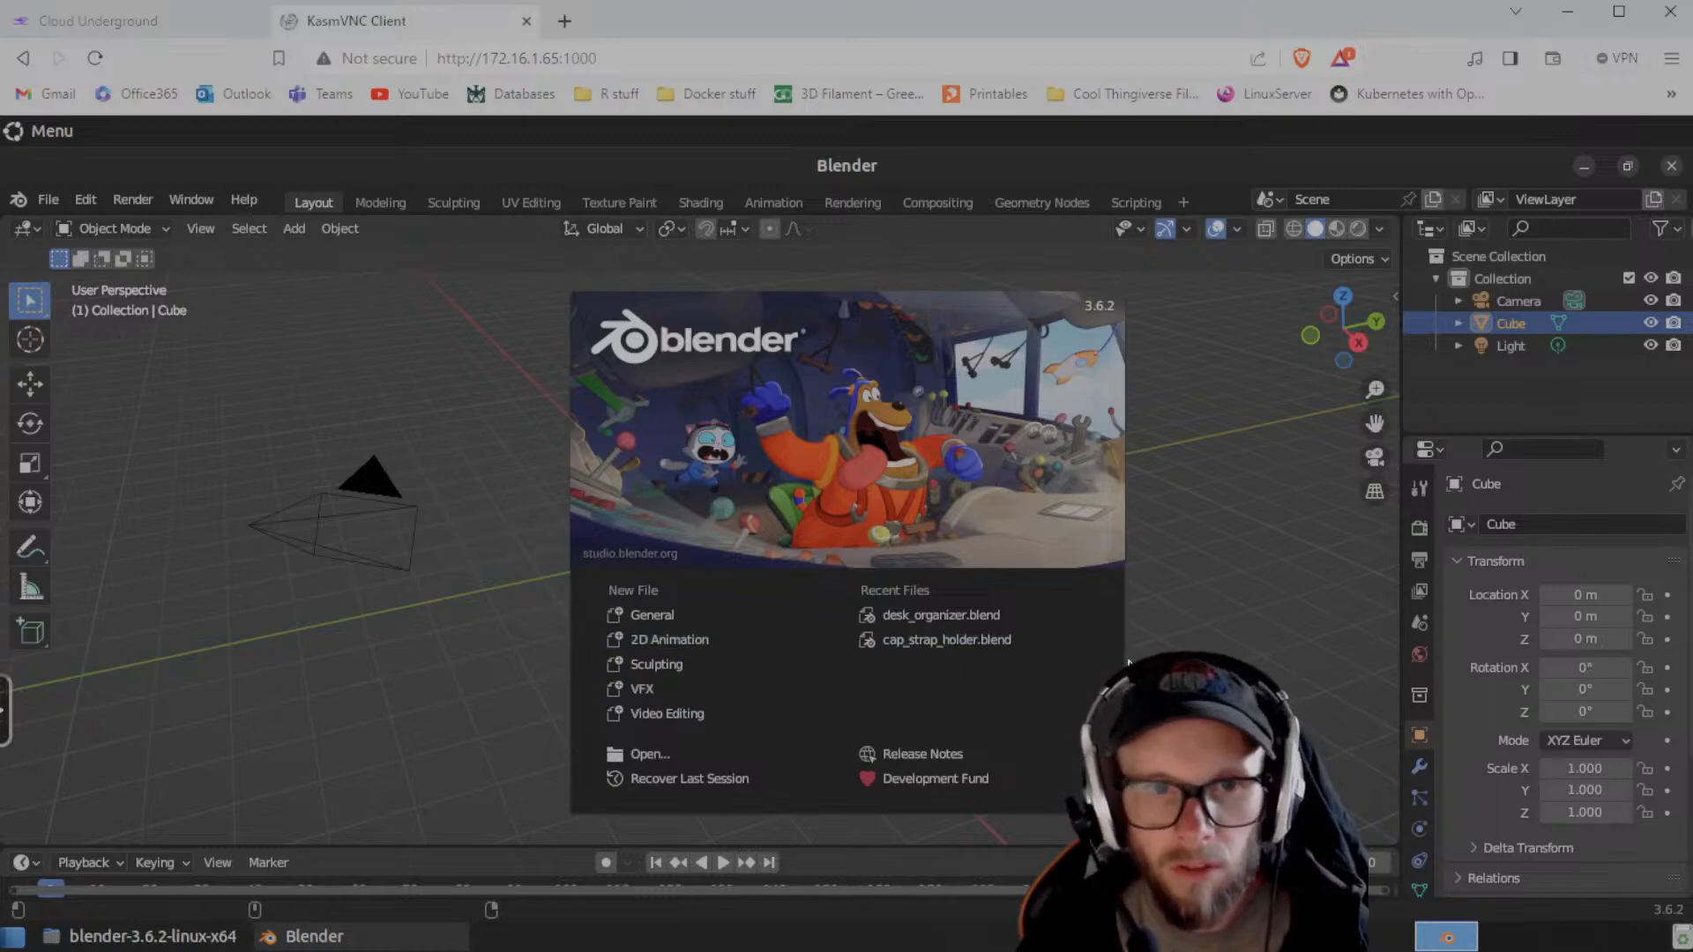
{"action": "left_click", "coordinate": [959, 616]}
{"action": "middle_click_drag", "start_coordinate": [1037, 812], "coordinate": [781, 719]}
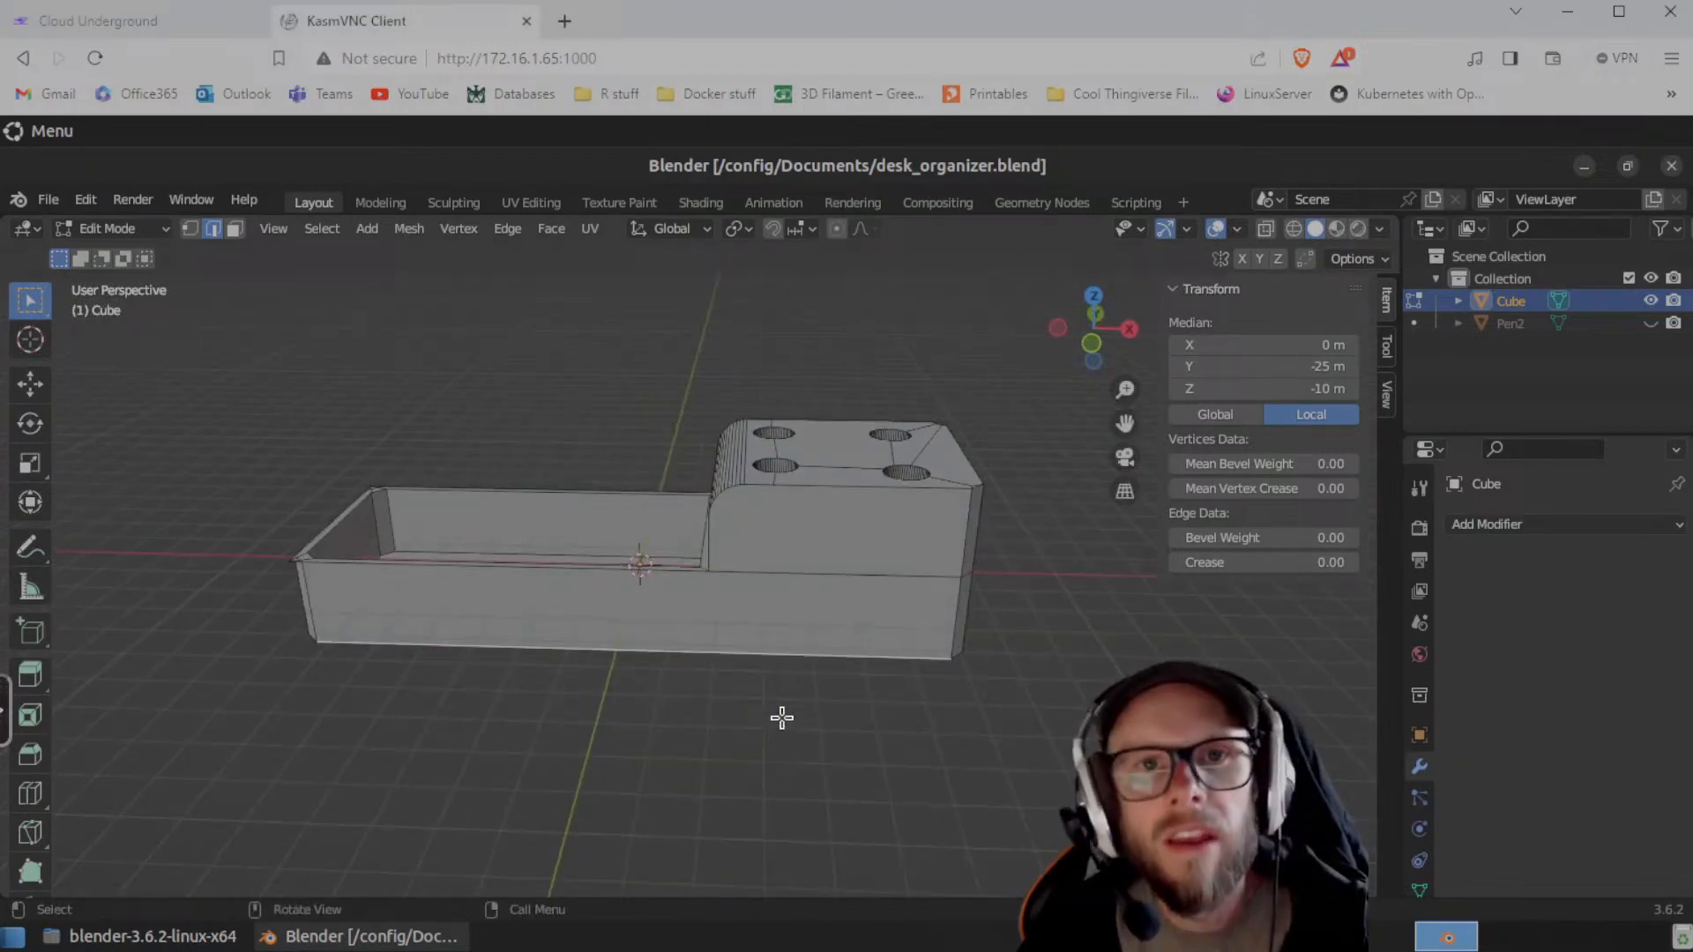
- Examine the desk organizer's open tray and the raised block with four pen holes from several angles
{"action": "middle_click_drag", "start_coordinate": [665, 722], "coordinate": [426, 628]}
{"action": "middle_click_drag", "start_coordinate": [947, 723], "coordinate": [838, 700]}
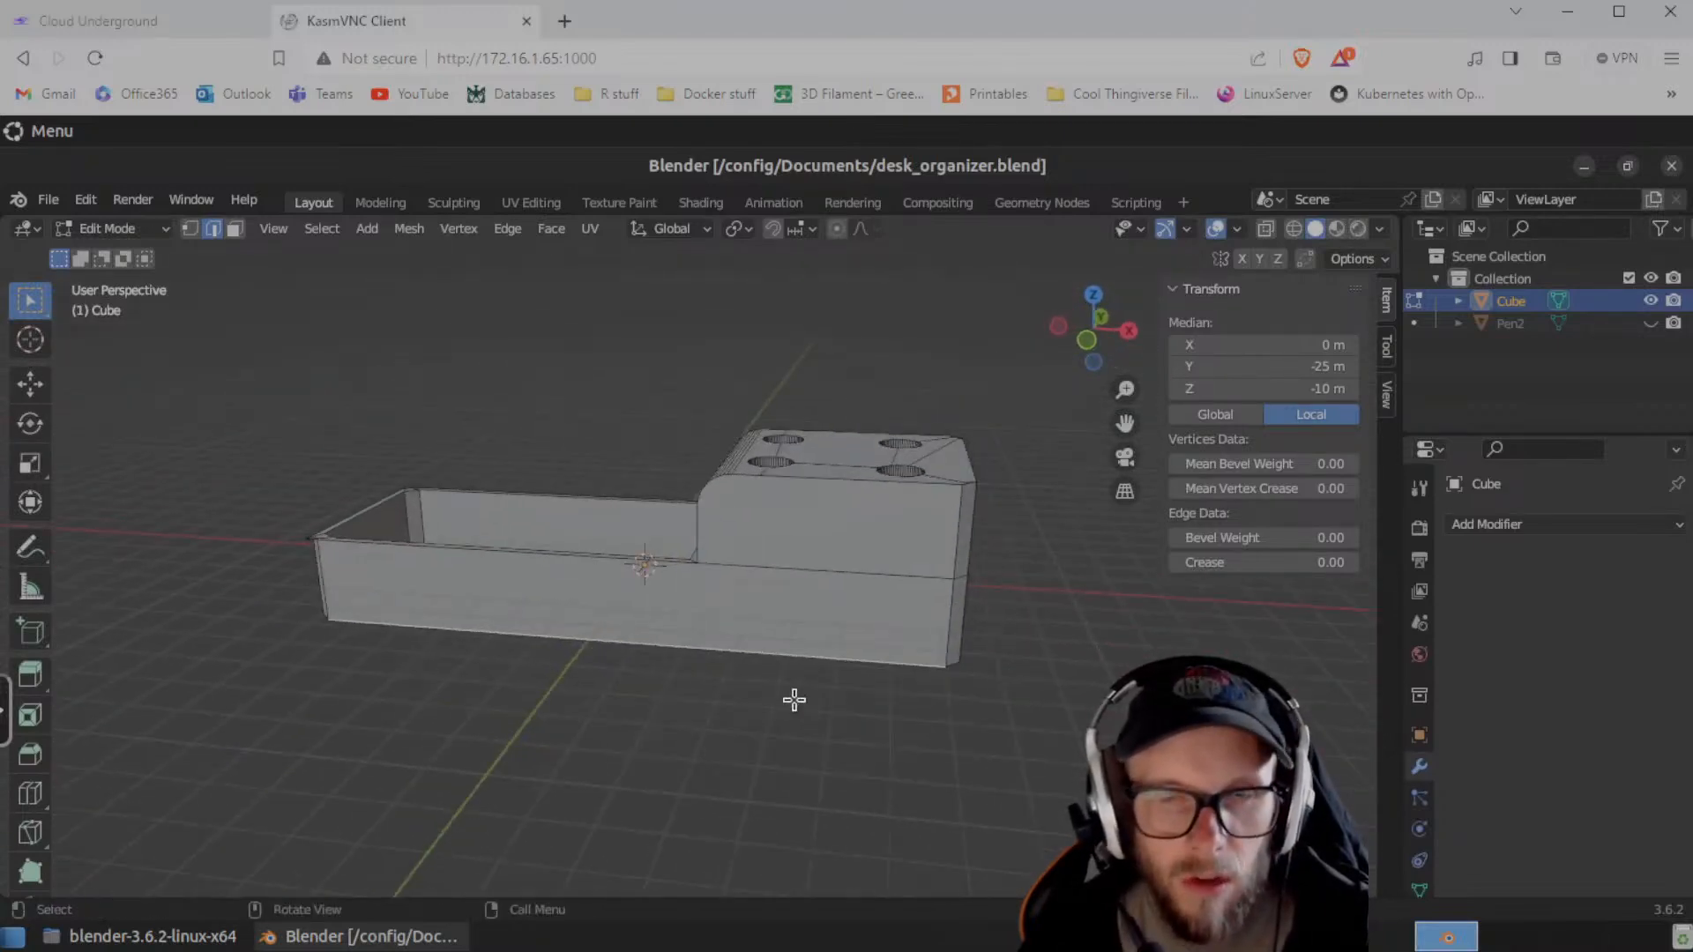
{"action": "middle_click_drag", "start_coordinate": [612, 691], "coordinate": [636, 693]}
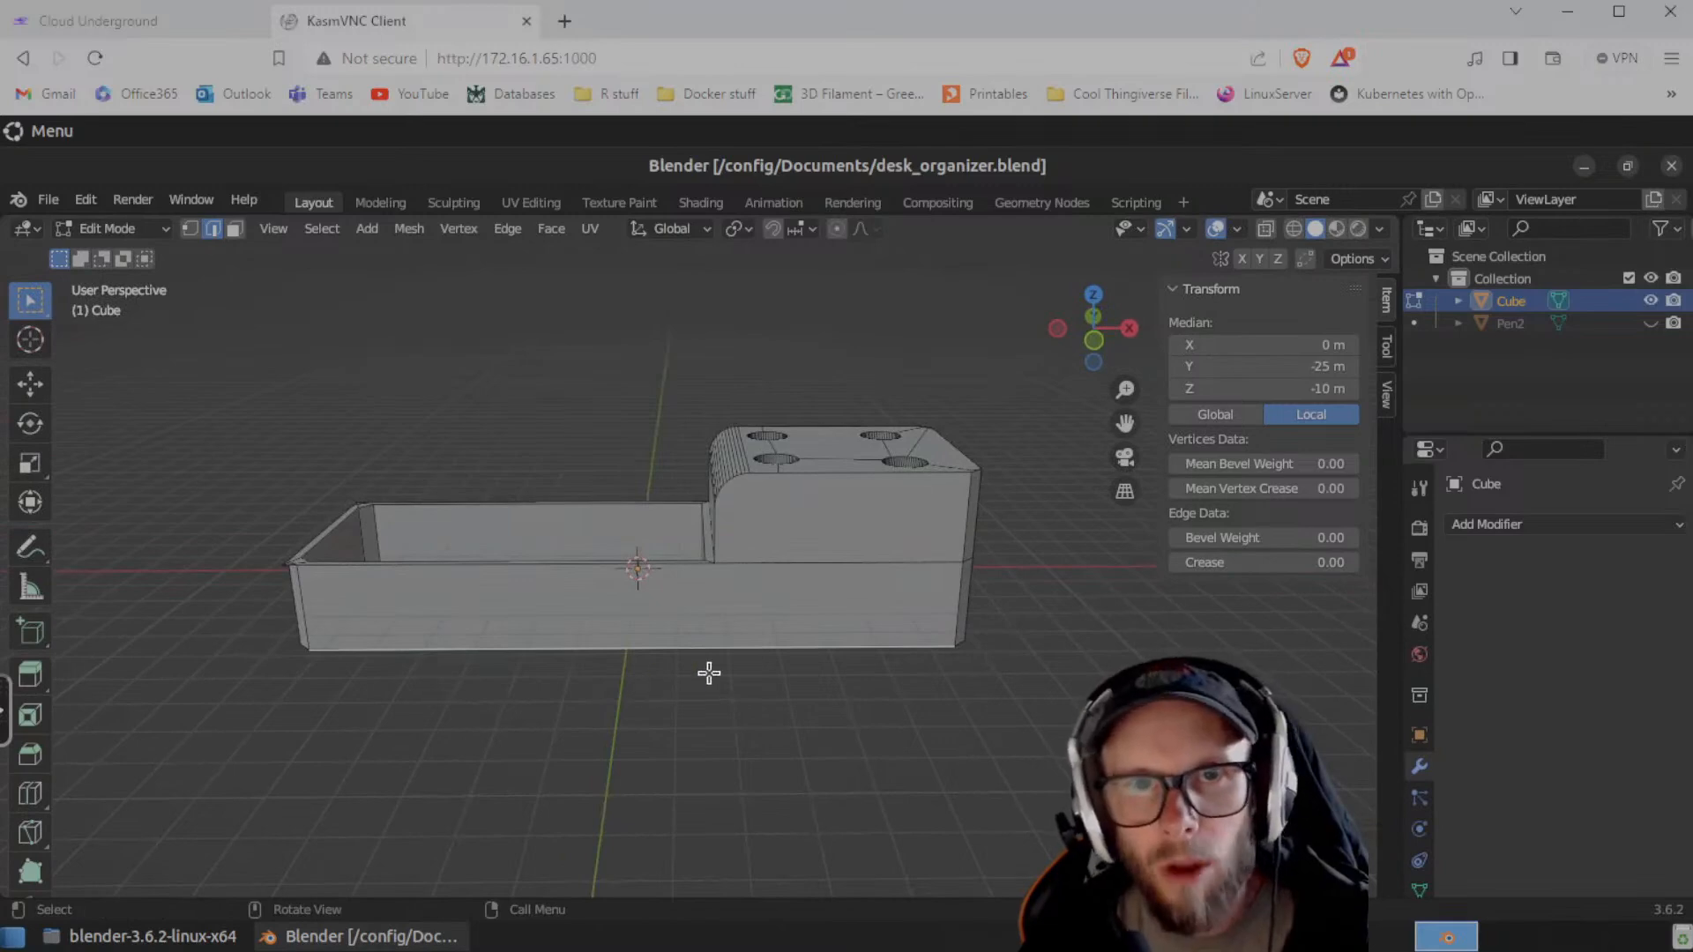
{"action": "middle_click_drag", "start_coordinate": [693, 666], "coordinate": [729, 729]}
{"action": "scroll", "coordinate": [688, 685], "scroll_direction": "up", "scroll_amount": 2}
{"action": "scroll", "coordinate": [705, 715], "scroll_direction": "down", "scroll_amount": 2}
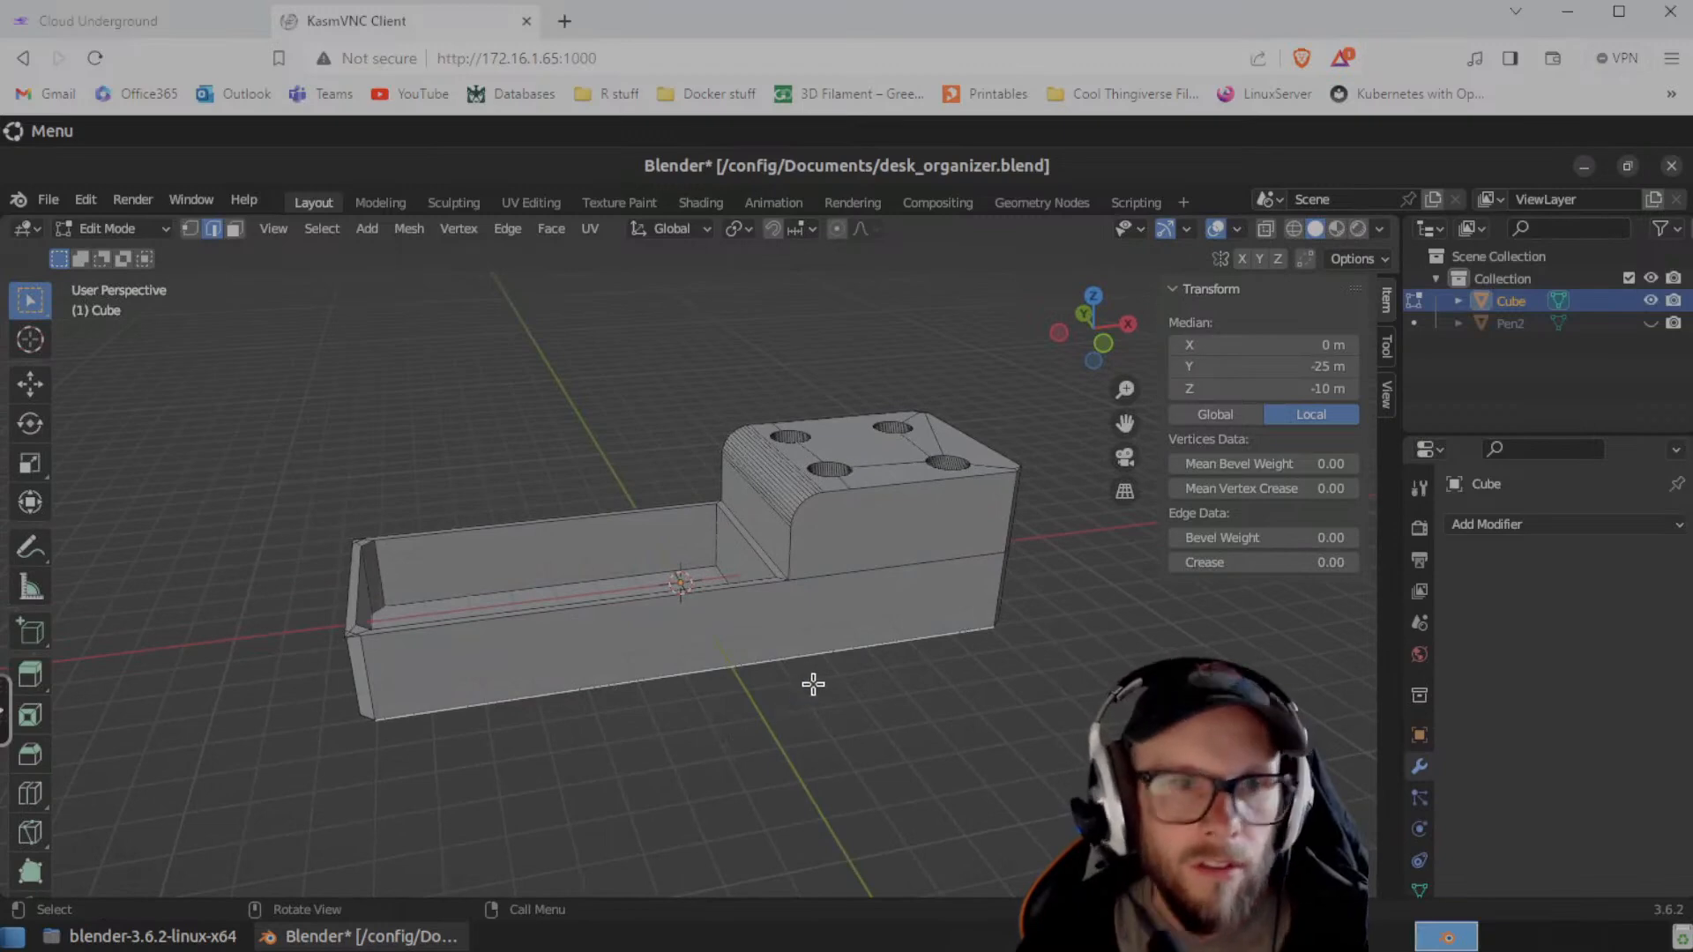
{"action": "middle_click_drag", "start_coordinate": [691, 703], "coordinate": [759, 707]}
{"action": "scroll", "coordinate": [792, 709], "scroll_direction": "up", "scroll_amount": 4}
{"action": "scroll", "coordinate": [759, 708], "scroll_direction": "down", "scroll_amount": 2}
{"action": "scroll", "coordinate": [759, 706], "scroll_direction": "down", "scroll_amount": 2}
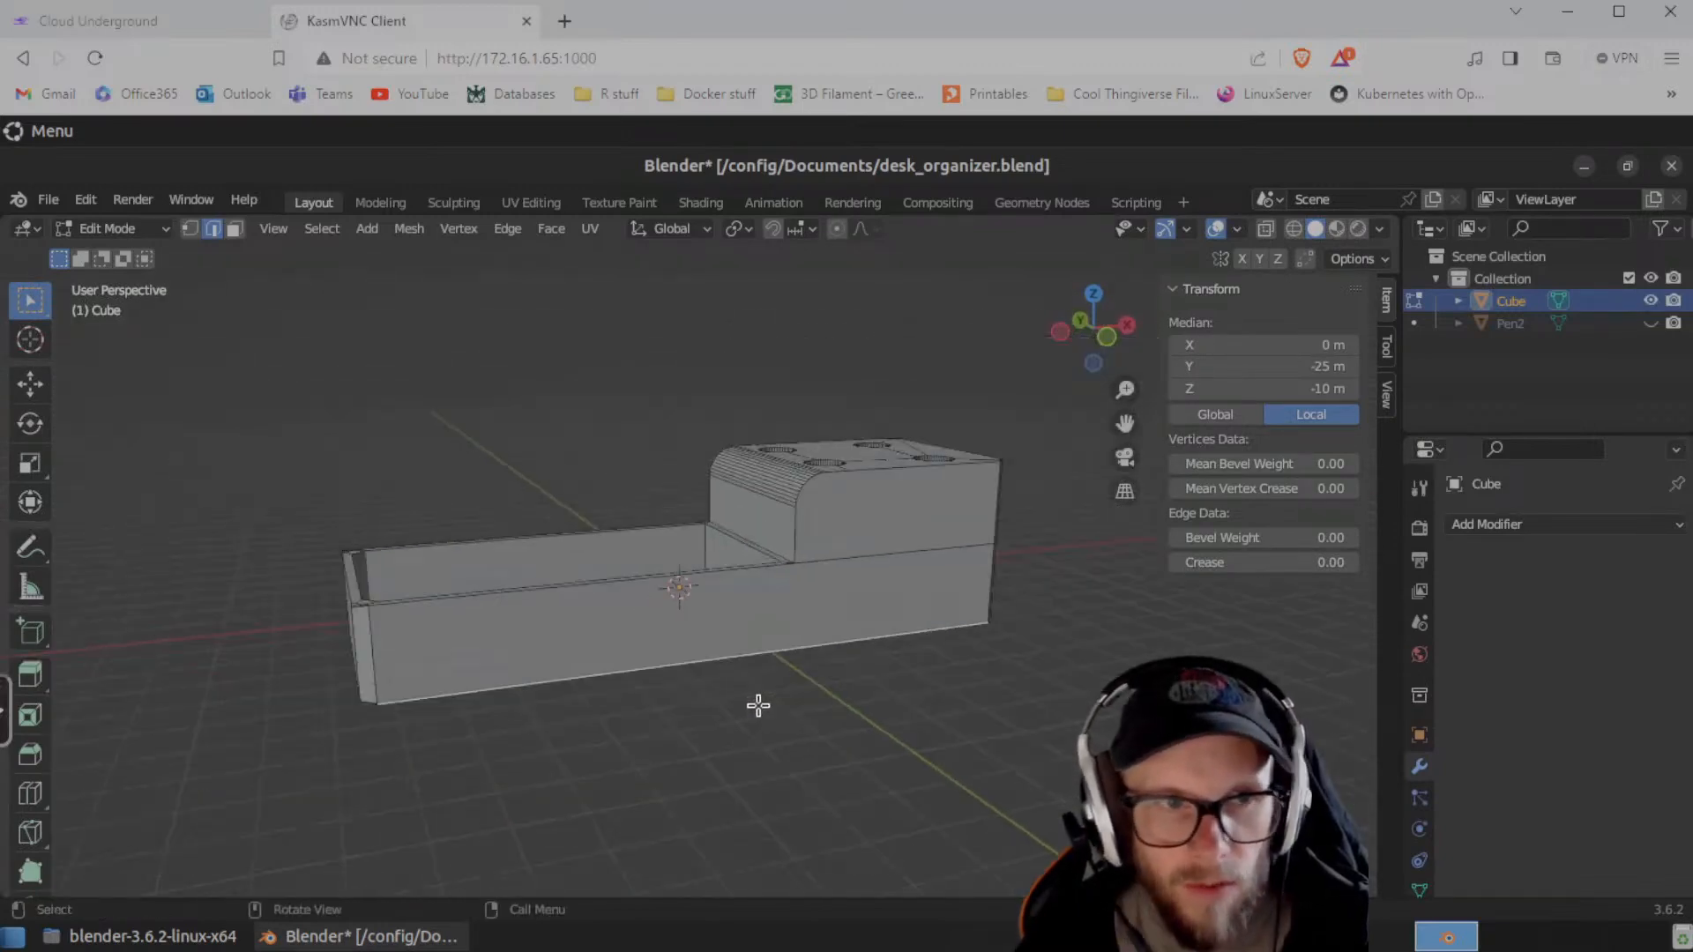
- Switch the desk organizer from Edit Mode to Object Mode and deselect it
{"action": "left_click", "coordinate": [115, 231]}
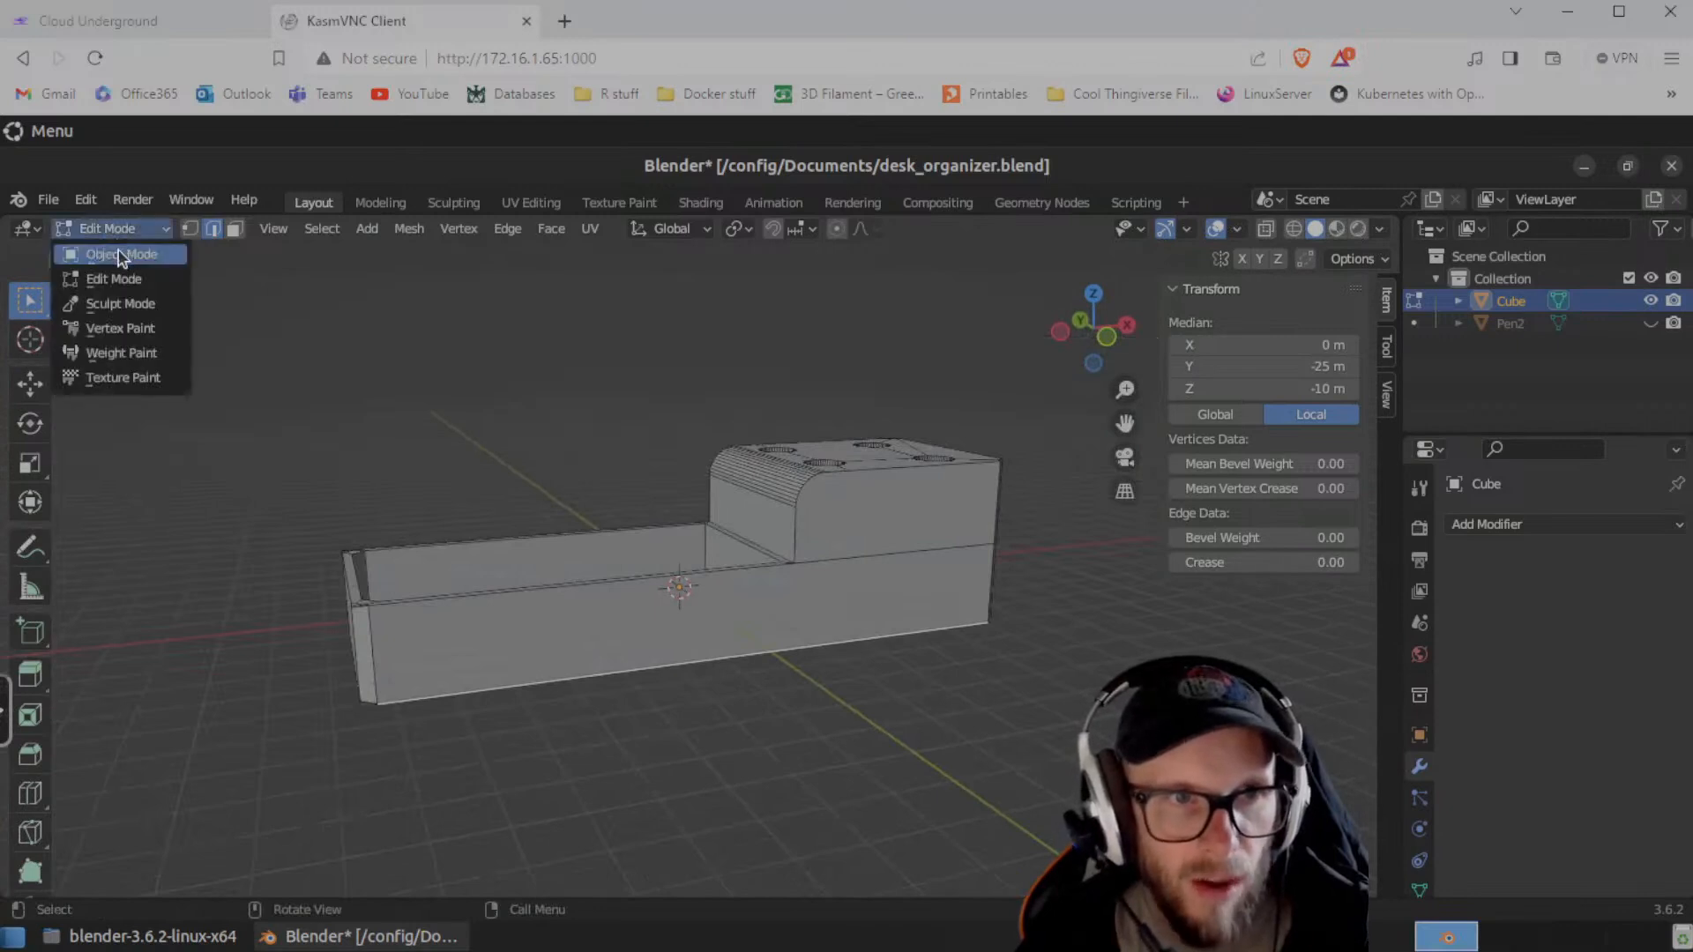
{"action": "left_click", "coordinate": [121, 254]}
{"action": "left_click", "coordinate": [689, 704]}
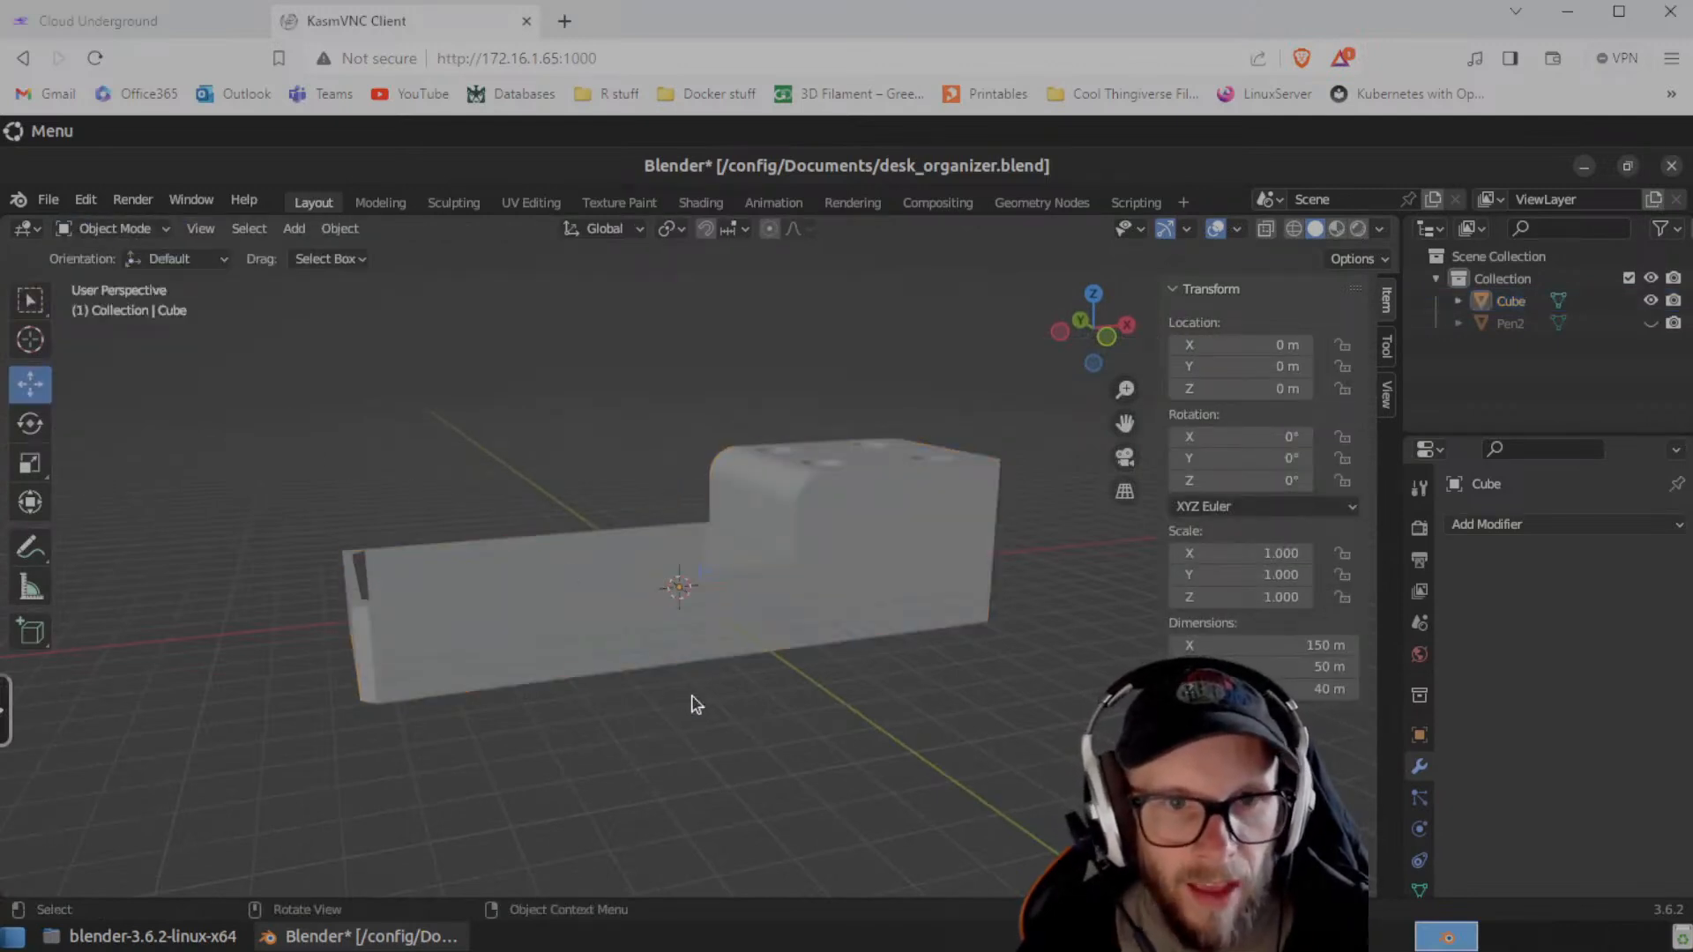
{"action": "middle_click_drag", "start_coordinate": [734, 695], "coordinate": [713, 704]}
- Add a text object at the scene origin, inside the desk organizer
{"action": "left_click", "coordinate": [296, 230]}
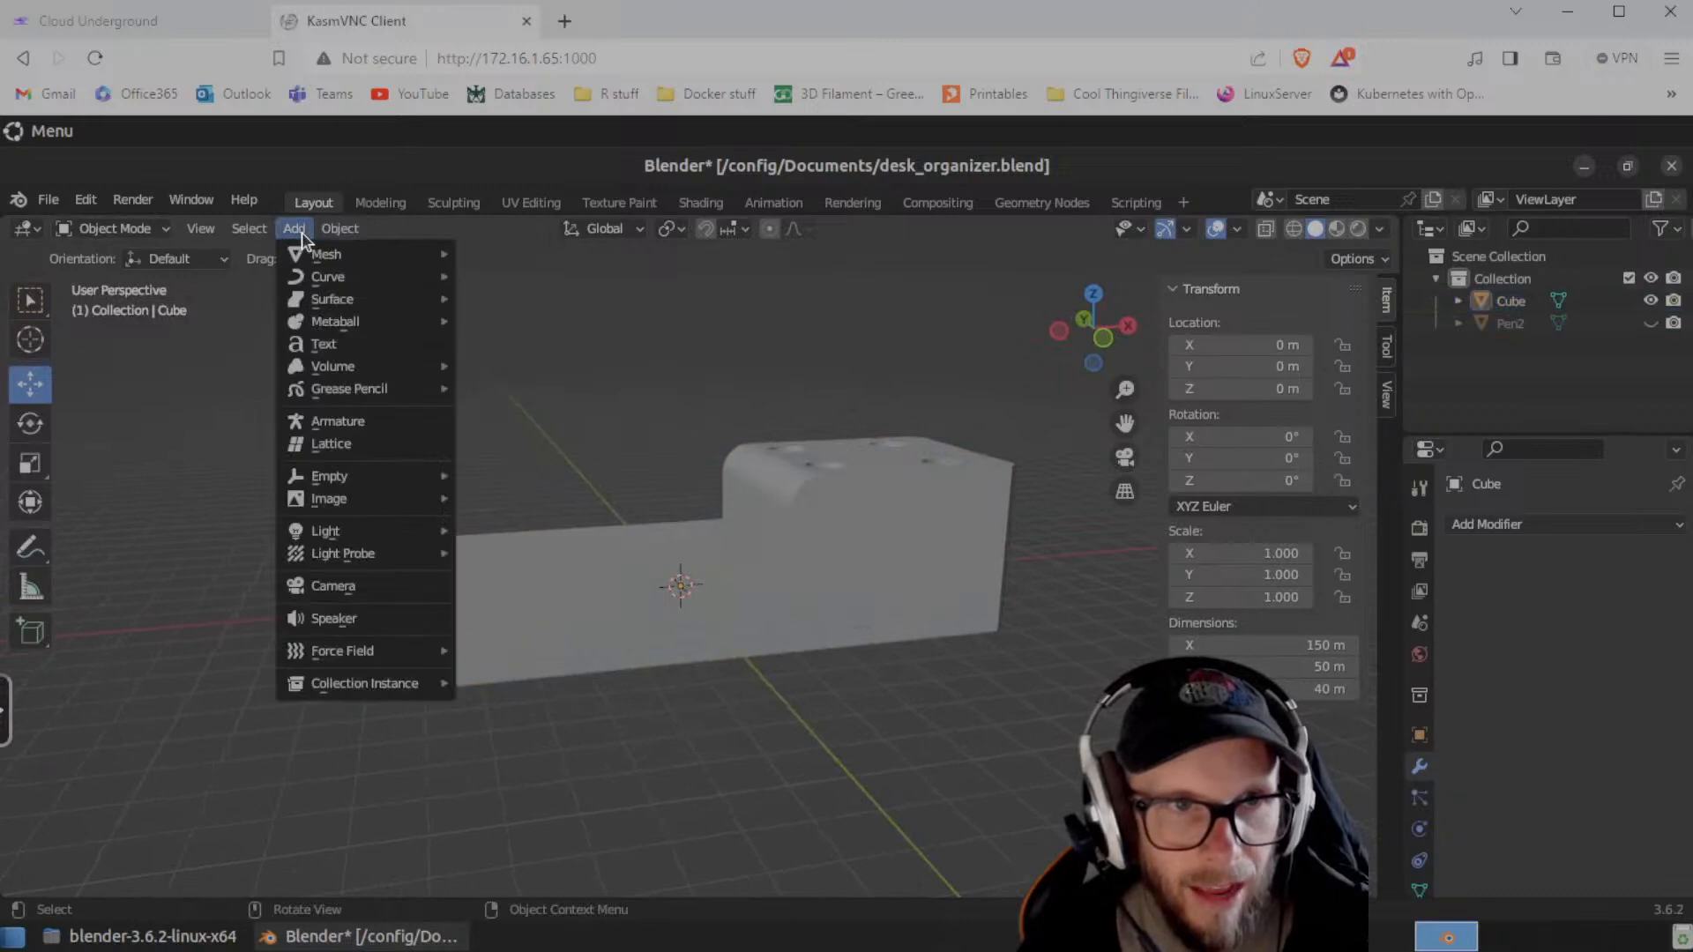
{"action": "left_click", "coordinate": [333, 346]}
{"action": "middle_click_drag", "start_coordinate": [641, 663], "coordinate": [630, 805]}
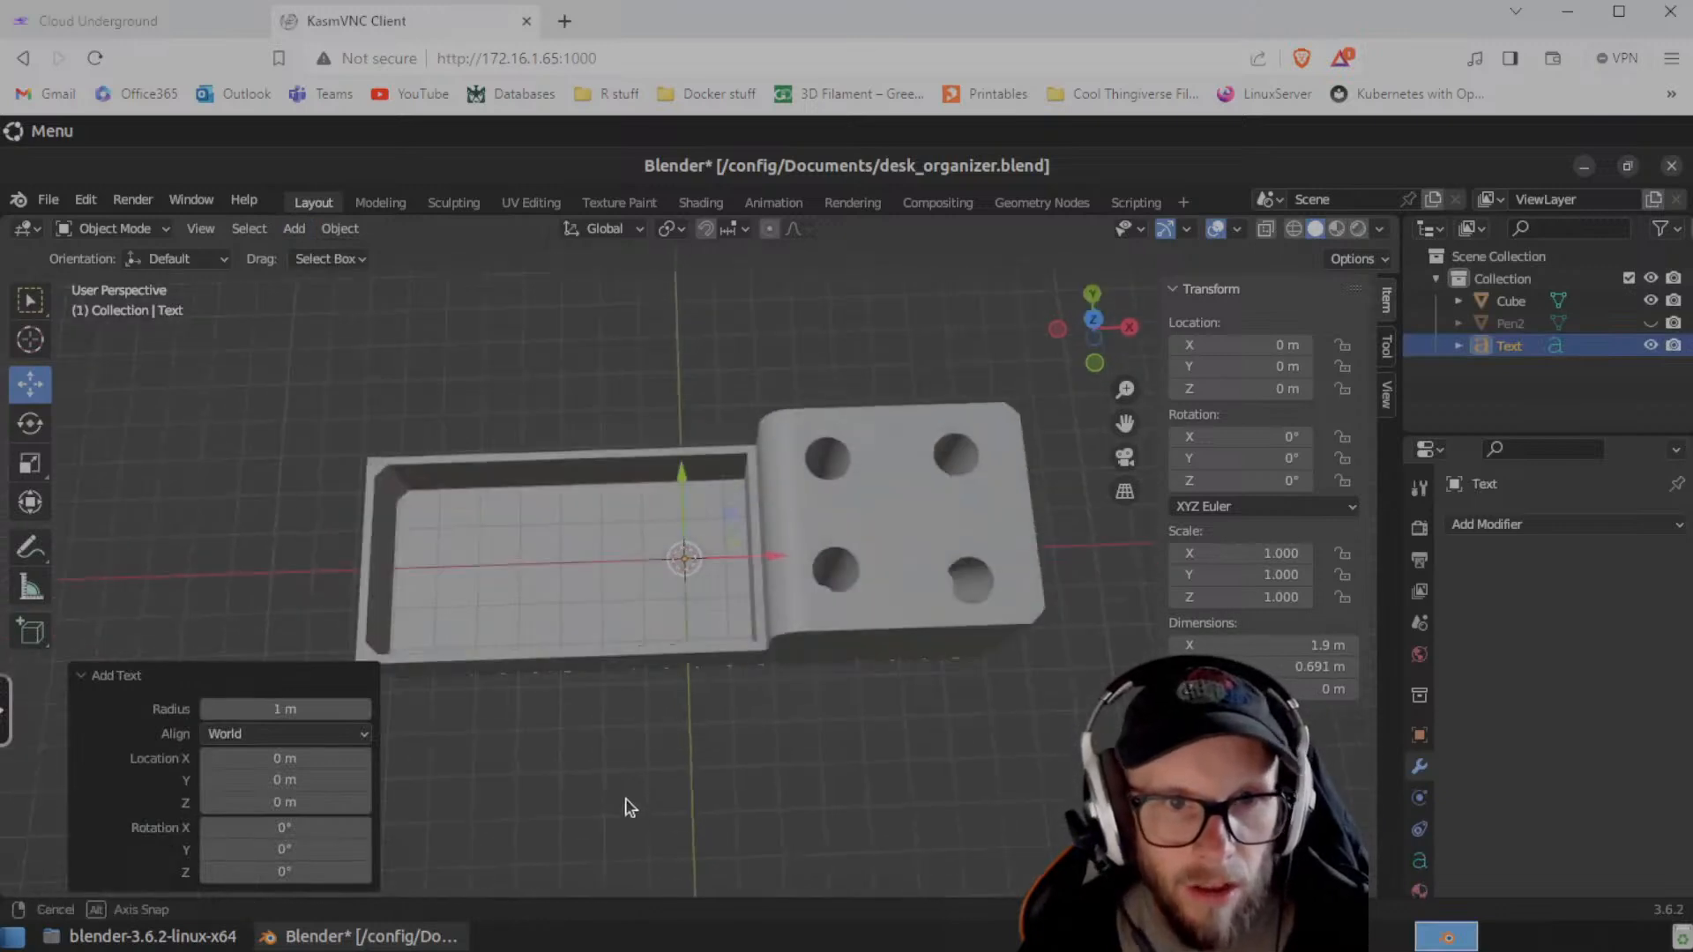
{"action": "scroll", "coordinate": [633, 676], "scroll_direction": "up", "scroll_amount": 10}
{"action": "middle_click_drag", "start_coordinate": [630, 668], "coordinate": [624, 649]}
{"action": "middle_click_drag", "start_coordinate": [527, 547], "coordinate": [679, 727]}
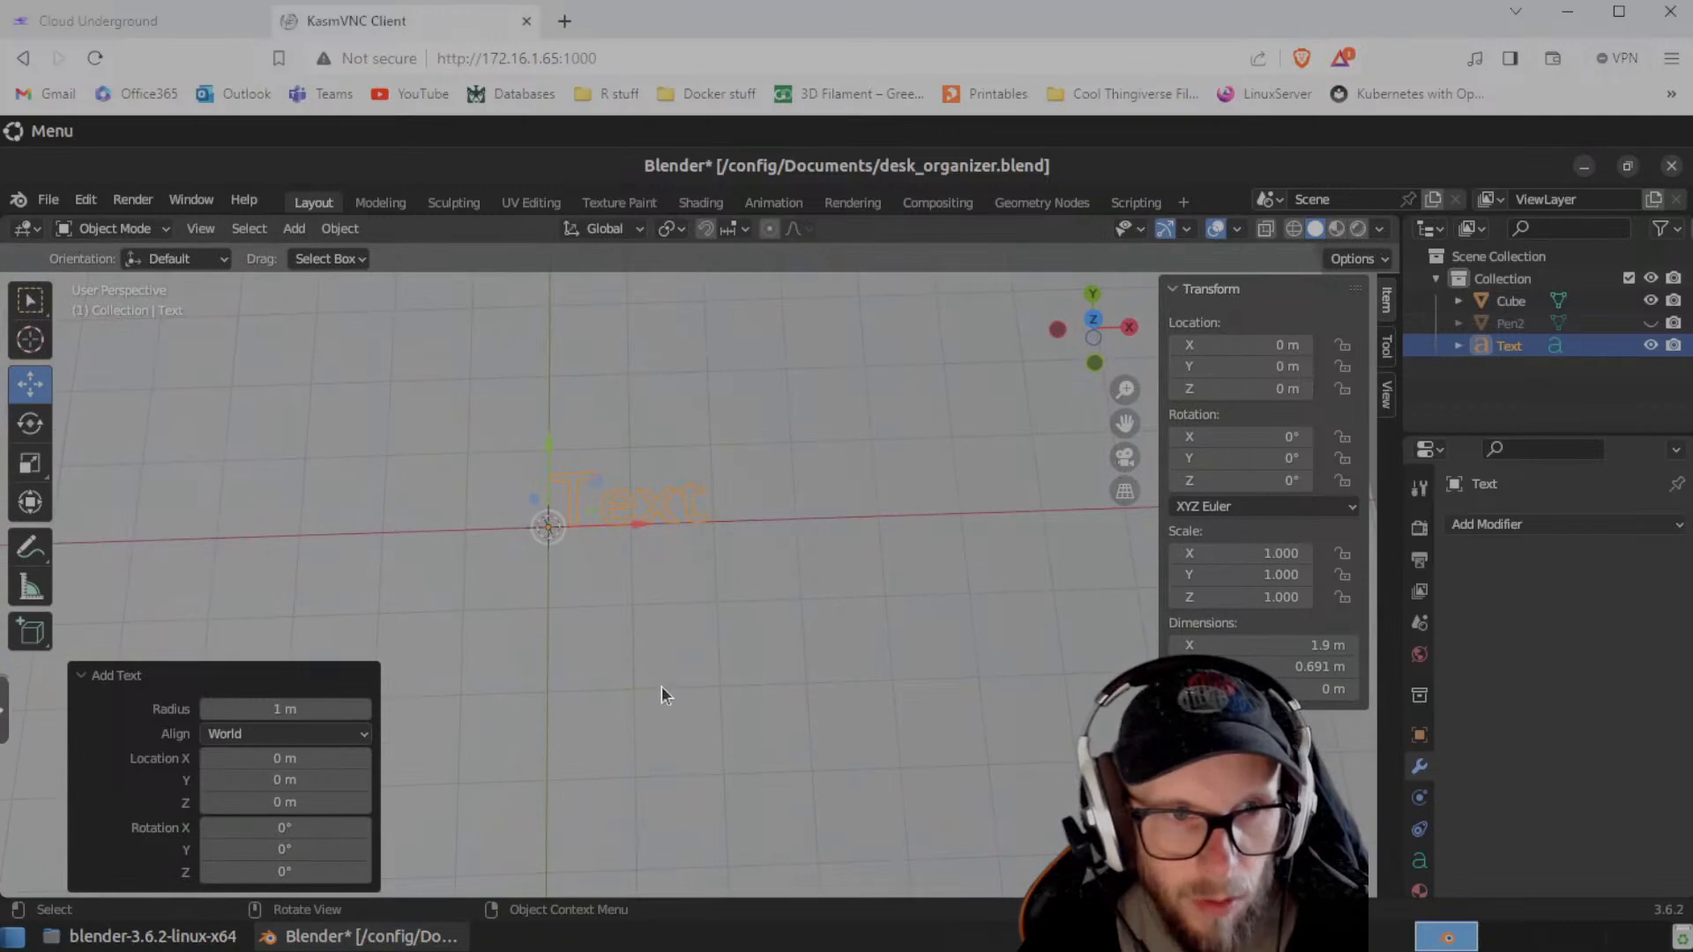
{"action": "scroll", "coordinate": [647, 661], "scroll_direction": "down", "scroll_amount": 1}
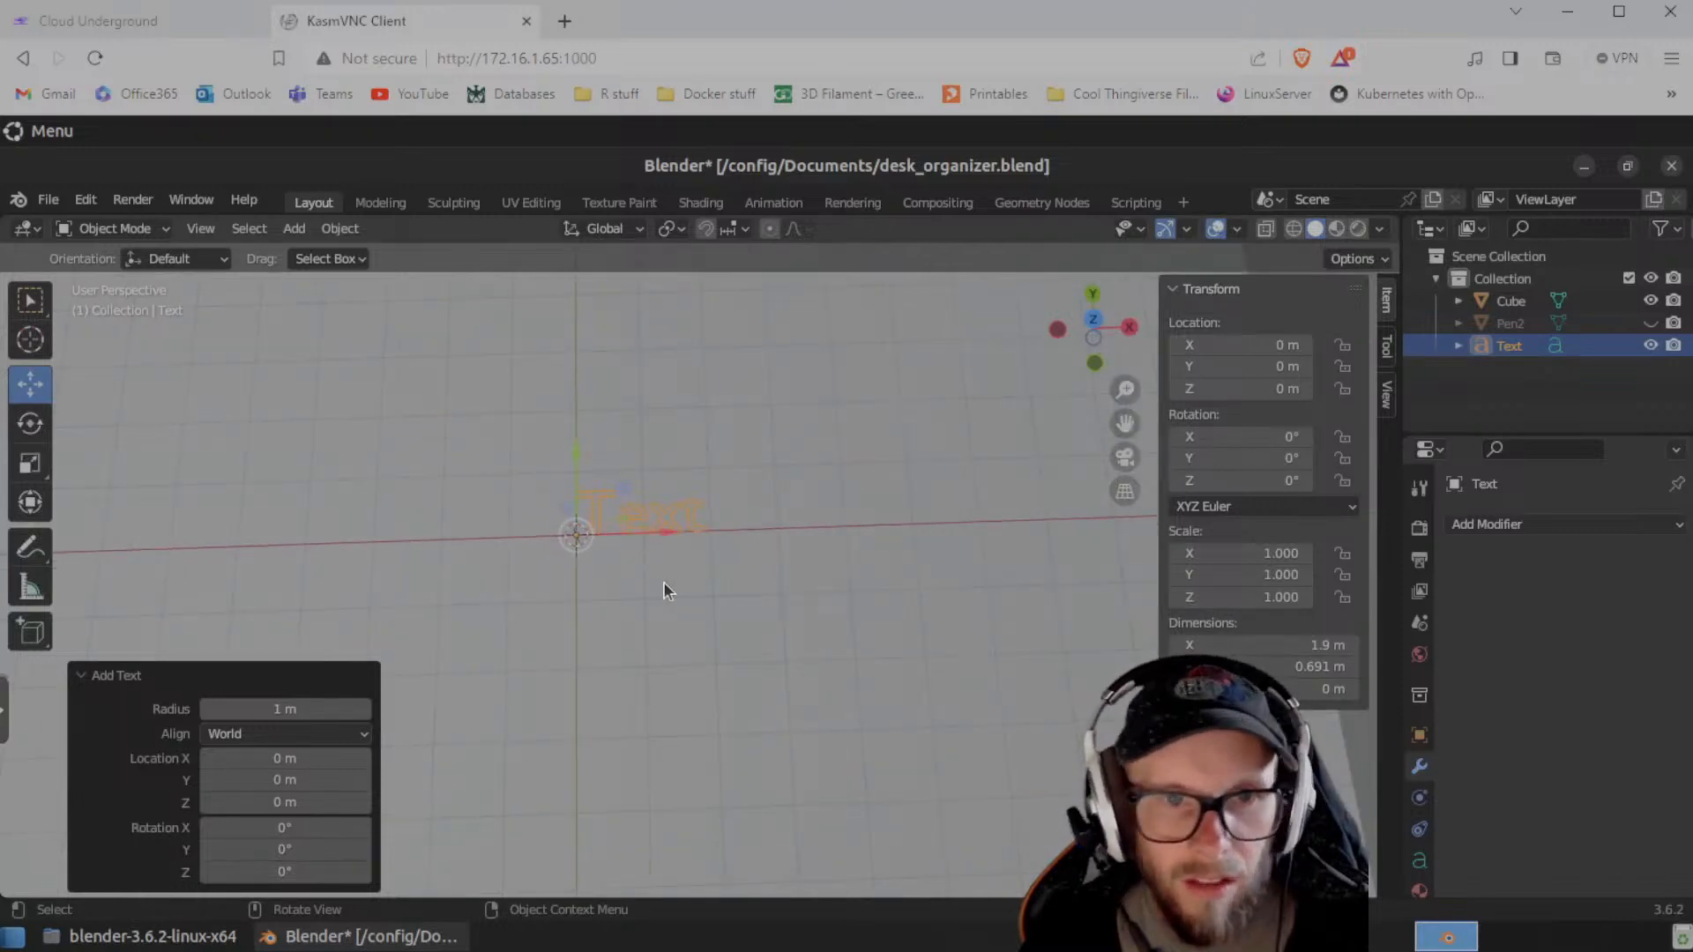
{"action": "scroll", "coordinate": [665, 585], "scroll_direction": "down", "scroll_amount": 1}
{"action": "scroll", "coordinate": [665, 617], "scroll_direction": "up", "scroll_amount": 3}
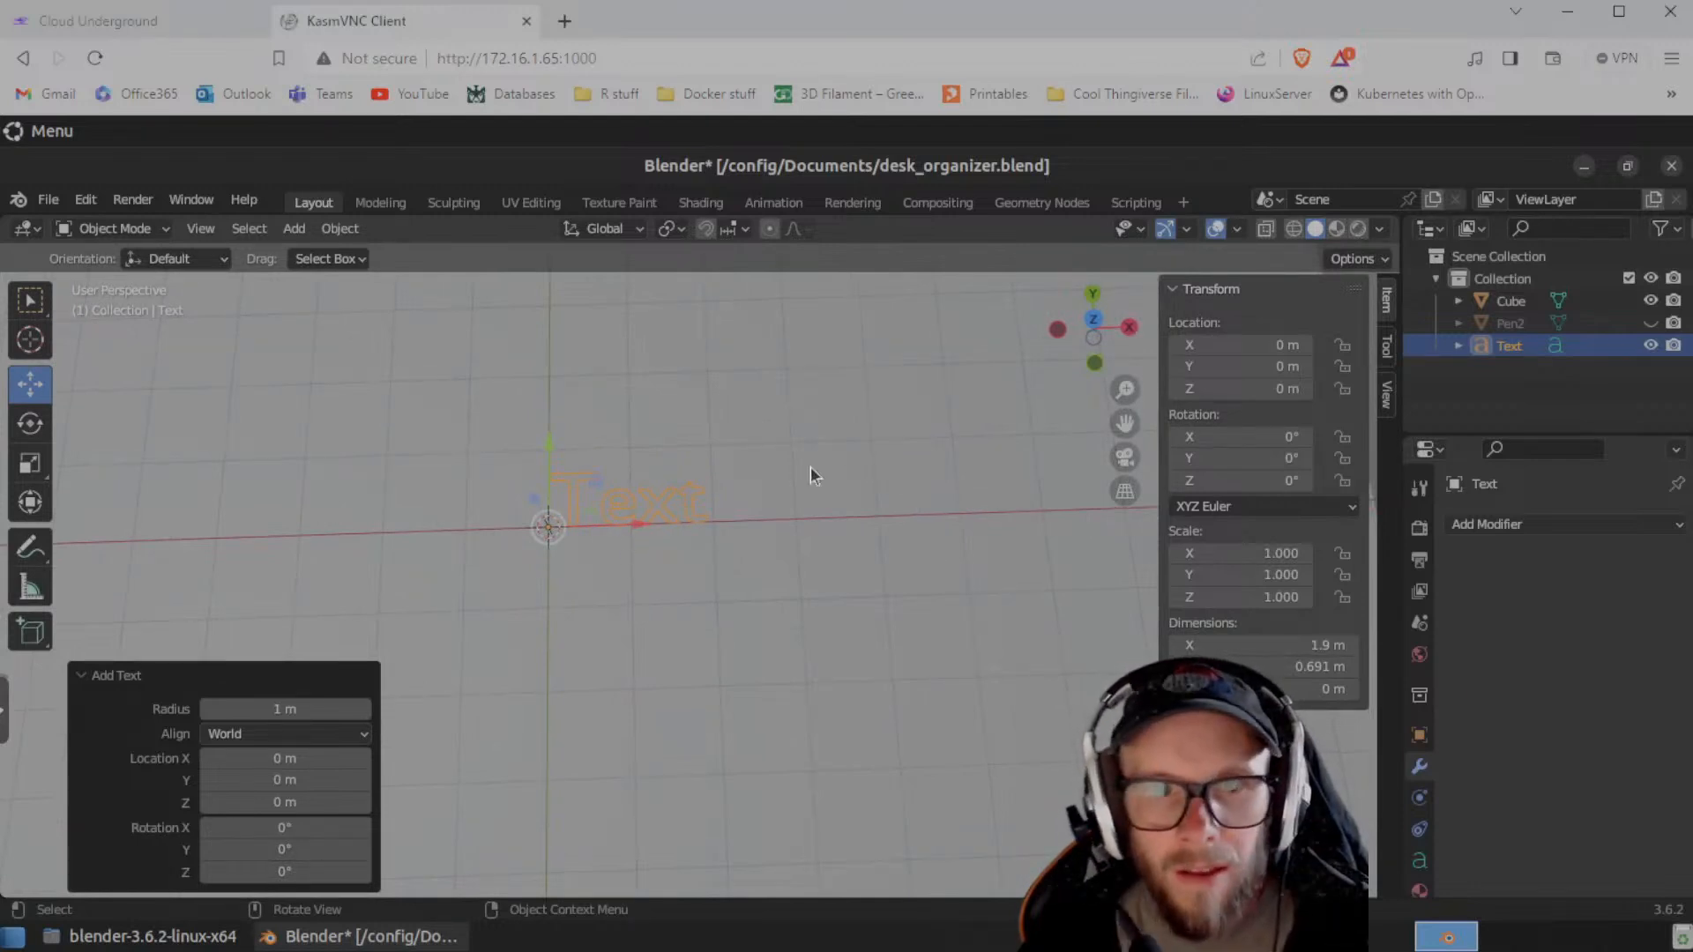
- Select the text object, put it in Edit Mode and delete its placeholder text
{"action": "left_click", "coordinate": [880, 464]}
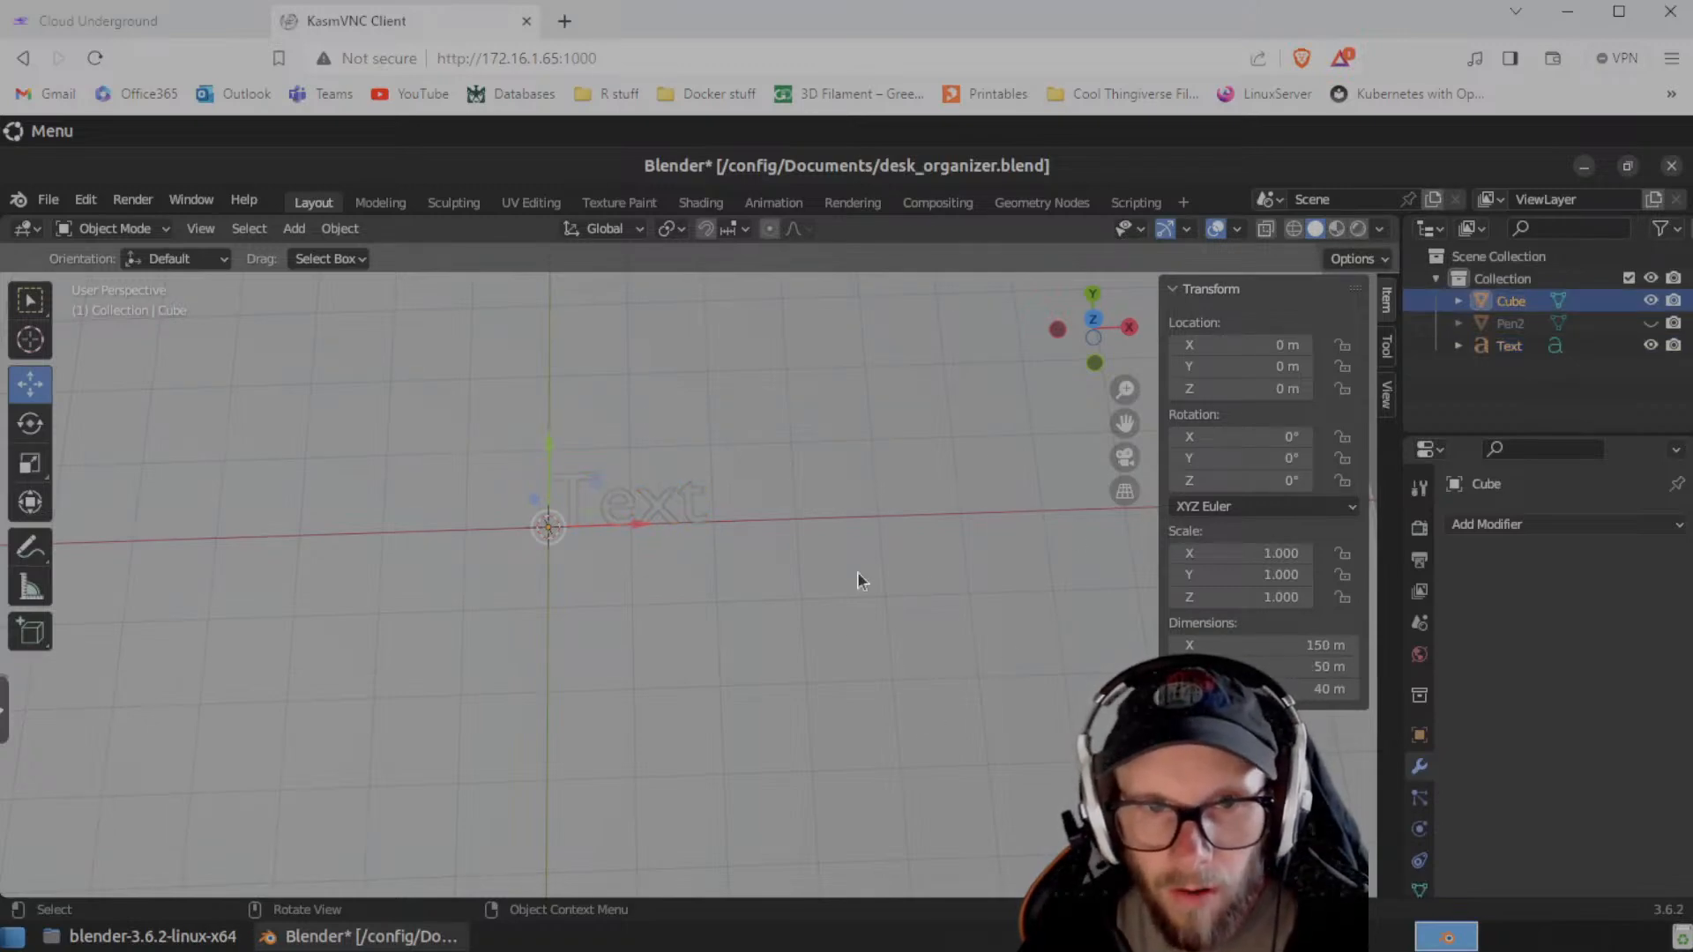
{"action": "left_click", "coordinate": [691, 492]}
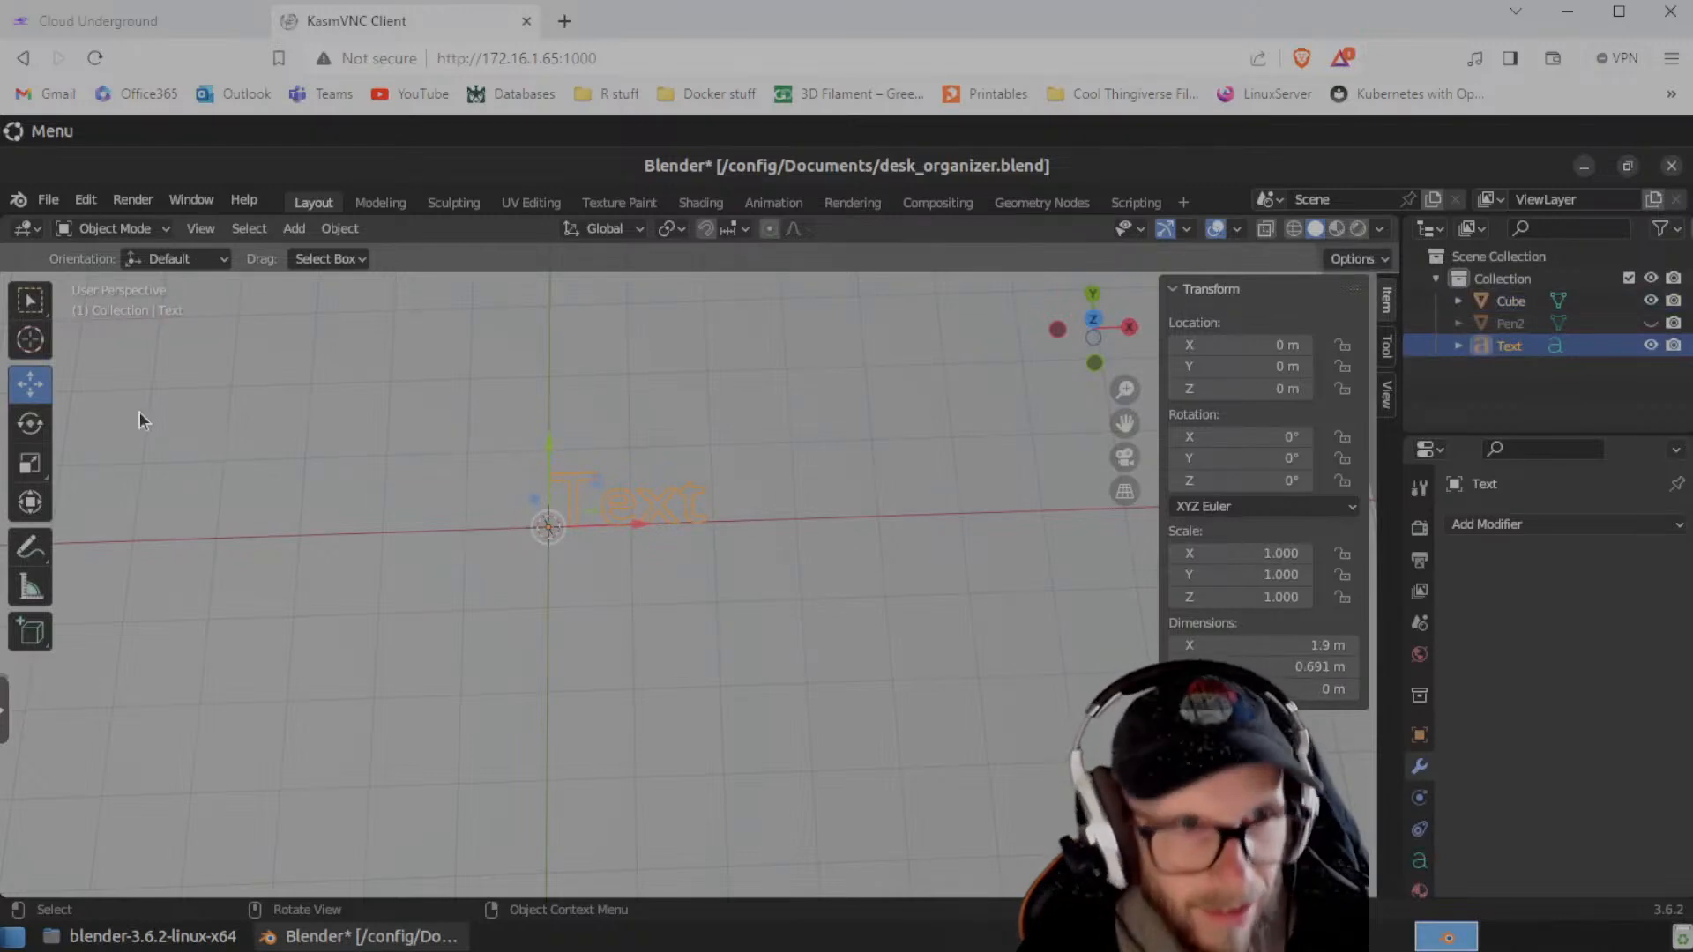
{"action": "left_click", "coordinate": [115, 229]}
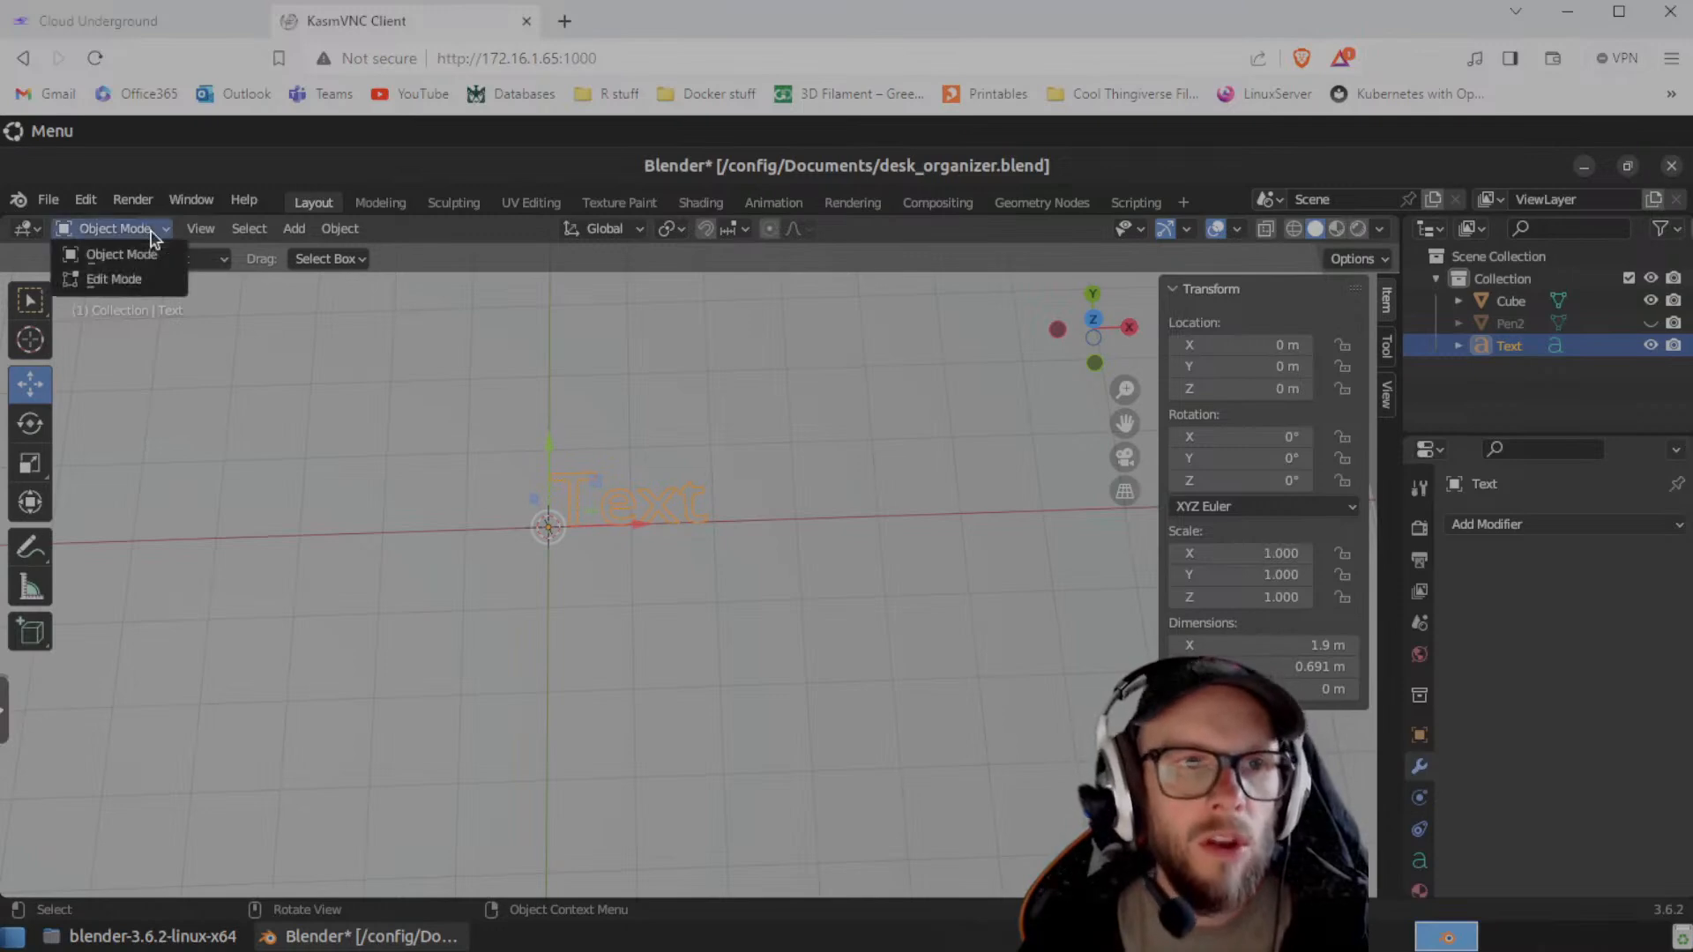
{"action": "left_click", "coordinate": [123, 279]}
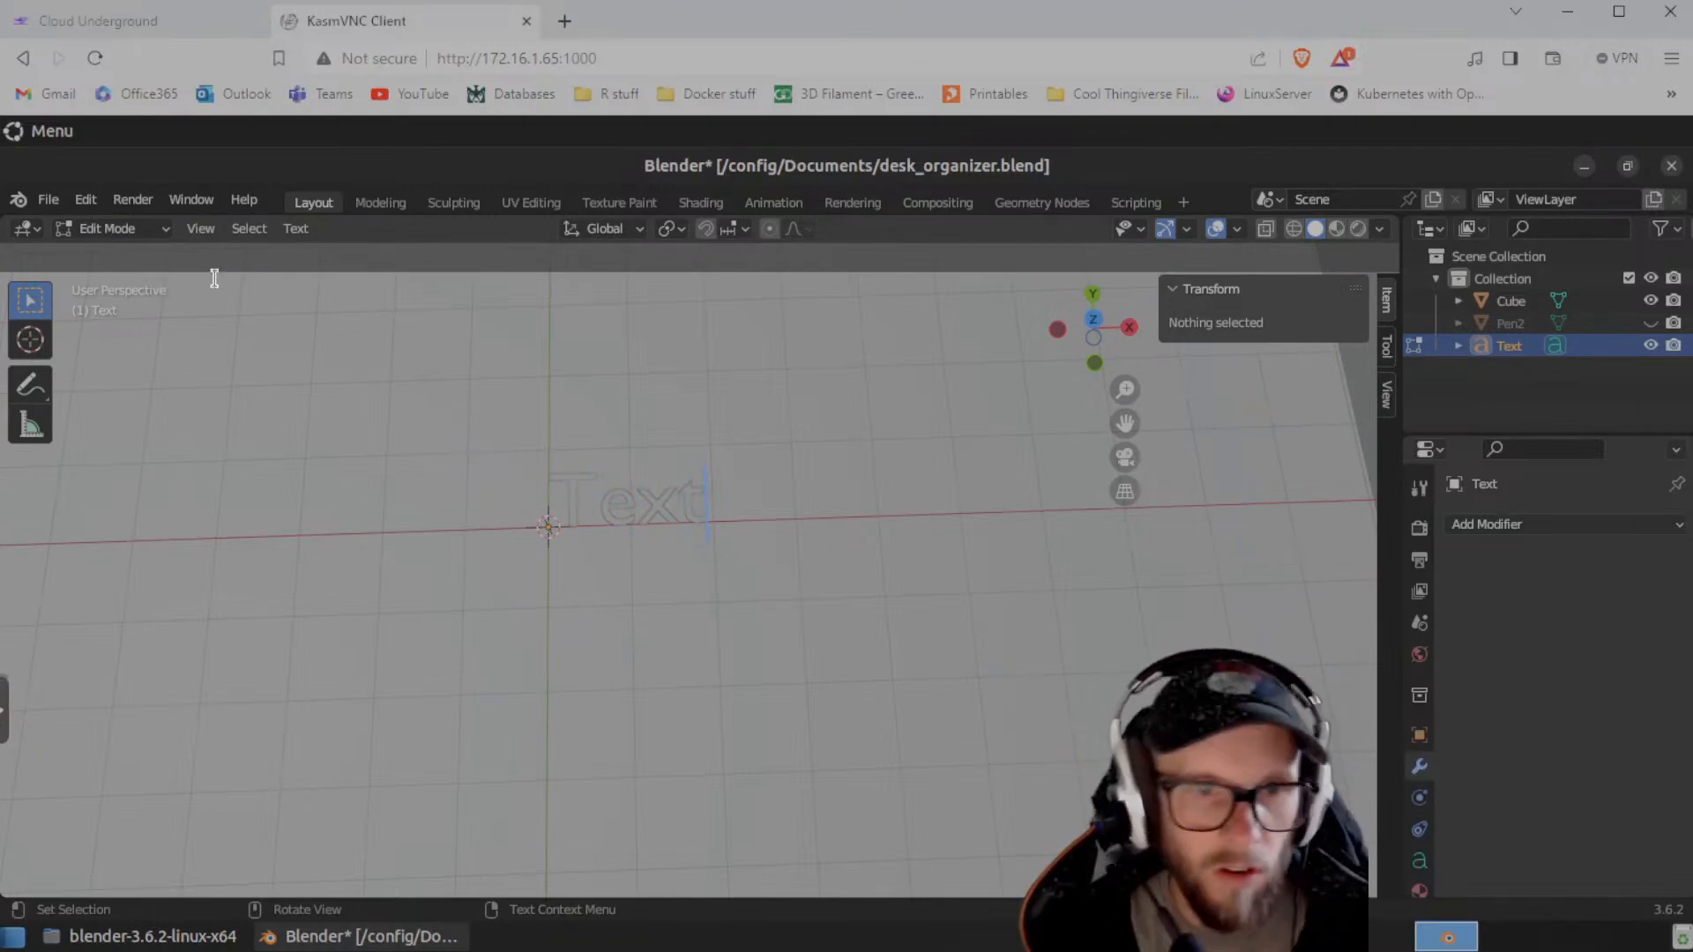
{"action": "key", "text": "BackSpace"}
{"action": "key", "text": "BackSpace"}
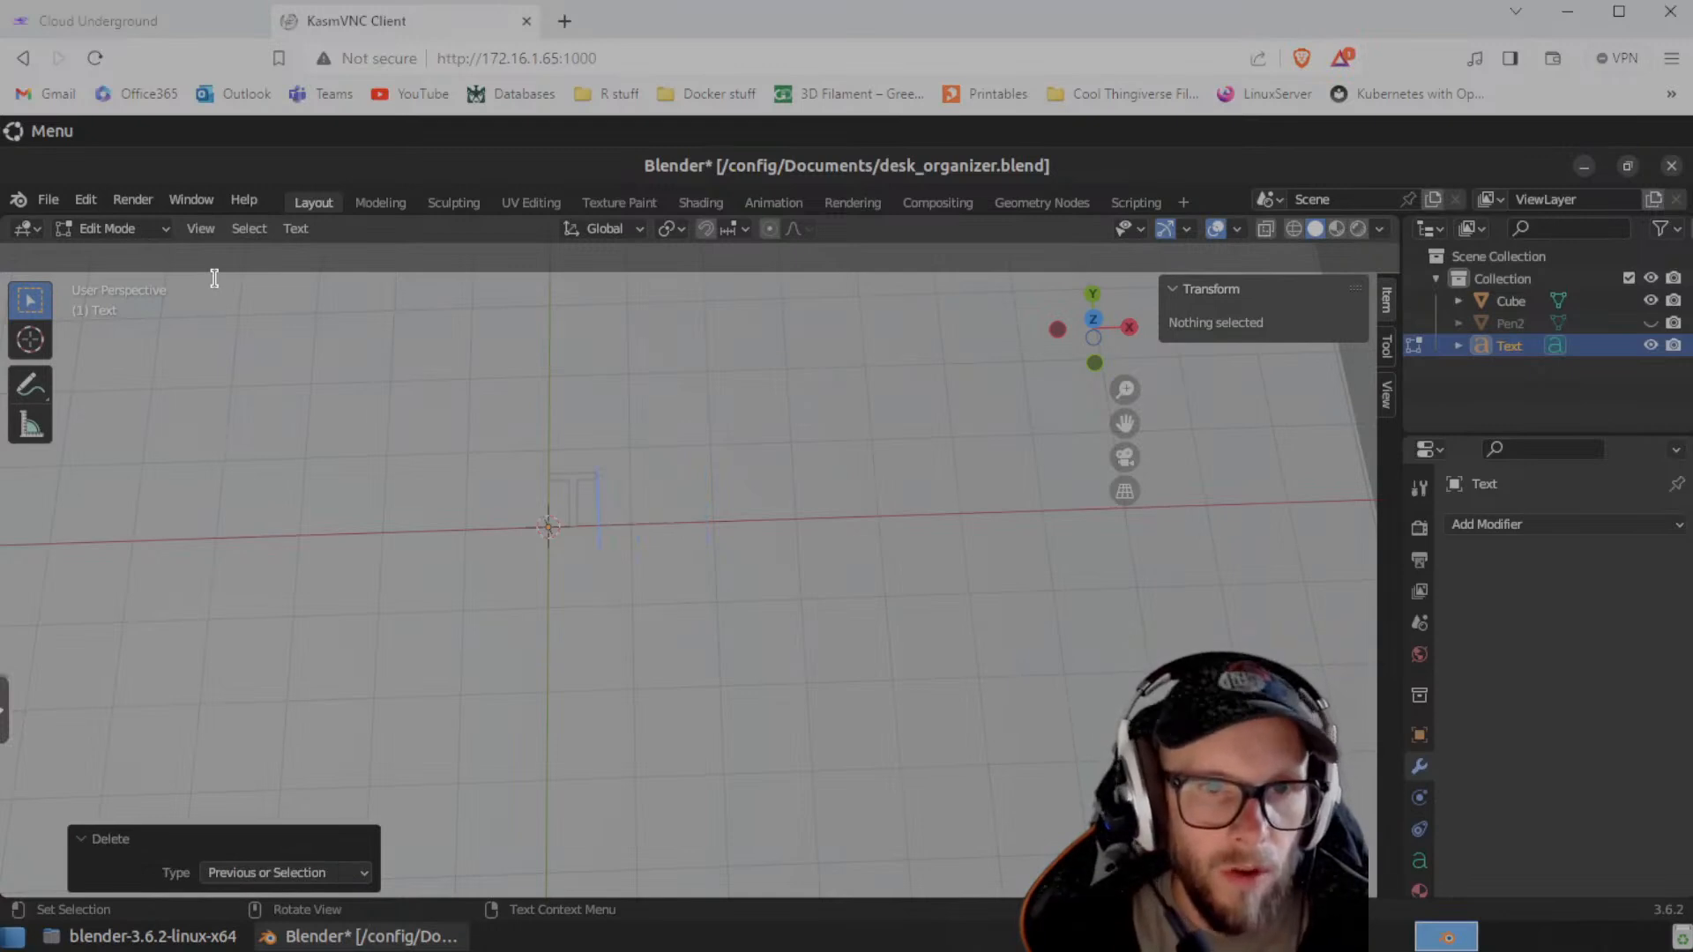
{"action": "type", "text": "sdfsdflkjslkfjlkjs"}
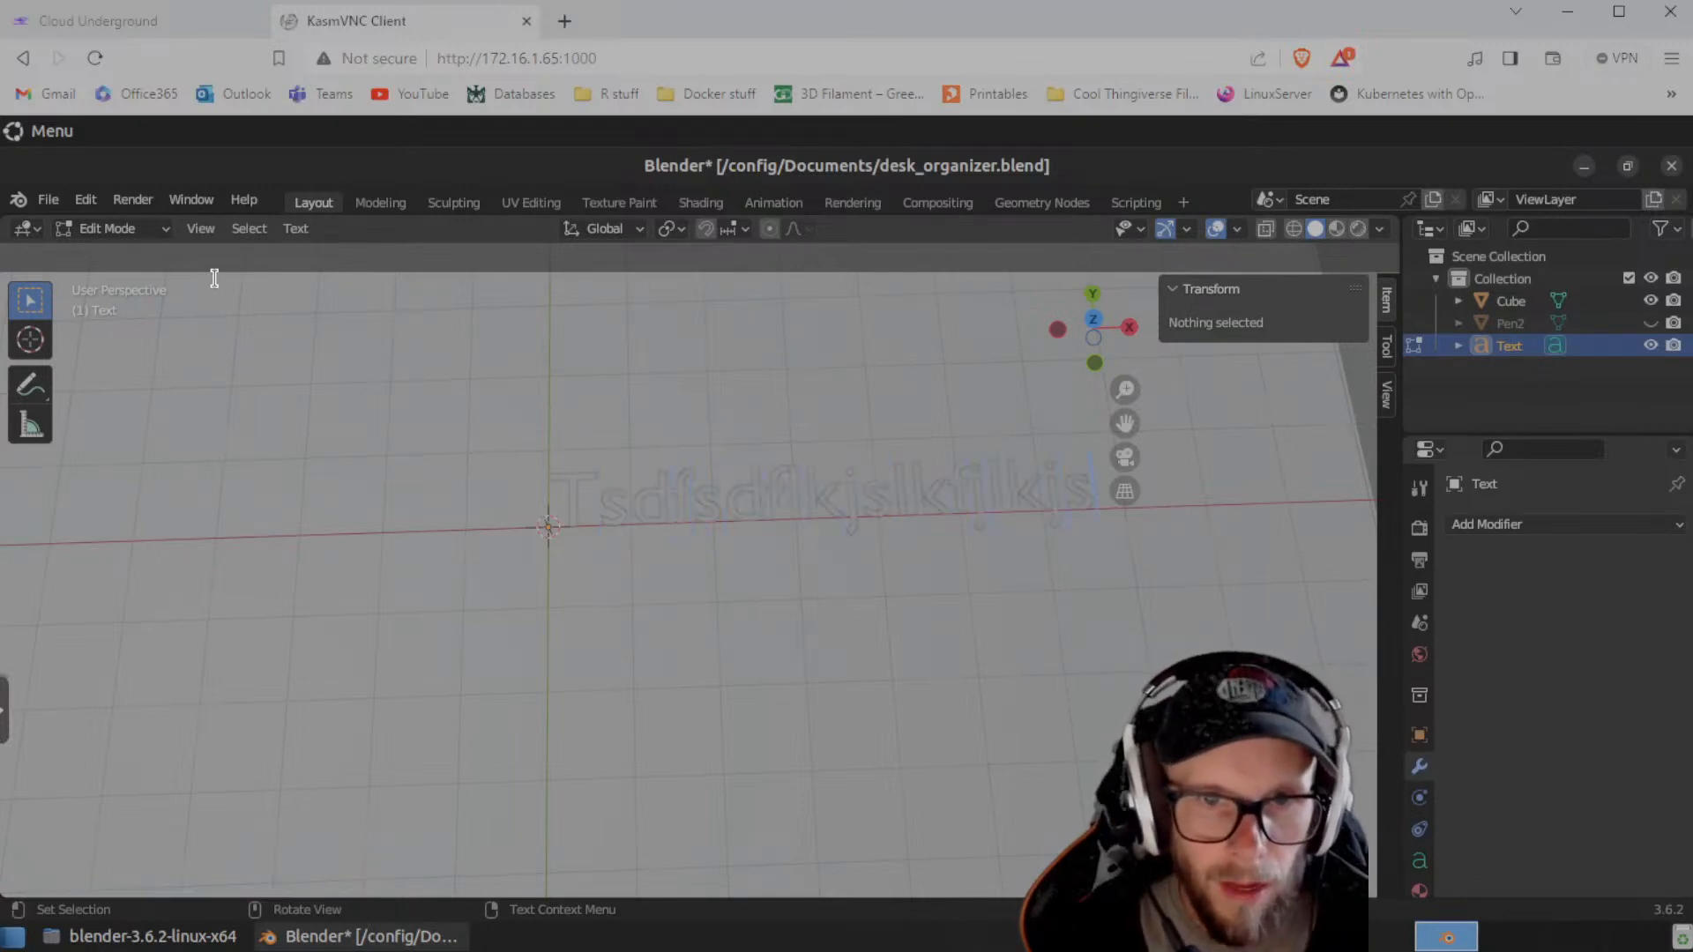
{"action": "key", "text": "BackSpace"}
{"action": "key", "text": "BackSpace"}
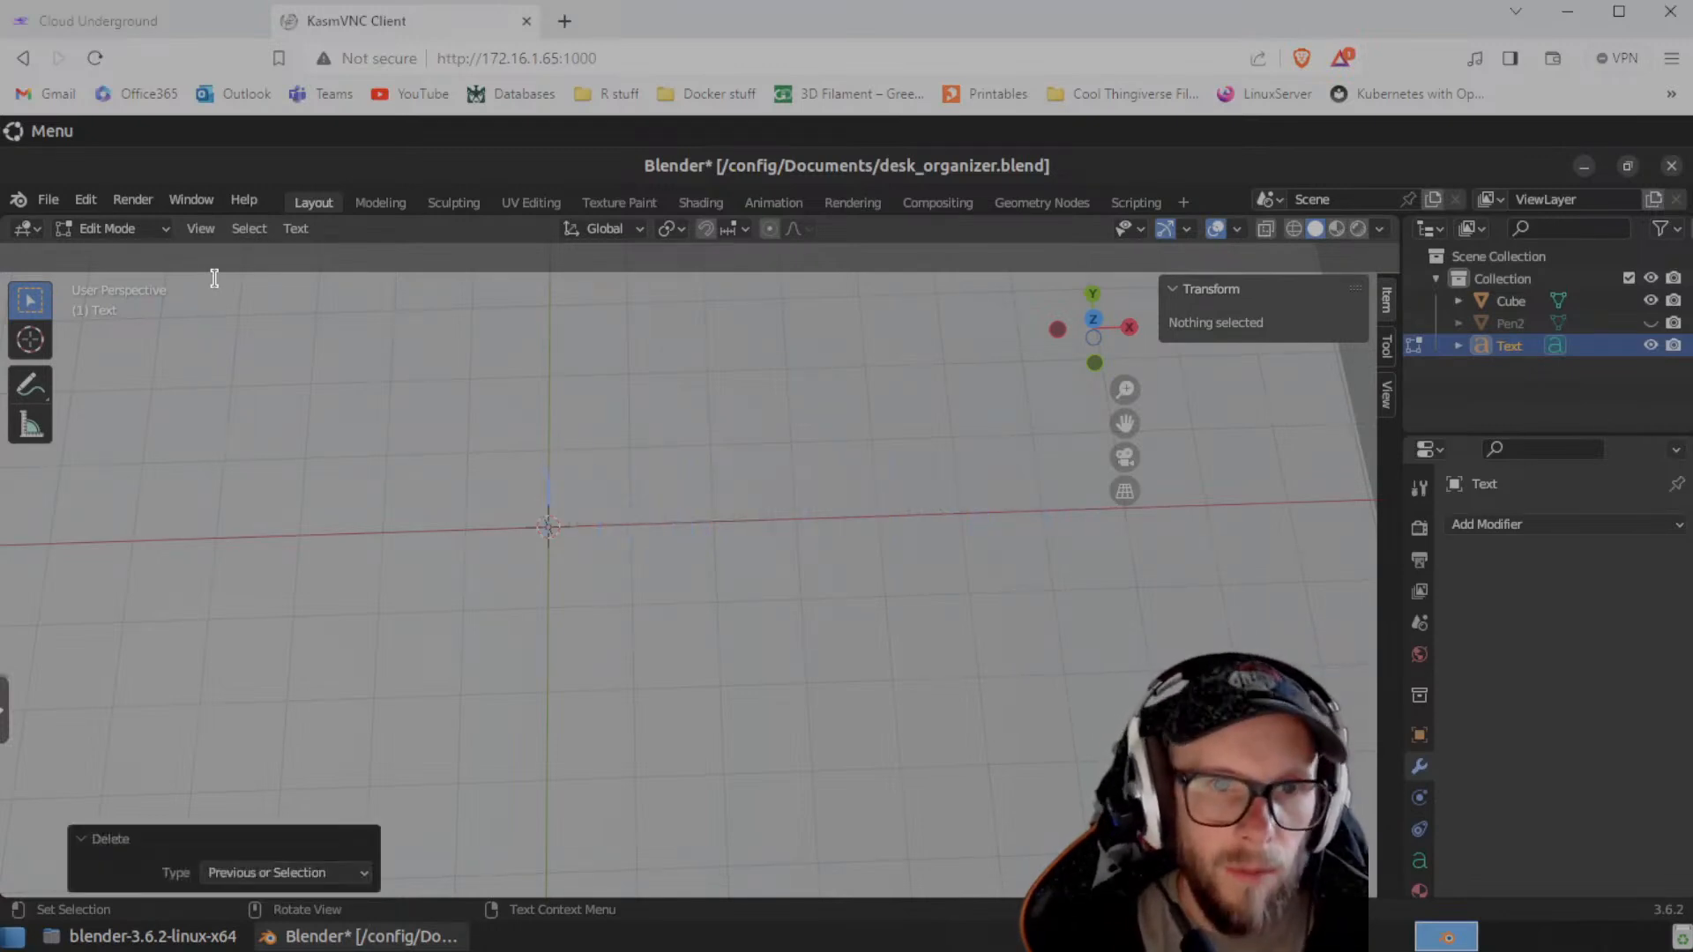
- Enter the owner's first name in possessive form followed by "Desk" as the text, and return to Object Mode
{"action": "type", "text": "l"}
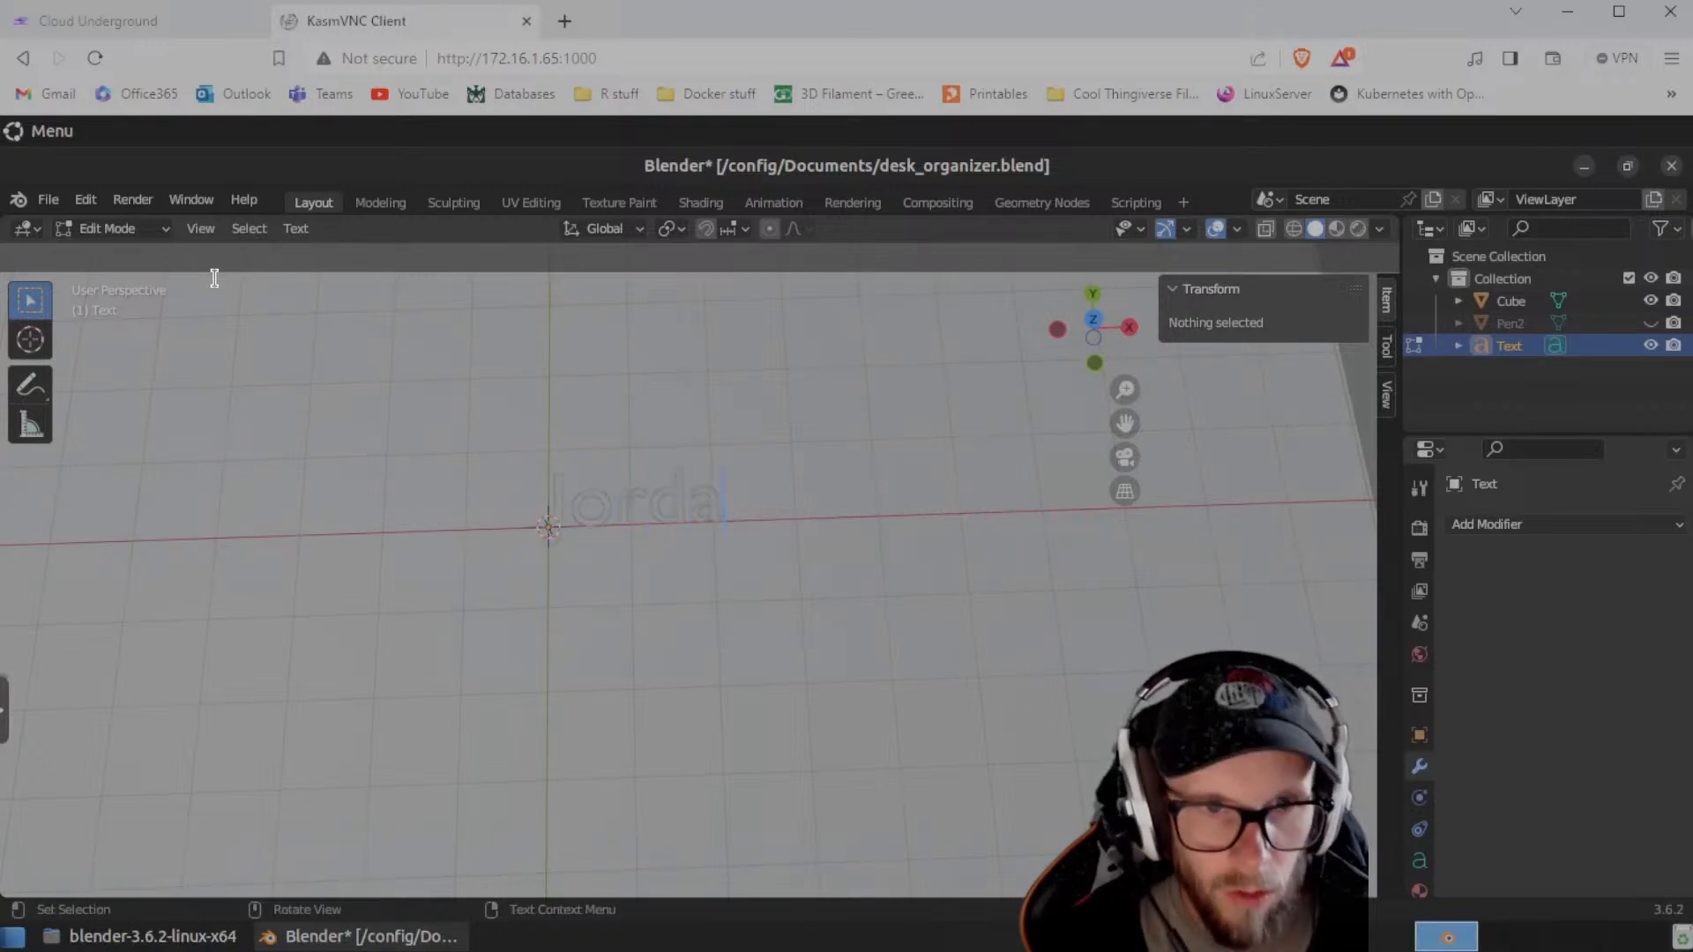
{"action": "key", "text": "BackSpace"}
{"action": "key", "text": "BackSpace"}
{"action": "type", "text": "sk"}
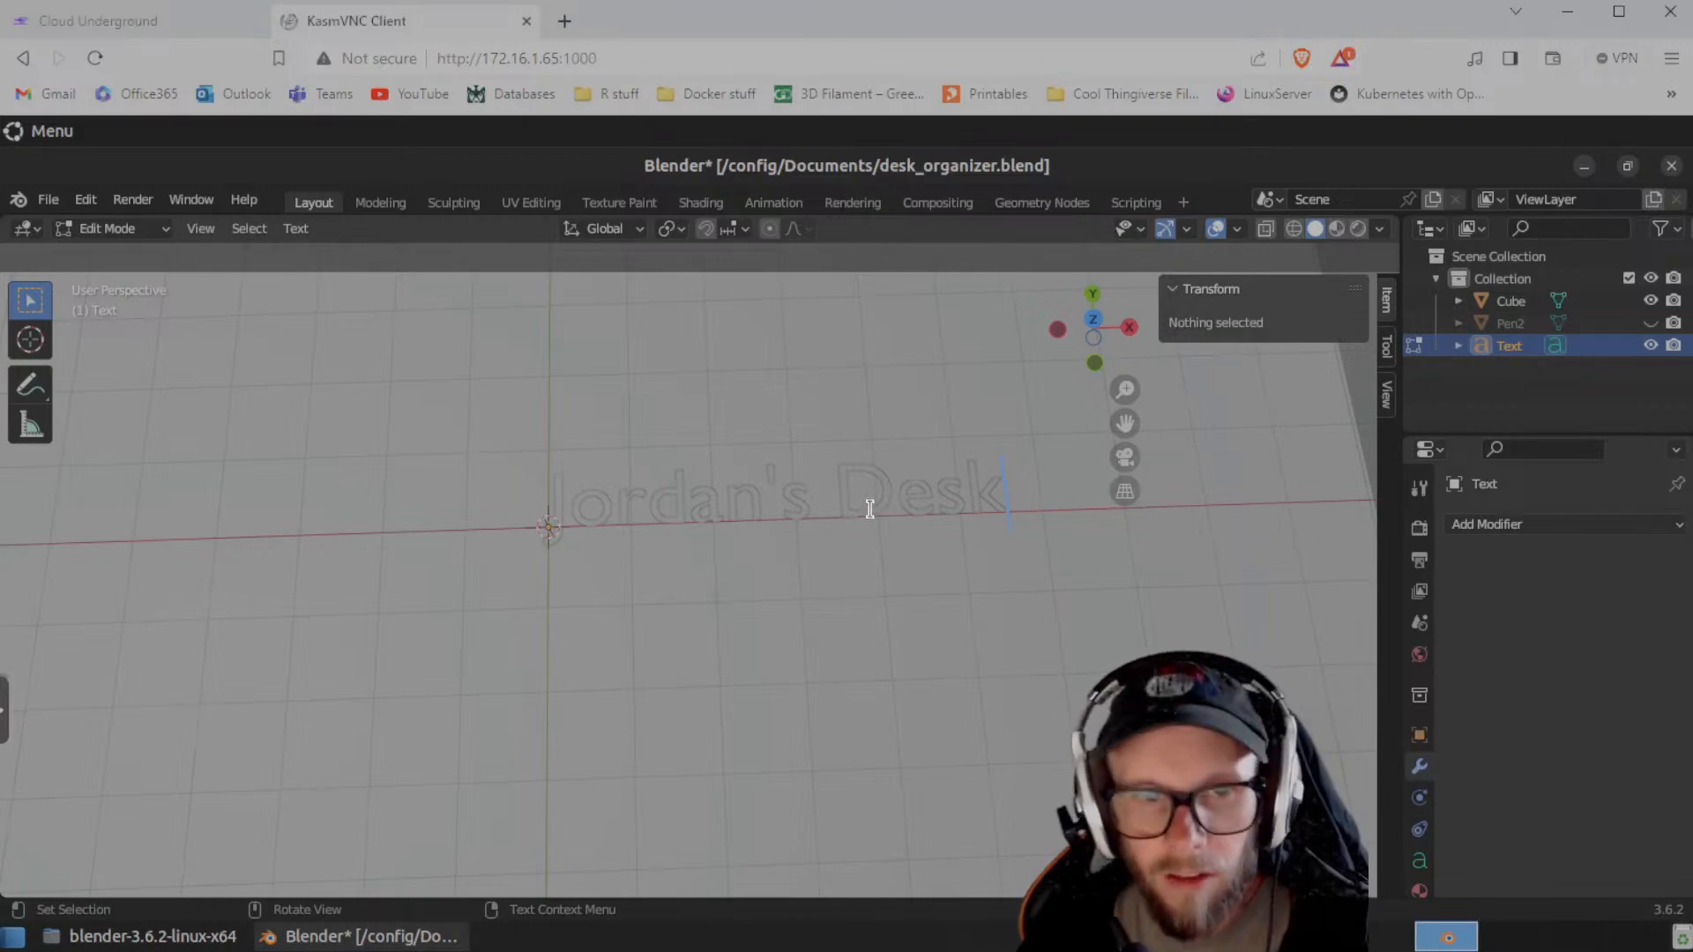
{"action": "left_click", "coordinate": [140, 231]}
{"action": "left_click", "coordinate": [140, 250]}
- Rotate the text freehand by about 71° around the X axis and about 84° around the Y axis
{"action": "middle_click_drag", "start_coordinate": [663, 595], "coordinate": [832, 663]}
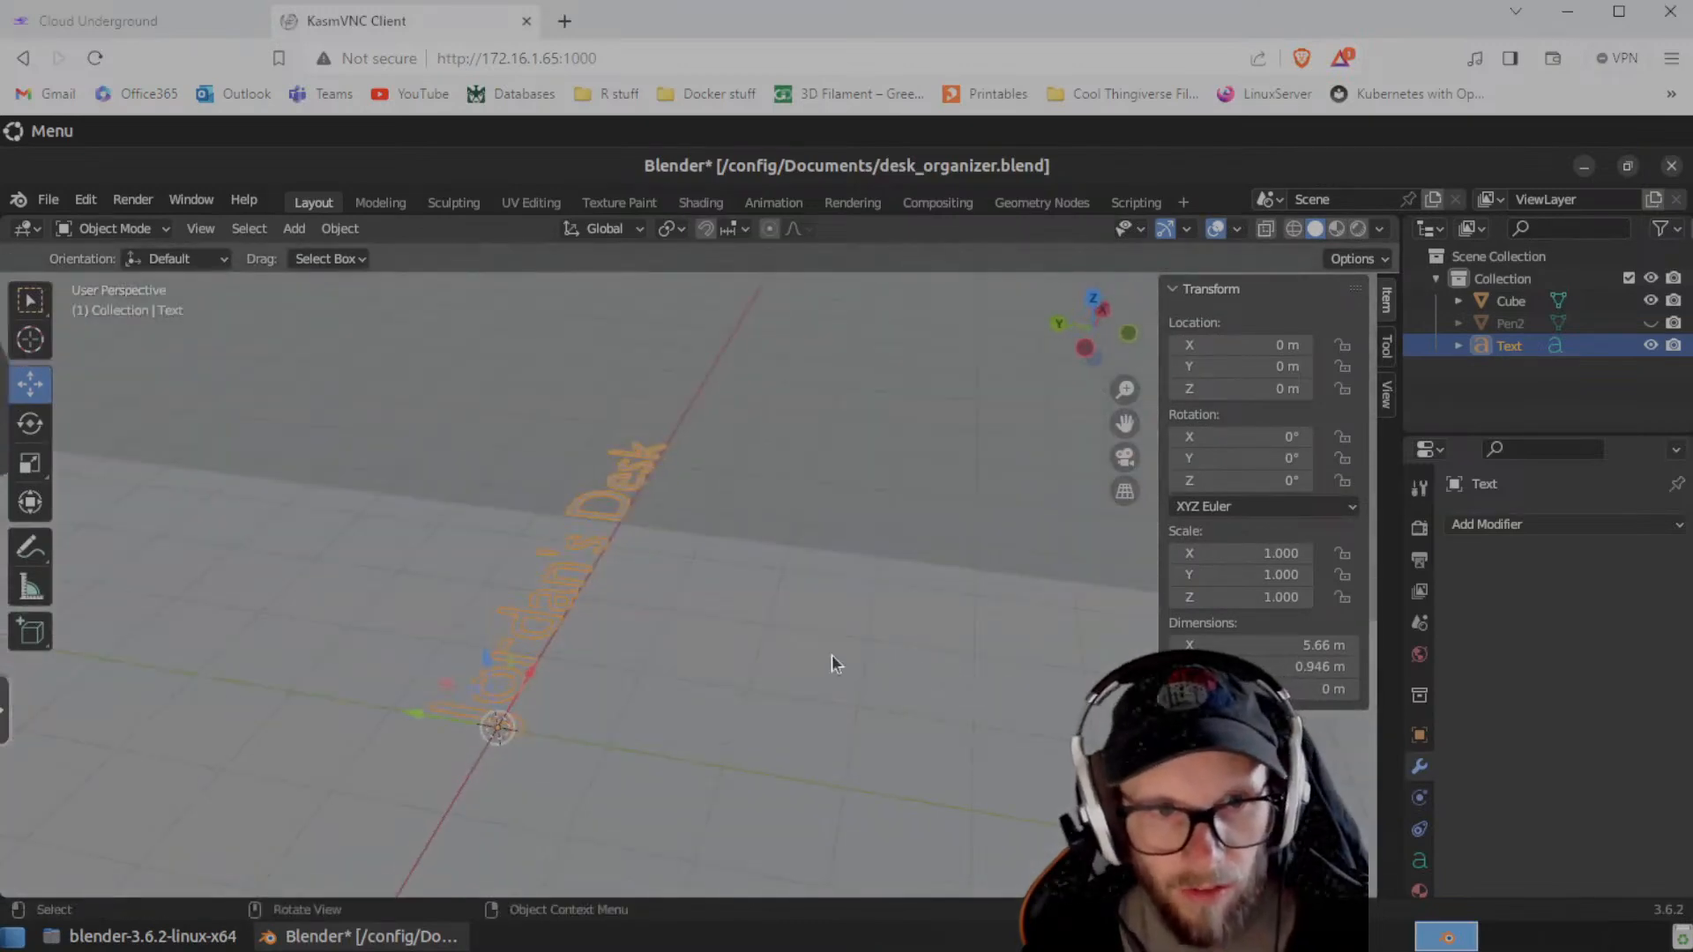
{"action": "left_click", "coordinate": [30, 426]}
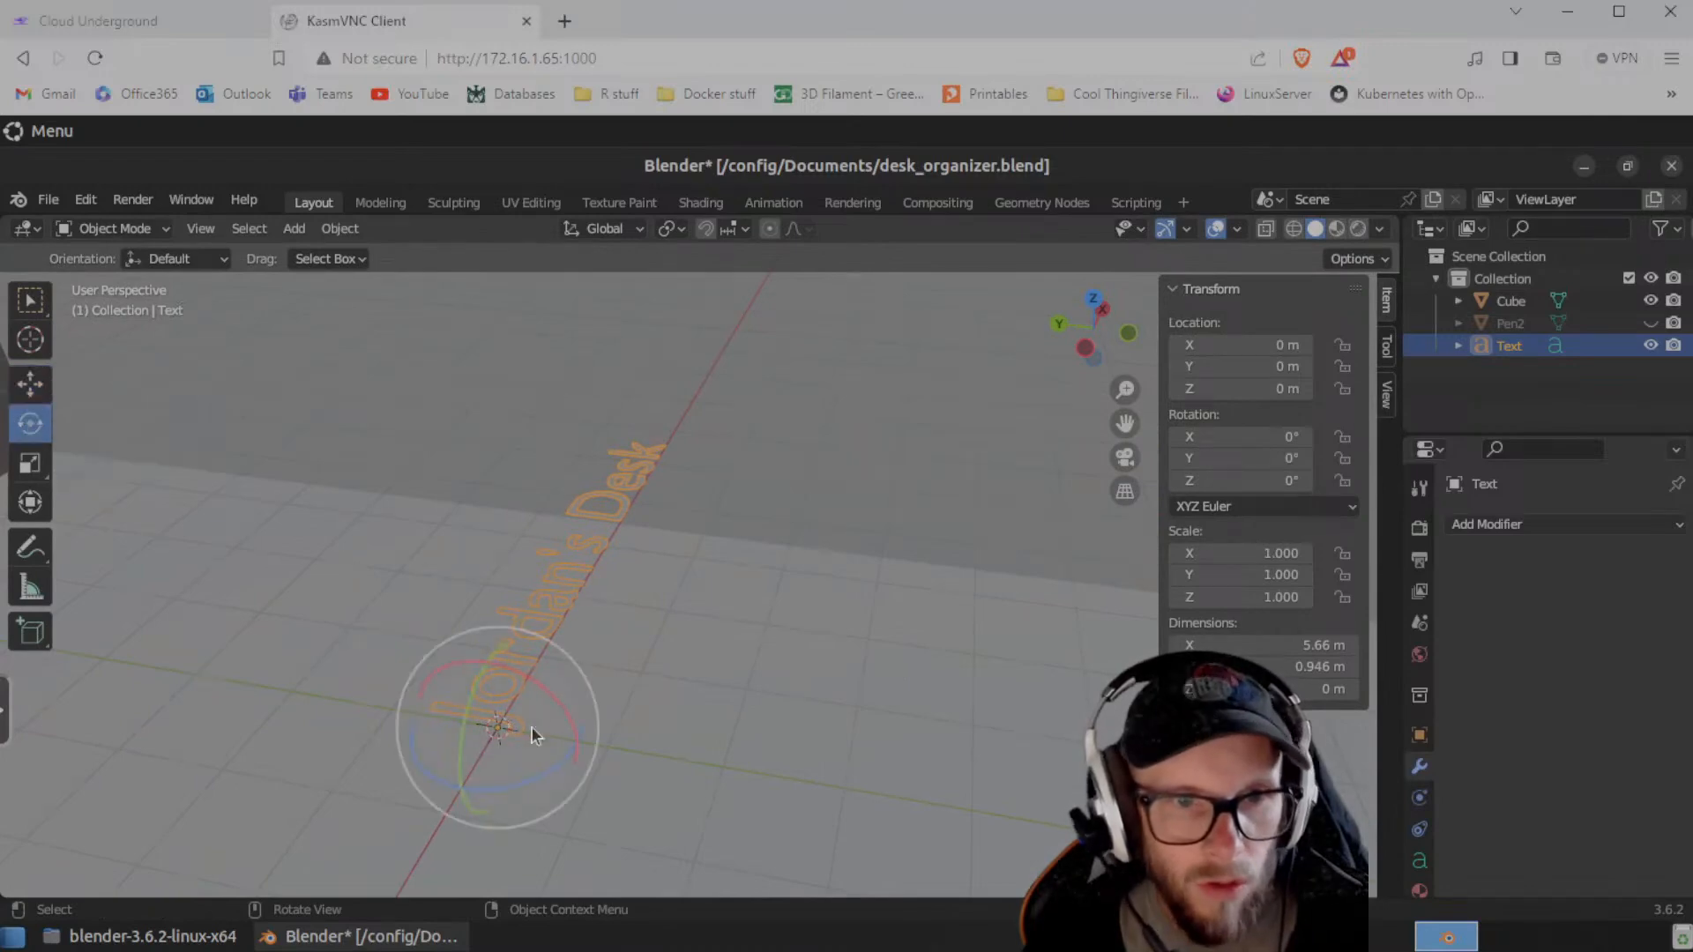
{"action": "left_click_drag", "start_coordinate": [541, 691], "coordinate": [652, 829]}
{"action": "left_click_drag", "start_coordinate": [462, 702], "coordinate": [512, 706]}
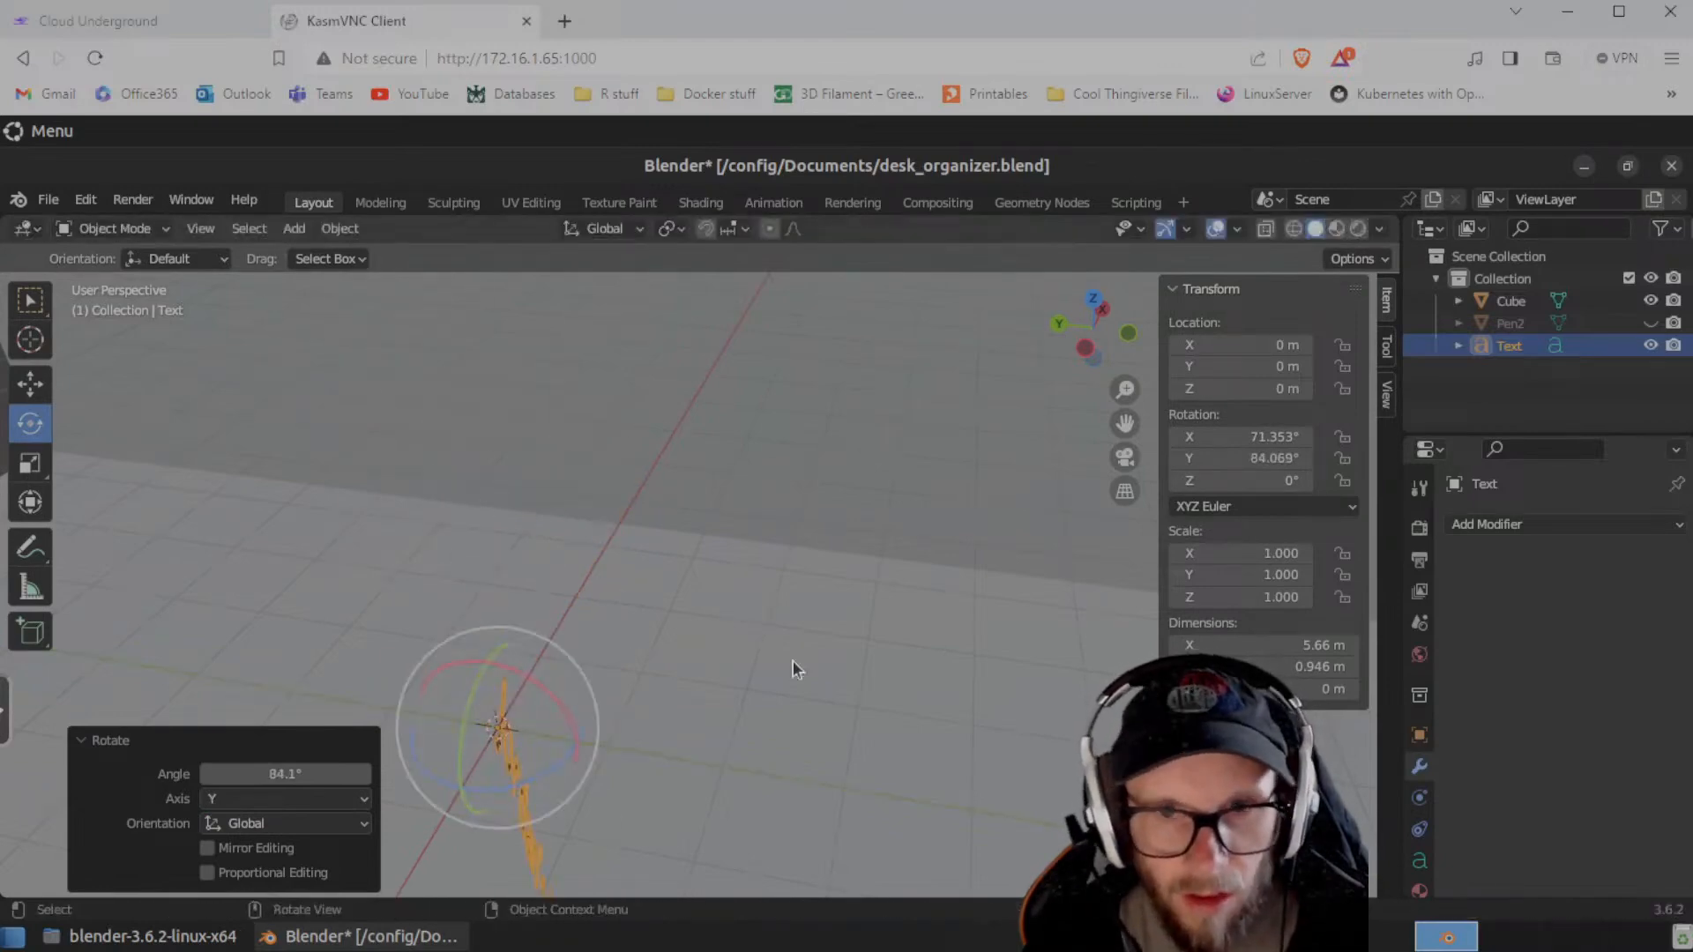
{"action": "middle_click_drag", "start_coordinate": [797, 633], "coordinate": [882, 538]}
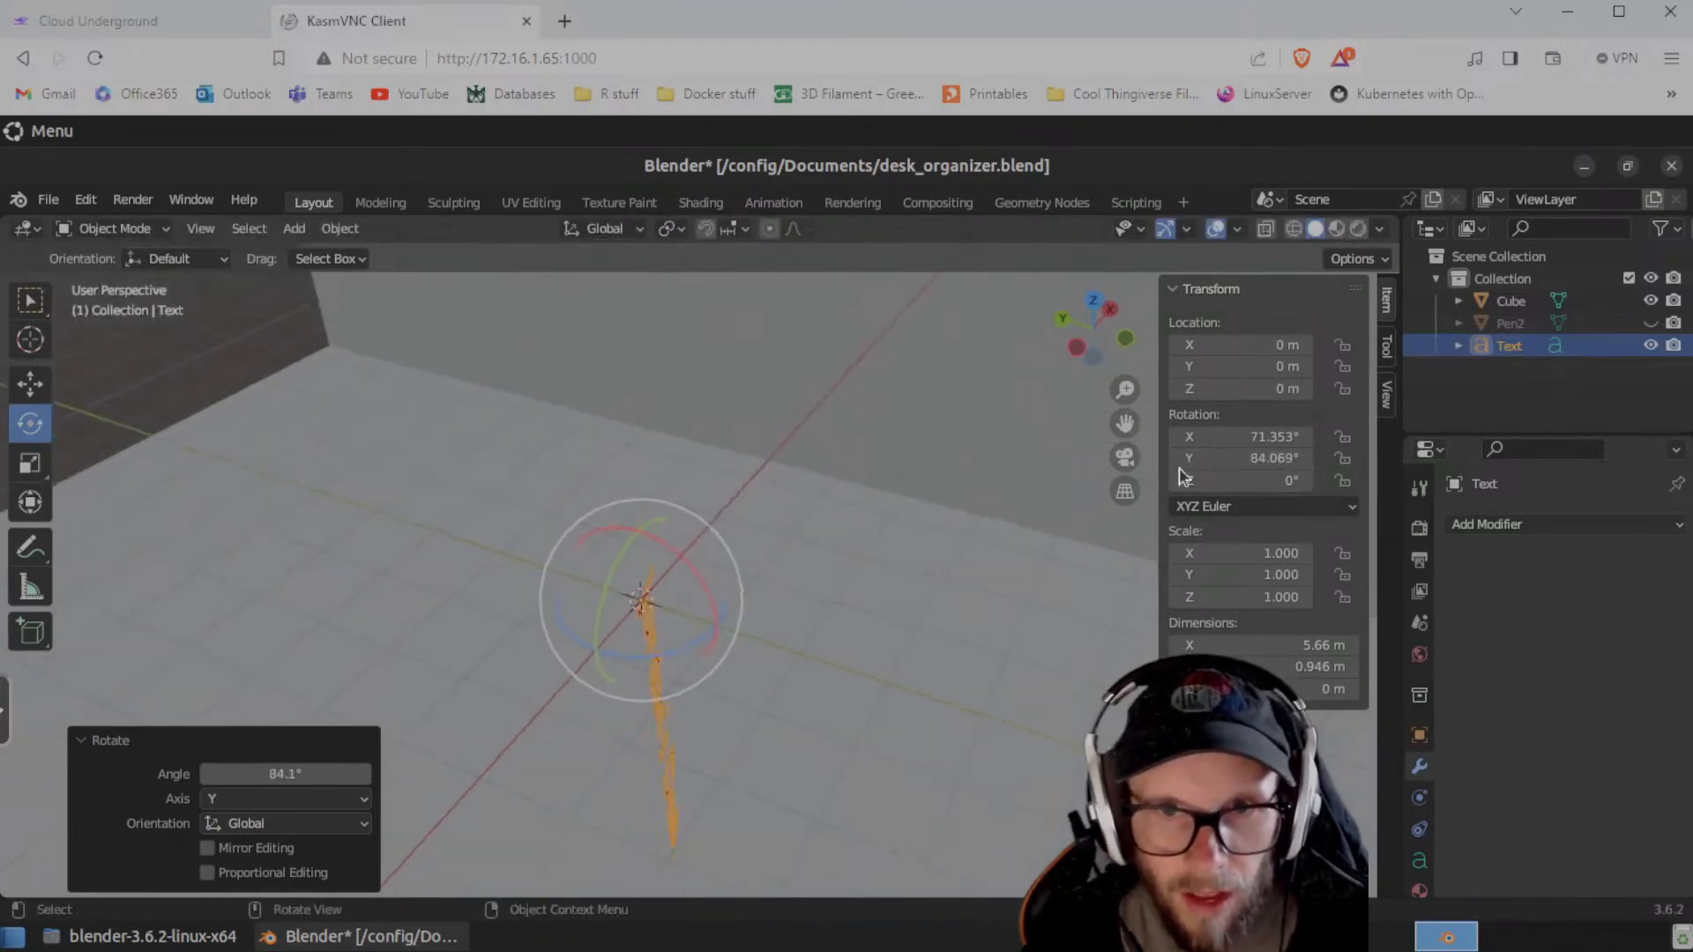
- Set the text's rotation to 0° on Y and 90° on X so it stands upright
{"action": "left_click", "coordinate": [1235, 461]}
{"action": "type", "text": "0"}
{"action": "key", "text": "Return"}
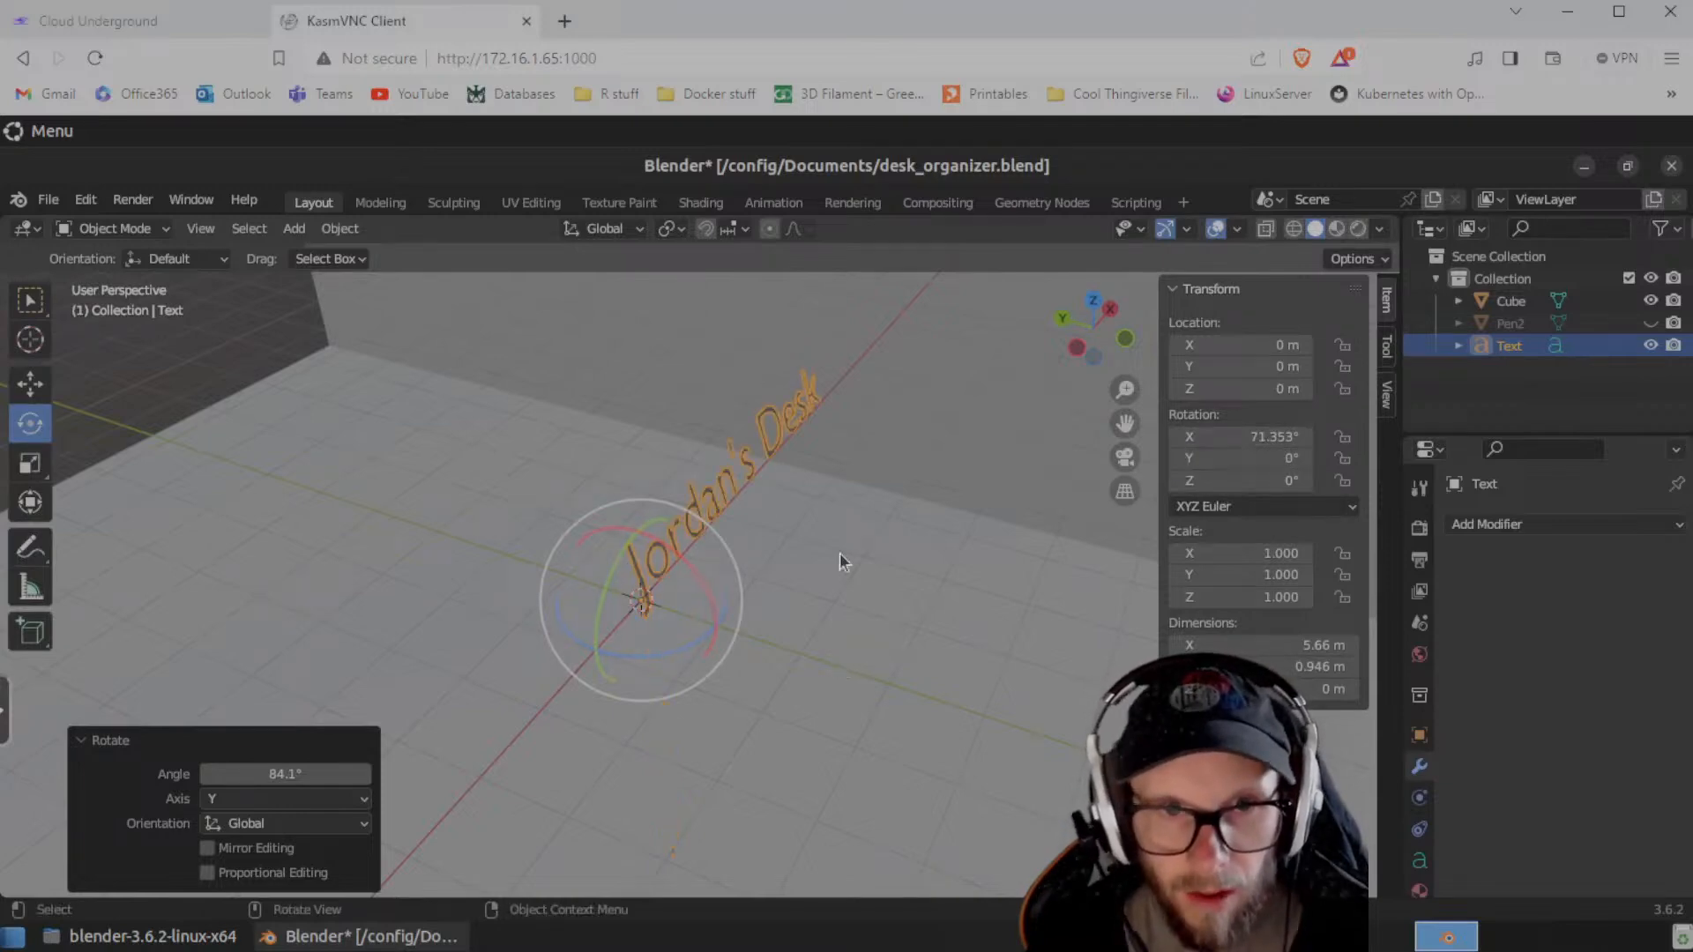
{"action": "left_click", "coordinate": [1252, 436]}
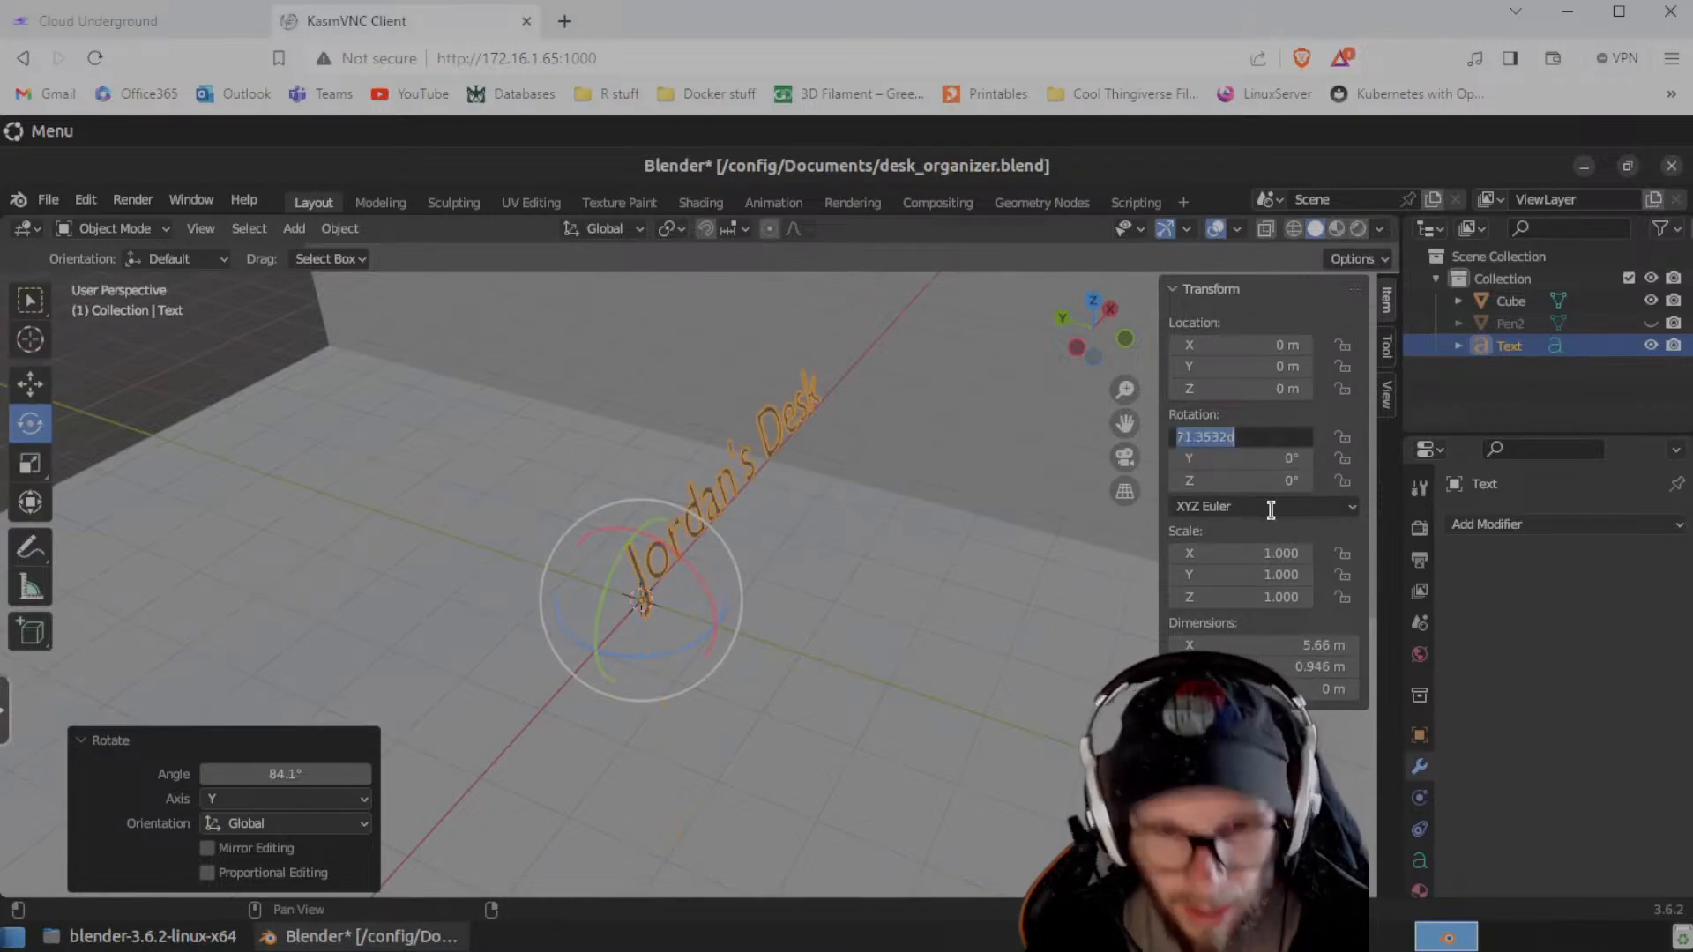
{"action": "type", "text": "90"}
{"action": "key", "text": "Return"}
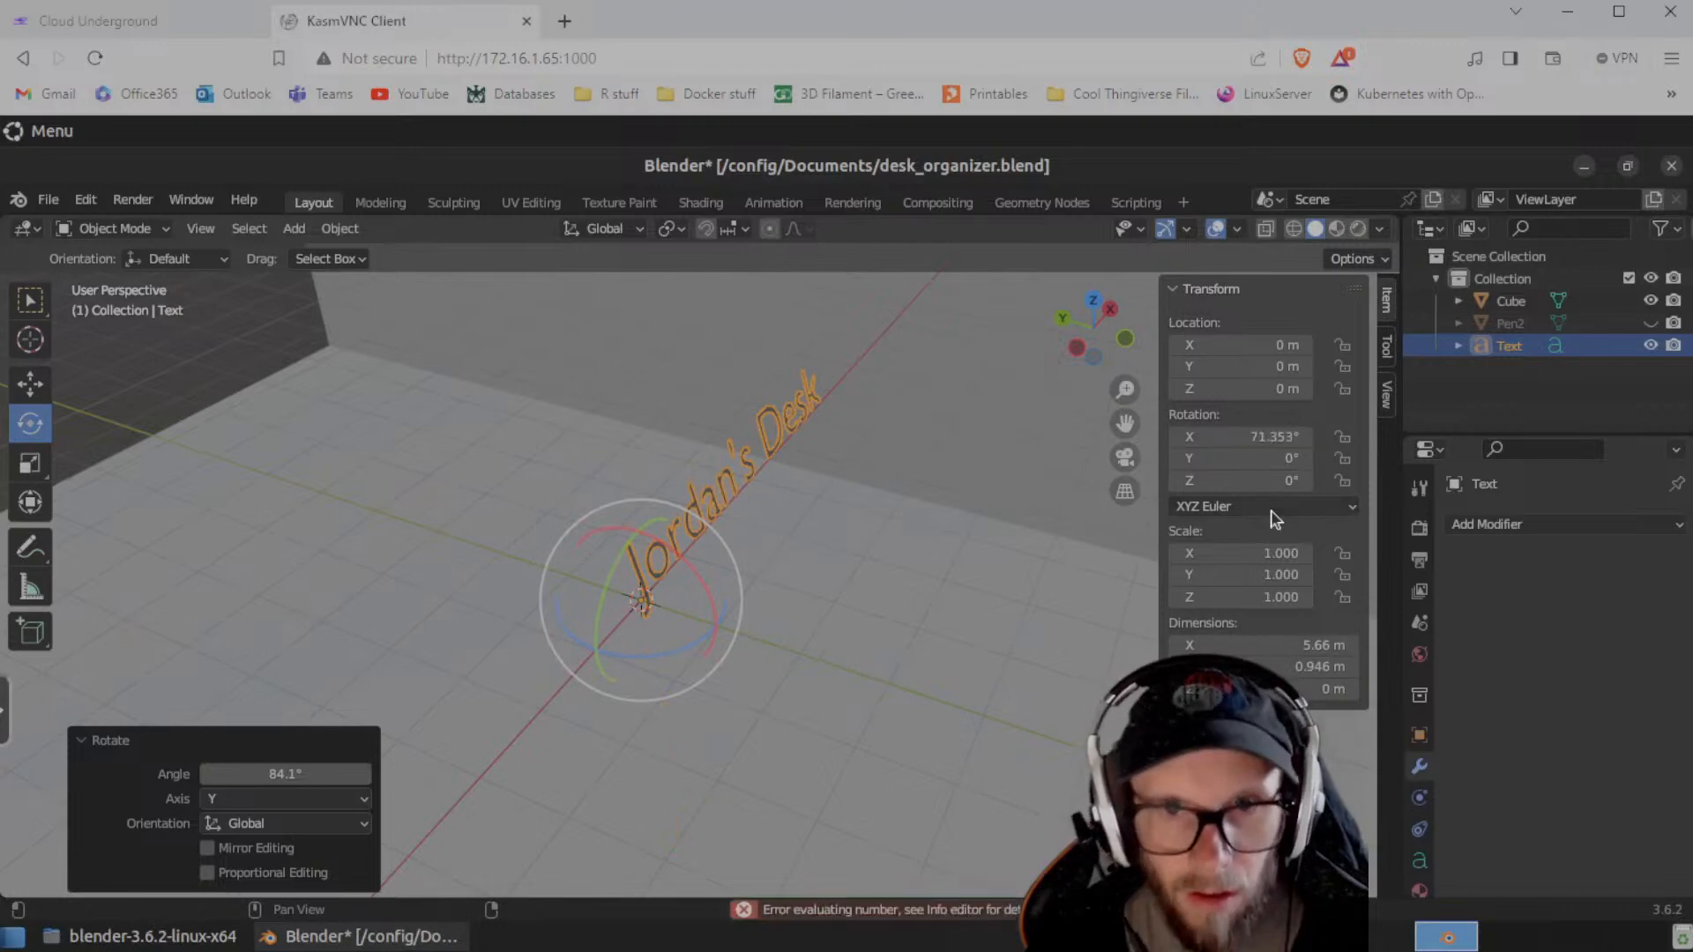
{"action": "left_click", "coordinate": [1252, 437]}
{"action": "type", "text": "90"}
{"action": "key", "text": "Return"}
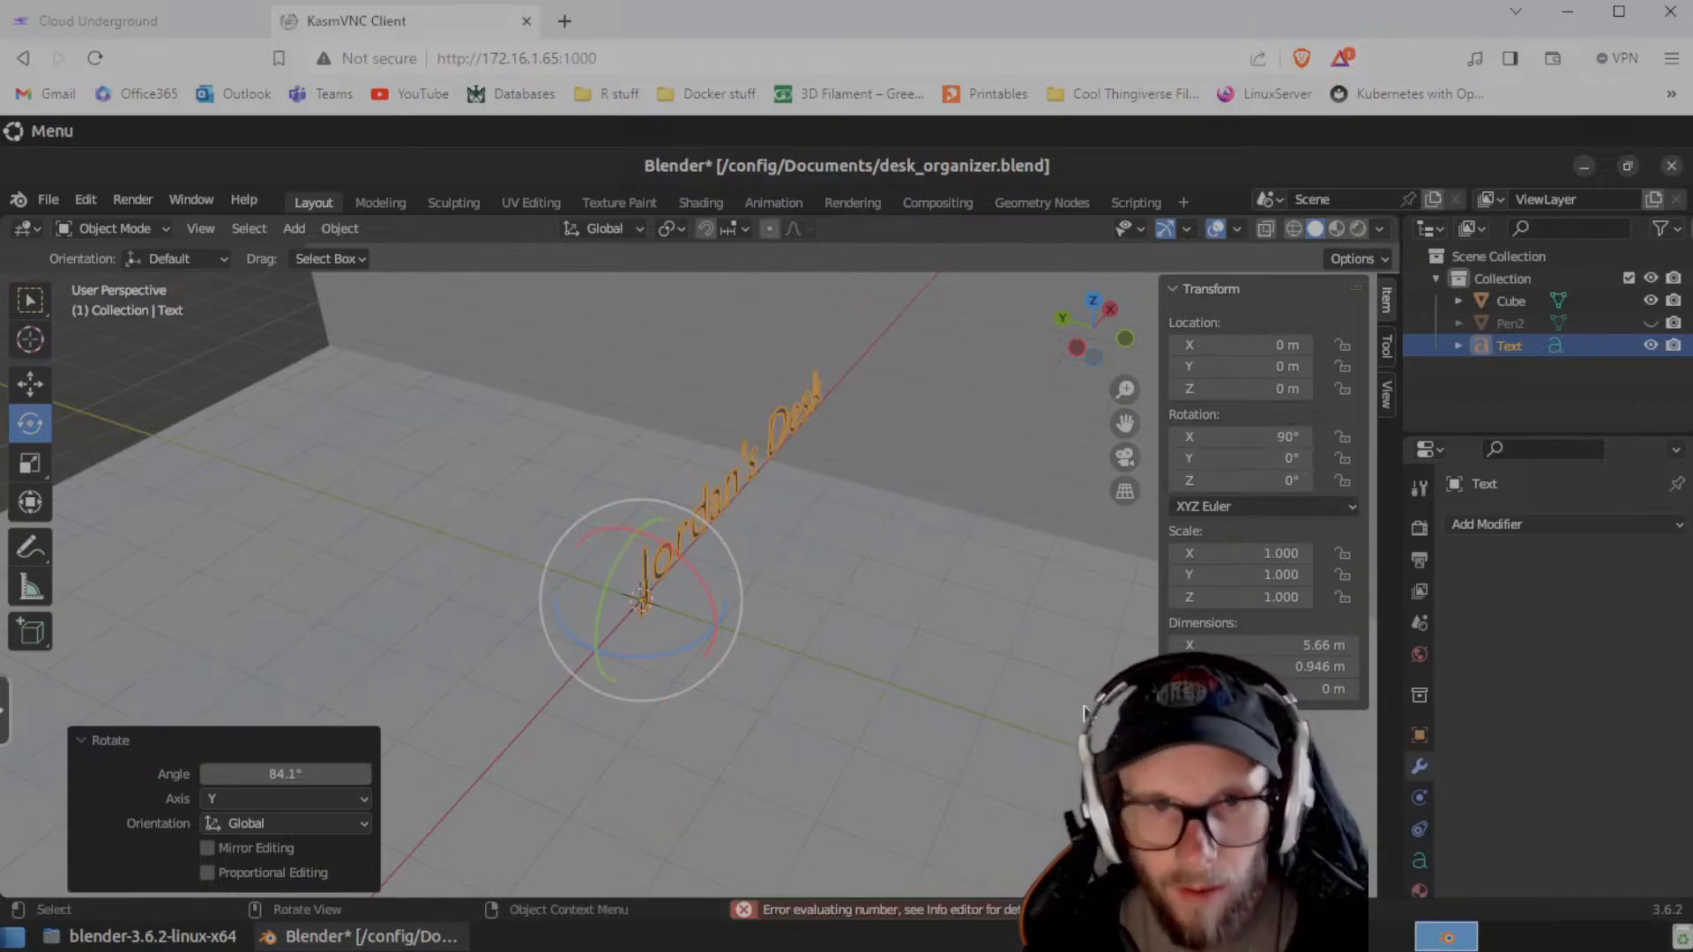
- Move the text along the Y axis to about -24.93 m, close to the organizer's long front wall
{"action": "middle_click_drag", "start_coordinate": [1014, 686], "coordinate": [140, 458]}
{"action": "left_click", "coordinate": [30, 383]}
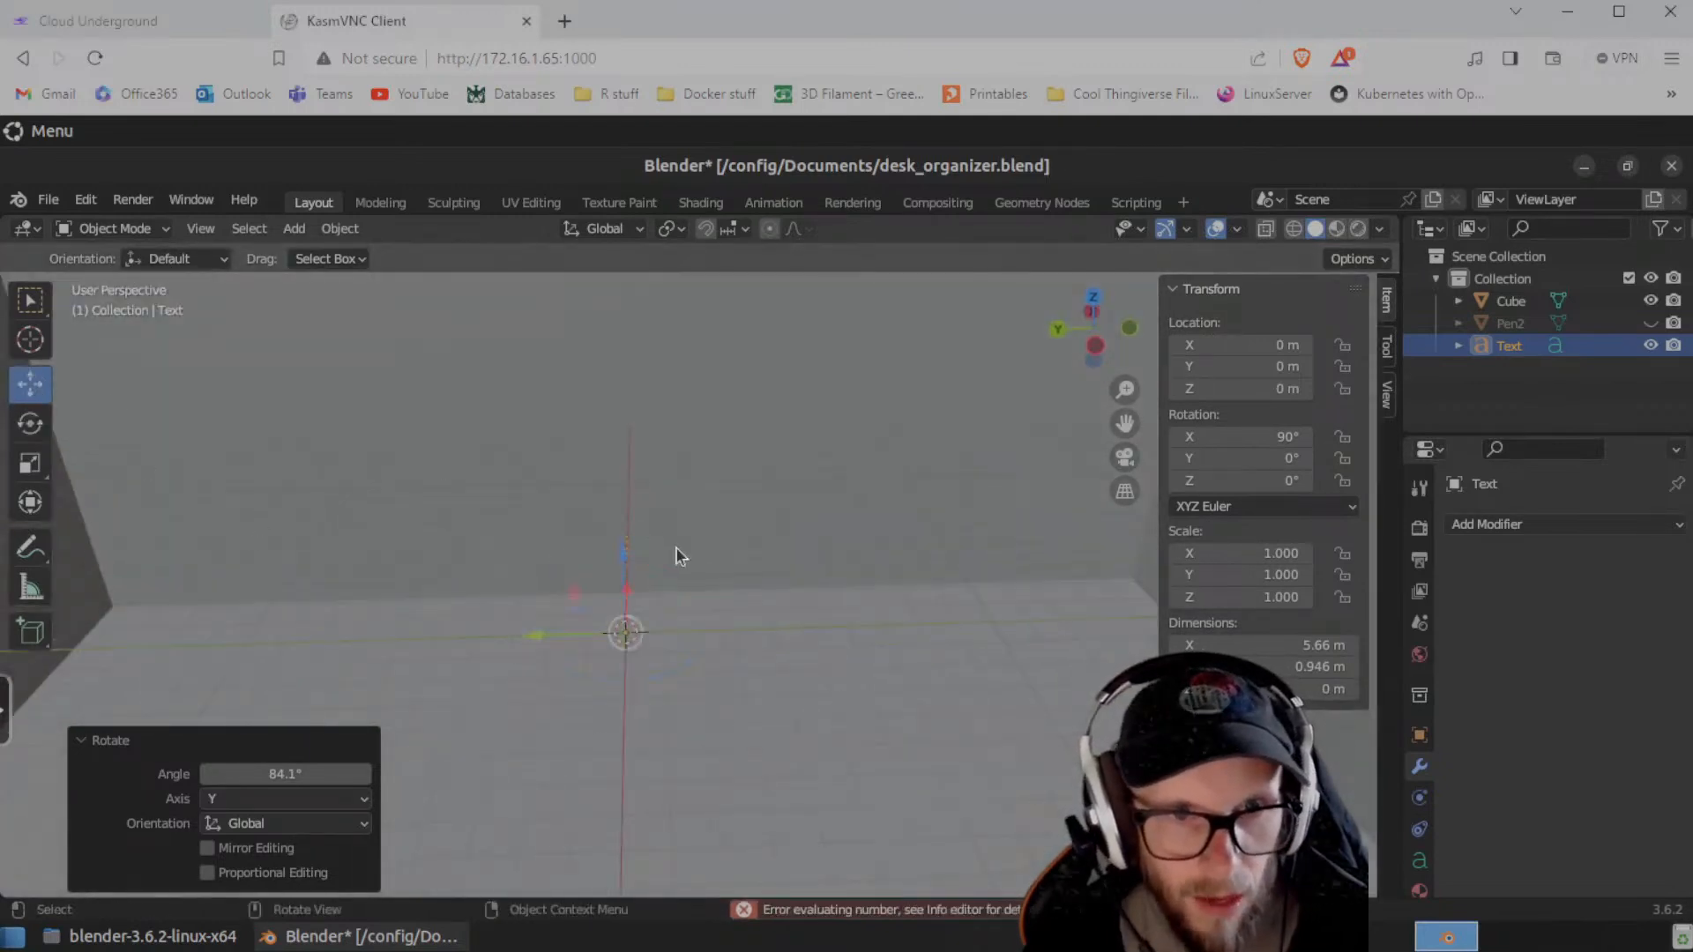
{"action": "scroll", "coordinate": [679, 564], "scroll_direction": "down", "scroll_amount": 5}
{"action": "left_click_drag", "start_coordinate": [595, 584], "coordinate": [977, 636]}
{"action": "middle_click_drag", "start_coordinate": [977, 637], "coordinate": [1013, 658]}
{"action": "left_click_drag", "start_coordinate": [854, 552], "coordinate": [673, 541]}
{"action": "mouse_move", "coordinate": [885, 650]}
{"action": "middle_mouse_down"}
{"action": "mouse_move", "coordinate": [917, 675]}
{"action": "mouse_move", "coordinate": [895, 680]}
{"action": "middle_mouse_up"}
{"action": "left_click_drag", "start_coordinate": [665, 526], "coordinate": [684, 529]}
{"action": "middle_click_drag", "start_coordinate": [911, 638], "coordinate": [912, 683]}
- Using a top view, shift the text along Y to about -25.18 m, just outside the organizer's front wall
{"action": "left_click", "coordinate": [1091, 307]}
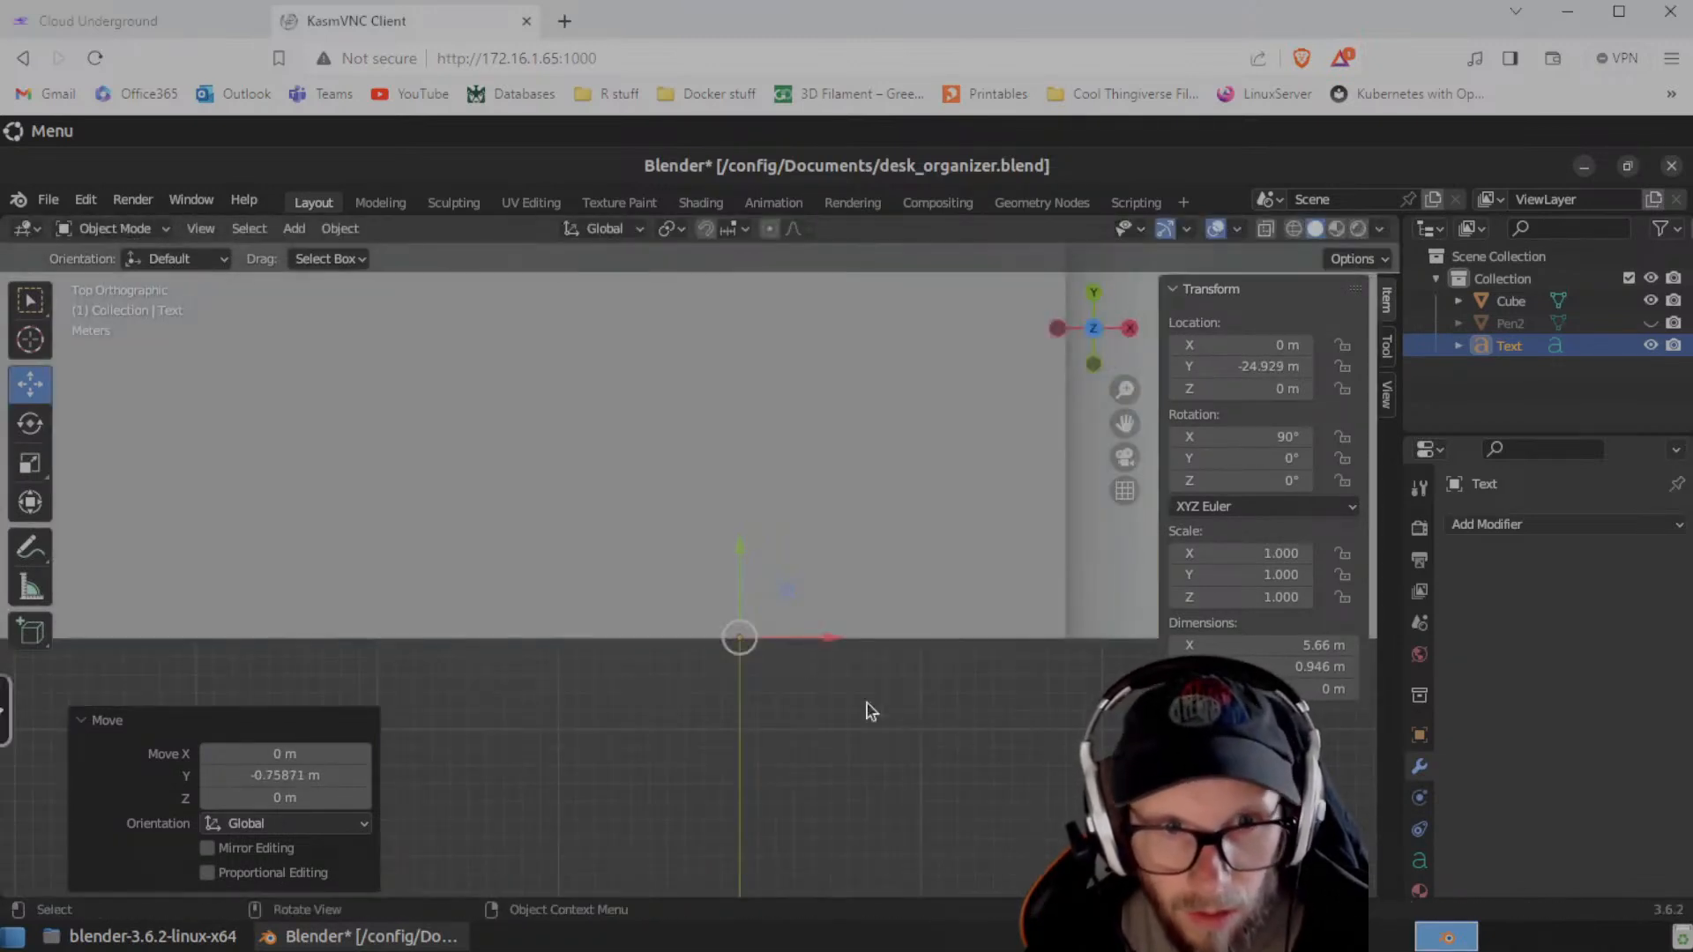
{"action": "left_click_drag", "start_coordinate": [739, 557], "coordinate": [742, 554]}
{"action": "middle_click_drag", "start_coordinate": [783, 703], "coordinate": [684, 691]}
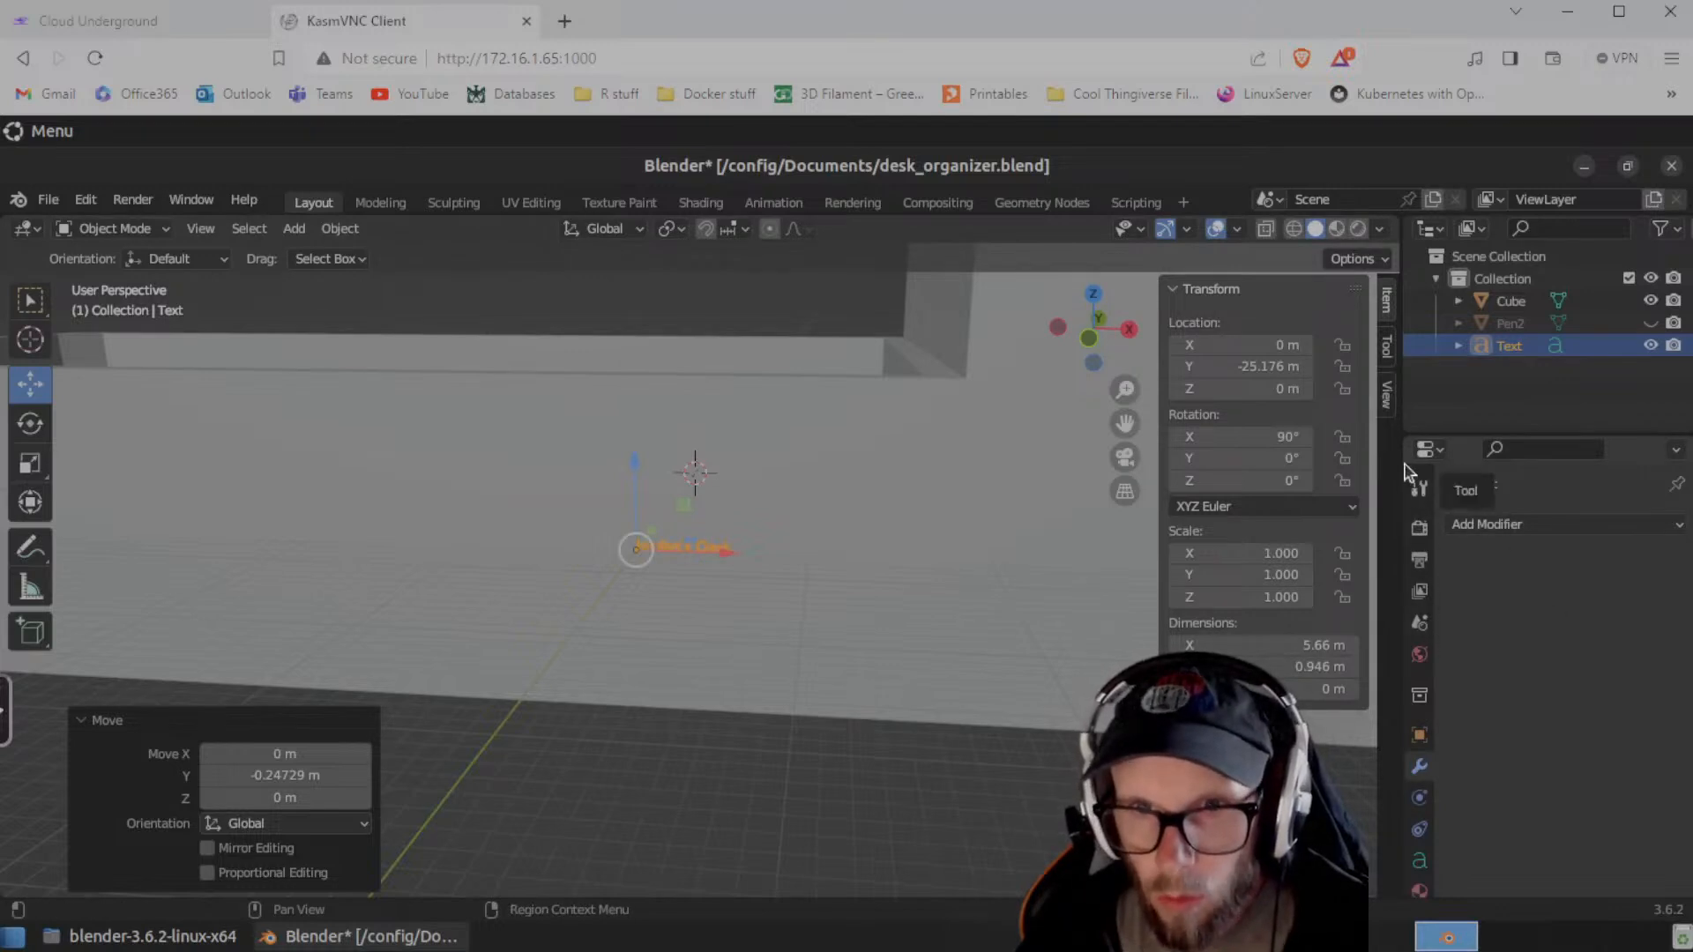
{"action": "left_click", "coordinate": [1427, 451]}
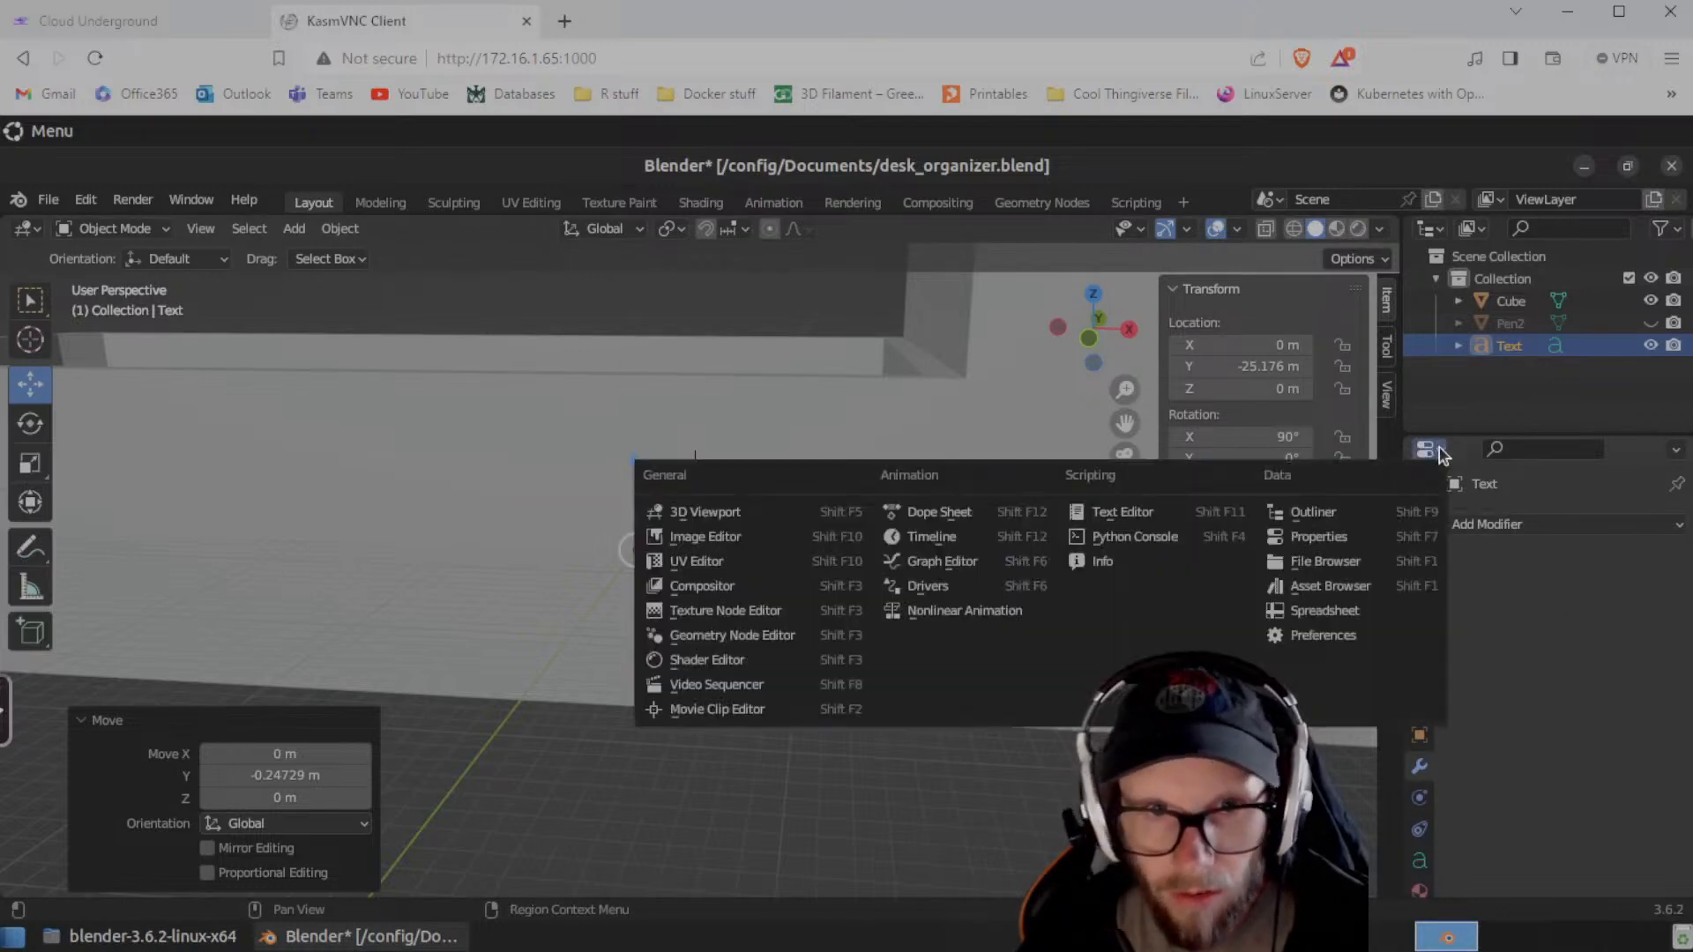
{"action": "key", "text": "Escape"}
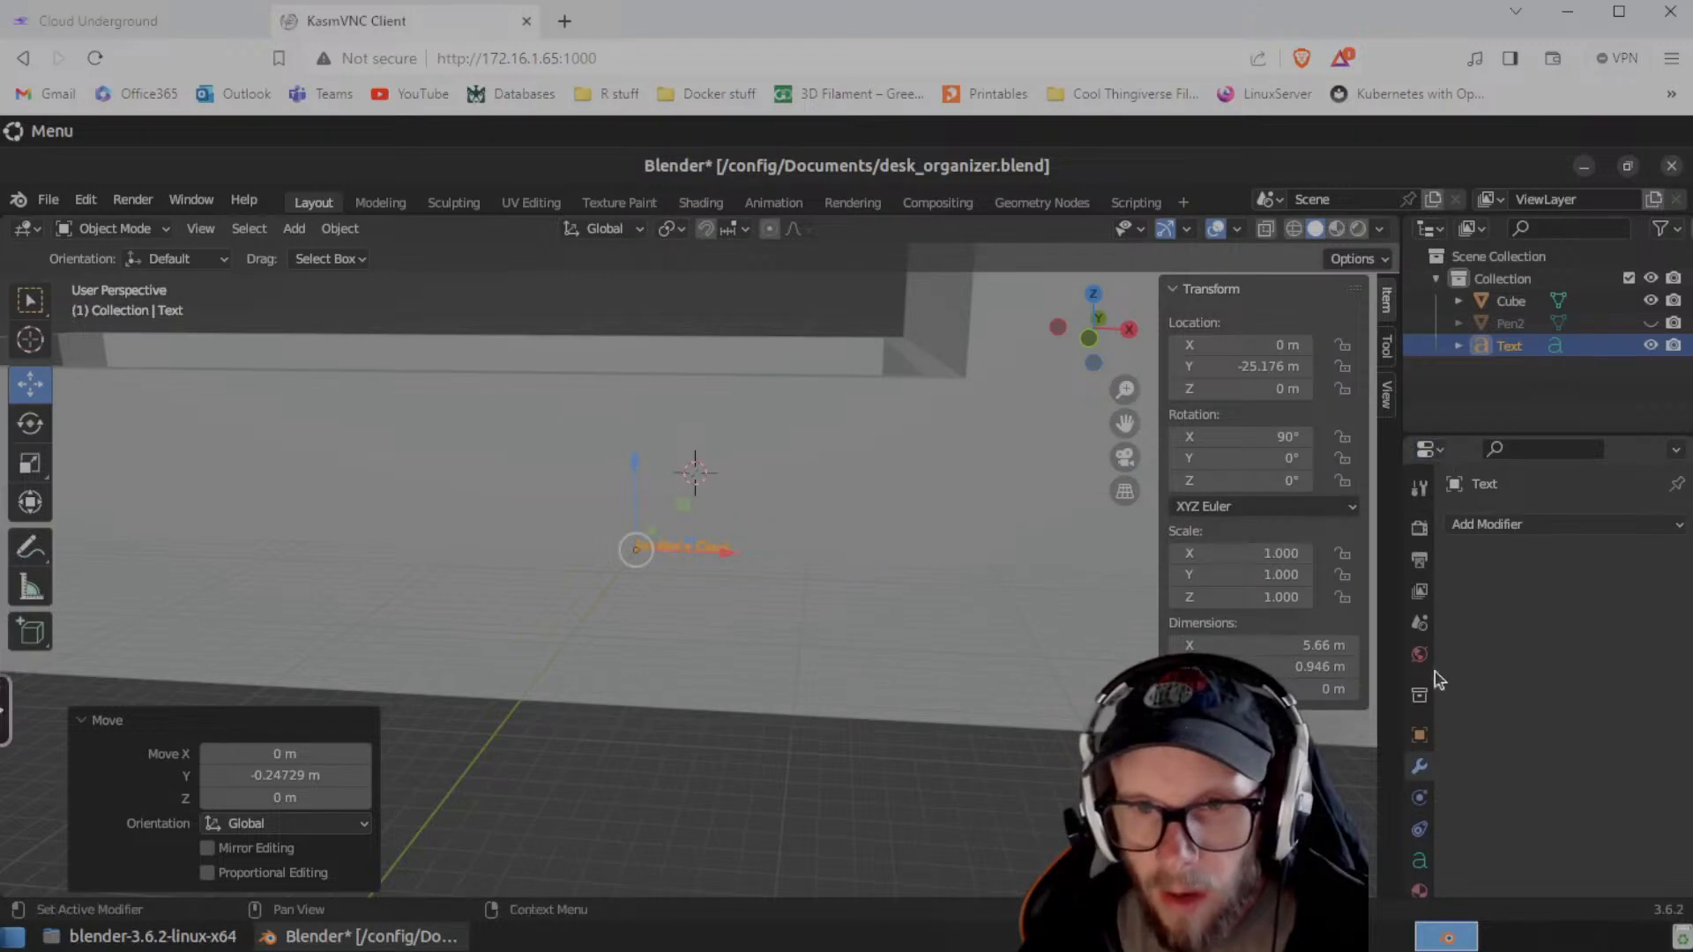
- Set the font size of the text object to 15
{"action": "scroll", "coordinate": [1426, 698], "scroll_direction": "down", "scroll_amount": 2}
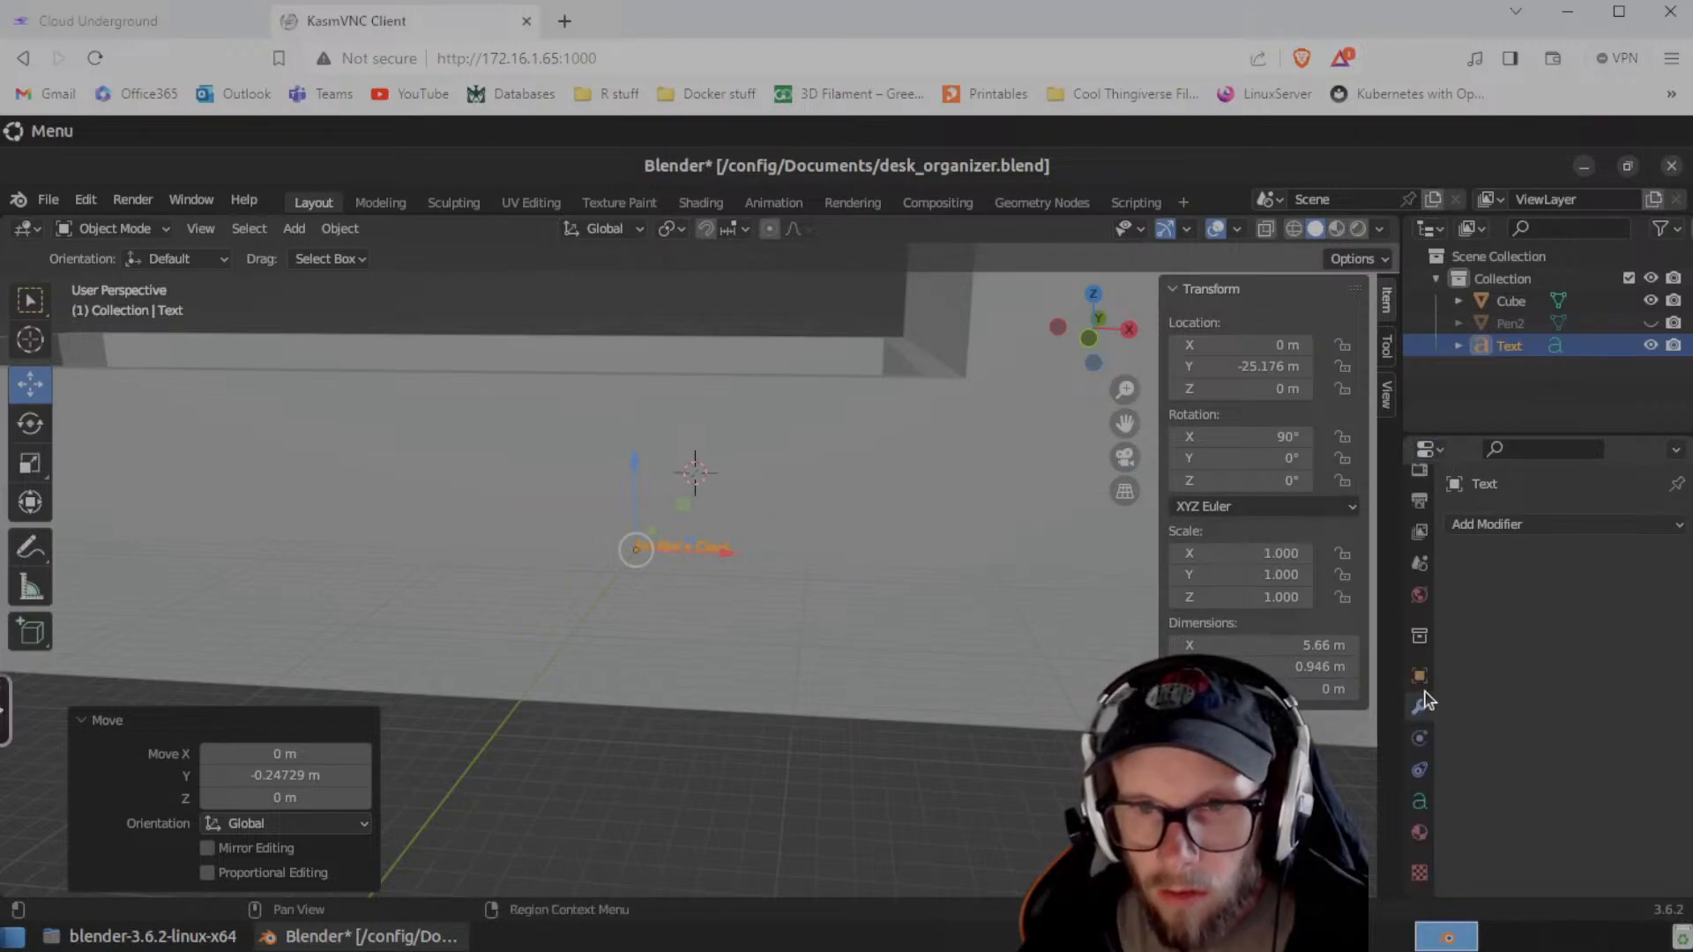
{"action": "left_click", "coordinate": [1421, 804]}
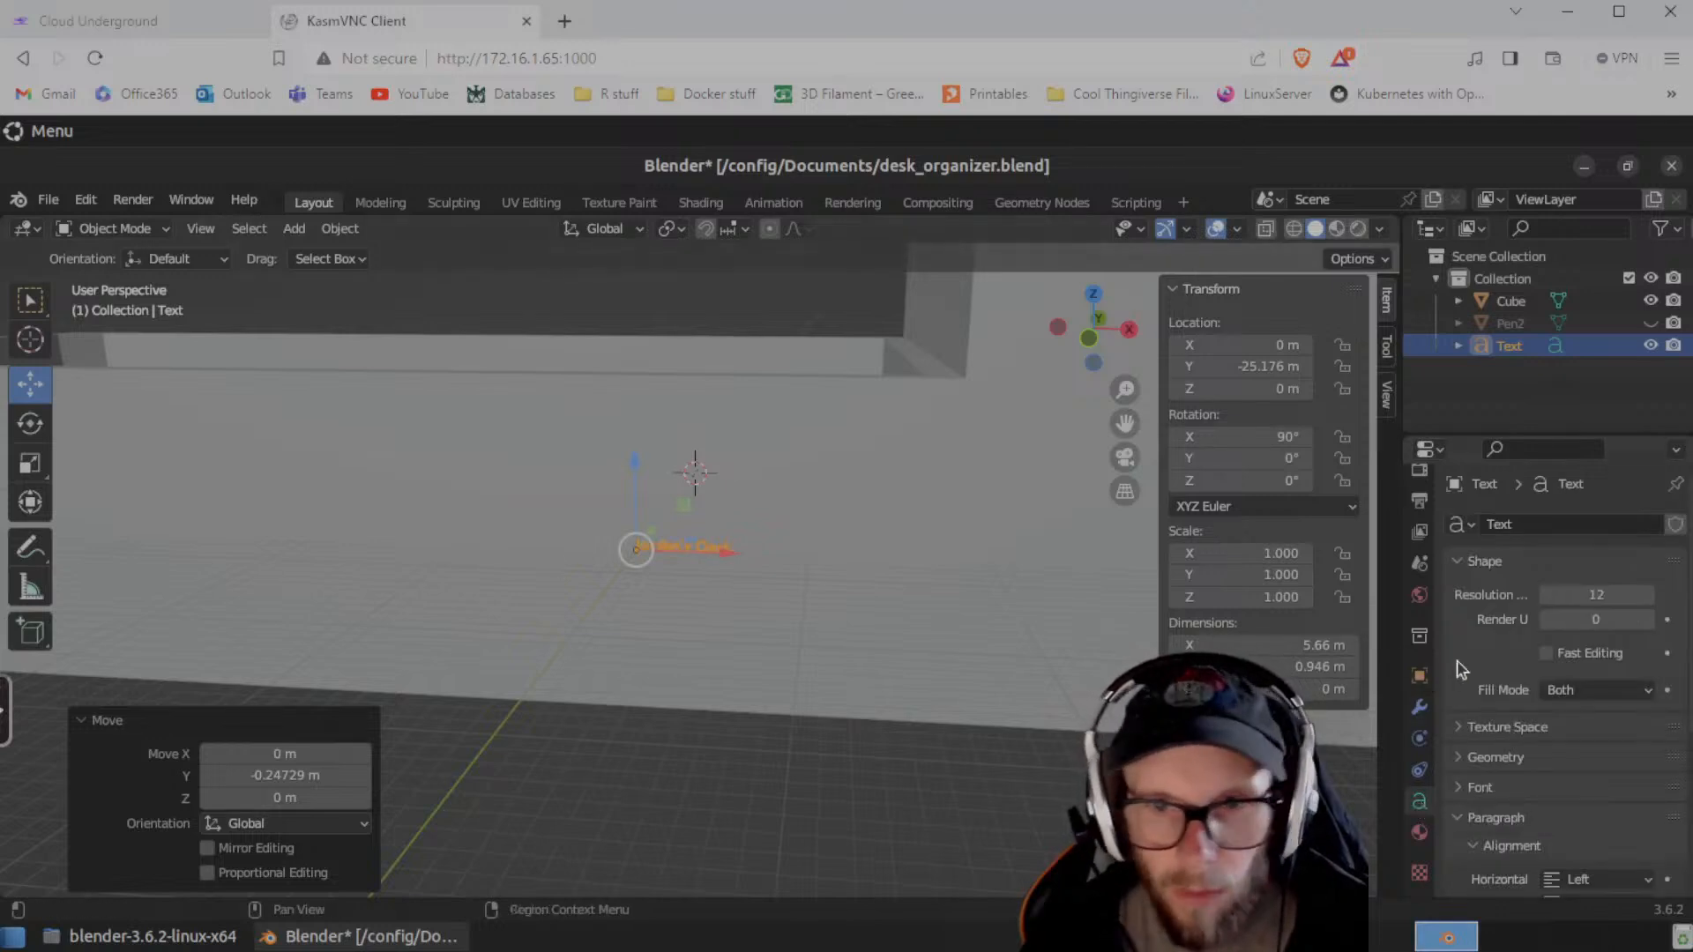
{"action": "left_click", "coordinate": [1455, 562]}
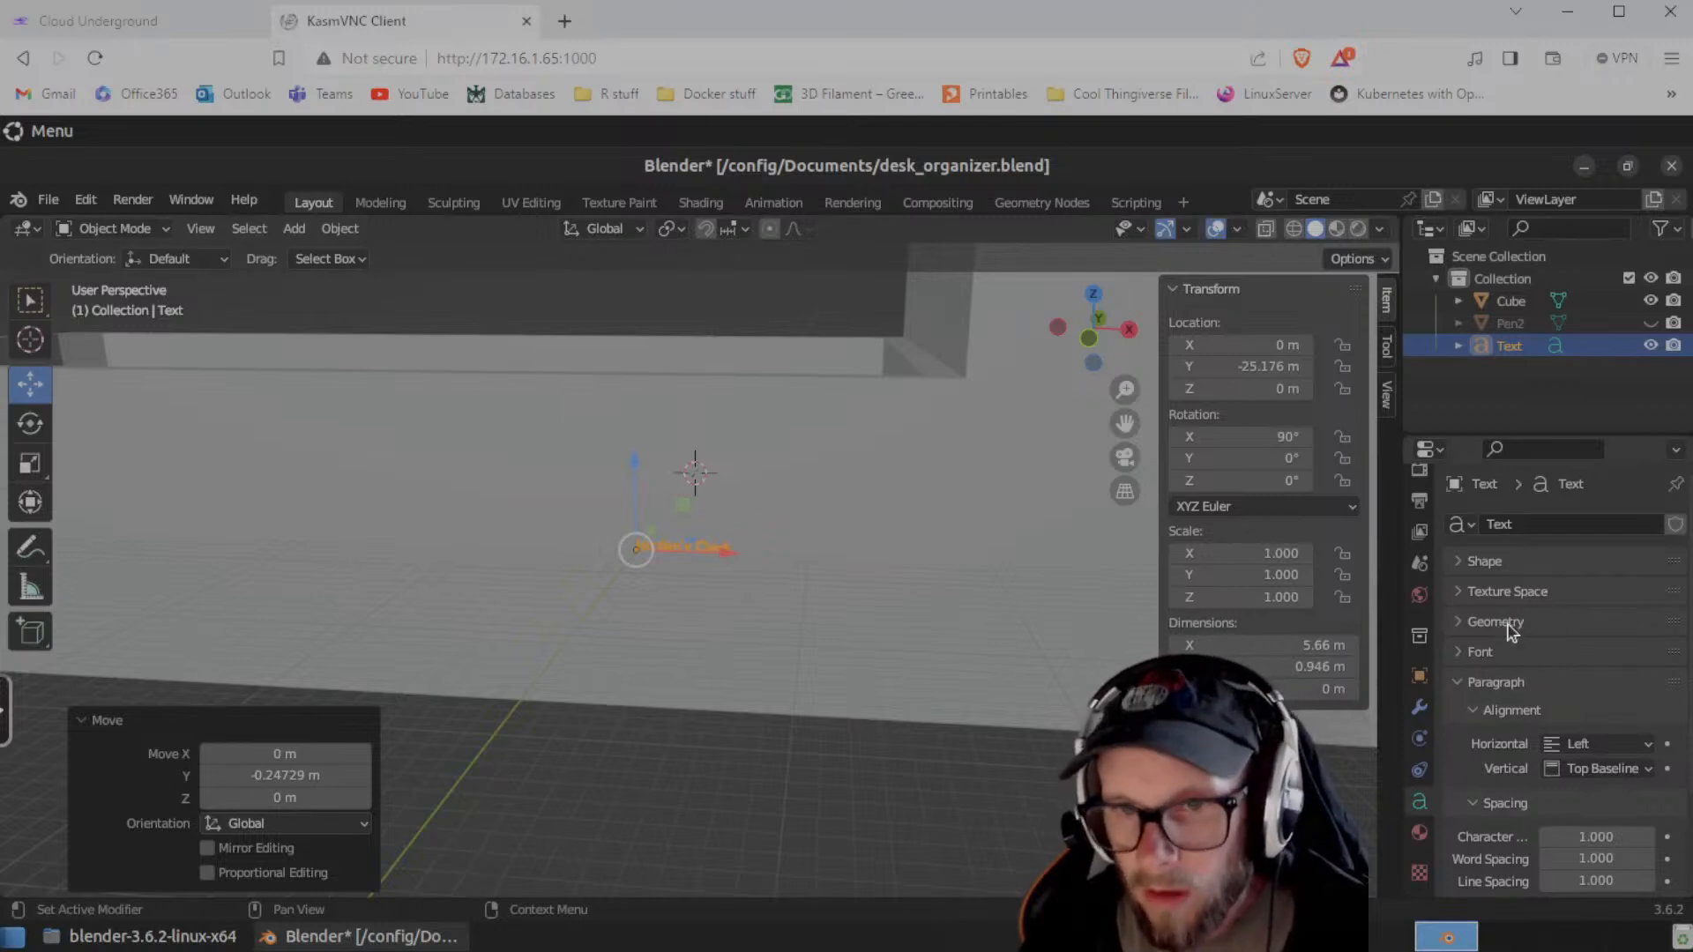
{"action": "left_click", "coordinate": [1459, 656]}
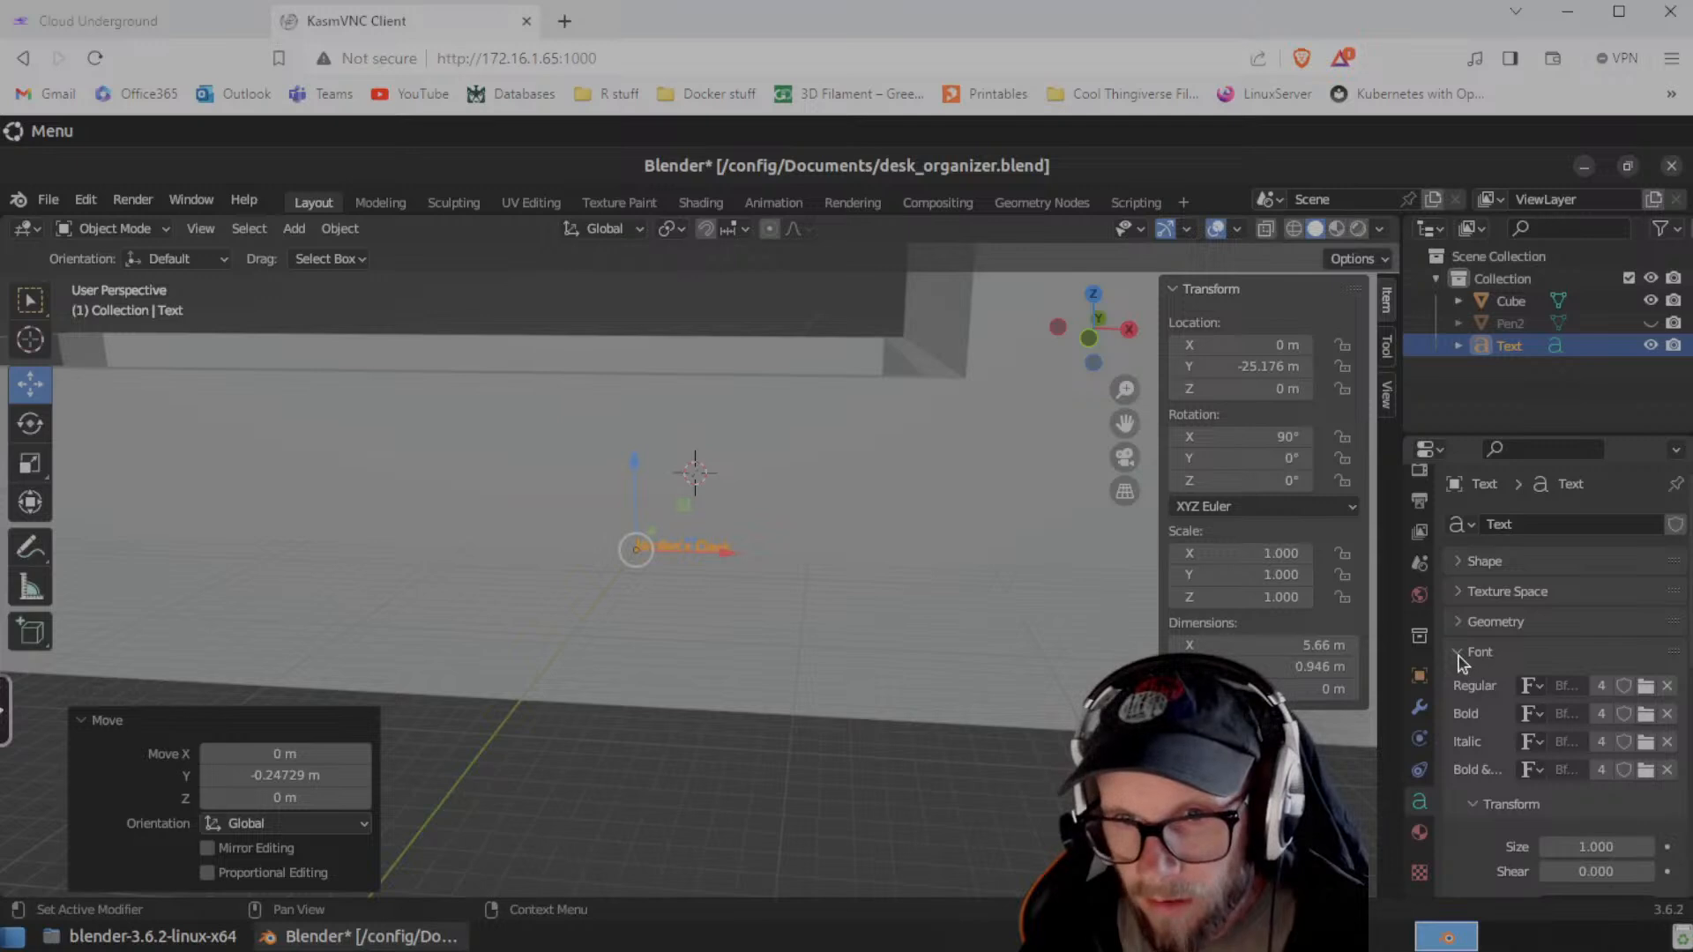
{"action": "scroll", "coordinate": [1525, 809], "scroll_direction": "down", "scroll_amount": 3}
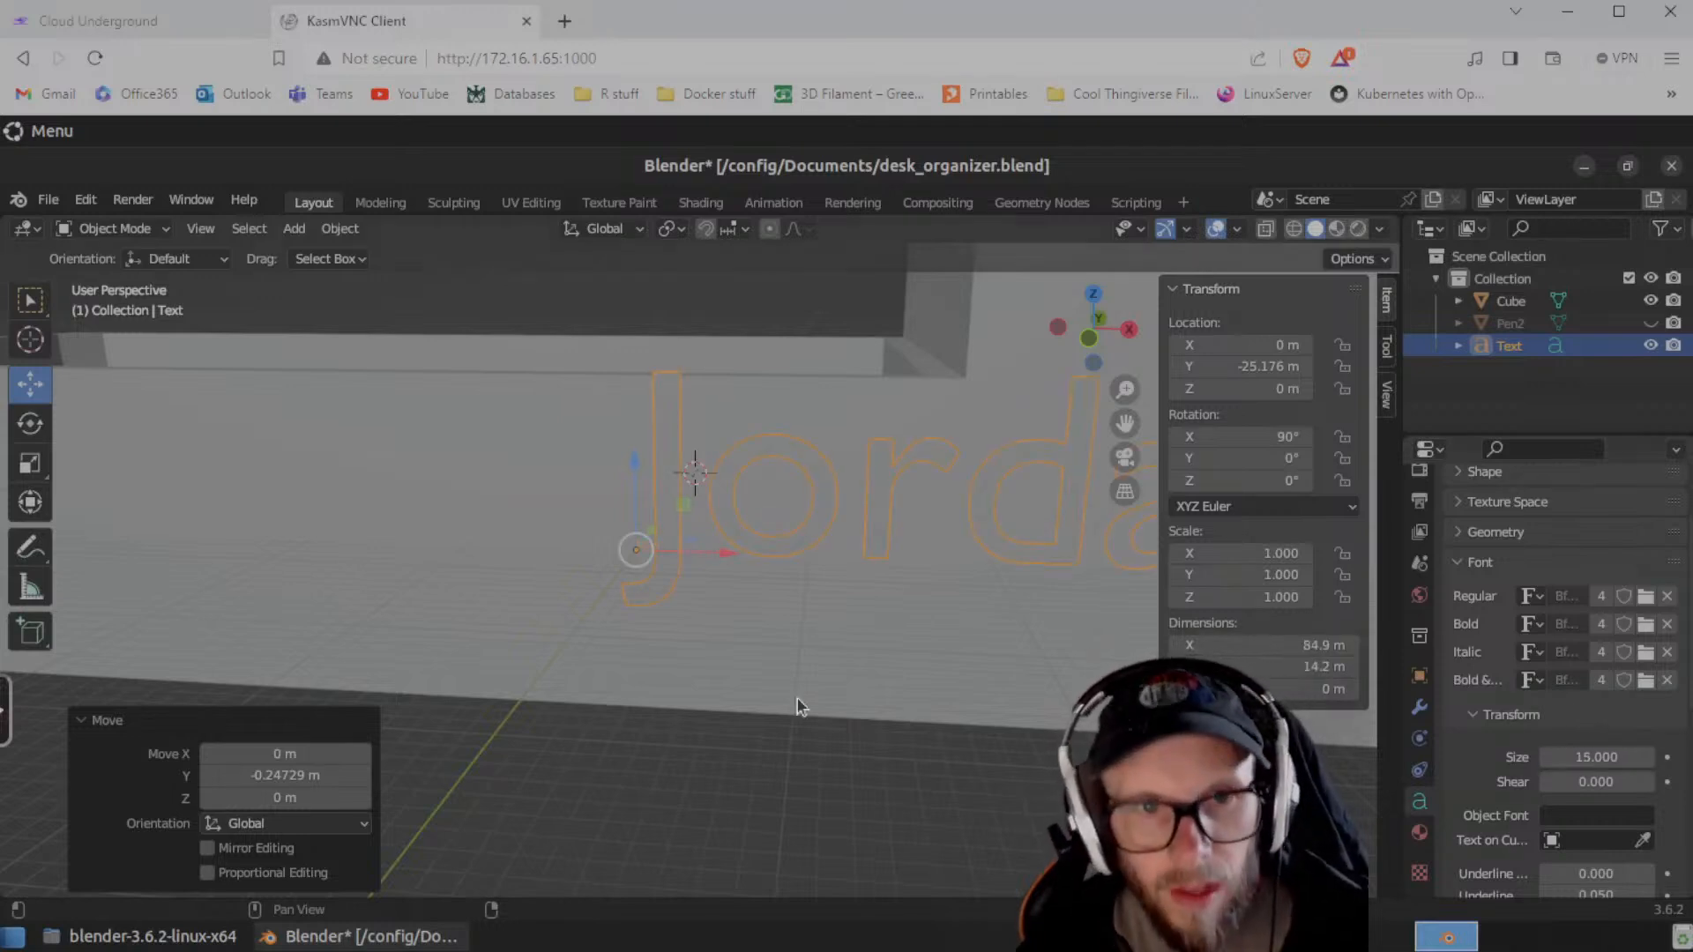
- Move the enlarged text along X to about -34.1 m and down along Z to about -3.85 m on the front wall
{"action": "scroll", "coordinate": [755, 696], "scroll_direction": "down", "scroll_amount": 6}
{"action": "scroll", "coordinate": [882, 676], "scroll_direction": "up", "scroll_amount": 3}
{"action": "mouse_move", "coordinate": [877, 666]}
{"action": "middle_mouse_down"}
{"action": "mouse_move", "coordinate": [1093, 702]}
{"action": "mouse_move", "coordinate": [1035, 653]}
{"action": "mouse_move", "coordinate": [878, 643]}
{"action": "middle_mouse_up"}
{"action": "scroll", "coordinate": [931, 633], "scroll_direction": "down", "scroll_amount": 4}
{"action": "left_click_drag", "start_coordinate": [769, 563], "coordinate": [568, 565]}
{"action": "left_click_drag", "start_coordinate": [474, 491], "coordinate": [469, 501]}
- Shift the text along X to about -39.09 m and check its placement on the front wall
{"action": "scroll", "coordinate": [654, 675], "scroll_direction": "up", "scroll_amount": 3}
{"action": "middle_click_drag", "start_coordinate": [656, 674], "coordinate": [686, 656]}
{"action": "scroll", "coordinate": [674, 648], "scroll_direction": "down", "scroll_amount": 3}
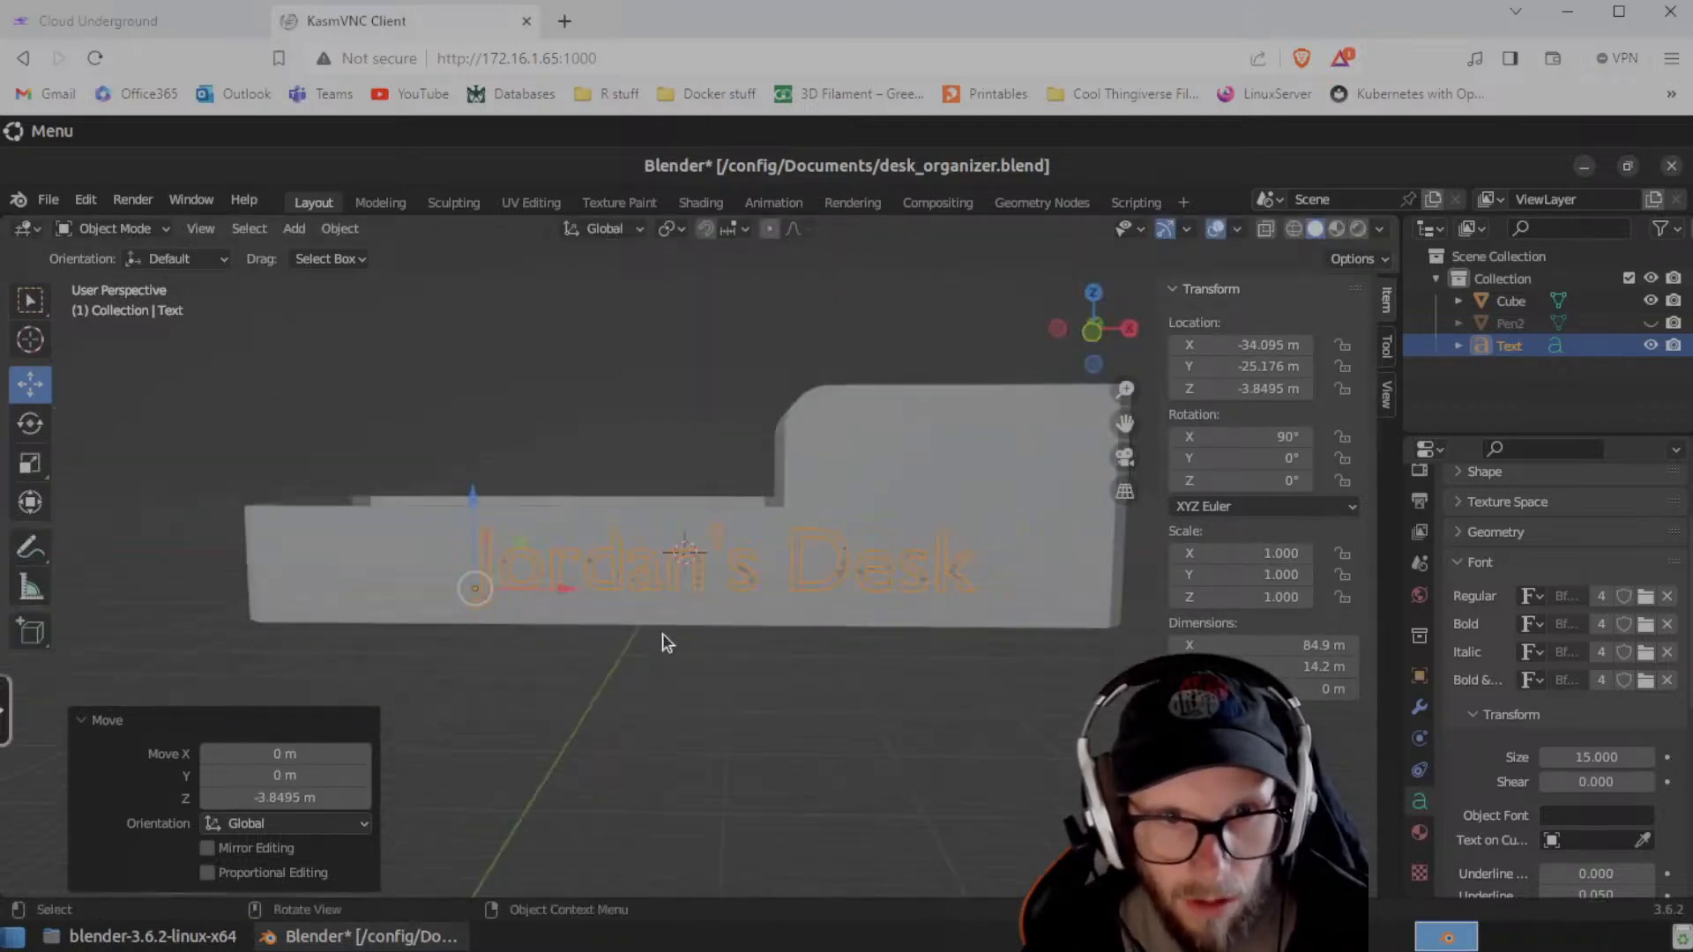
{"action": "left_click_drag", "start_coordinate": [552, 592], "coordinate": [522, 590]}
{"action": "middle_click_drag", "start_coordinate": [661, 679], "coordinate": [769, 709]}
{"action": "scroll", "coordinate": [741, 692], "scroll_direction": "up", "scroll_amount": 2}
{"action": "scroll", "coordinate": [734, 697], "scroll_direction": "down", "scroll_amount": 2}
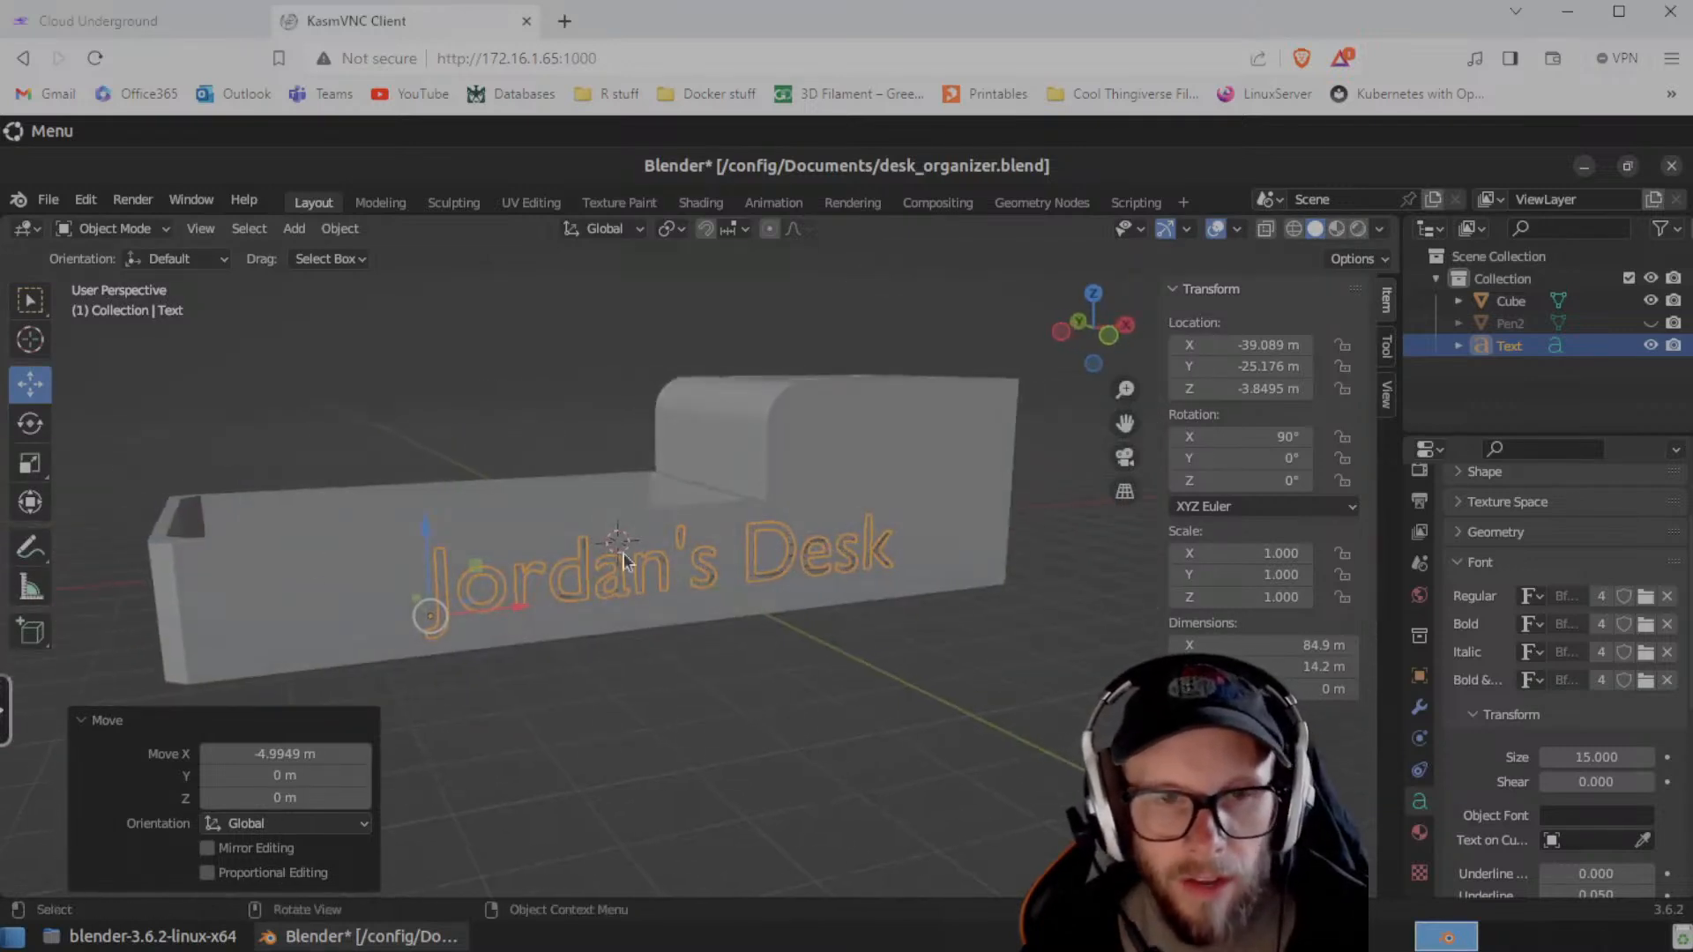
{"action": "scroll", "coordinate": [847, 681], "scroll_direction": "down", "scroll_amount": 4}
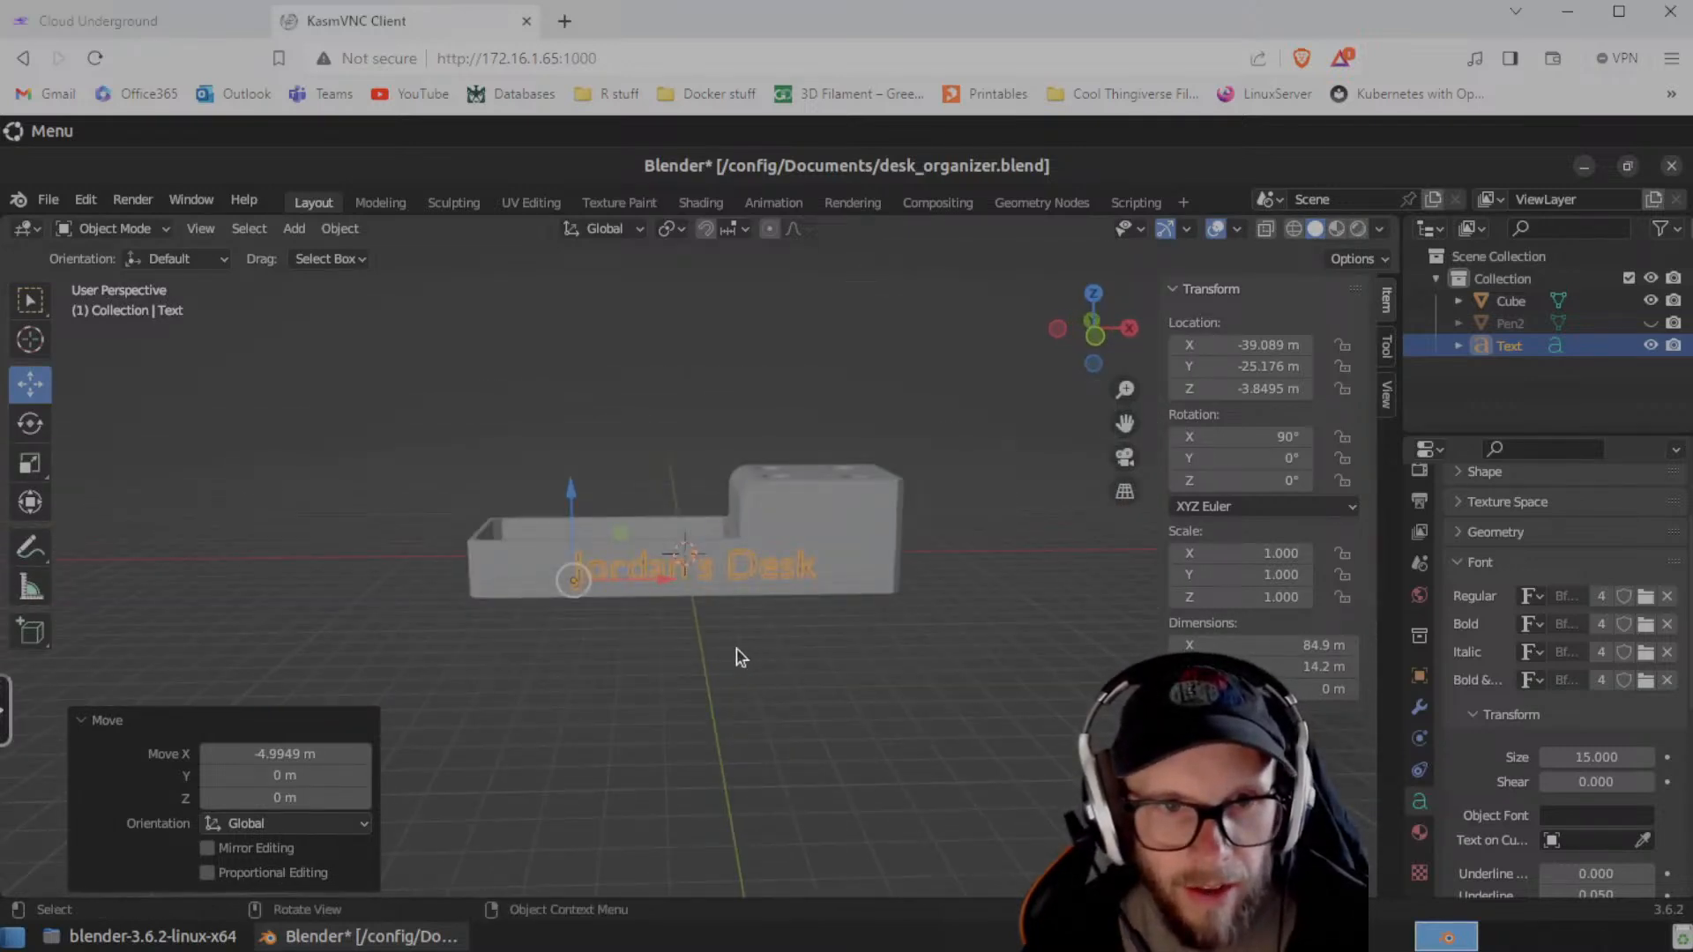
{"action": "scroll", "coordinate": [749, 665], "scroll_direction": "up", "scroll_amount": 4}
{"action": "middle_click_drag", "start_coordinate": [691, 673], "coordinate": [944, 712]}
{"action": "scroll", "coordinate": [990, 749], "scroll_direction": "up", "scroll_amount": 3}
{"action": "scroll", "coordinate": [991, 749], "scroll_direction": "down", "scroll_amount": 3}
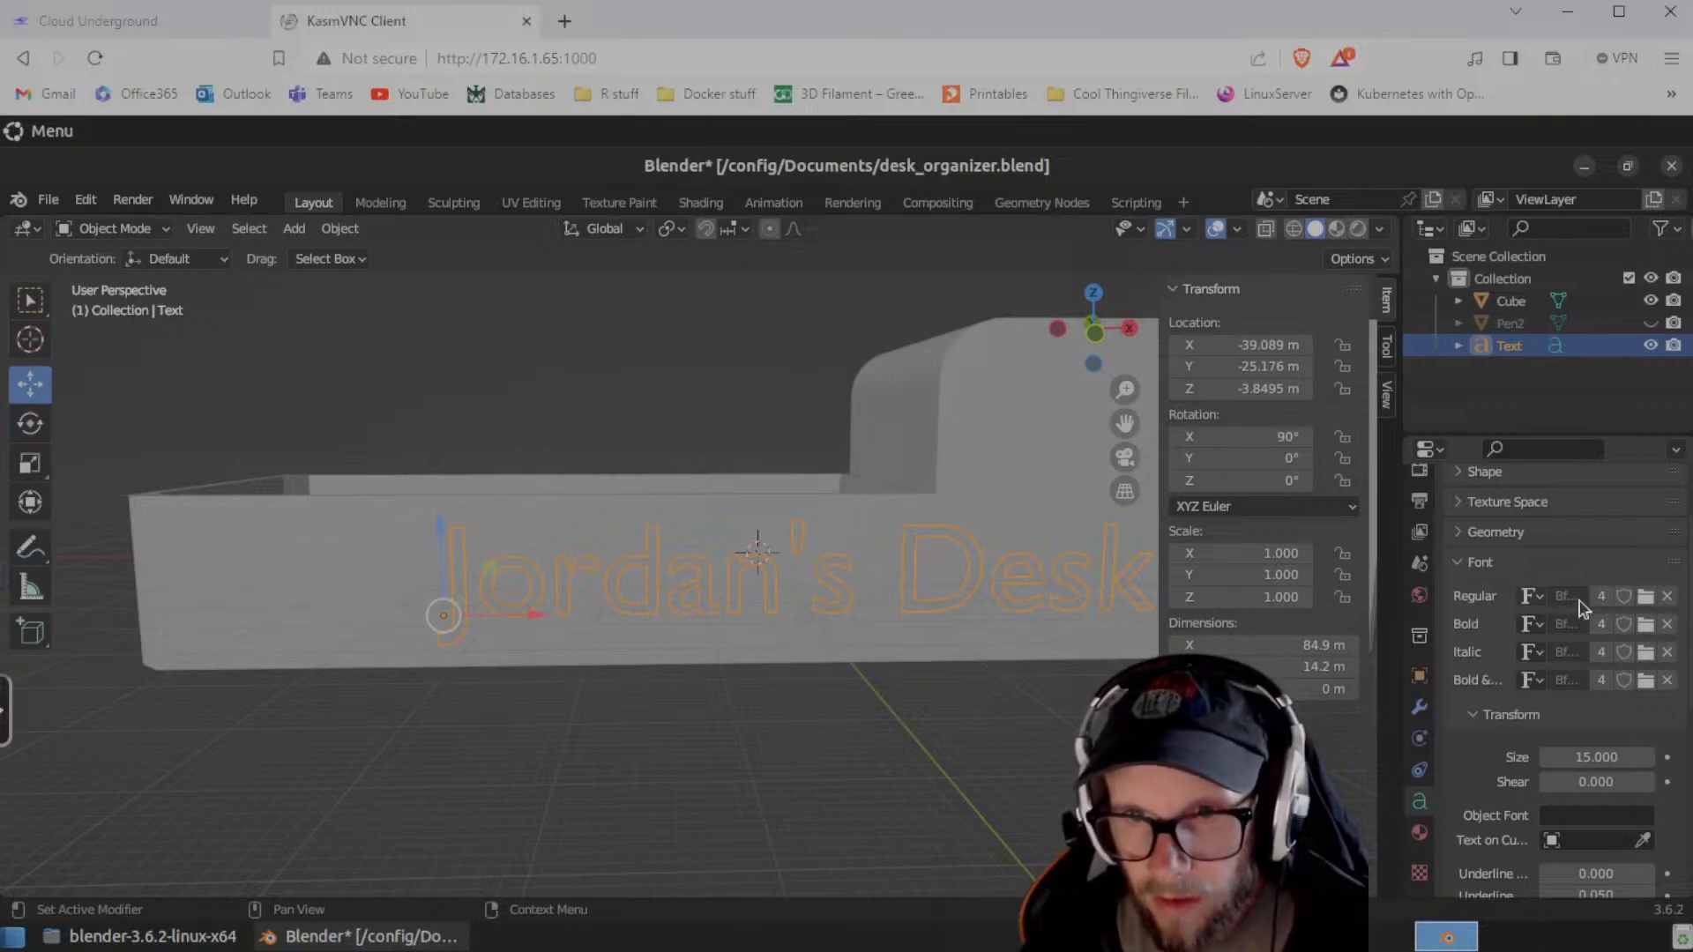
- Browse for a new regular font file for the text in the folder /usr/share/fonts/opentype/urw-base35/
{"action": "left_click", "coordinate": [1646, 600]}
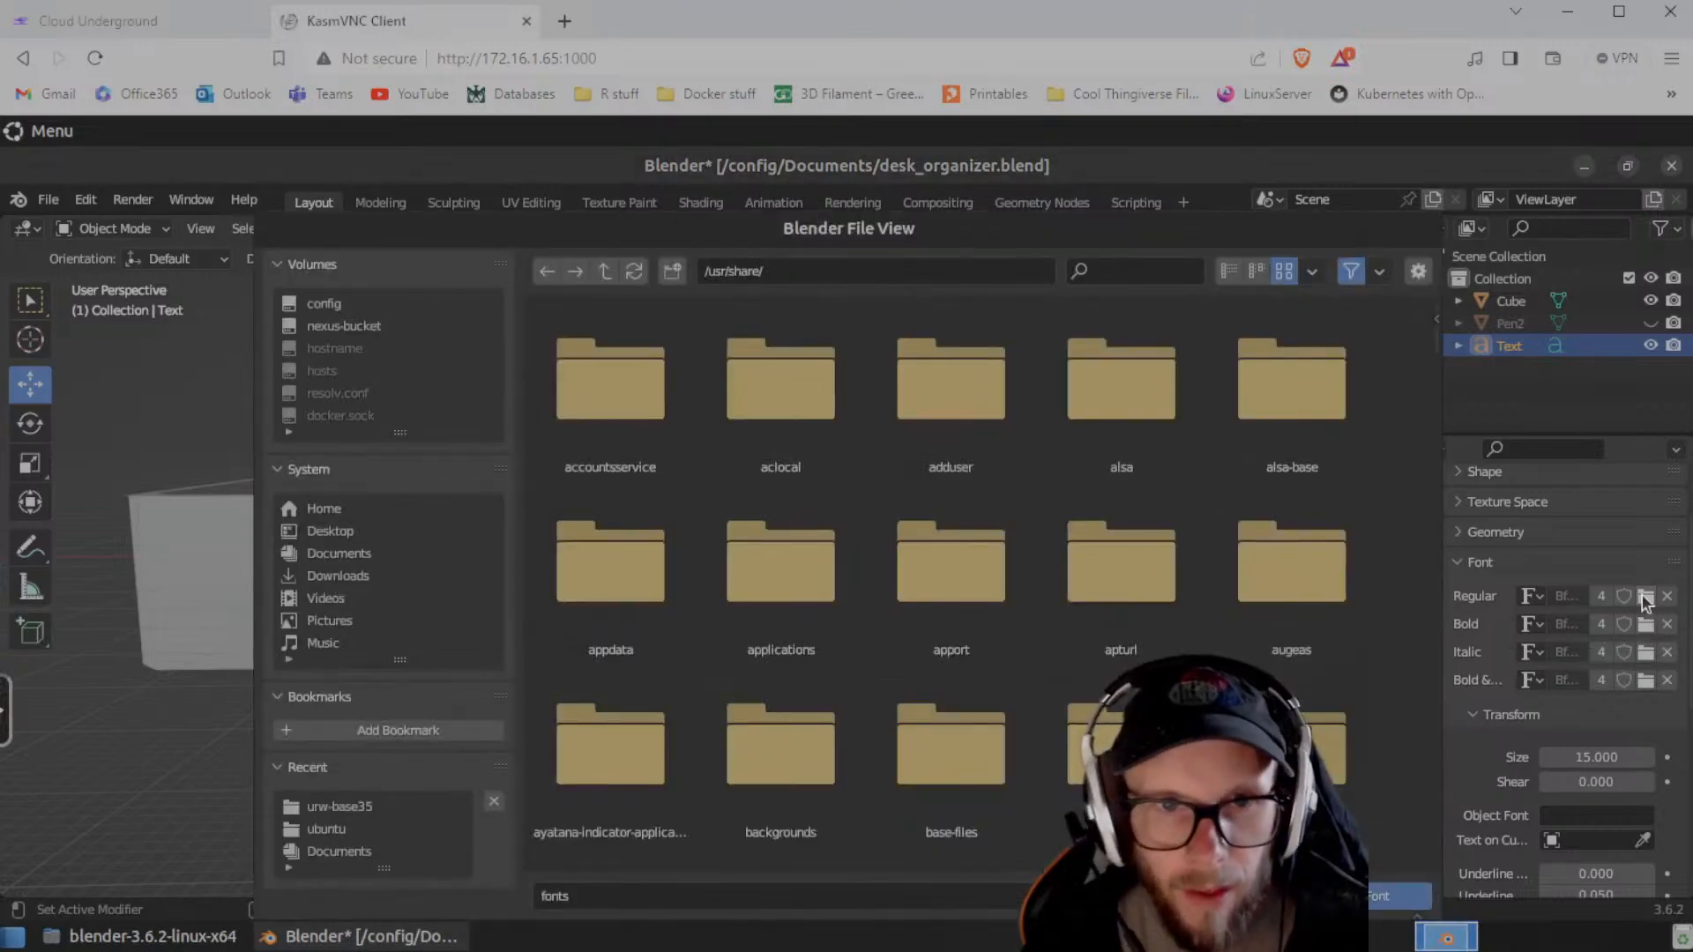
{"action": "scroll", "coordinate": [1330, 628], "scroll_direction": "down", "scroll_amount": 10}
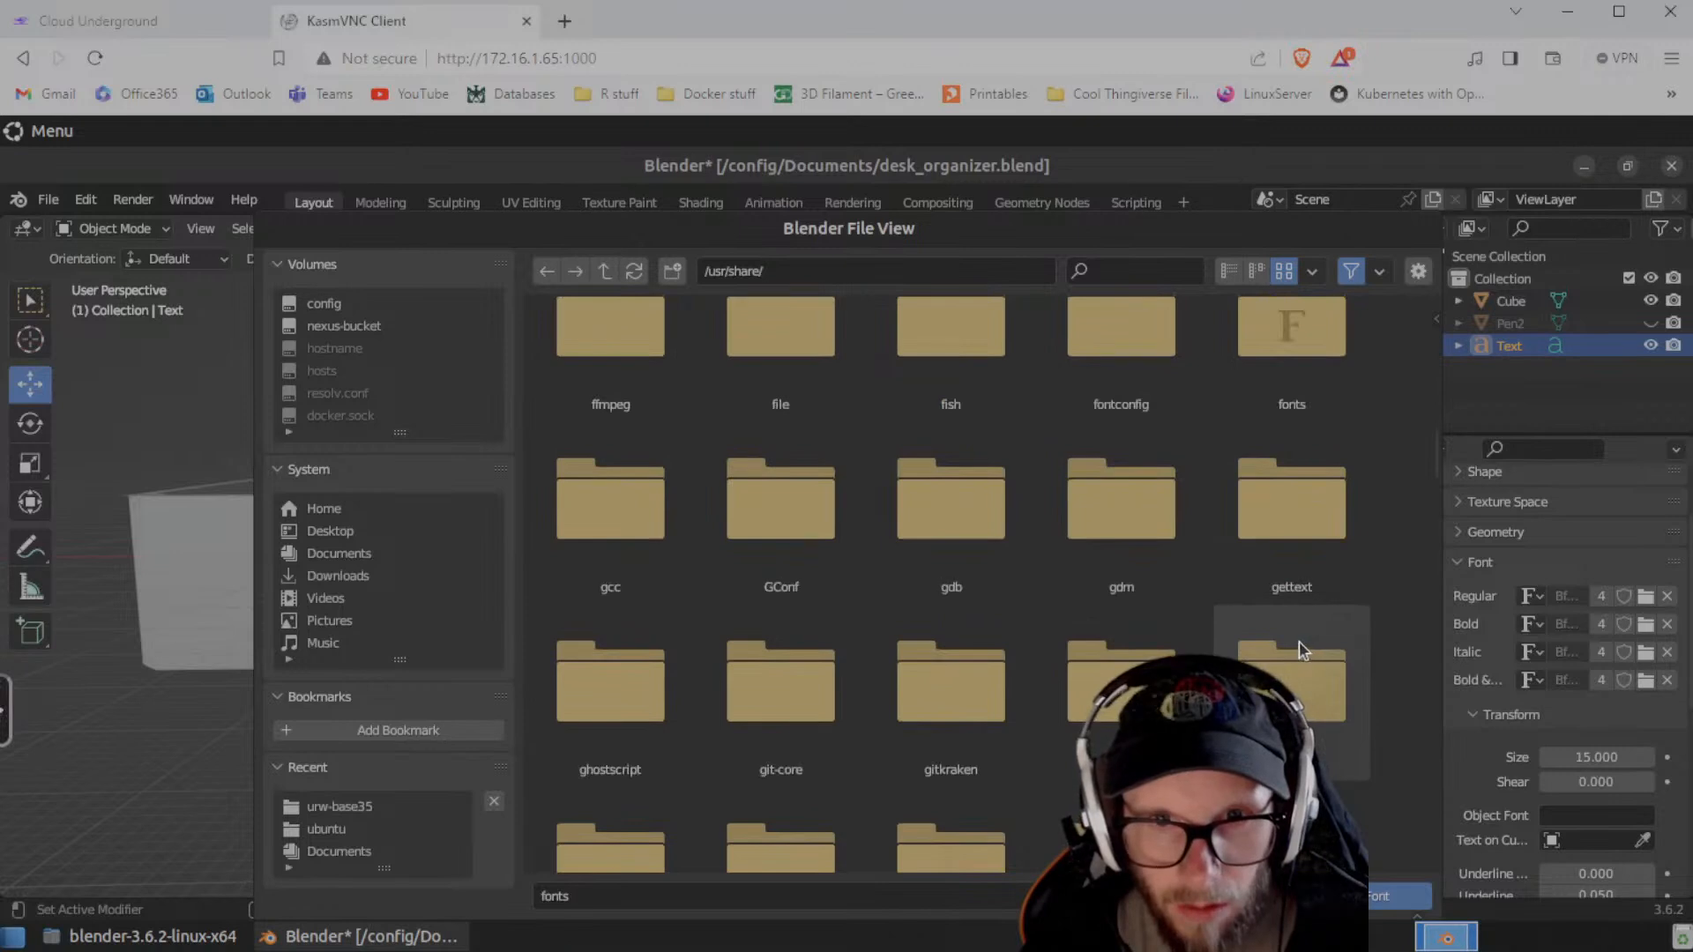
{"action": "scroll", "coordinate": [1300, 649], "scroll_direction": "up", "scroll_amount": 2}
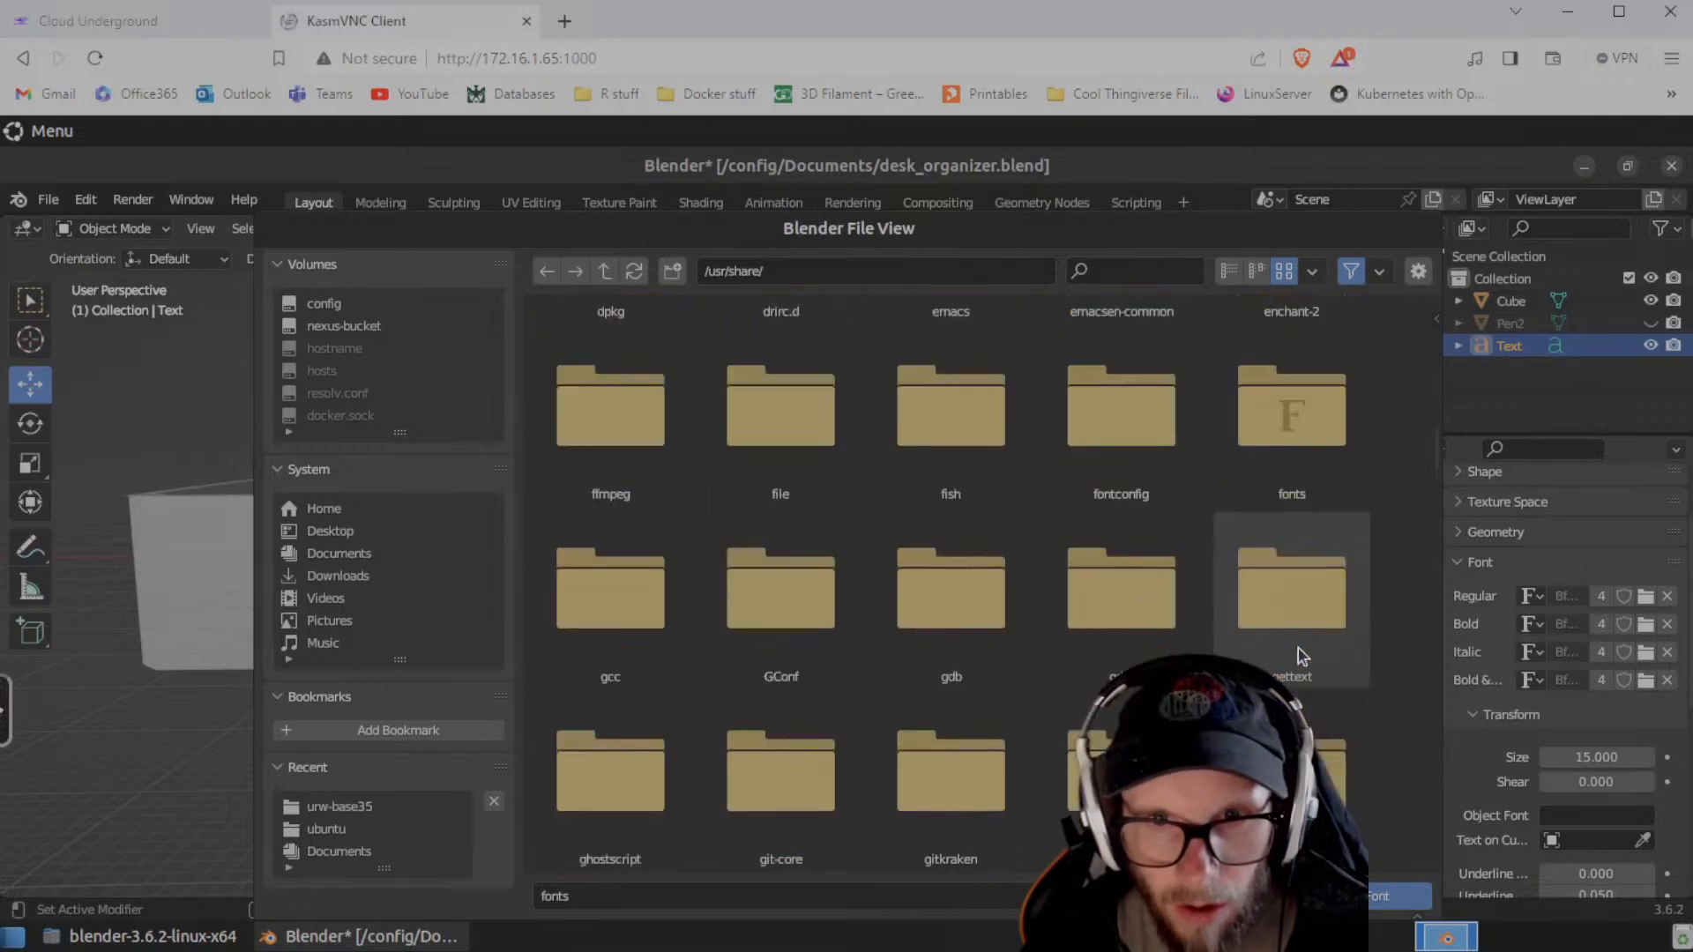
{"action": "double_click", "coordinate": [1271, 416]}
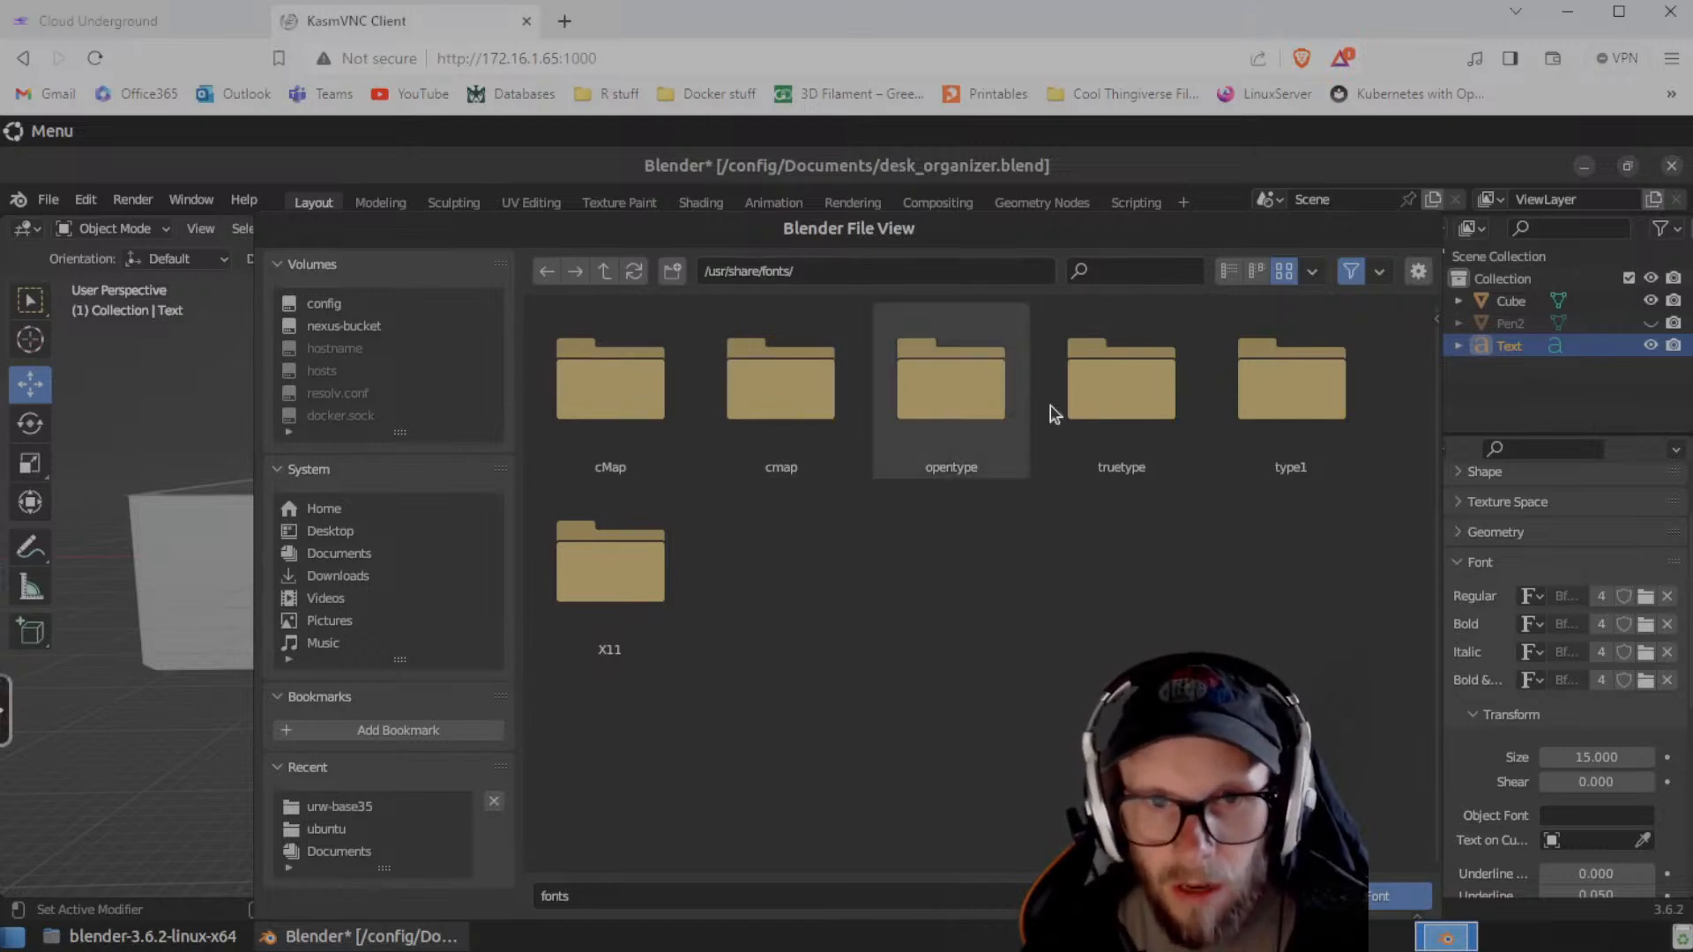
{"action": "left_click", "coordinate": [951, 393]}
{"action": "left_click", "coordinate": [654, 406]}
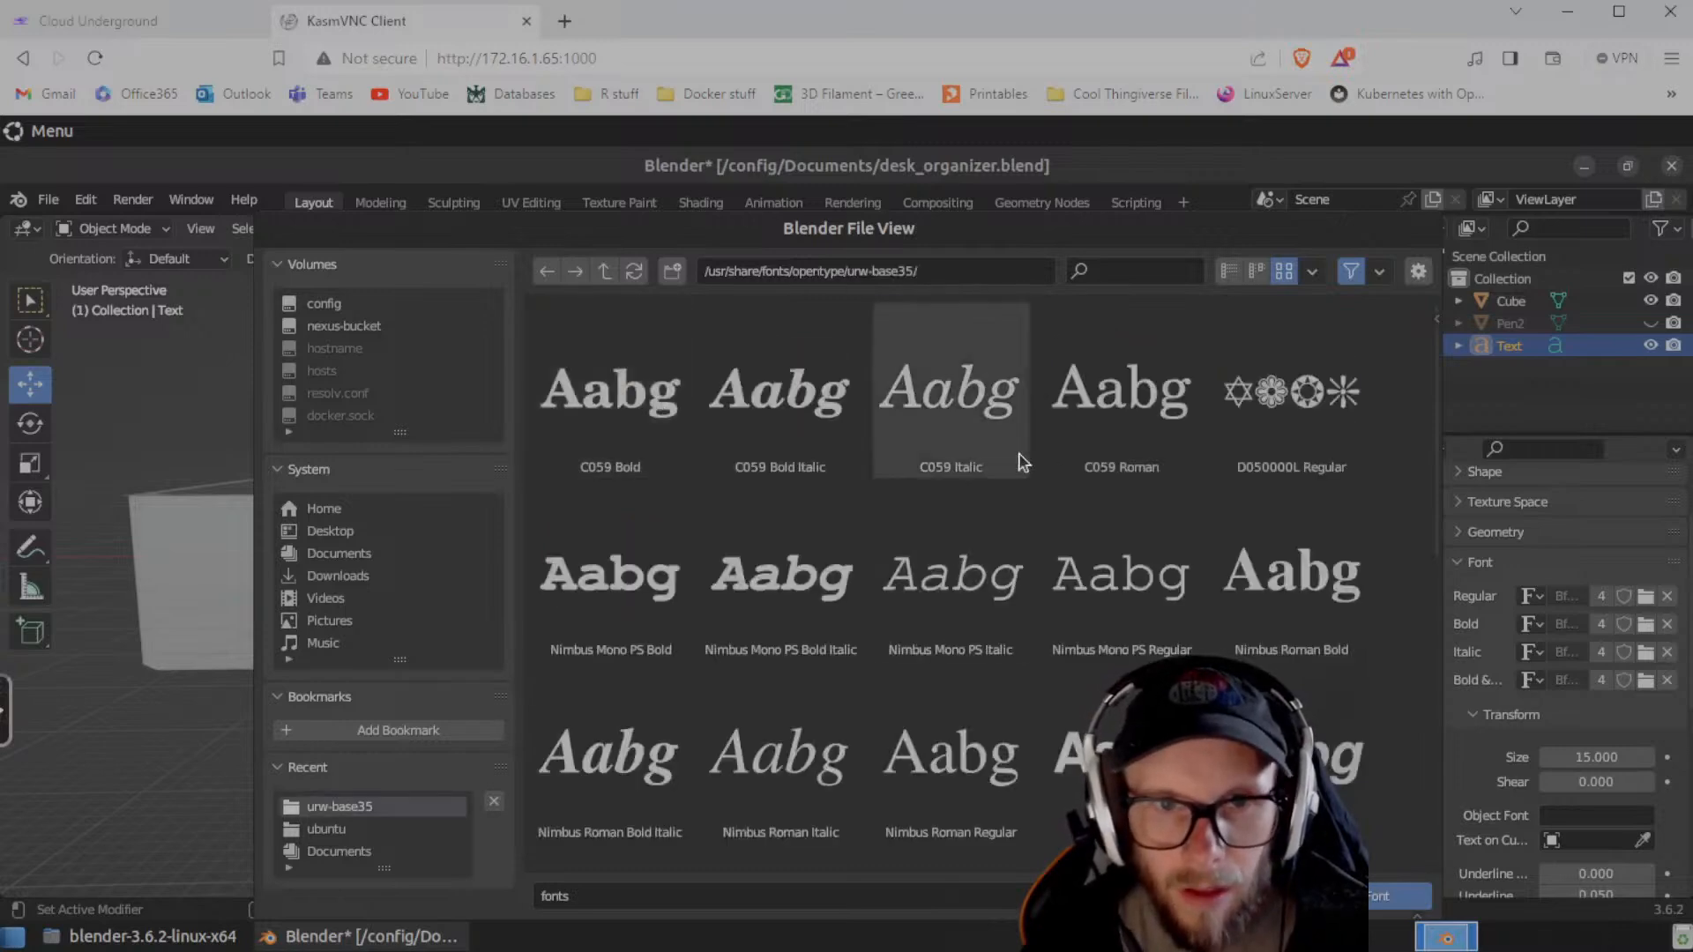
{"action": "scroll", "coordinate": [994, 453], "scroll_direction": "down", "scroll_amount": 2}
{"action": "scroll", "coordinate": [1080, 504], "scroll_direction": "up", "scroll_amount": 2}
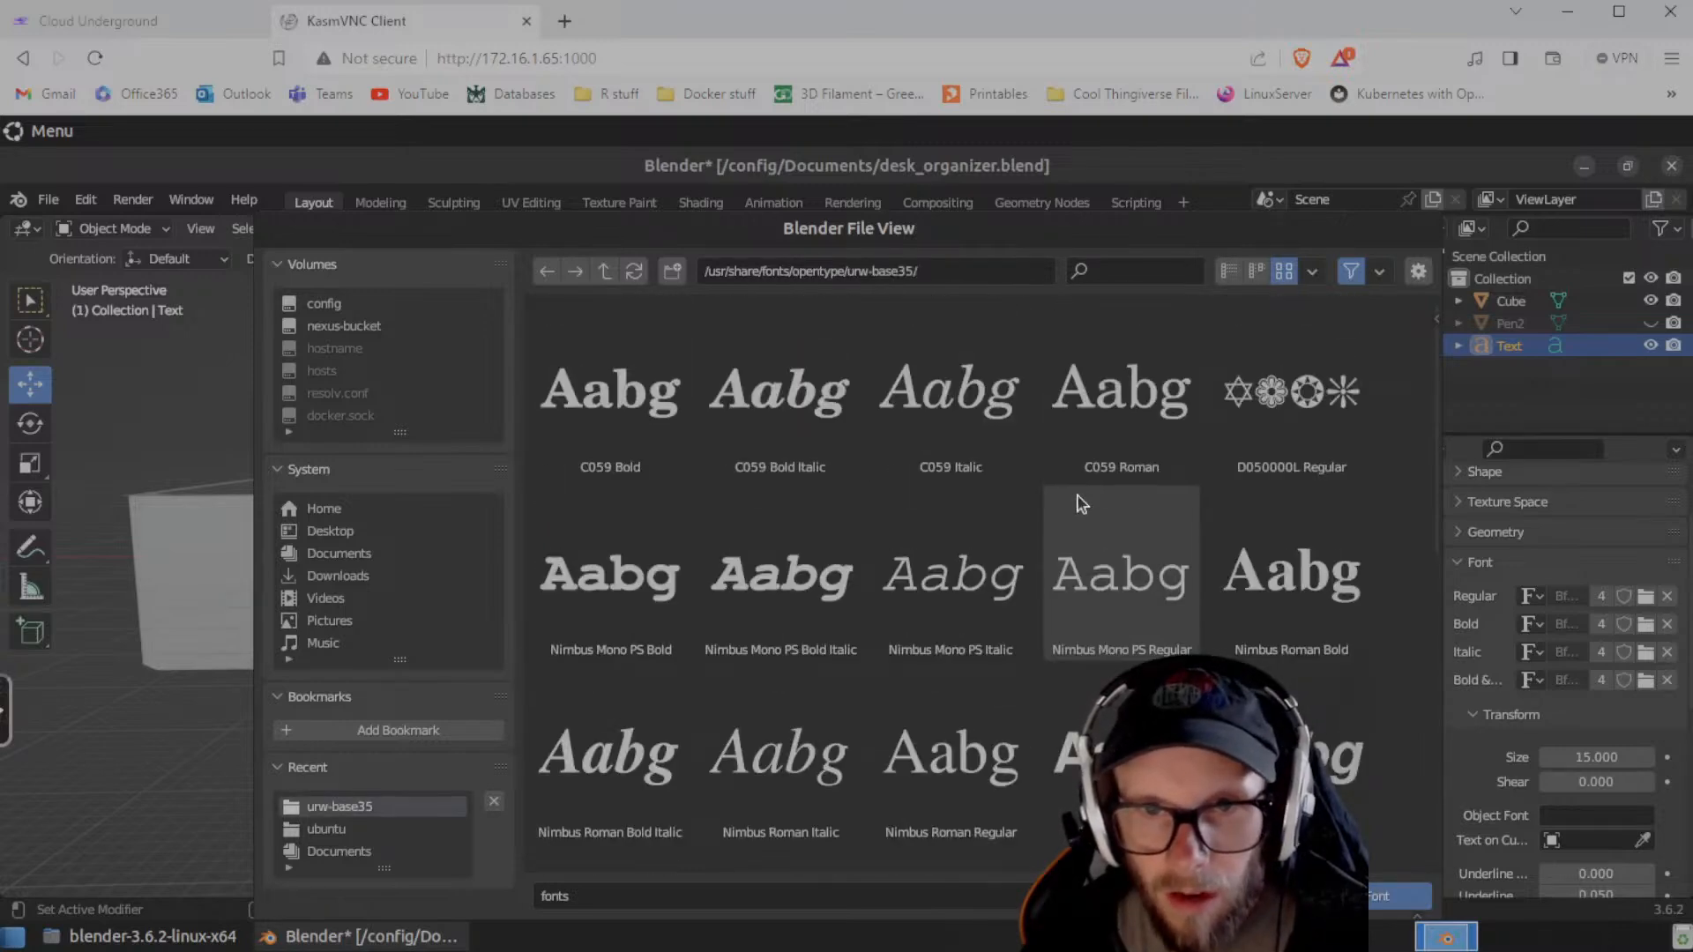
- Load the D050000L Regular symbol font as the text's regular font
{"action": "left_click", "coordinate": [1285, 414]}
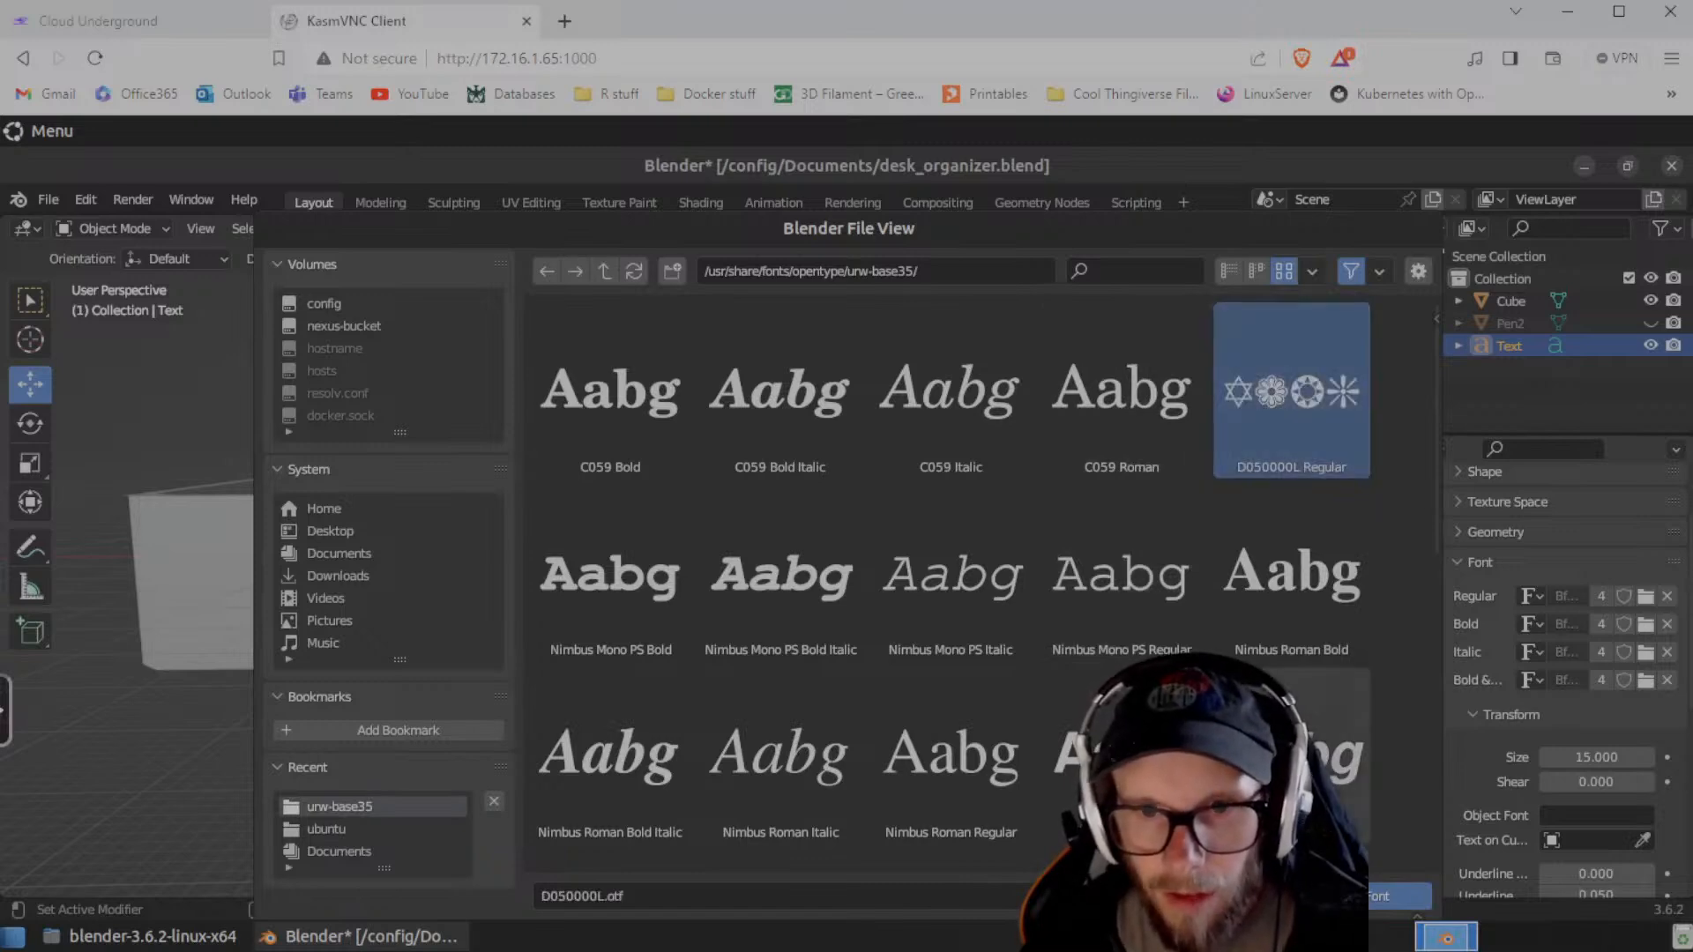
{"action": "left_click", "coordinate": [1345, 902]}
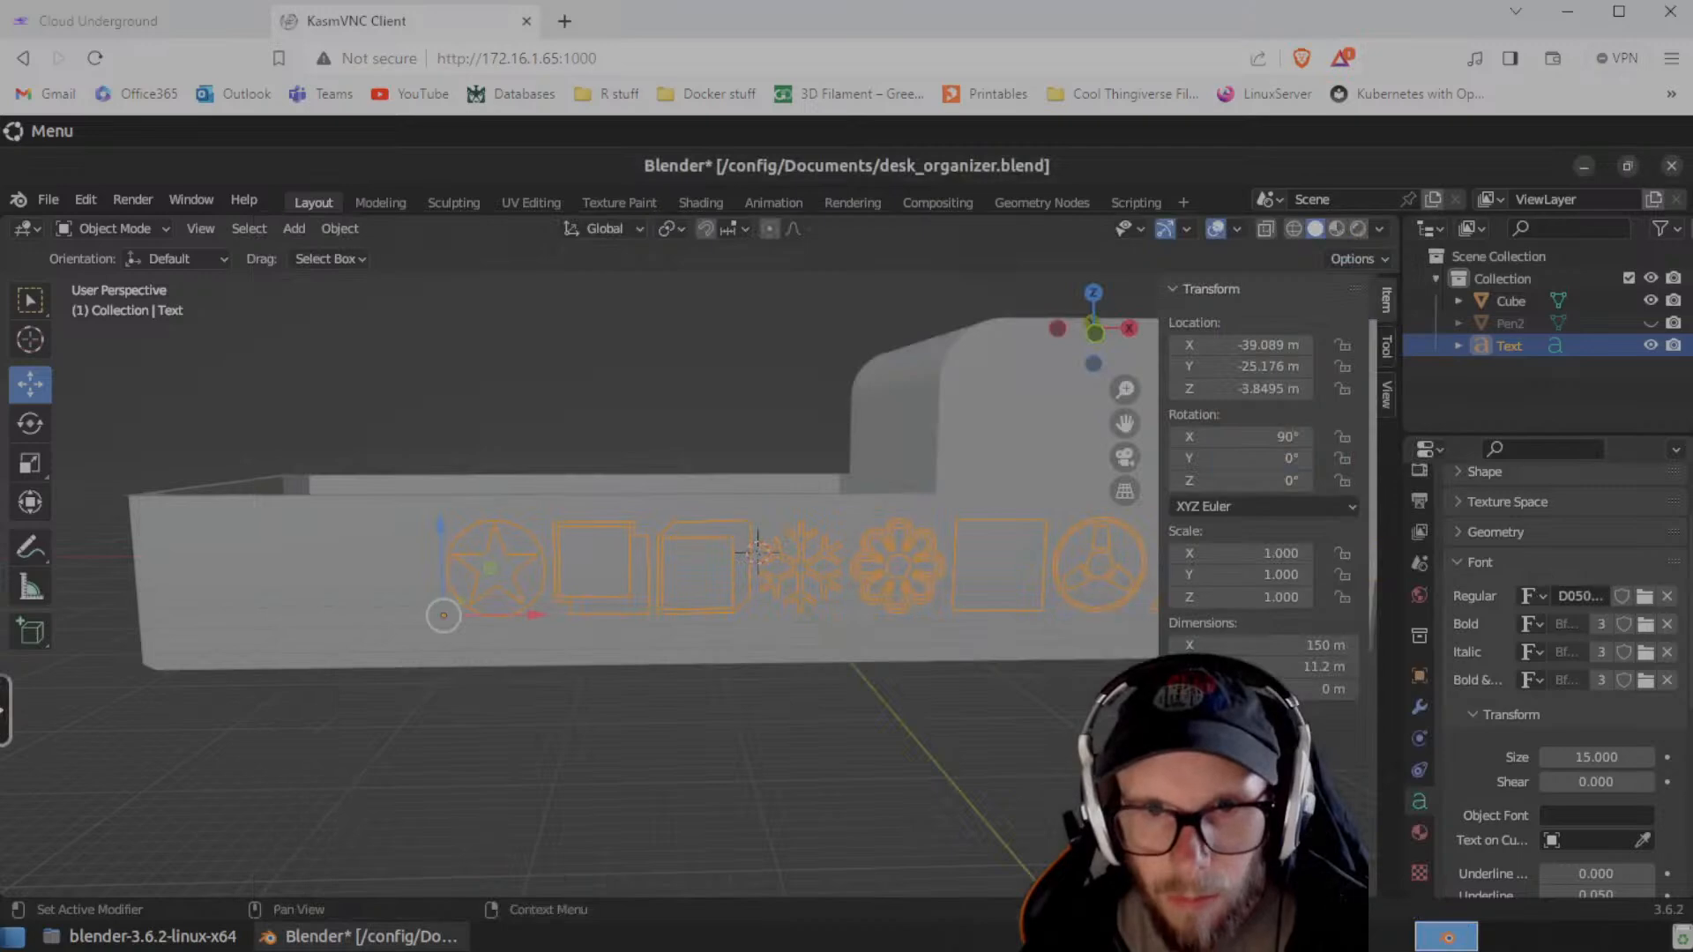
{"action": "mouse_move", "coordinate": [926, 770]}
{"action": "middle_mouse_down"}
{"action": "mouse_move", "coordinate": [945, 833]}
{"action": "mouse_move", "coordinate": [907, 709]}
{"action": "mouse_move", "coordinate": [975, 672]}
{"action": "mouse_move", "coordinate": [1084, 712]}
{"action": "mouse_move", "coordinate": [896, 785]}
{"action": "mouse_move", "coordinate": [945, 801]}
{"action": "mouse_move", "coordinate": [956, 770]}
{"action": "middle_mouse_up"}
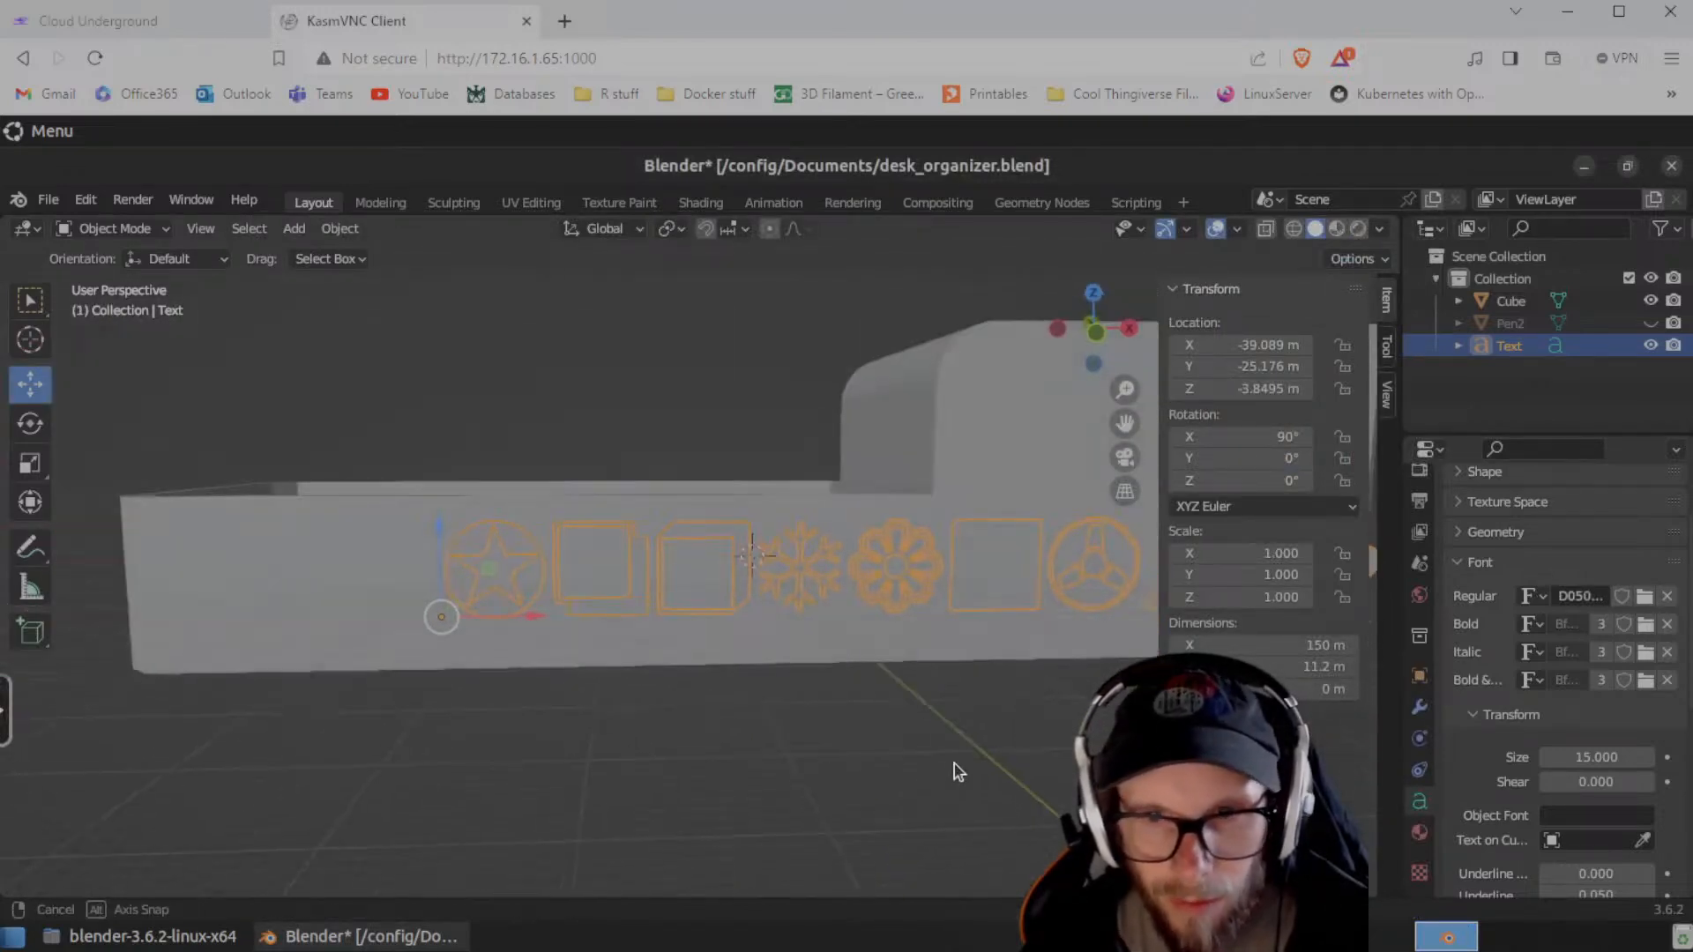
- Replace the text's regular font with Nimbus Mono PS Bold
{"action": "left_click", "coordinate": [1644, 598]}
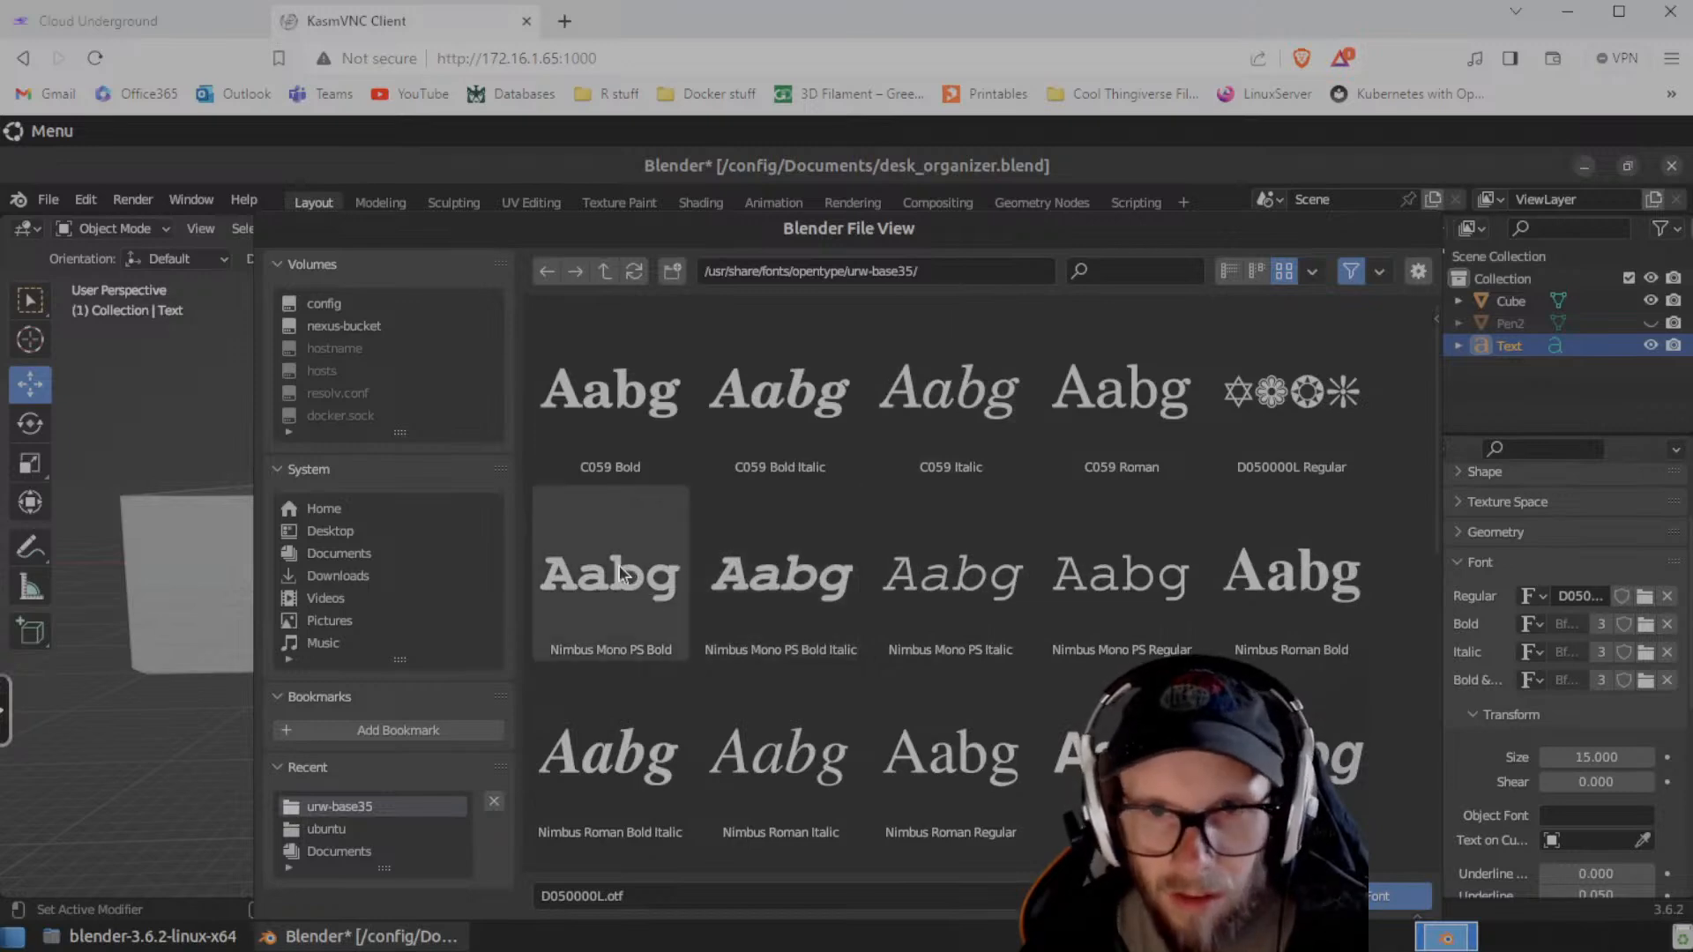
{"action": "left_click", "coordinate": [595, 597]}
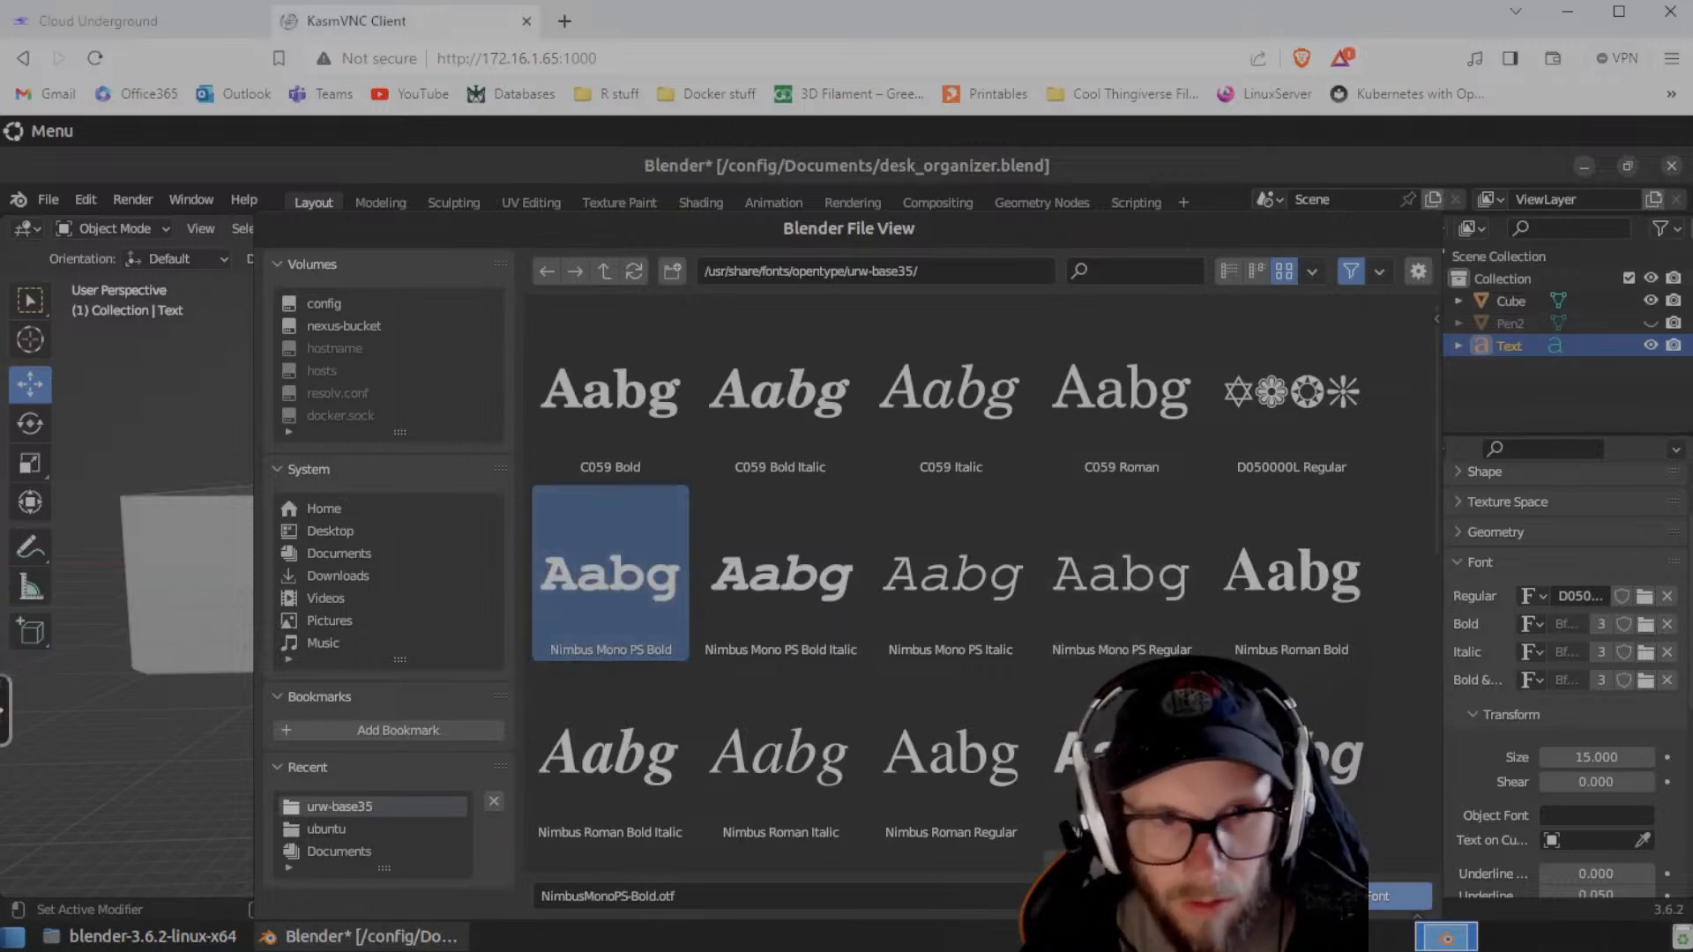
{"action": "left_click", "coordinate": [1365, 896]}
{"action": "middle_click_drag", "start_coordinate": [972, 760], "coordinate": [695, 738]}
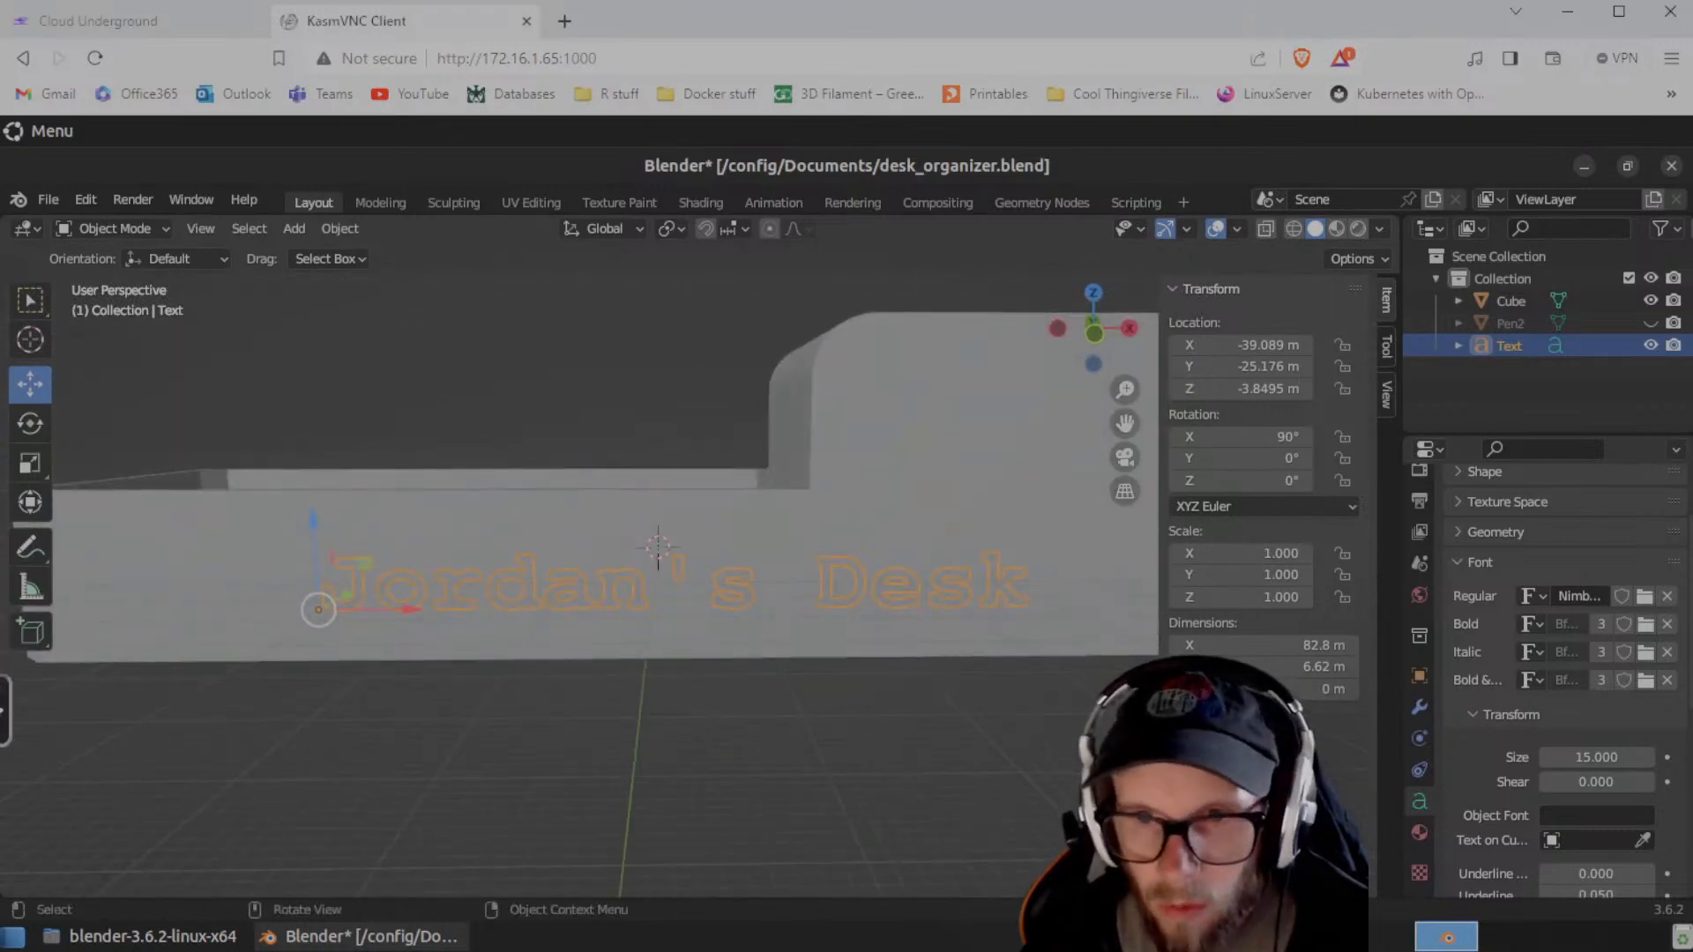
- Set the font size of the text to 17
{"action": "left_click", "coordinate": [1579, 758]}
{"action": "type", "text": "17"}
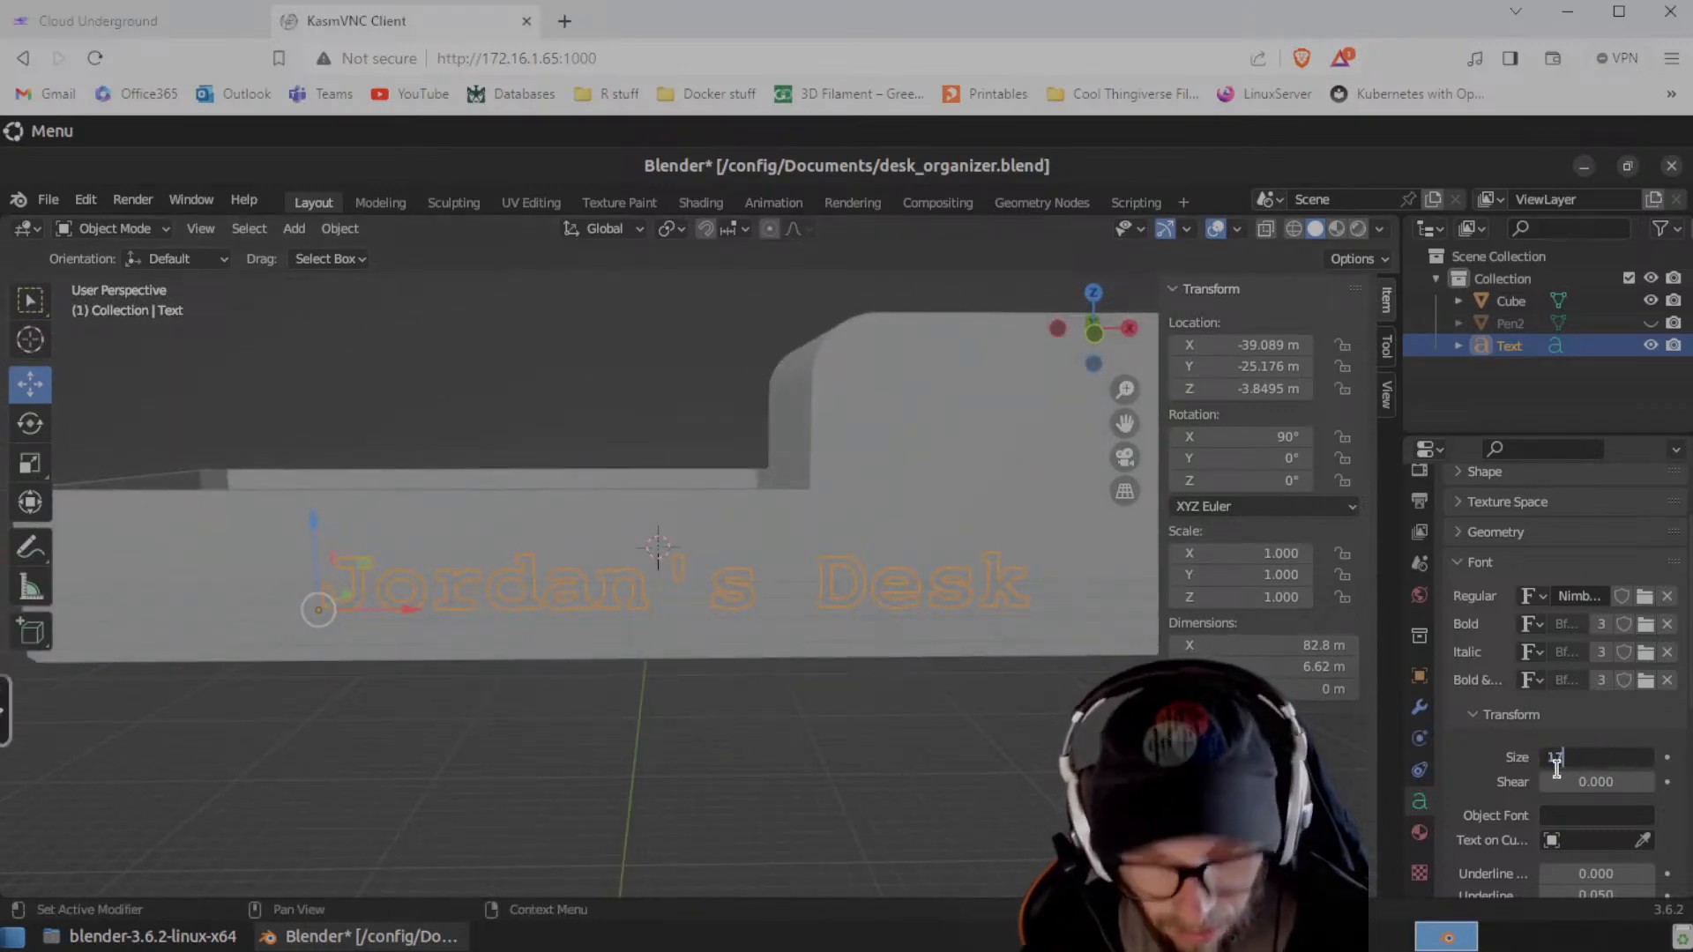
{"action": "key", "text": "Return"}
{"action": "left_click_drag", "start_coordinate": [1577, 758], "coordinate": [1582, 757]}
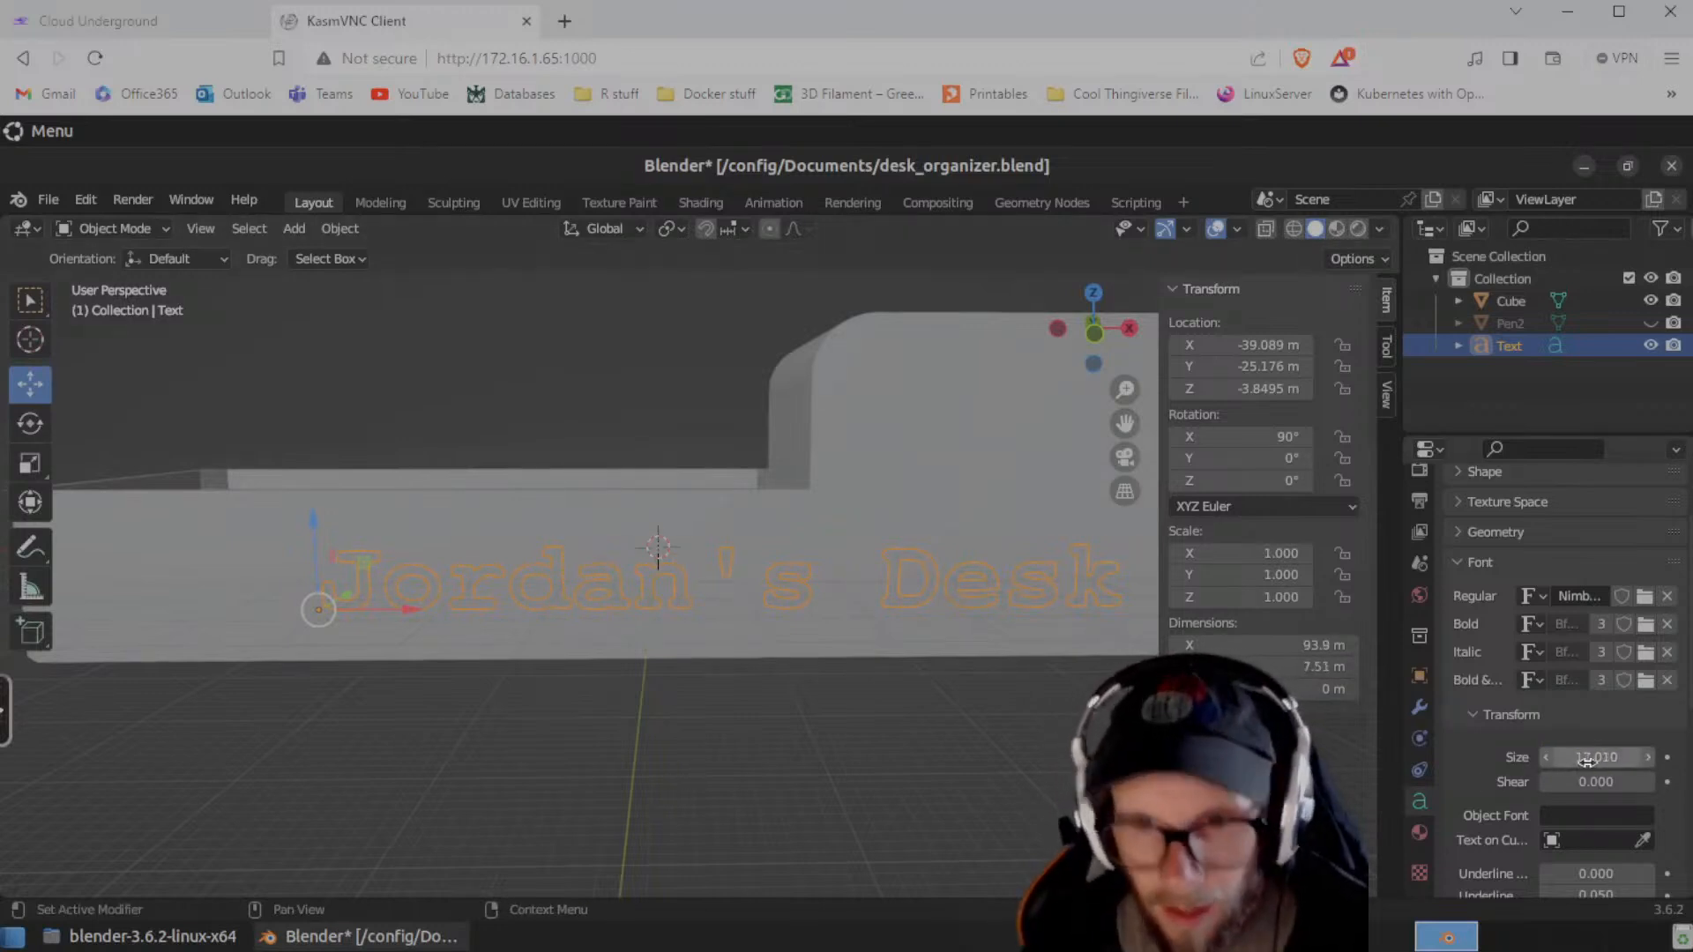
- Set the font size of the text to 18
{"action": "left_click", "coordinate": [1557, 756]}
{"action": "type", "text": "18"}
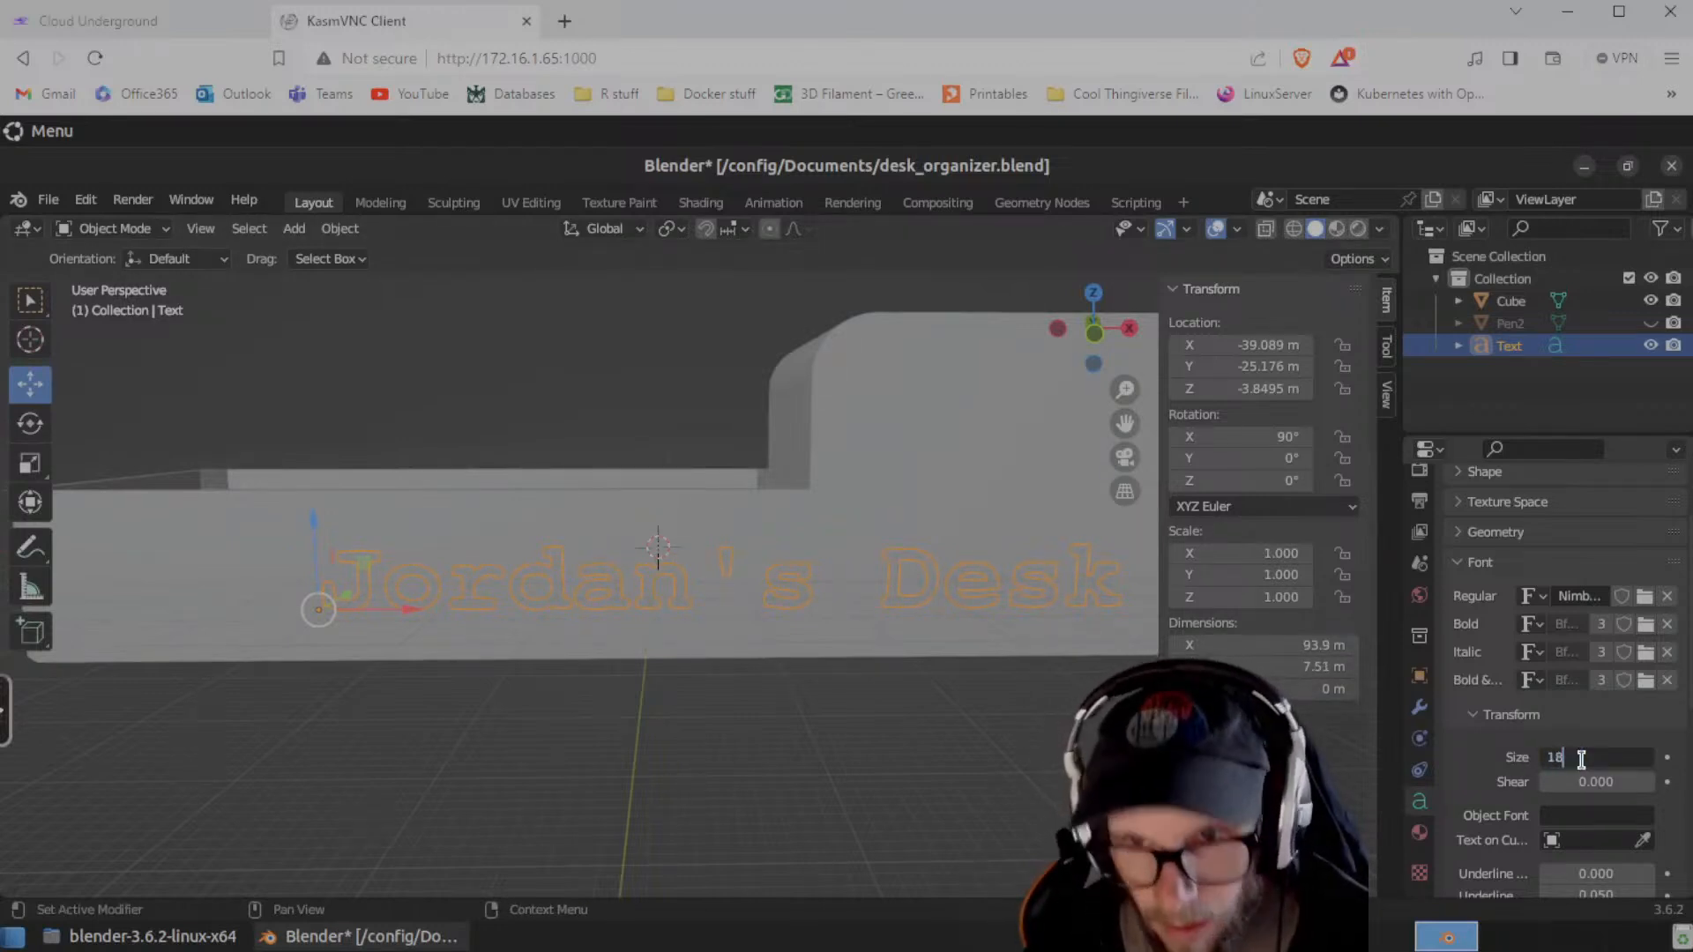
{"action": "key", "text": "Return"}
- Move the text along X to about -49.26 m to center it on the front wall
{"action": "scroll", "coordinate": [934, 780], "scroll_direction": "down", "scroll_amount": 3}
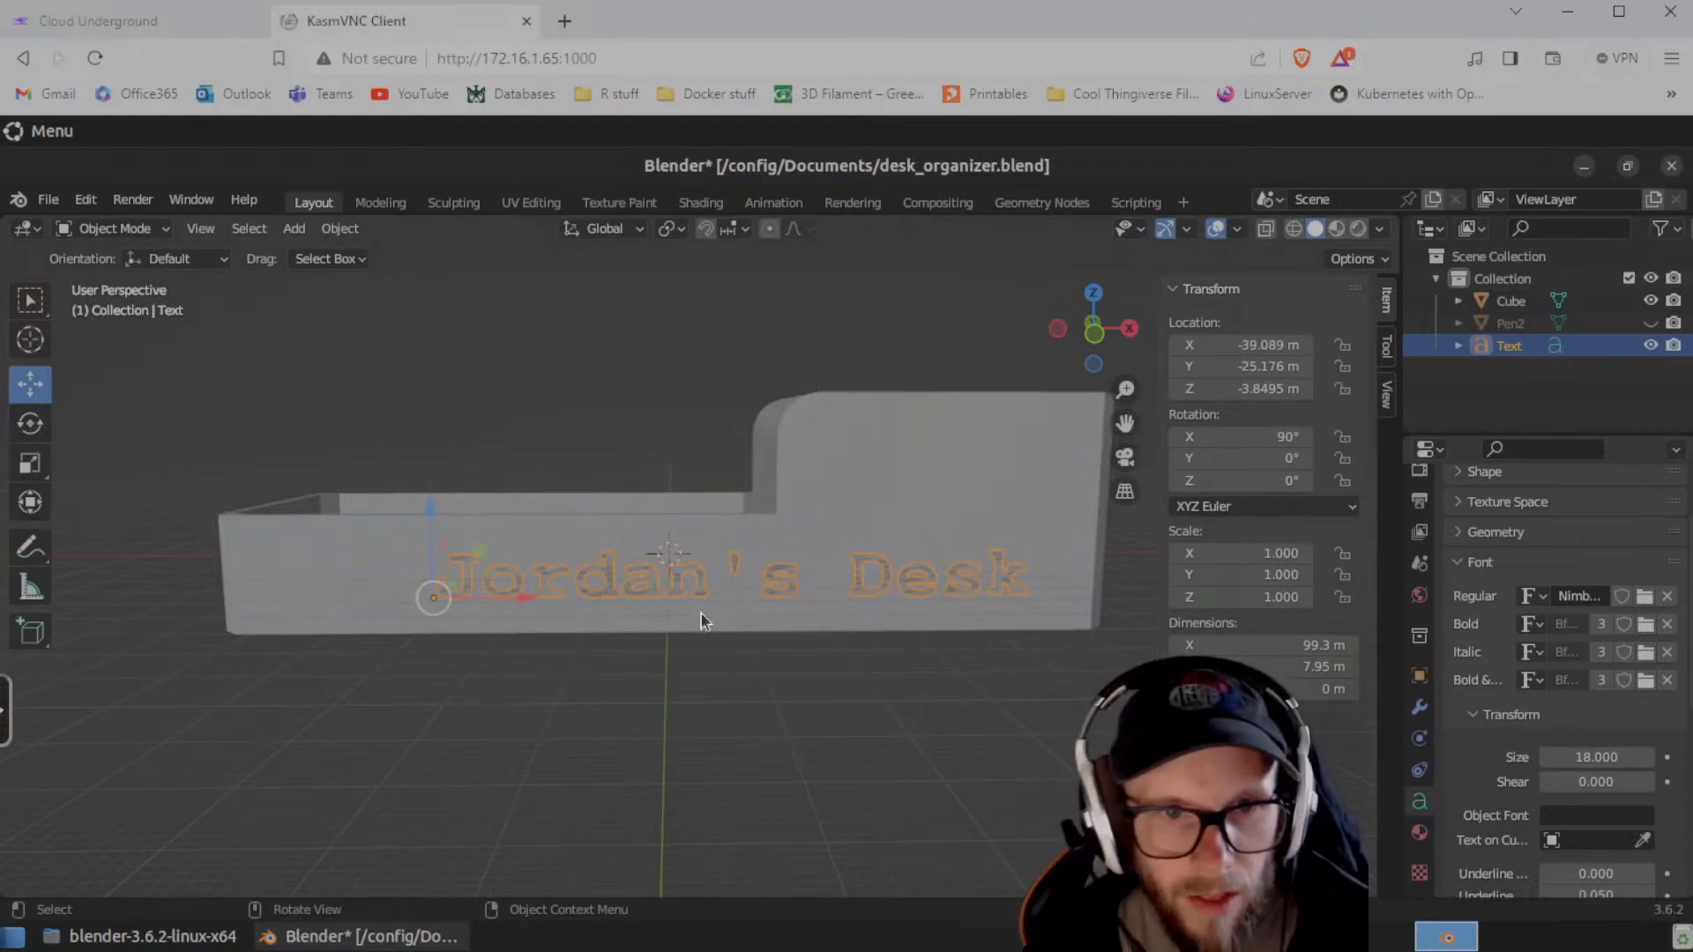
{"action": "left_click_drag", "start_coordinate": [525, 600], "coordinate": [371, 605]}
{"action": "middle_click_drag", "start_coordinate": [612, 797], "coordinate": [697, 832]}
{"action": "scroll", "coordinate": [697, 831], "scroll_direction": "up", "scroll_amount": 3}
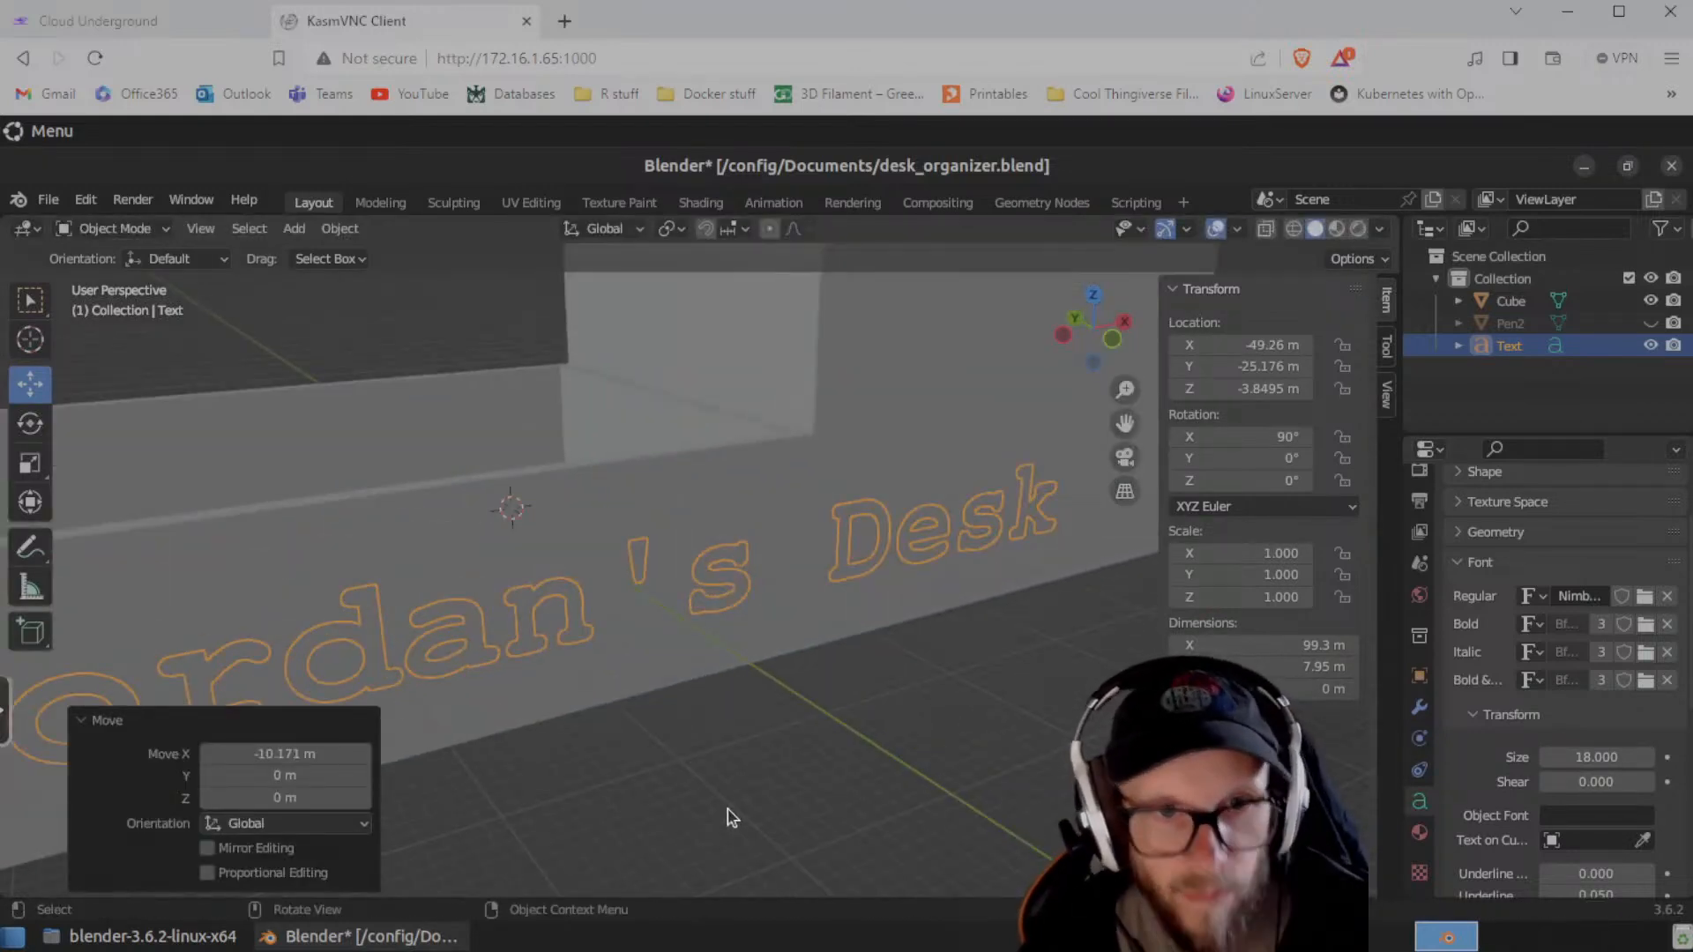
- Examine the gap between the text and the organizer's front wall from several angles, including a close top view
{"action": "scroll", "coordinate": [726, 791], "scroll_direction": "down", "scroll_amount": 3}
{"action": "middle_click_drag", "start_coordinate": [730, 760], "coordinate": [571, 684]}
{"action": "scroll", "coordinate": [711, 720], "scroll_direction": "up", "scroll_amount": 3}
{"action": "scroll", "coordinate": [582, 694], "scroll_direction": "up", "scroll_amount": 3}
{"action": "left_click", "coordinate": [641, 684]}
{"action": "scroll", "coordinate": [635, 741], "scroll_direction": "down", "scroll_amount": 3}
{"action": "middle_click_drag", "start_coordinate": [926, 752], "coordinate": [615, 601]}
{"action": "left_click", "coordinate": [616, 601]}
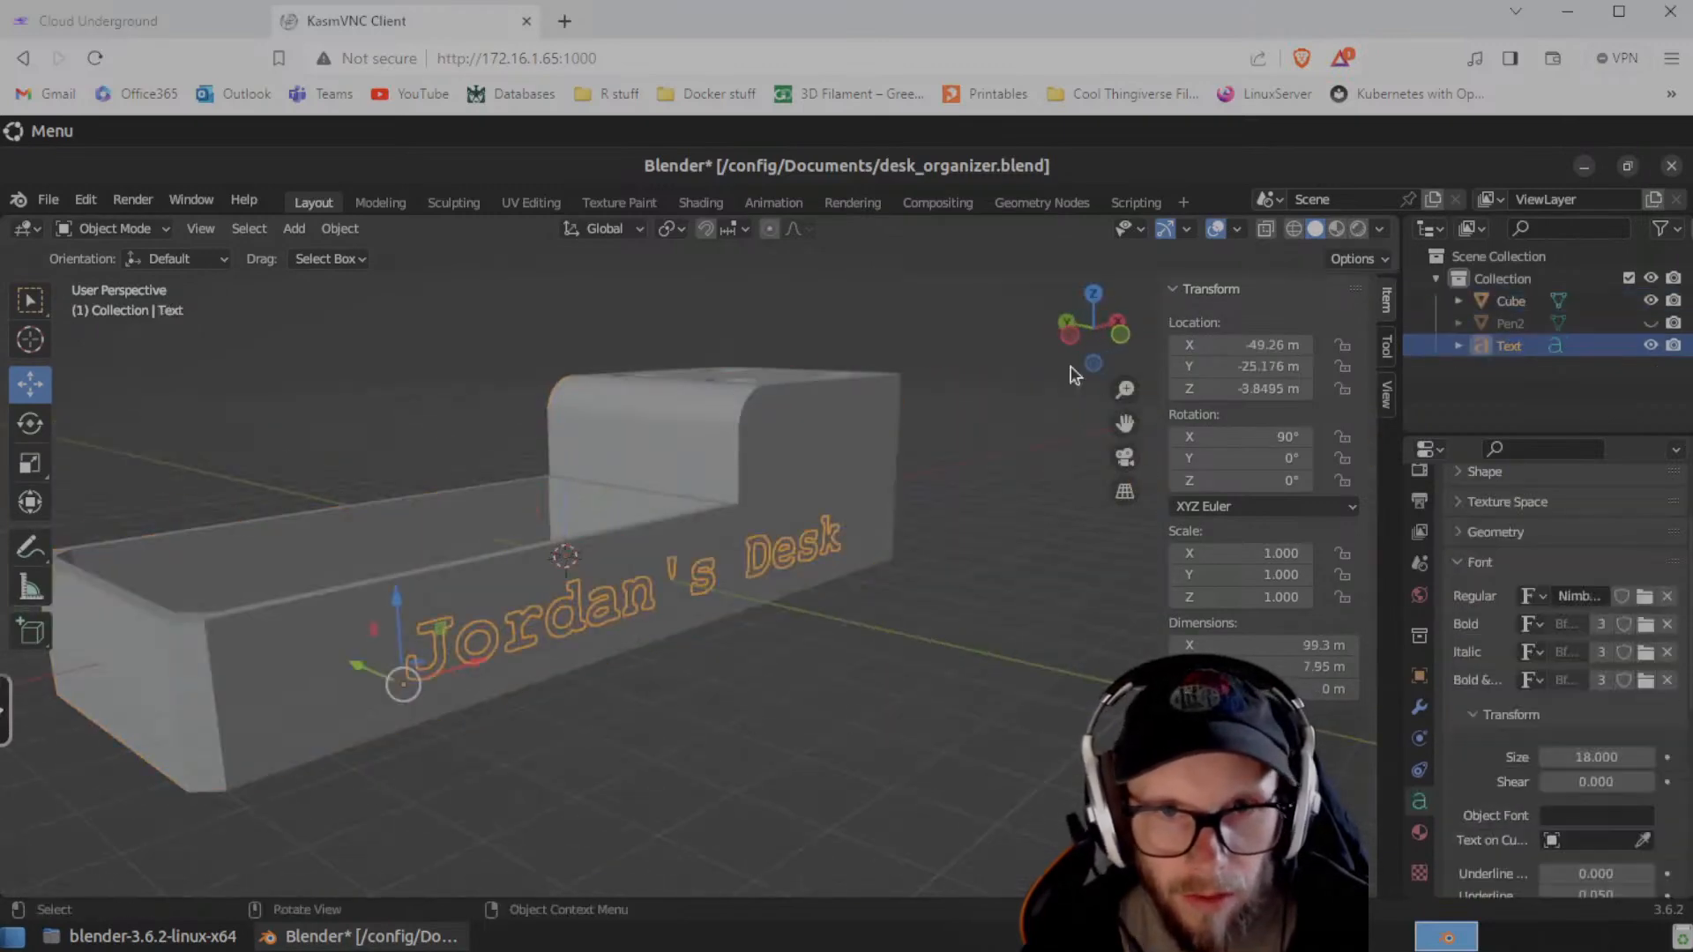
{"action": "left_click", "coordinate": [1093, 293]}
{"action": "scroll", "coordinate": [722, 636], "scroll_direction": "up", "scroll_amount": 6}
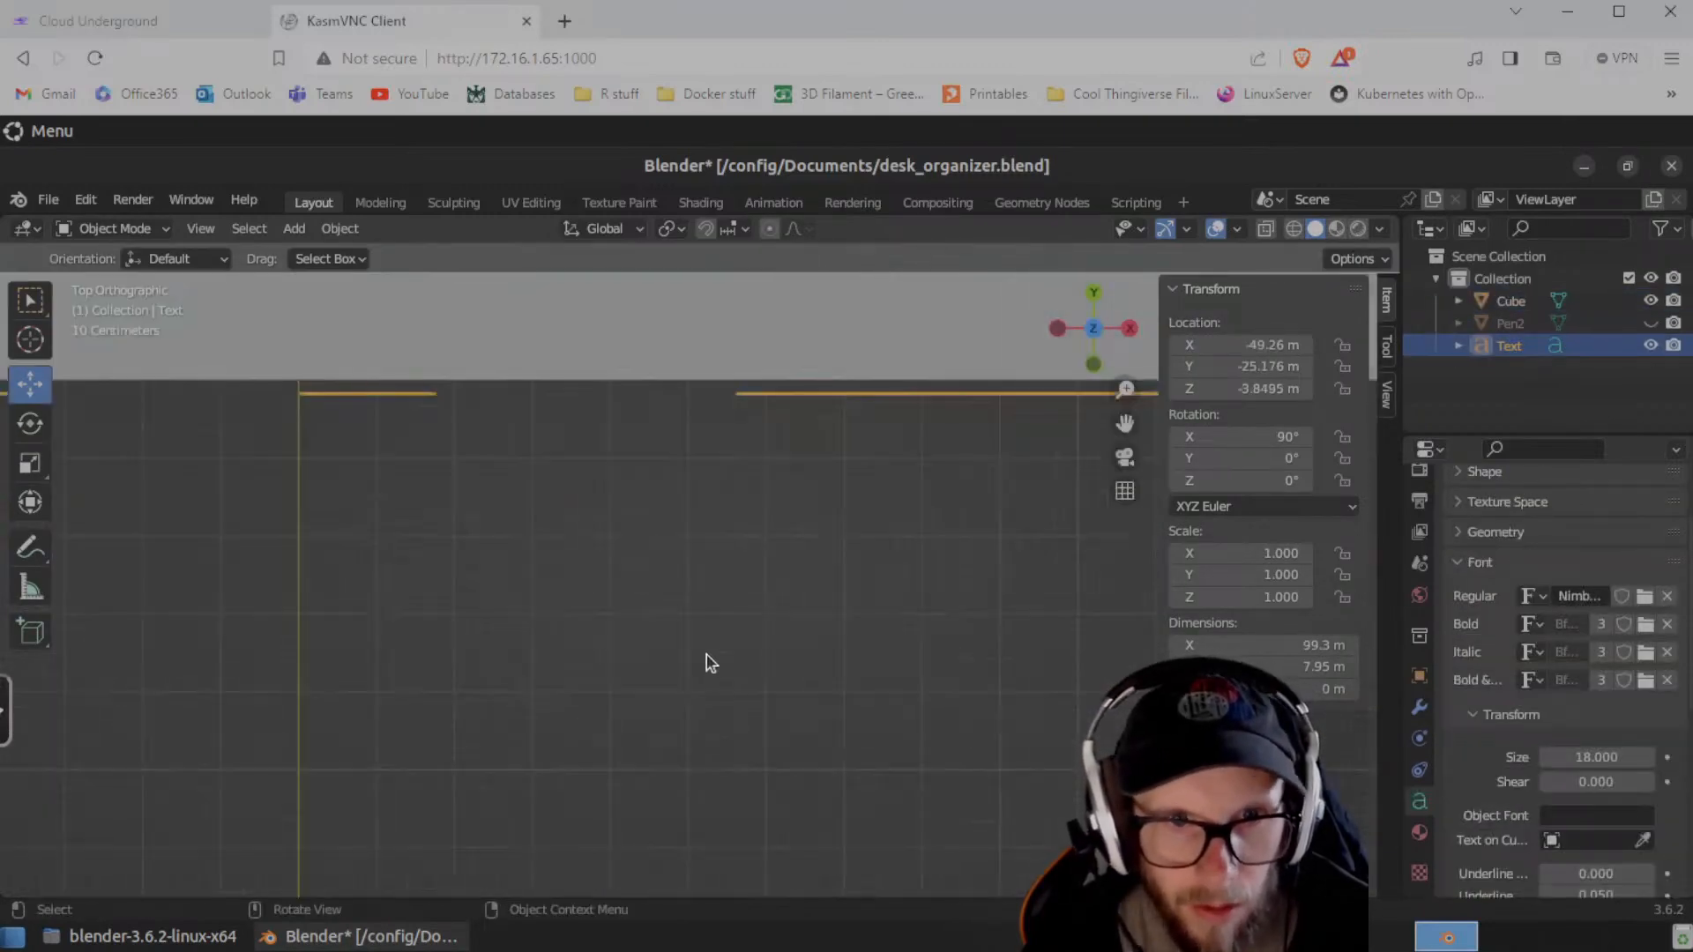
{"action": "middle_click_drag", "start_coordinate": [853, 449], "coordinate": [546, 525]}
{"action": "middle_click_drag", "start_coordinate": [540, 629], "coordinate": [692, 721]}
{"action": "scroll", "coordinate": [692, 721], "scroll_direction": "down", "scroll_amount": 2}
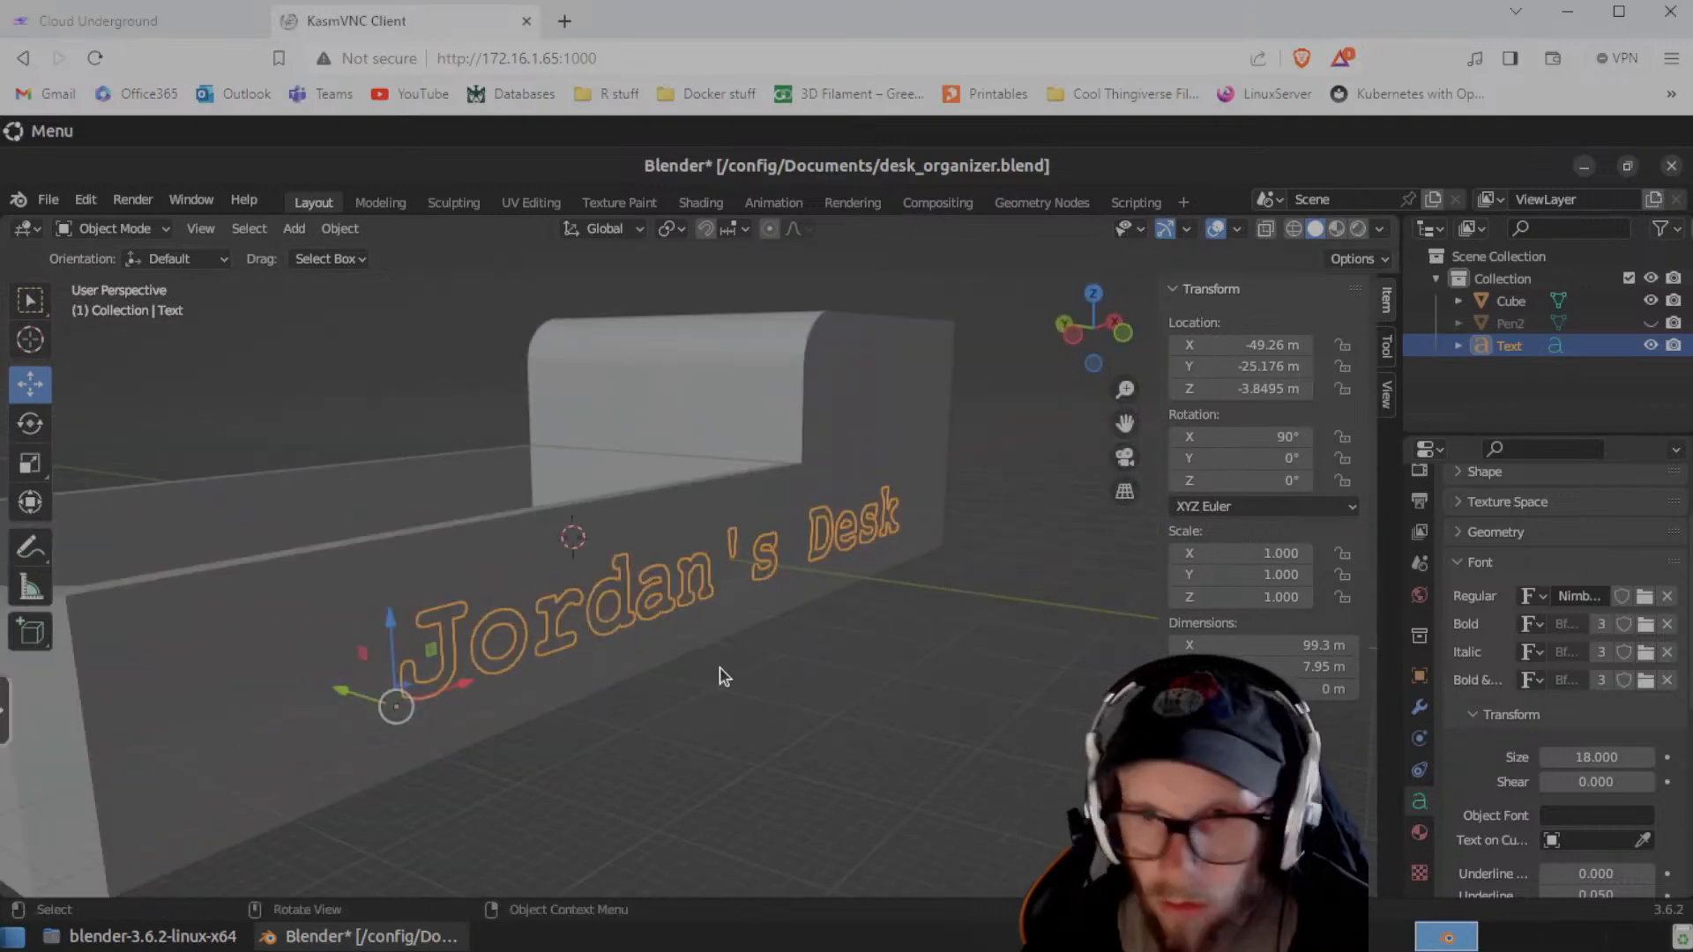
- Set the text's geometry extrusion to 1 m and inspect the raised letters on the front wall
{"action": "left_click", "coordinate": [1464, 564]}
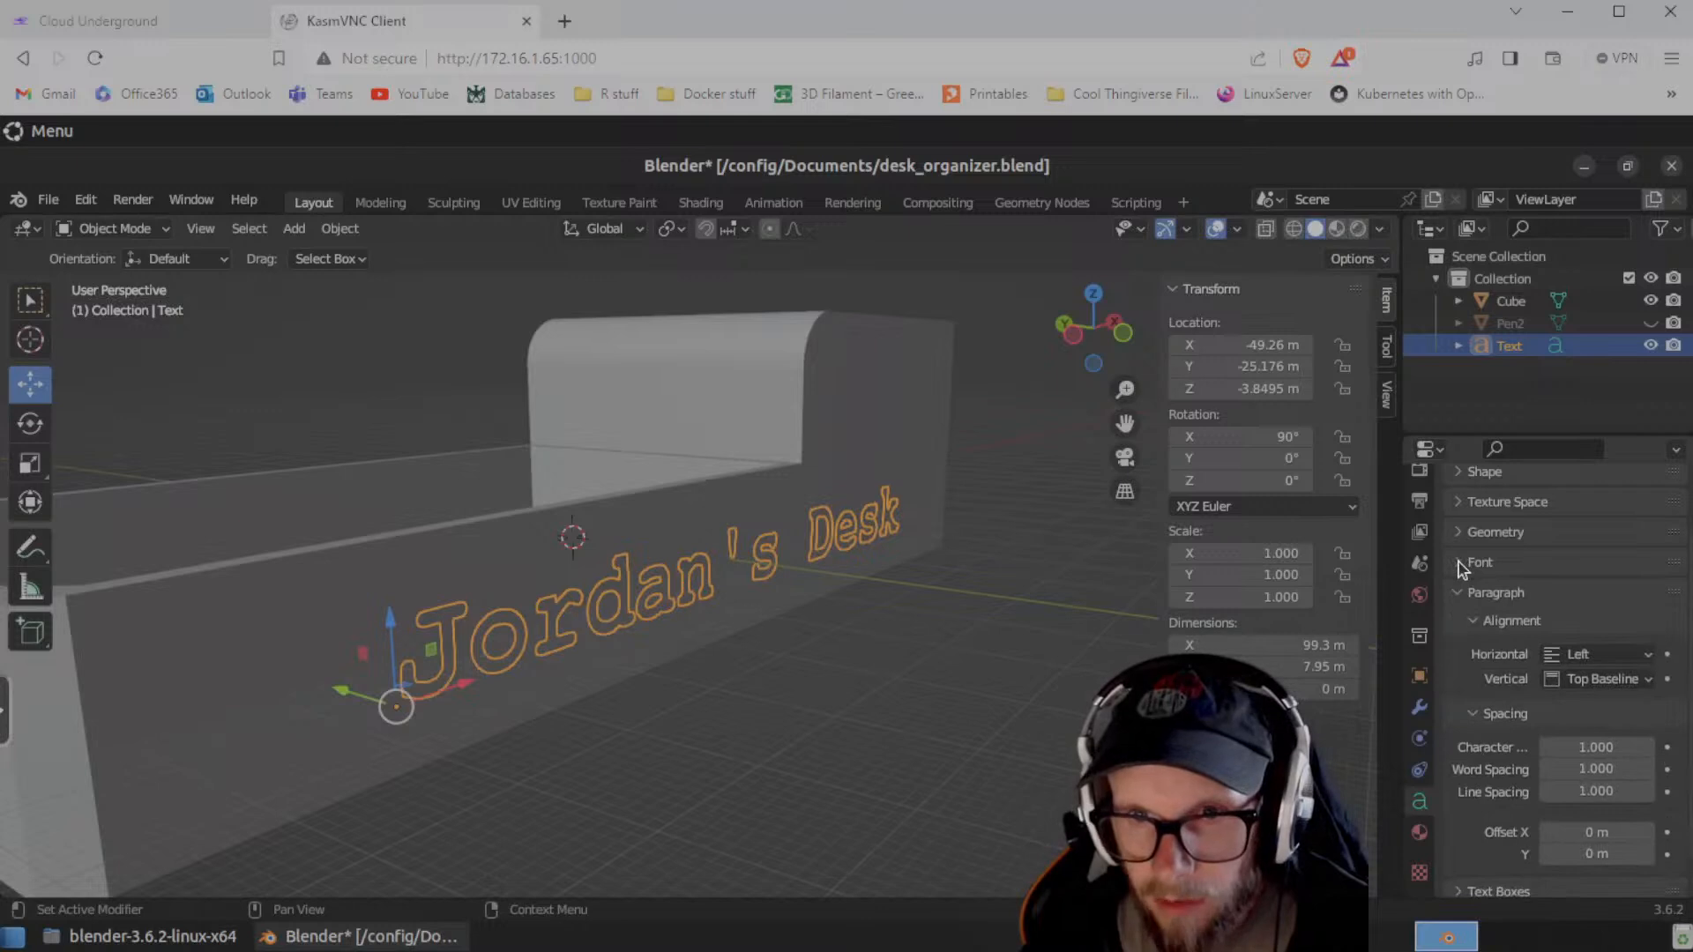
{"action": "left_click", "coordinate": [1461, 535]}
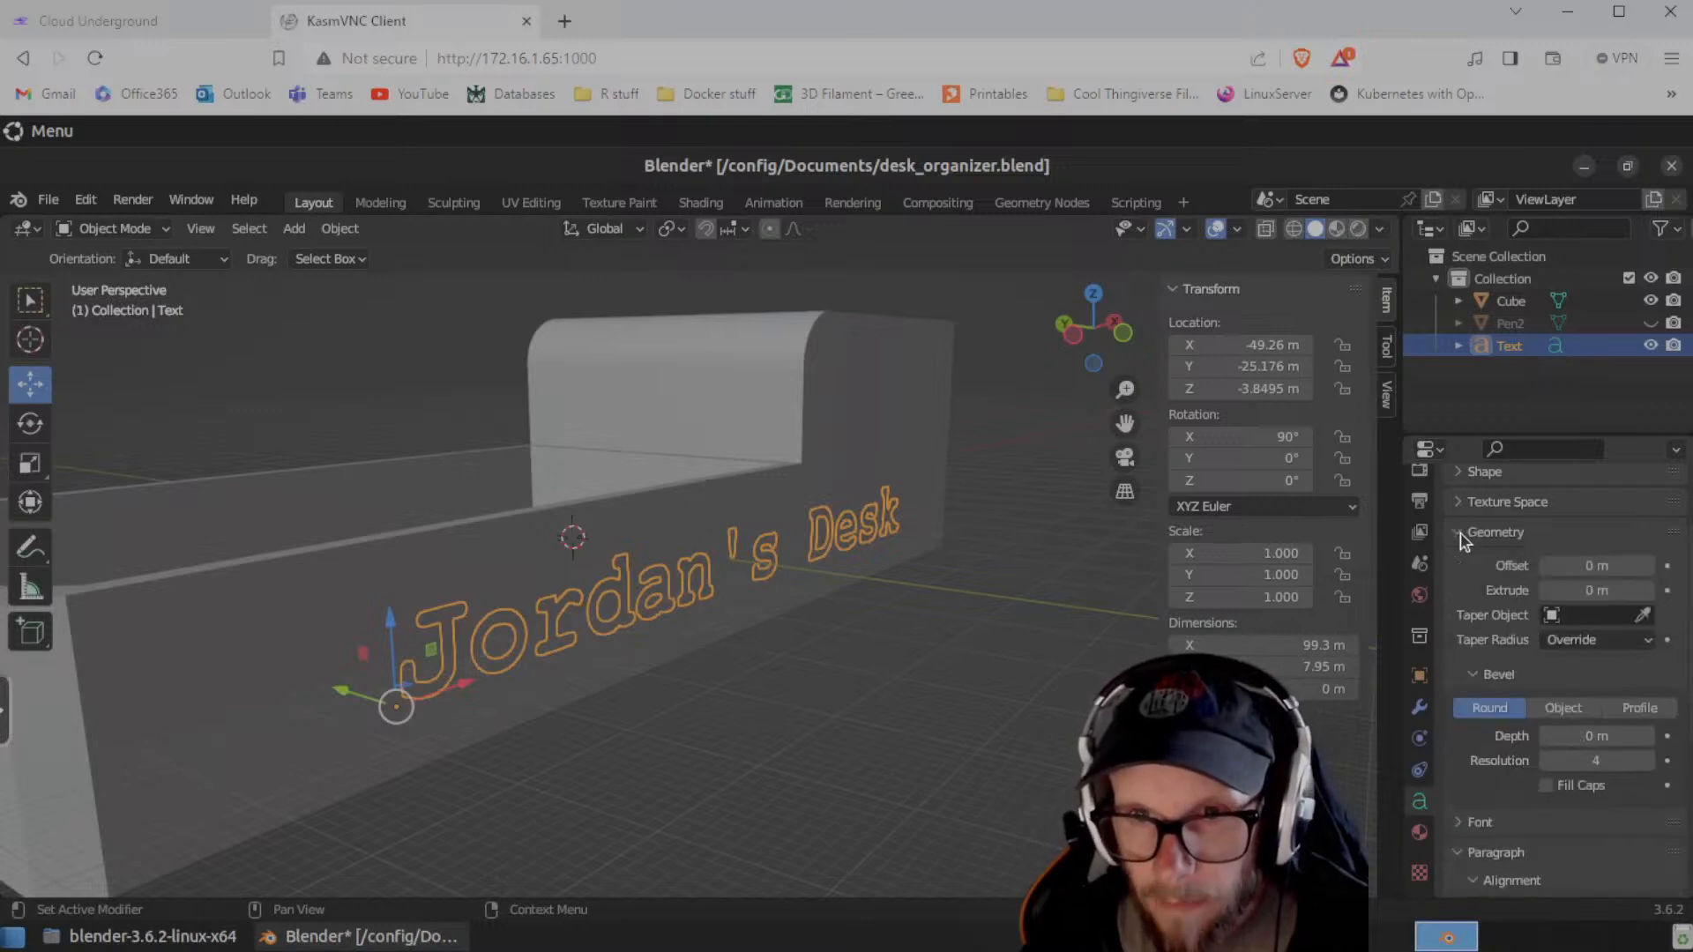
{"action": "left_click", "coordinate": [1599, 591]}
{"action": "type", "text": "1"}
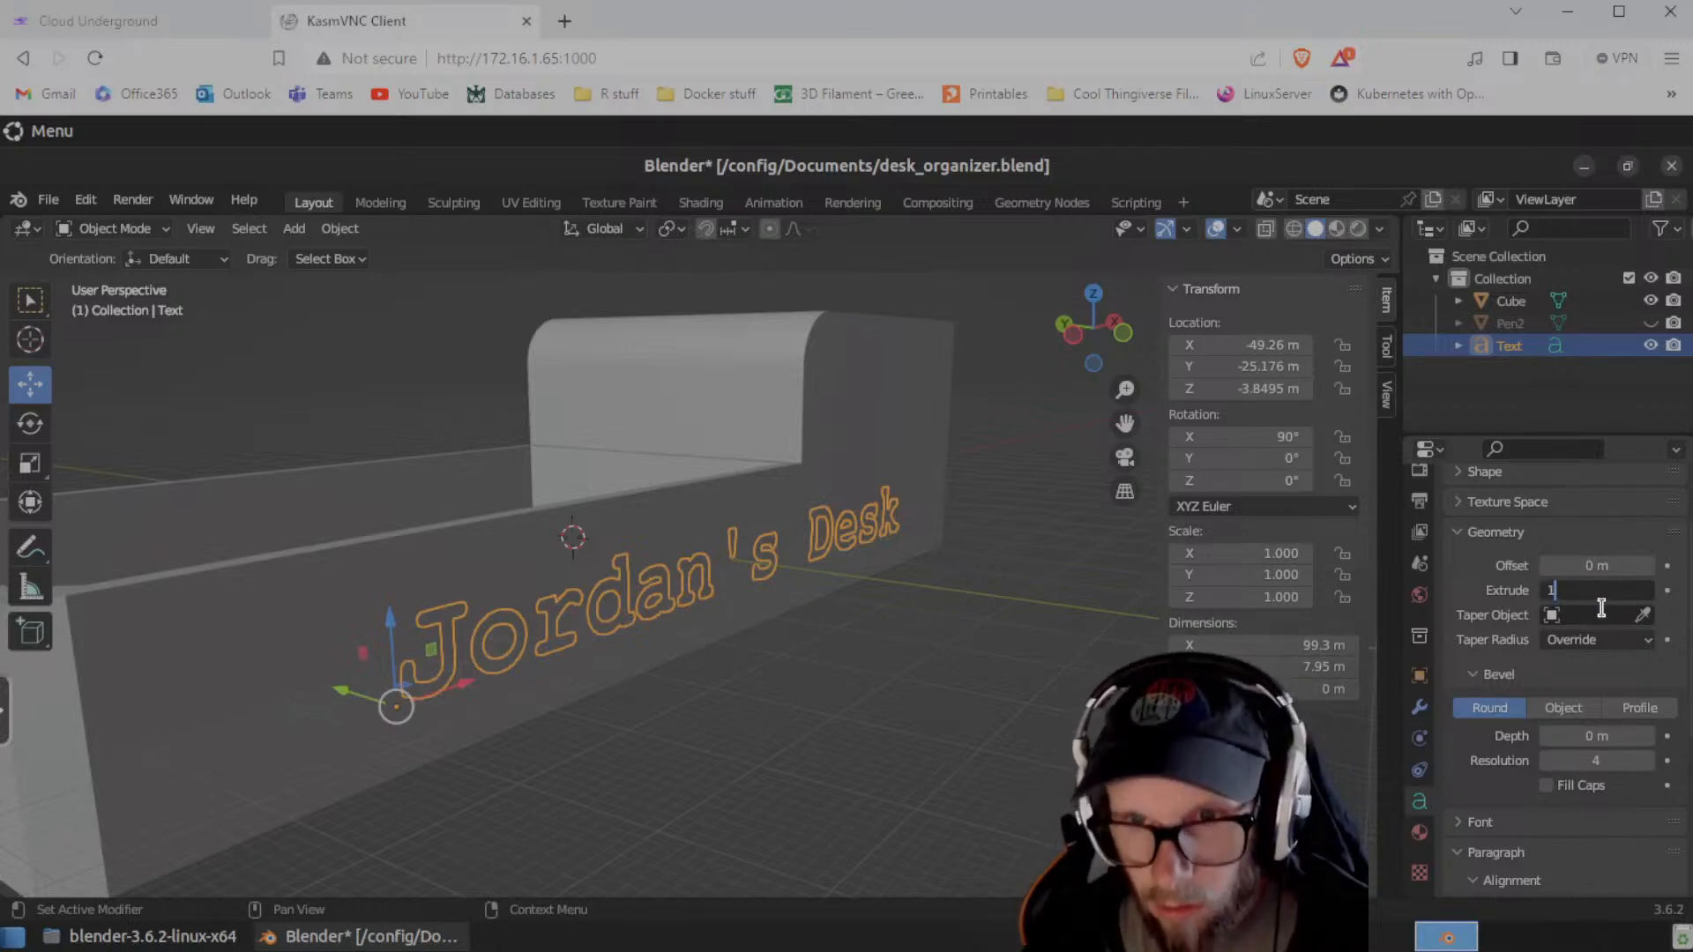
{"action": "key", "text": "Return"}
{"action": "middle_click_drag", "start_coordinate": [950, 708], "coordinate": [705, 628]}
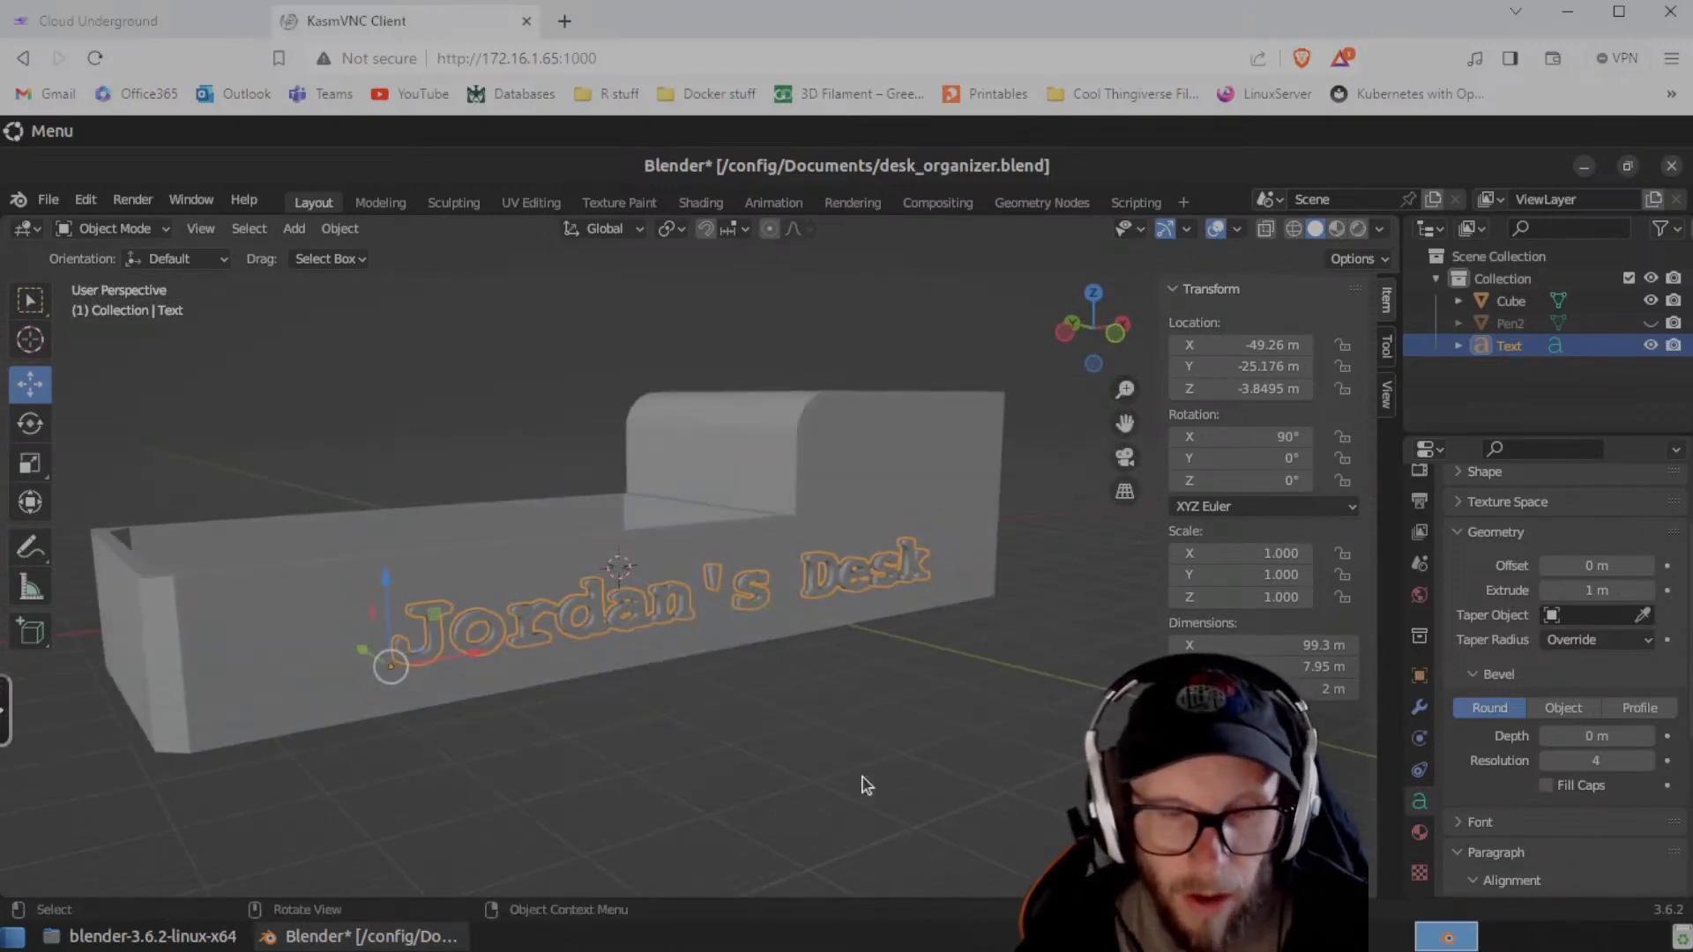
{"action": "middle_click_drag", "start_coordinate": [1008, 741], "coordinate": [663, 732]}
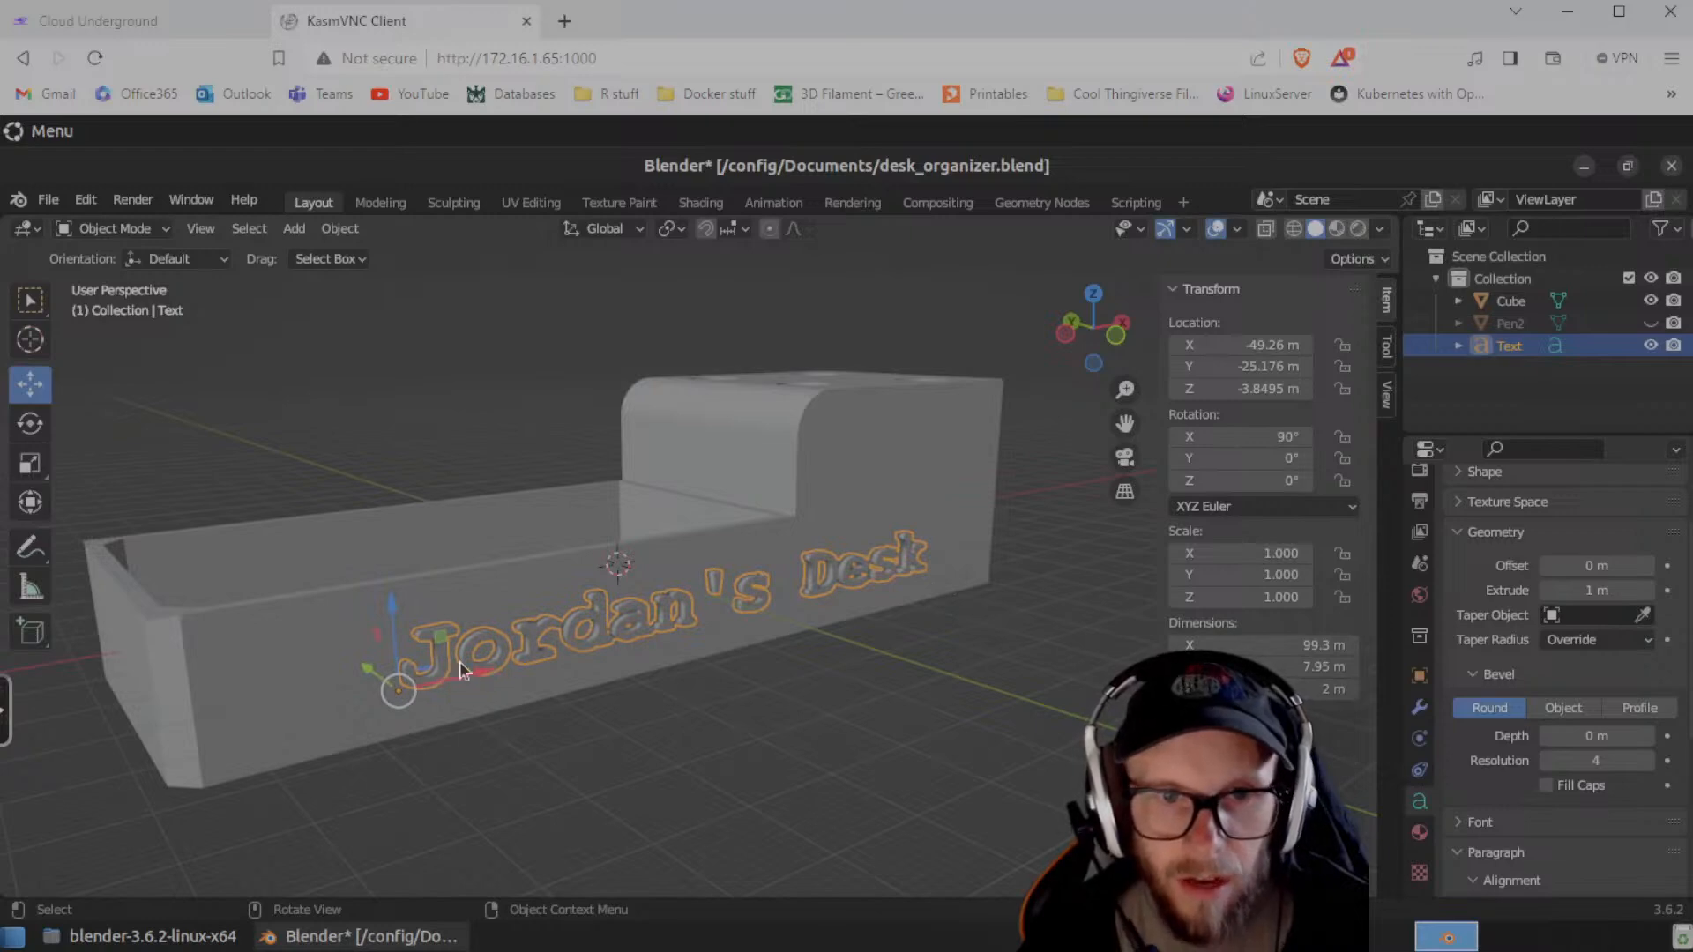
{"action": "middle_click_drag", "start_coordinate": [763, 727], "coordinate": [869, 784]}
{"action": "scroll", "coordinate": [899, 765], "scroll_direction": "down", "scroll_amount": 4}
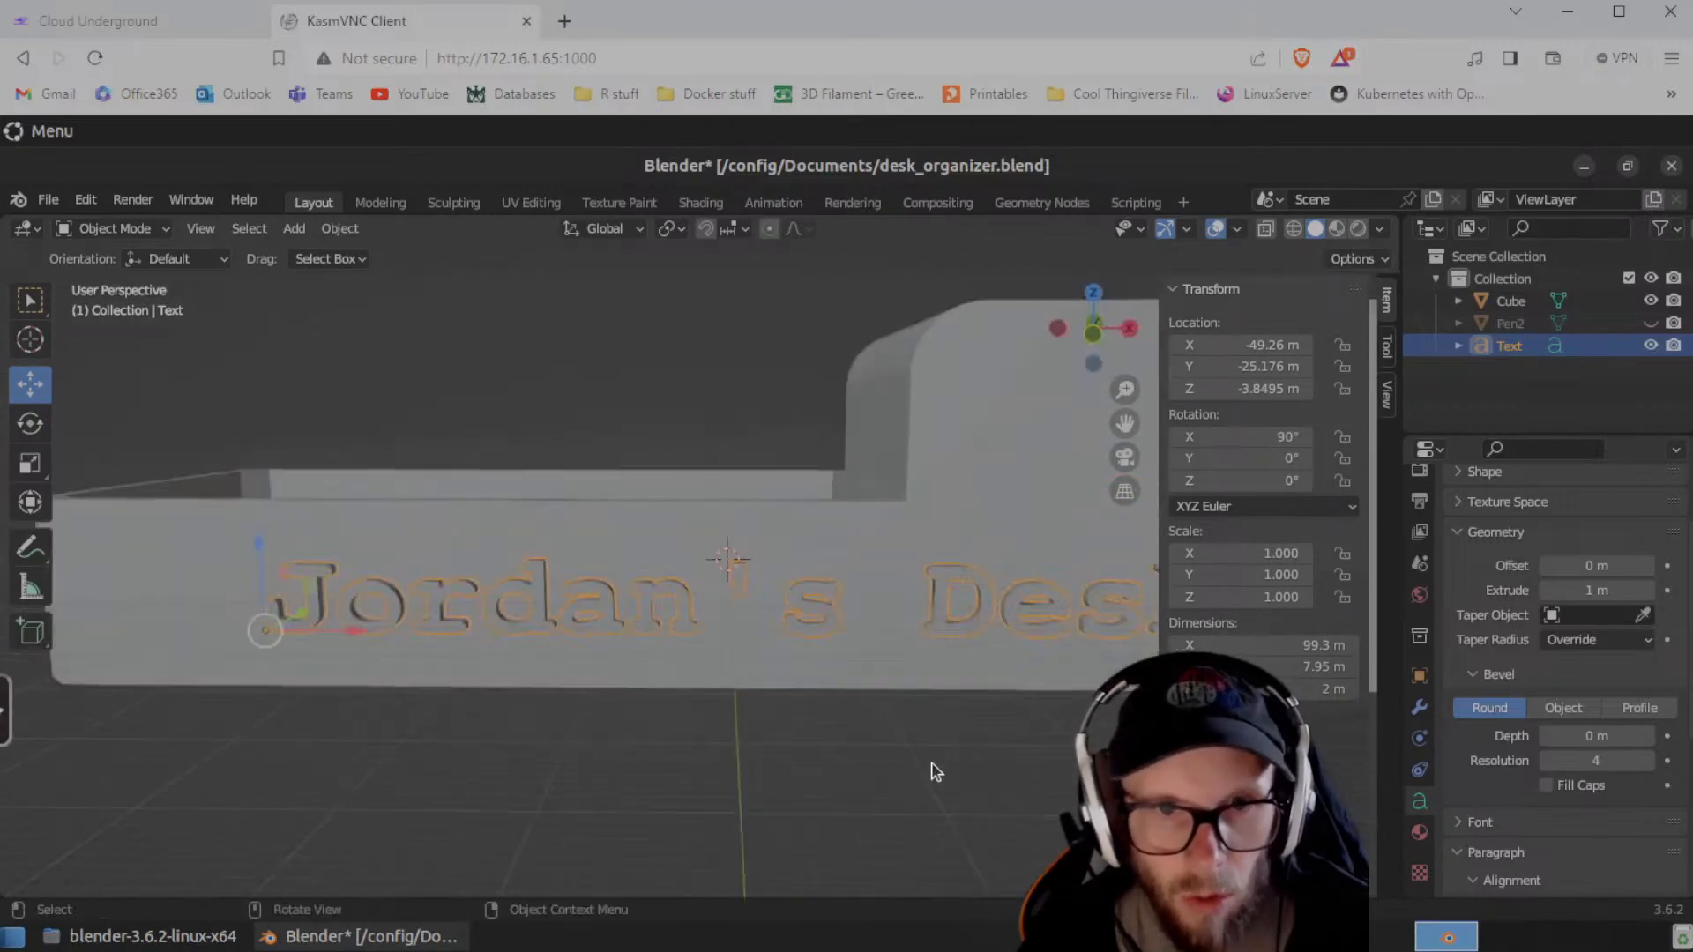
- Add a Boolean modifier set to Difference to the organizer body and open its Object choice
{"action": "mouse_move", "coordinate": [820, 746]}
{"action": "middle_mouse_down"}
{"action": "mouse_move", "coordinate": [831, 797]}
{"action": "mouse_move", "coordinate": [796, 752]}
{"action": "middle_mouse_up"}
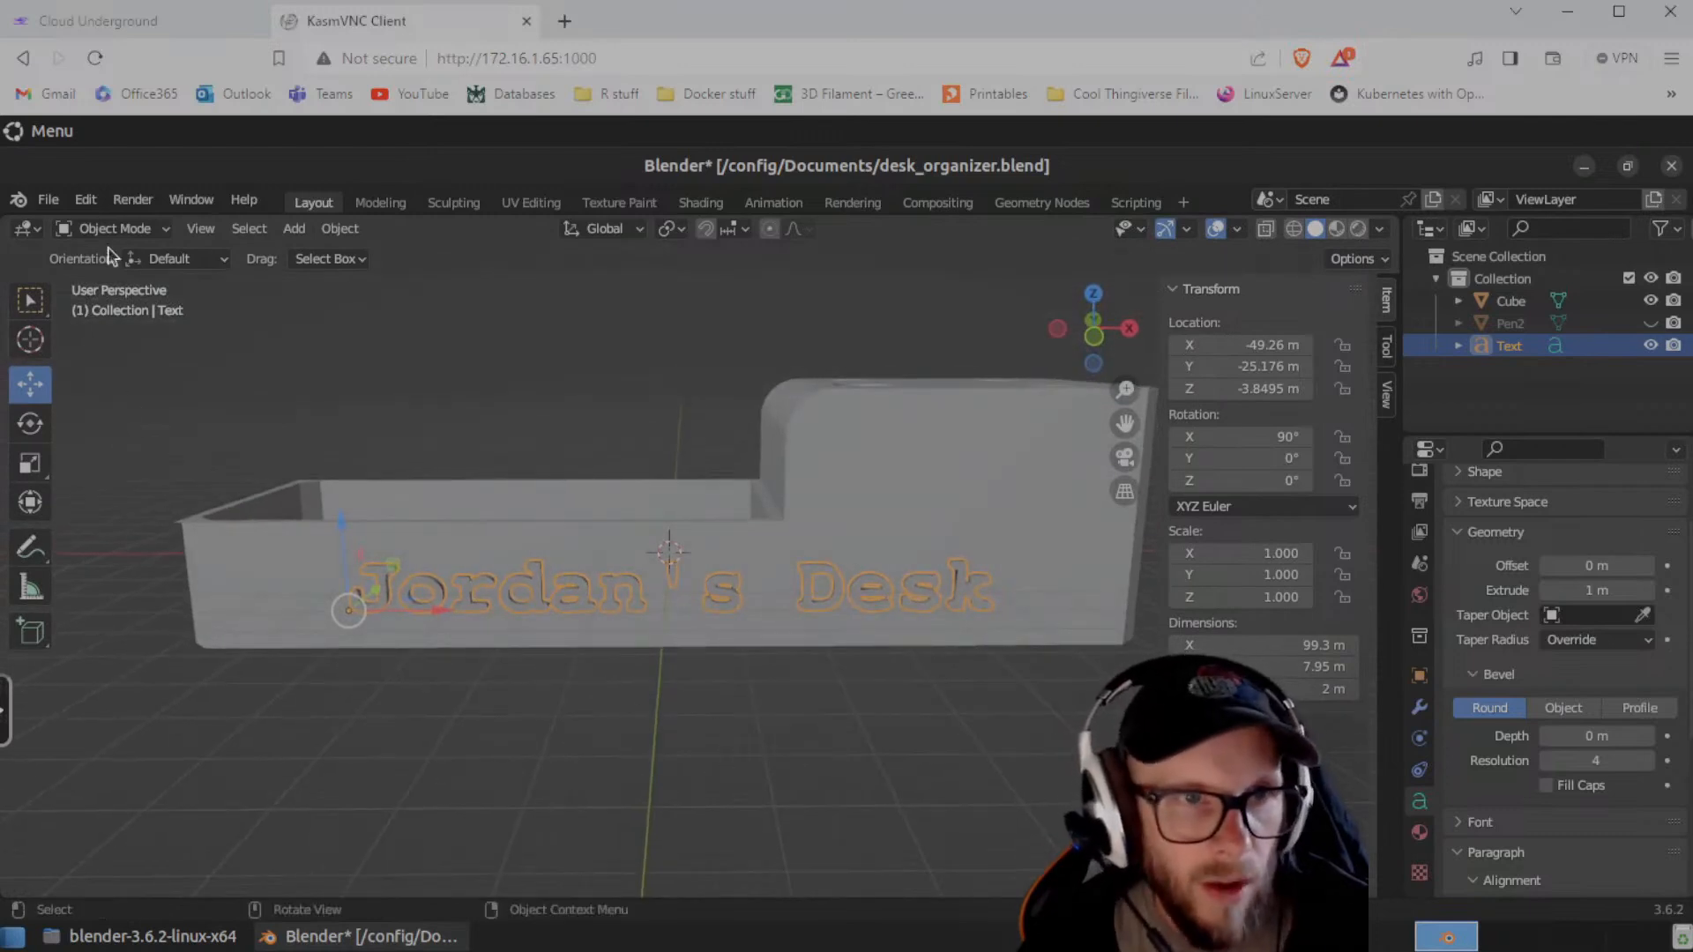
{"action": "left_click", "coordinate": [847, 502]}
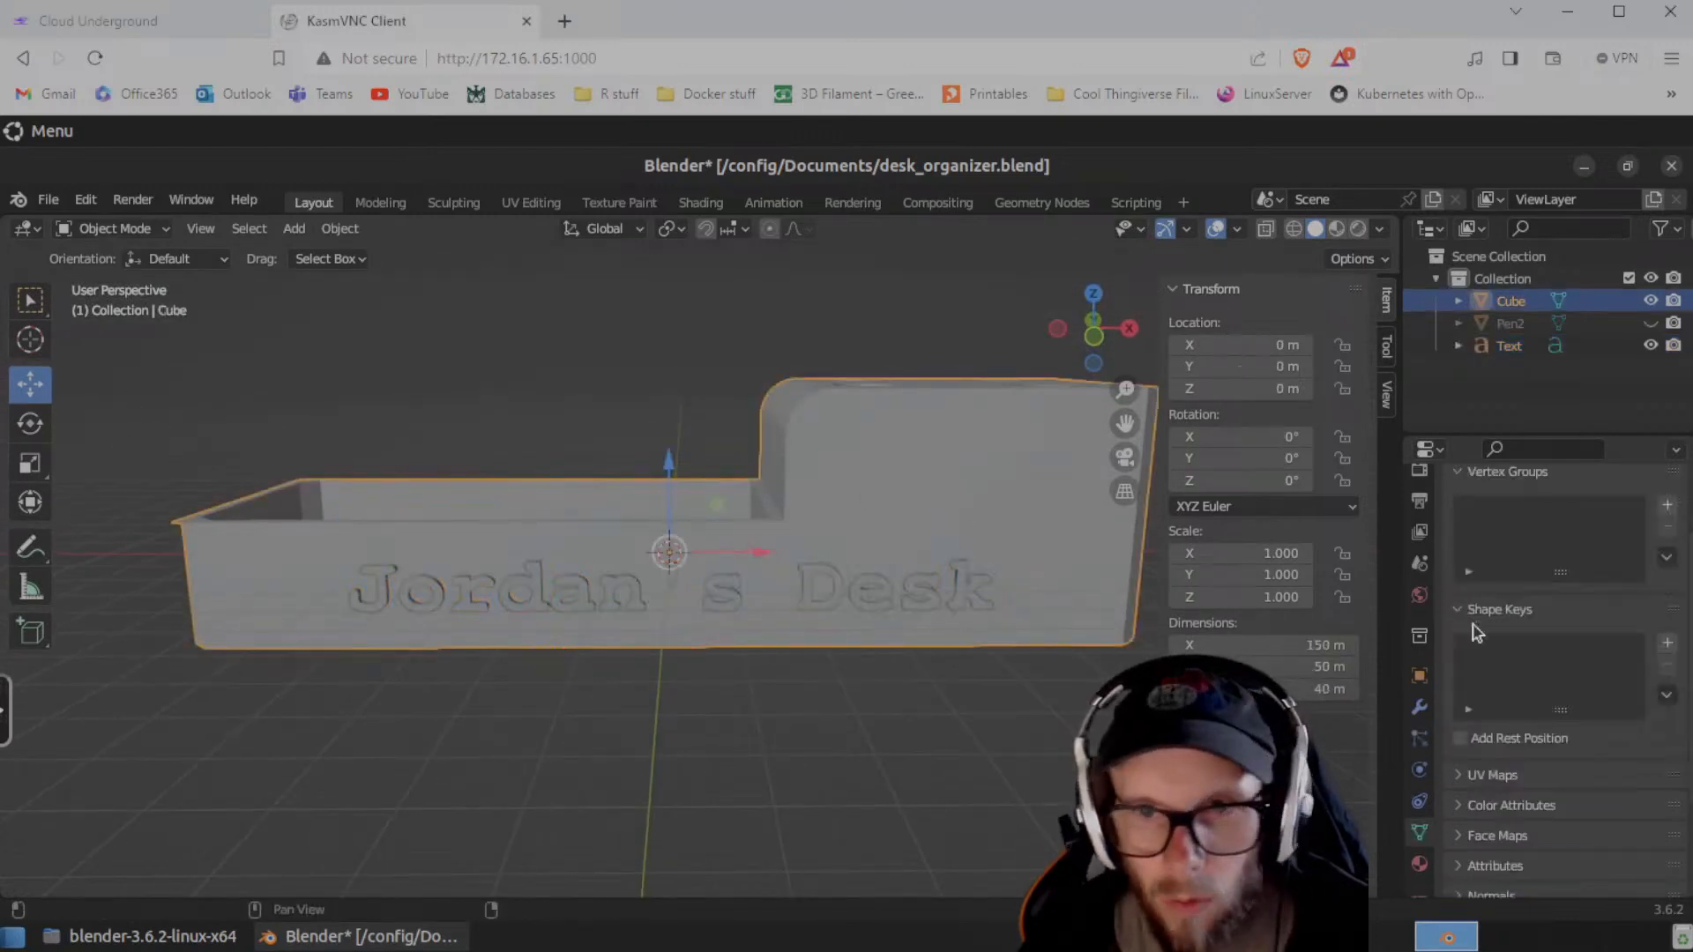
{"action": "left_click", "coordinate": [1420, 708]}
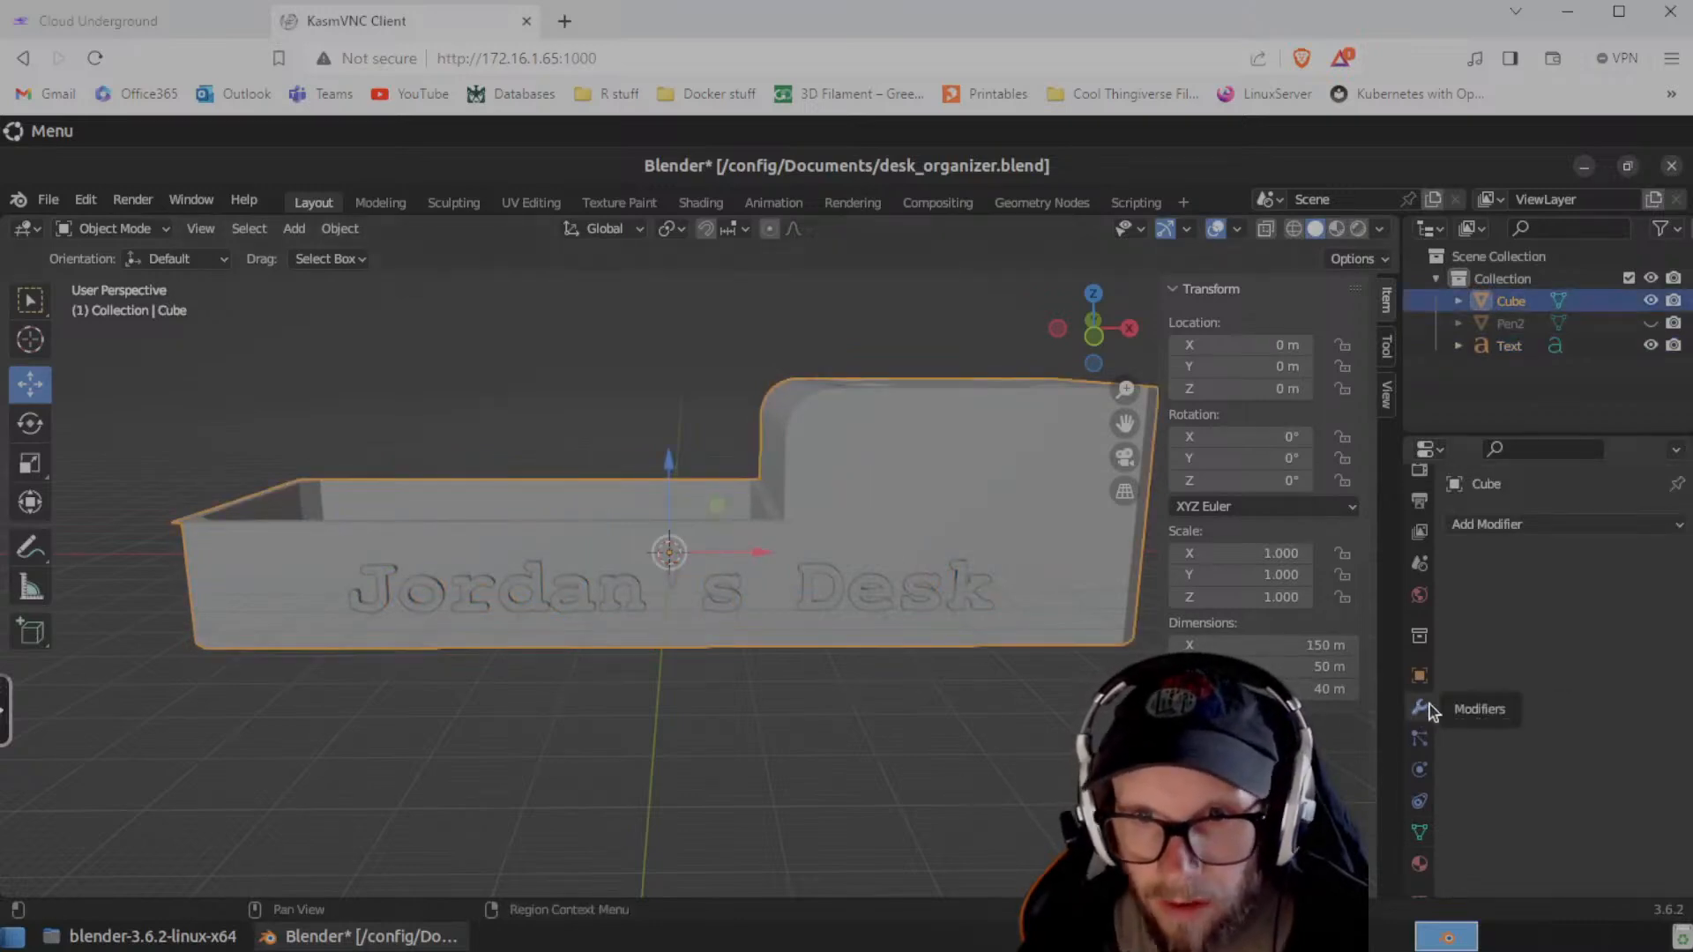
{"action": "left_click", "coordinate": [1642, 525]}
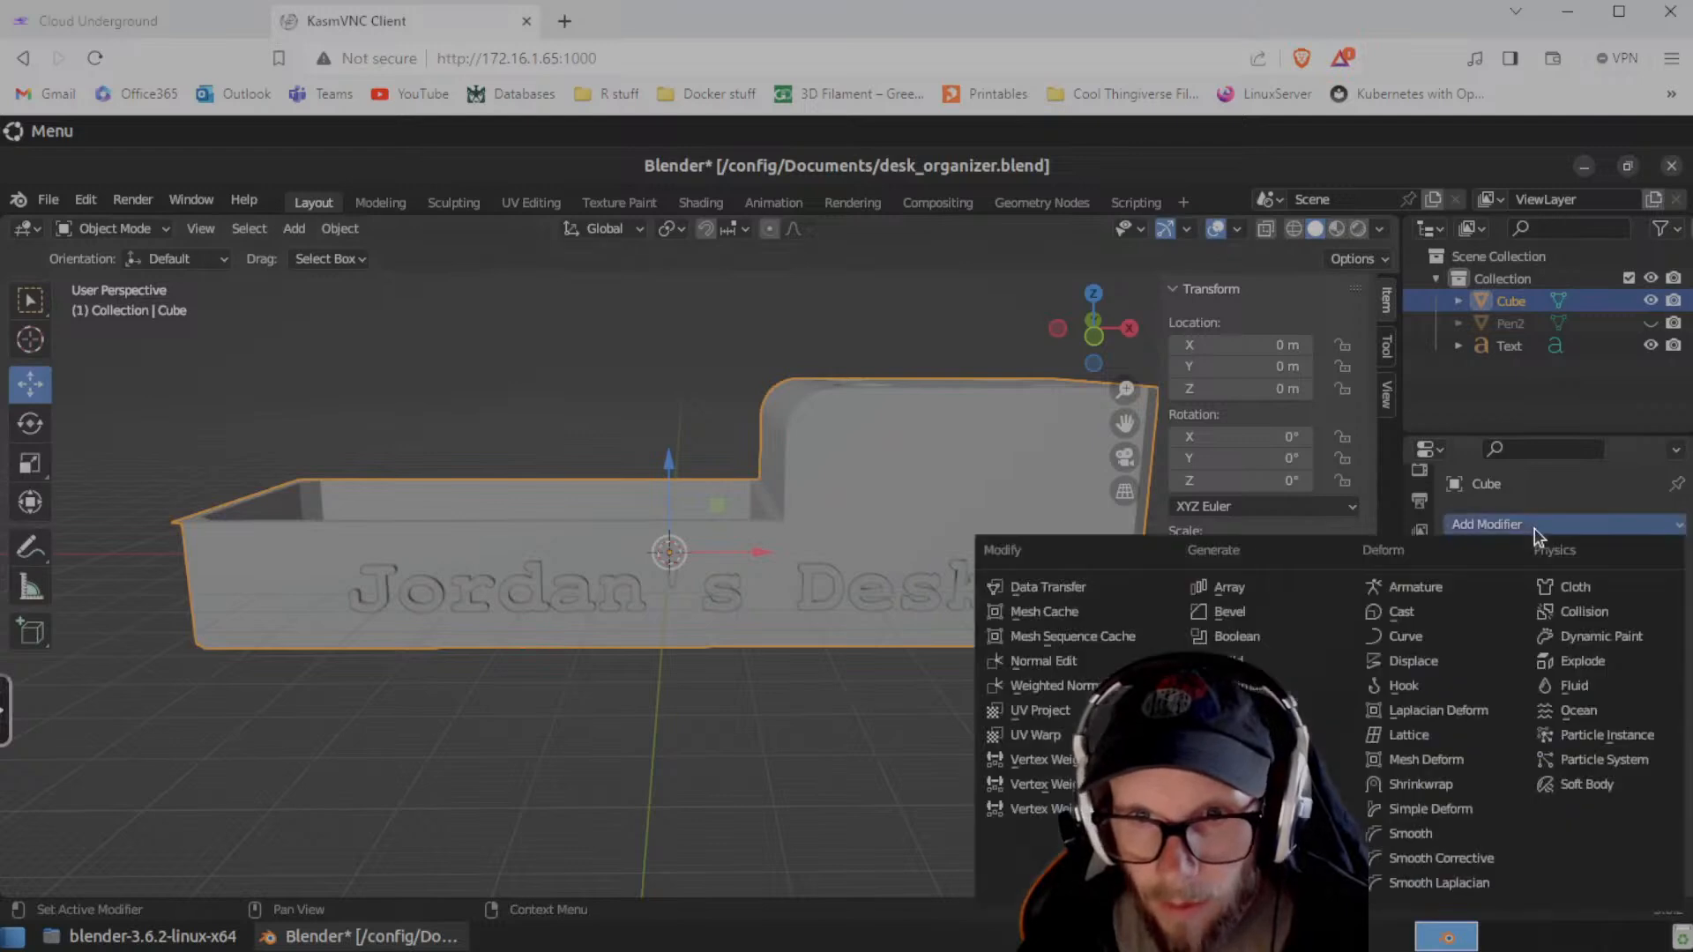
{"action": "left_click", "coordinate": [1237, 638]}
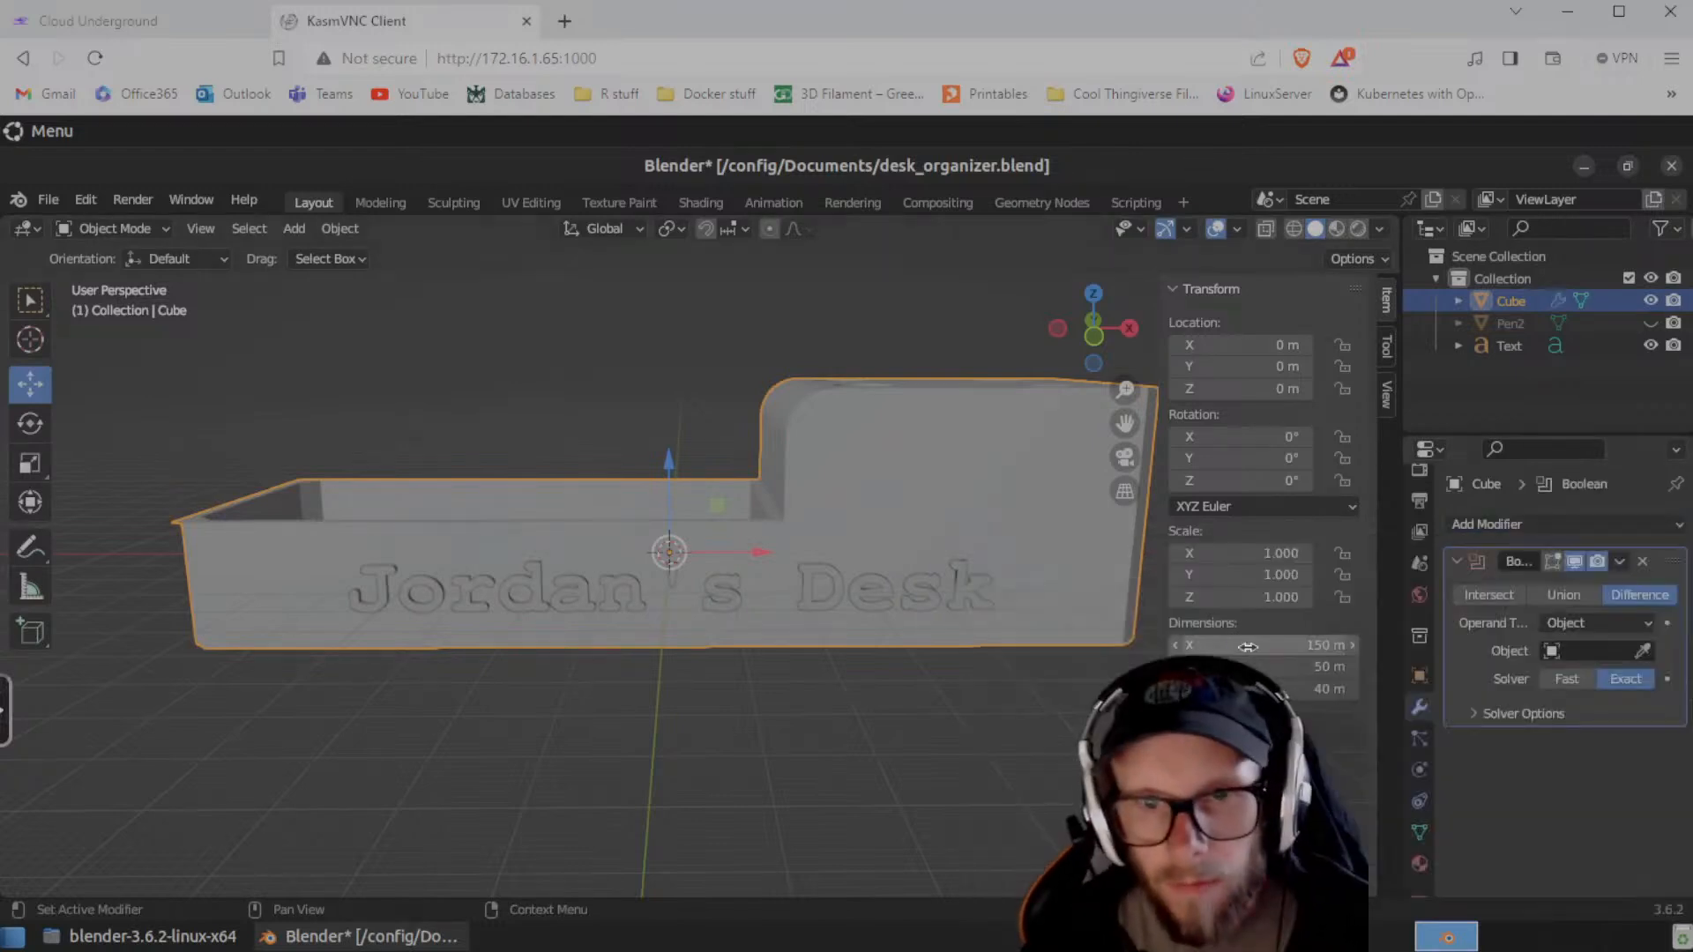
{"action": "left_click", "coordinate": [1568, 651]}
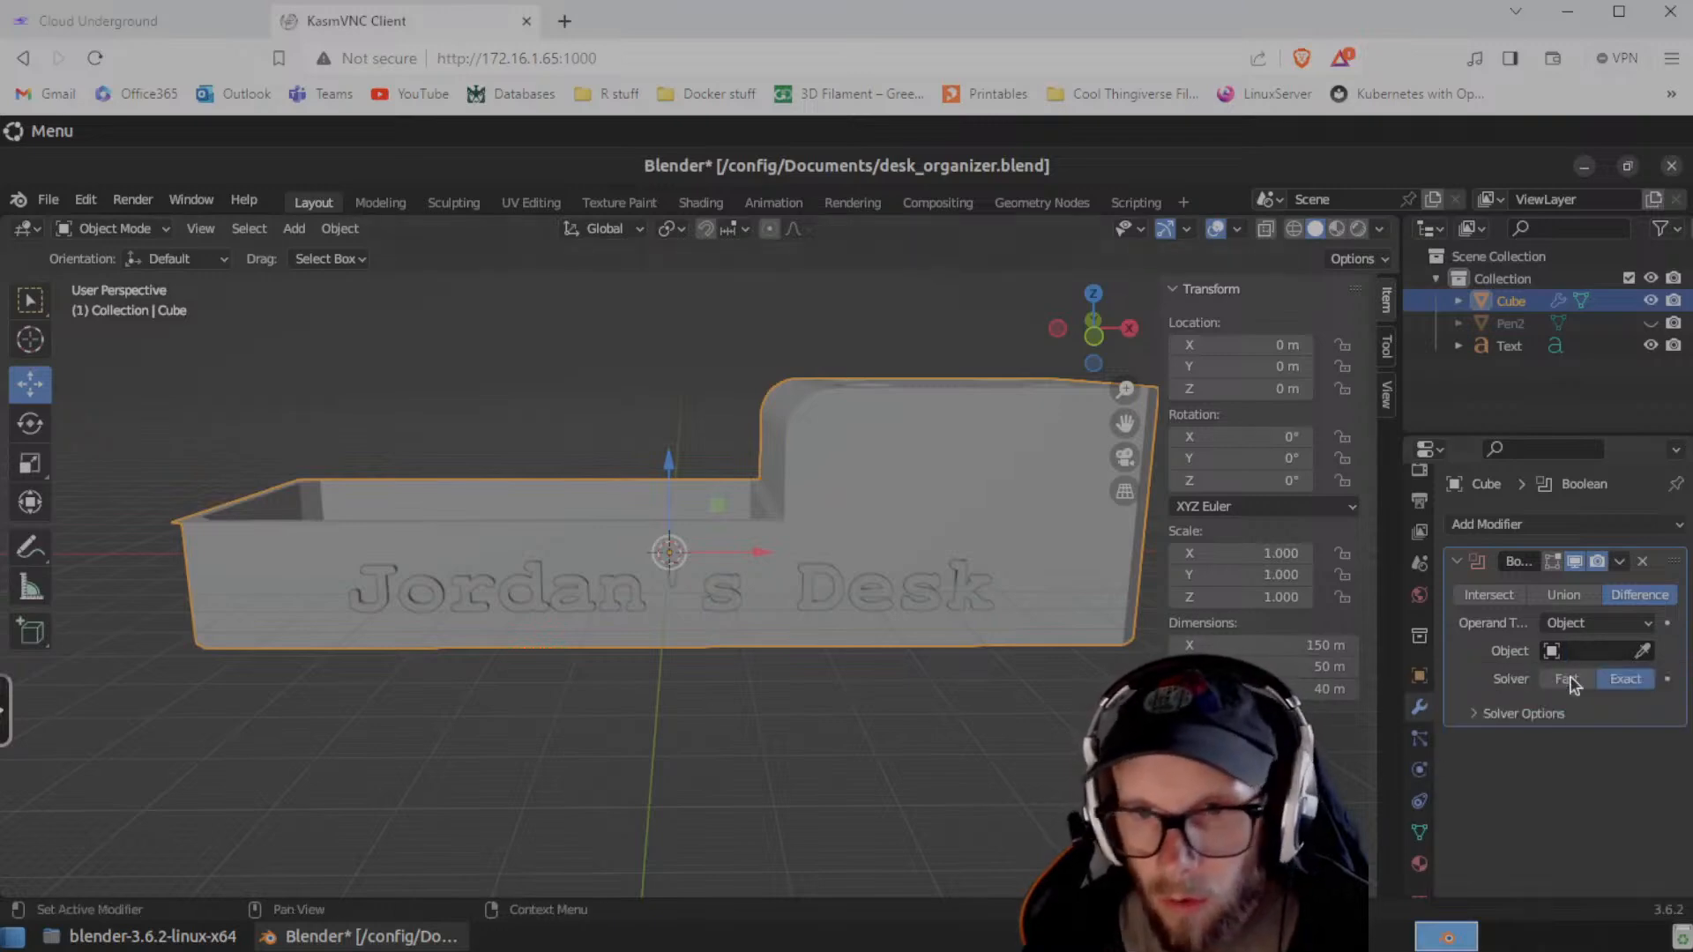
- Open the front wall's text object in Edit Mode and delete its last word, Desk
{"action": "mouse_move", "coordinate": [880, 739]}
{"action": "middle_mouse_down"}
{"action": "mouse_move", "coordinate": [970, 741]}
{"action": "mouse_move", "coordinate": [895, 737]}
{"action": "middle_mouse_up"}
{"action": "left_click", "coordinate": [751, 607]}
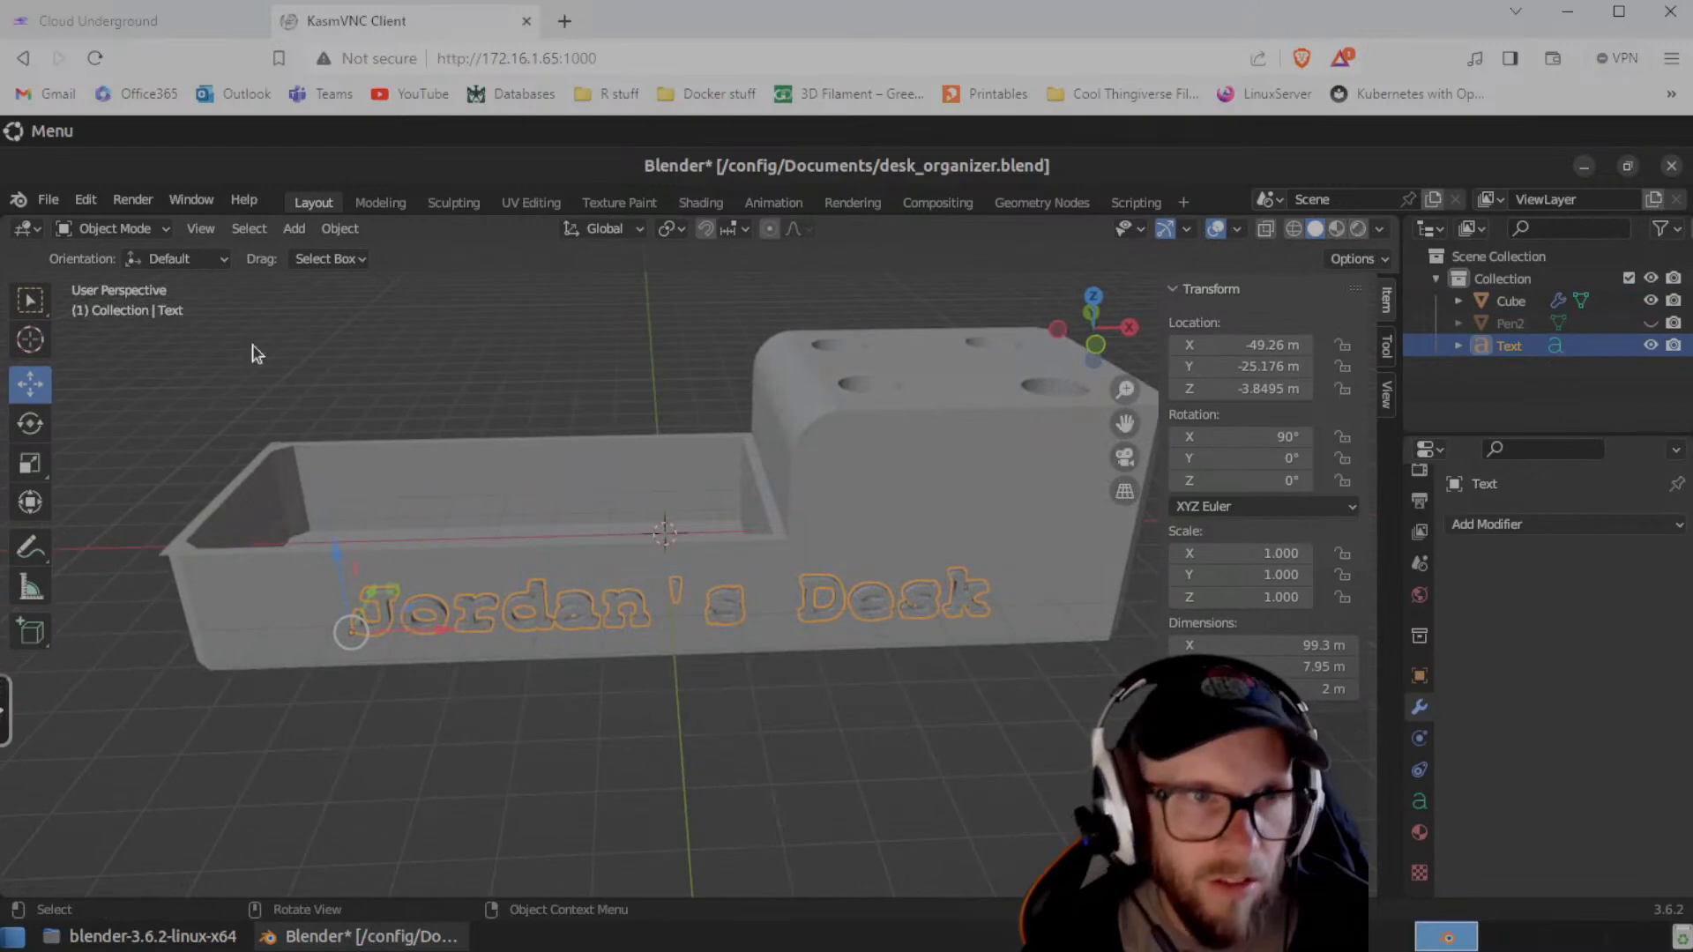
{"action": "left_click", "coordinate": [132, 229]}
{"action": "left_click", "coordinate": [107, 279]}
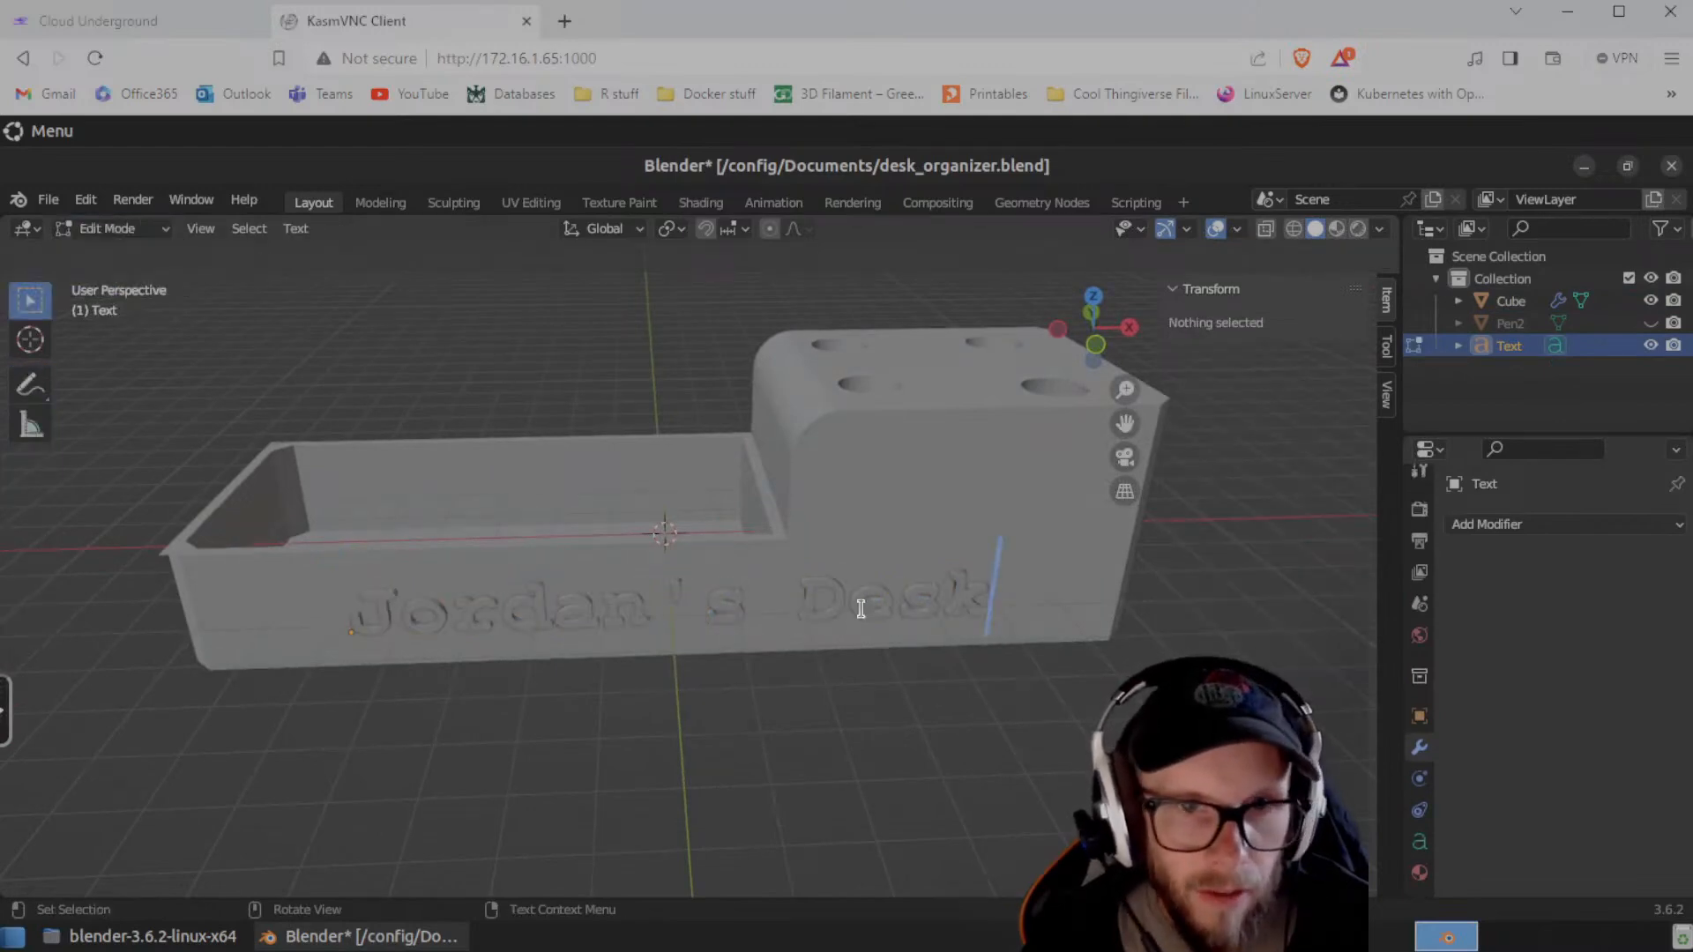
{"action": "key", "text": "BackSpace"}
{"action": "key", "text": "BackSpace"}
{"action": "key", "text": "BackSpace"}
{"action": "key", "text": "BackSpace"}
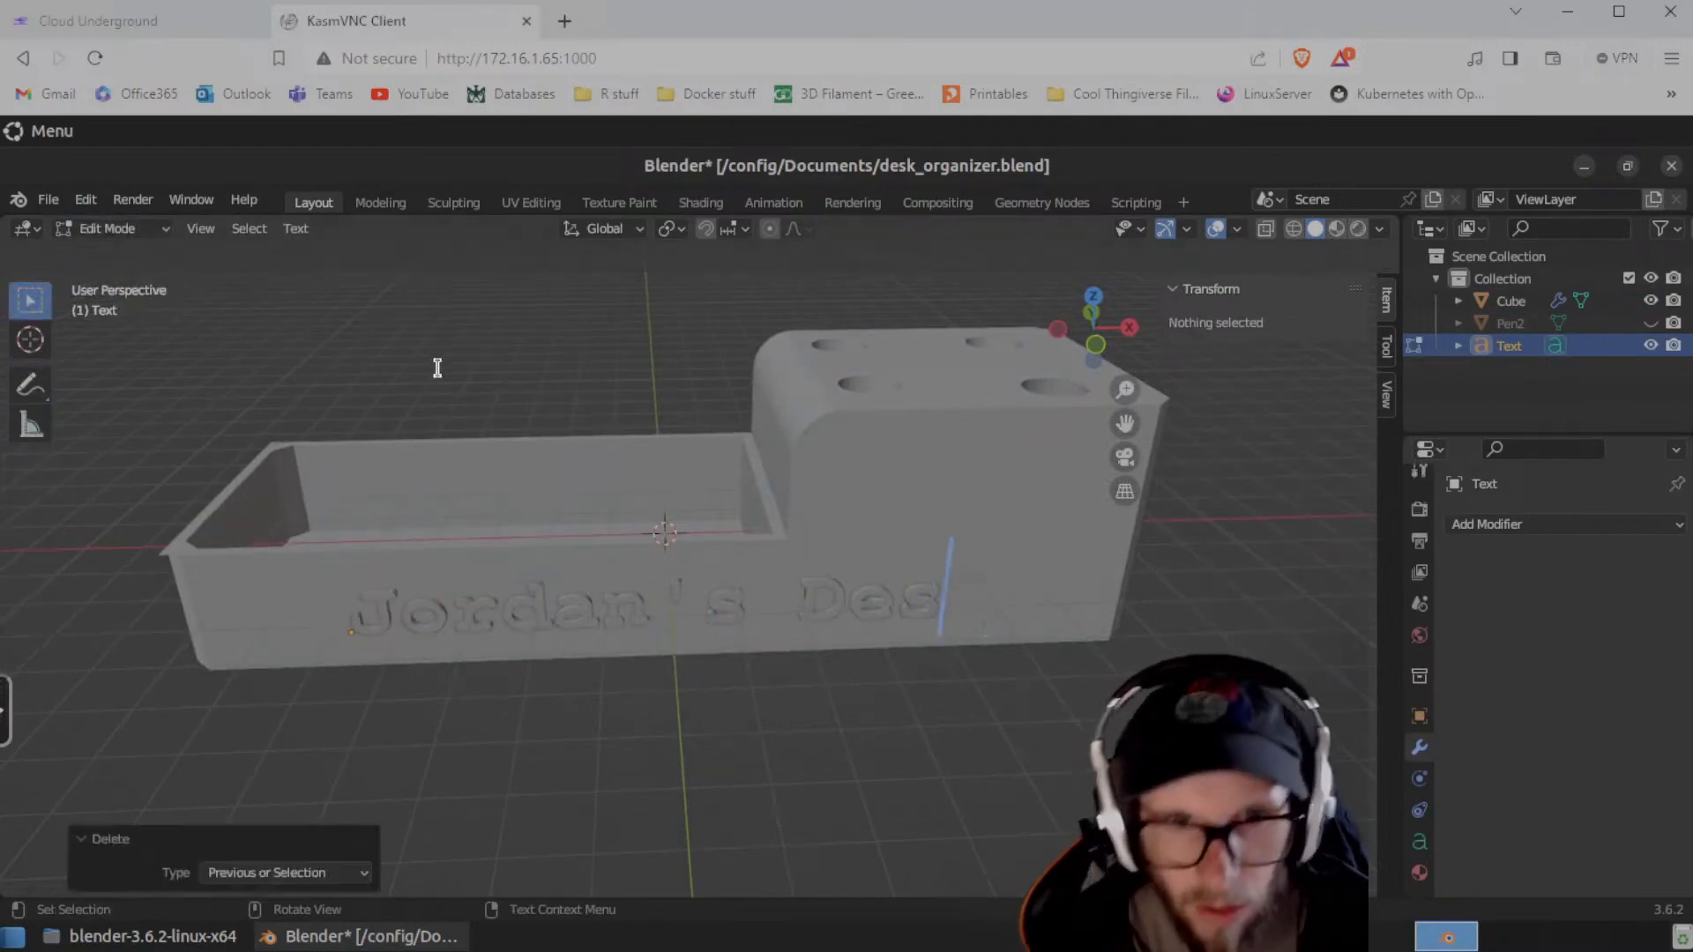
{"action": "type", "text": "prk"}
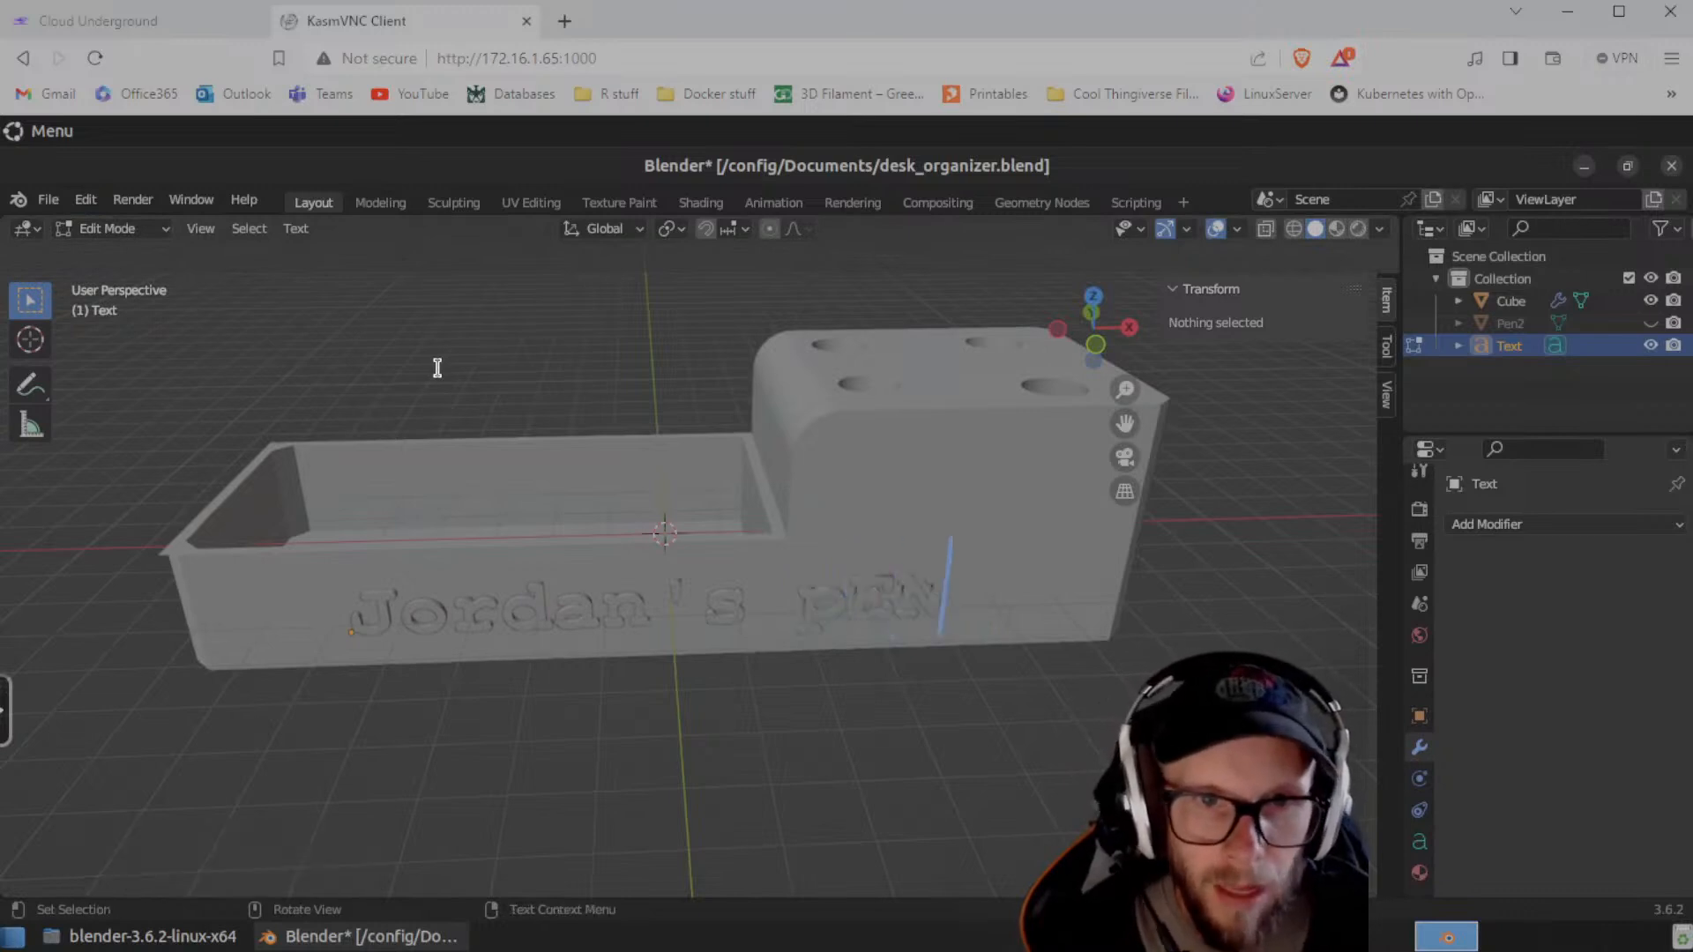
{"action": "key", "text": "BackSpace"}
{"action": "key", "text": "BackSpace"}
{"action": "key", "text": "BackSpace"}
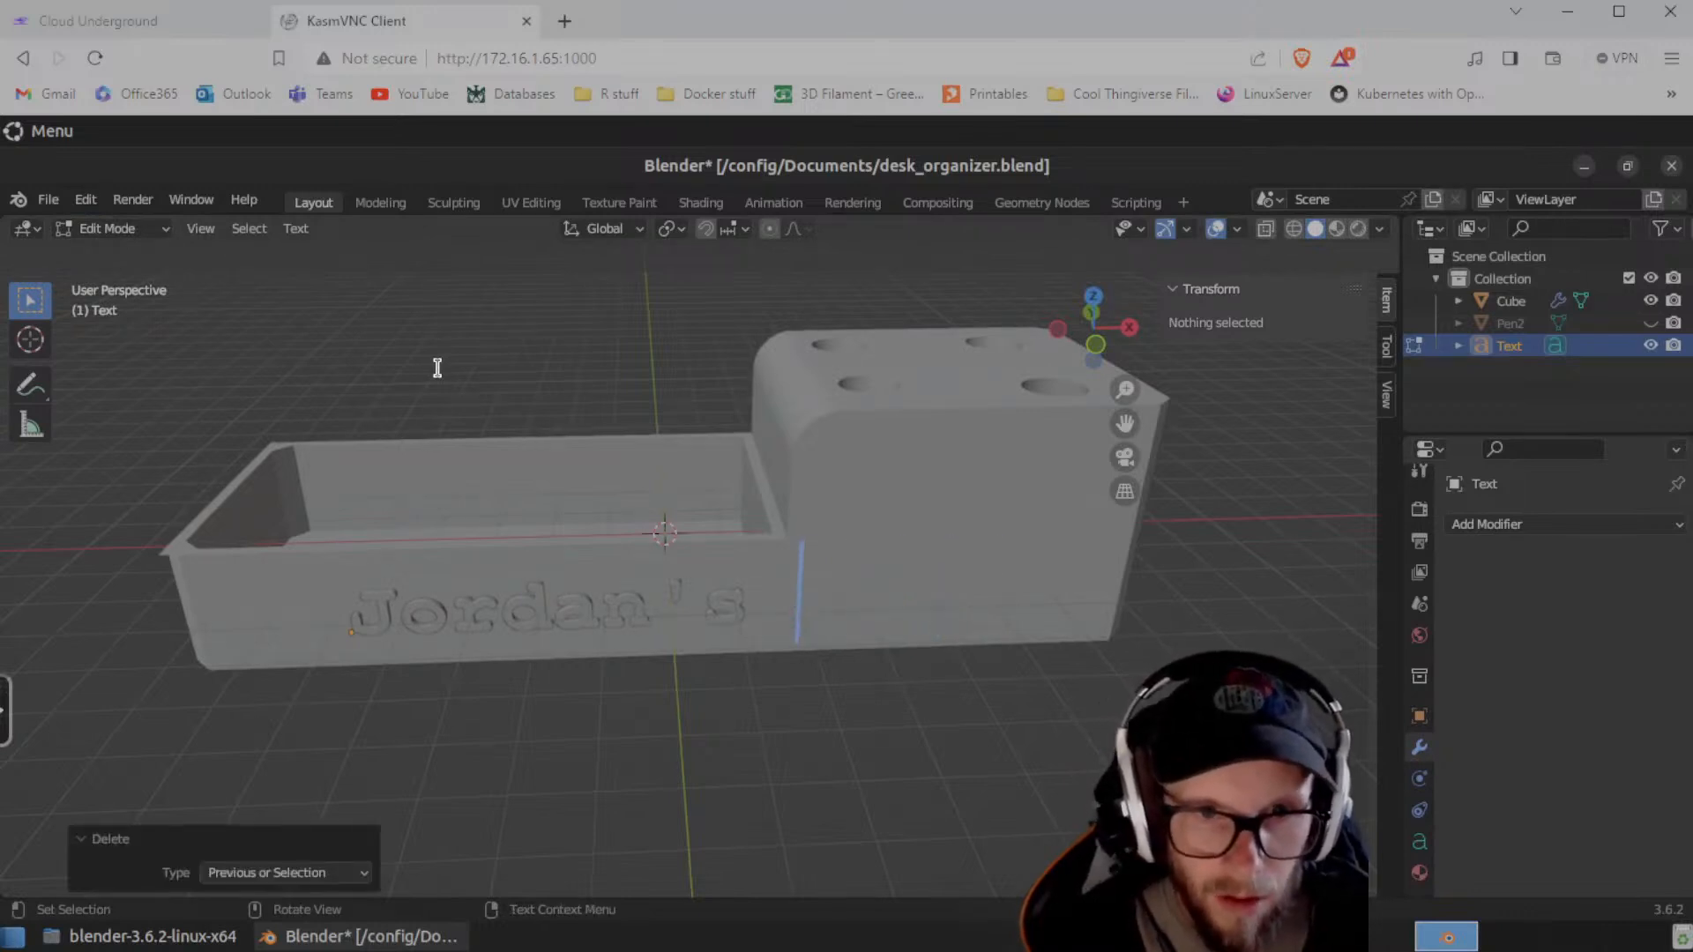
- Enter Pens as the label's last word and return to Object Mode
{"action": "type", "text": "Pens"}
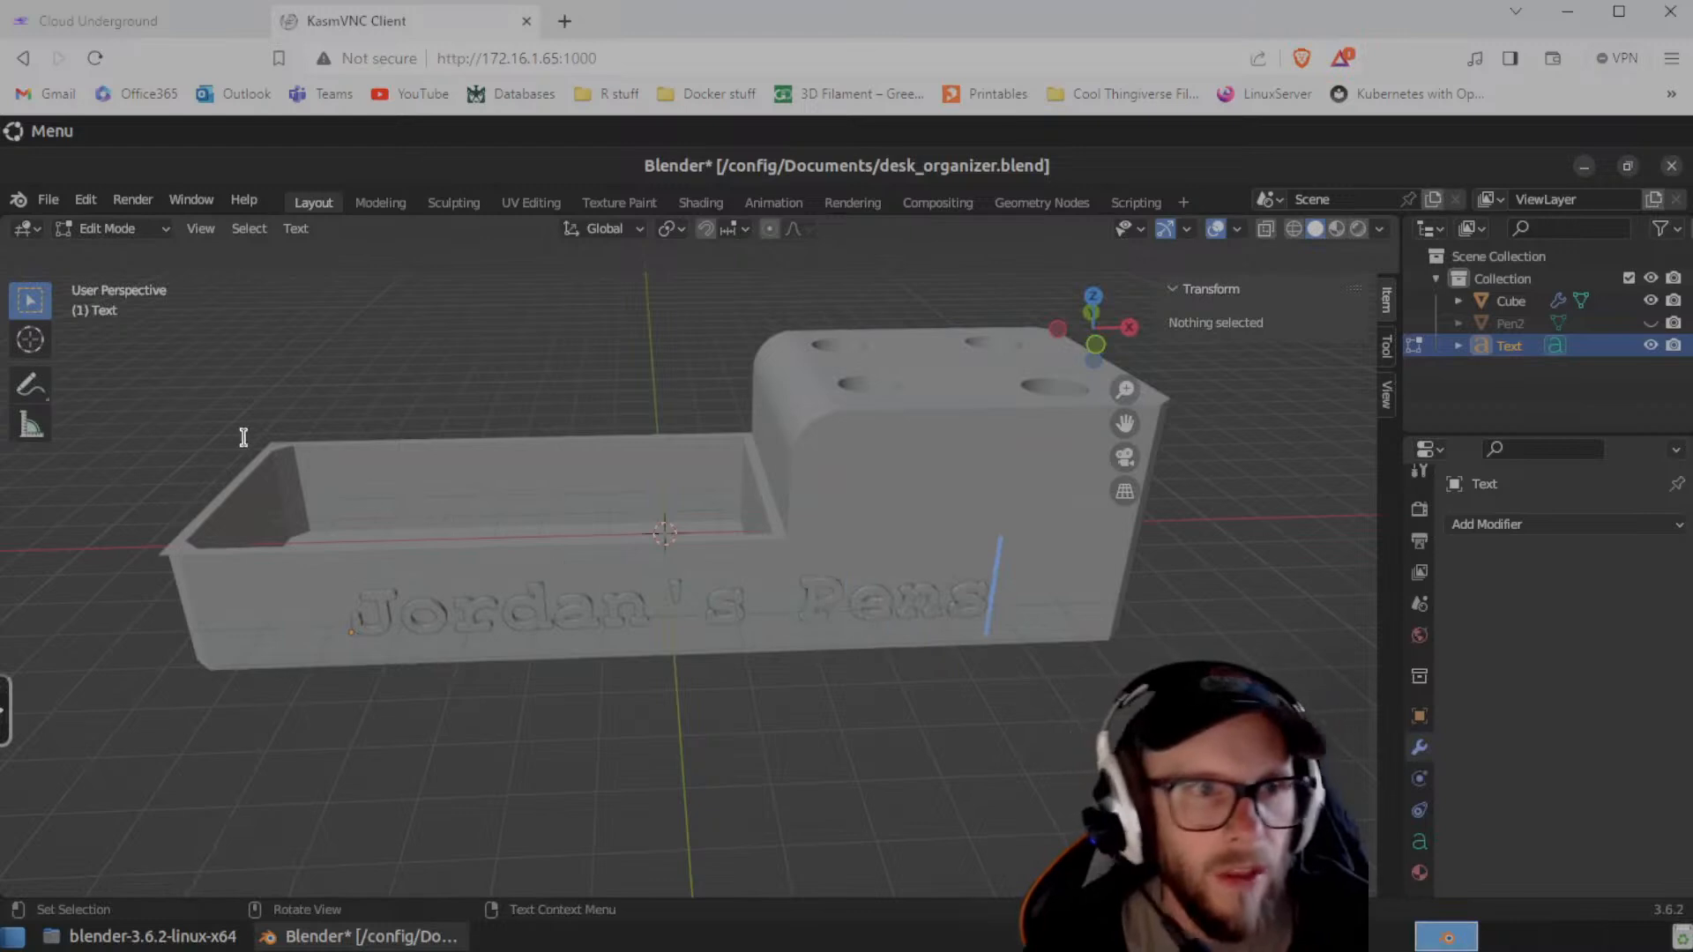
{"action": "left_click", "coordinate": [110, 228]}
{"action": "left_click", "coordinate": [106, 250]}
- Examine the raised letters on the organizer's front wall from several angles, near and far
{"action": "middle_click_drag", "start_coordinate": [829, 742], "coordinate": [748, 672]}
{"action": "scroll", "coordinate": [769, 715], "scroll_direction": "up", "scroll_amount": 3}
{"action": "scroll", "coordinate": [825, 728], "scroll_direction": "down", "scroll_amount": 2}
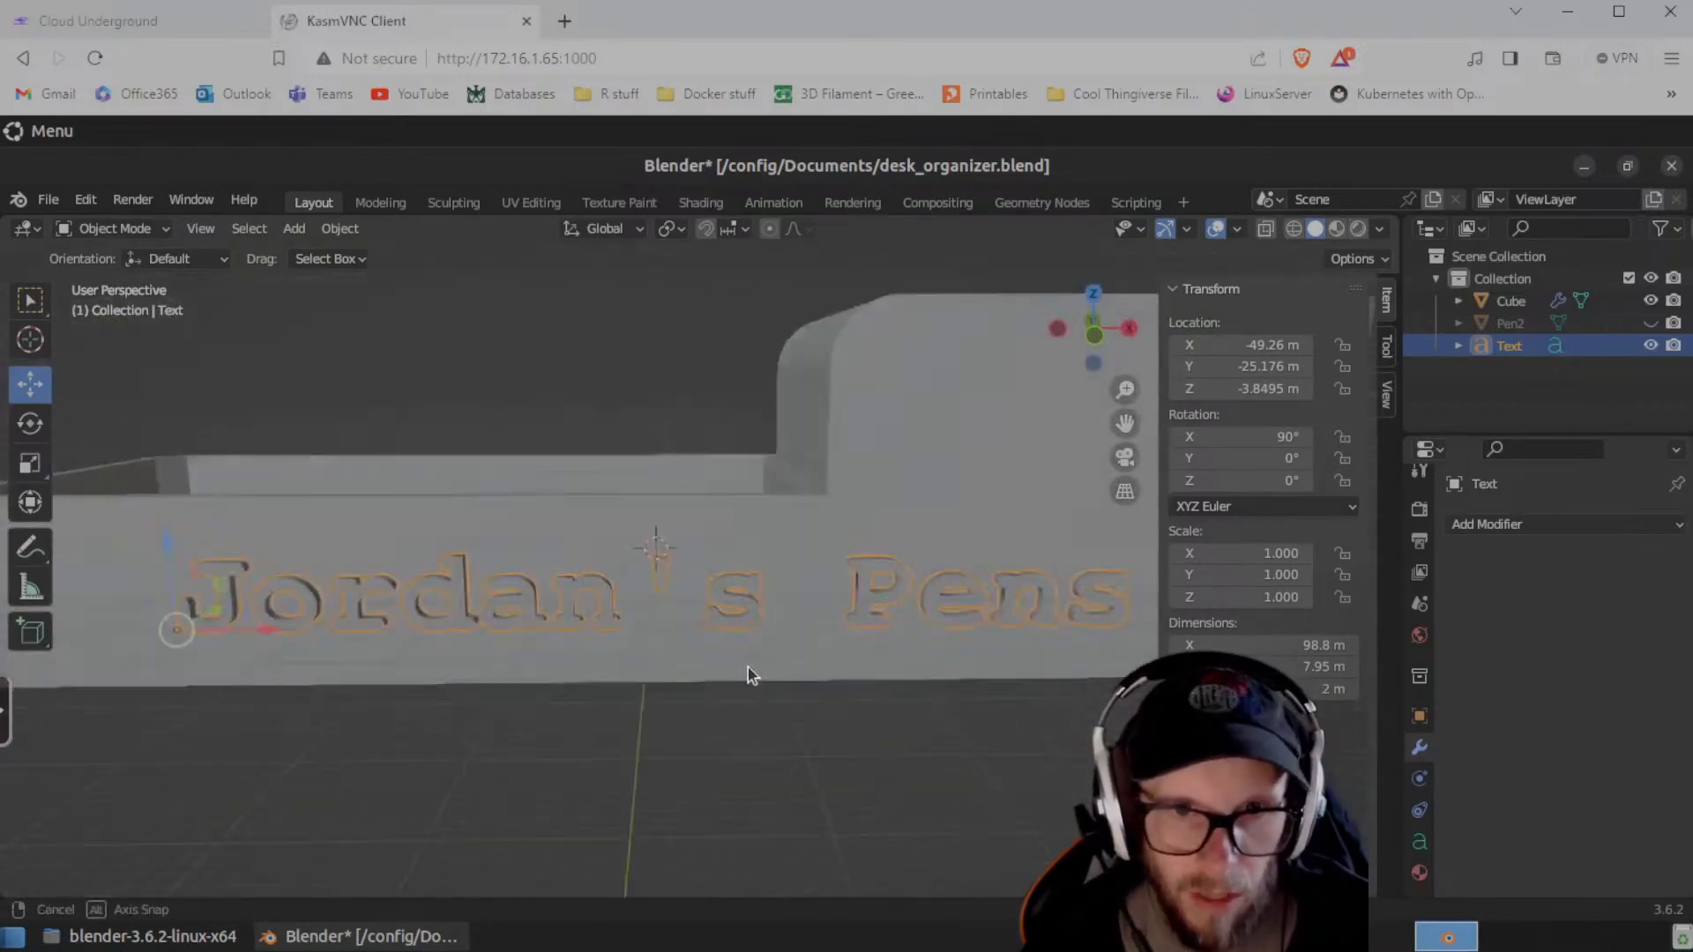
{"action": "mouse_move", "coordinate": [675, 730]}
{"action": "middle_mouse_down"}
{"action": "mouse_move", "coordinate": [661, 718]}
{"action": "mouse_move", "coordinate": [664, 736]}
{"action": "middle_mouse_up"}
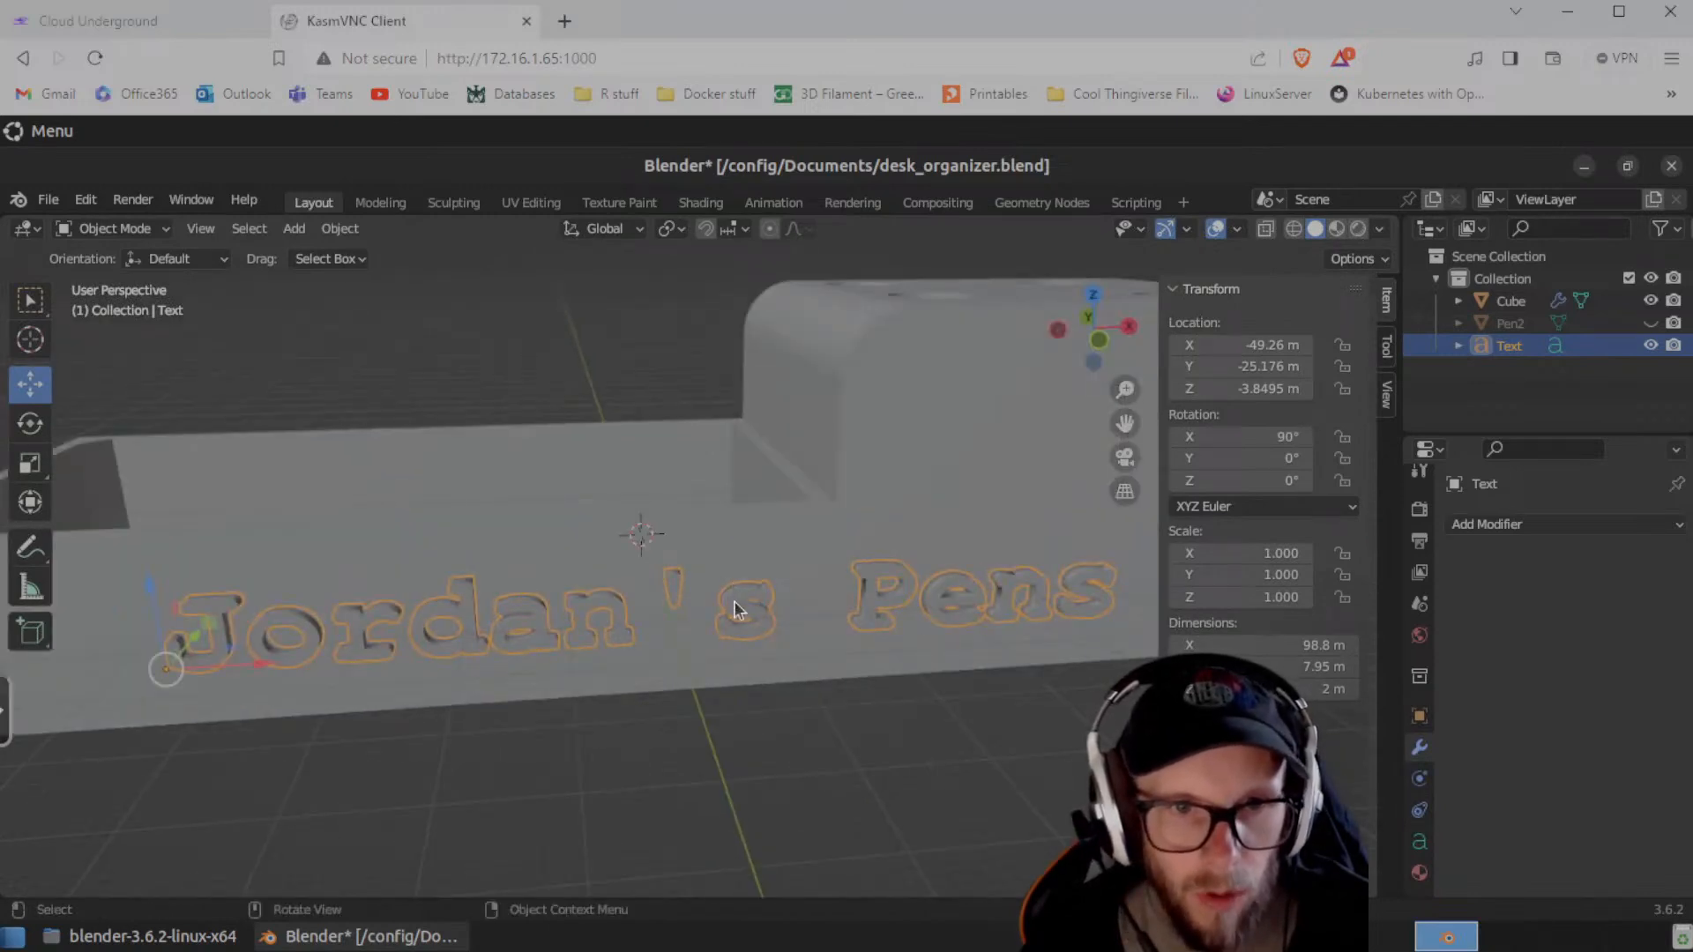
{"action": "right_click", "coordinate": [578, 601]}
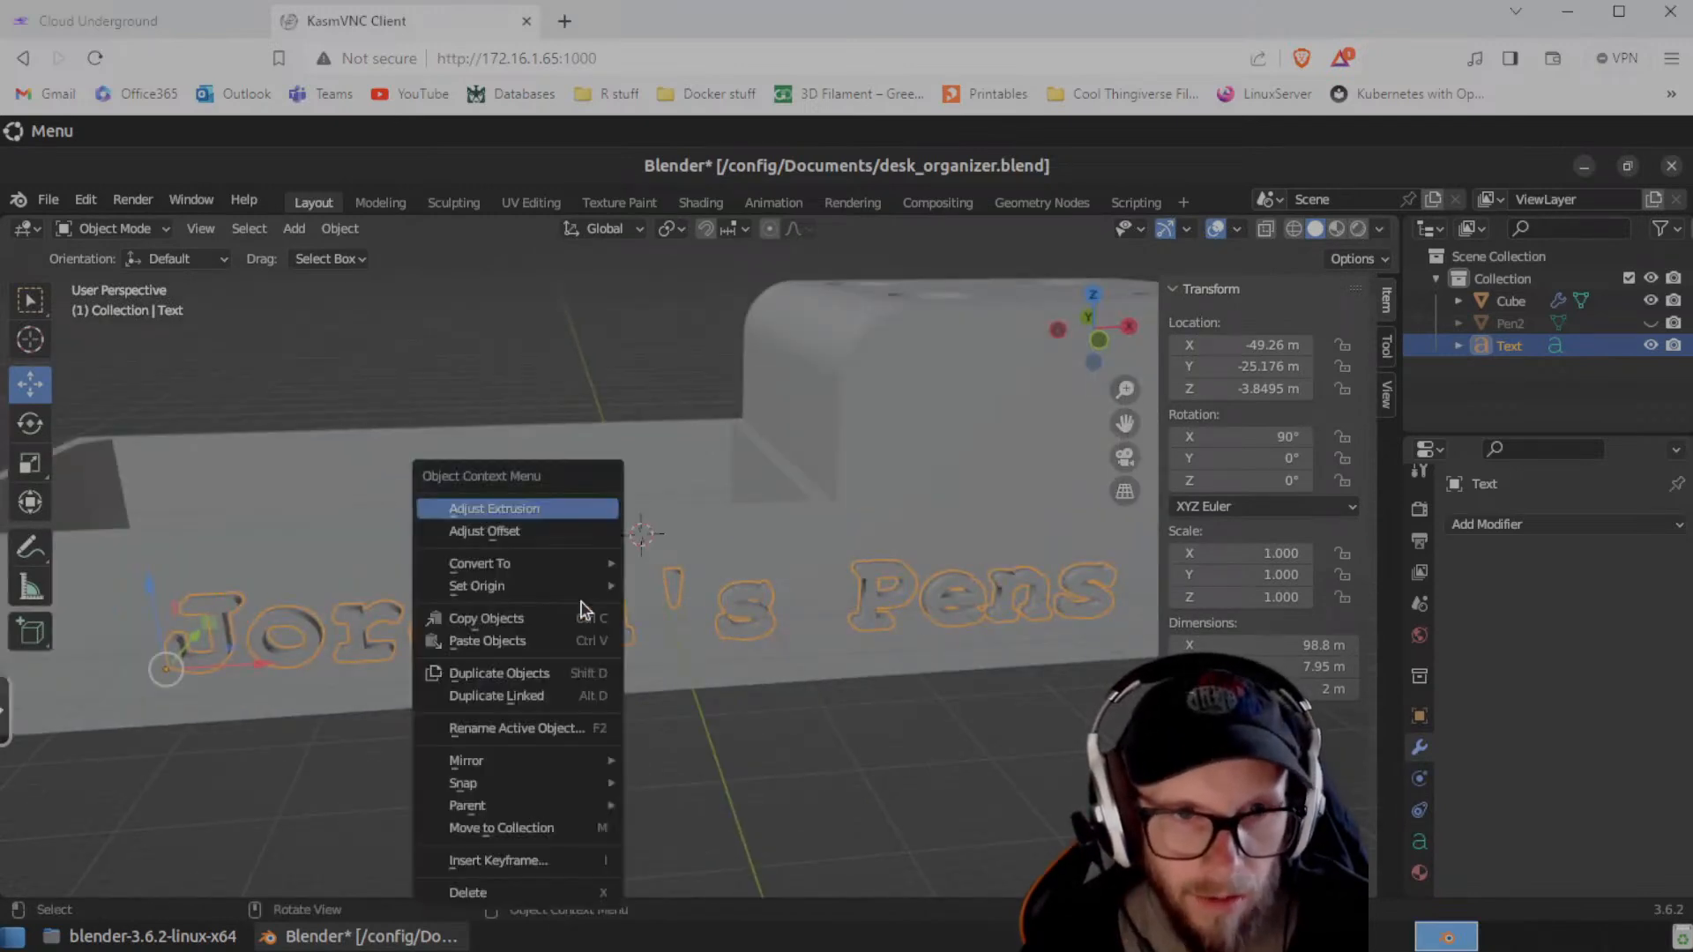
{"action": "left_click", "coordinate": [907, 782]}
{"action": "left_click", "coordinate": [525, 638]}
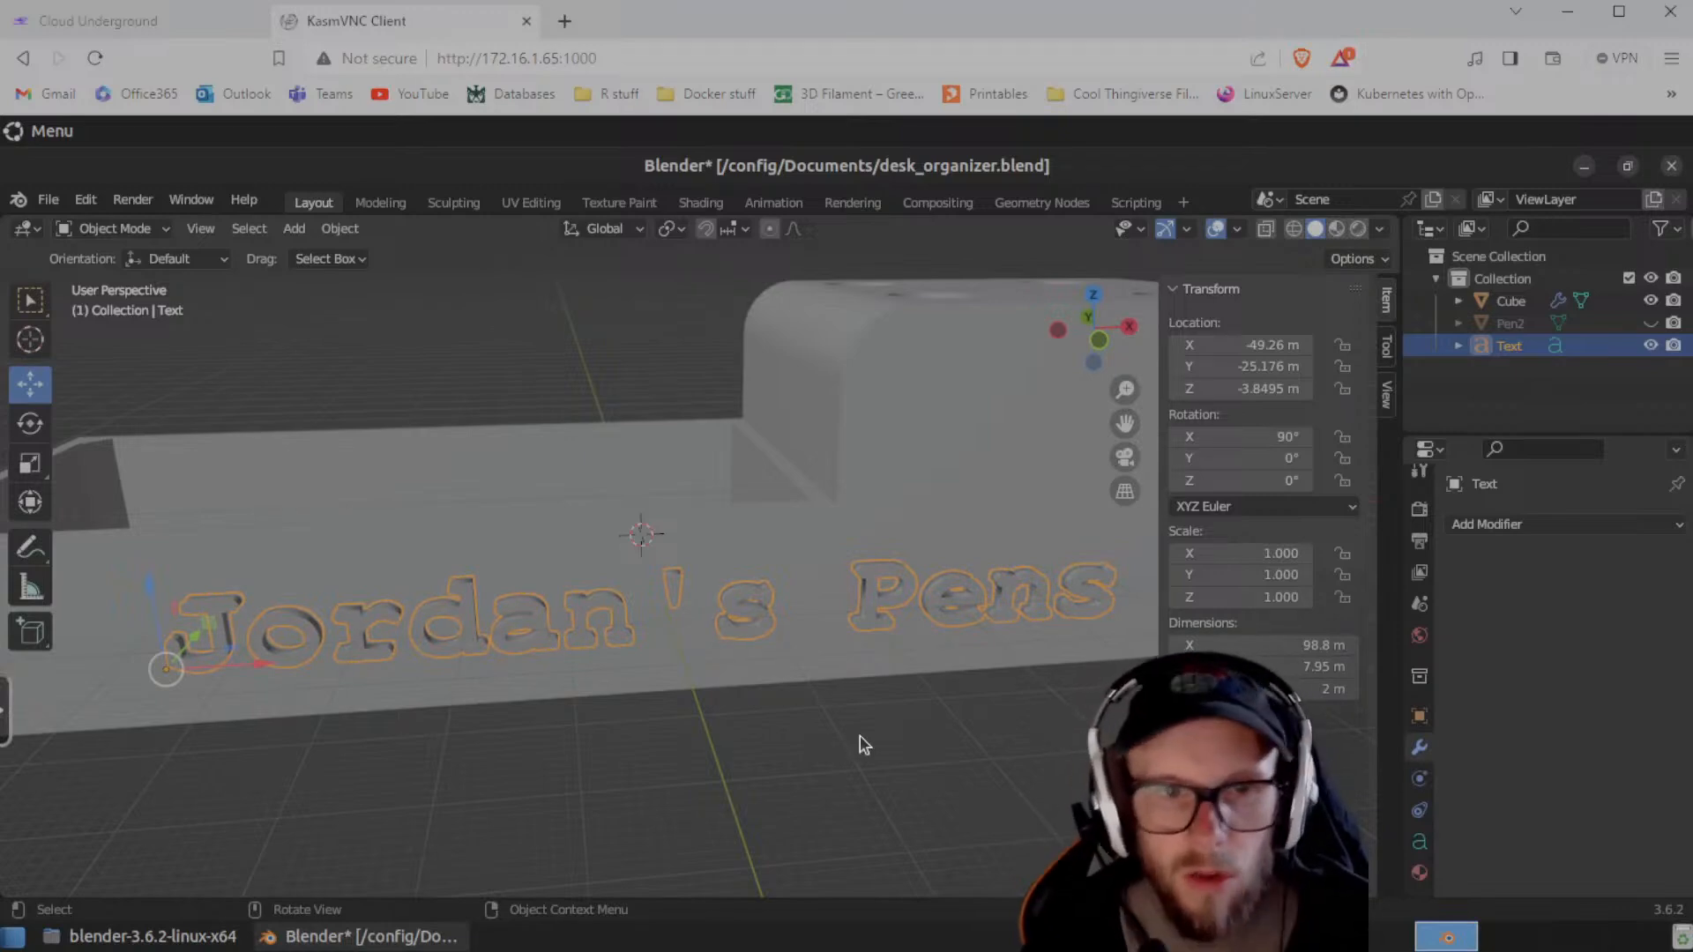
{"action": "scroll", "coordinate": [857, 764], "scroll_direction": "down", "scroll_amount": 5}
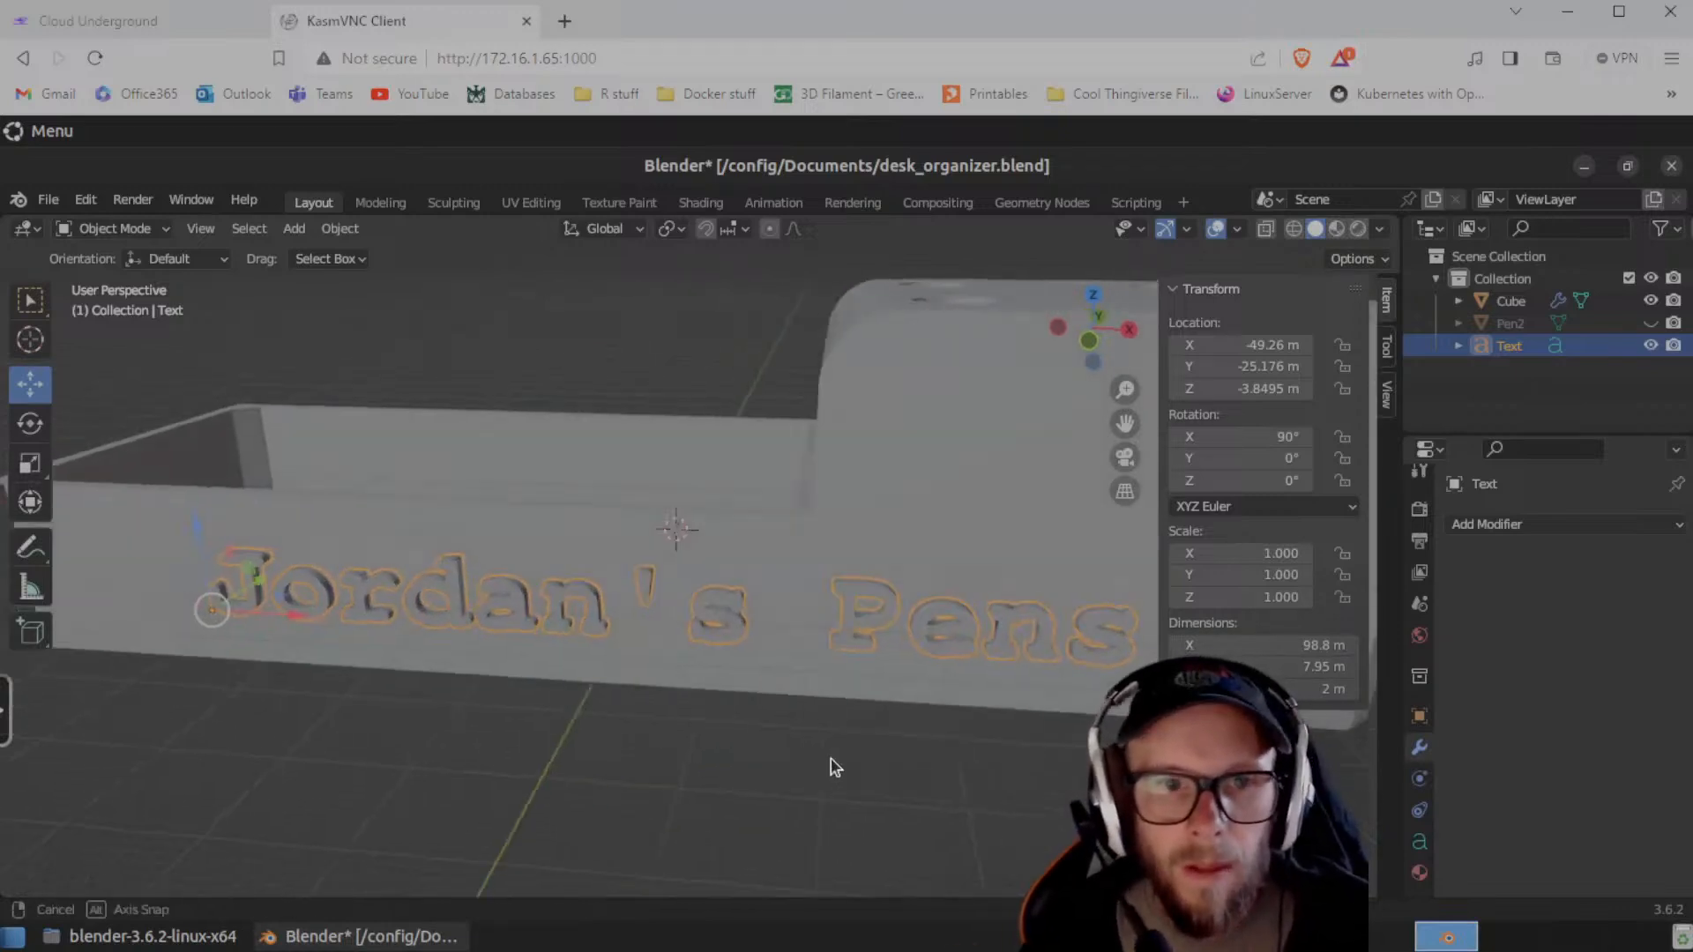
{"action": "scroll", "coordinate": [849, 778], "scroll_direction": "up", "scroll_amount": 5}
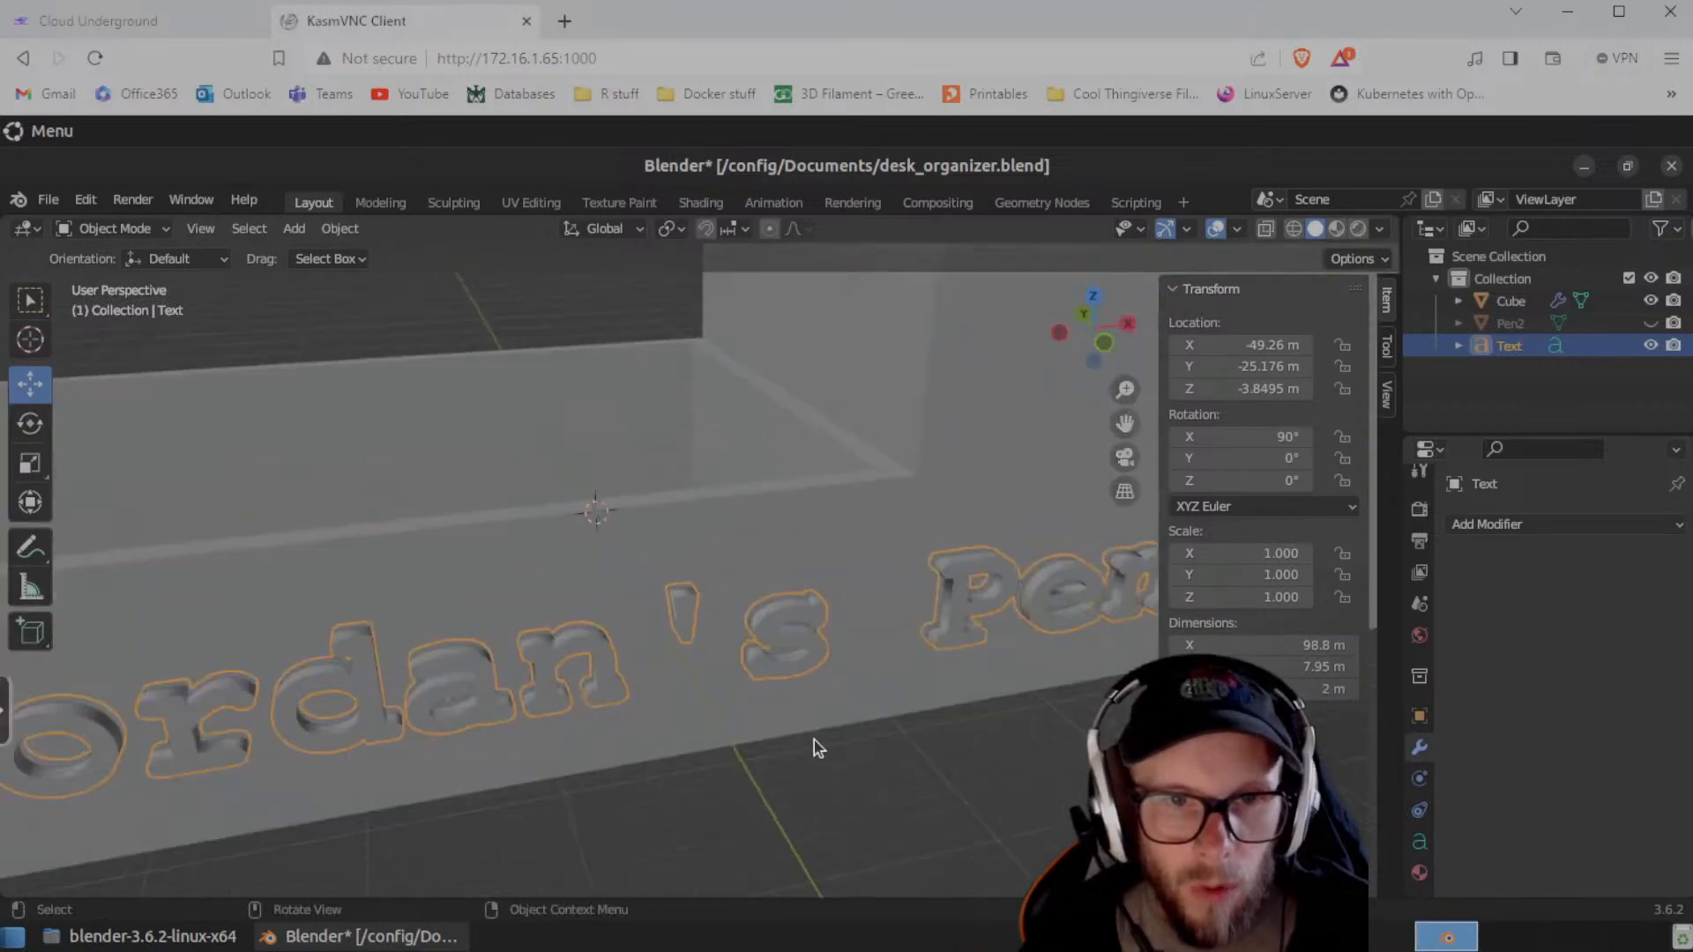
{"action": "scroll", "coordinate": [817, 744], "scroll_direction": "down", "scroll_amount": 1}
{"action": "right_click", "coordinate": [600, 625]}
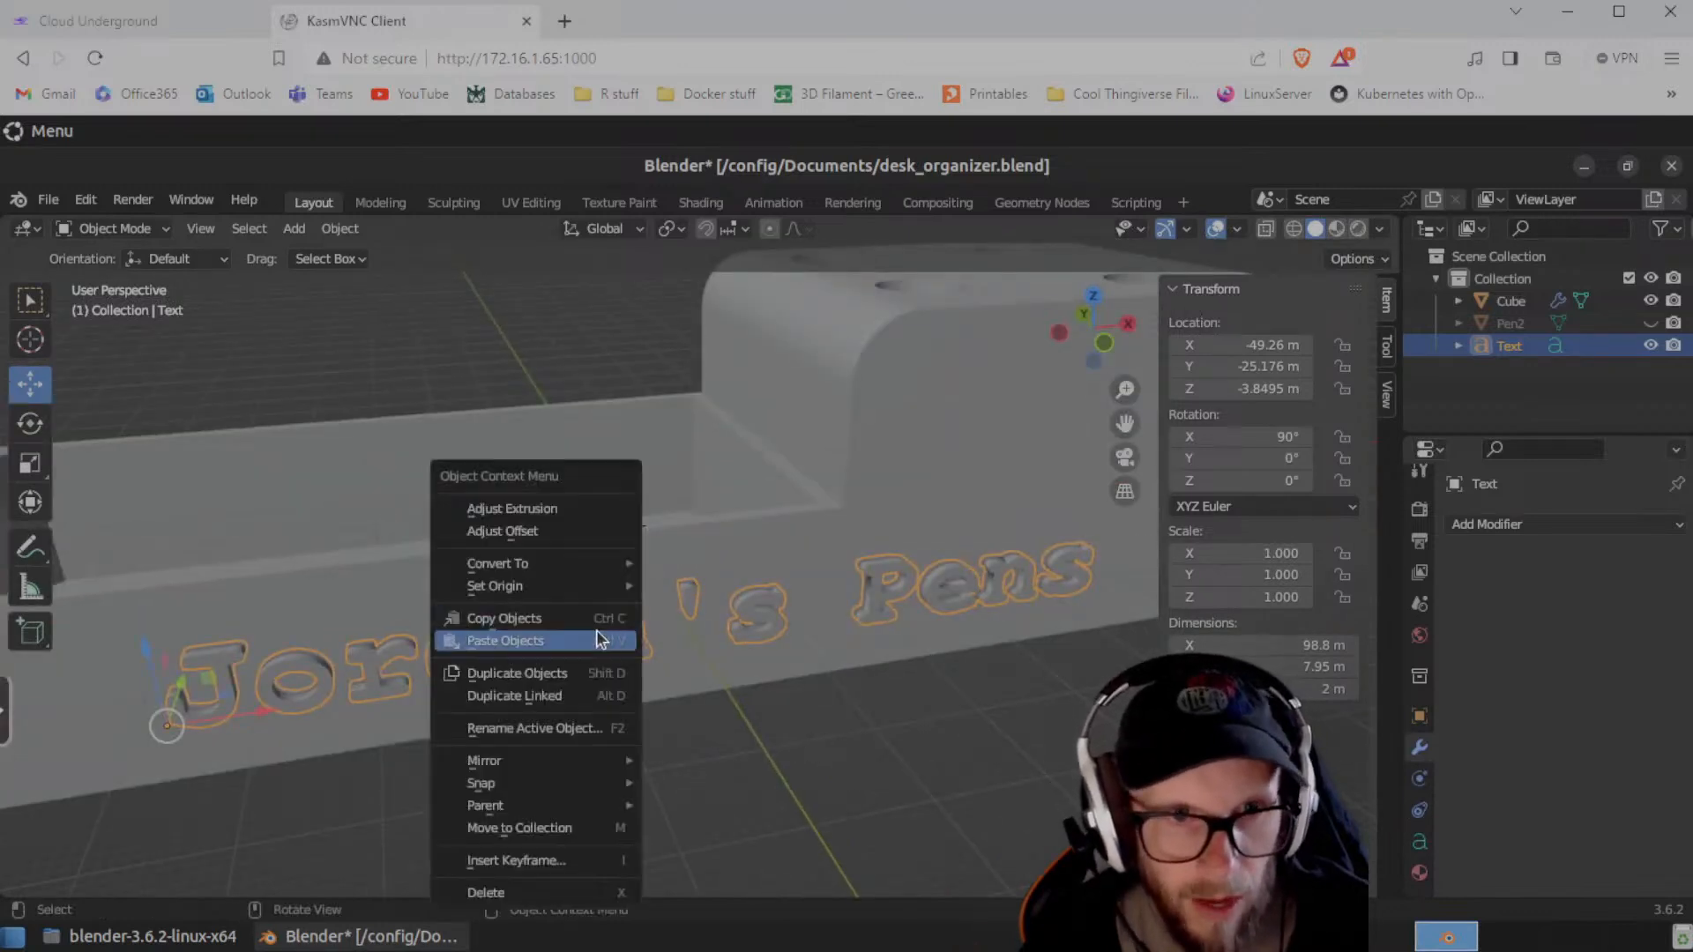
{"action": "left_click", "coordinate": [596, 630]}
{"action": "left_click", "coordinate": [632, 637]}
{"action": "right_click", "coordinate": [622, 617]}
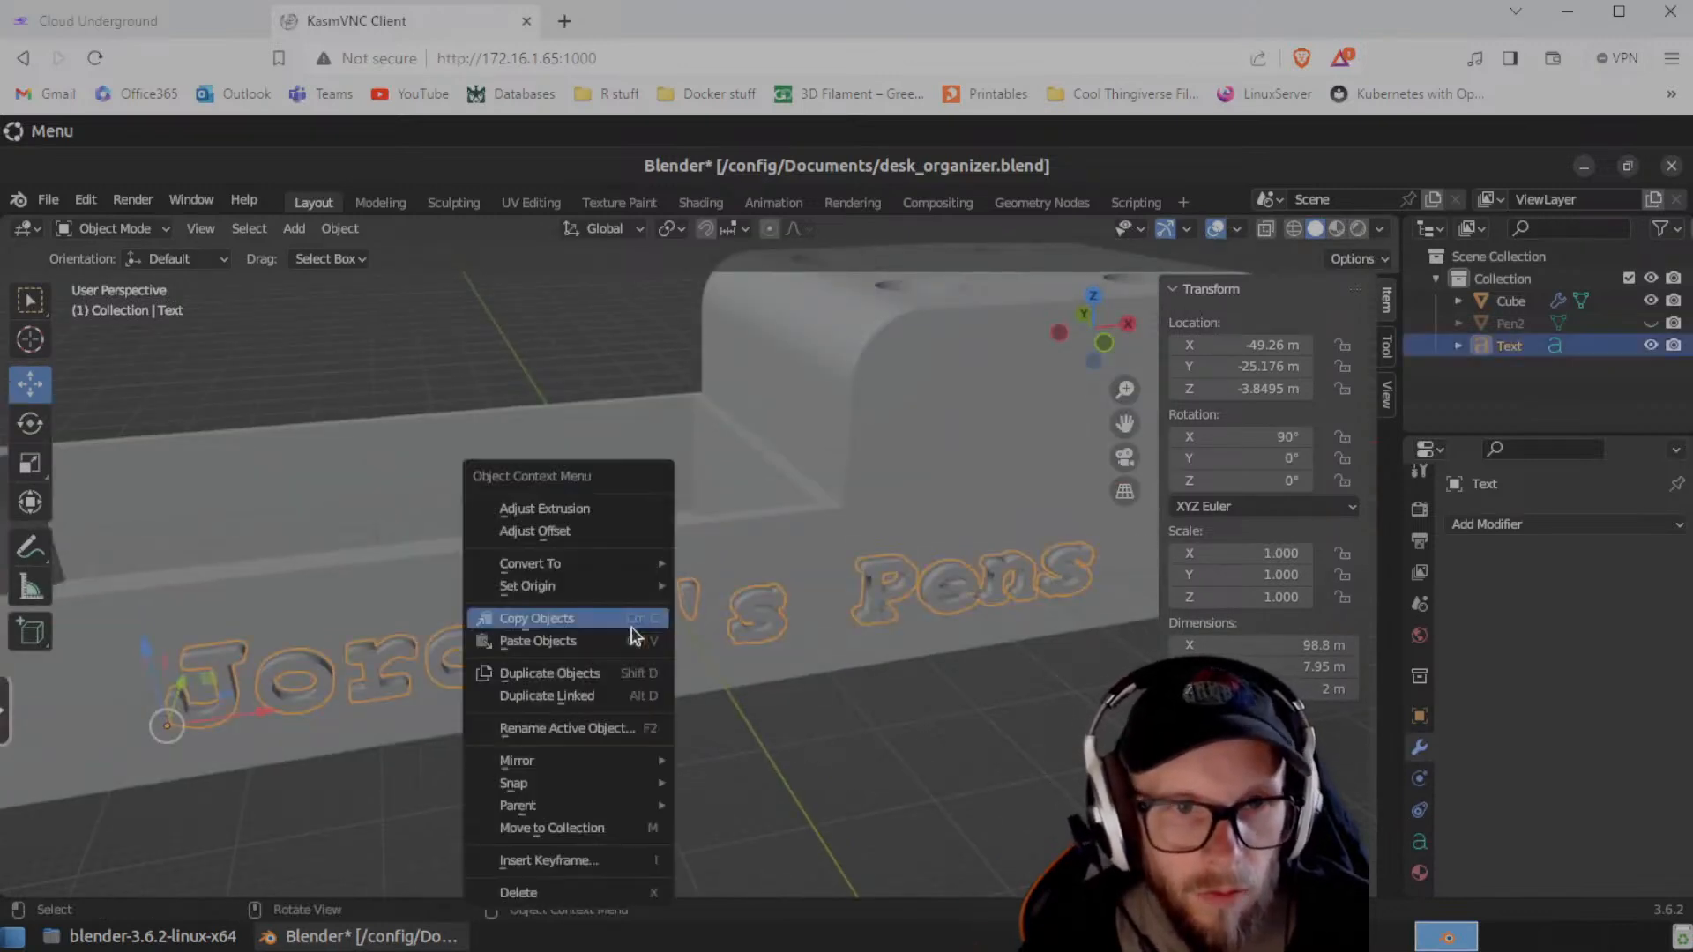
{"action": "mouse_move", "coordinate": [612, 569]}
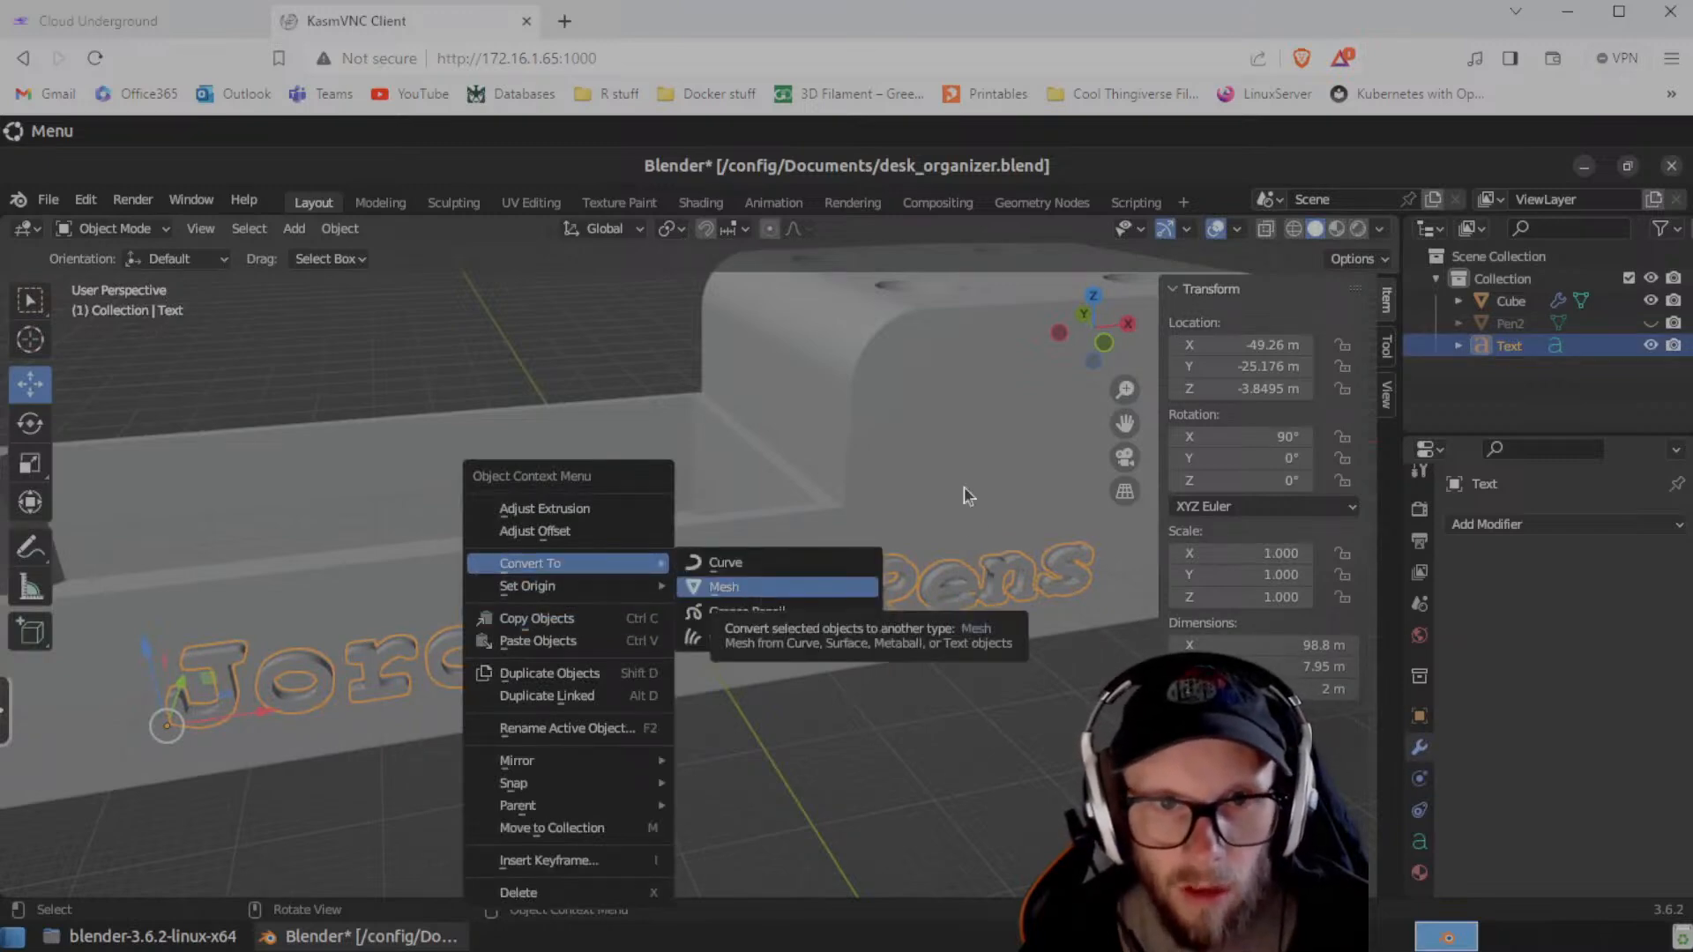
- Deselect the text and save the changes to desk_organizer.blend
{"action": "scroll", "coordinate": [911, 680], "scroll_direction": "down", "scroll_amount": 3}
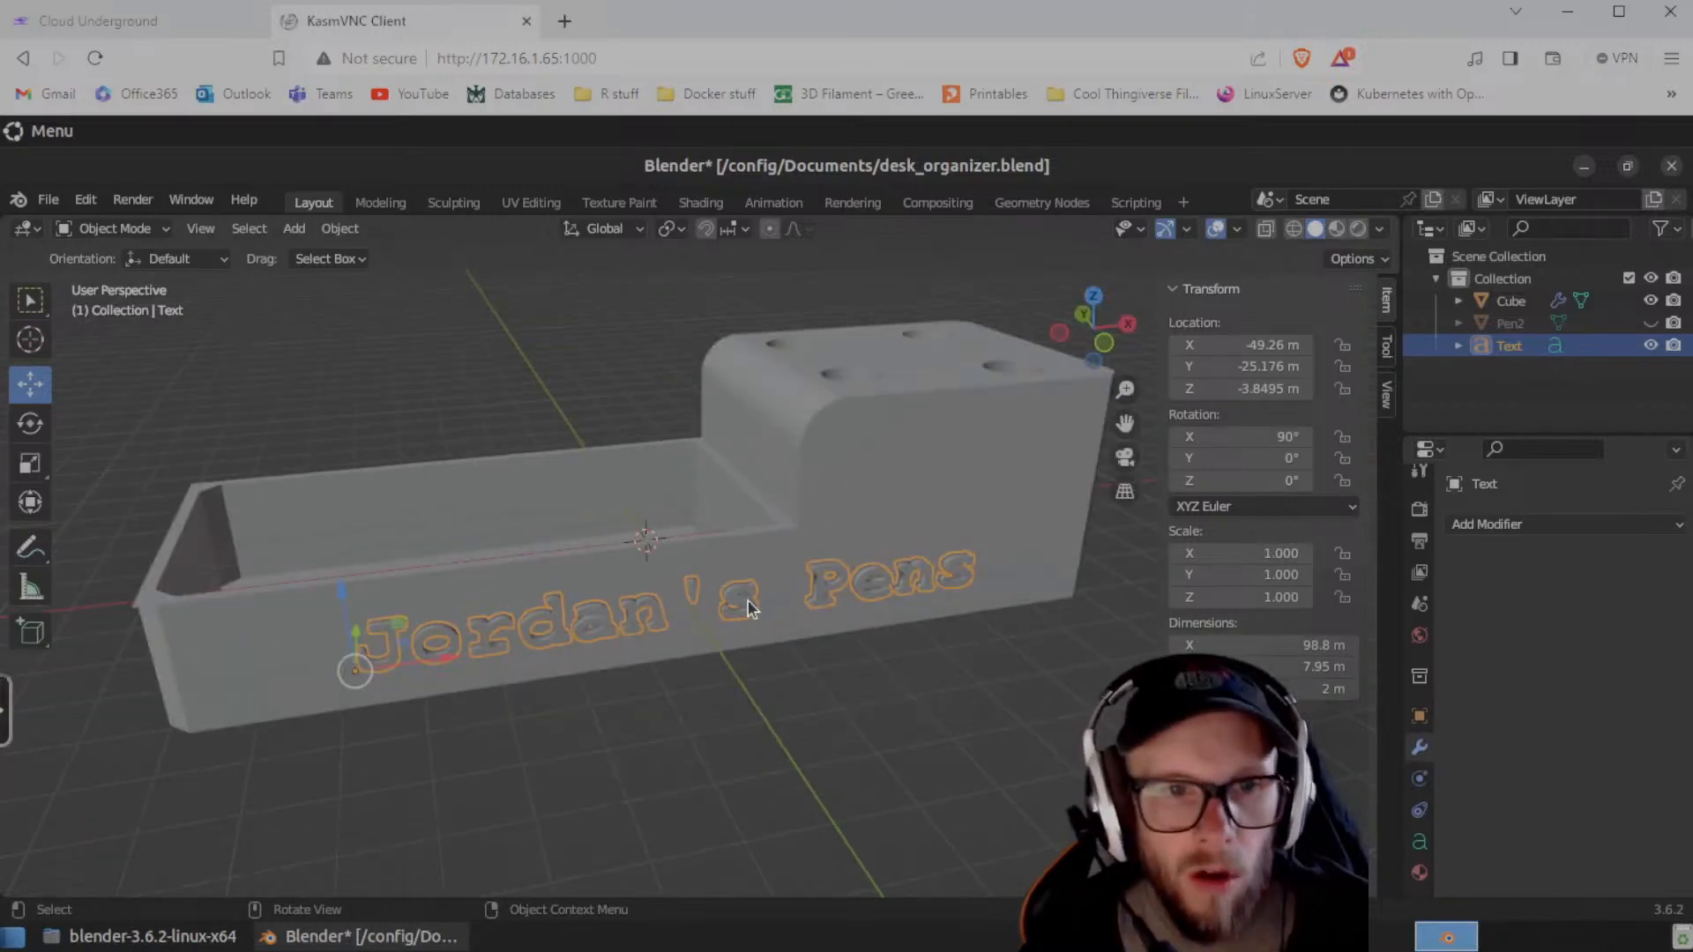
{"action": "middle_click_drag", "start_coordinate": [797, 677], "coordinate": [713, 739]}
{"action": "scroll", "coordinate": [864, 732], "scroll_direction": "up", "scroll_amount": 3}
{"action": "left_click", "coordinate": [721, 798]}
{"action": "scroll", "coordinate": [721, 798], "scroll_direction": "down", "scroll_amount": 5}
{"action": "middle_click_drag", "start_coordinate": [811, 703], "coordinate": [739, 748]}
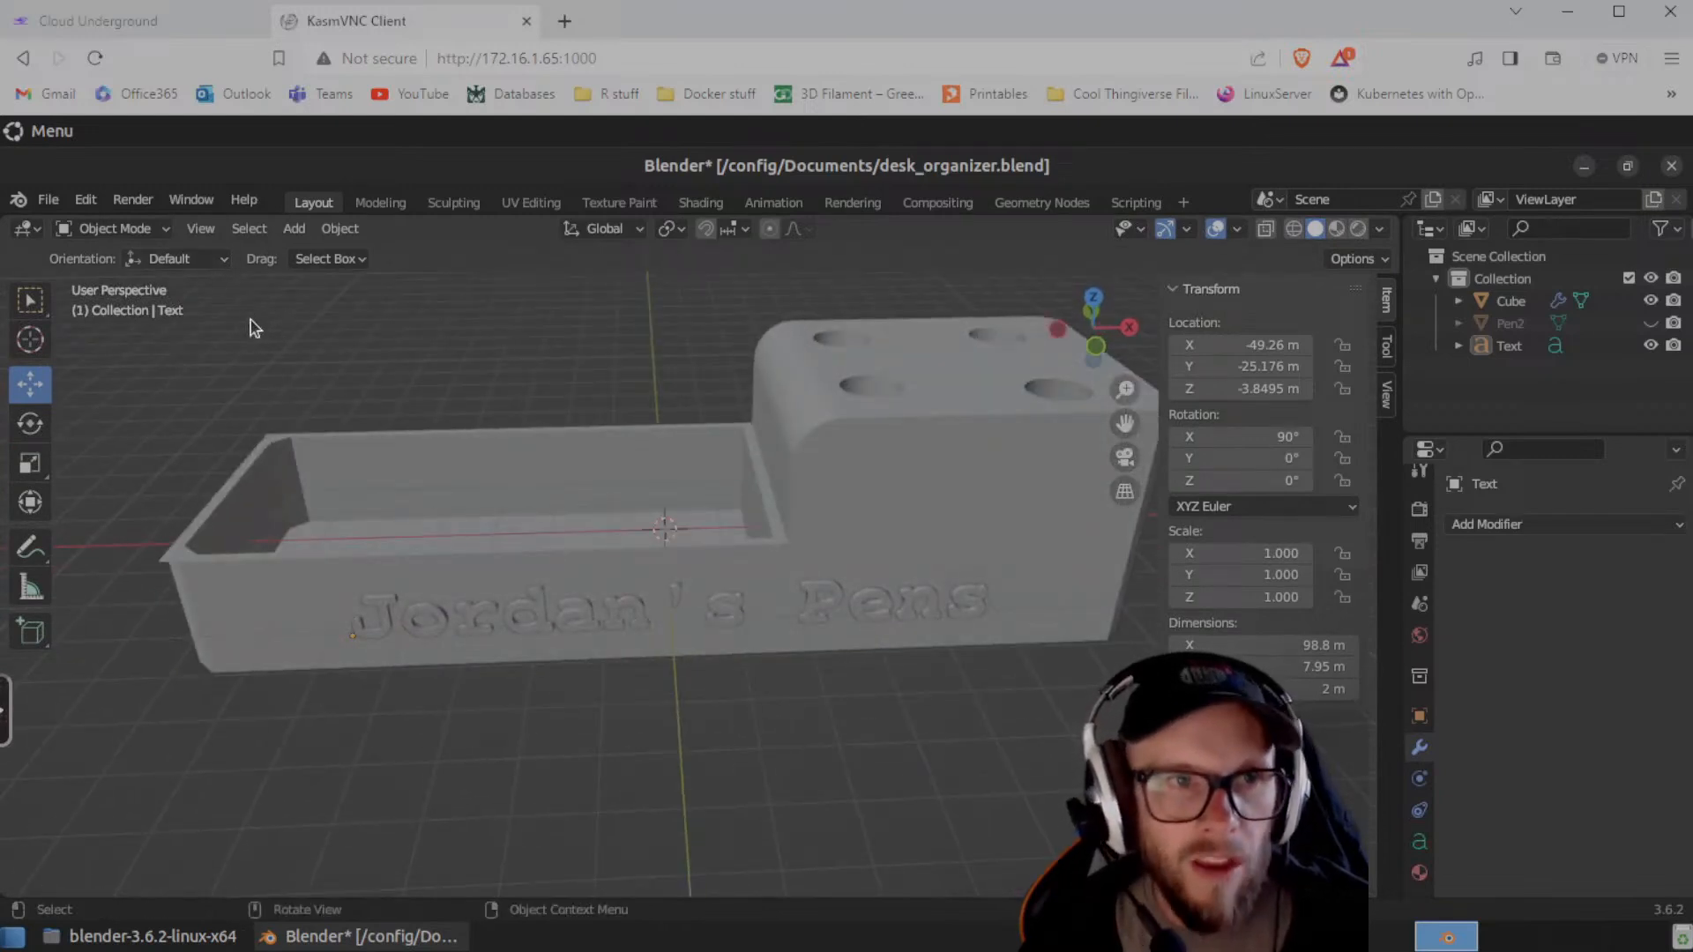
{"action": "left_click", "coordinate": [46, 203]}
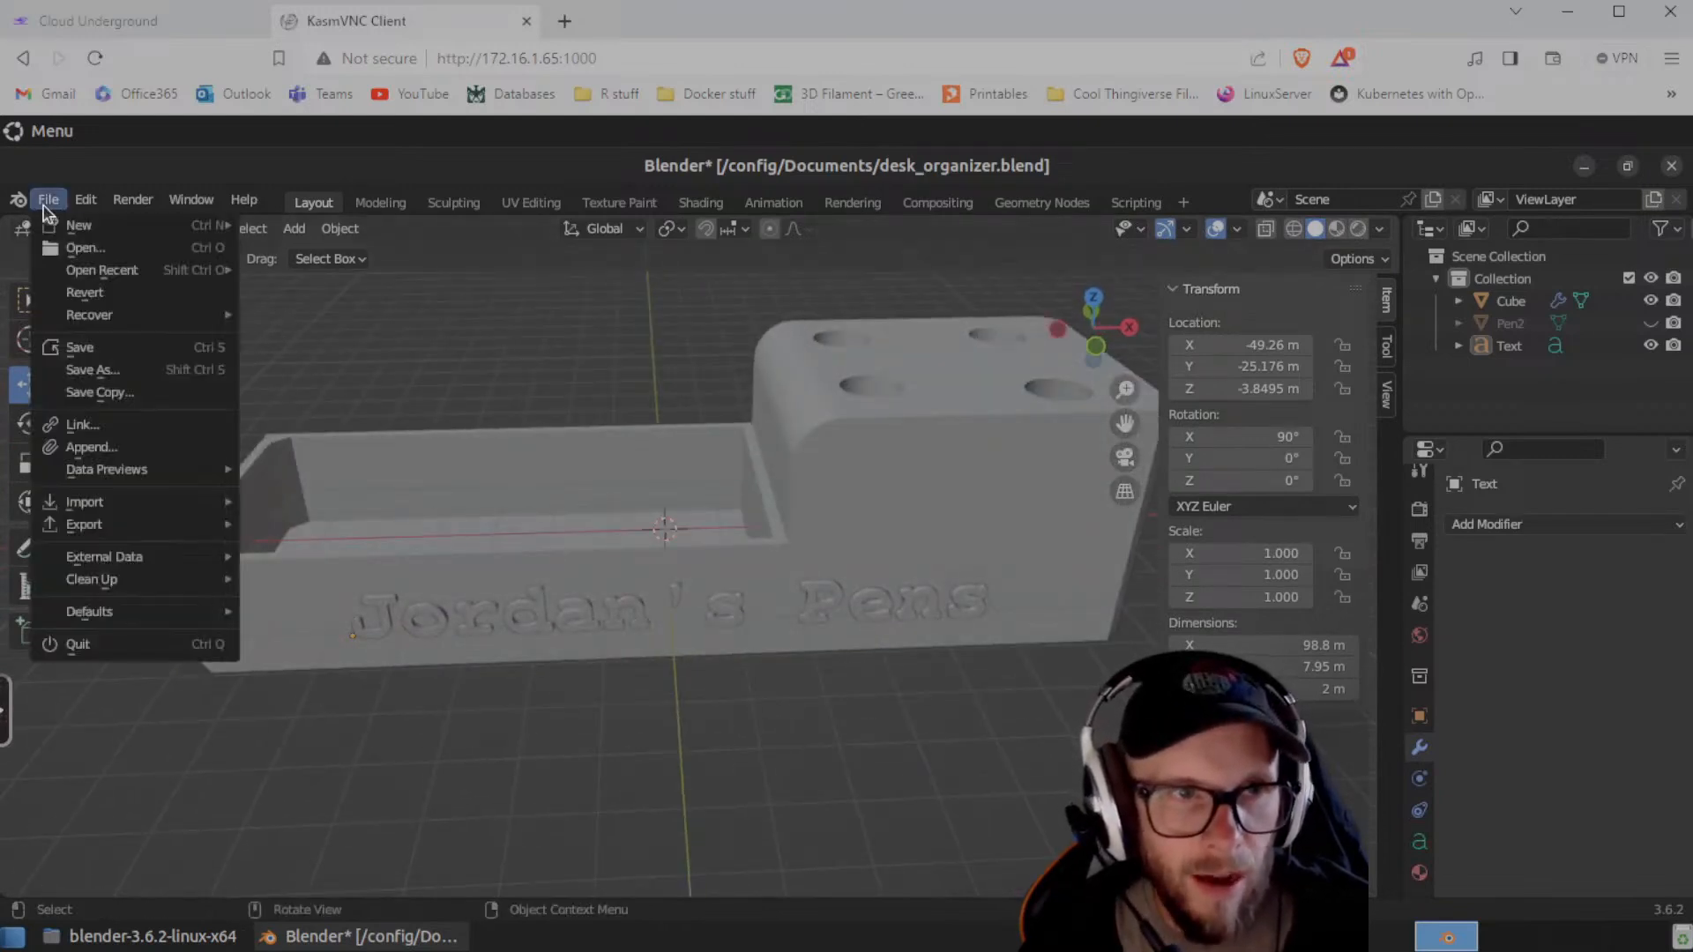
{"action": "left_click", "coordinate": [89, 349]}
{"action": "middle_click_drag", "start_coordinate": [770, 685], "coordinate": [614, 625]}
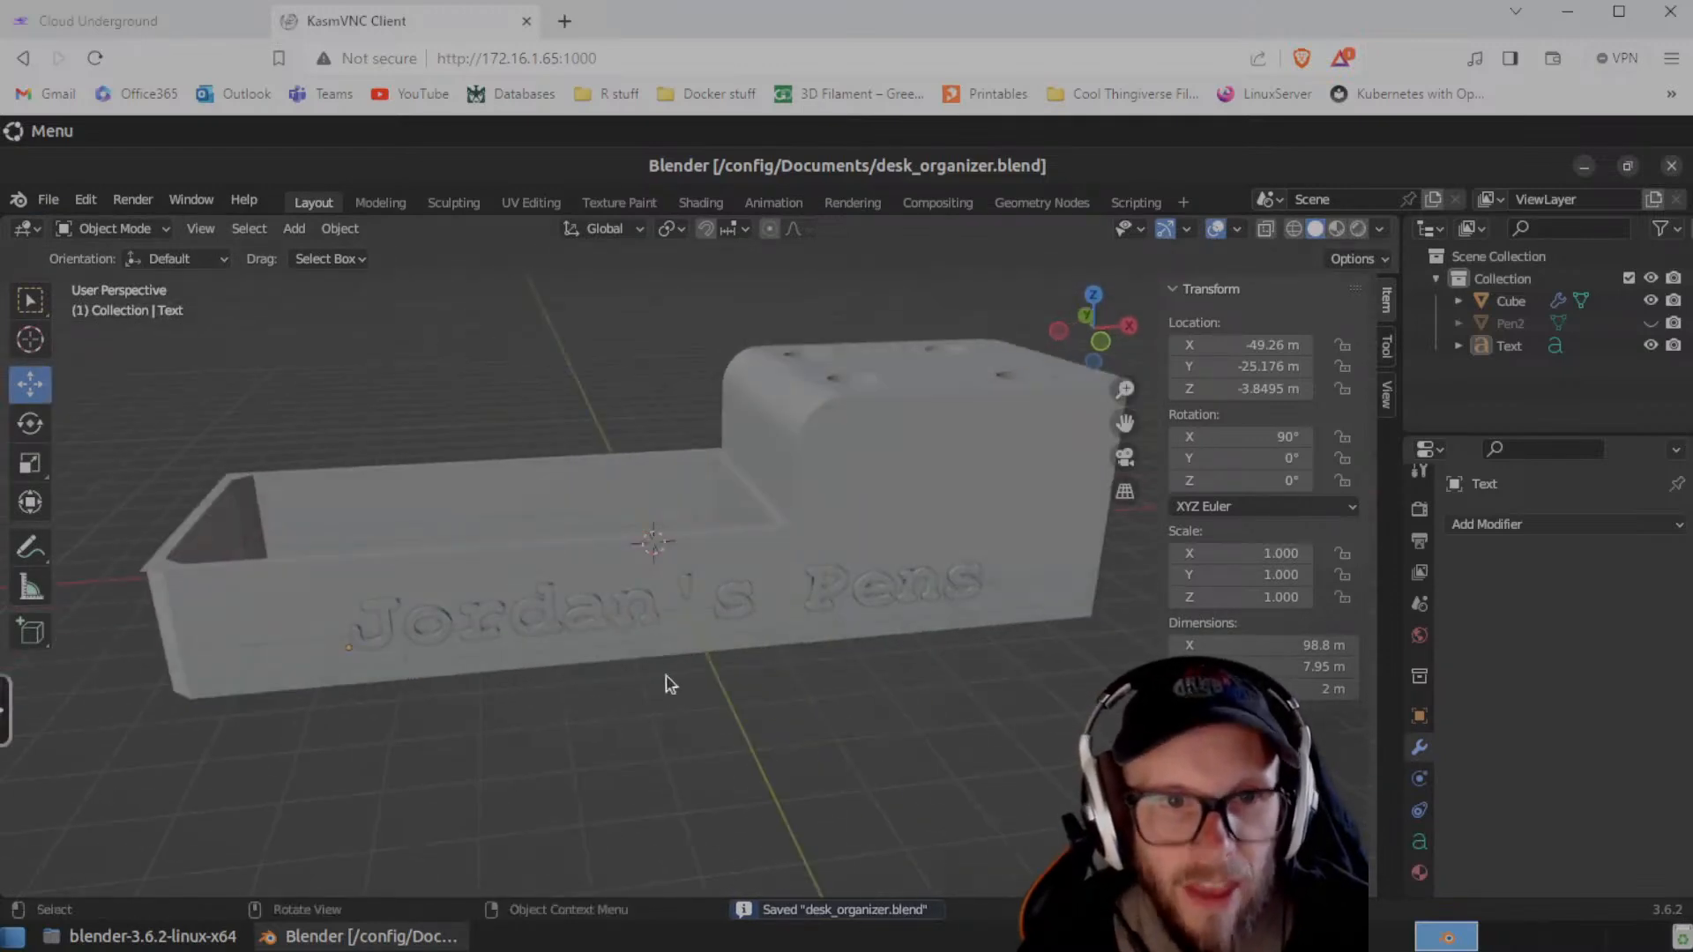
{"action": "scroll", "coordinate": [650, 653], "scroll_direction": "up", "scroll_amount": 5}
{"action": "left_click", "coordinate": [584, 631]}
{"action": "right_click", "coordinate": [582, 632]}
{"action": "scroll", "coordinate": [914, 775], "scroll_direction": "down", "scroll_amount": 2}
{"action": "left_click", "coordinate": [915, 774]}
{"action": "scroll", "coordinate": [917, 776], "scroll_direction": "down", "scroll_amount": 3}
{"action": "mouse_move", "coordinate": [900, 734]}
{"action": "middle_mouse_down"}
{"action": "mouse_move", "coordinate": [775, 743]}
{"action": "mouse_move", "coordinate": [877, 732]}
{"action": "mouse_move", "coordinate": [888, 704]}
{"action": "mouse_move", "coordinate": [892, 735]}
{"action": "middle_mouse_up"}
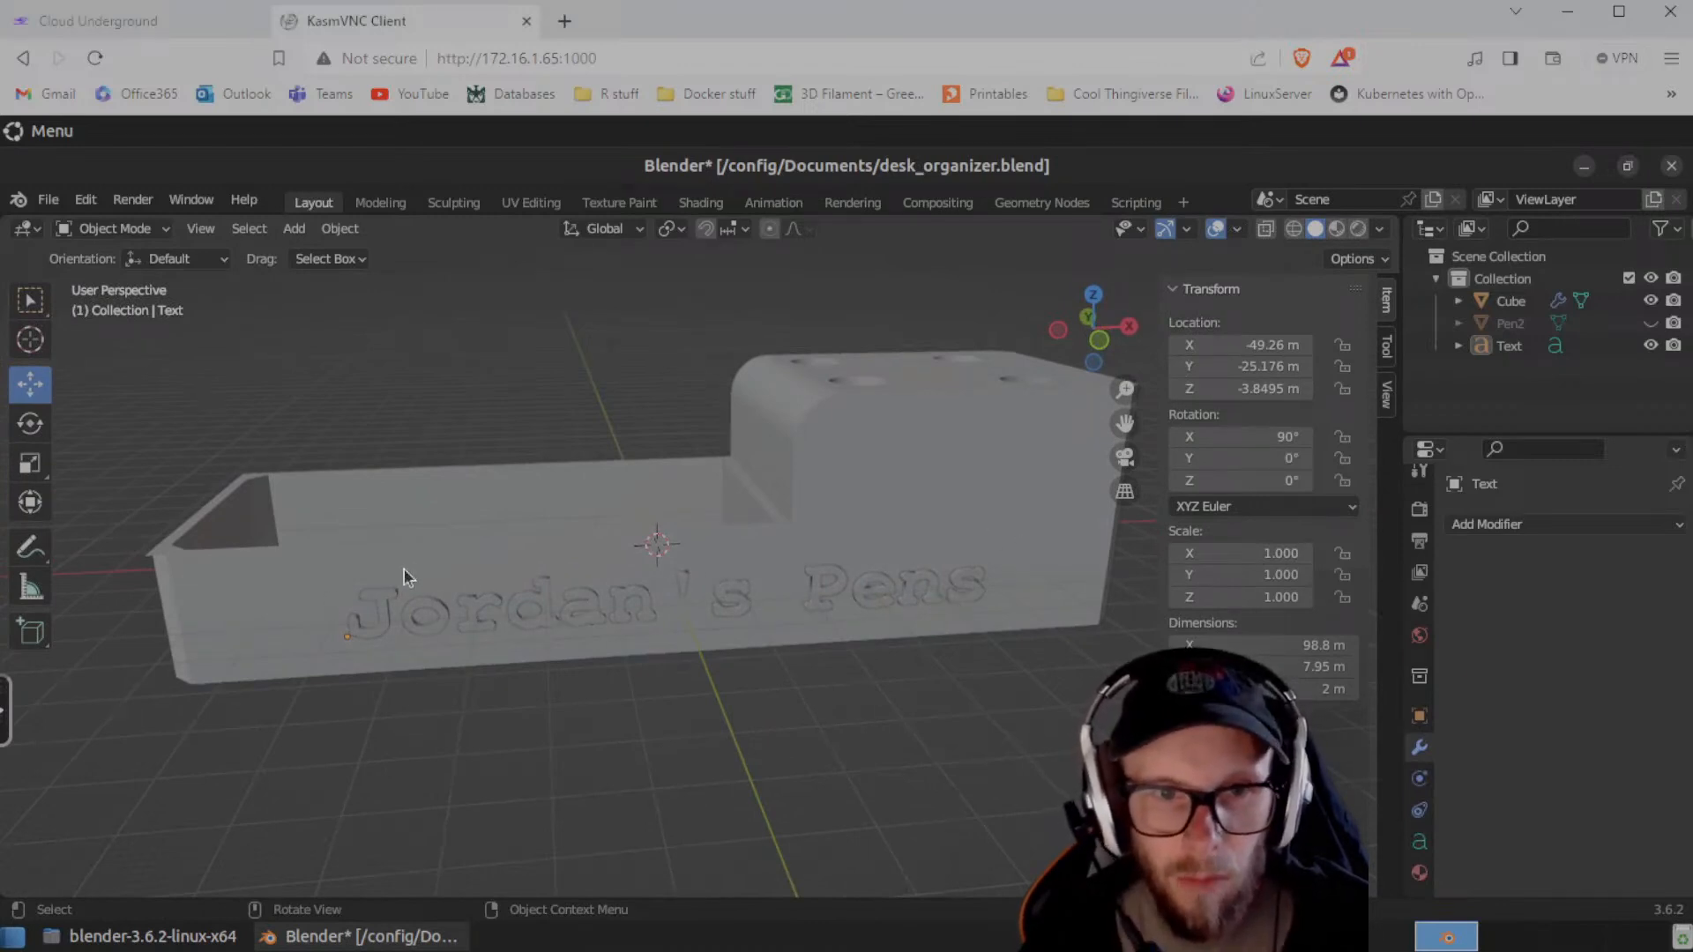
- Convert the front wall's text object to a mesh
{"action": "middle_click_drag", "start_coordinate": [771, 713], "coordinate": [661, 677]}
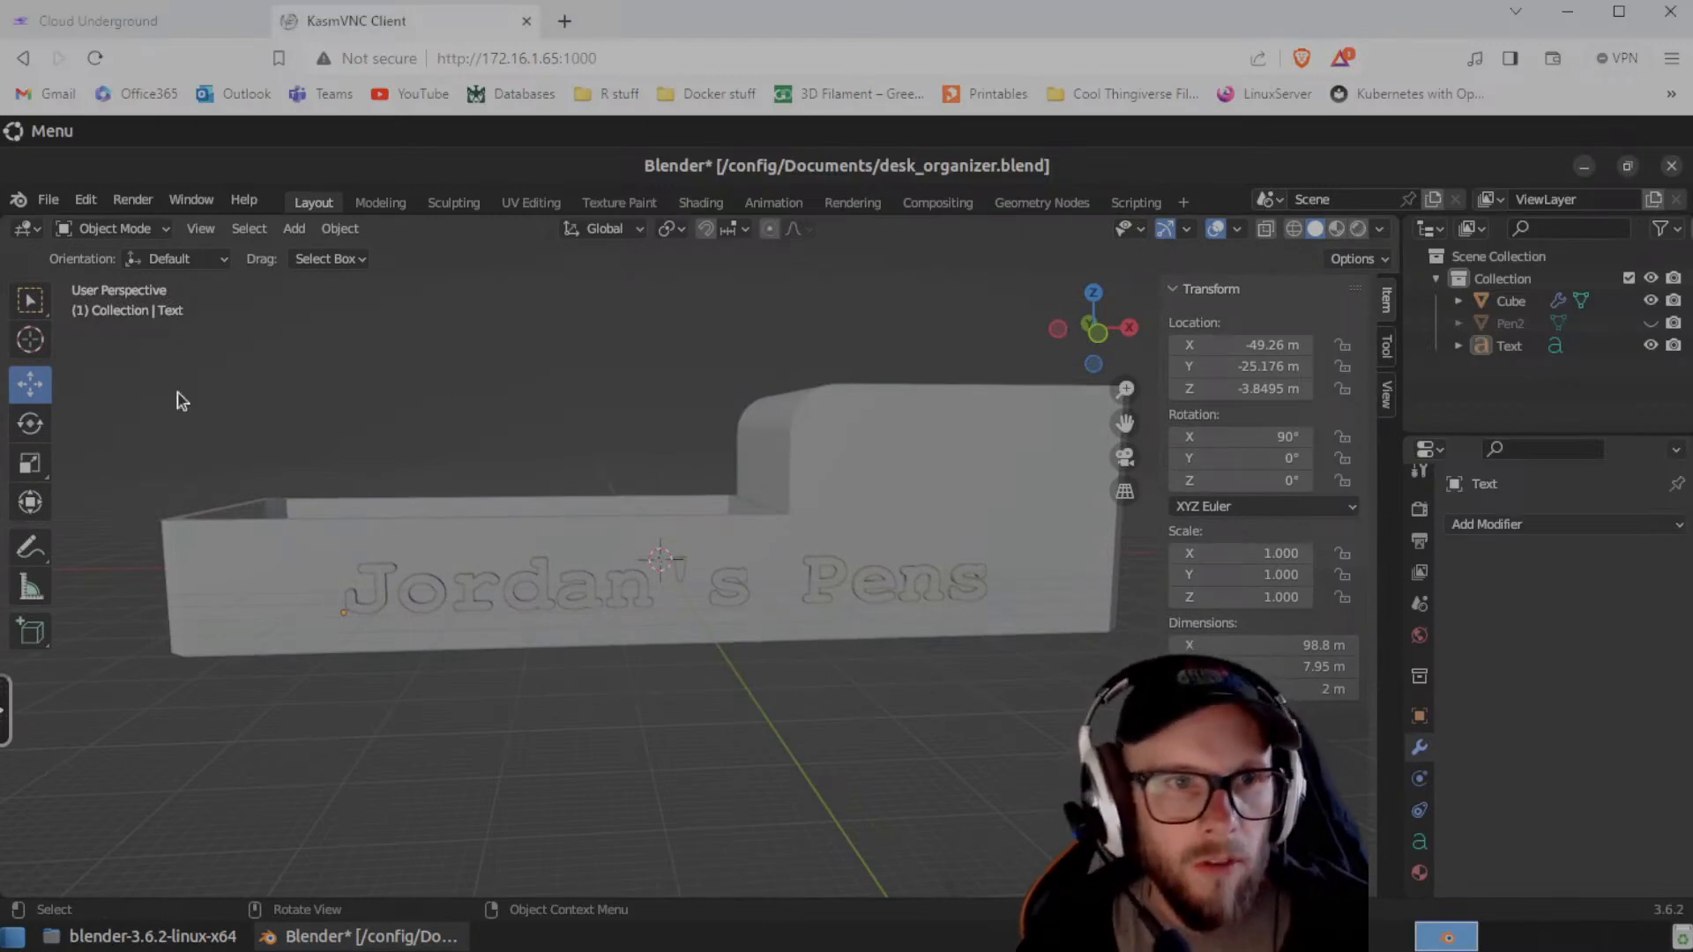
{"action": "middle_click_drag", "start_coordinate": [725, 738], "coordinate": [796, 767]}
{"action": "scroll", "coordinate": [788, 746], "scroll_direction": "up", "scroll_amount": 2}
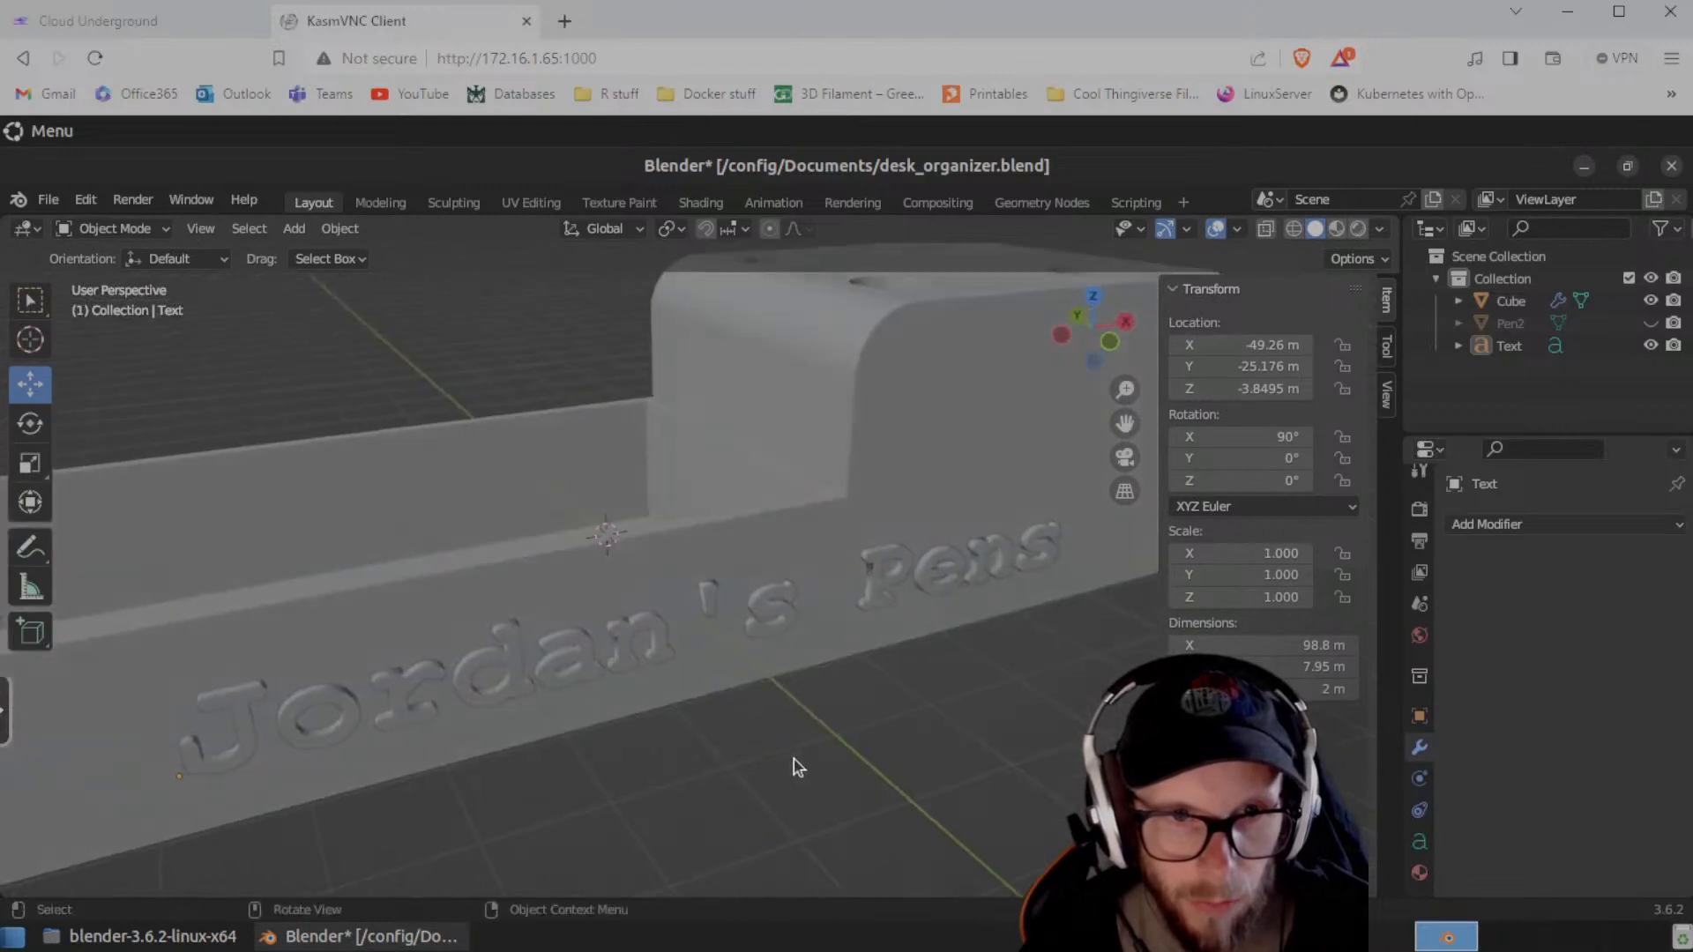
{"action": "left_click", "coordinate": [663, 637]}
{"action": "right_click", "coordinate": [662, 629]}
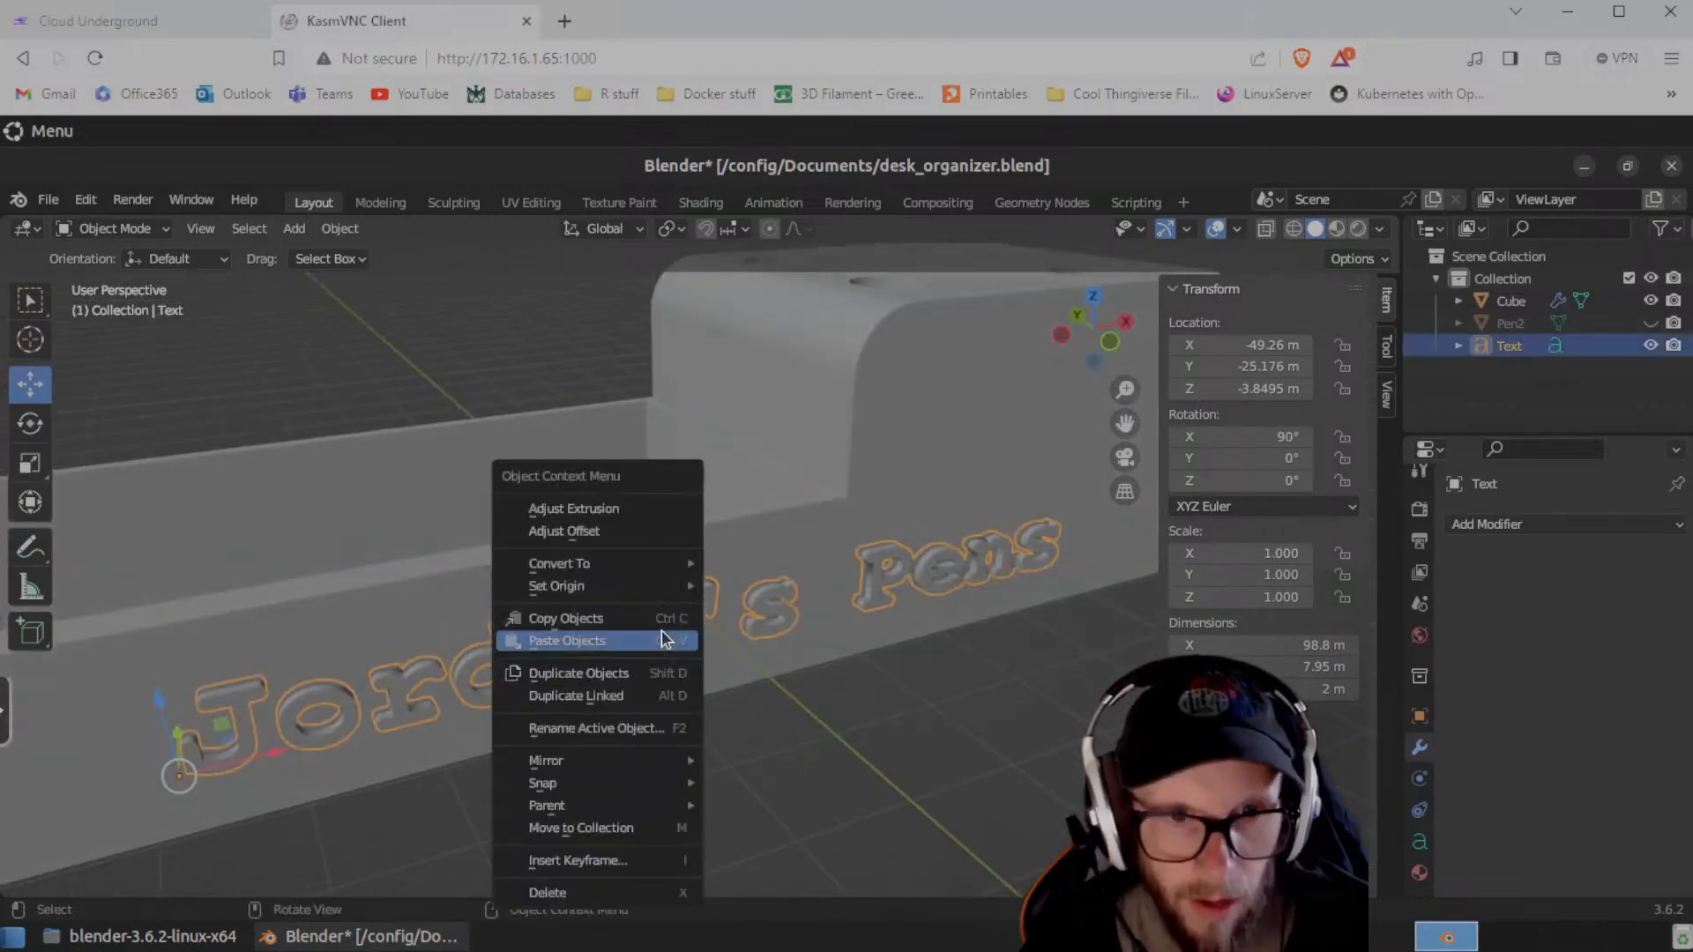
{"action": "right_click", "coordinate": [756, 608]}
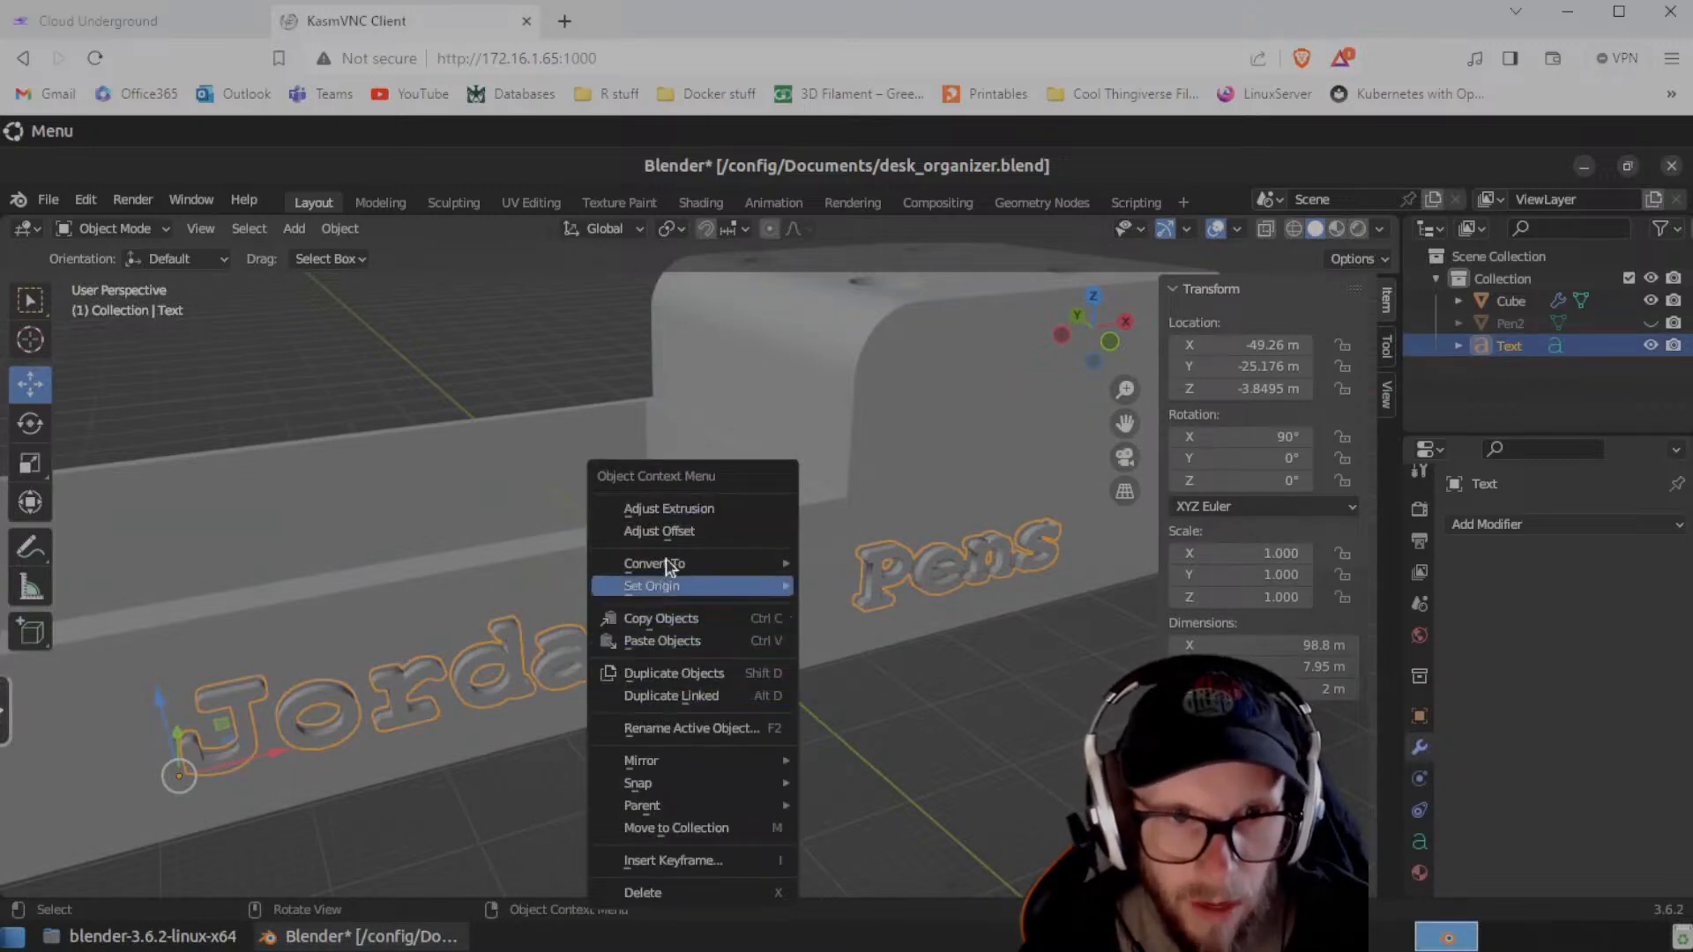
{"action": "mouse_move", "coordinate": [672, 565]}
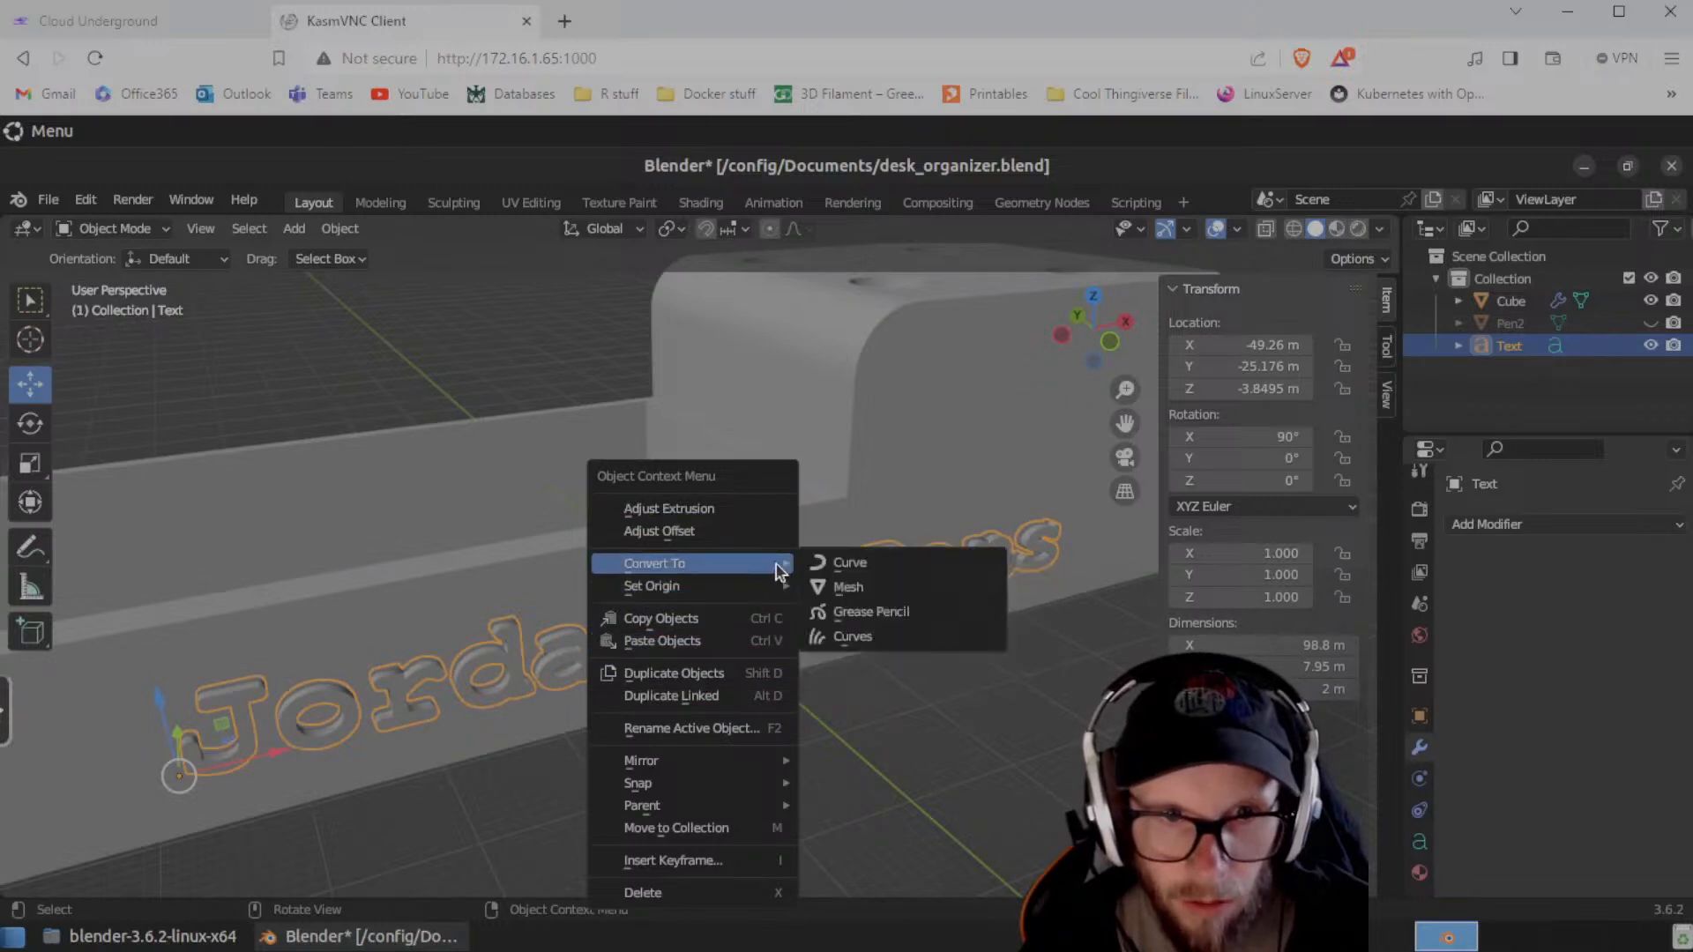
{"action": "left_click", "coordinate": [849, 587]}
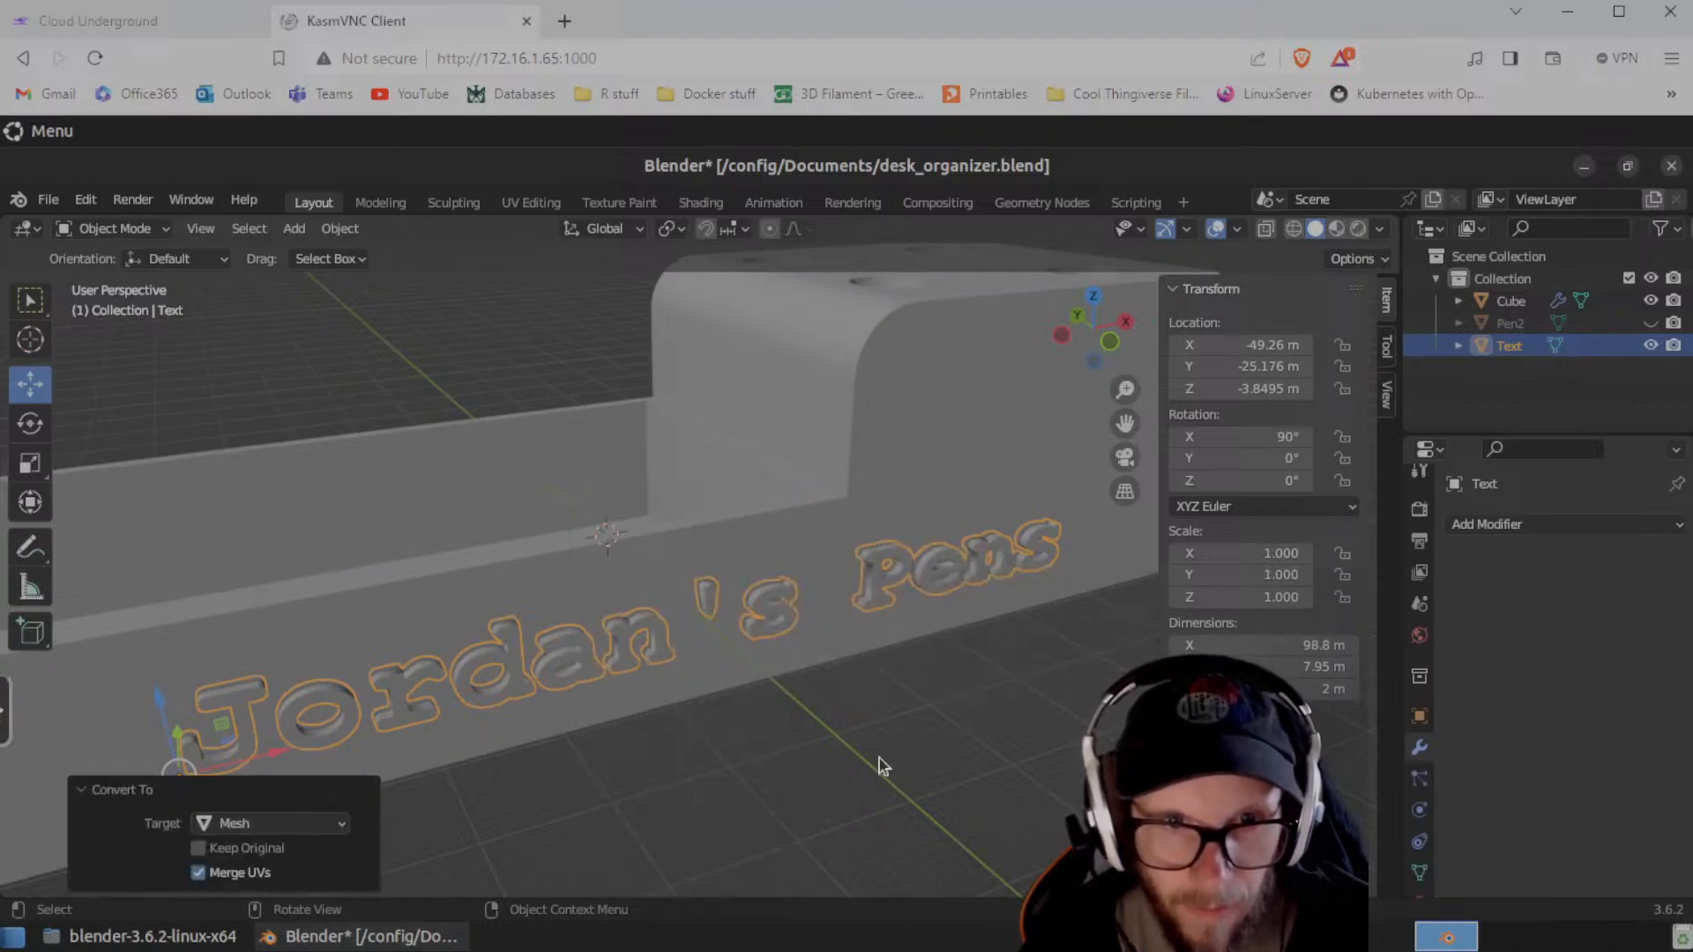
- Select the converted text mesh and switch it to Edit Mode
{"action": "left_click", "coordinate": [826, 732]}
{"action": "left_click", "coordinate": [769, 632]}
{"action": "middle_click_drag", "start_coordinate": [820, 713], "coordinate": [816, 783]}
{"action": "left_click", "coordinate": [110, 231]}
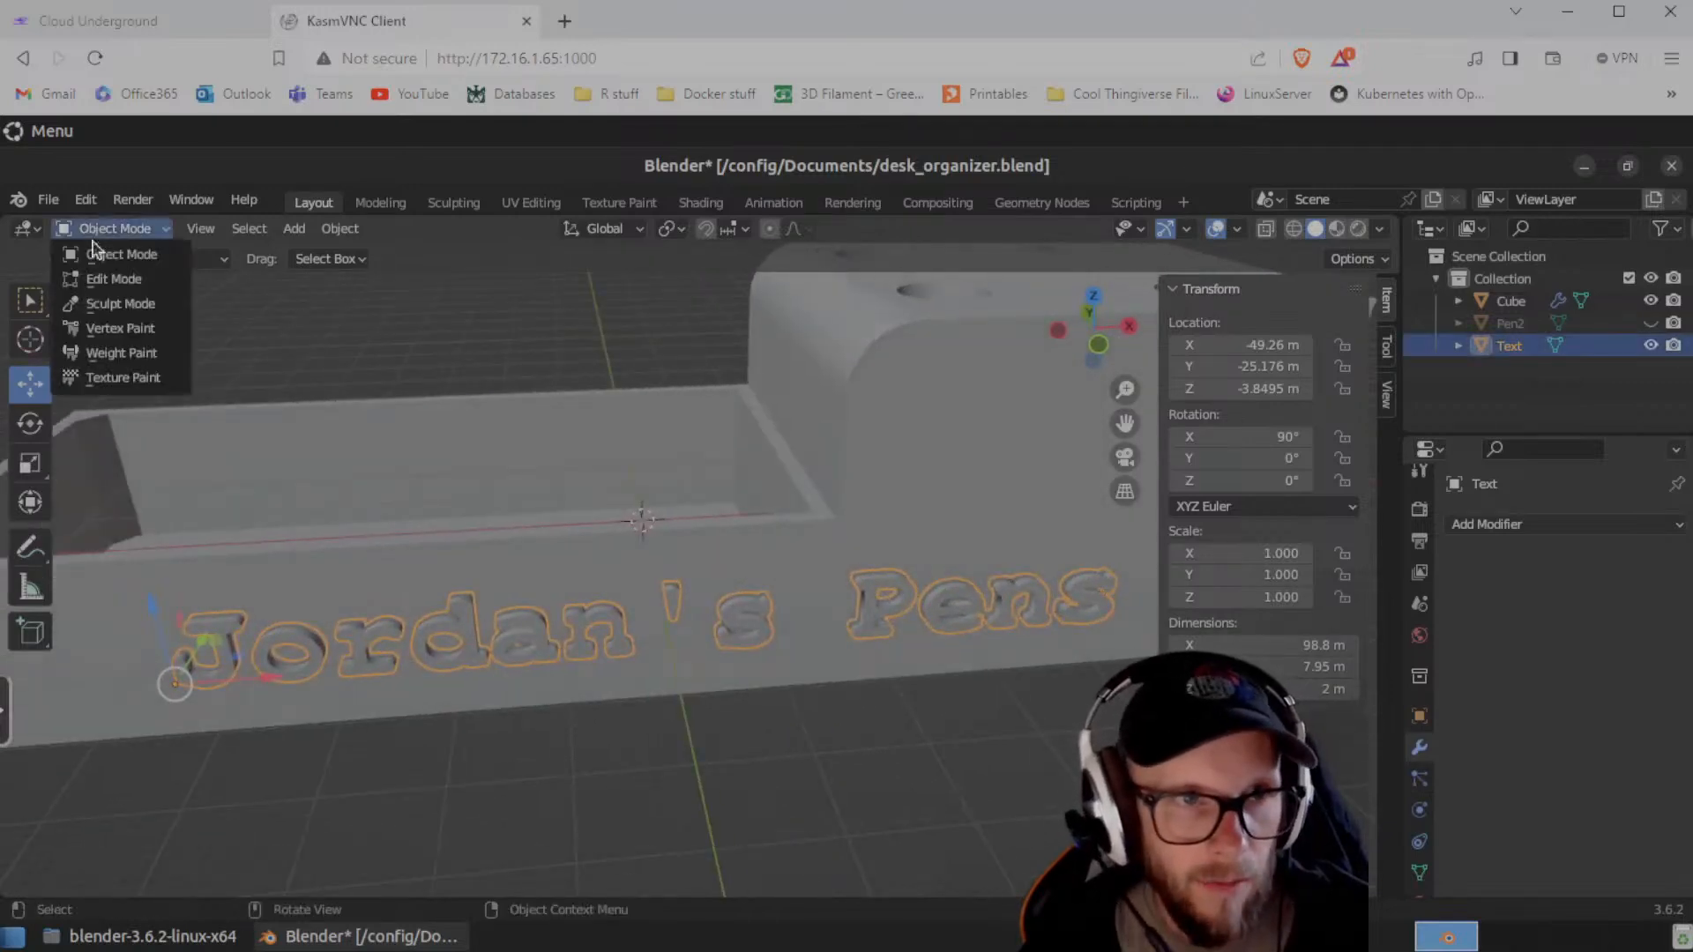
{"action": "left_click", "coordinate": [113, 280]}
- Inspect the text mesh's vertices in Edit Mode from several angles and return to Object Mode
{"action": "middle_click_drag", "start_coordinate": [651, 813], "coordinate": [229, 341]}
{"action": "left_click", "coordinate": [189, 229]}
{"action": "middle_click_drag", "start_coordinate": [873, 873], "coordinate": [718, 744]}
{"action": "left_click", "coordinate": [609, 664]}
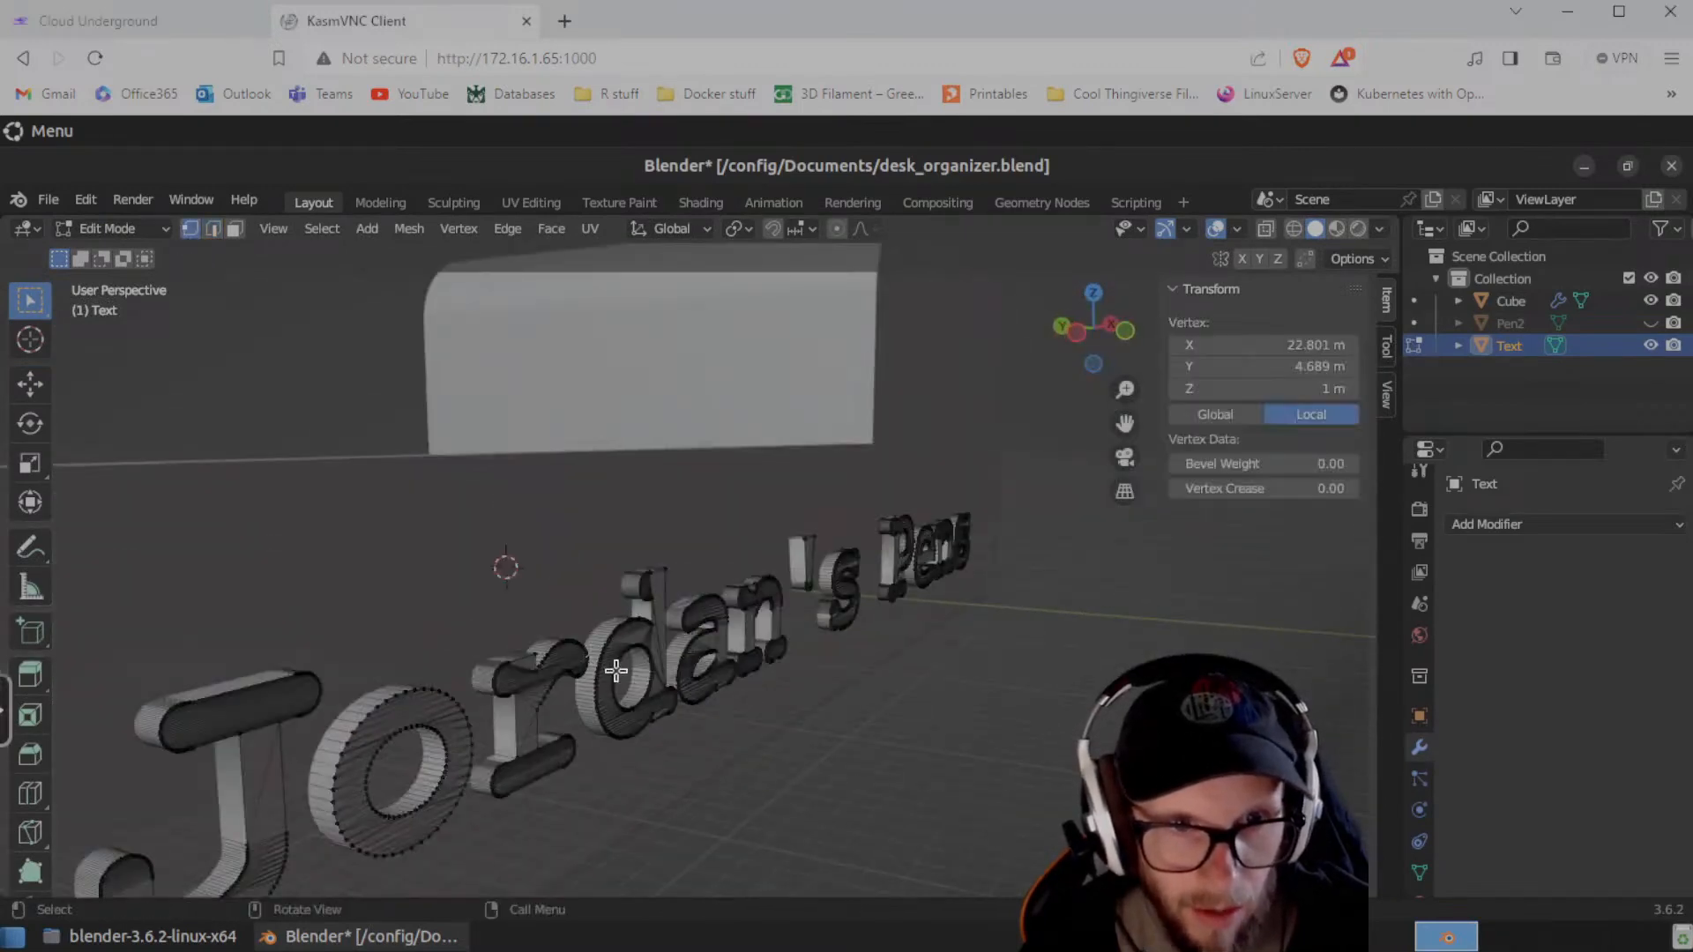
{"action": "middle_click_drag", "start_coordinate": [760, 799], "coordinate": [970, 802]}
{"action": "left_click", "coordinate": [106, 229]}
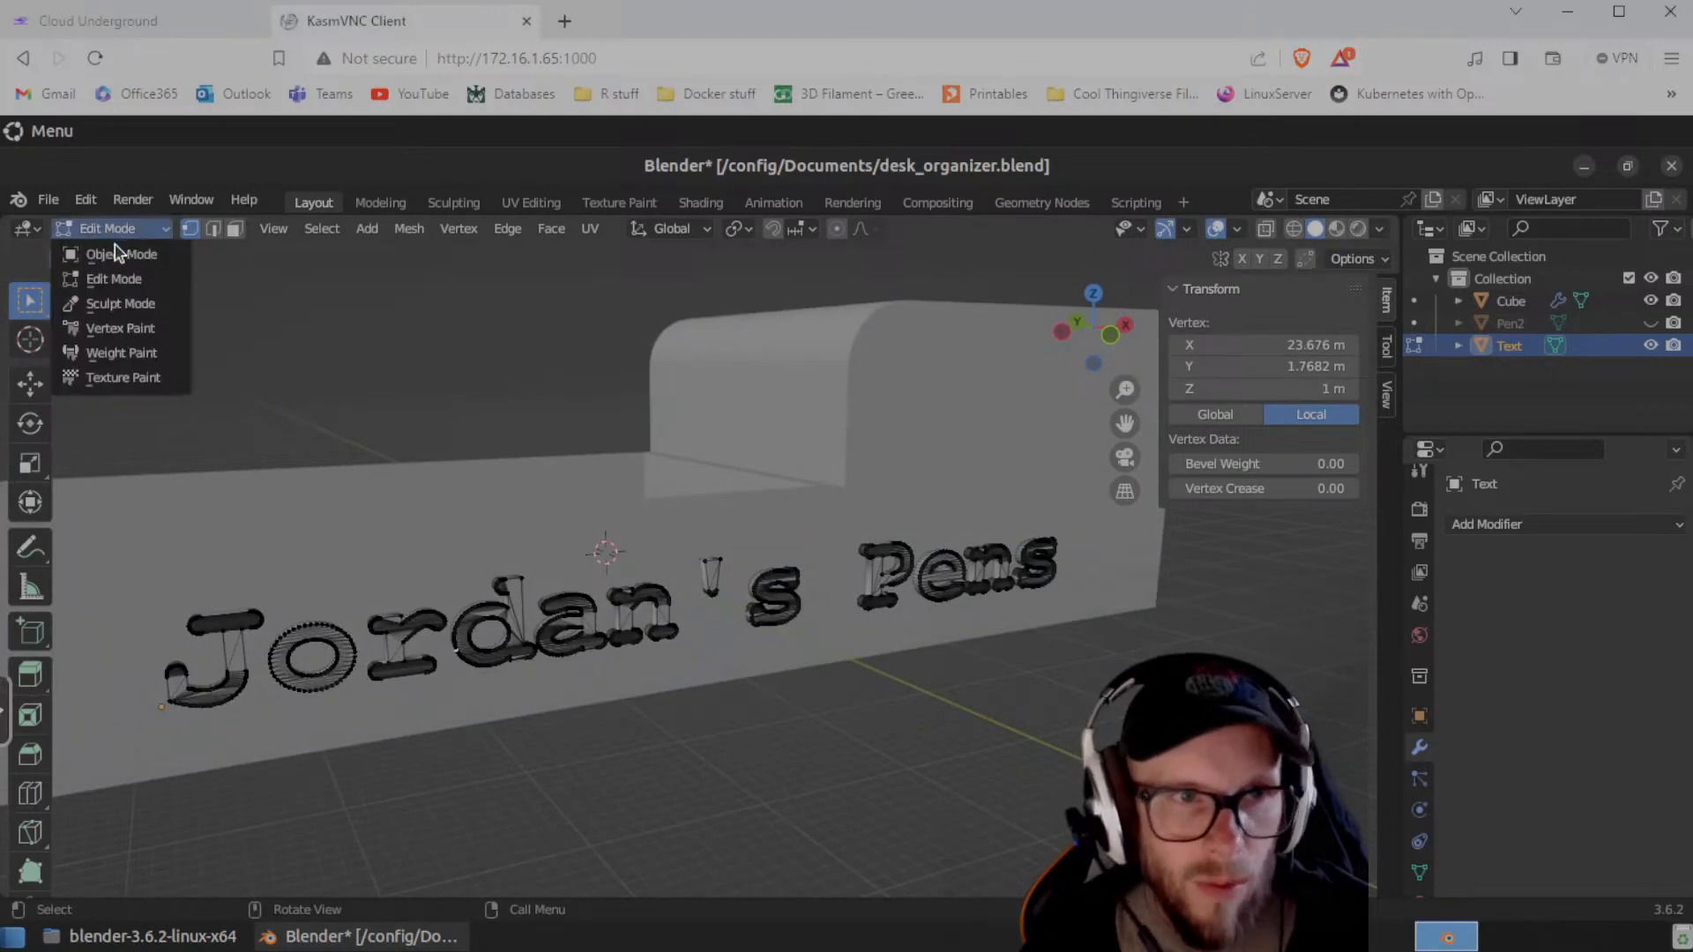
{"action": "left_click", "coordinate": [115, 234]}
{"action": "middle_click_drag", "start_coordinate": [728, 684], "coordinate": [729, 696]}
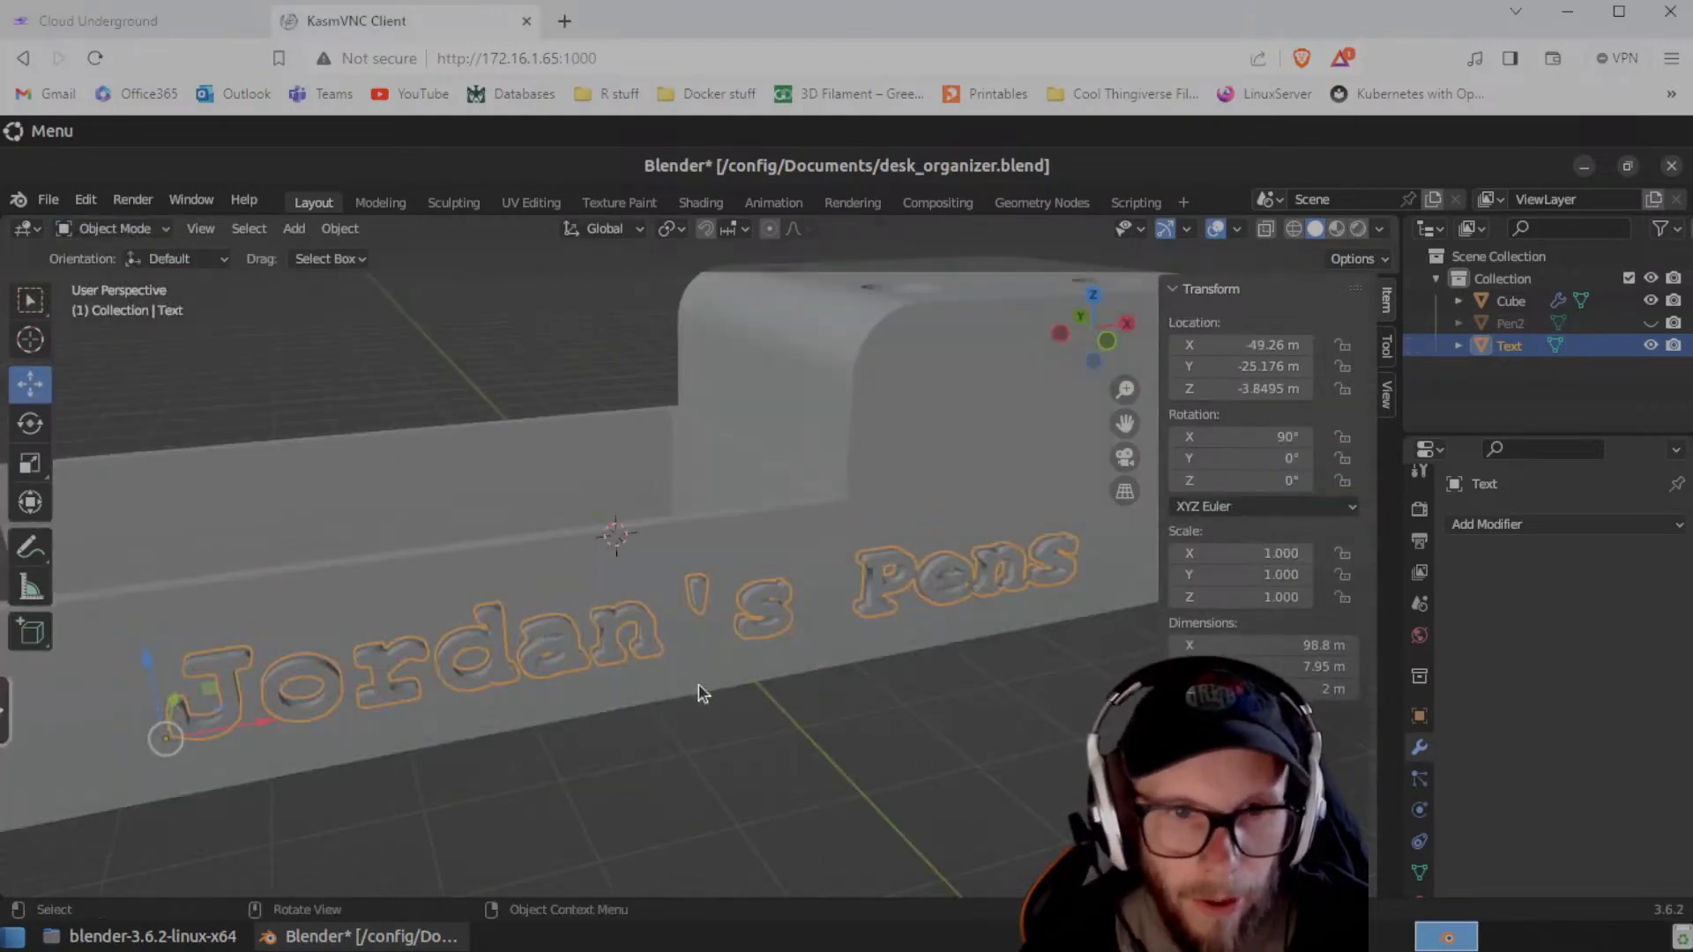
- Give the organizer body a Boolean modifier with Text as its operand object
{"action": "left_click", "coordinate": [724, 665]}
{"action": "scroll", "coordinate": [899, 750], "scroll_direction": "down", "scroll_amount": 5}
{"action": "scroll", "coordinate": [891, 688], "scroll_direction": "up", "scroll_amount": 5}
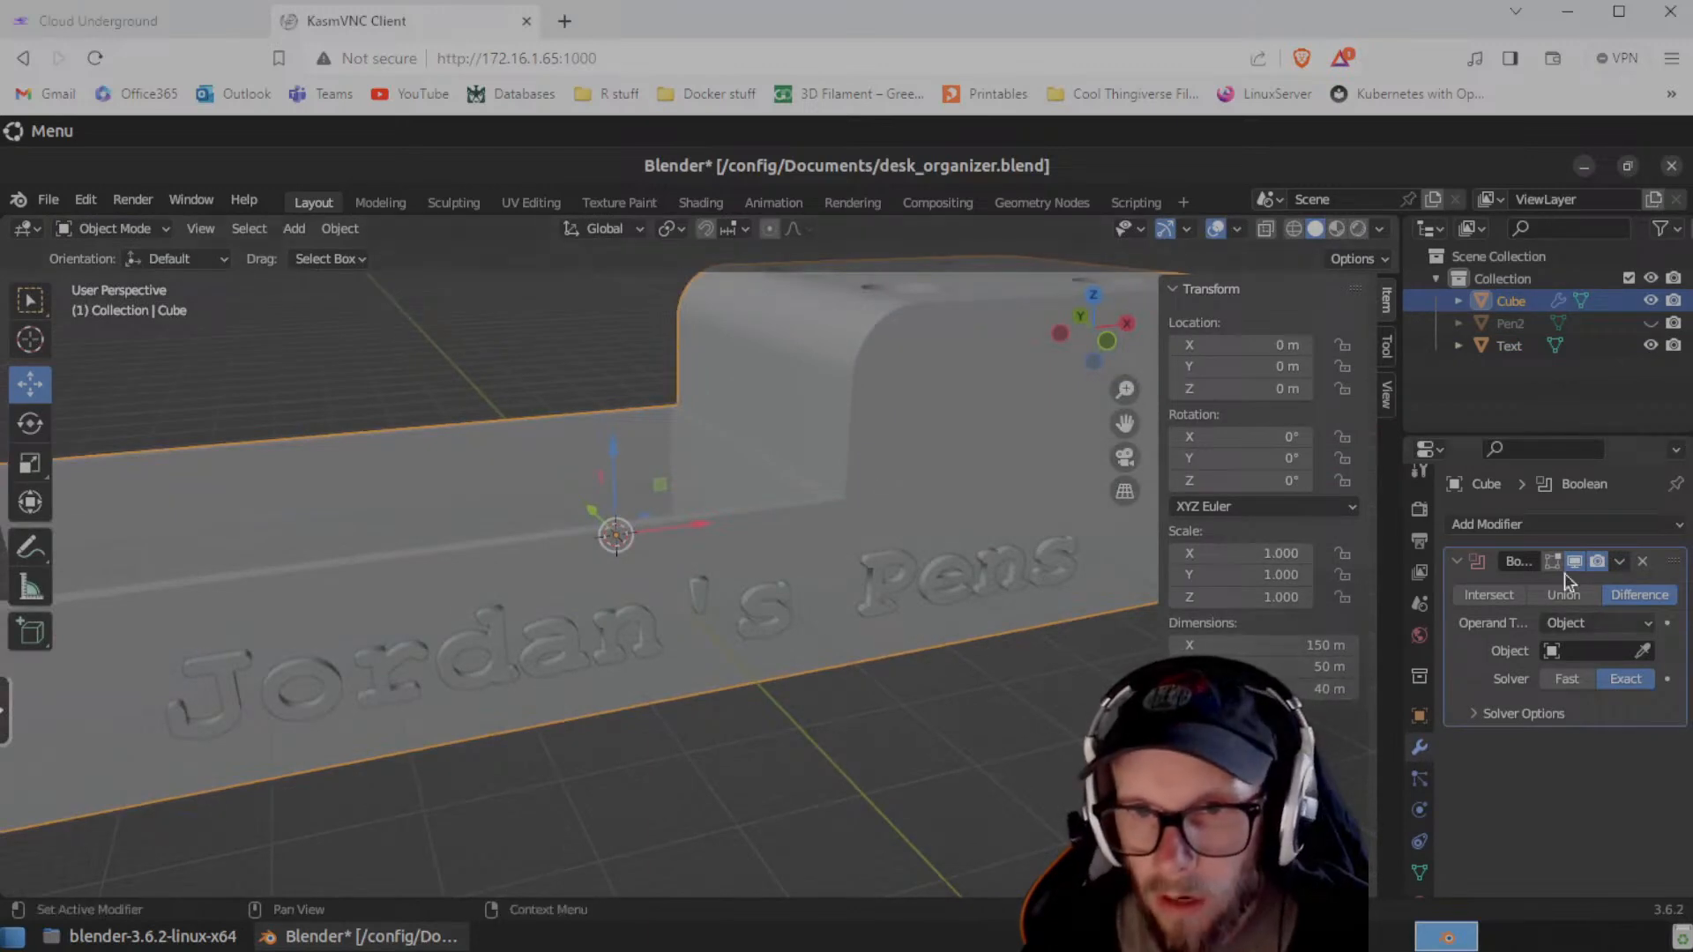
{"action": "left_click", "coordinate": [1579, 650]}
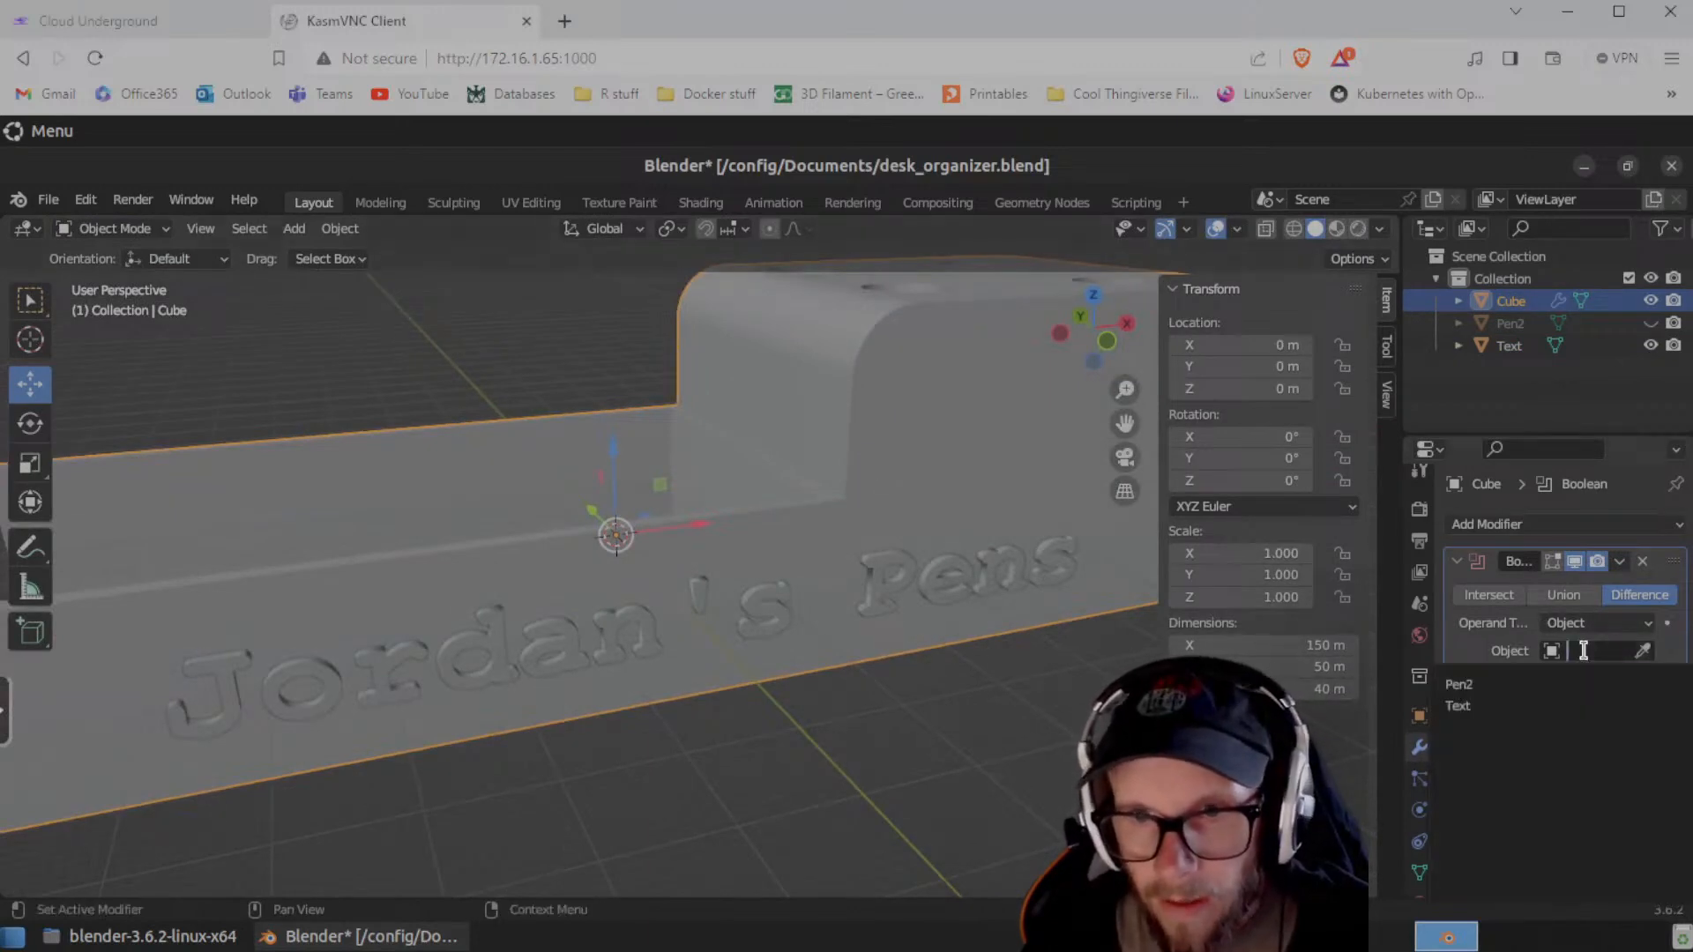
{"action": "left_click", "coordinate": [1467, 709]}
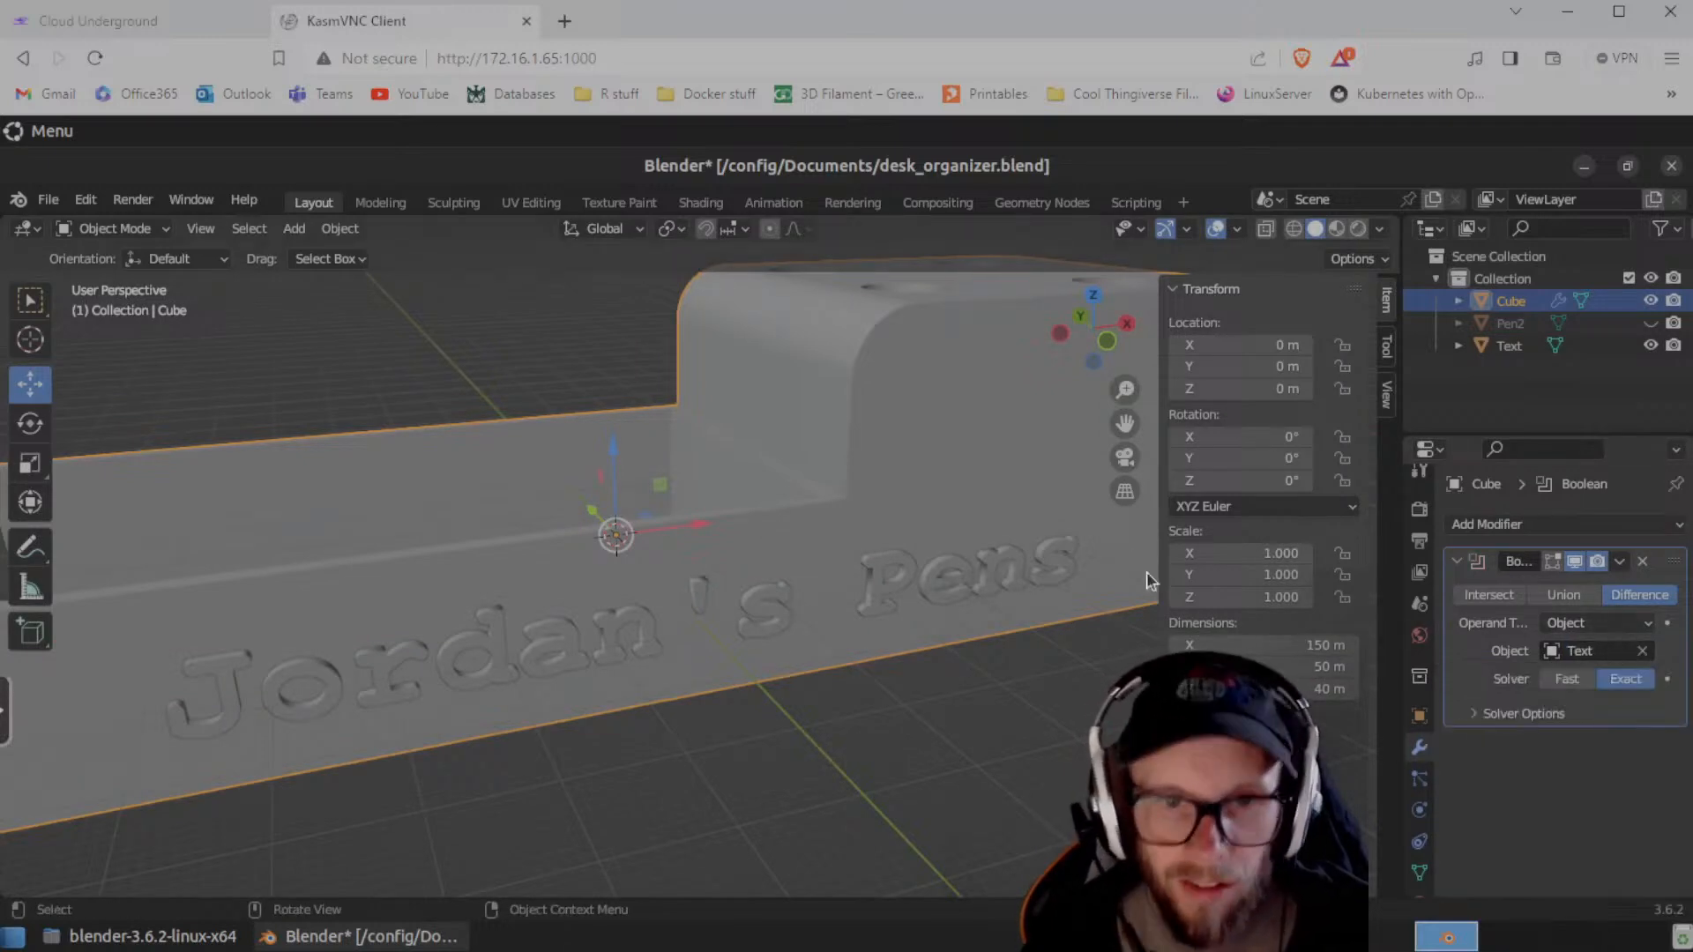
- Set the body's Boolean operation to Union and apply the modifier
{"action": "left_click", "coordinate": [1621, 562]}
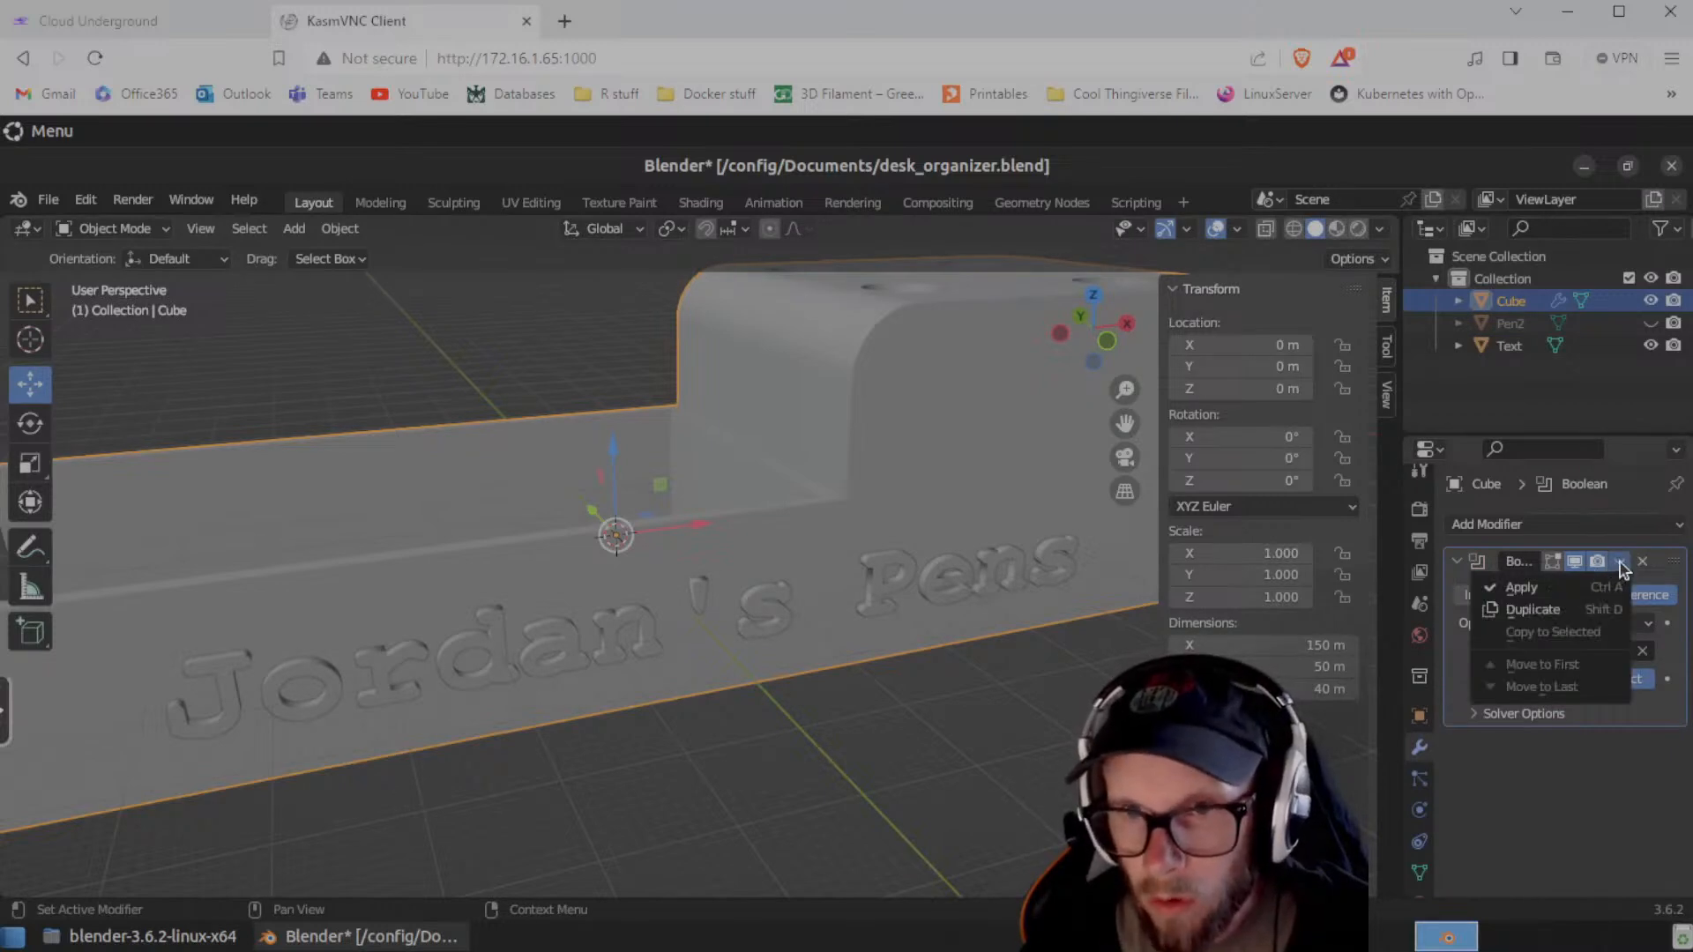
{"action": "left_click", "coordinate": [1621, 565]}
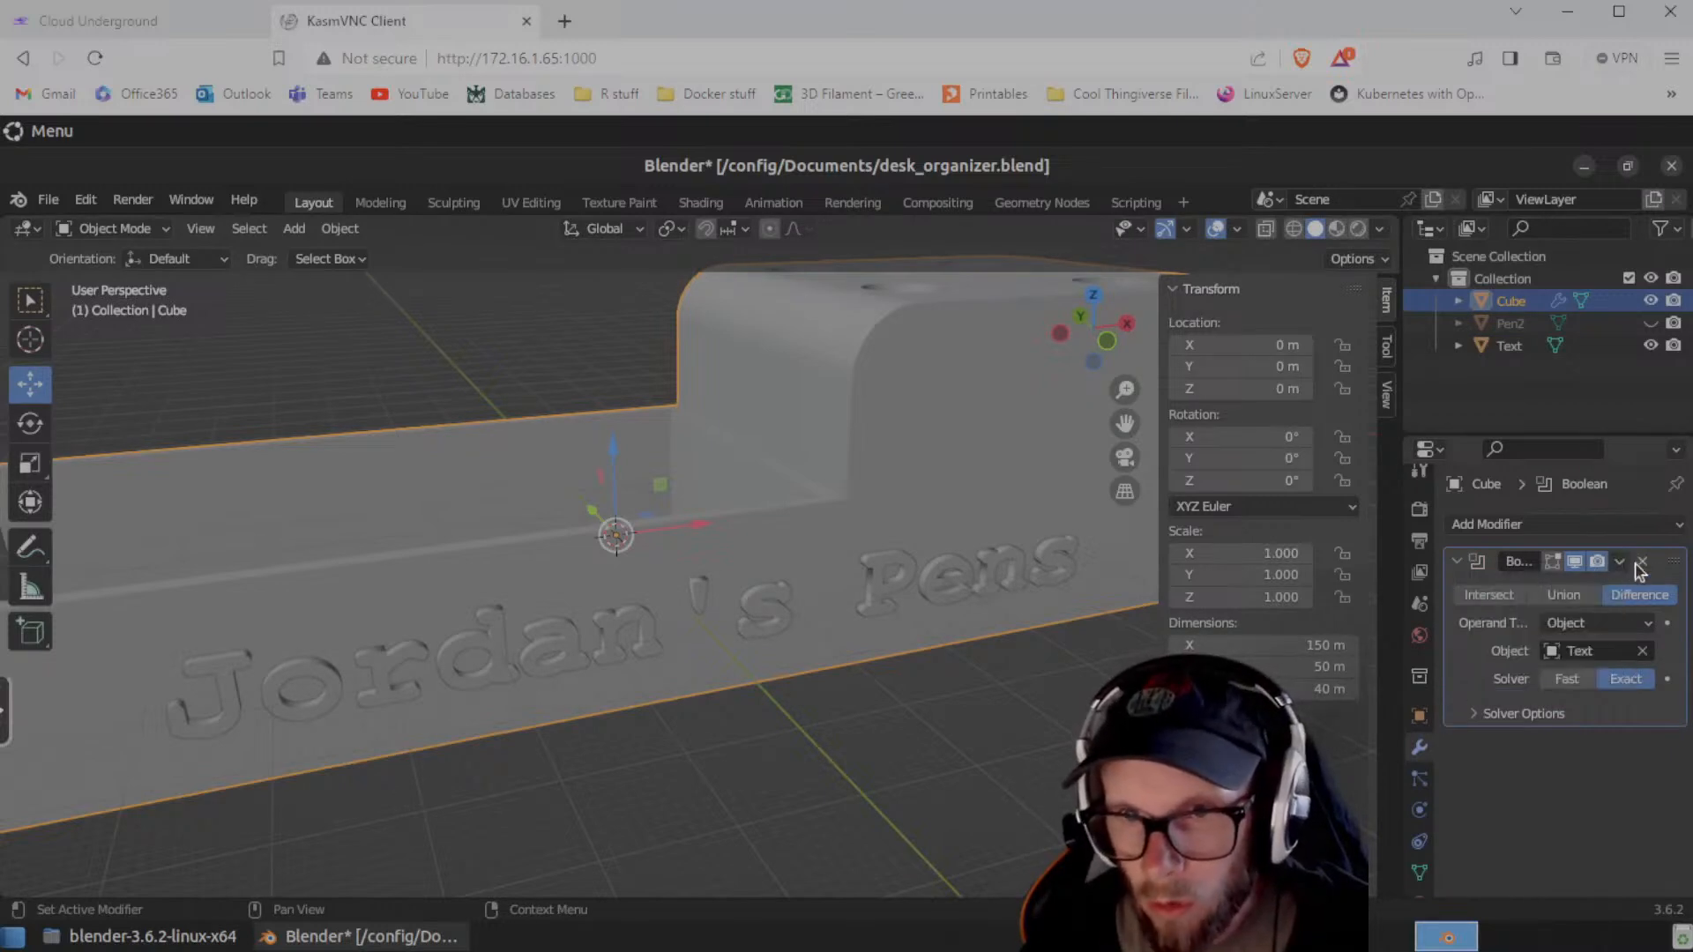
{"action": "left_click", "coordinate": [1566, 597]}
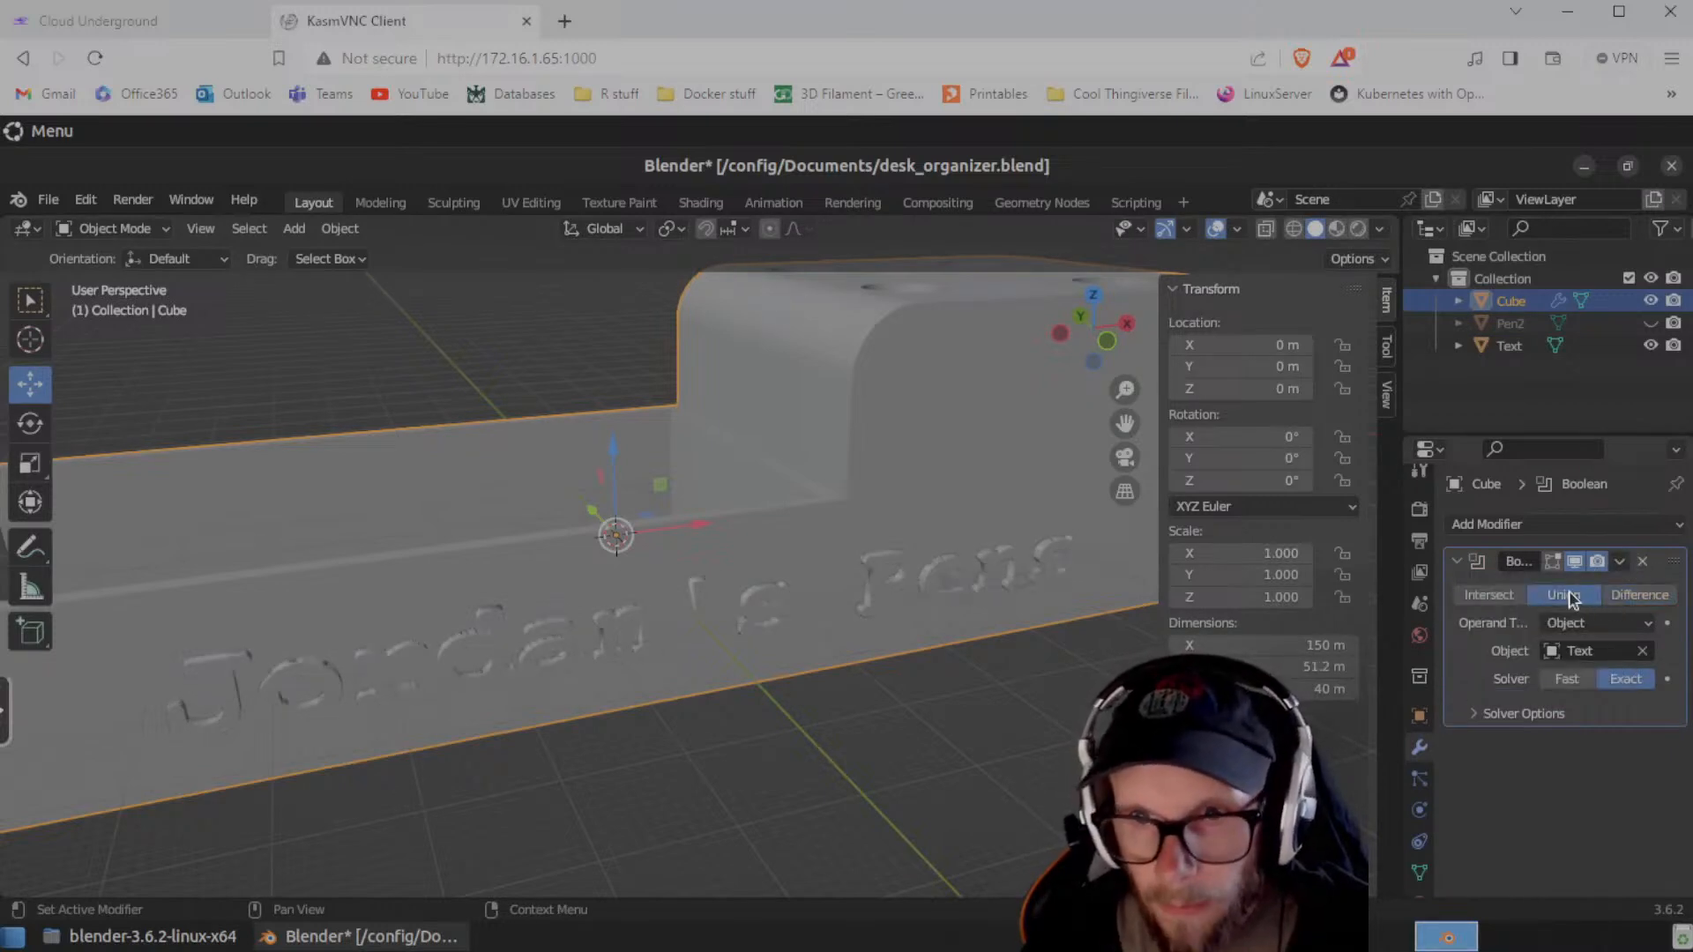
{"action": "left_click", "coordinate": [1620, 563]}
{"action": "left_click", "coordinate": [1521, 587]}
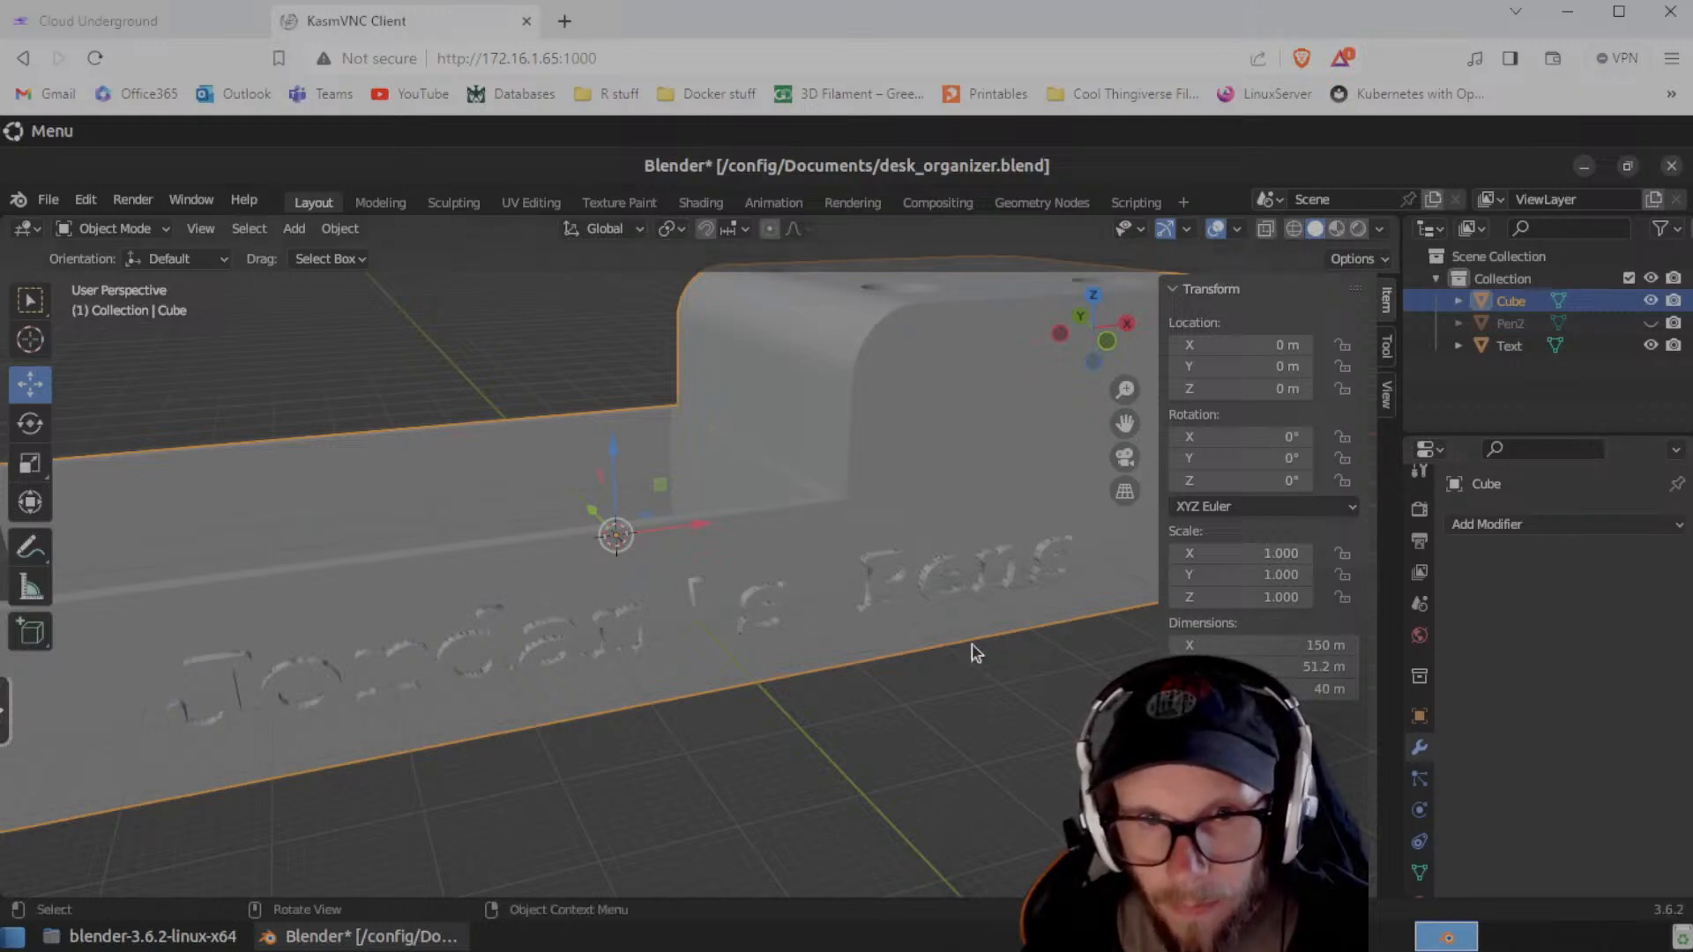
- Delete the separate text object and check the merged letters on the organizer body
{"action": "left_click", "coordinate": [876, 596]}
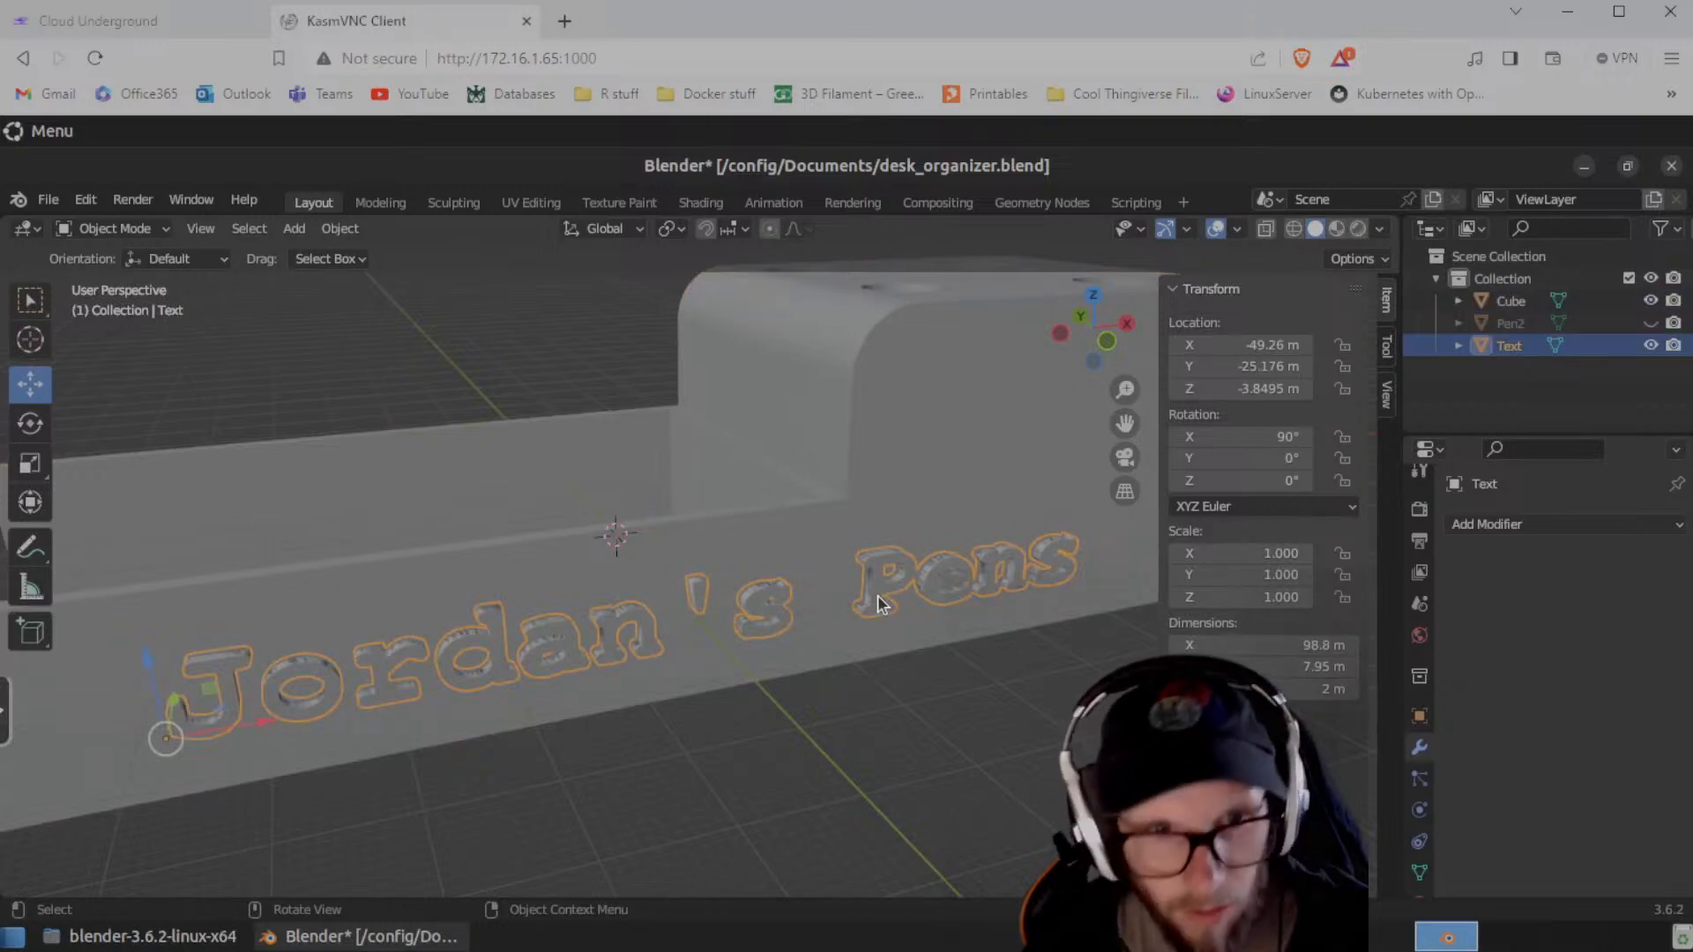
{"action": "key", "text": "Delete"}
{"action": "middle_click_drag", "start_coordinate": [884, 727], "coordinate": [944, 707]}
{"action": "left_click", "coordinate": [799, 662]}
{"action": "middle_click_drag", "start_coordinate": [799, 672], "coordinate": [254, 755]}
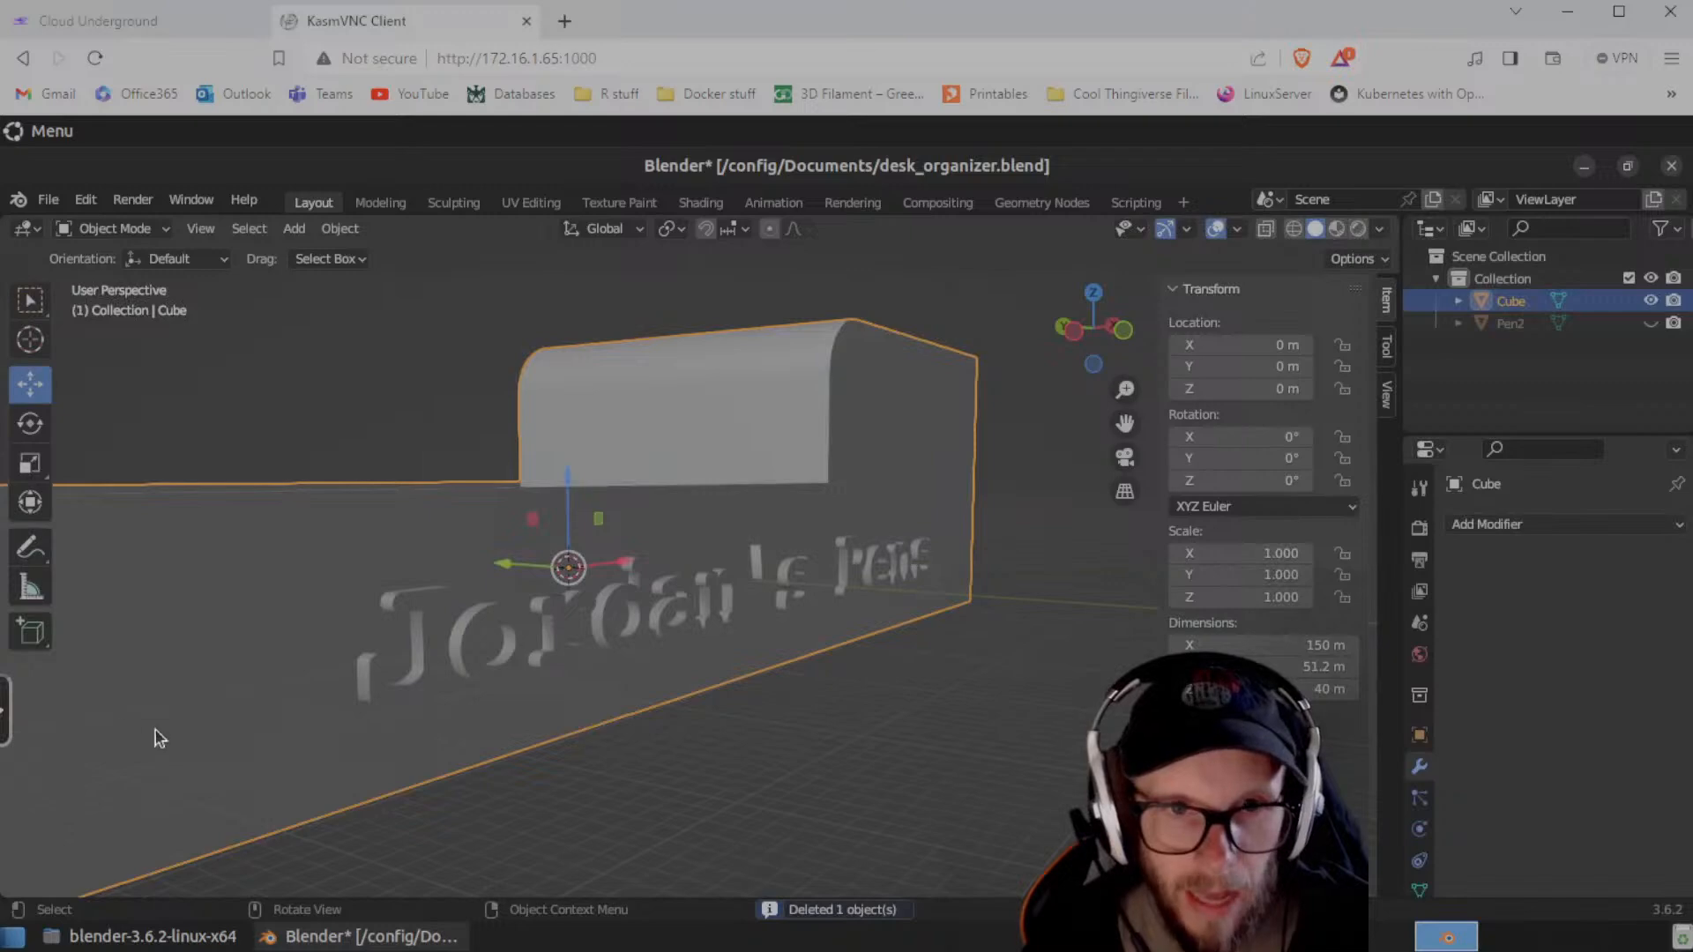
{"action": "middle_click_drag", "start_coordinate": [1090, 688], "coordinate": [606, 649]}
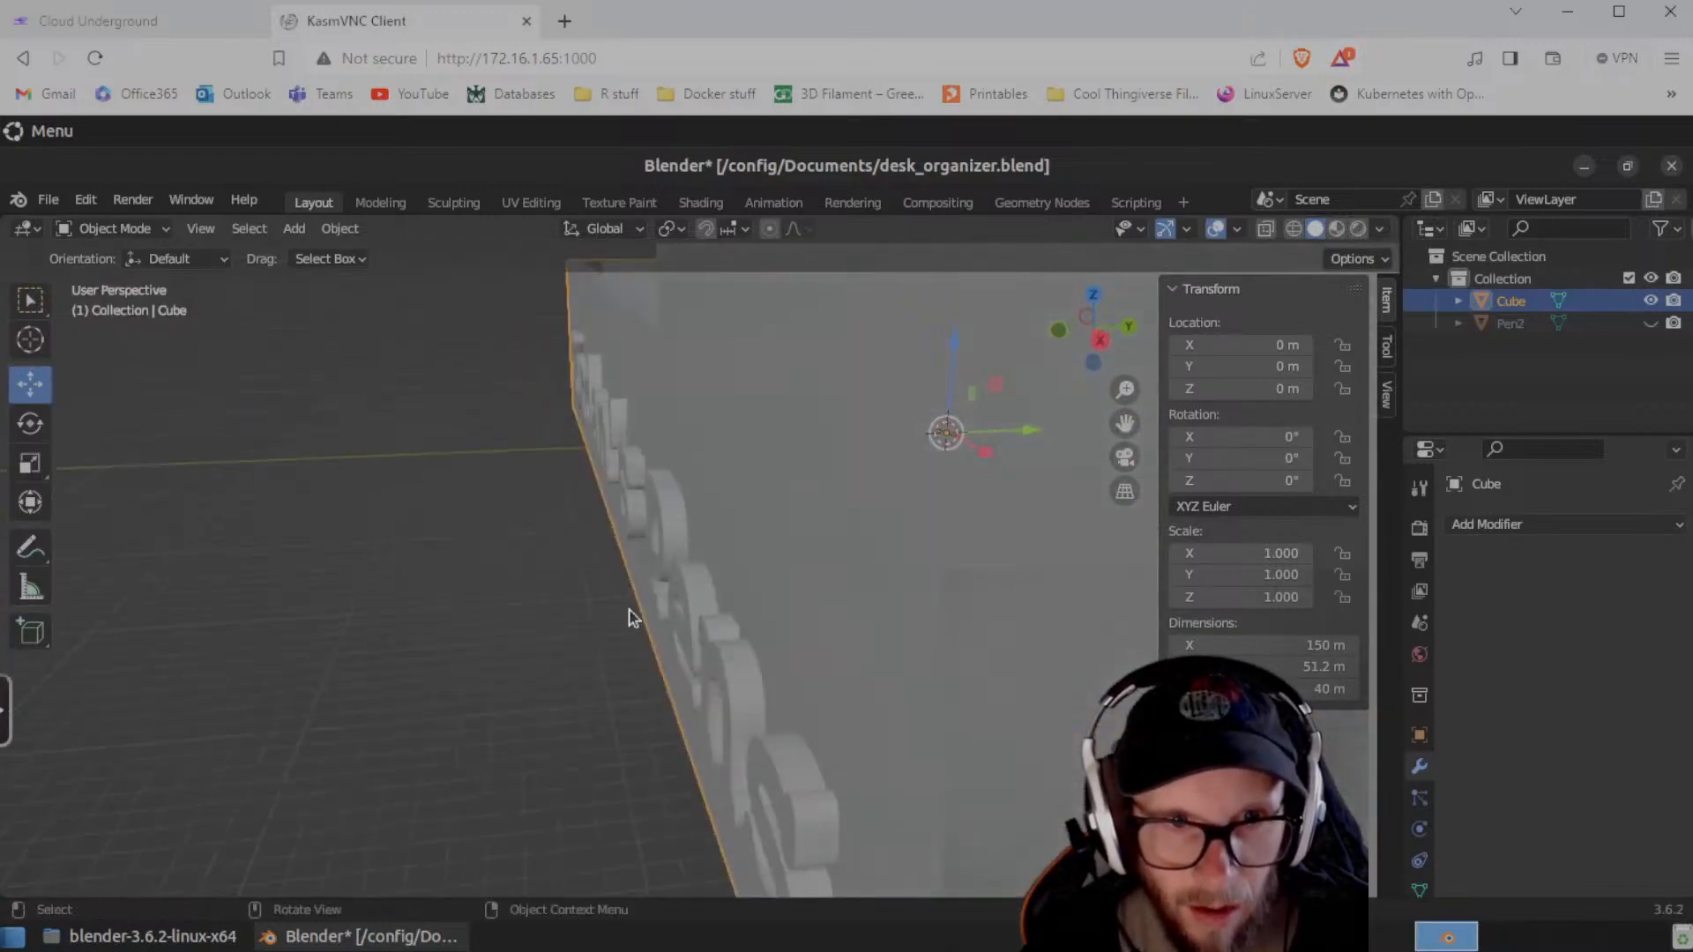
{"action": "middle_click_drag", "start_coordinate": [505, 638], "coordinate": [794, 670]}
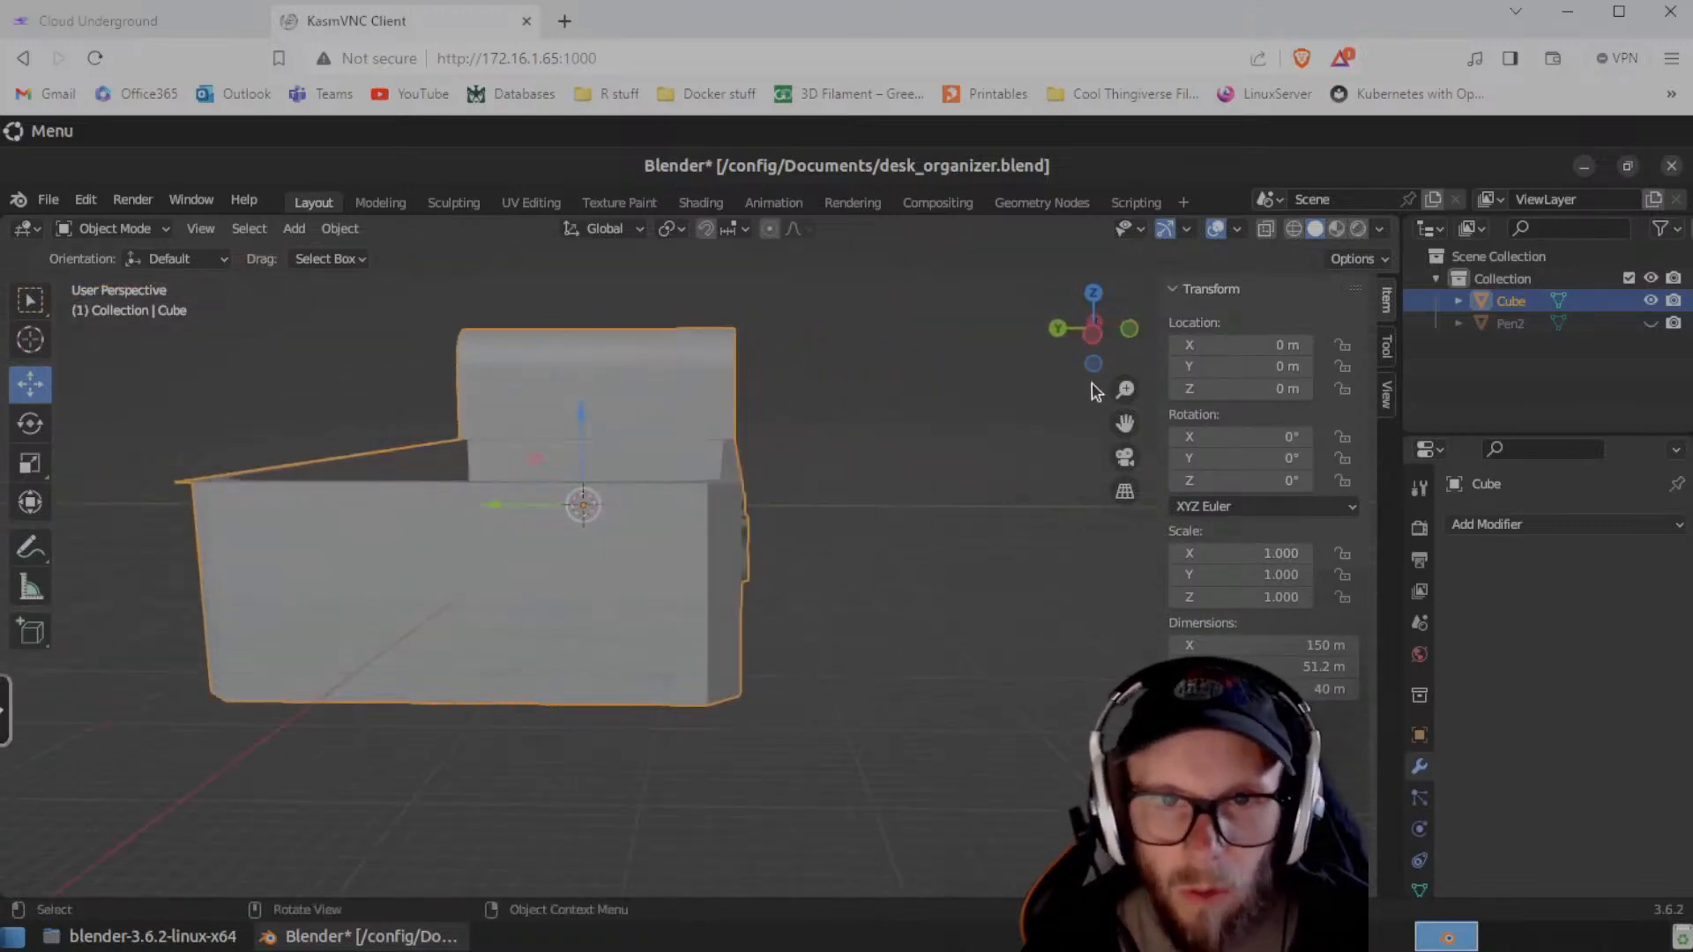
- Box-select the outer vertices of the raised letters in Edit Mode, using a wireframe side view
{"action": "left_click", "coordinate": [1095, 344]}
{"action": "scroll", "coordinate": [939, 526], "scroll_direction": "up", "scroll_amount": 8}
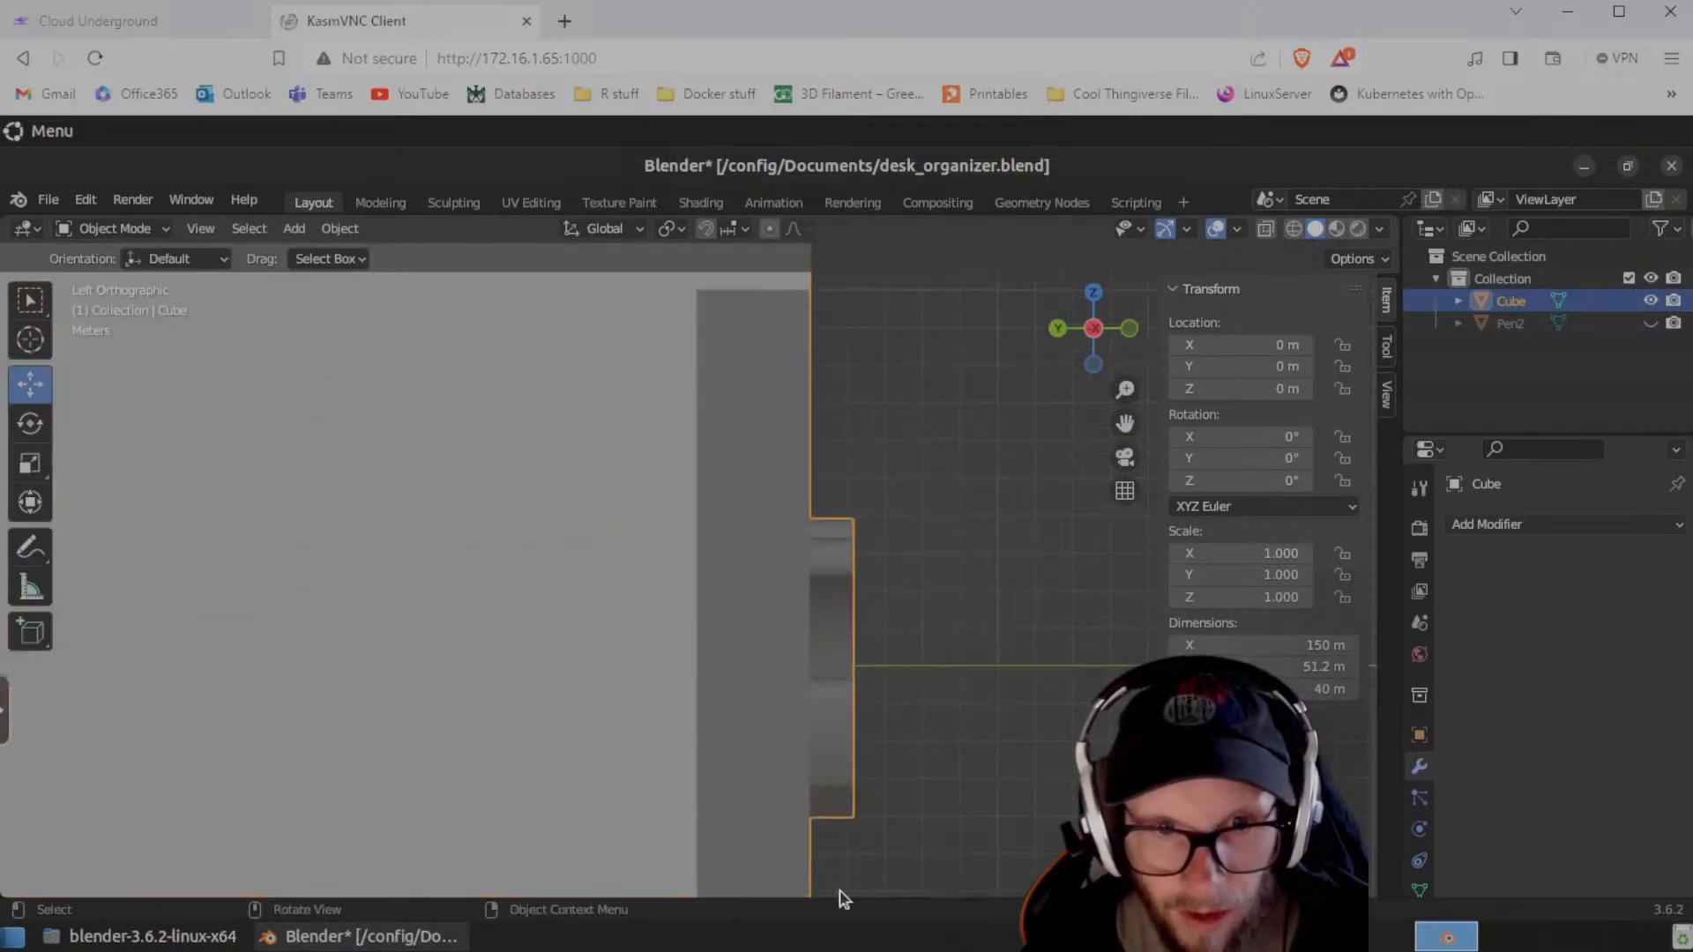
{"action": "left_click", "coordinate": [1294, 230]}
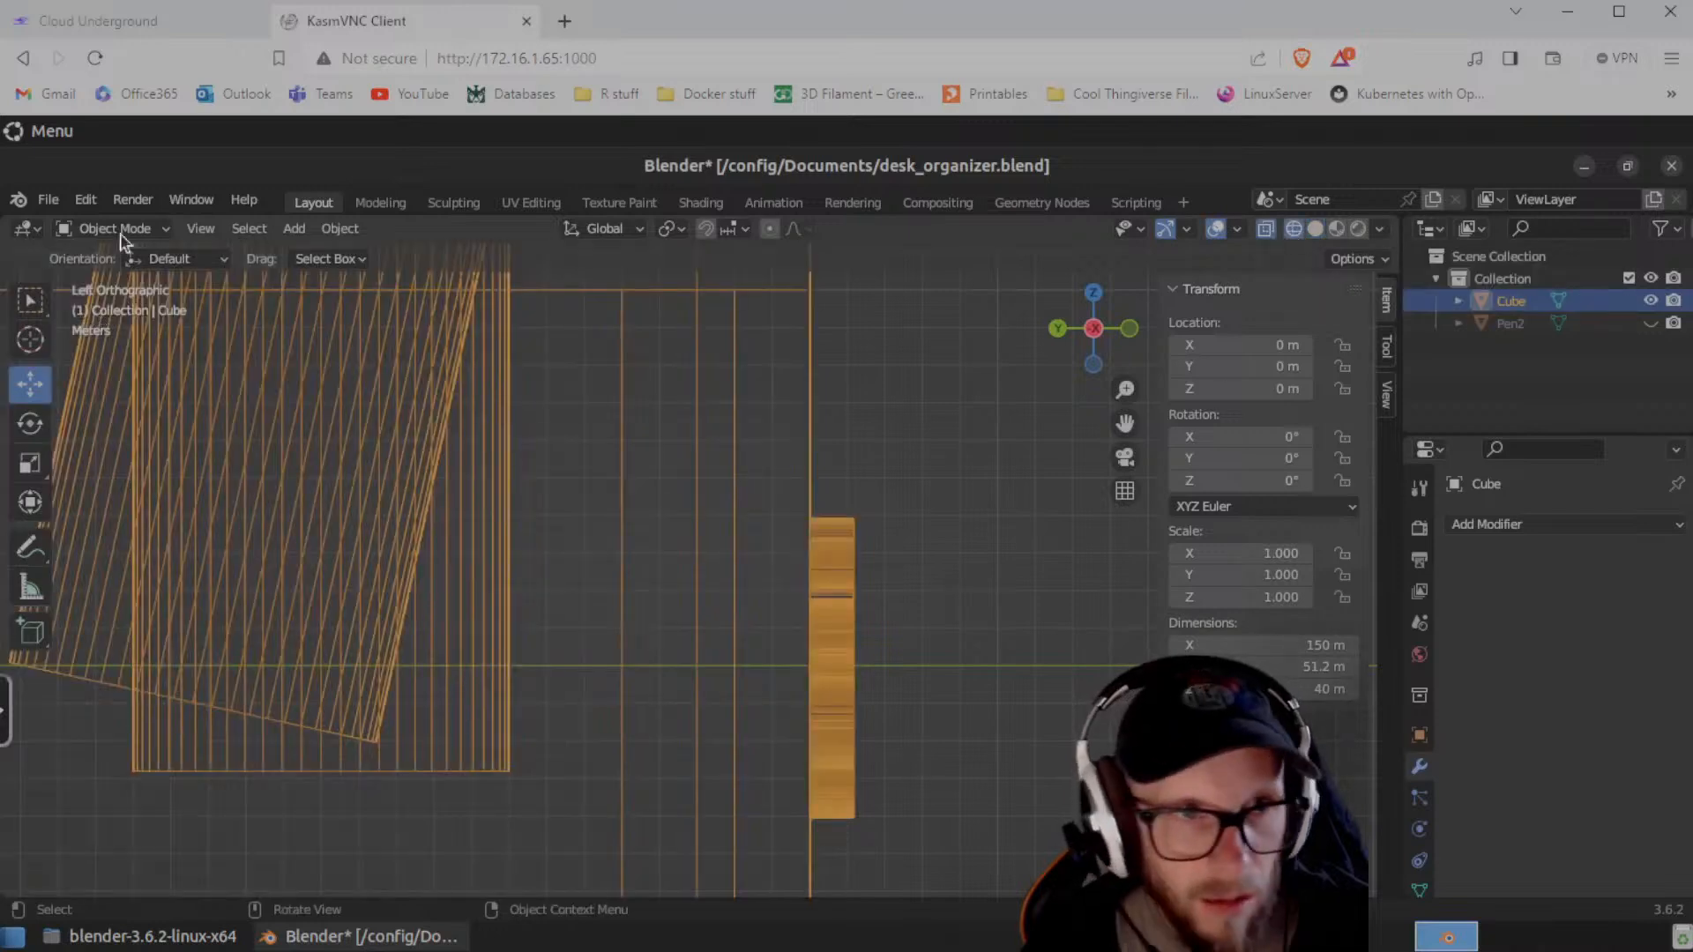
{"action": "left_click", "coordinate": [150, 231]}
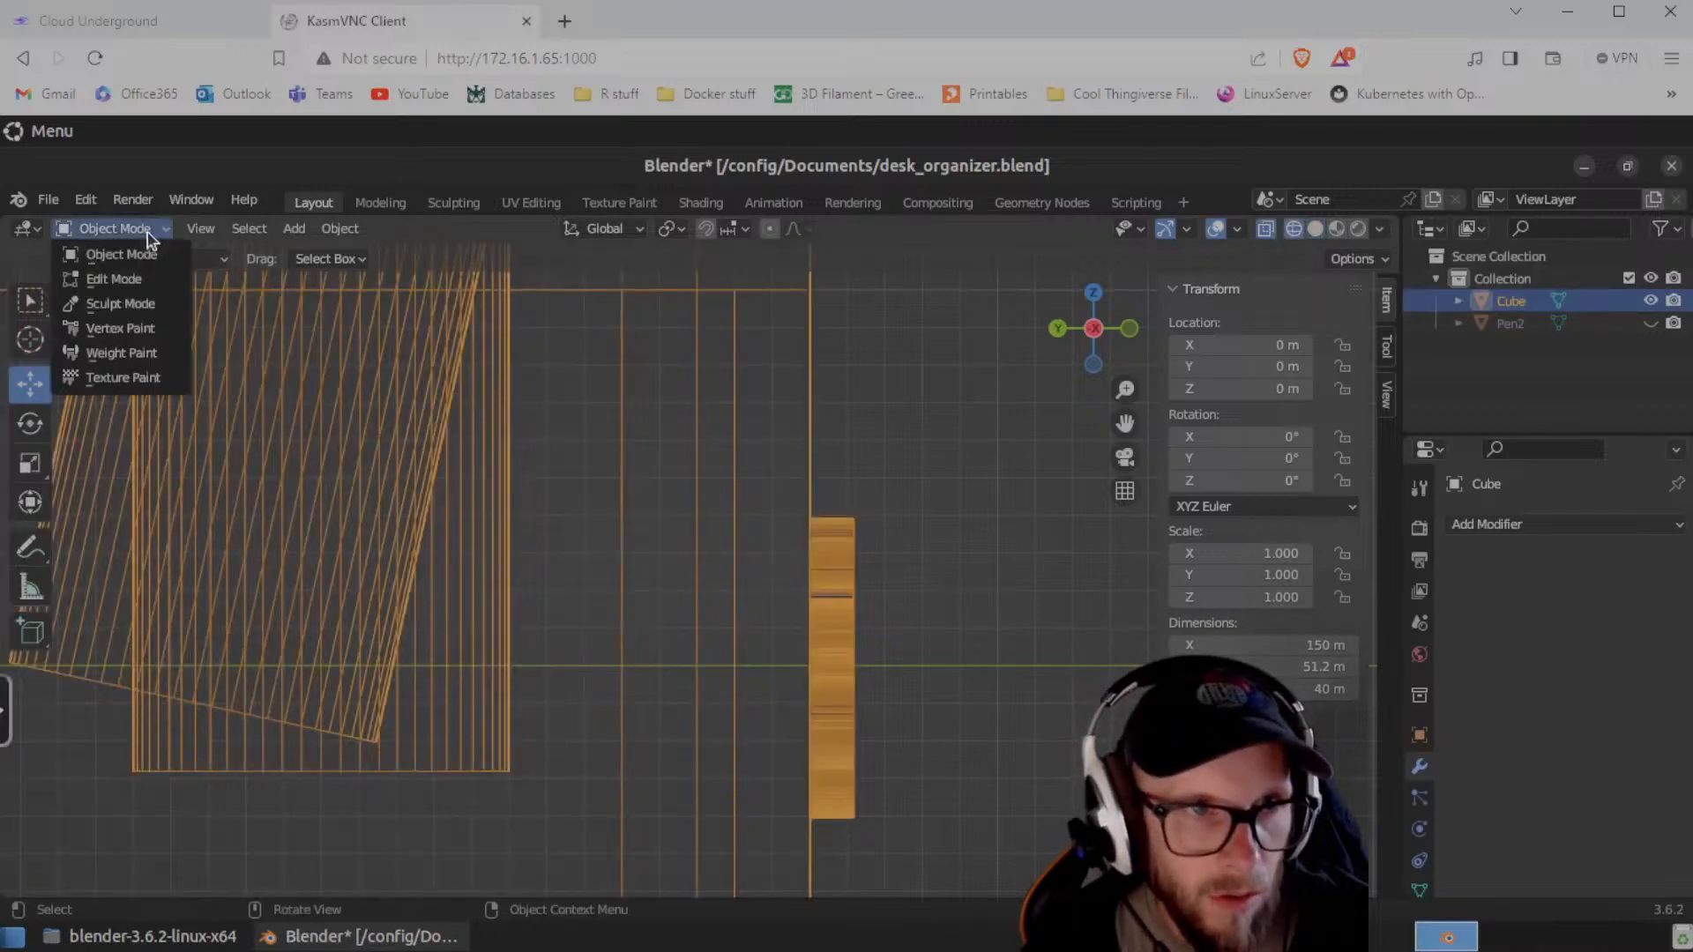
{"action": "left_click", "coordinate": [122, 275]}
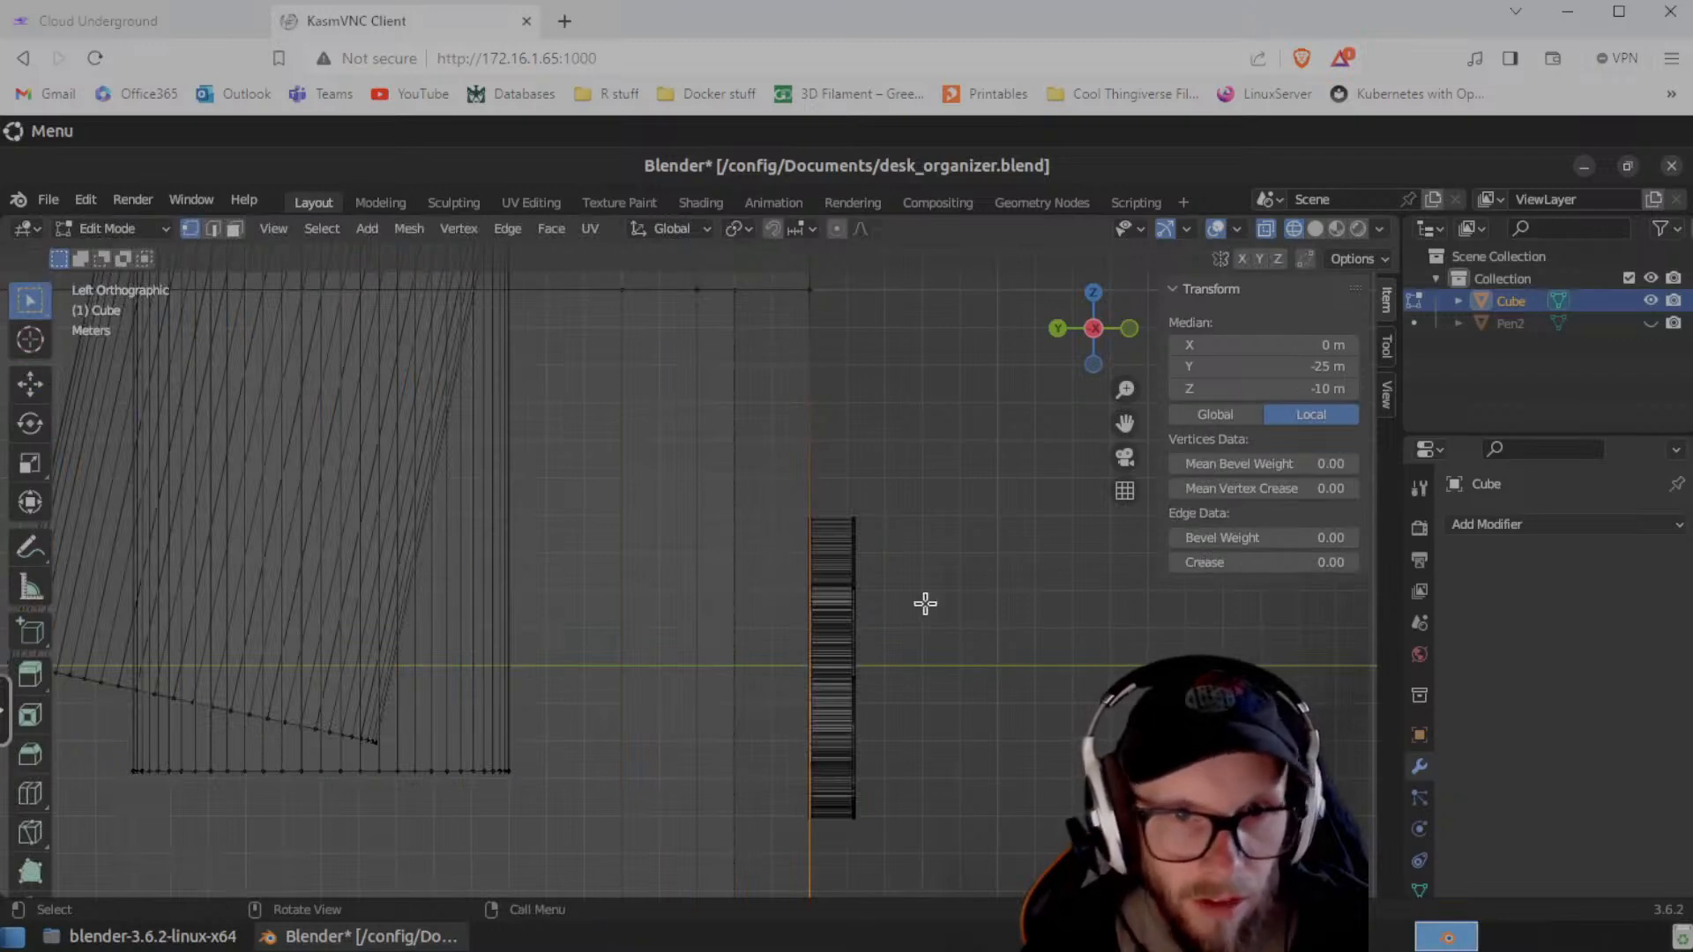
{"action": "left_click", "coordinate": [990, 397]}
{"action": "left_click_drag", "start_coordinate": [991, 393], "coordinate": [839, 881]}
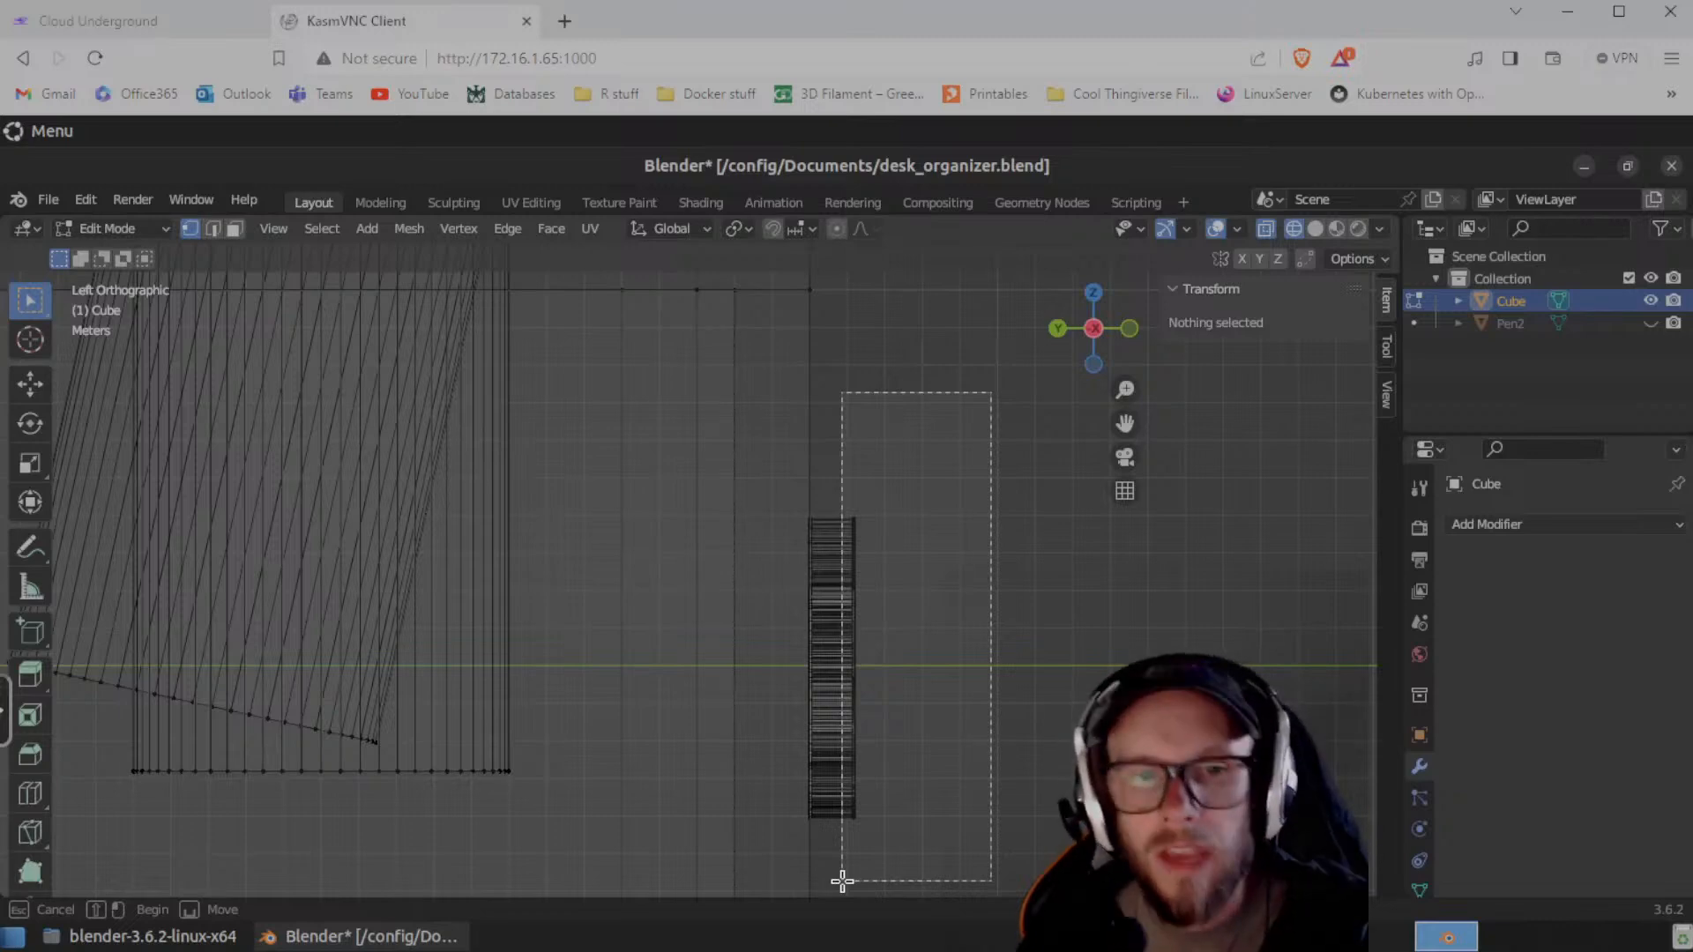
{"action": "left_click_drag", "start_coordinate": [843, 880], "coordinate": [844, 880]}
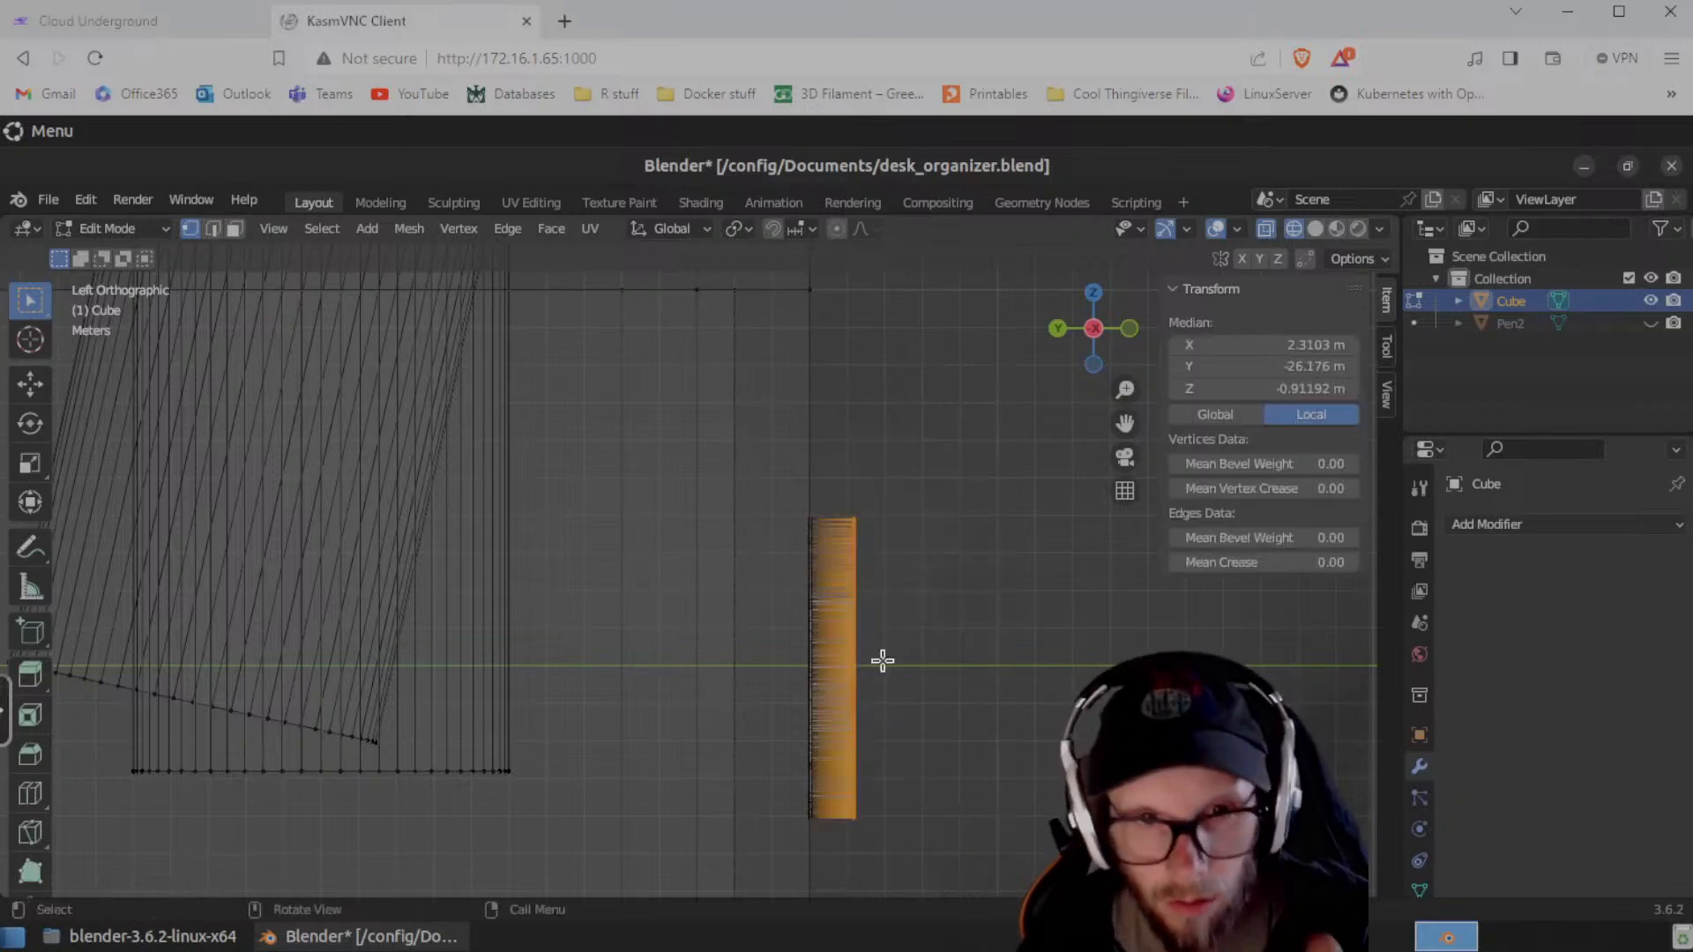
- Set the median Y of the letters' selected outer vertices to -30 m
{"action": "middle_click_drag", "start_coordinate": [959, 611], "coordinate": [1013, 729]}
{"action": "middle_click_drag", "start_coordinate": [937, 614], "coordinate": [748, 668]}
{"action": "middle_click_drag", "start_coordinate": [977, 725], "coordinate": [1124, 750]}
{"action": "left_click", "coordinate": [1265, 372]}
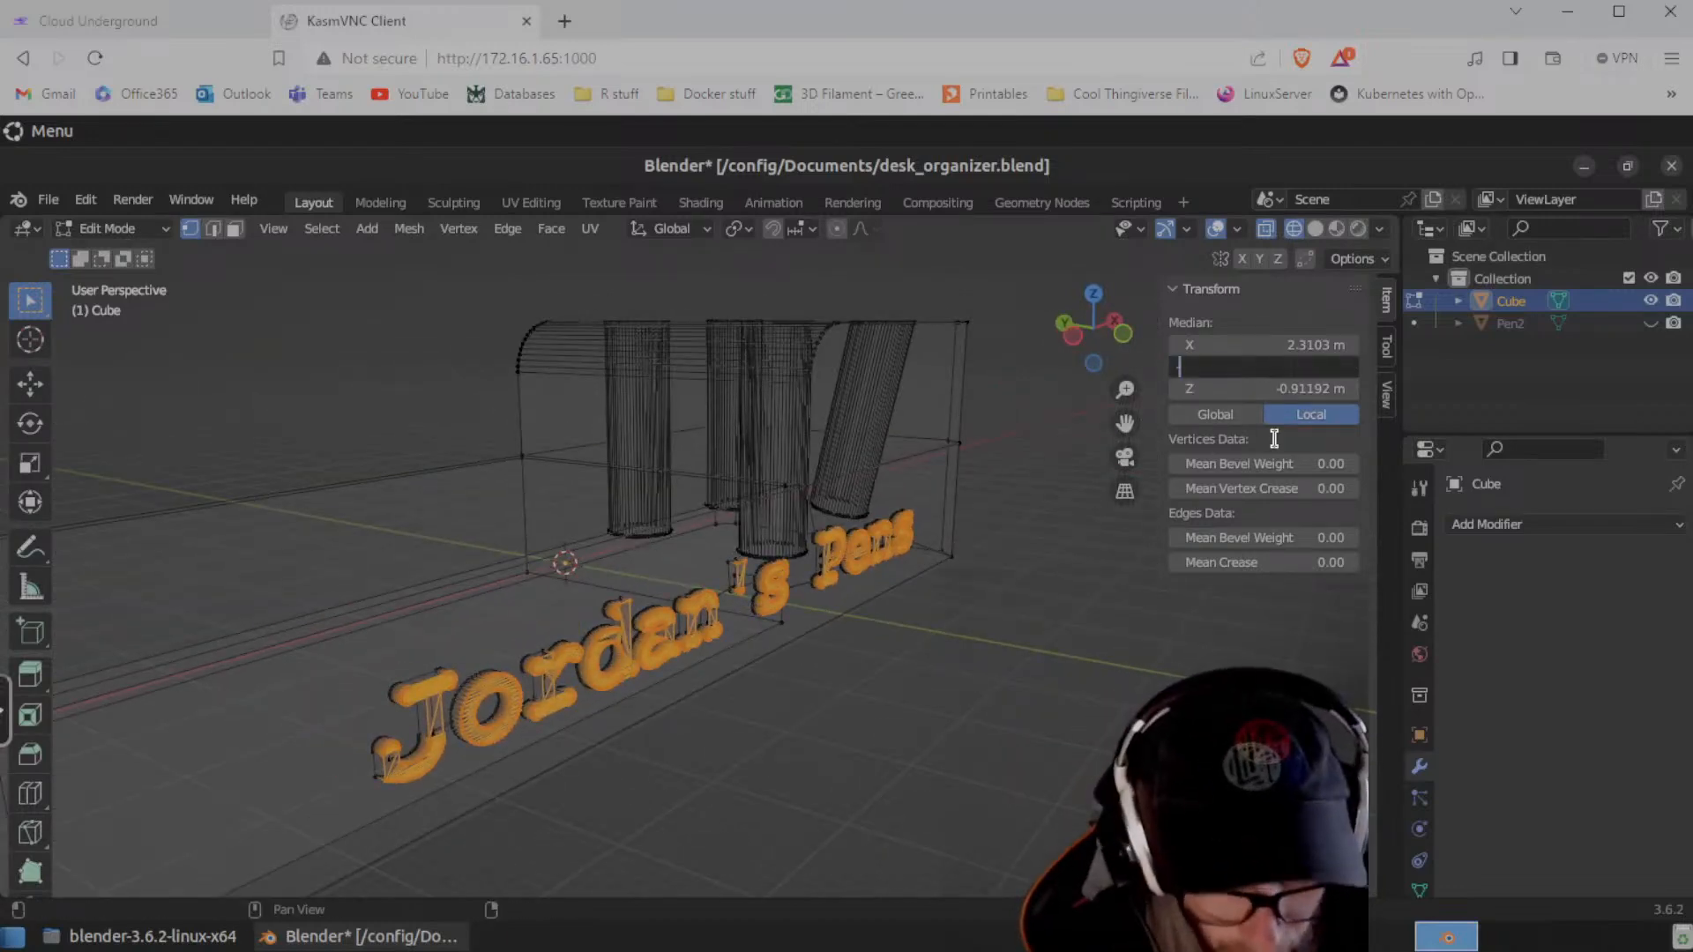
{"action": "key", "text": "Return"}
{"action": "left_click", "coordinate": [1225, 366]}
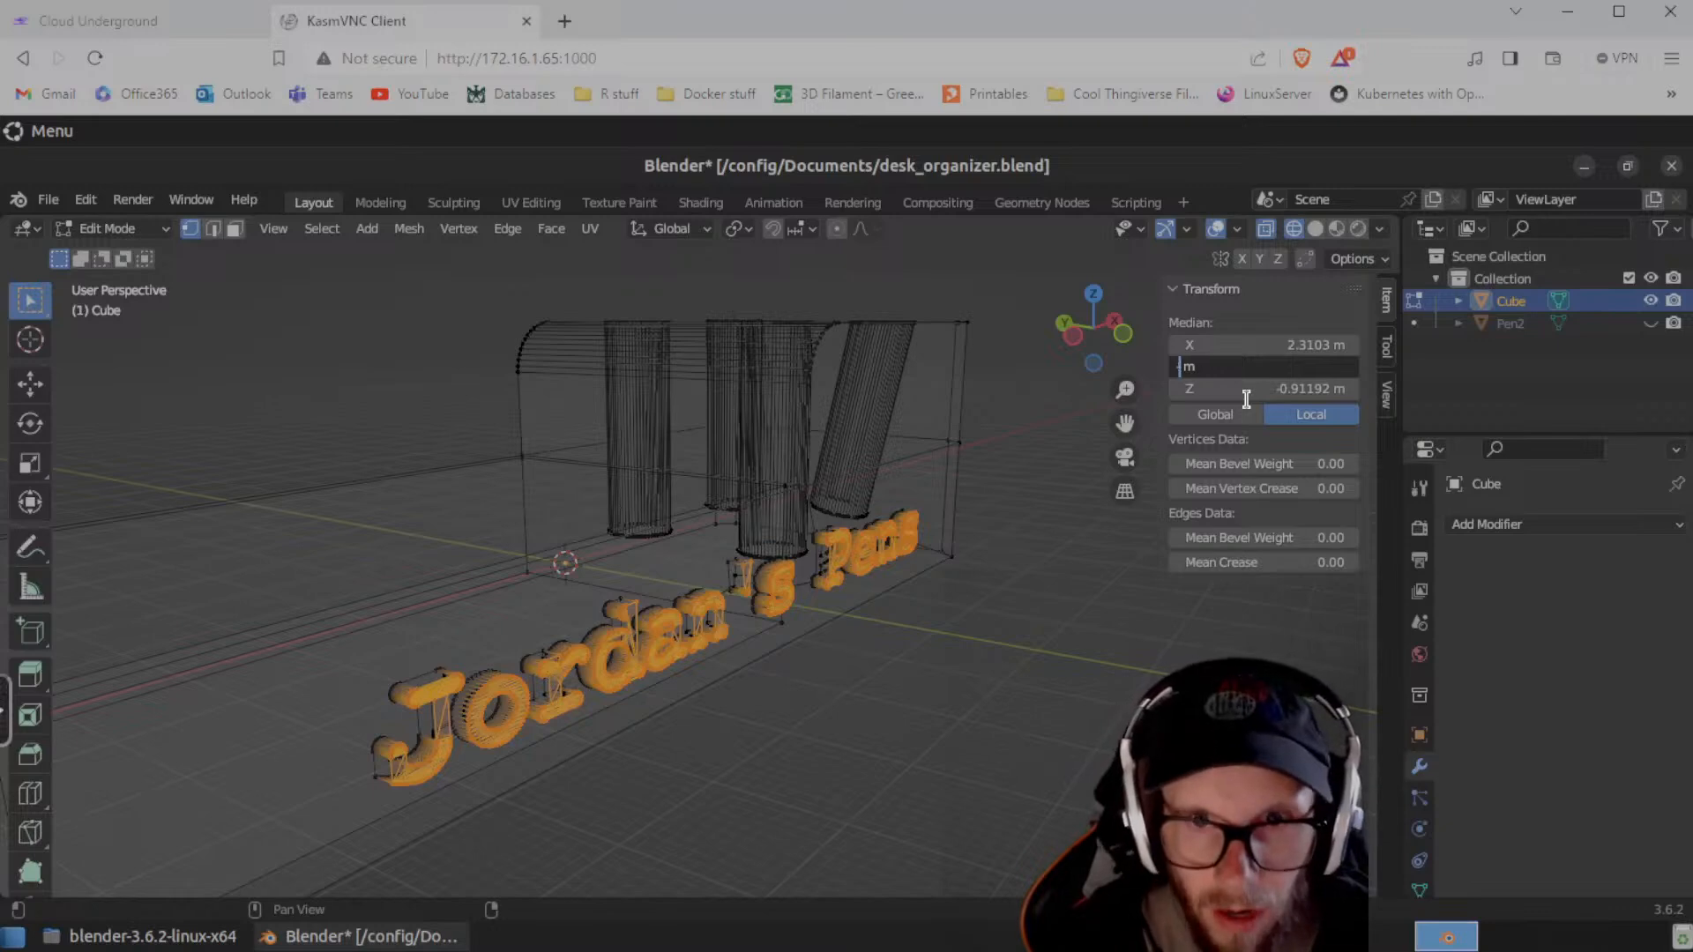
{"action": "key", "text": "Return"}
- Try median Y values of -26 m and -25 m for the letters' outer vertices
{"action": "middle_click_drag", "start_coordinate": [858, 710], "coordinate": [987, 697]}
{"action": "left_click", "coordinate": [1282, 368]}
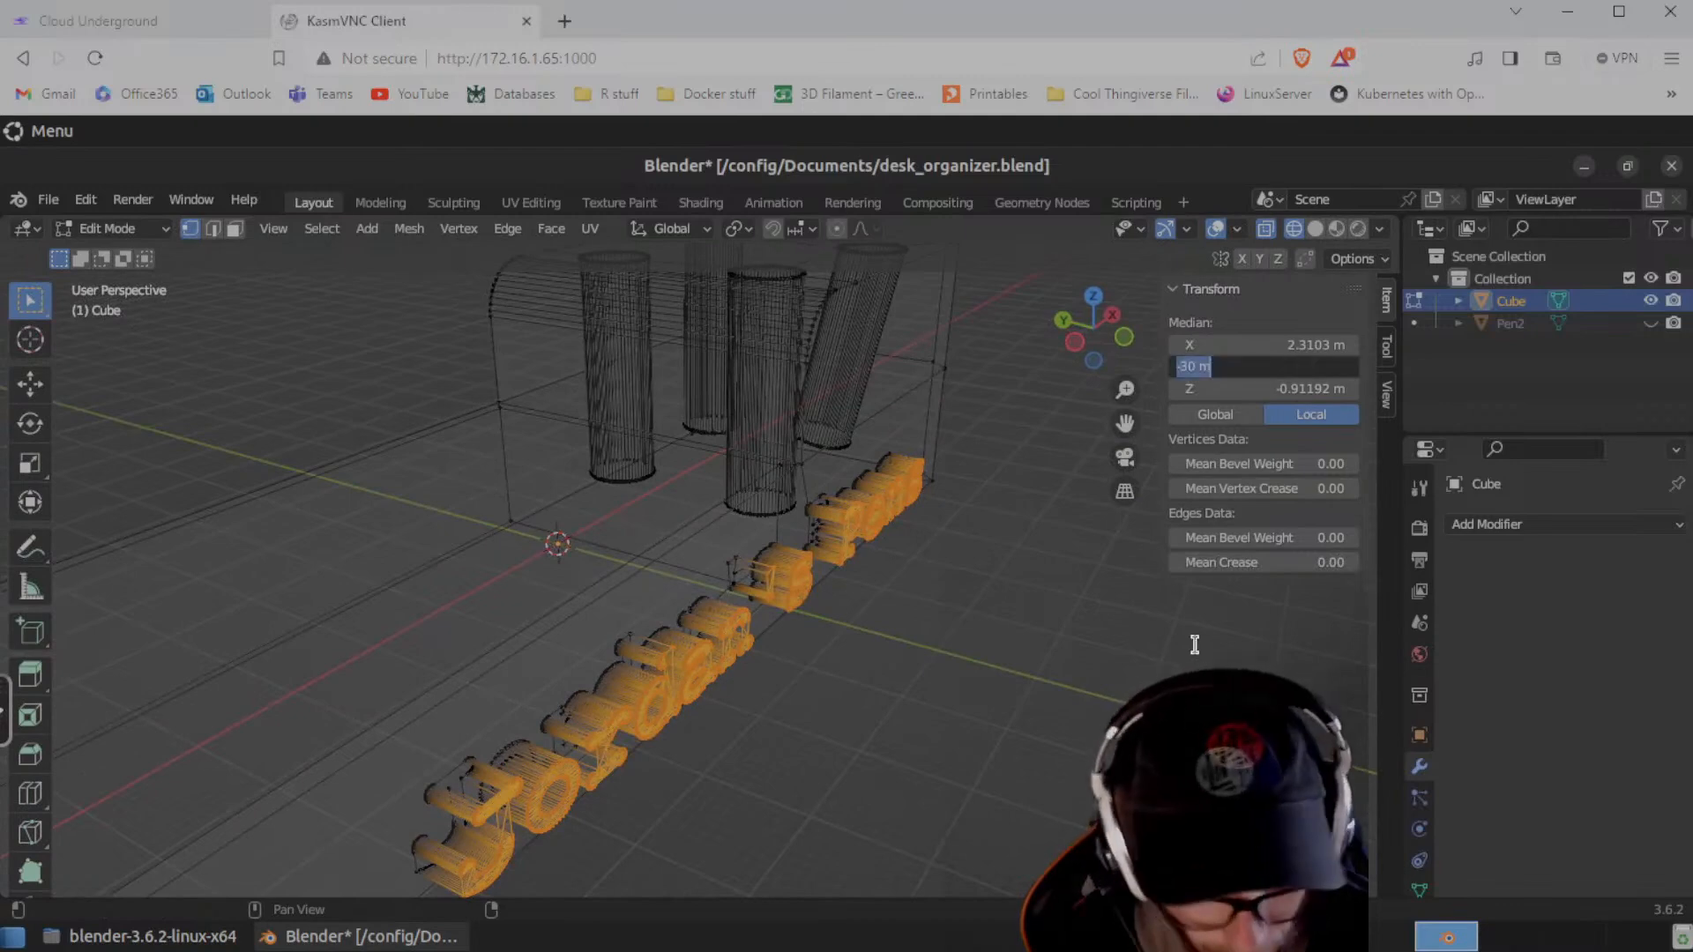
{"action": "type", "text": "-26"}
{"action": "key", "text": "Return"}
{"action": "middle_click_drag", "start_coordinate": [678, 714], "coordinate": [1024, 670]}
{"action": "left_click", "coordinate": [1267, 365]}
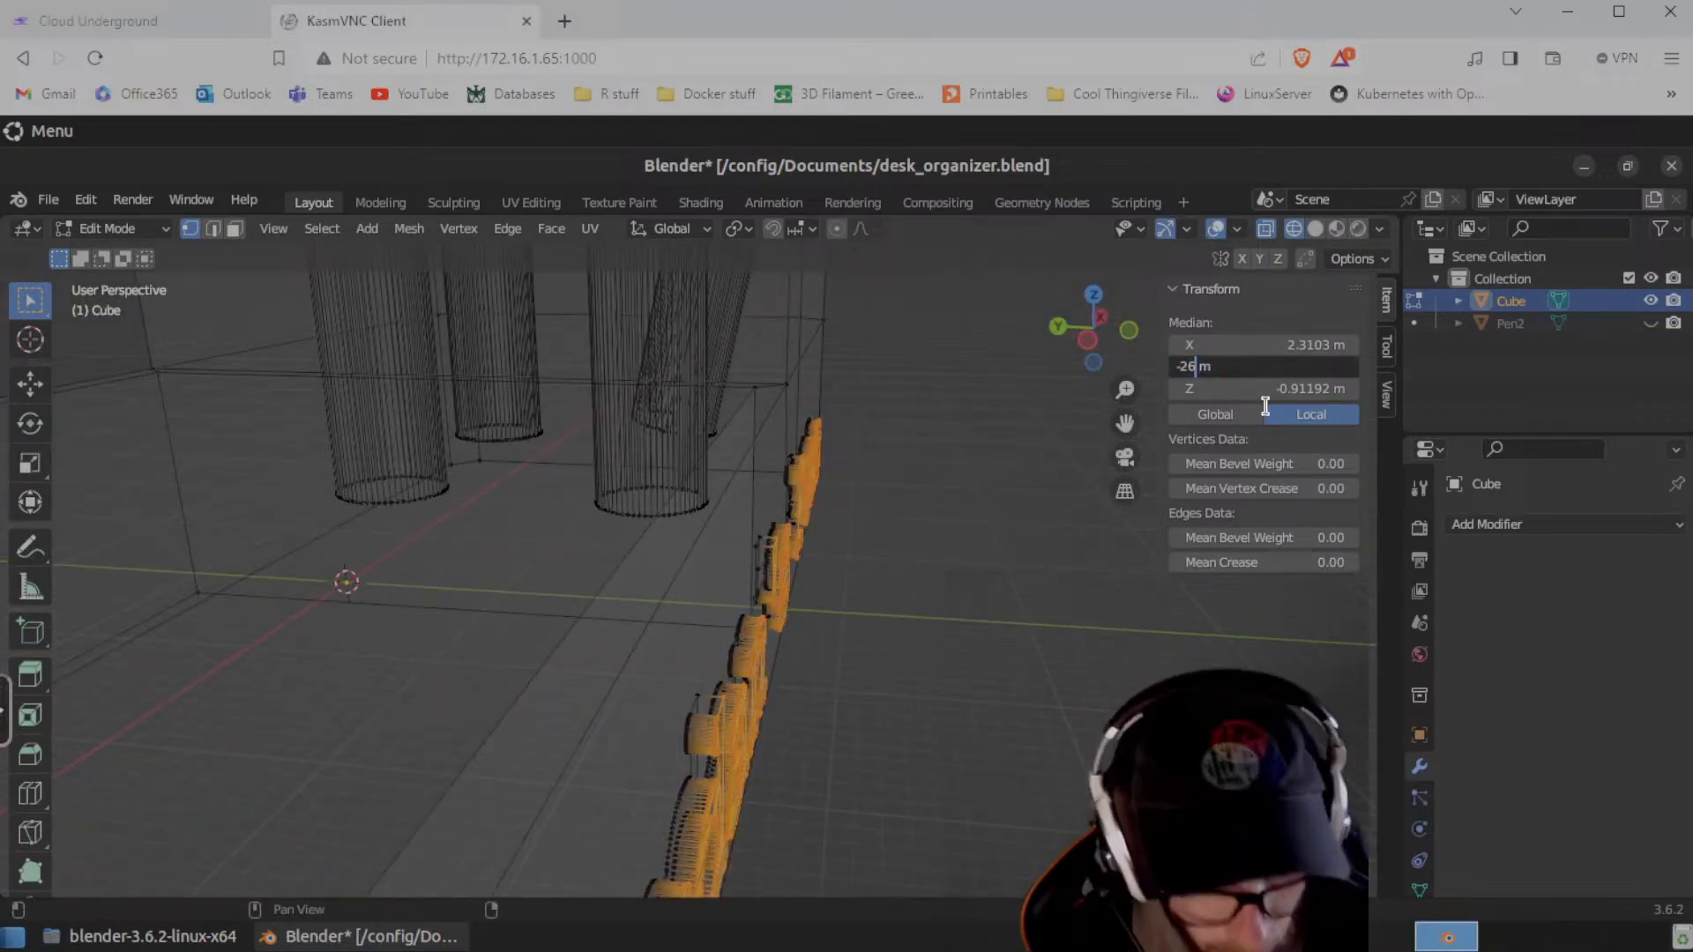
{"action": "key", "text": "Return"}
- Set the median Y of the letters' outer vertices to -25.5 m
{"action": "middle_click_drag", "start_coordinate": [785, 717], "coordinate": [1206, 606]}
{"action": "left_click", "coordinate": [1266, 366]}
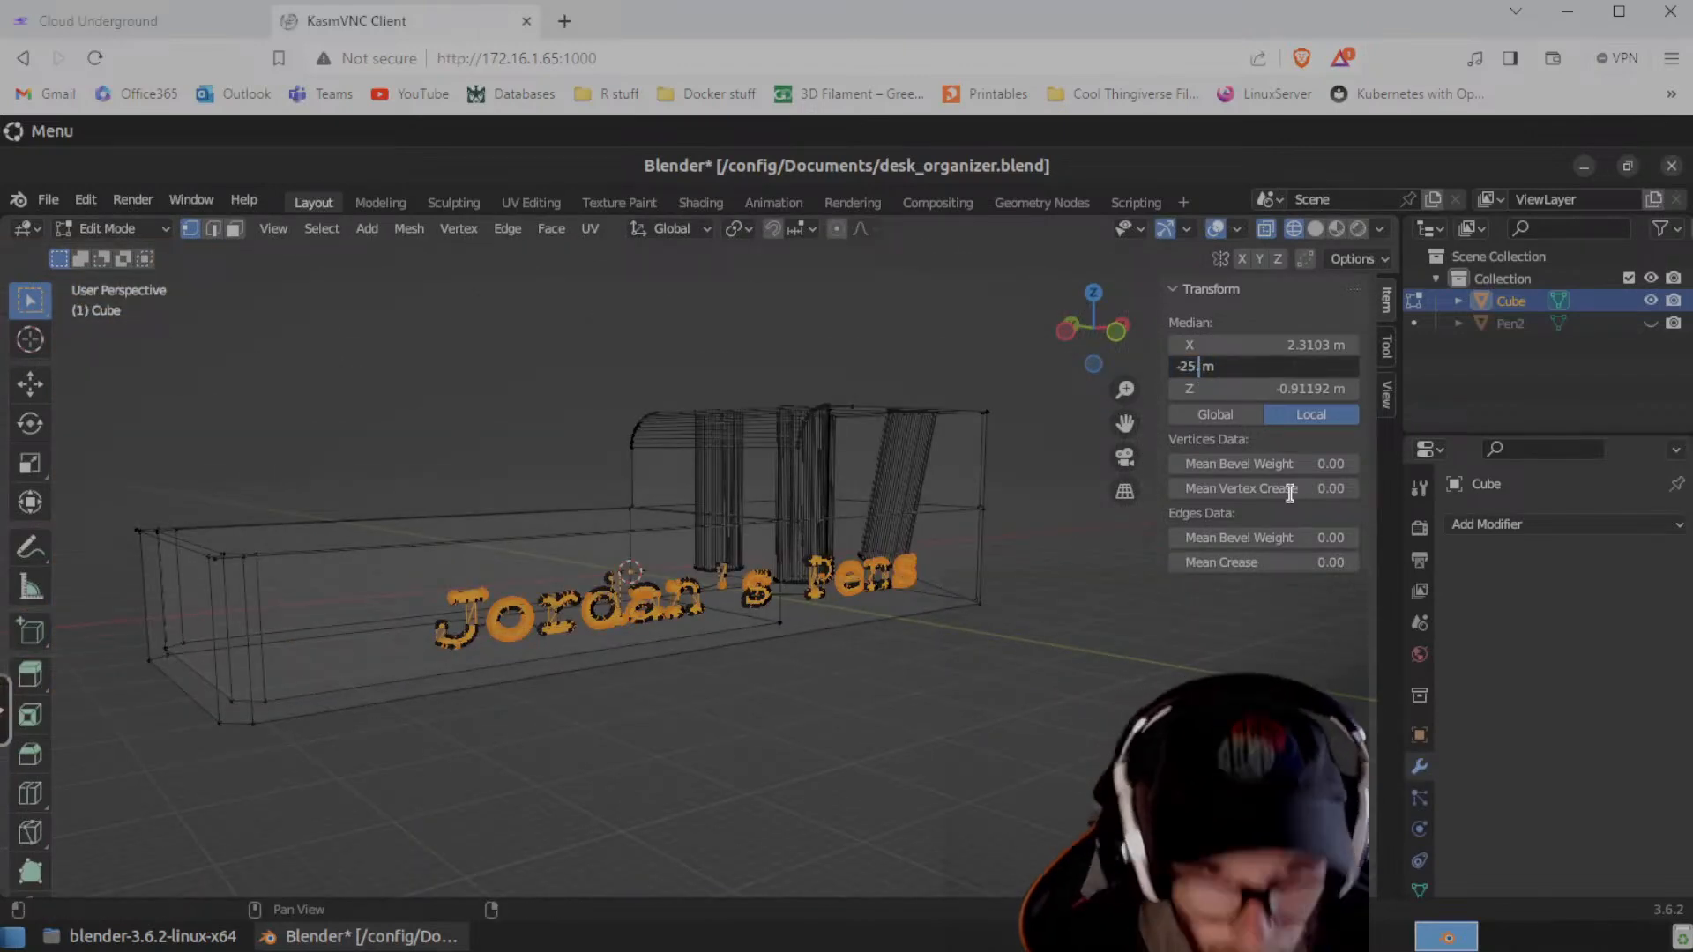
{"action": "type", "text": ".5"}
{"action": "key", "text": "Return"}
{"action": "middle_click_drag", "start_coordinate": [873, 647], "coordinate": [891, 696]}
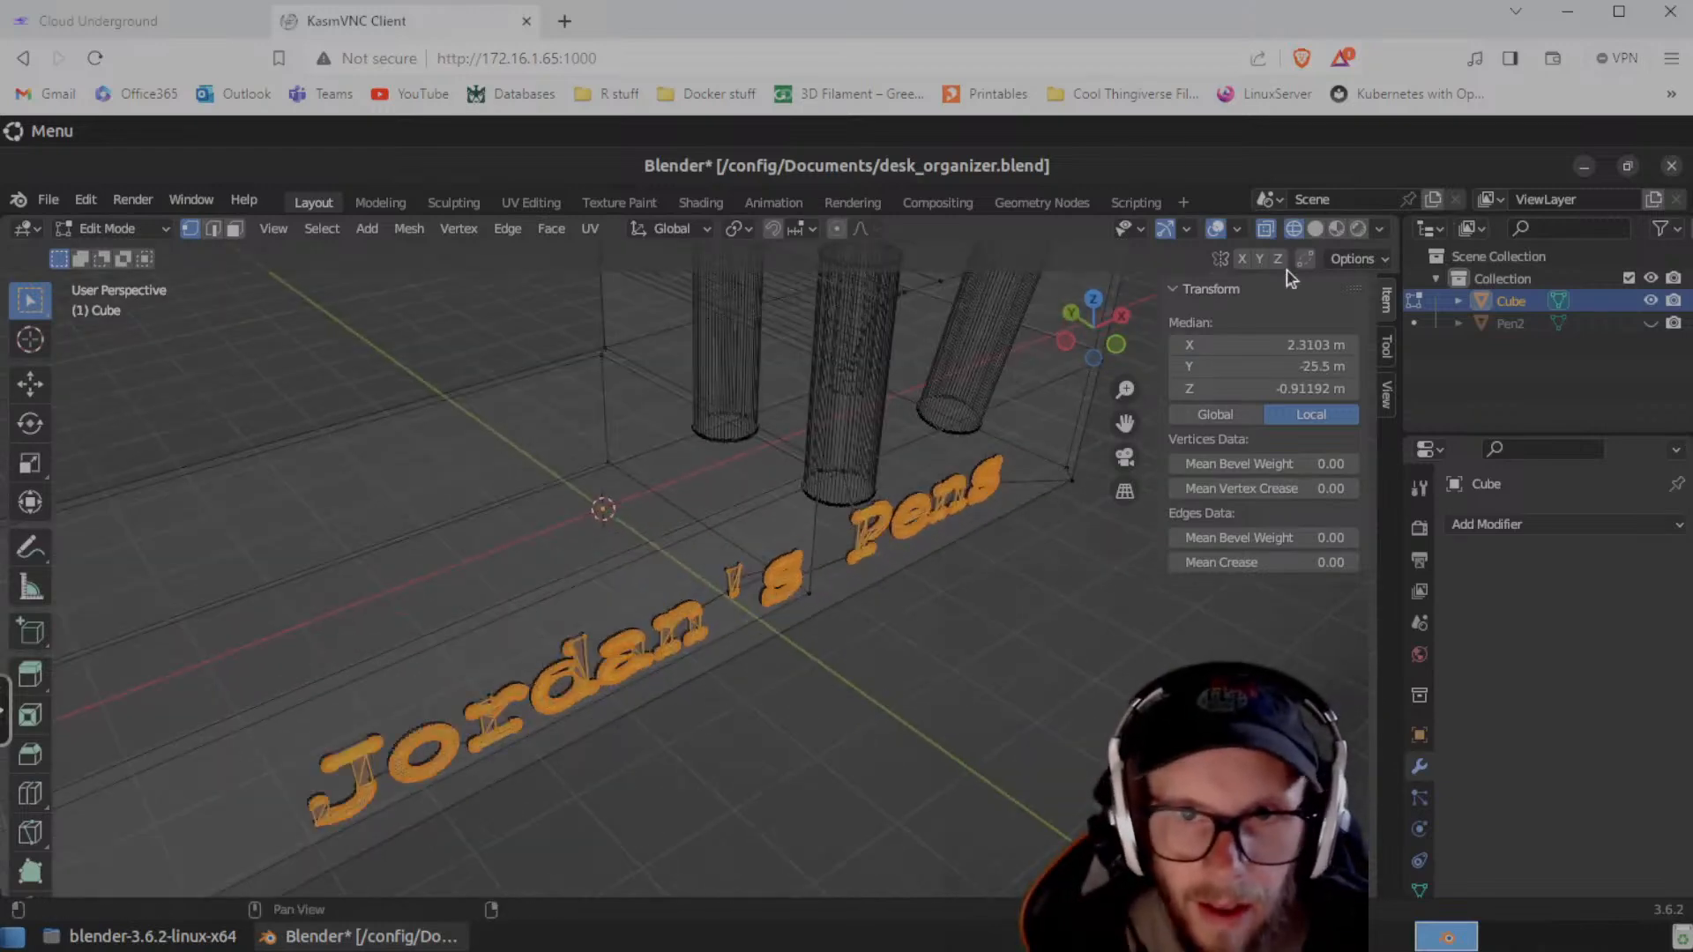
- Examine the letters' raised depth on the body in solid shading and Object Mode, near and far
{"action": "left_click", "coordinate": [1315, 228]}
{"action": "middle_click_drag", "start_coordinate": [775, 707], "coordinate": [670, 652]}
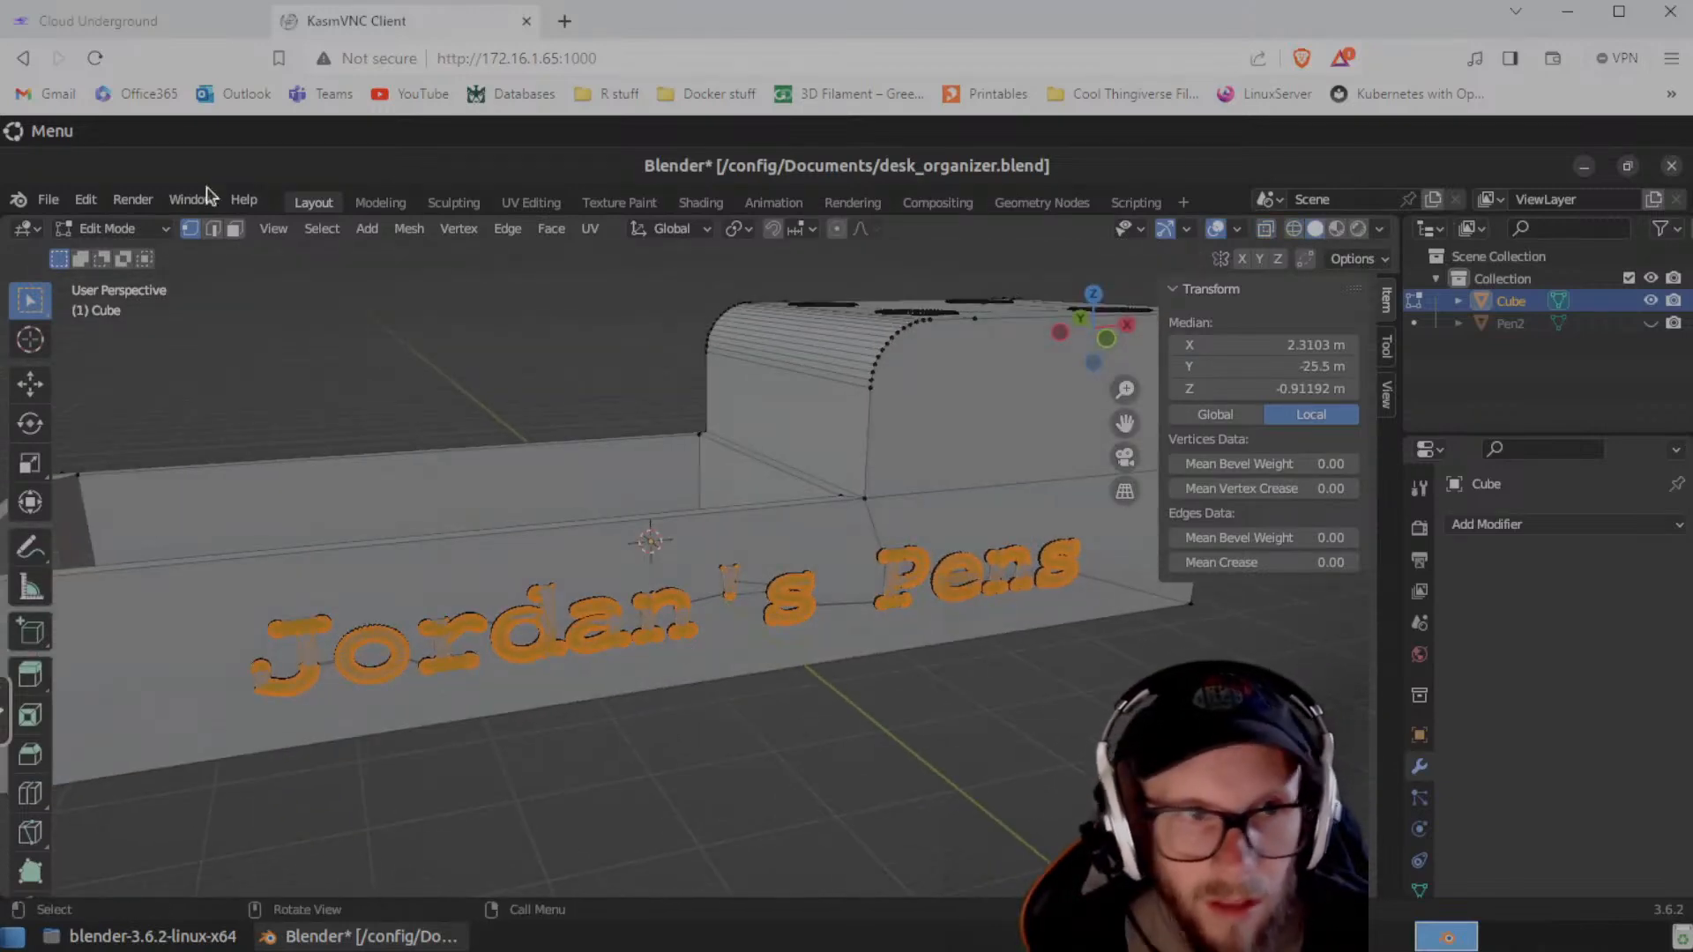
{"action": "left_click", "coordinate": [128, 226]}
{"action": "left_click", "coordinate": [126, 256]}
{"action": "scroll", "coordinate": [940, 783], "scroll_direction": "up", "scroll_amount": 2}
{"action": "middle_click_drag", "start_coordinate": [919, 764], "coordinate": [780, 697]}
{"action": "middle_click_drag", "start_coordinate": [1023, 663], "coordinate": [742, 695]}
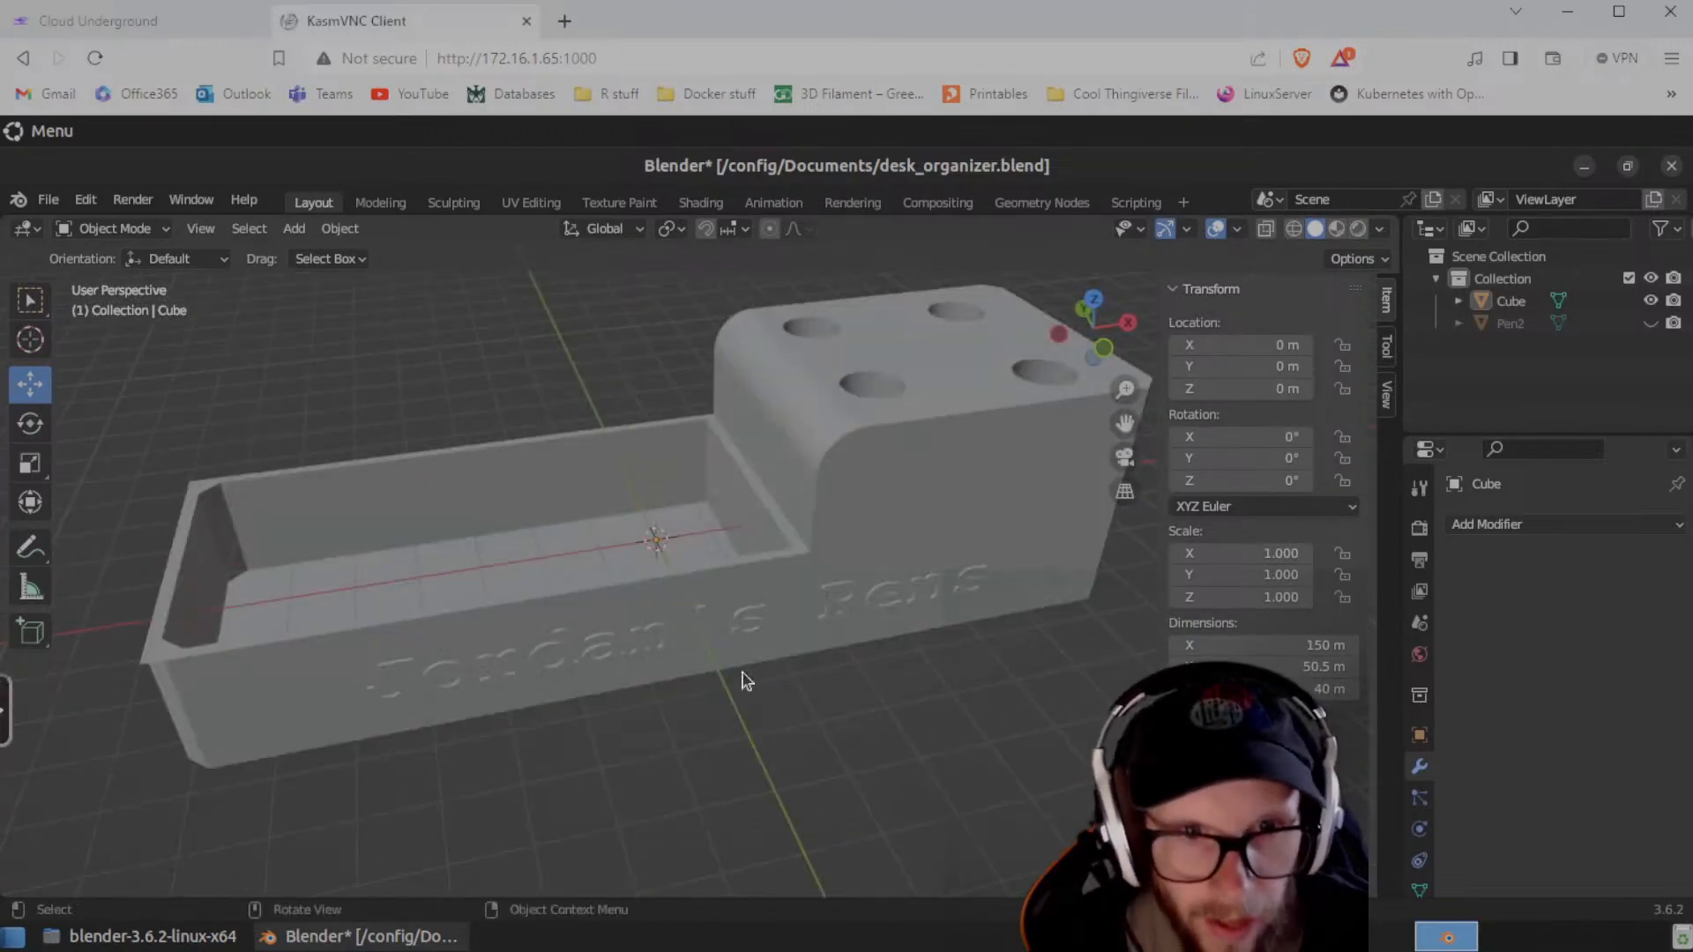
{"action": "left_click", "coordinate": [739, 621]}
{"action": "scroll", "coordinate": [766, 732], "scroll_direction": "up", "scroll_amount": 2}
{"action": "middle_click_drag", "start_coordinate": [756, 756], "coordinate": [893, 670]}
{"action": "scroll", "coordinate": [914, 669], "scroll_direction": "down", "scroll_amount": 4}
{"action": "scroll", "coordinate": [952, 653], "scroll_direction": "up", "scroll_amount": 3}
{"action": "scroll", "coordinate": [956, 655], "scroll_direction": "up", "scroll_amount": 2}
- Select the letters' outer vertices in a wireframe side view and set their median Y to -24.5 m
{"action": "left_click", "coordinate": [1084, 332]}
{"action": "scroll", "coordinate": [998, 633], "scroll_direction": "up", "scroll_amount": 6}
{"action": "left_click", "coordinate": [132, 231]}
{"action": "left_click", "coordinate": [115, 275]}
{"action": "left_click", "coordinate": [1294, 230]}
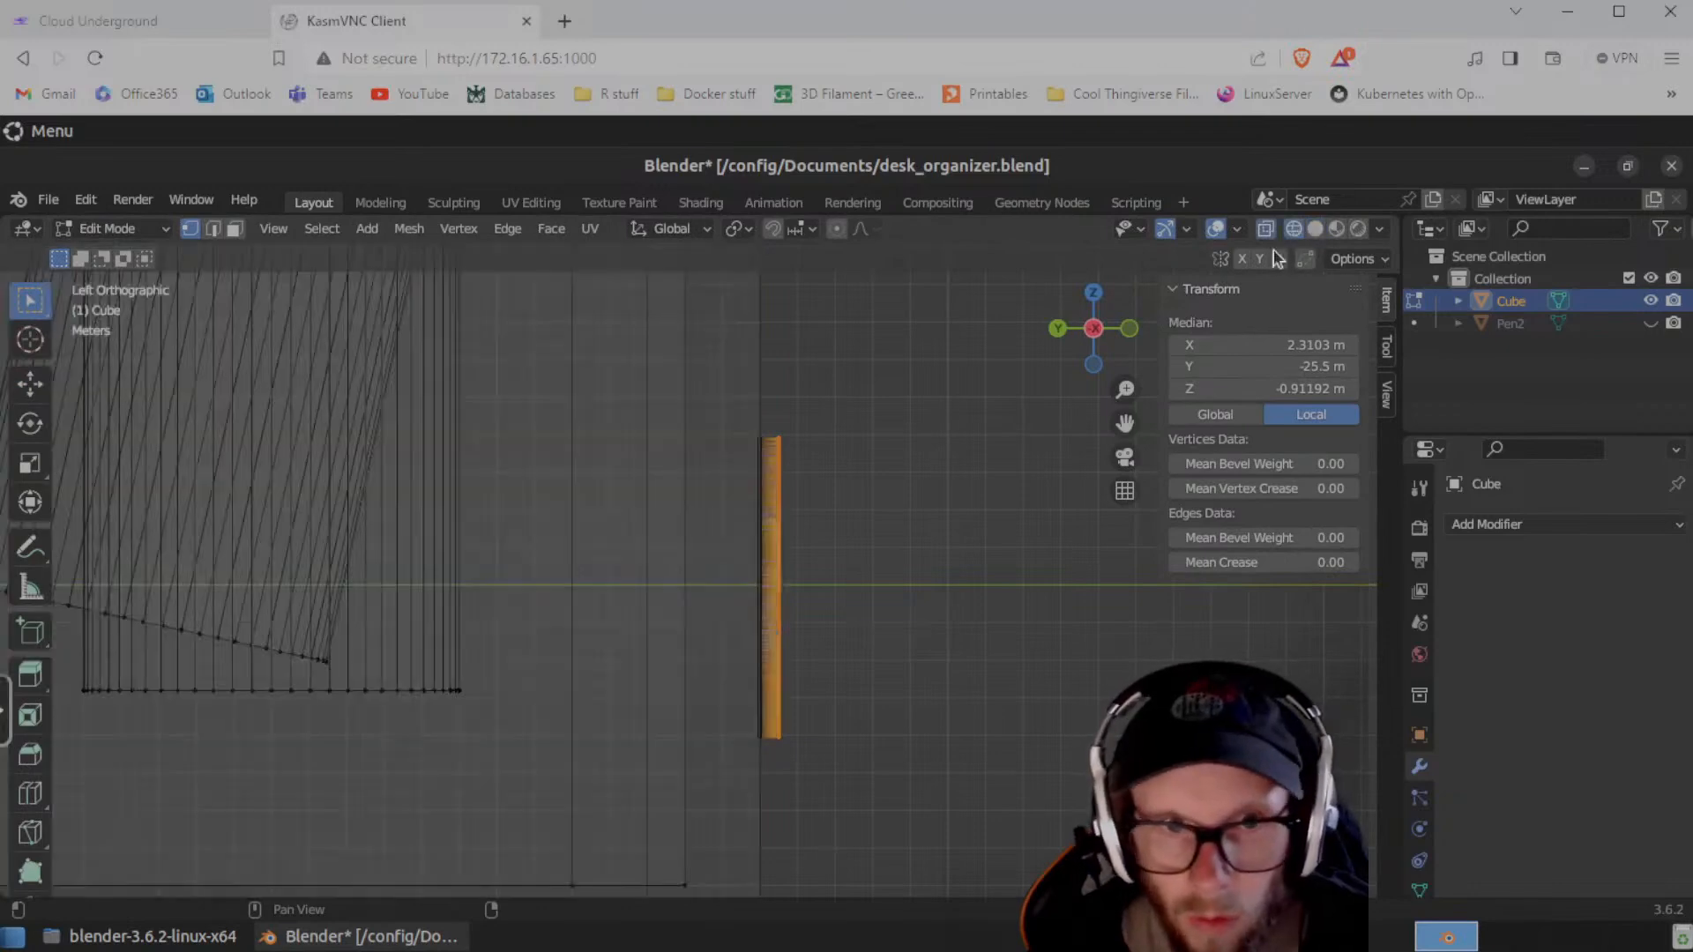
{"action": "left_click_drag", "start_coordinate": [905, 367], "coordinate": [775, 855]}
{"action": "middle_click_drag", "start_coordinate": [775, 854], "coordinate": [1094, 529]}
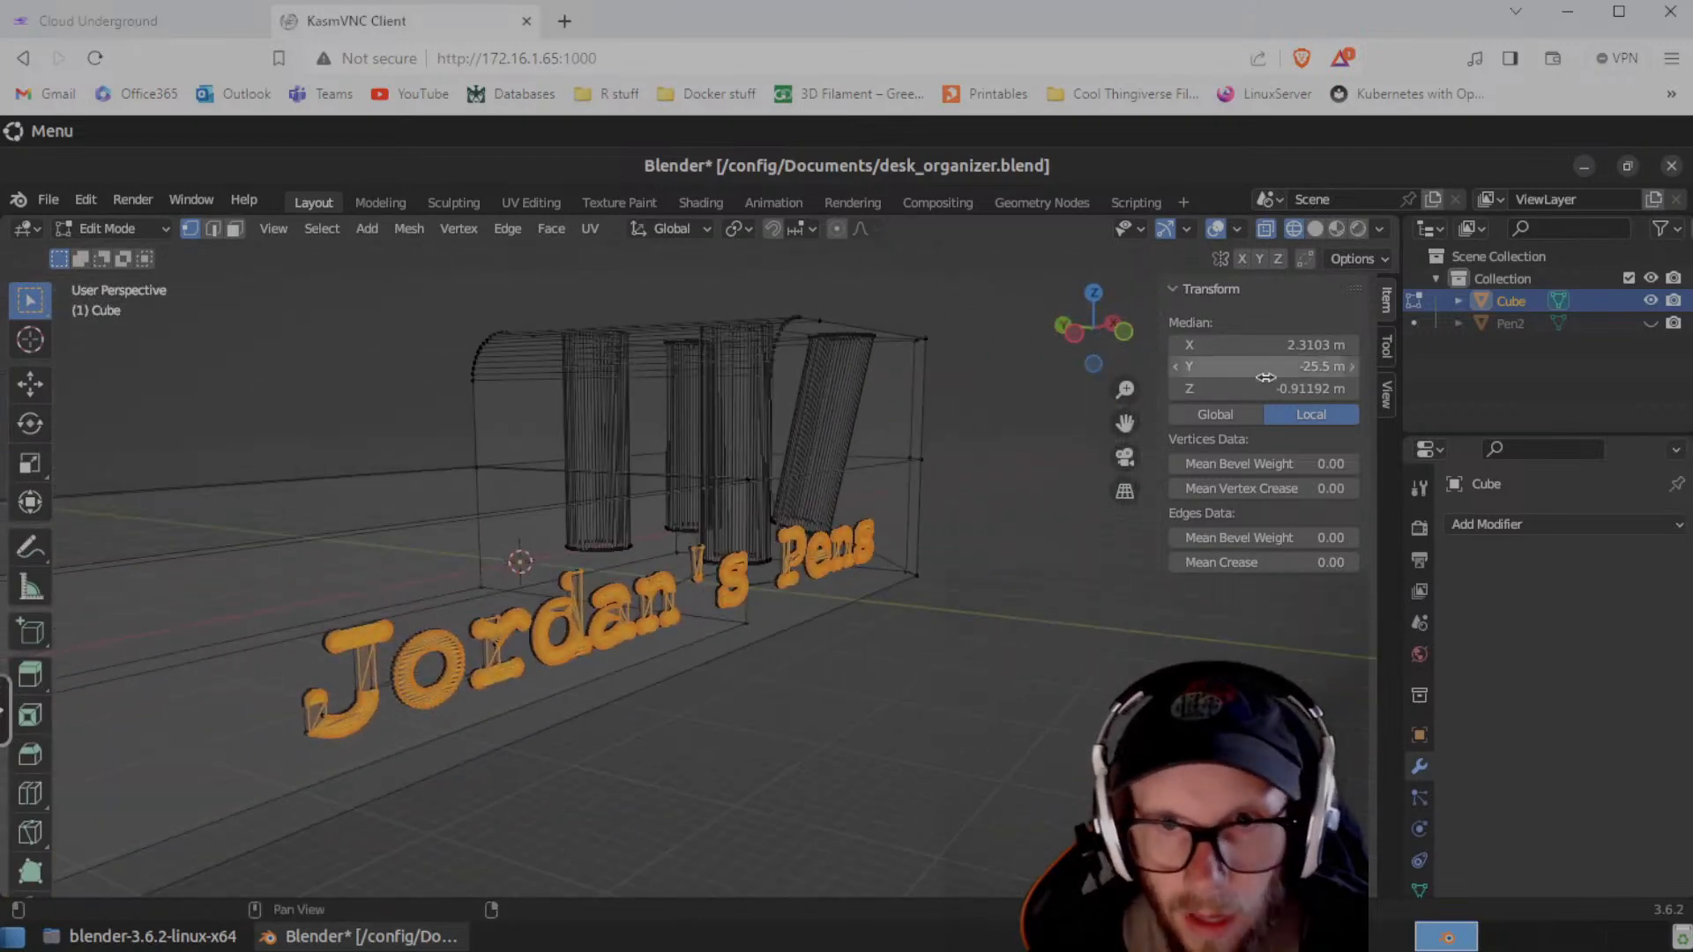
{"action": "left_click", "coordinate": [1251, 369]}
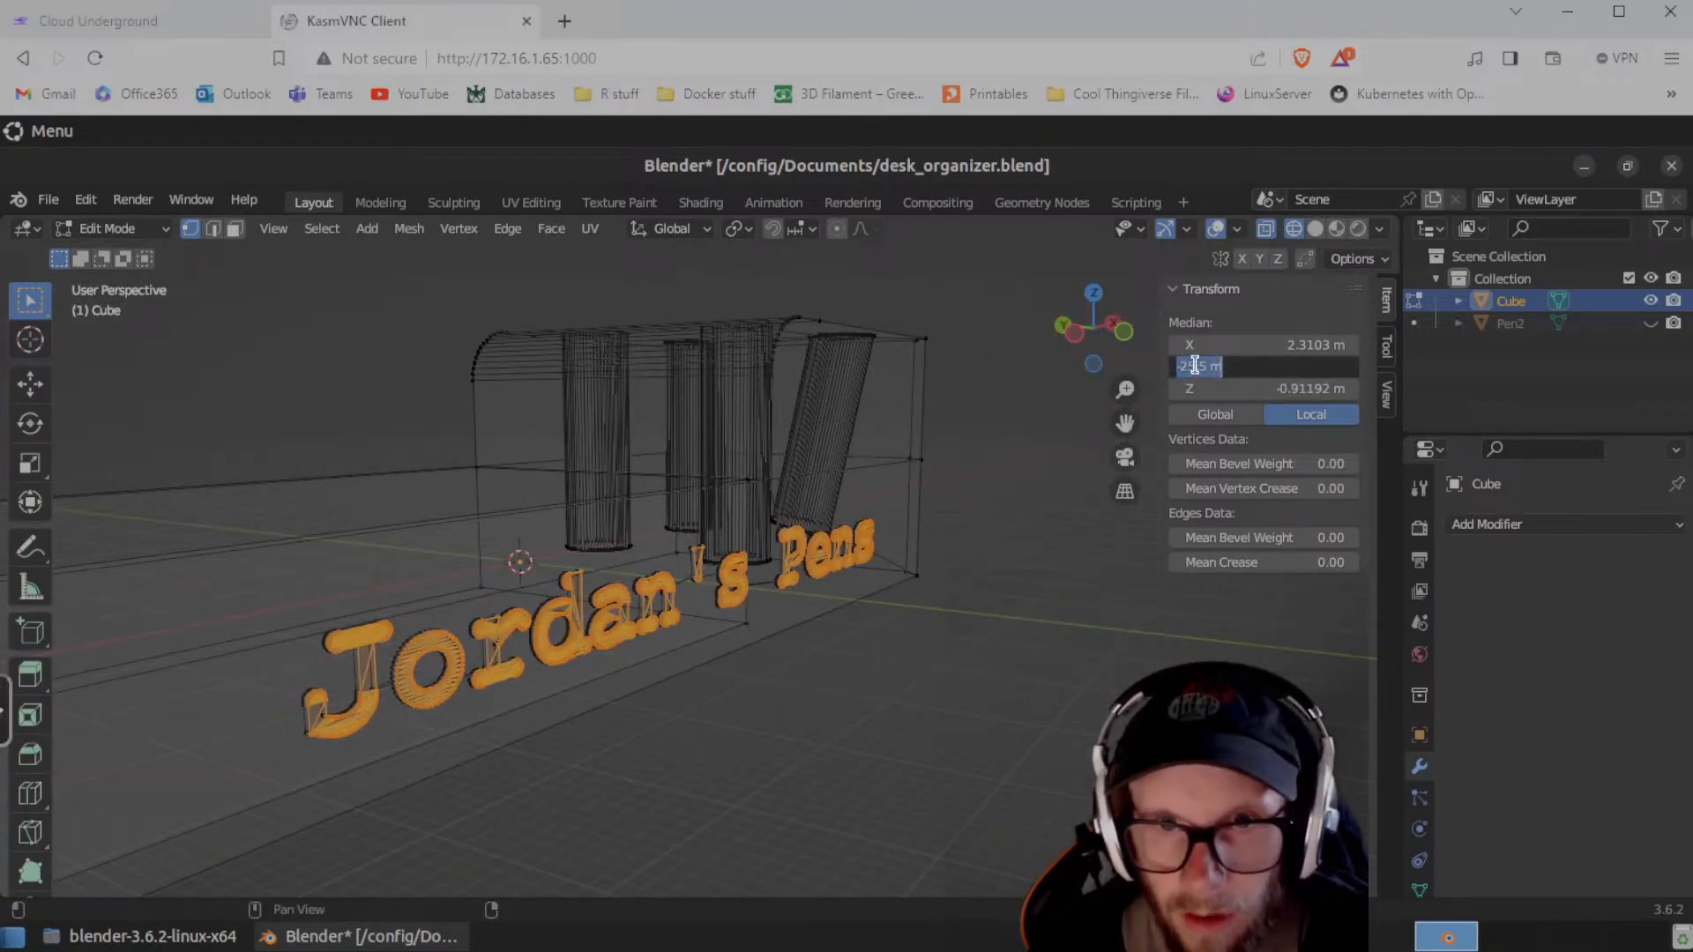
{"action": "key", "text": "Return"}
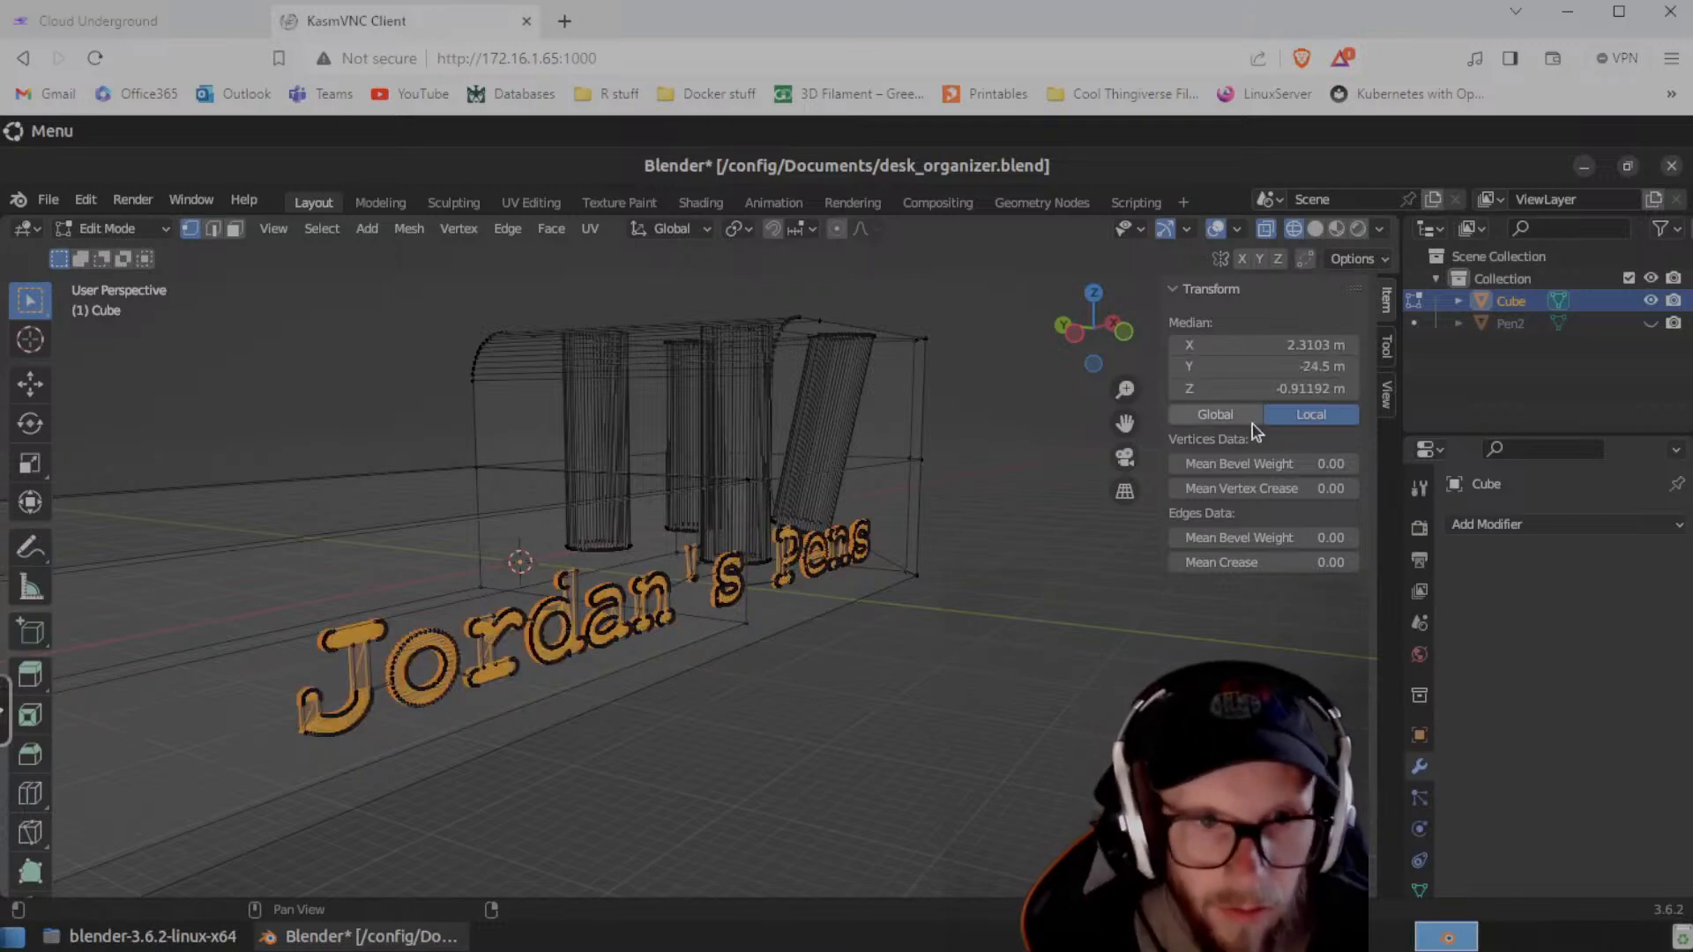
- Return the organizer body to Object Mode
{"action": "left_click", "coordinate": [141, 229]}
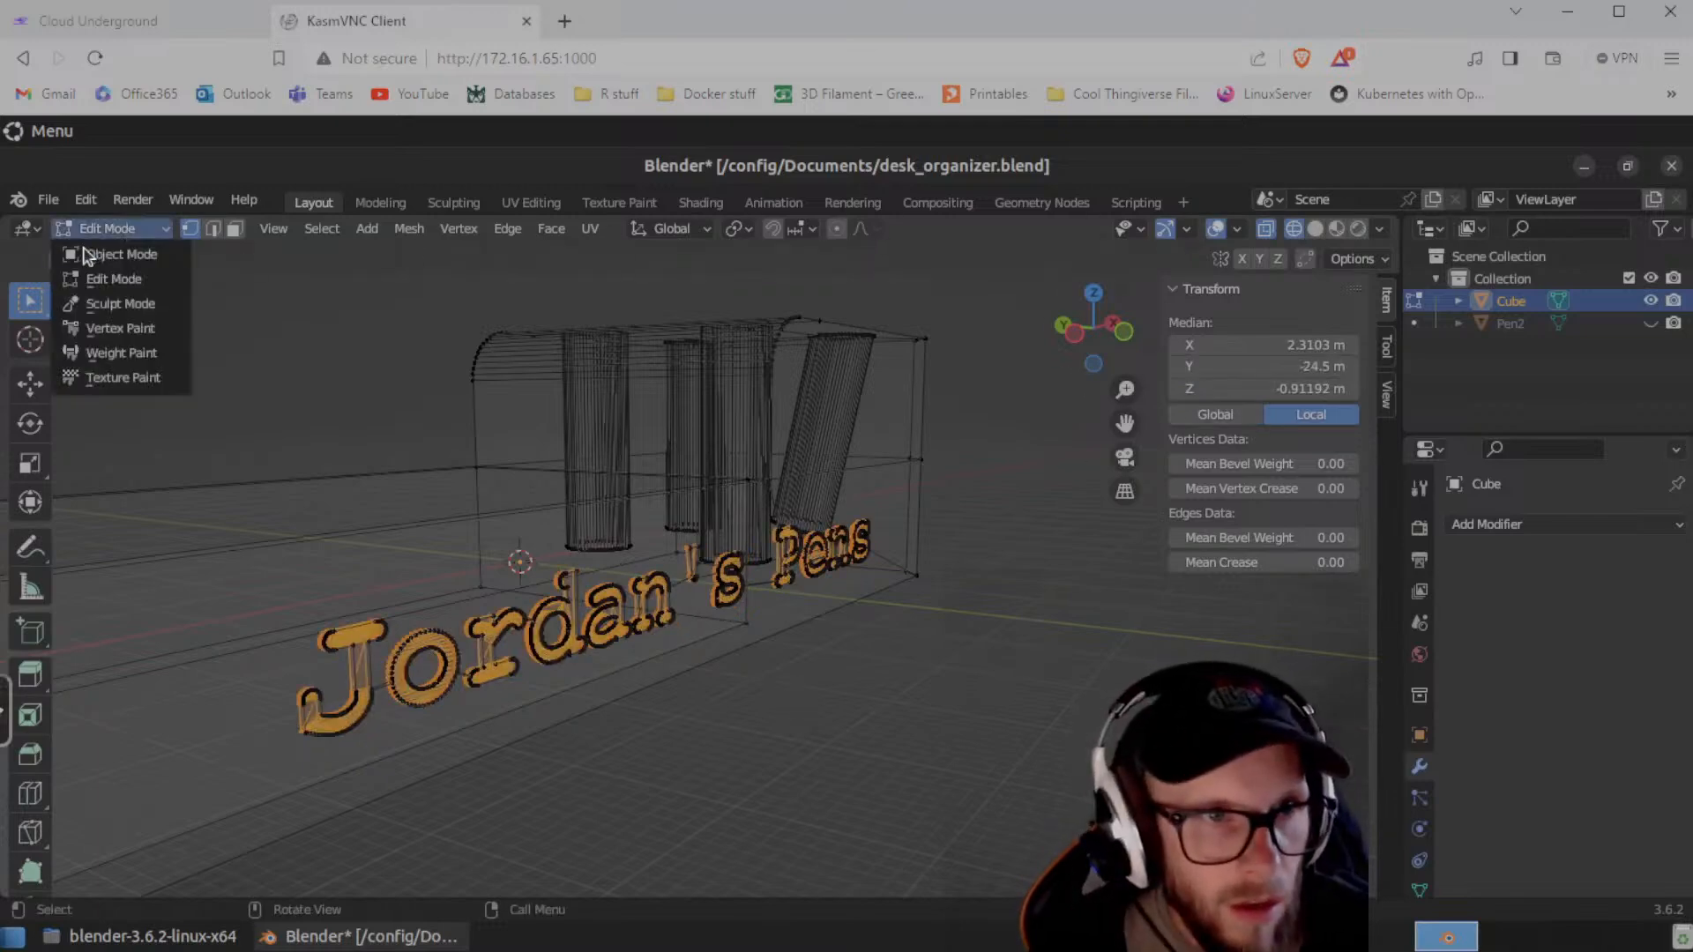
{"action": "left_click", "coordinate": [123, 250]}
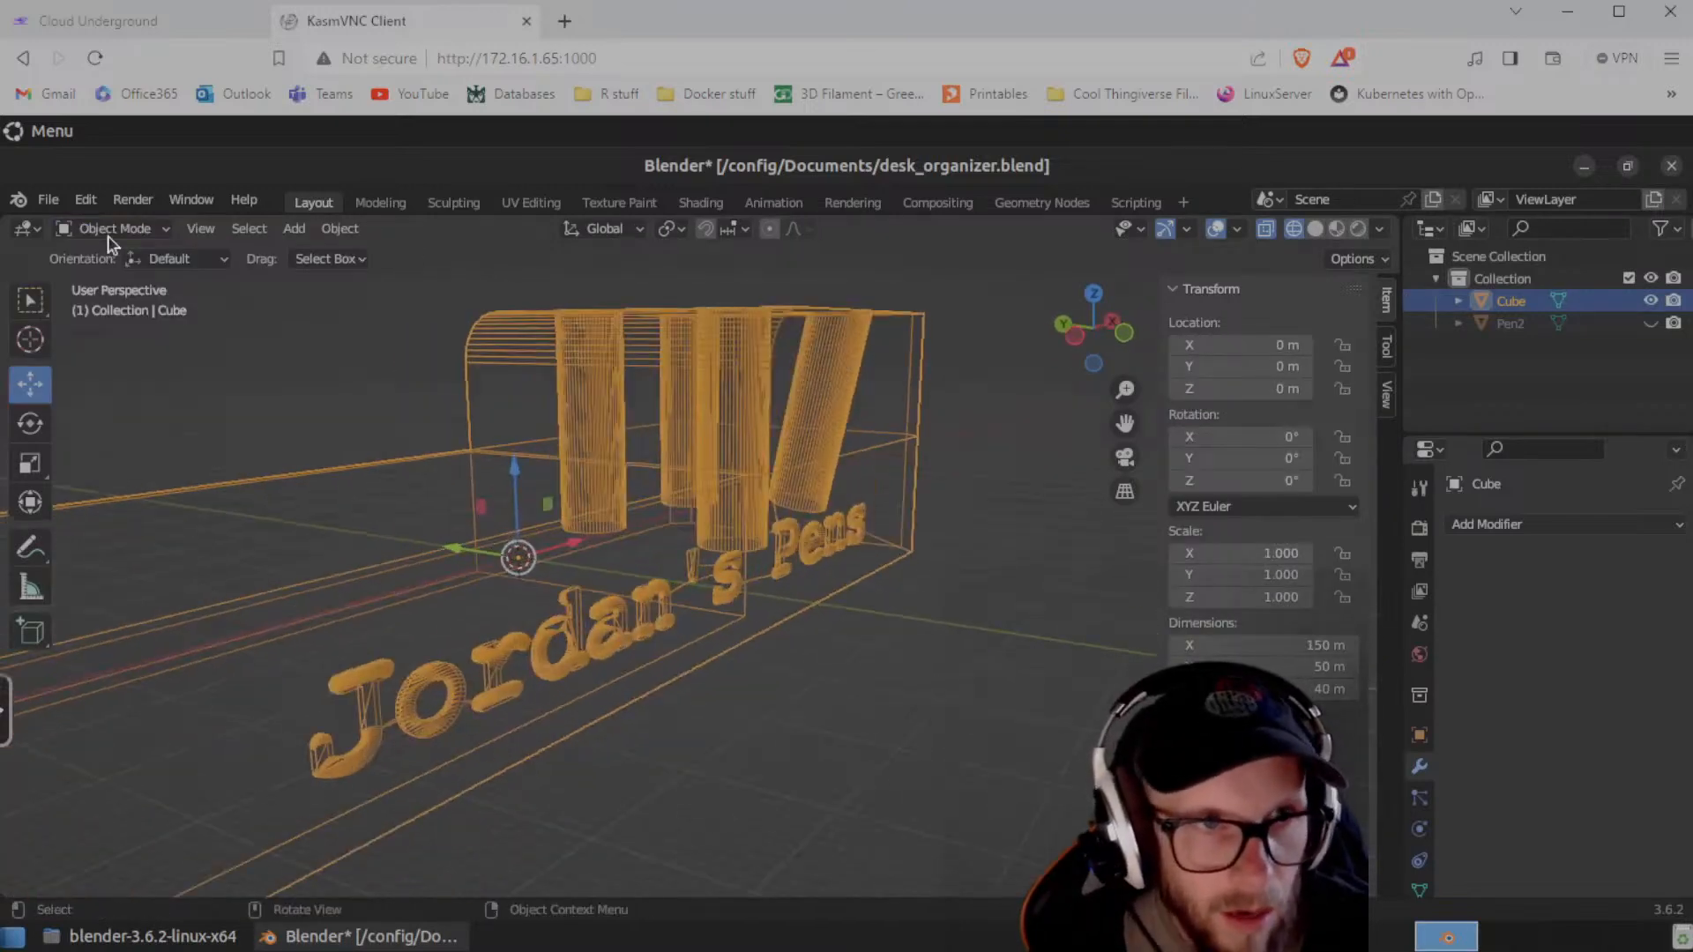
{"action": "left_click", "coordinate": [109, 231]}
{"action": "left_click", "coordinate": [103, 252]}
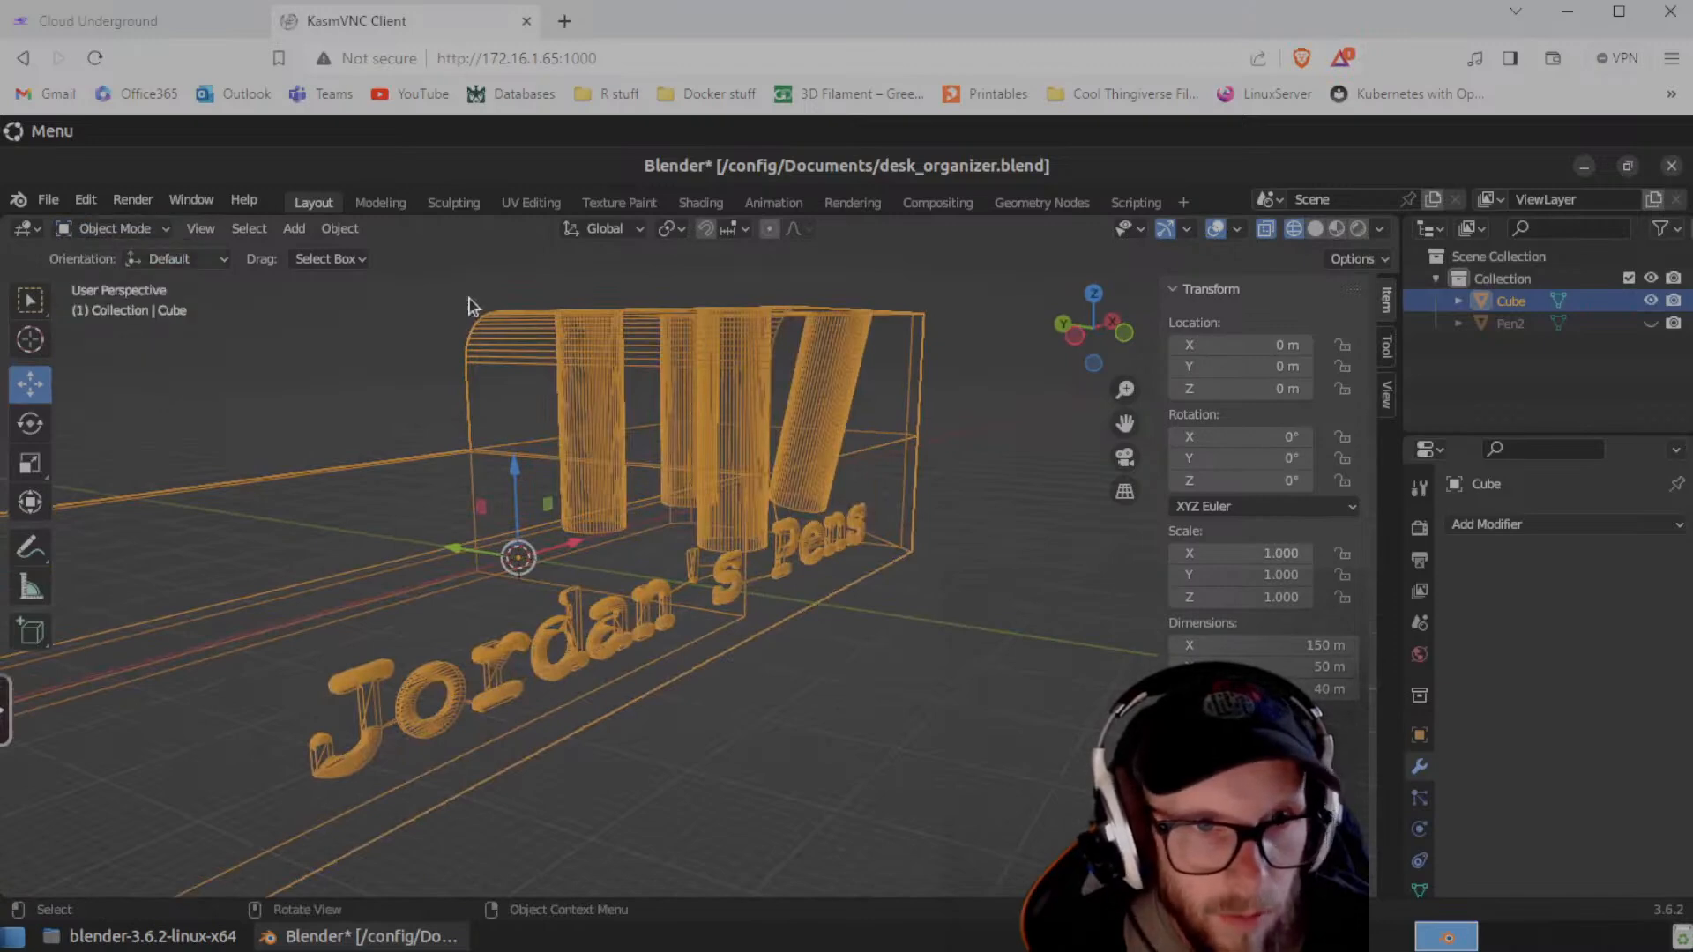
- Switch to solid shading and examine the letters' recessed depth in the organizer's front wall from several close angles
{"action": "left_click", "coordinate": [1315, 228]}
{"action": "mouse_move", "coordinate": [906, 717]}
{"action": "middle_mouse_down"}
{"action": "mouse_move", "coordinate": [880, 767]}
{"action": "mouse_move", "coordinate": [438, 739]}
{"action": "mouse_move", "coordinate": [684, 705]}
{"action": "mouse_move", "coordinate": [759, 775]}
{"action": "mouse_move", "coordinate": [807, 784]}
{"action": "middle_mouse_up"}
{"action": "scroll", "coordinate": [790, 679], "scroll_direction": "down", "scroll_amount": 2}
{"action": "middle_click_drag", "start_coordinate": [790, 679], "coordinate": [334, 731]}
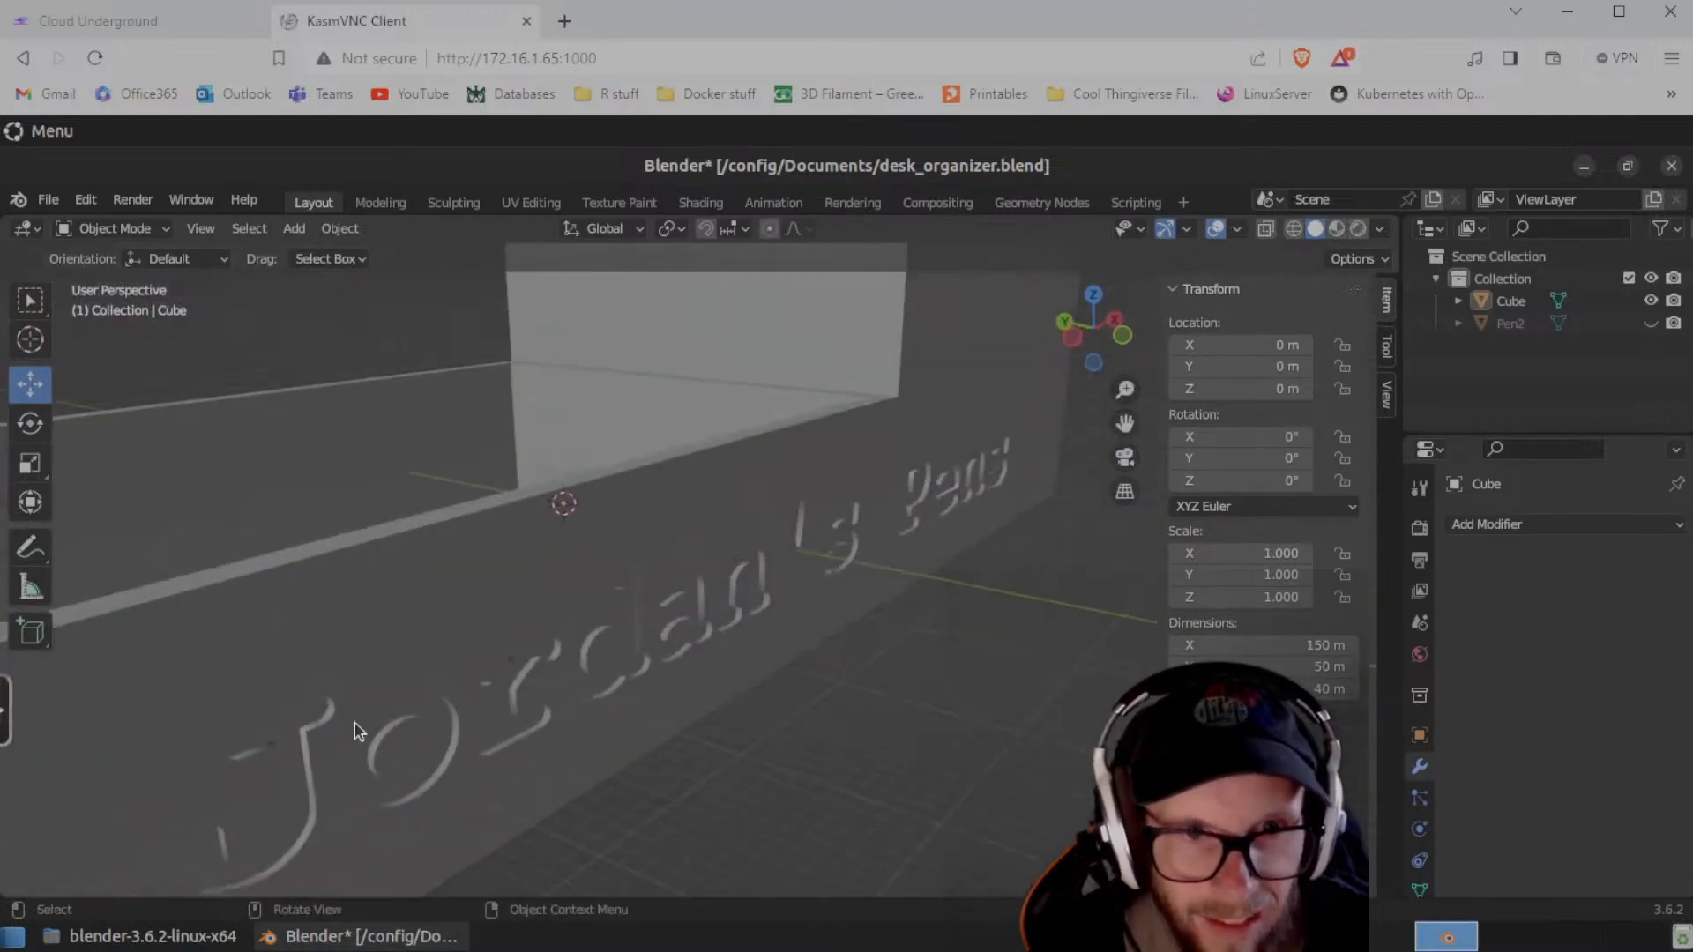
{"action": "middle_click_drag", "start_coordinate": [1008, 665], "coordinate": [703, 683]}
{"action": "middle_click_drag", "start_coordinate": [780, 628], "coordinate": [814, 642]}
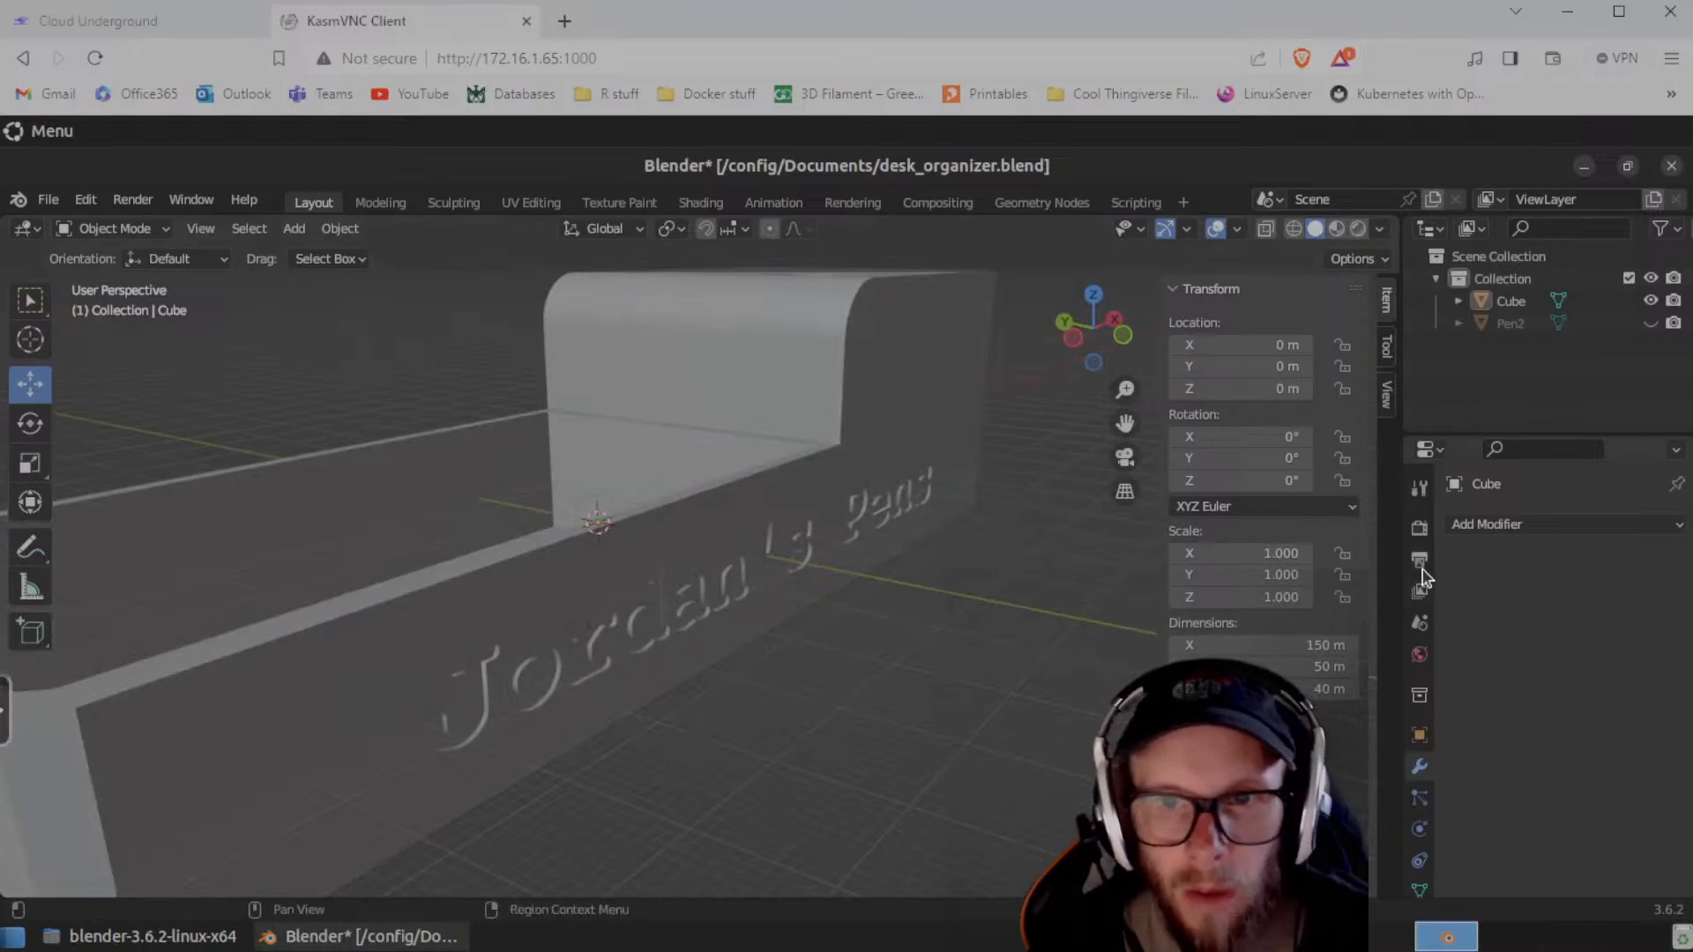
{"action": "mouse_move", "coordinate": [948, 599]}
{"action": "middle_mouse_down"}
{"action": "mouse_move", "coordinate": [911, 634]}
{"action": "mouse_move", "coordinate": [745, 626]}
{"action": "mouse_move", "coordinate": [741, 692]}
{"action": "mouse_move", "coordinate": [764, 690]}
{"action": "middle_mouse_up"}
{"action": "middle_click_drag", "start_coordinate": [847, 646], "coordinate": [366, 703]}
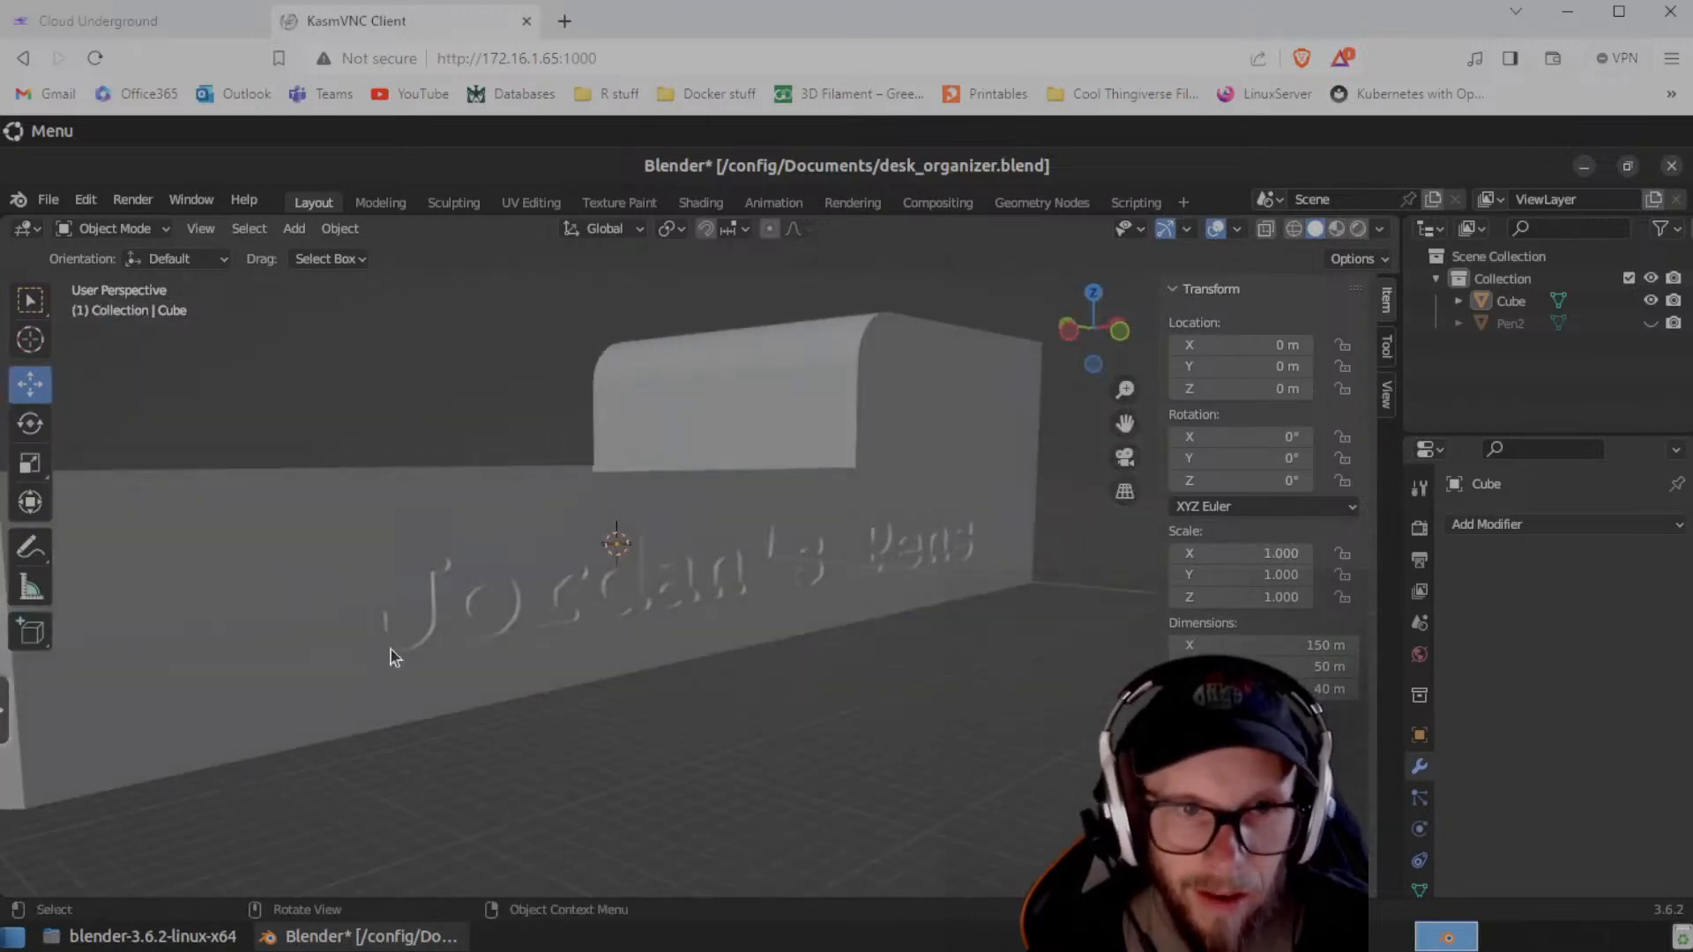
{"action": "middle_click_drag", "start_coordinate": [1052, 641], "coordinate": [842, 702]}
- Examine the whole organizer with its lettered front wall from the front, near and far
{"action": "scroll", "coordinate": [839, 697], "scroll_direction": "down", "scroll_amount": 3}
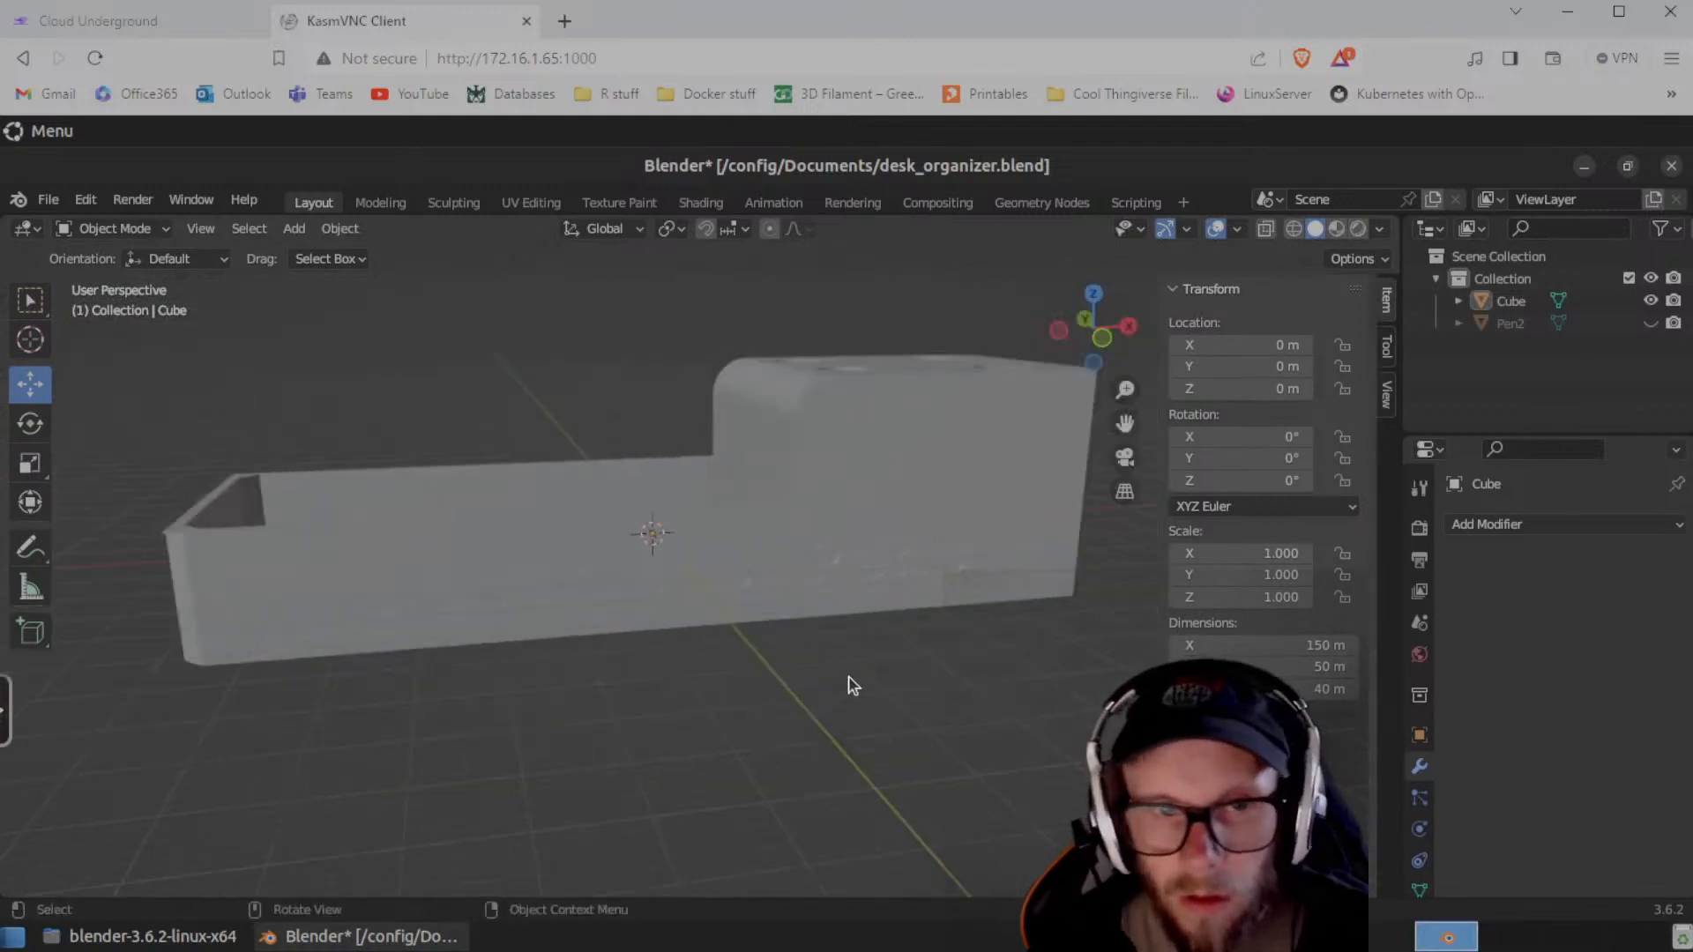
{"action": "middle_click_drag", "start_coordinate": [886, 578], "coordinate": [677, 701]}
{"action": "scroll", "coordinate": [842, 663], "scroll_direction": "up", "scroll_amount": 2}
{"action": "scroll", "coordinate": [769, 716], "scroll_direction": "up", "scroll_amount": 4}
{"action": "scroll", "coordinate": [811, 683], "scroll_direction": "down", "scroll_amount": 2}
{"action": "scroll", "coordinate": [747, 695], "scroll_direction": "down", "scroll_amount": 2}
{"action": "scroll", "coordinate": [730, 680], "scroll_direction": "up", "scroll_amount": 4}
{"action": "scroll", "coordinate": [738, 708], "scroll_direction": "down", "scroll_amount": 2}
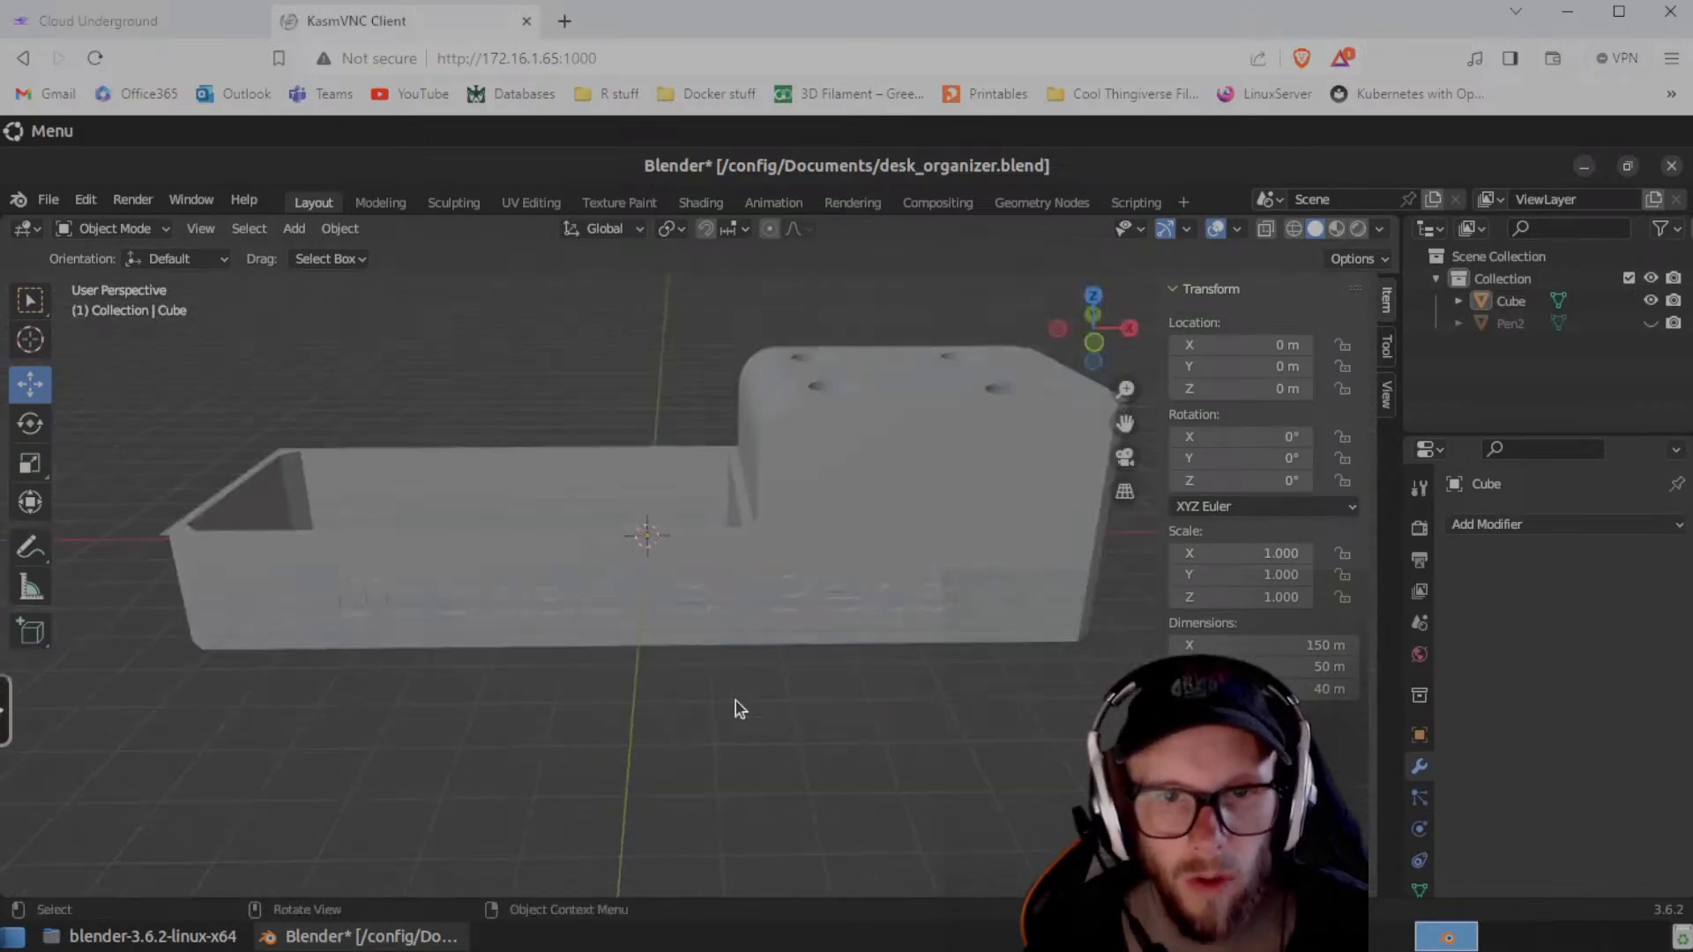
{"action": "scroll", "coordinate": [742, 707], "scroll_direction": "up", "scroll_amount": 2}
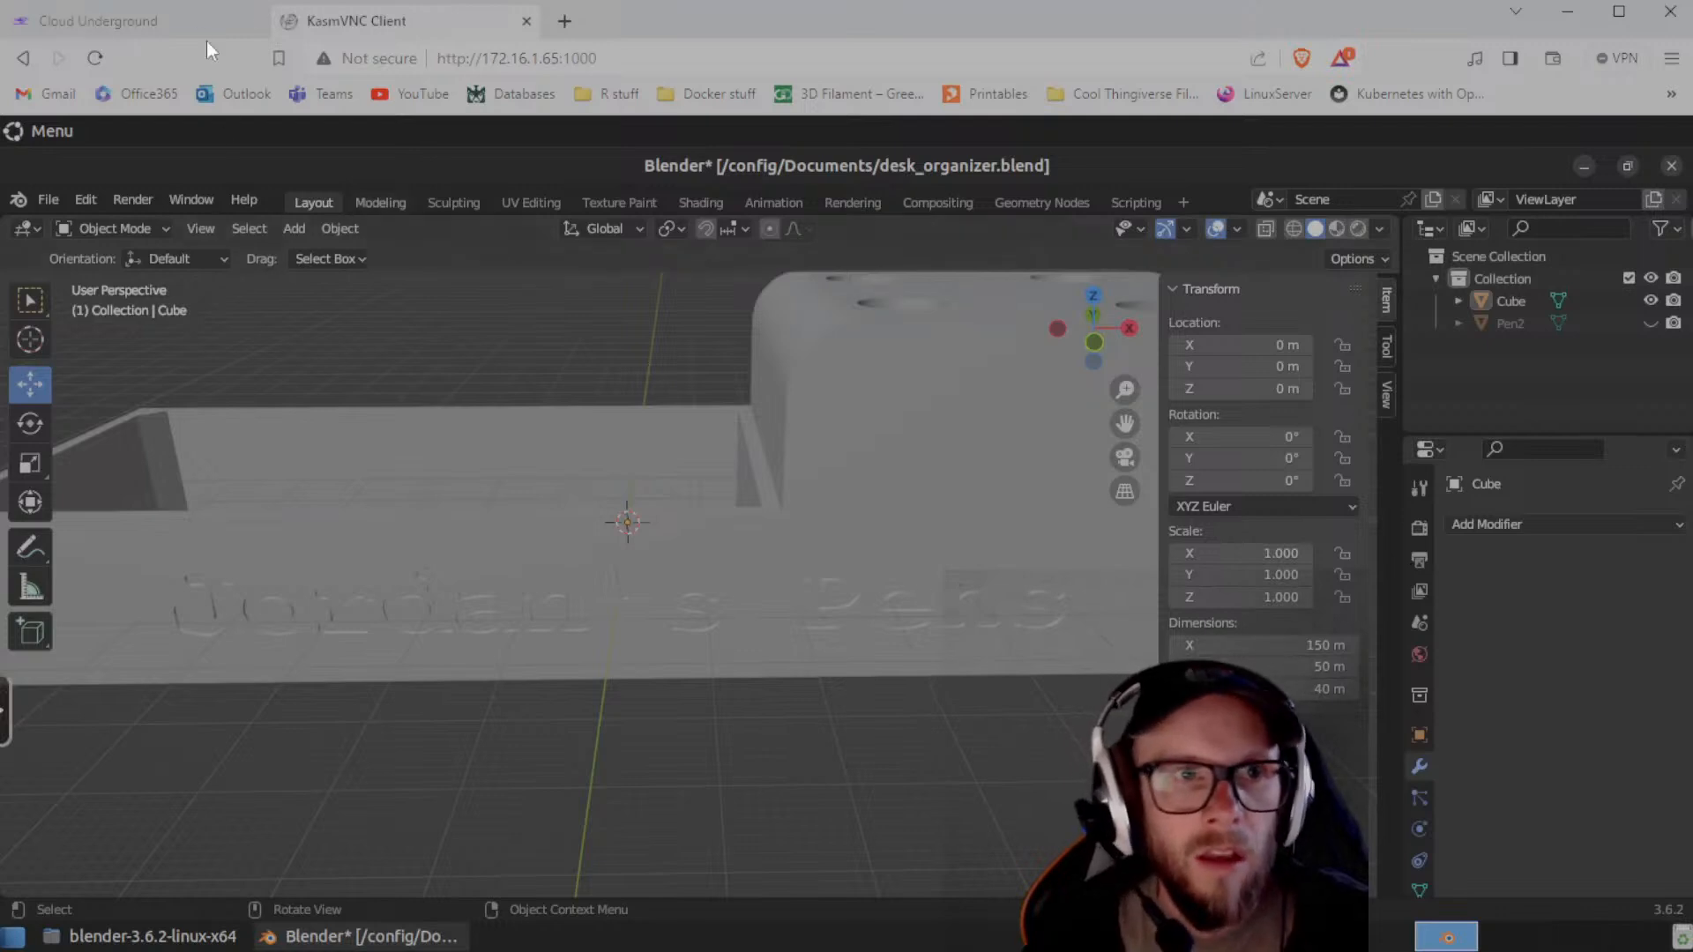
- View the Cloud Underground home page and return to the KasmVNC session with Blender
{"action": "left_click", "coordinate": [182, 18]}
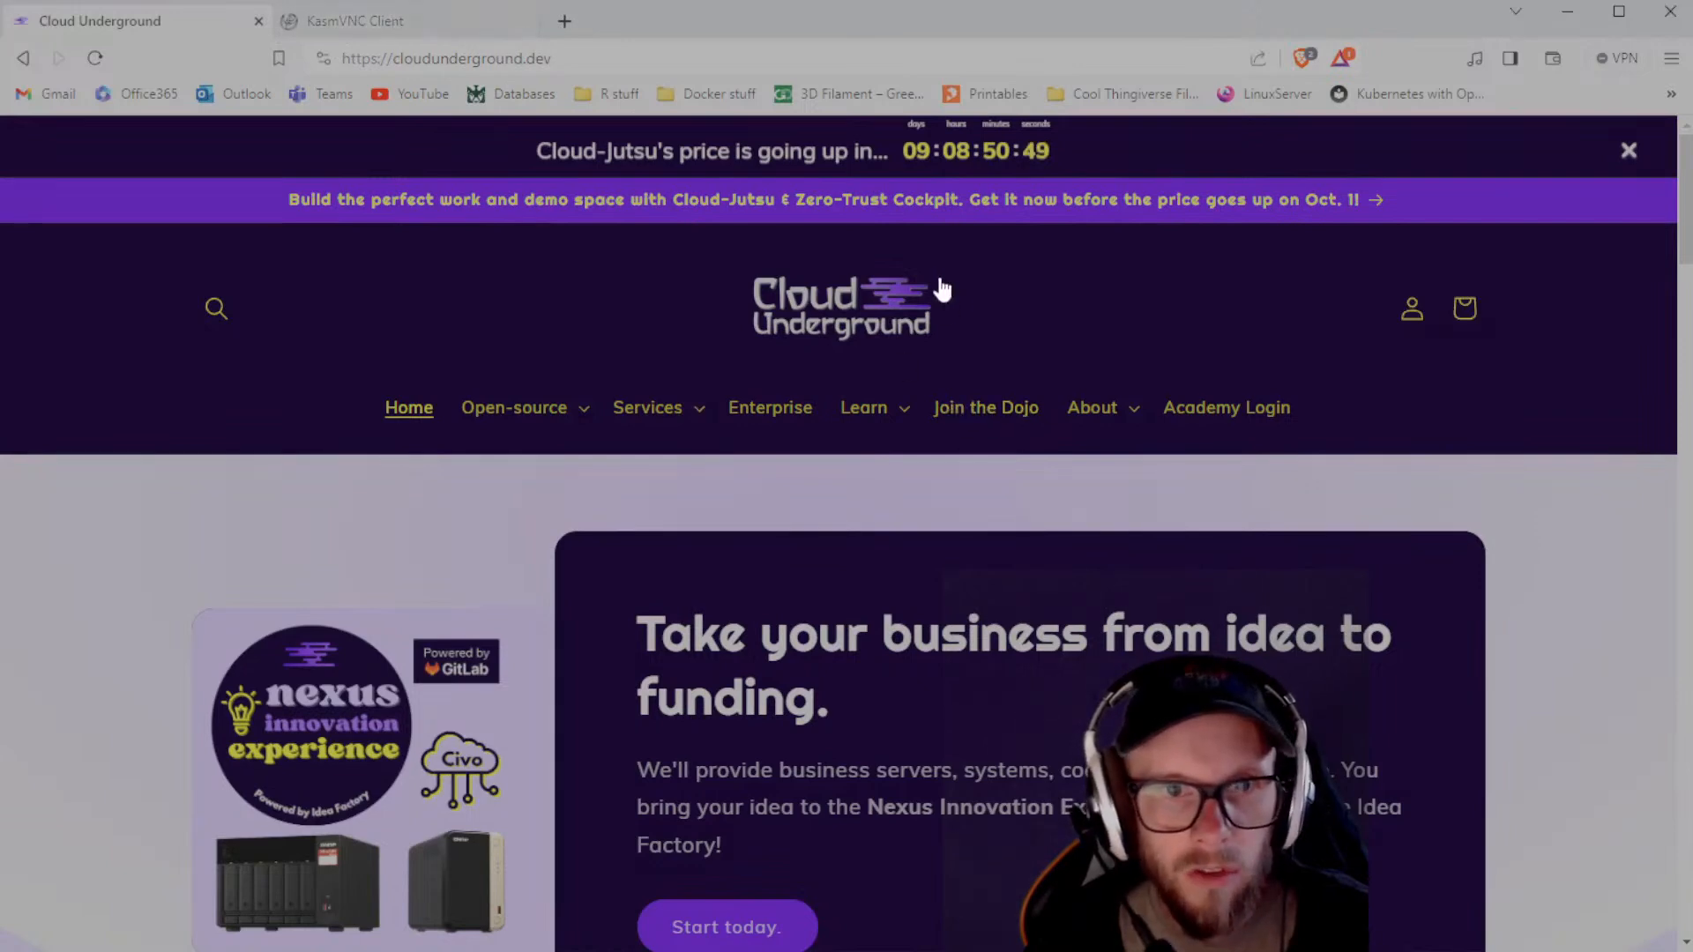
{"action": "left_click", "coordinate": [376, 30]}
- Select the organizer body, examine its open tray and lettered front from several angles, and switch to the Cloud Underground website
{"action": "middle_click_drag", "start_coordinate": [1028, 541], "coordinate": [744, 658]}
{"action": "left_click", "coordinate": [746, 667]}
{"action": "middle_click_drag", "start_coordinate": [658, 691], "coordinate": [754, 743]}
{"action": "middle_click_drag", "start_coordinate": [882, 733], "coordinate": [703, 752]}
{"action": "scroll", "coordinate": [729, 755], "scroll_direction": "down", "scroll_amount": 5}
{"action": "middle_click_drag", "start_coordinate": [805, 730], "coordinate": [787, 684]}
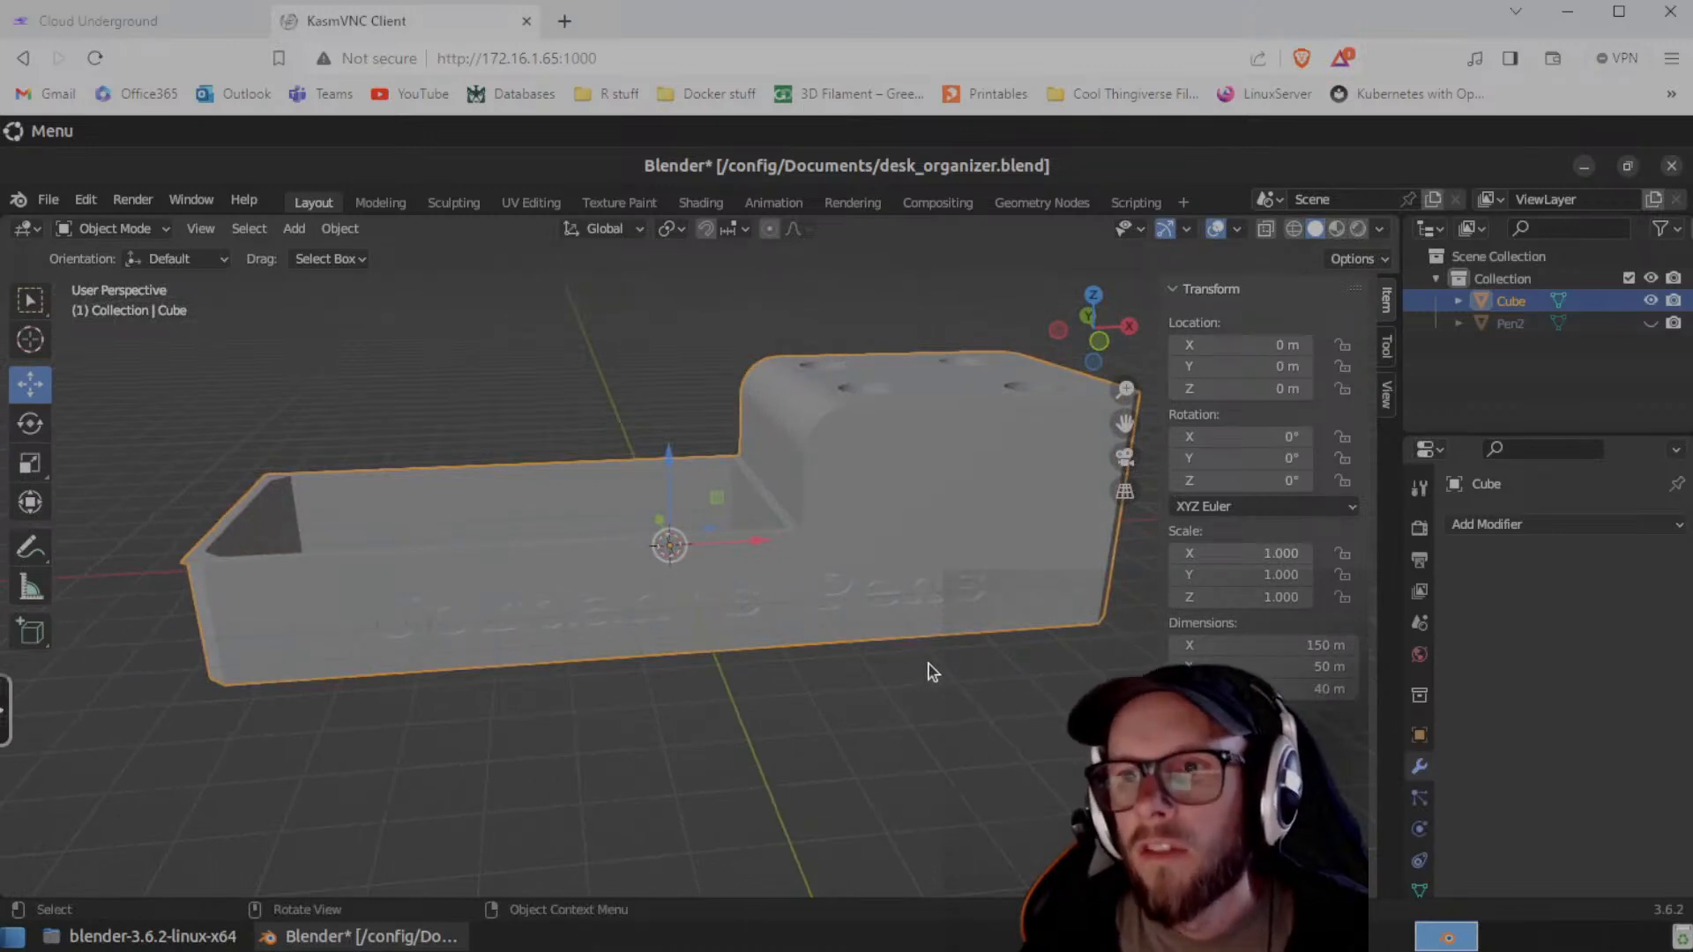
{"action": "middle_click_drag", "start_coordinate": [929, 673], "coordinate": [873, 703]}
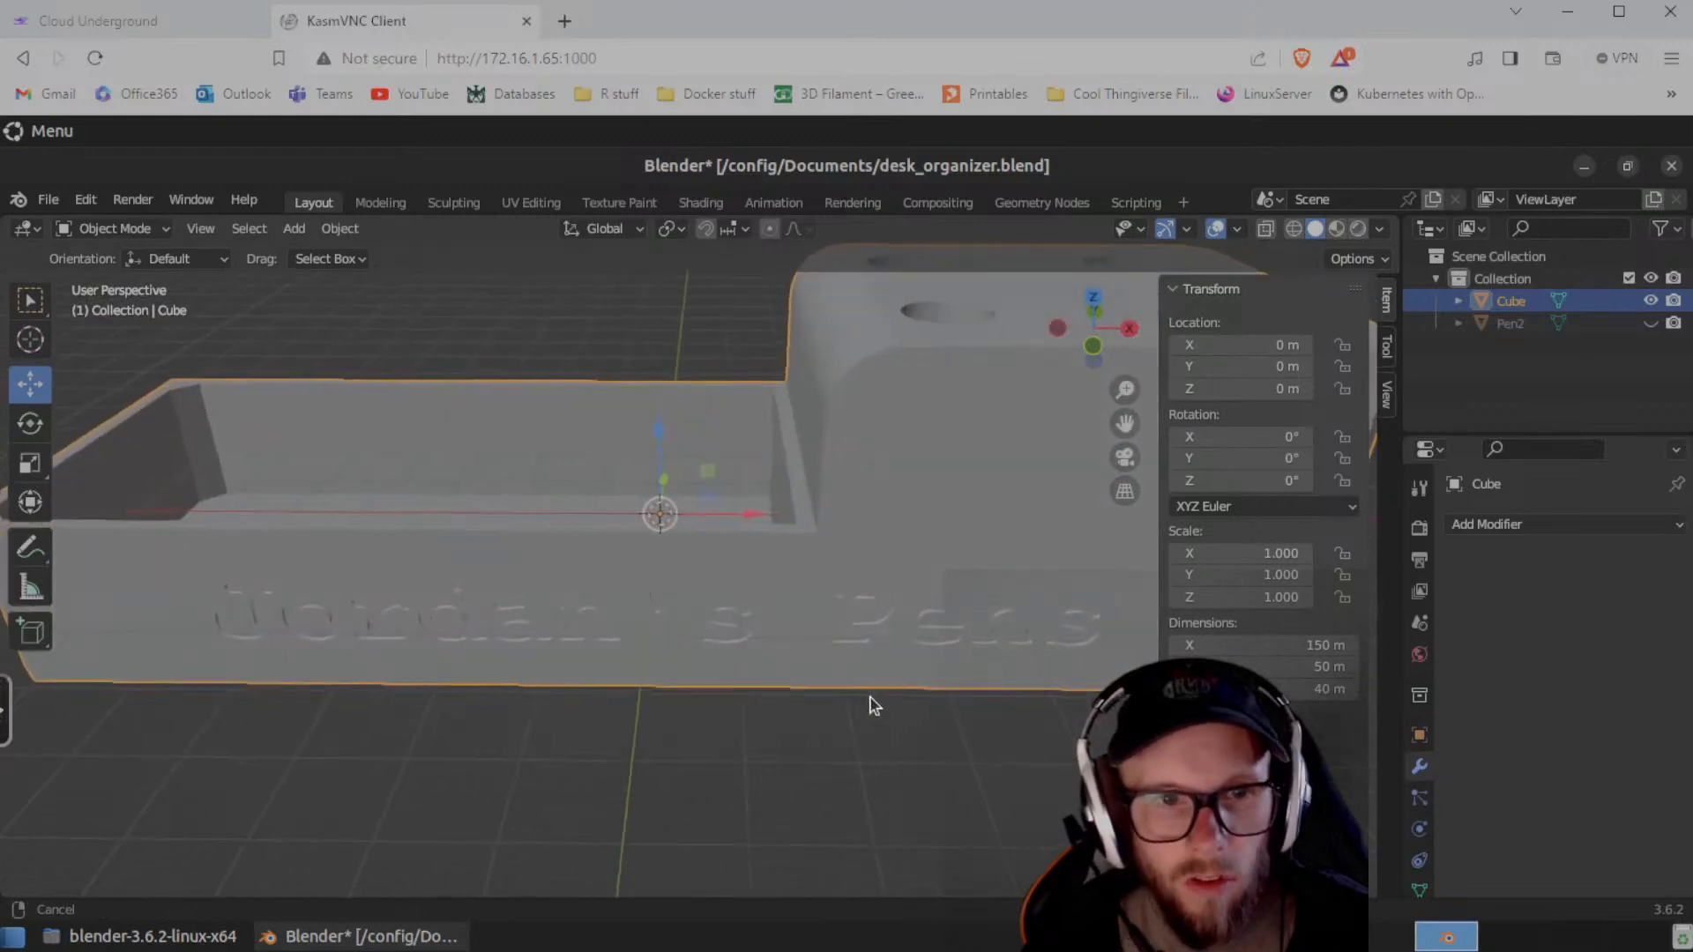
{"action": "left_click", "coordinate": [136, 24]}
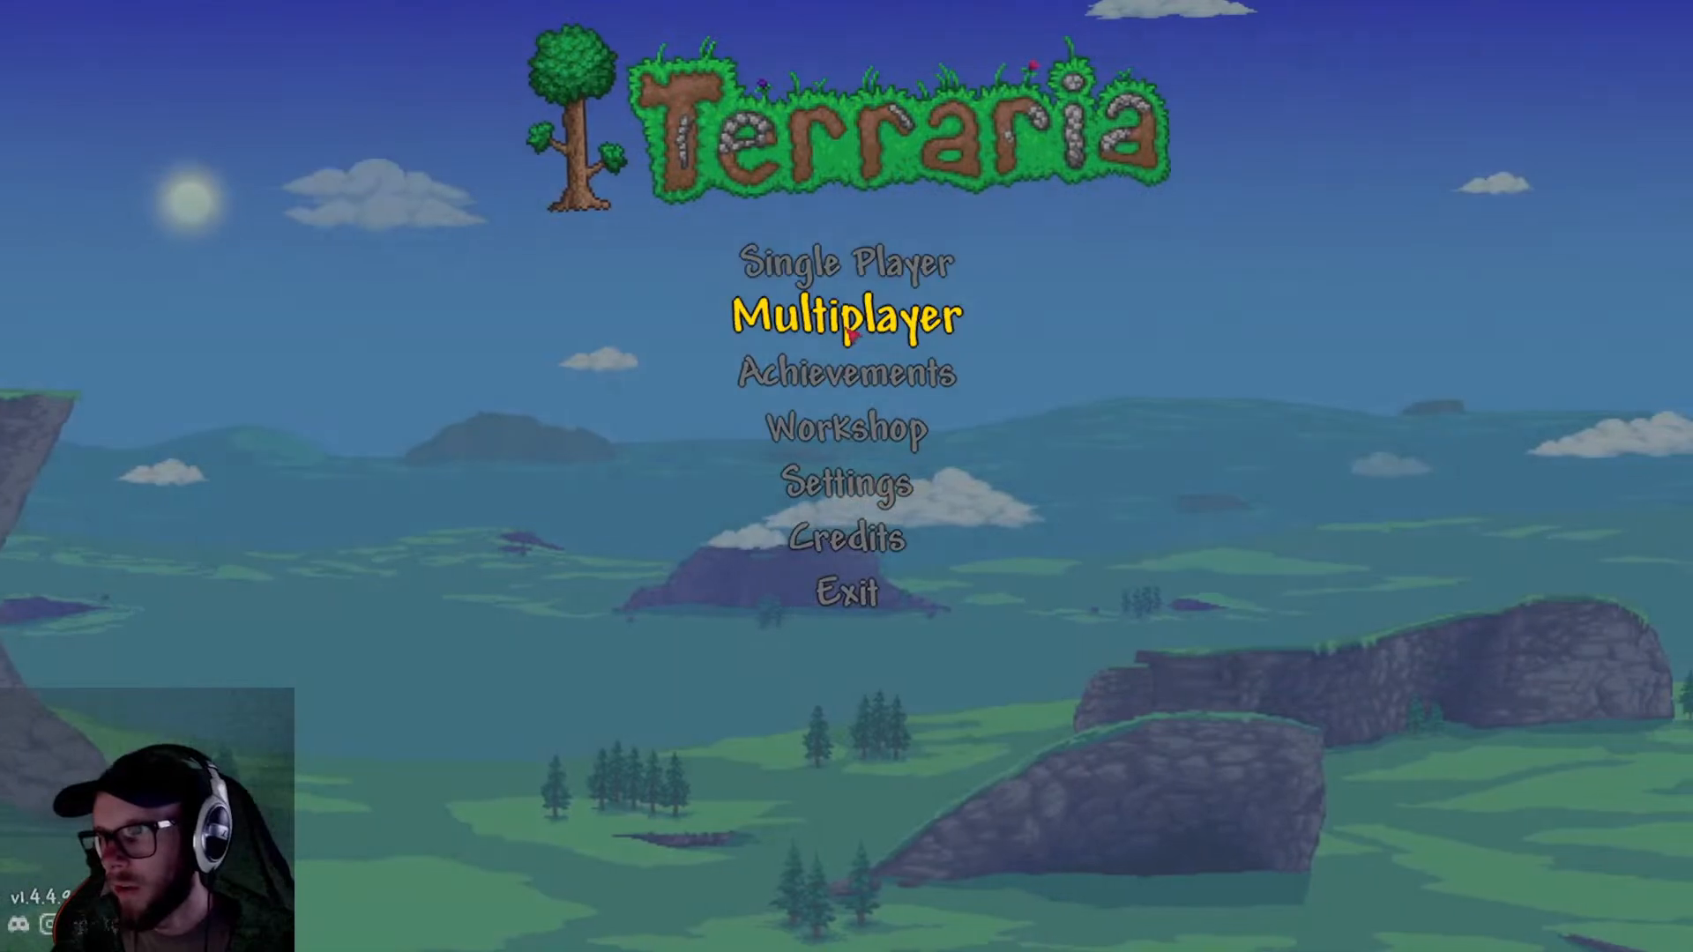
- In Terraria, join the TerraNexus multiplayer server via IP at 192.168.25.106:6100
{"action": "left_click", "coordinate": [851, 328]}
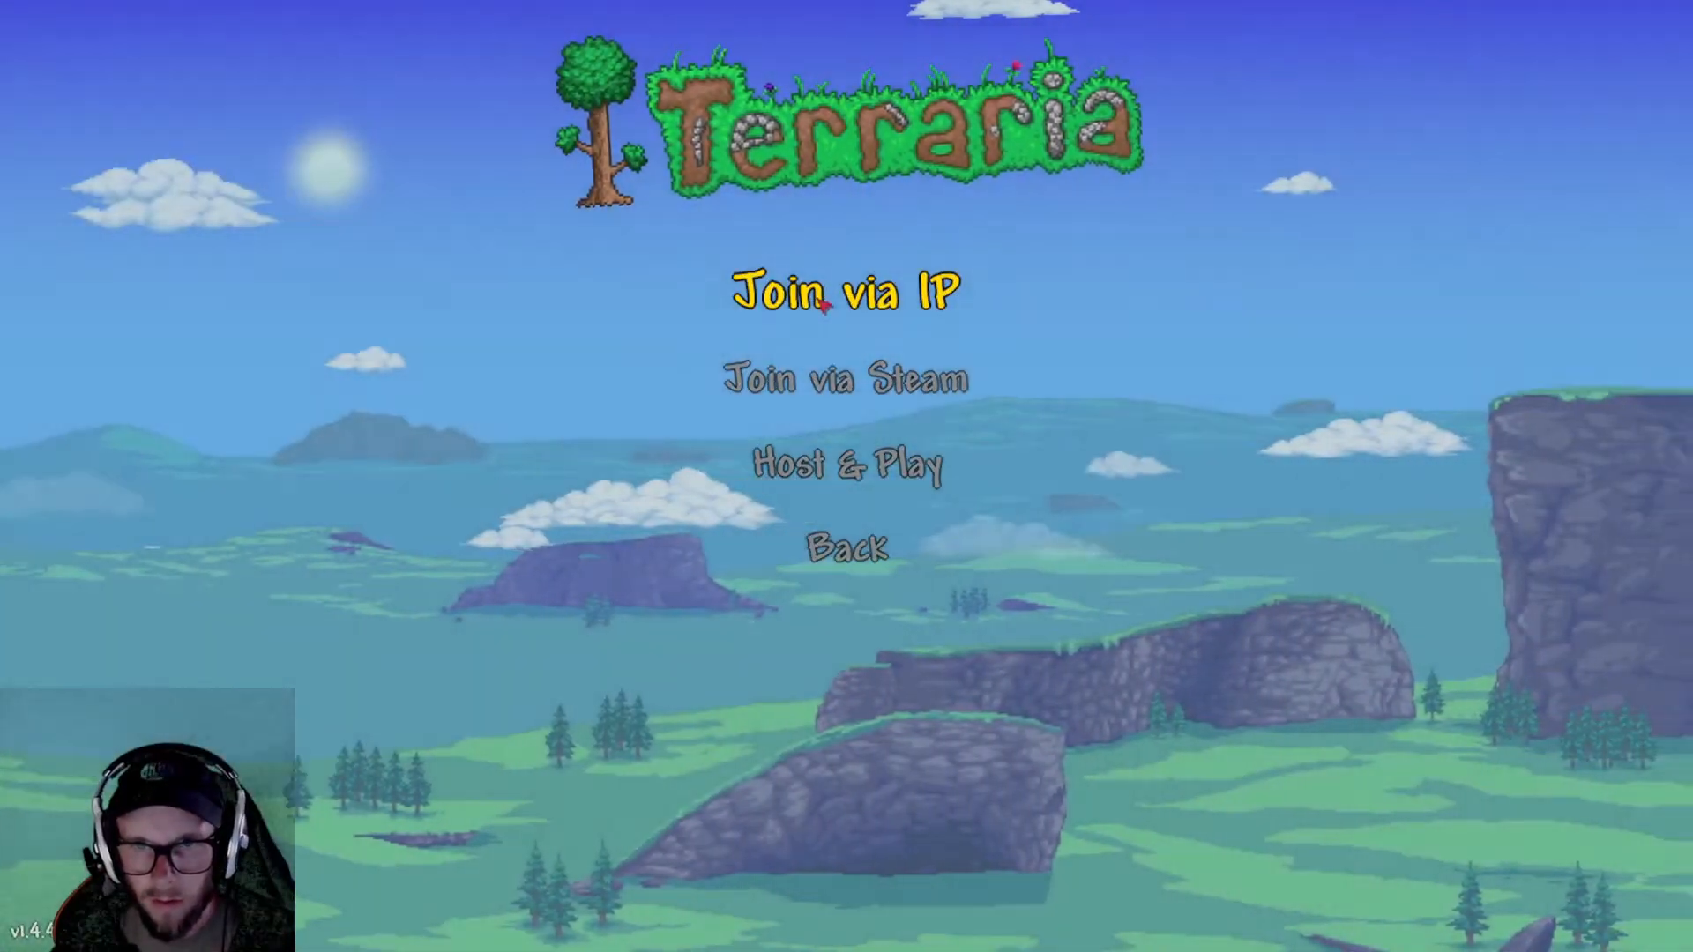
{"action": "left_click", "coordinate": [825, 300]}
{"action": "left_click", "coordinate": [536, 436]}
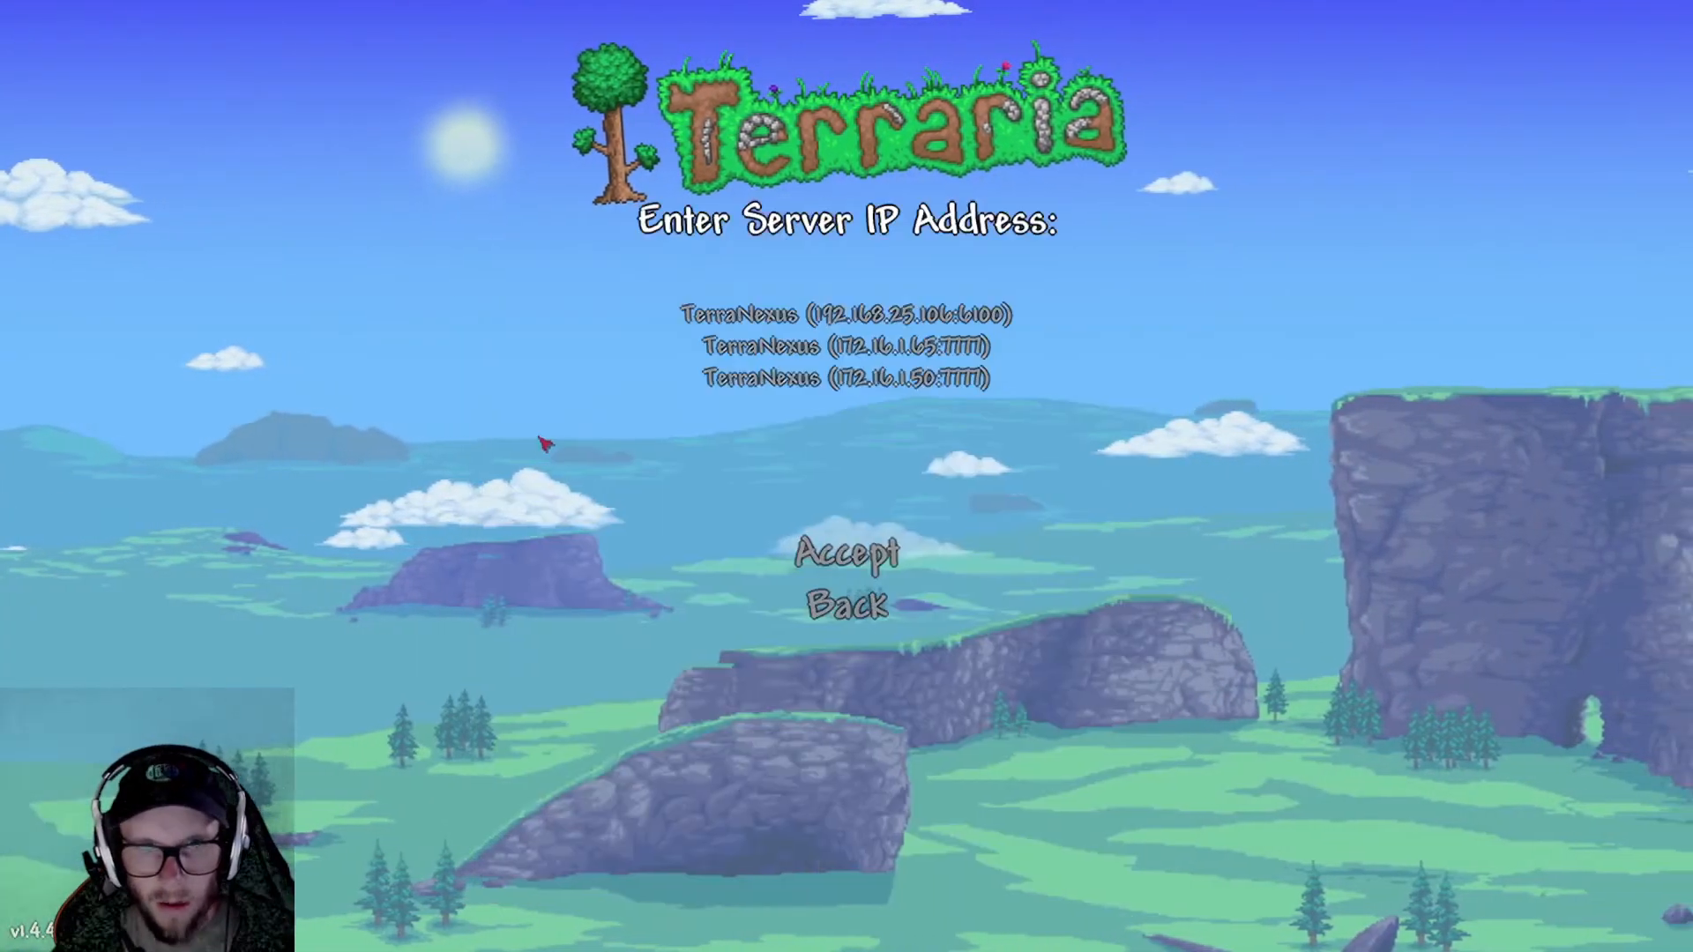
{"action": "left_click", "coordinate": [793, 302]}
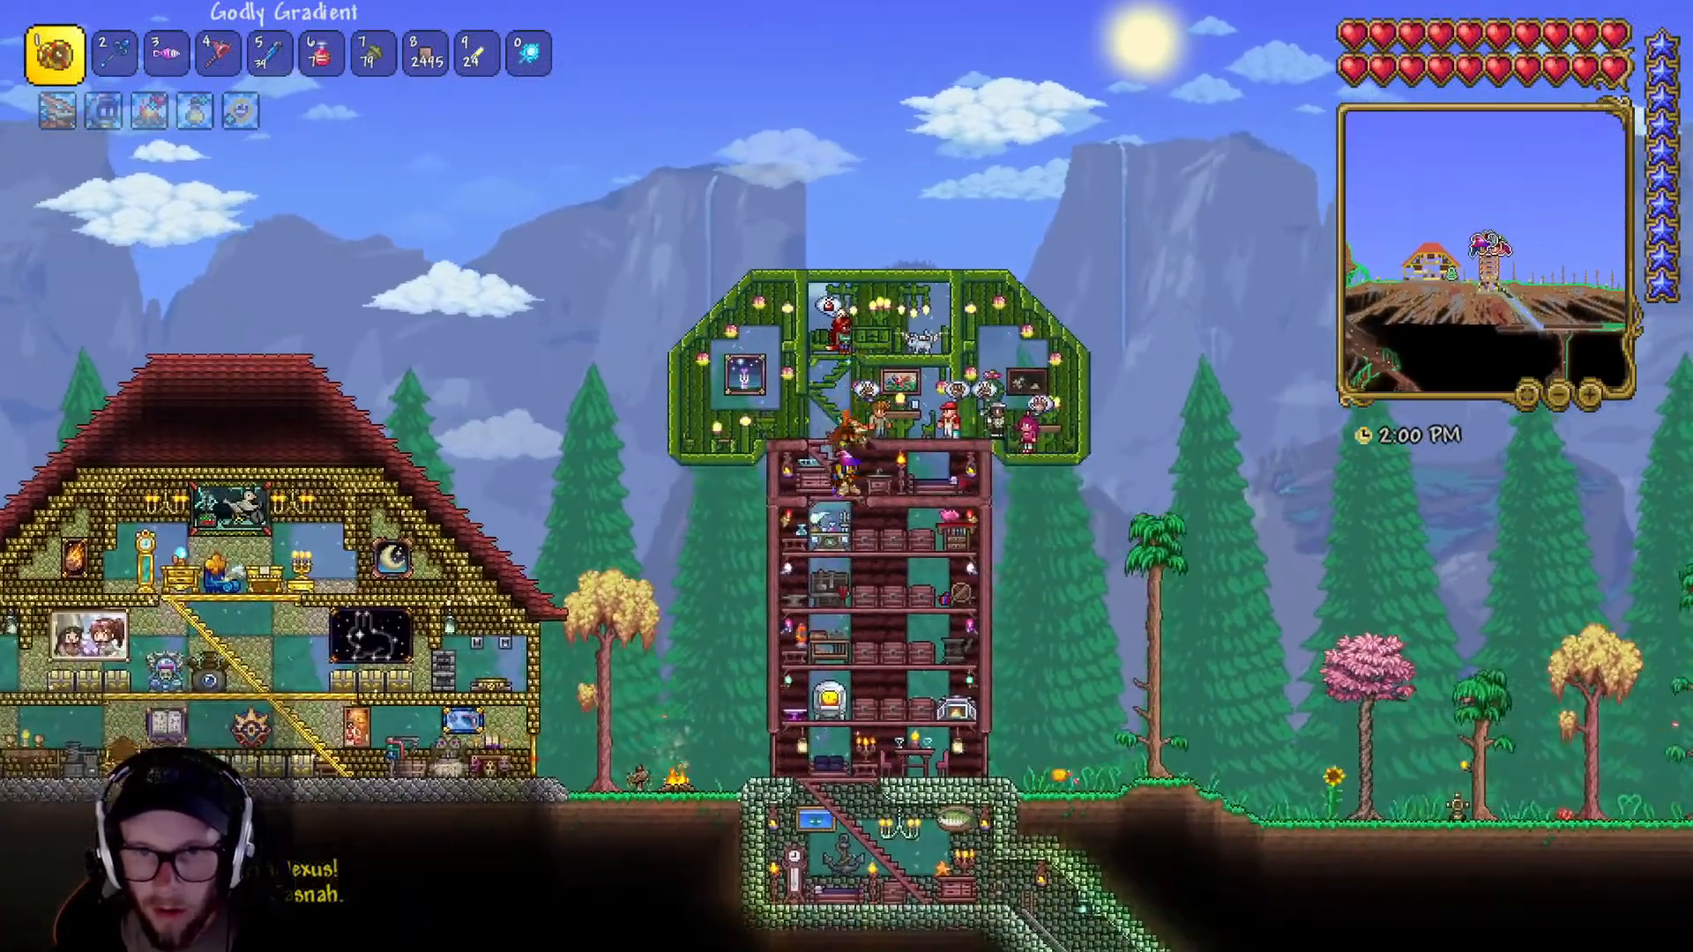
{"action": "key", "text": "s"}
{"action": "key", "text": "d"}
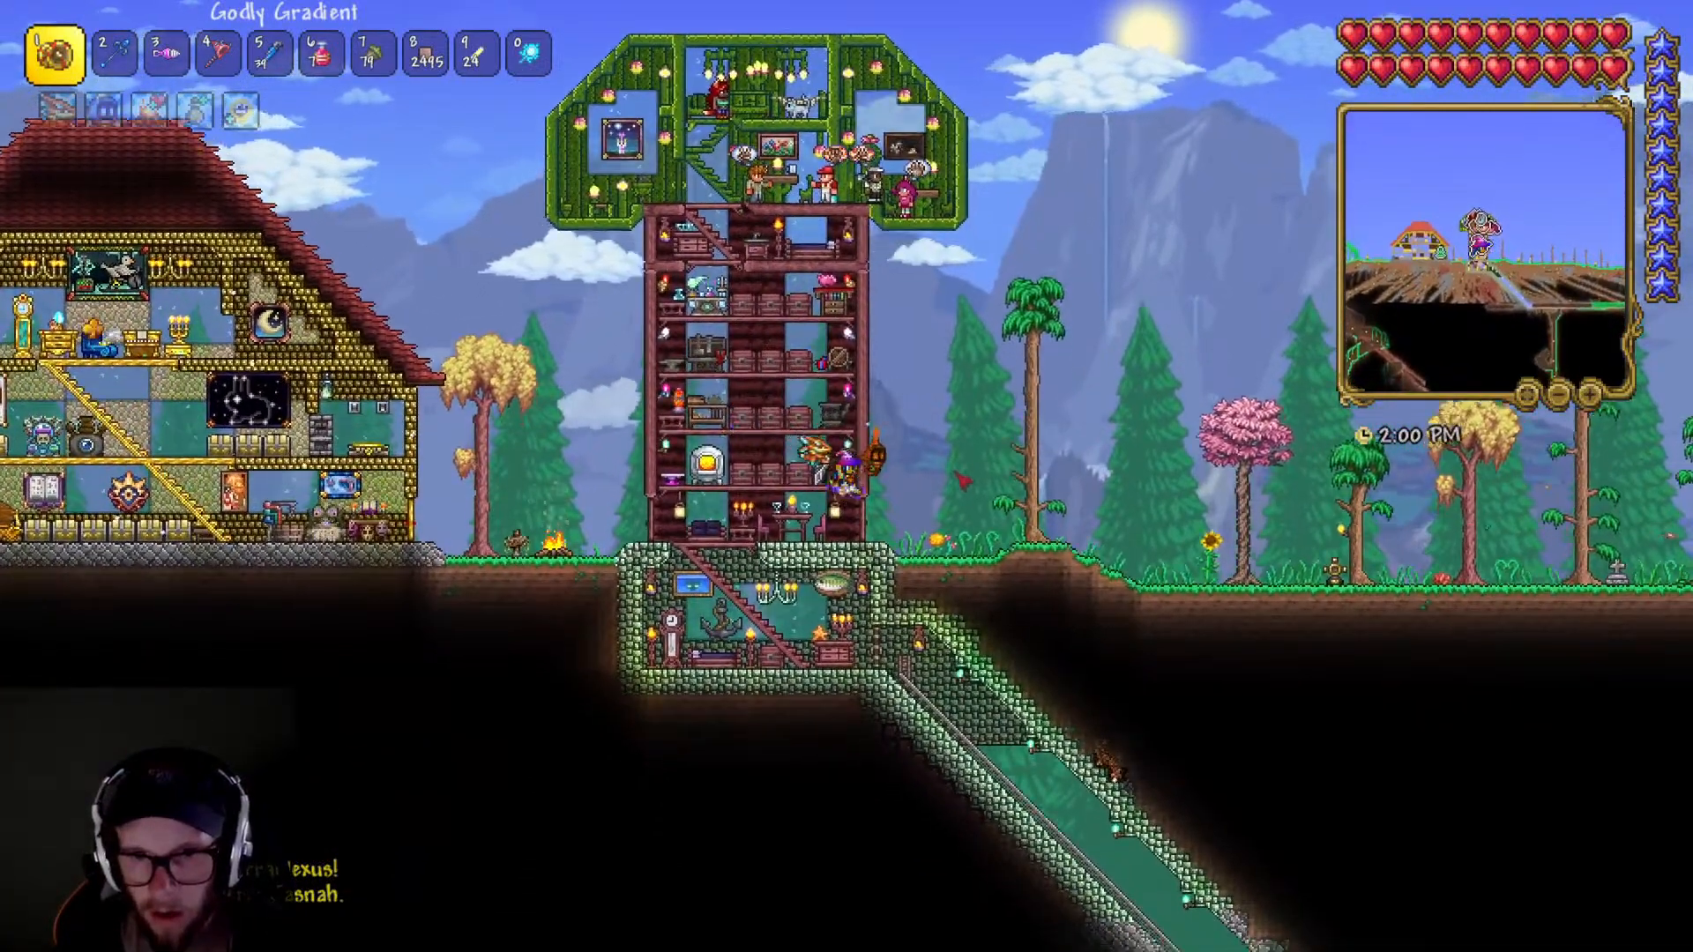
{"action": "key", "text": "s"}
{"action": "key", "text": "d"}
{"action": "key", "text": "space"}
{"action": "key", "text": "d"}
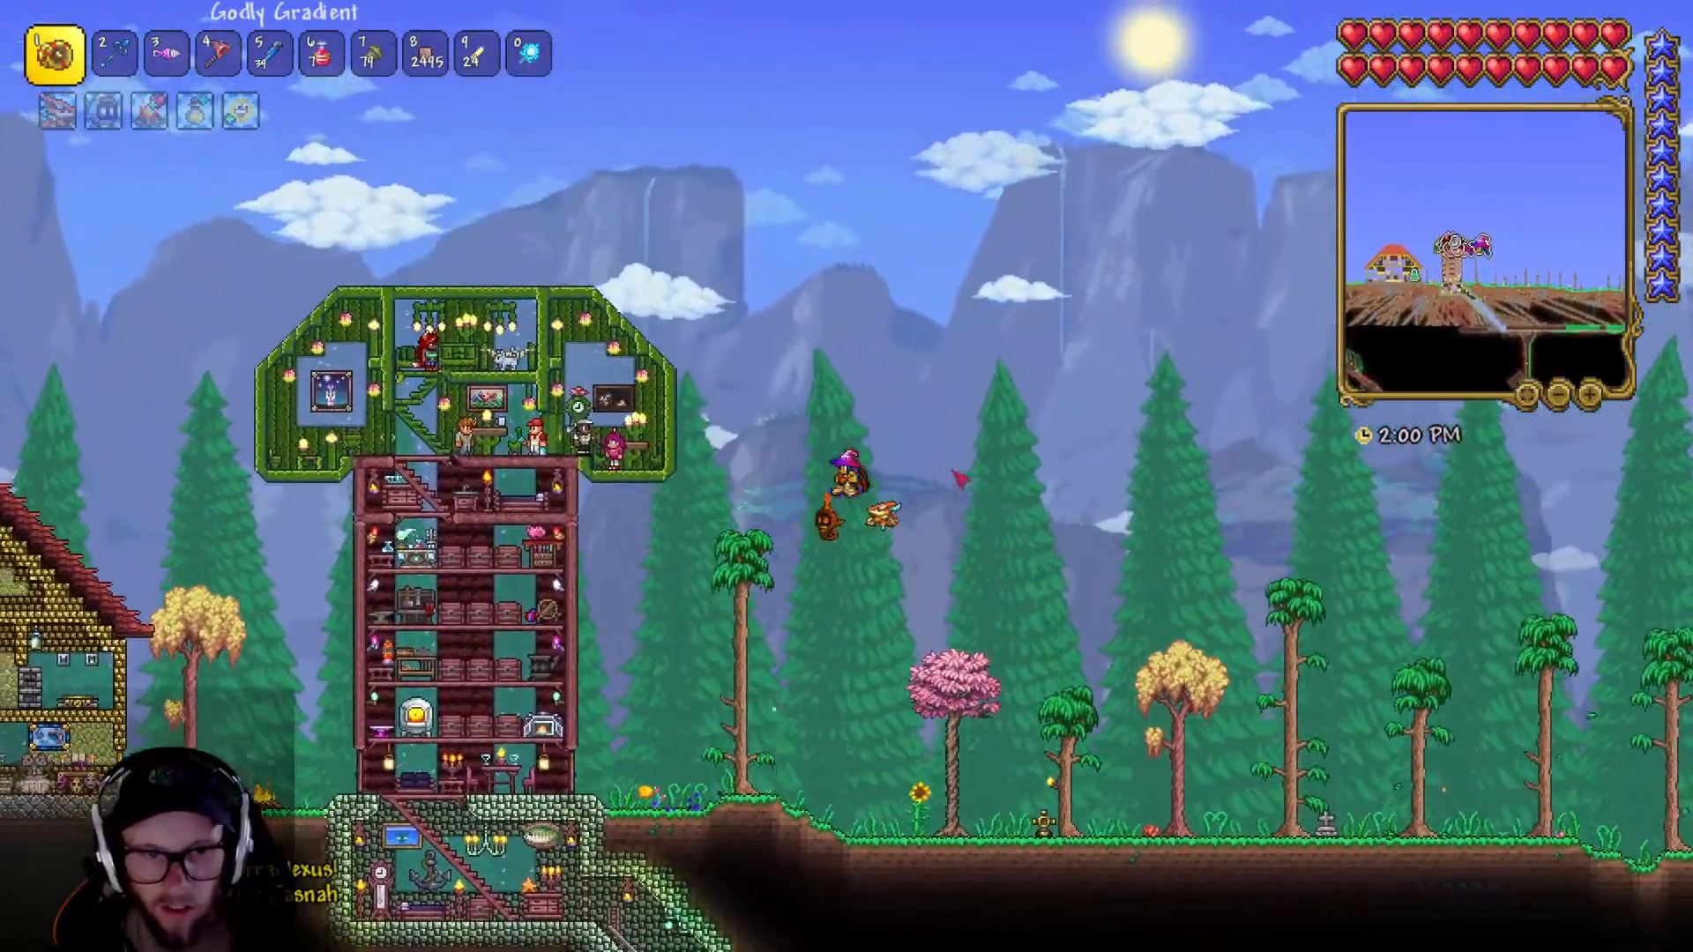
{"action": "key", "text": "a"}
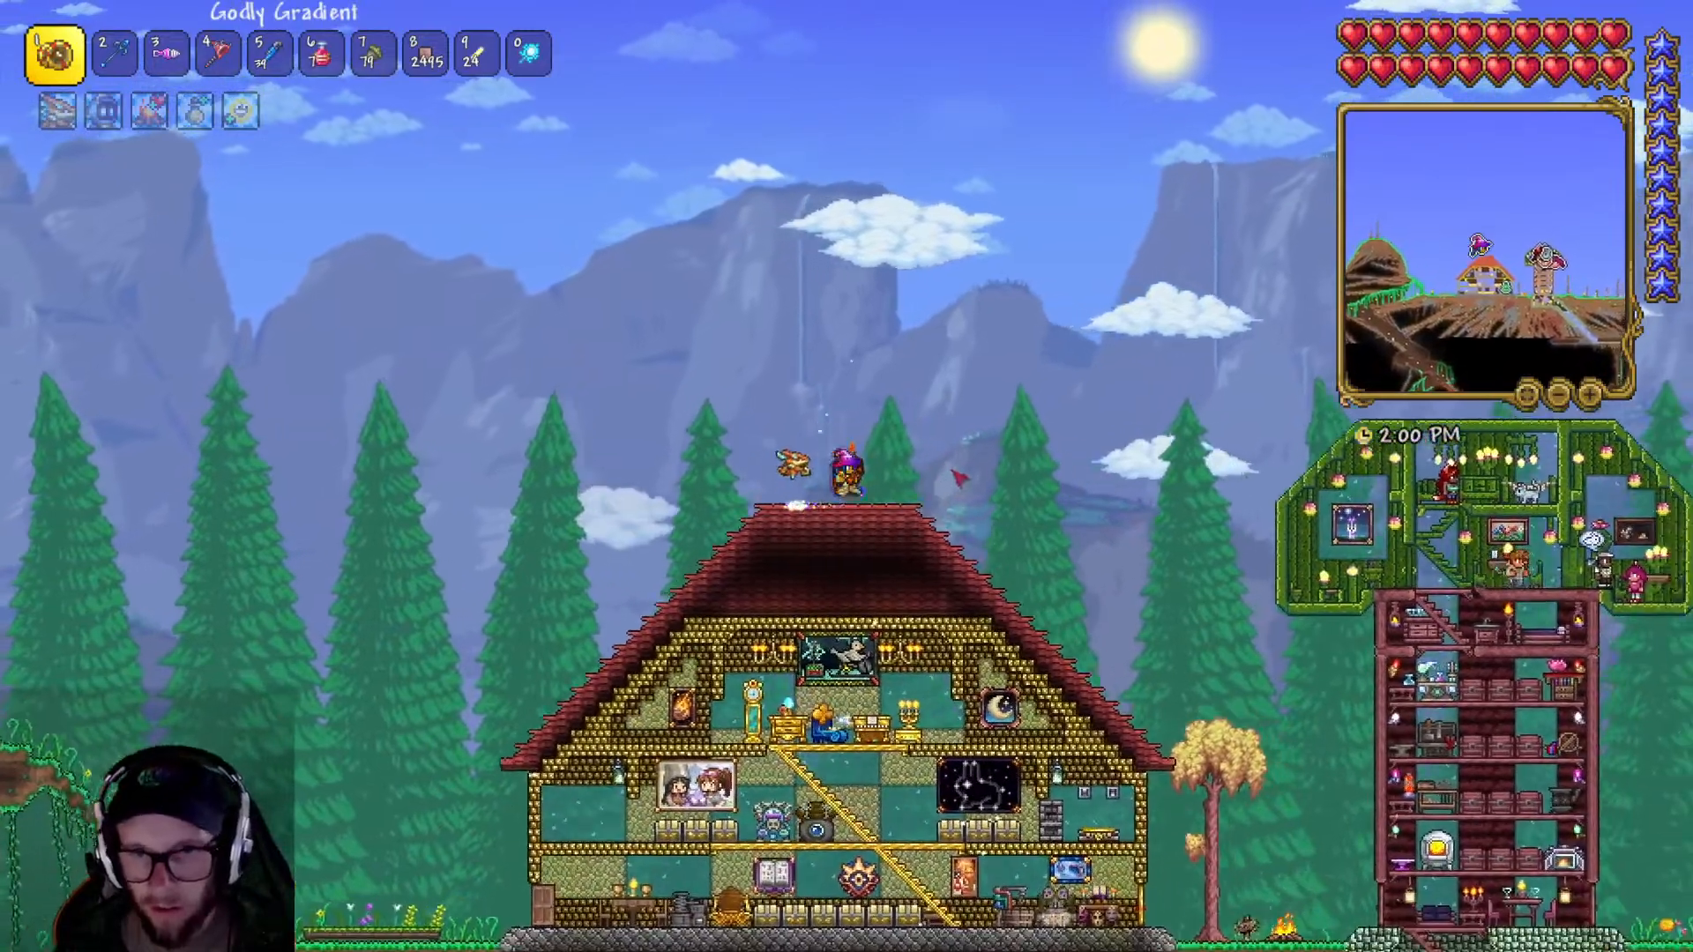
{"action": "key", "text": "d"}
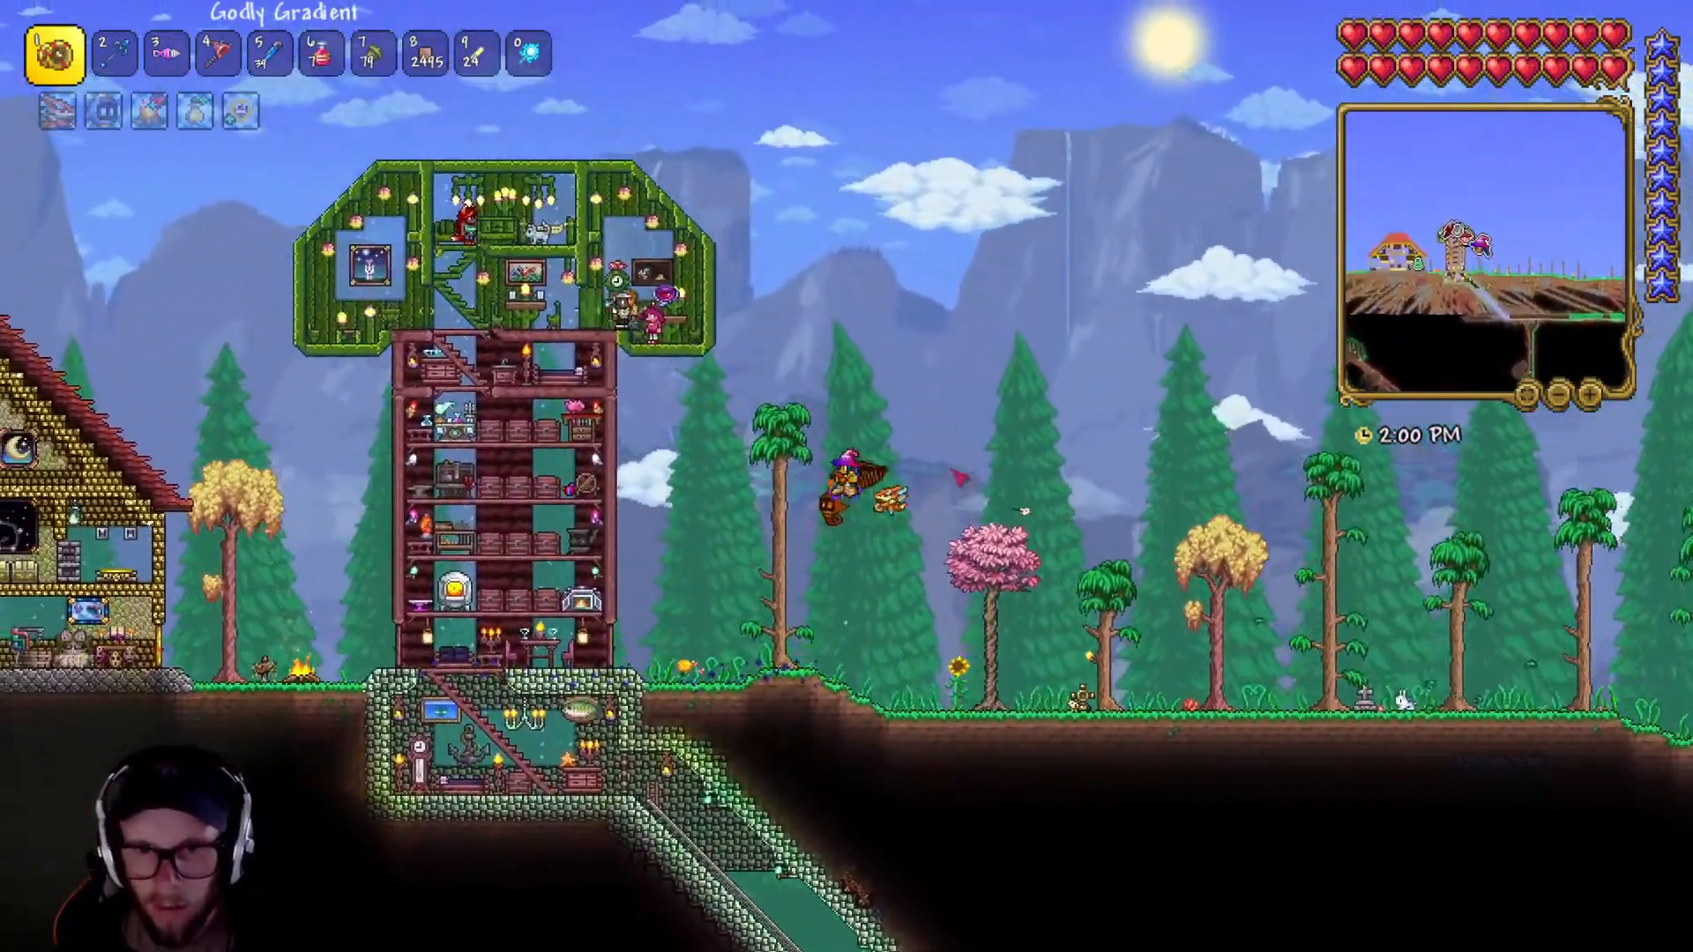
{"action": "key", "text": "space"}
{"action": "key", "text": "a"}
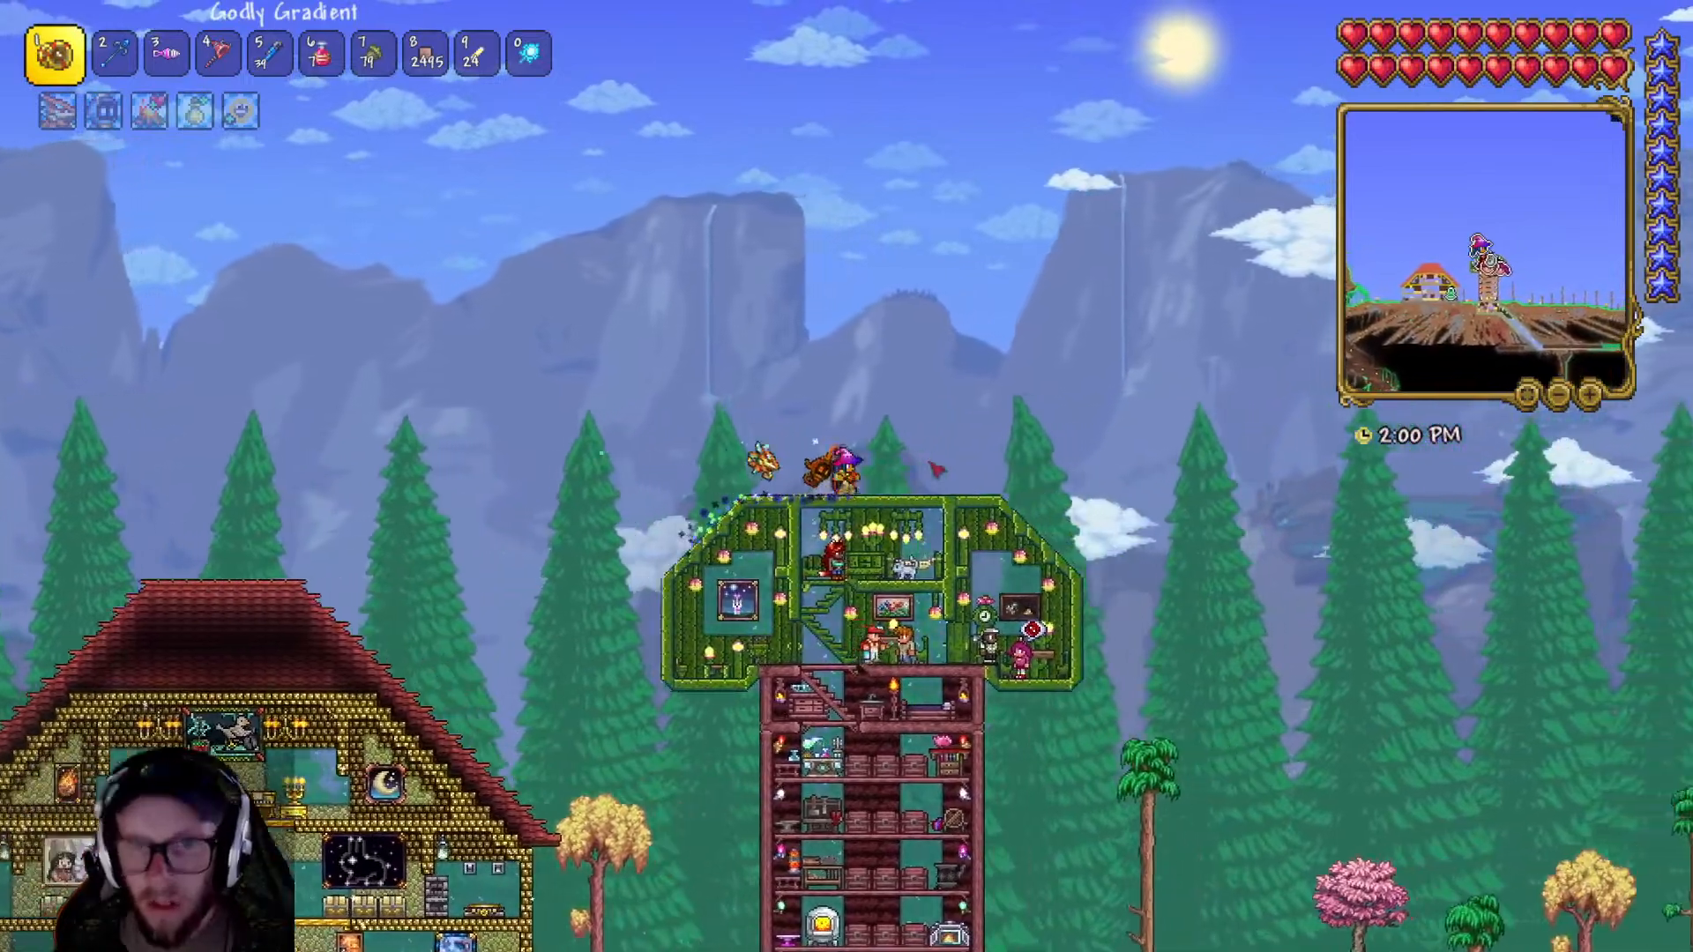
{"action": "key", "text": "d"}
{"action": "key", "text": "a"}
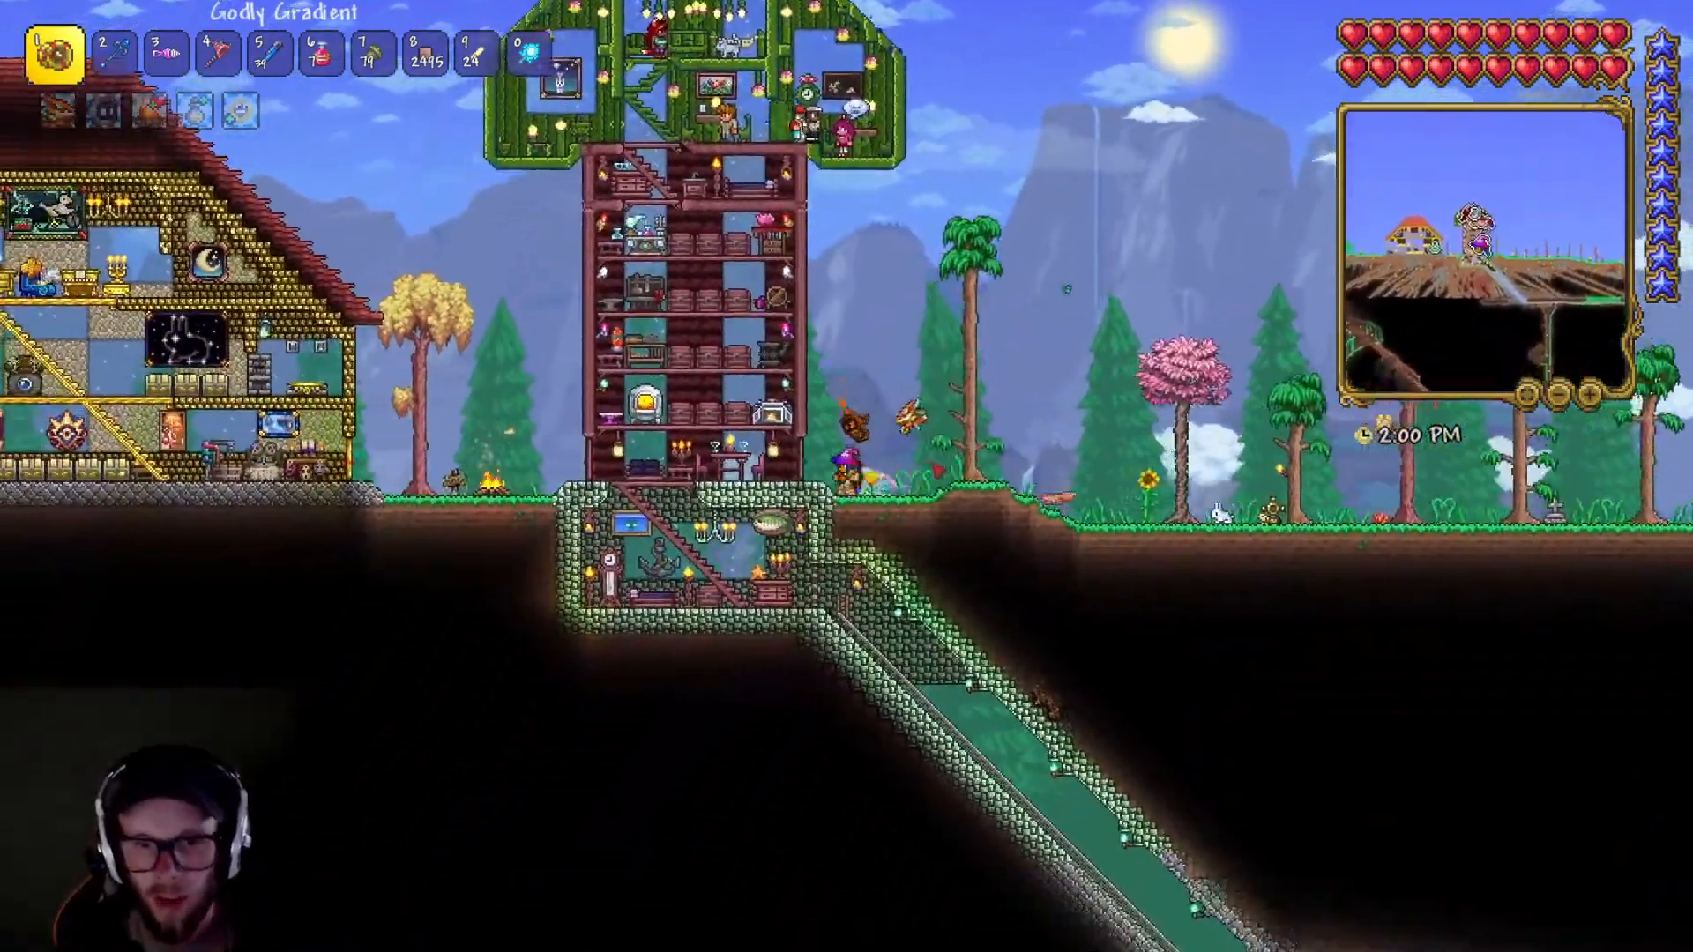
{"action": "key", "text": "space"}
{"action": "key", "text": "a"}
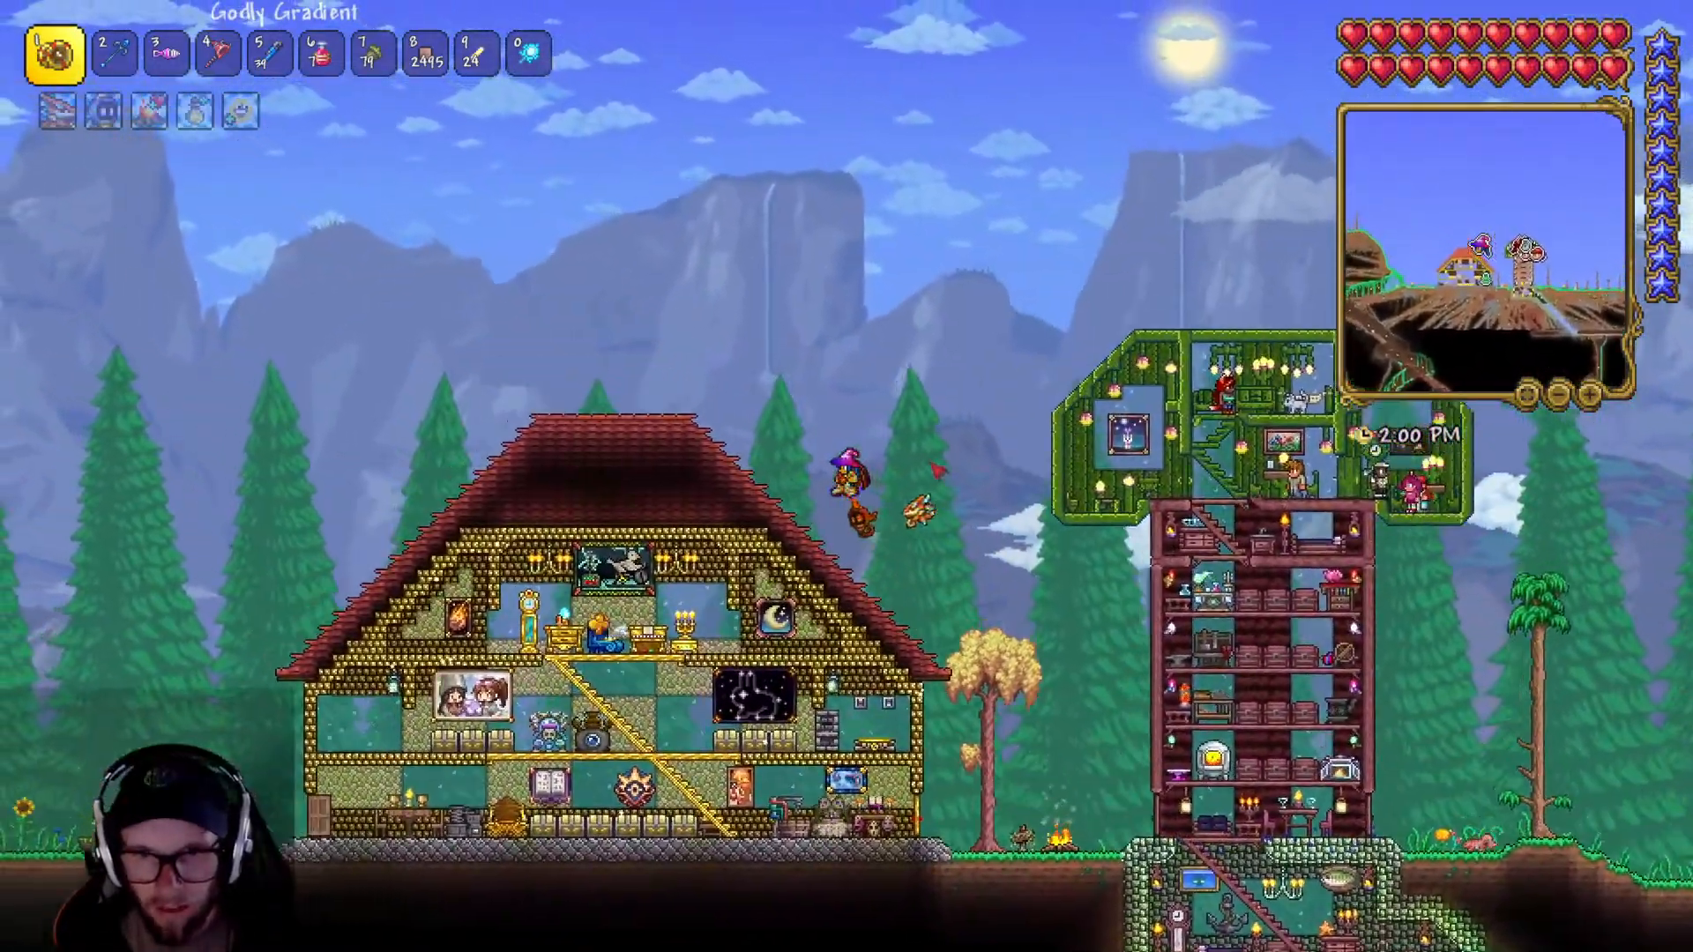
{"action": "key", "text": "d"}
{"action": "key", "text": "space"}
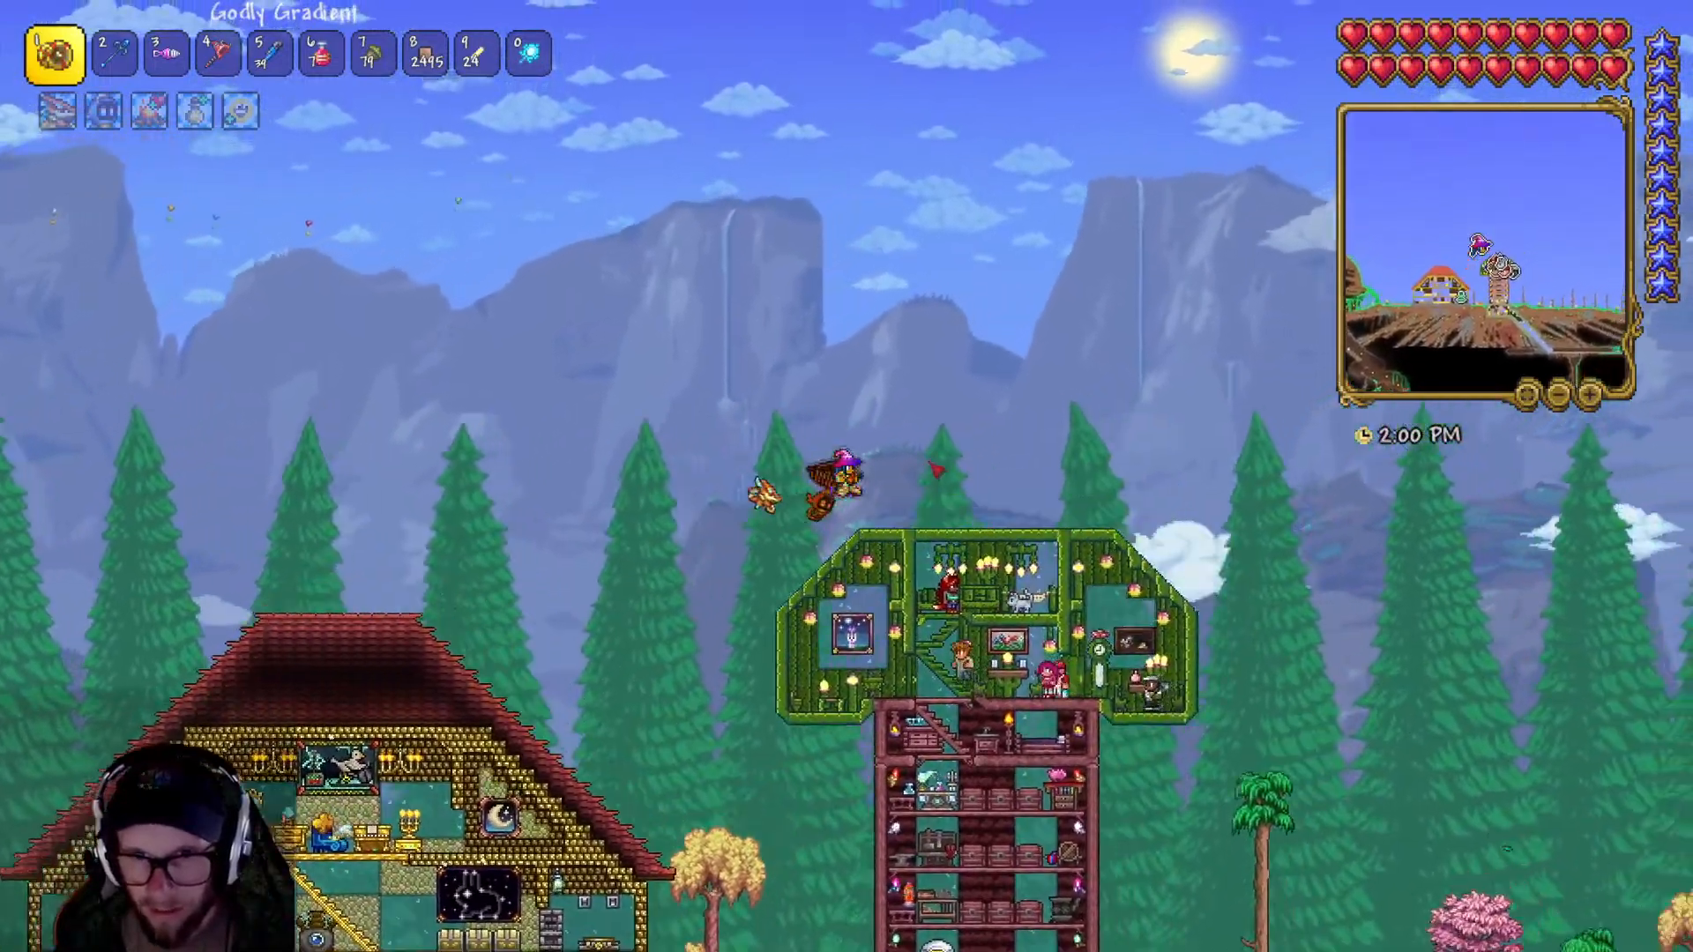
{"action": "key", "text": "d"}
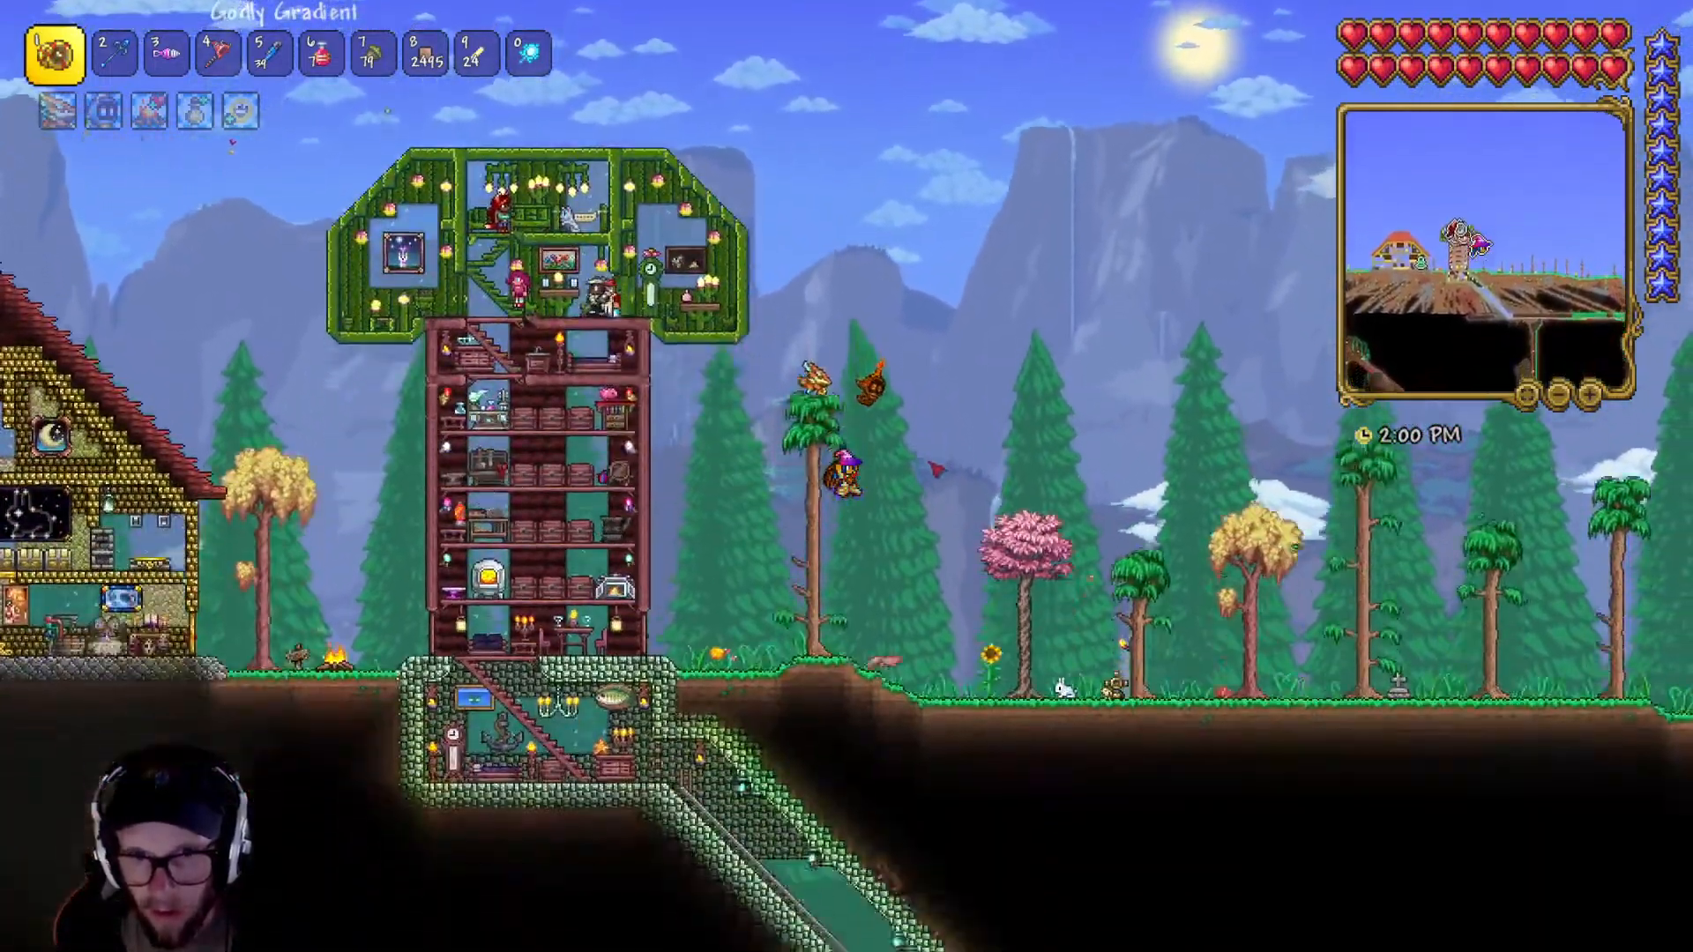
{"action": "key", "text": "a"}
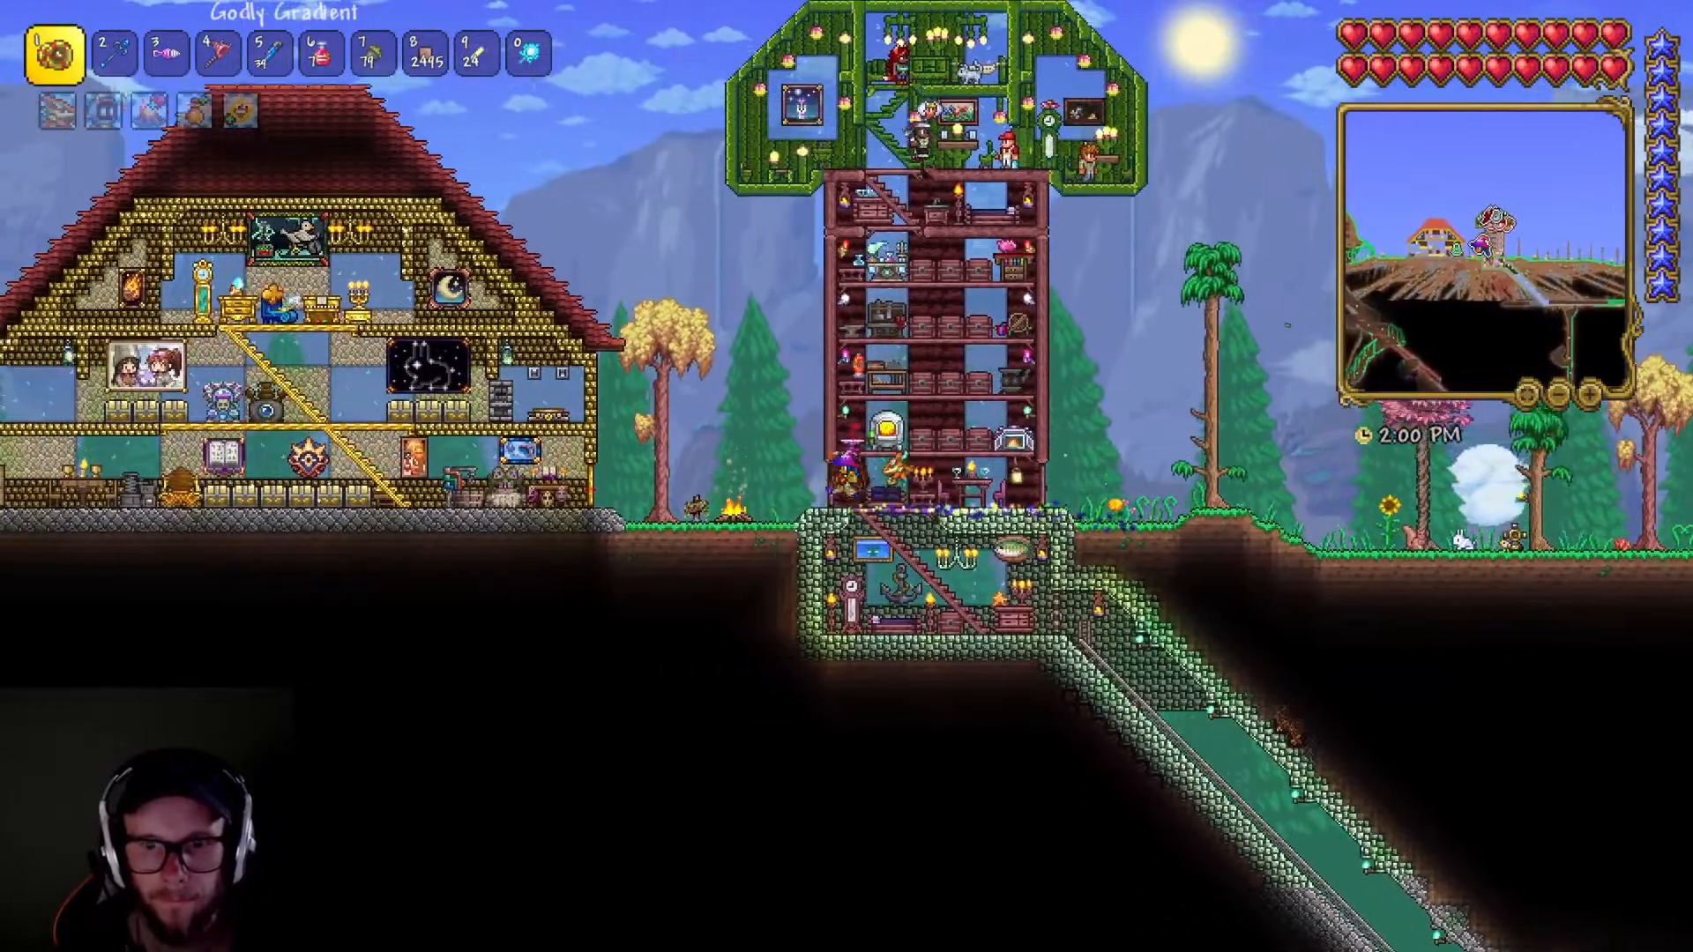
{"action": "key", "text": "d"}
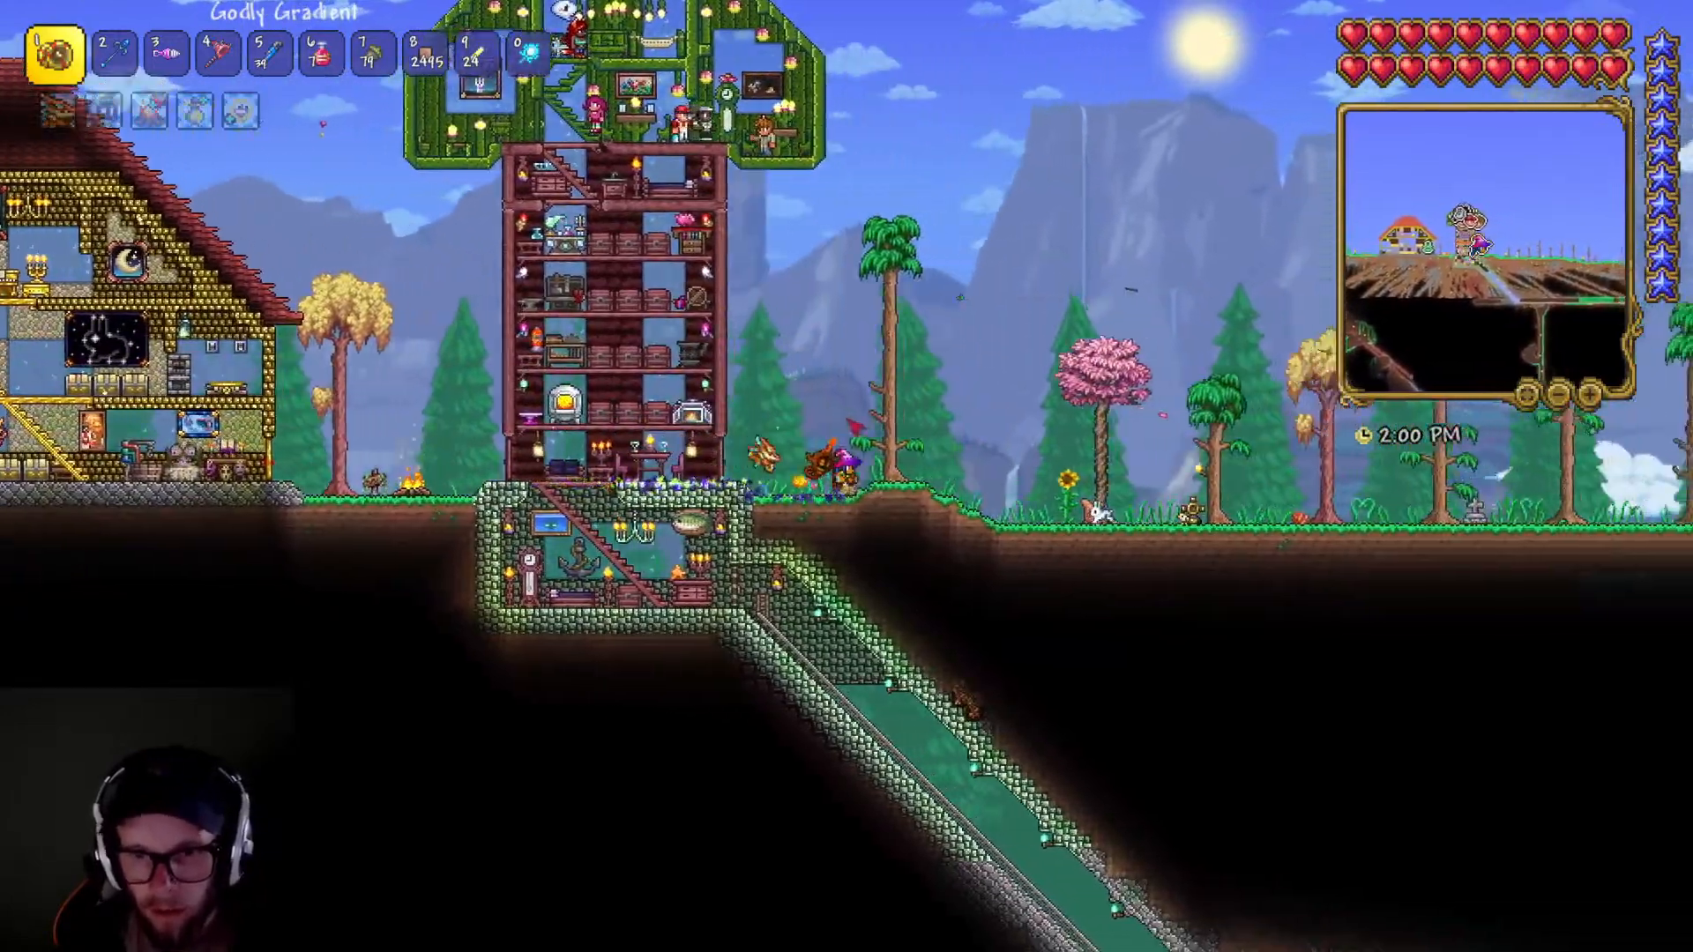
{"action": "key", "text": "a"}
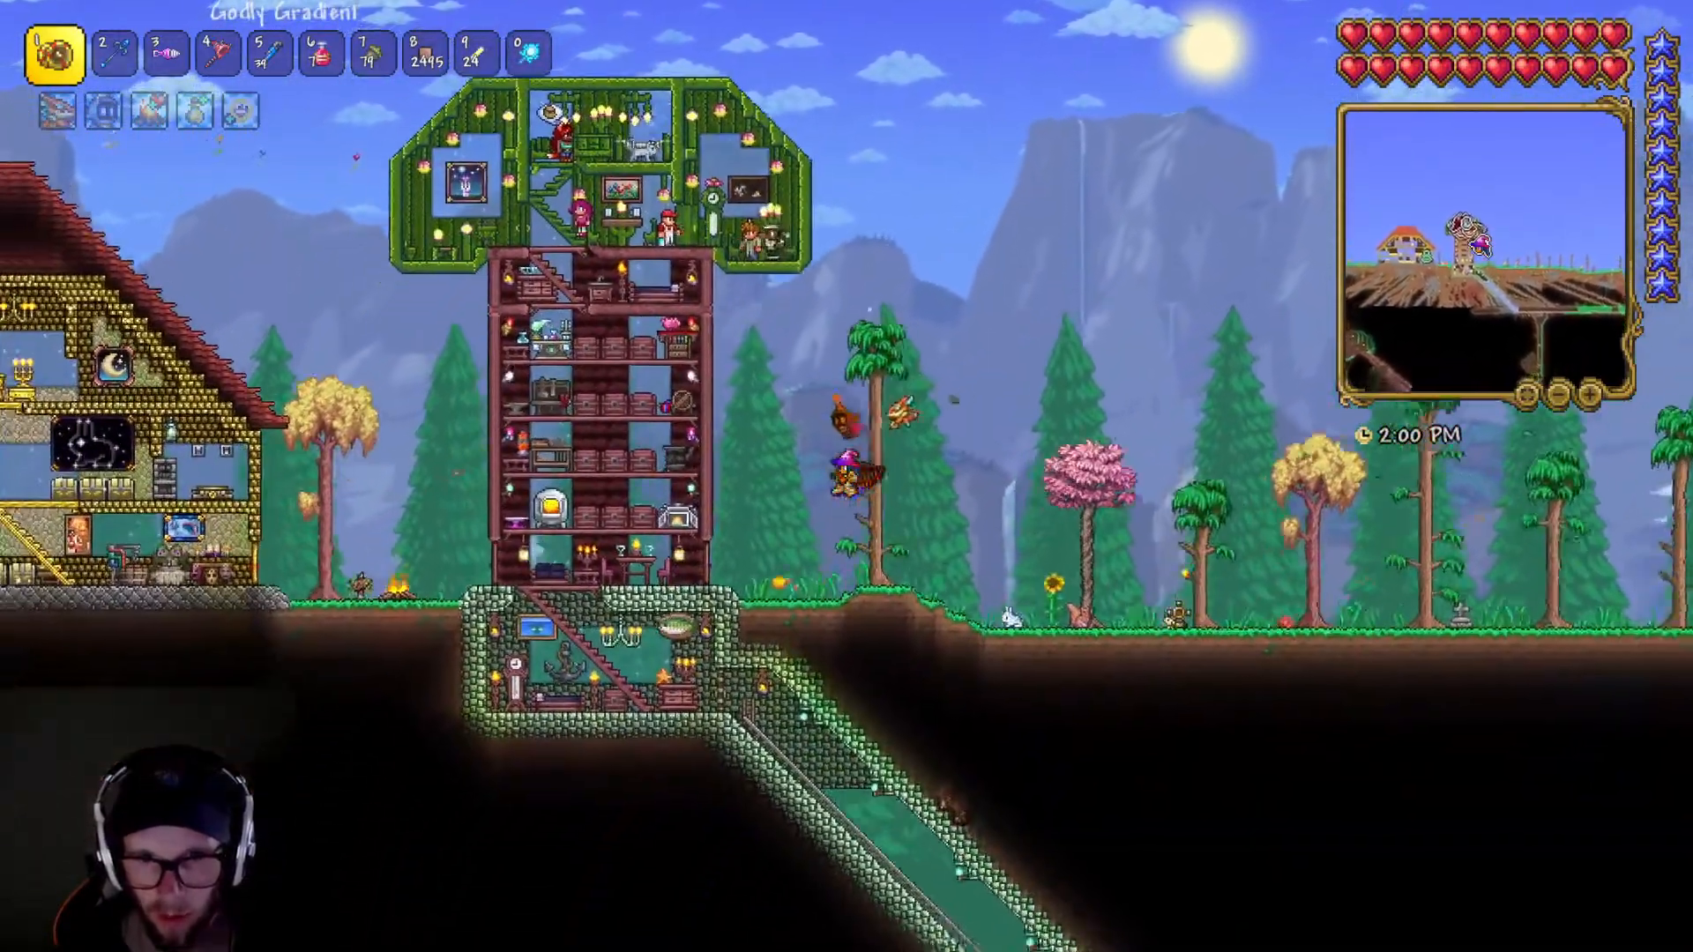
{"action": "key", "text": "a"}
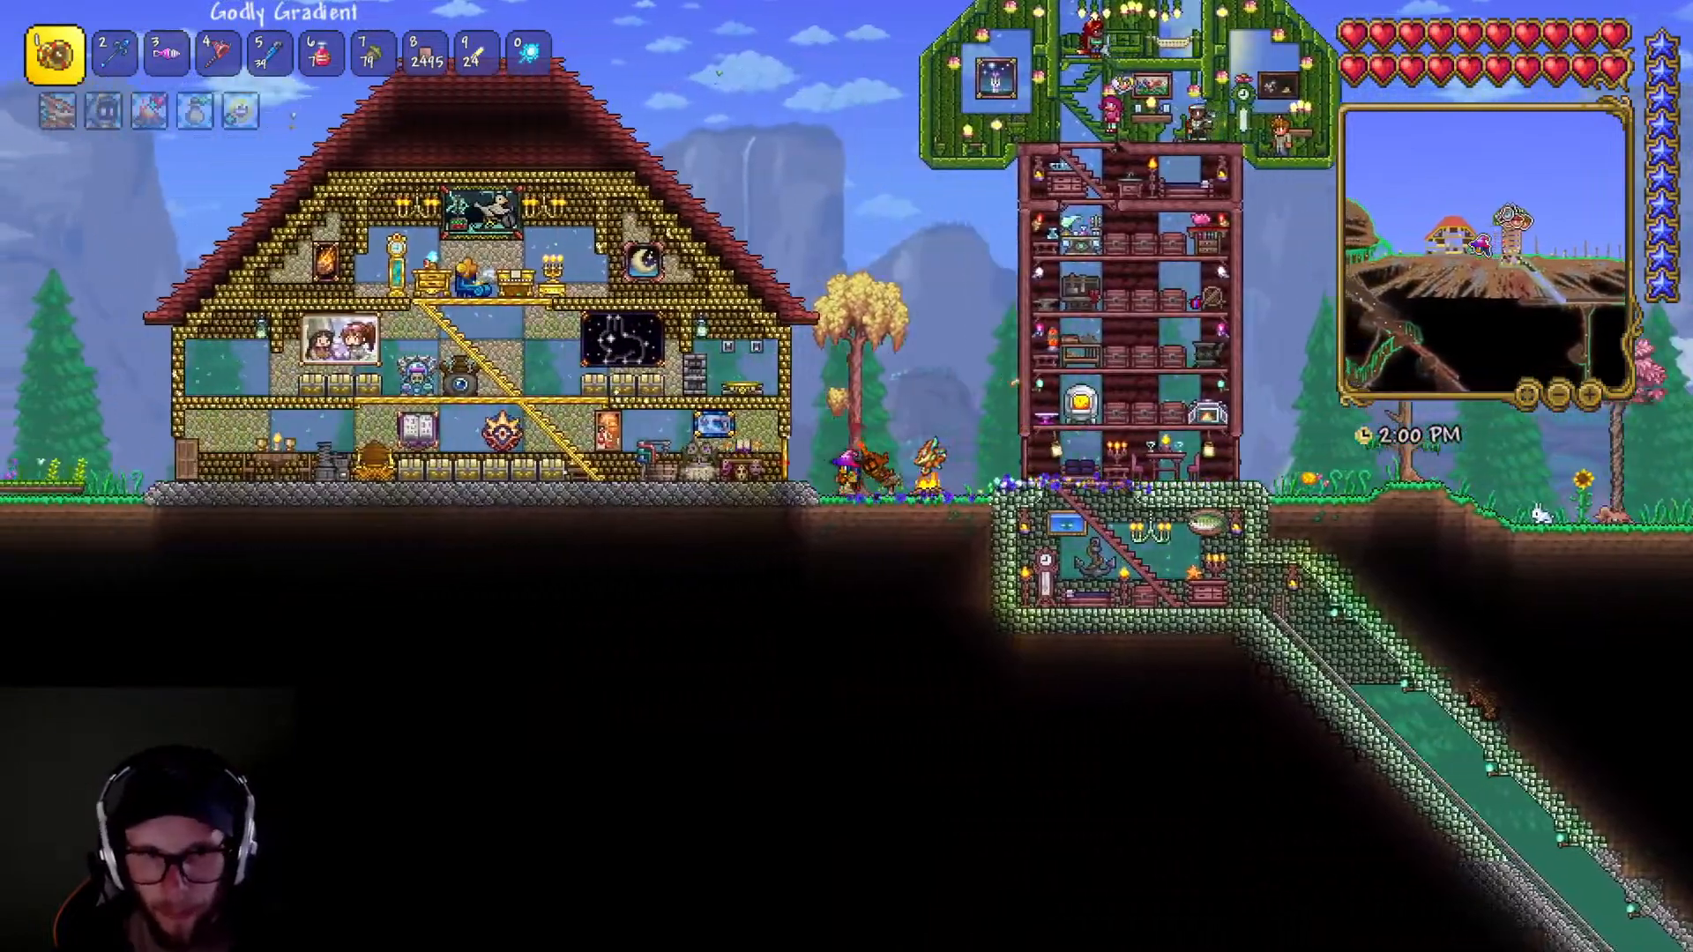
{"action": "key", "text": "a"}
{"action": "key", "text": "a"}
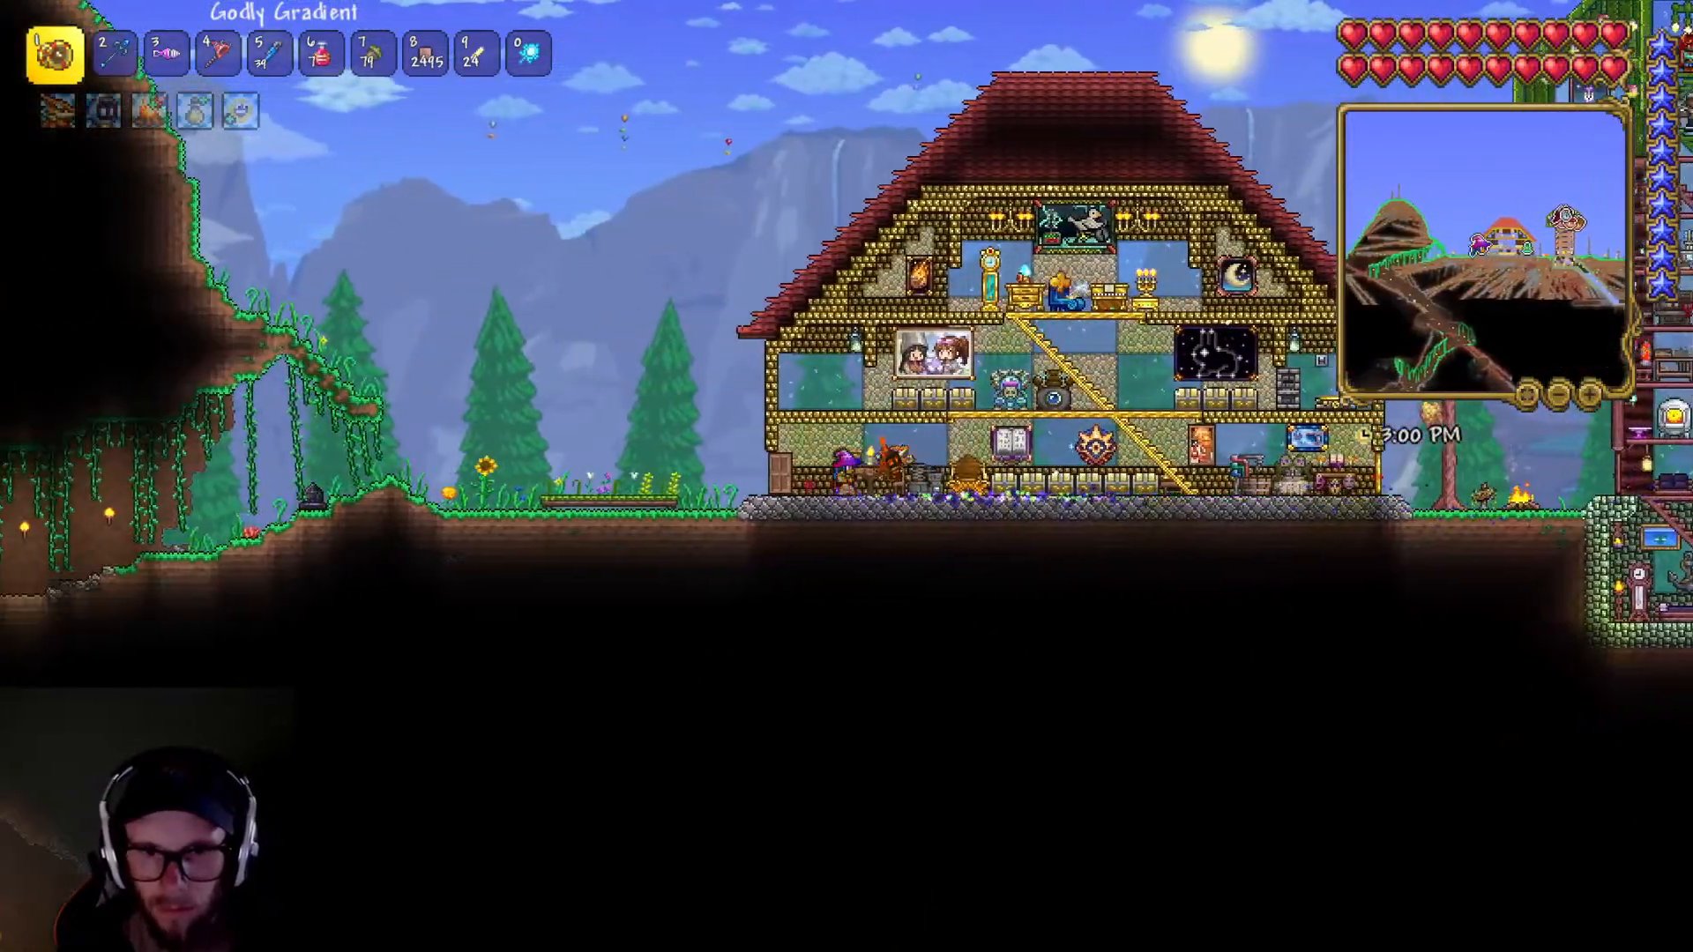
{"action": "key", "text": "d"}
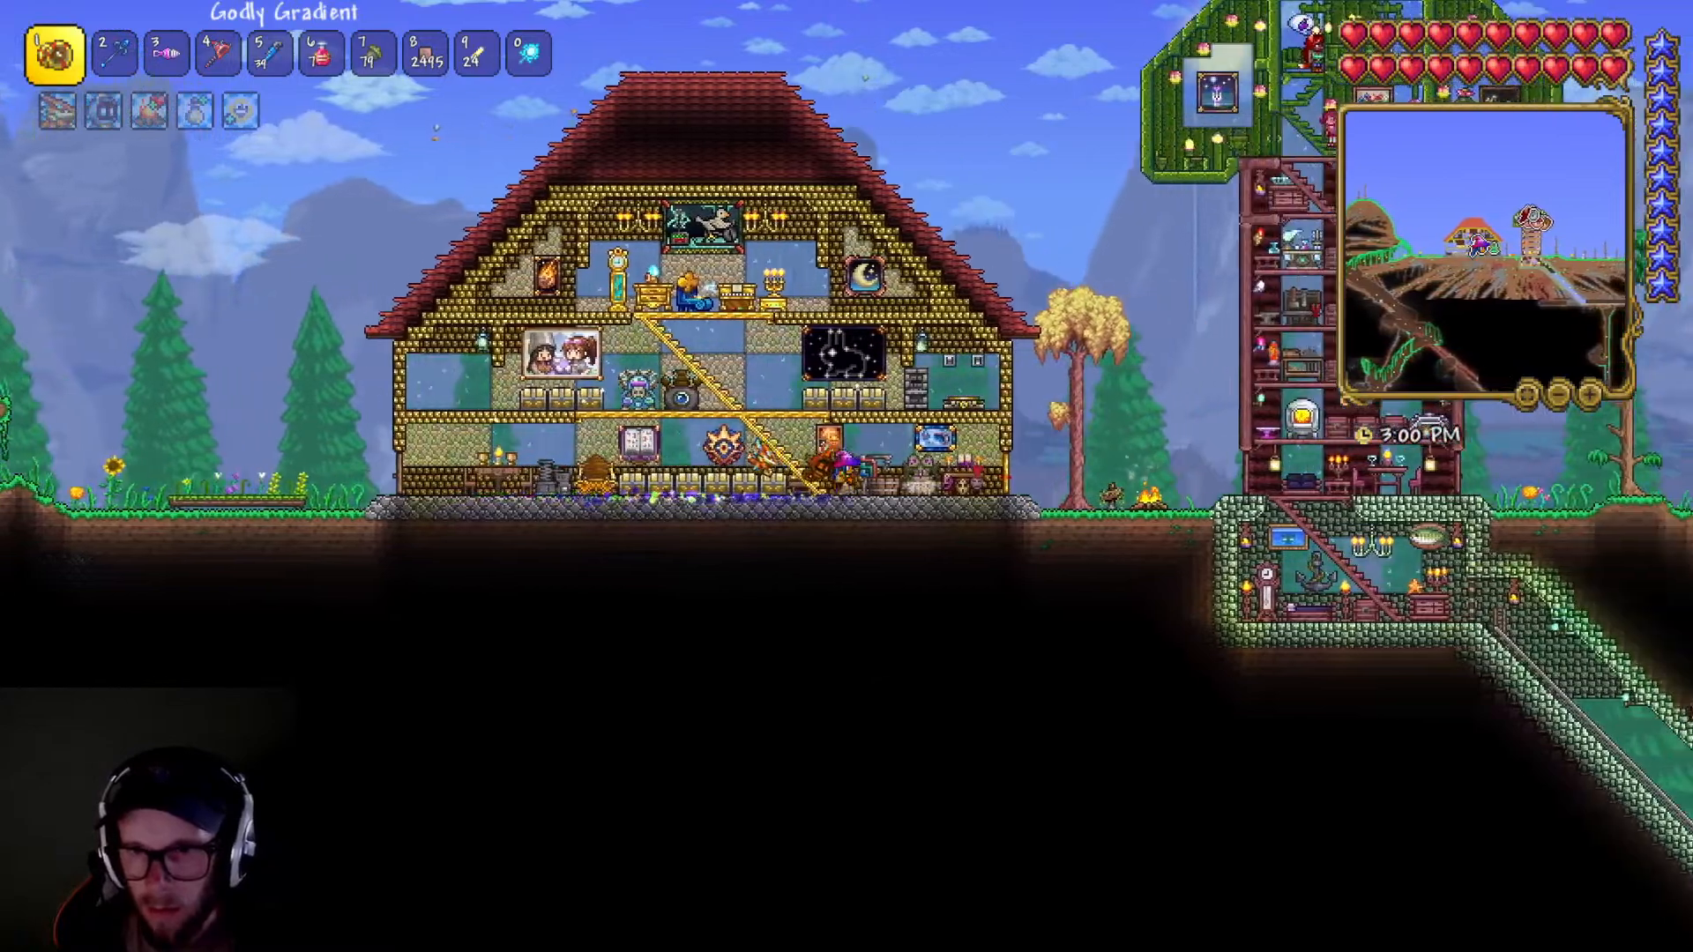
{"action": "key", "text": "d"}
{"action": "key", "text": "d"}
{"action": "key", "text": "Escape"}
{"action": "key", "text": "Escape"}
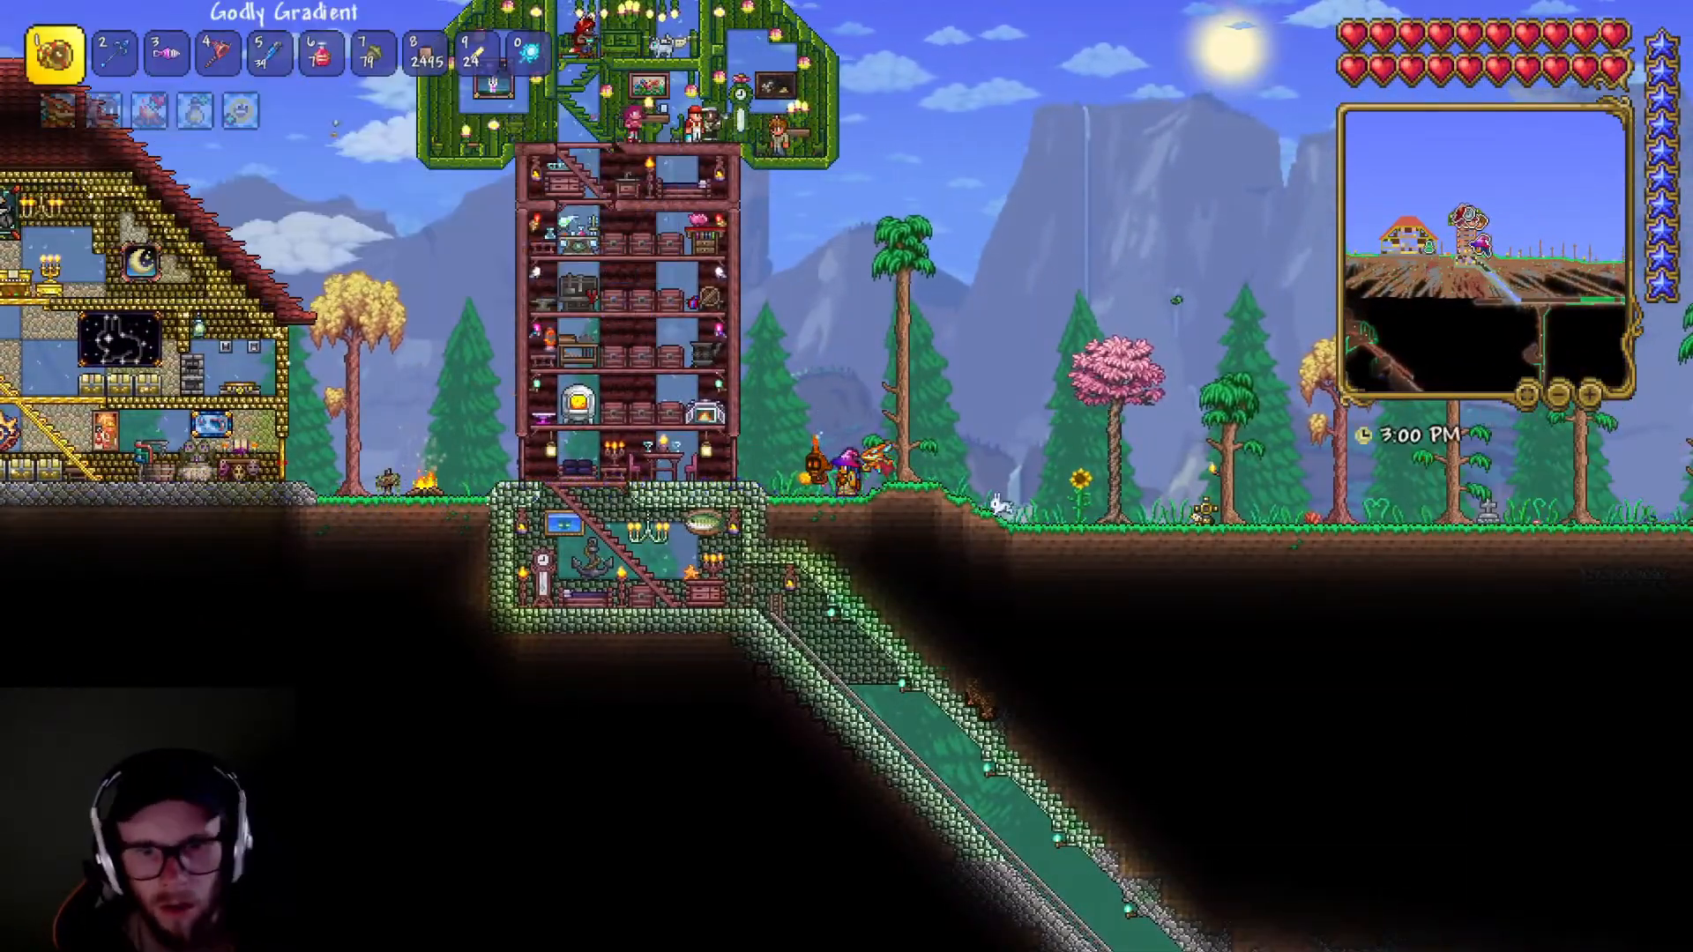
{"action": "key", "text": "a"}
{"action": "key", "text": "a"}
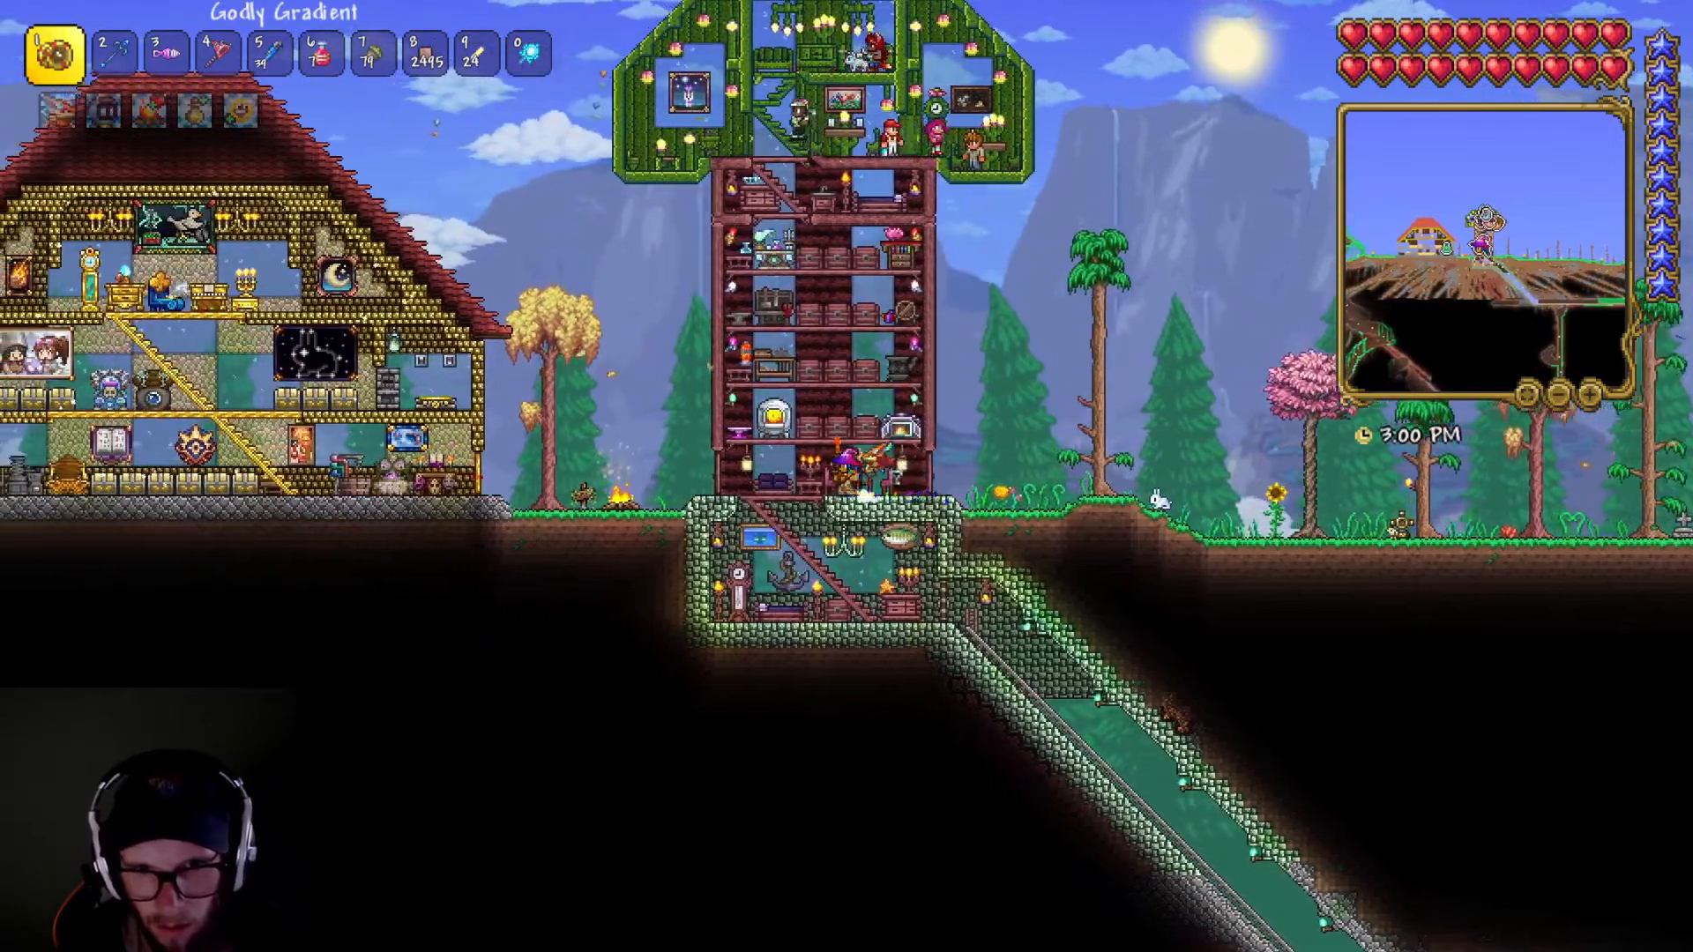
{"action": "key", "text": "s"}
{"action": "key", "text": "d"}
{"action": "key", "text": "d"}
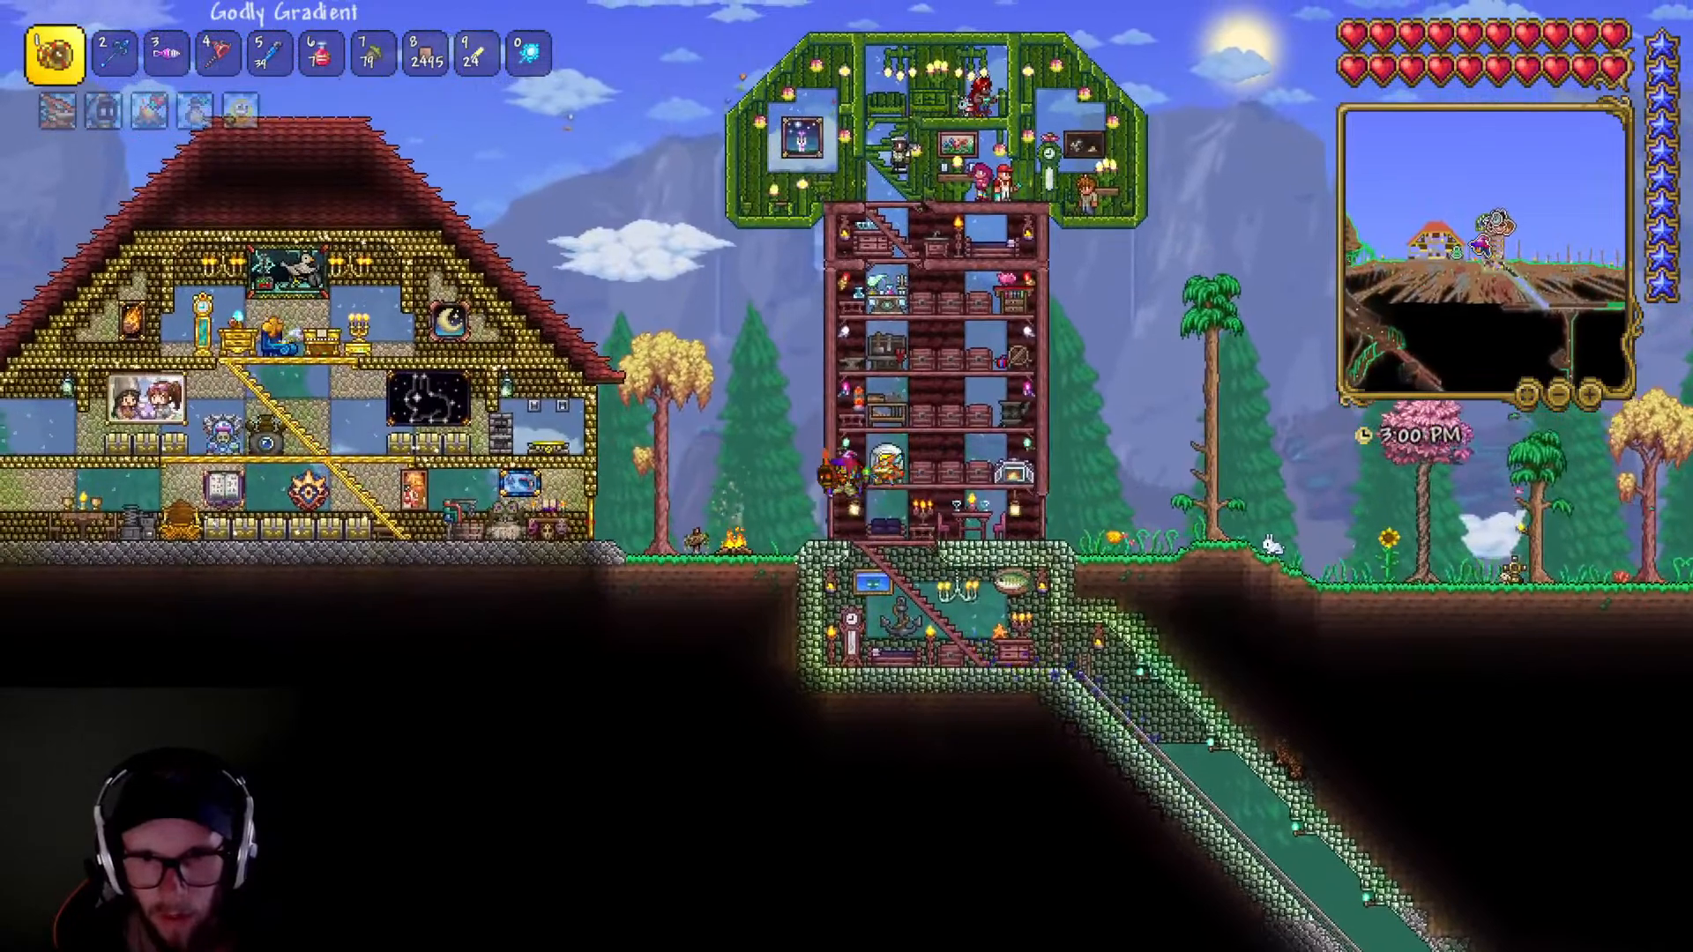
{"action": "key", "text": "space"}
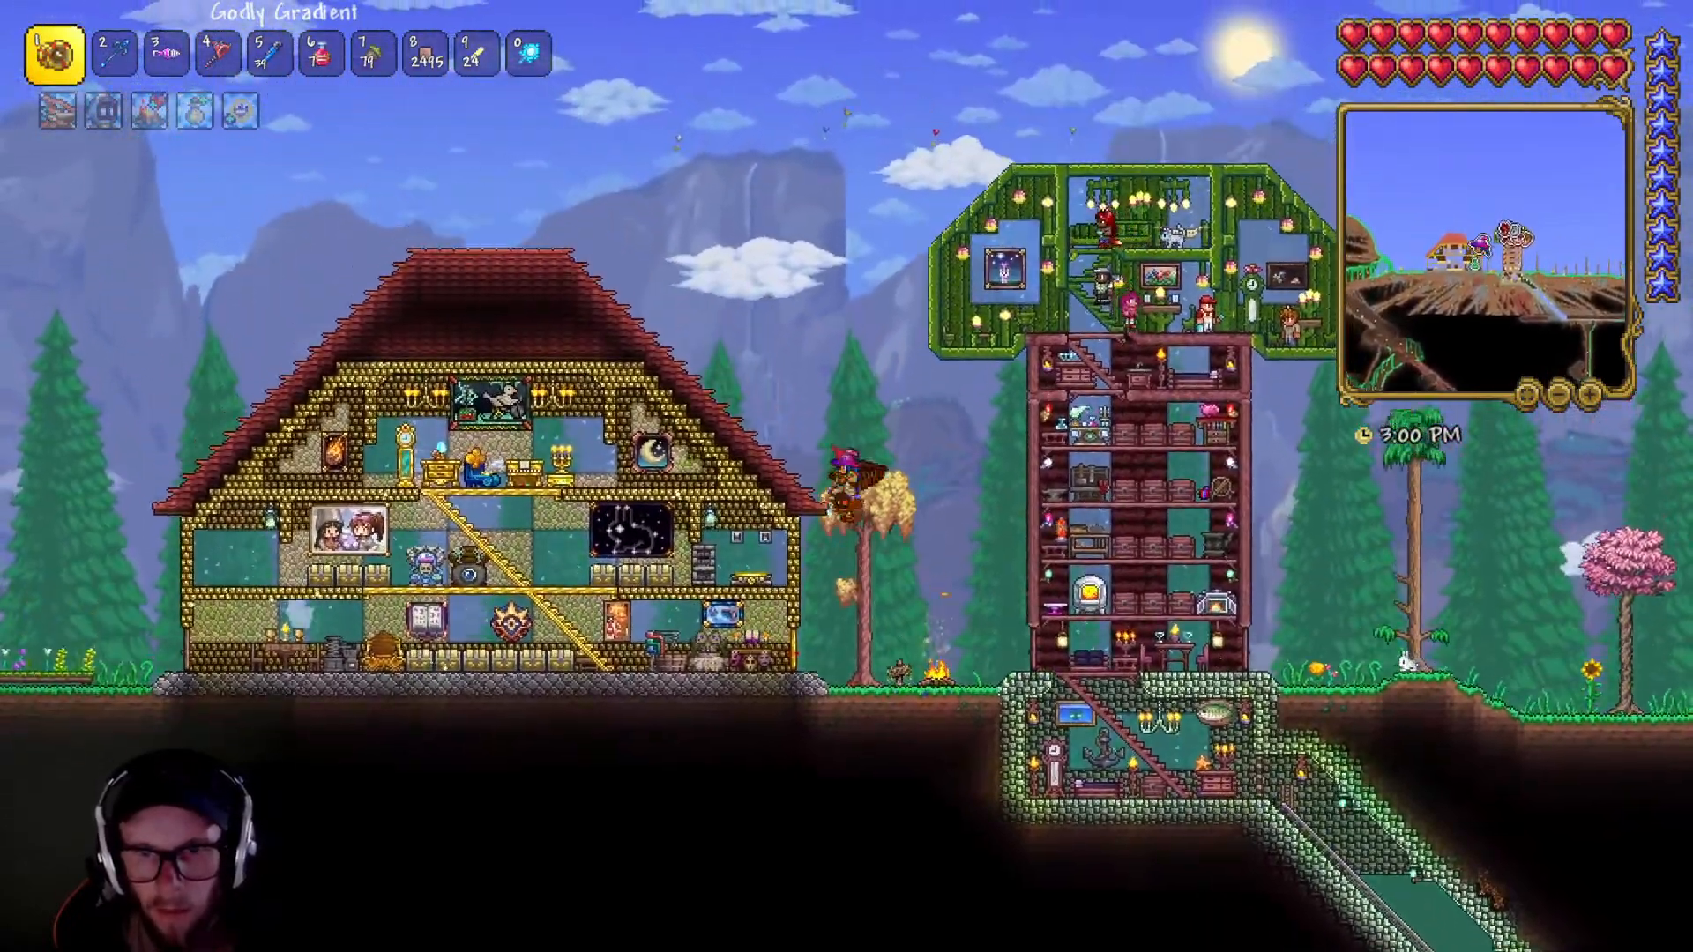
{"action": "key", "text": "a"}
{"action": "key", "text": "d"}
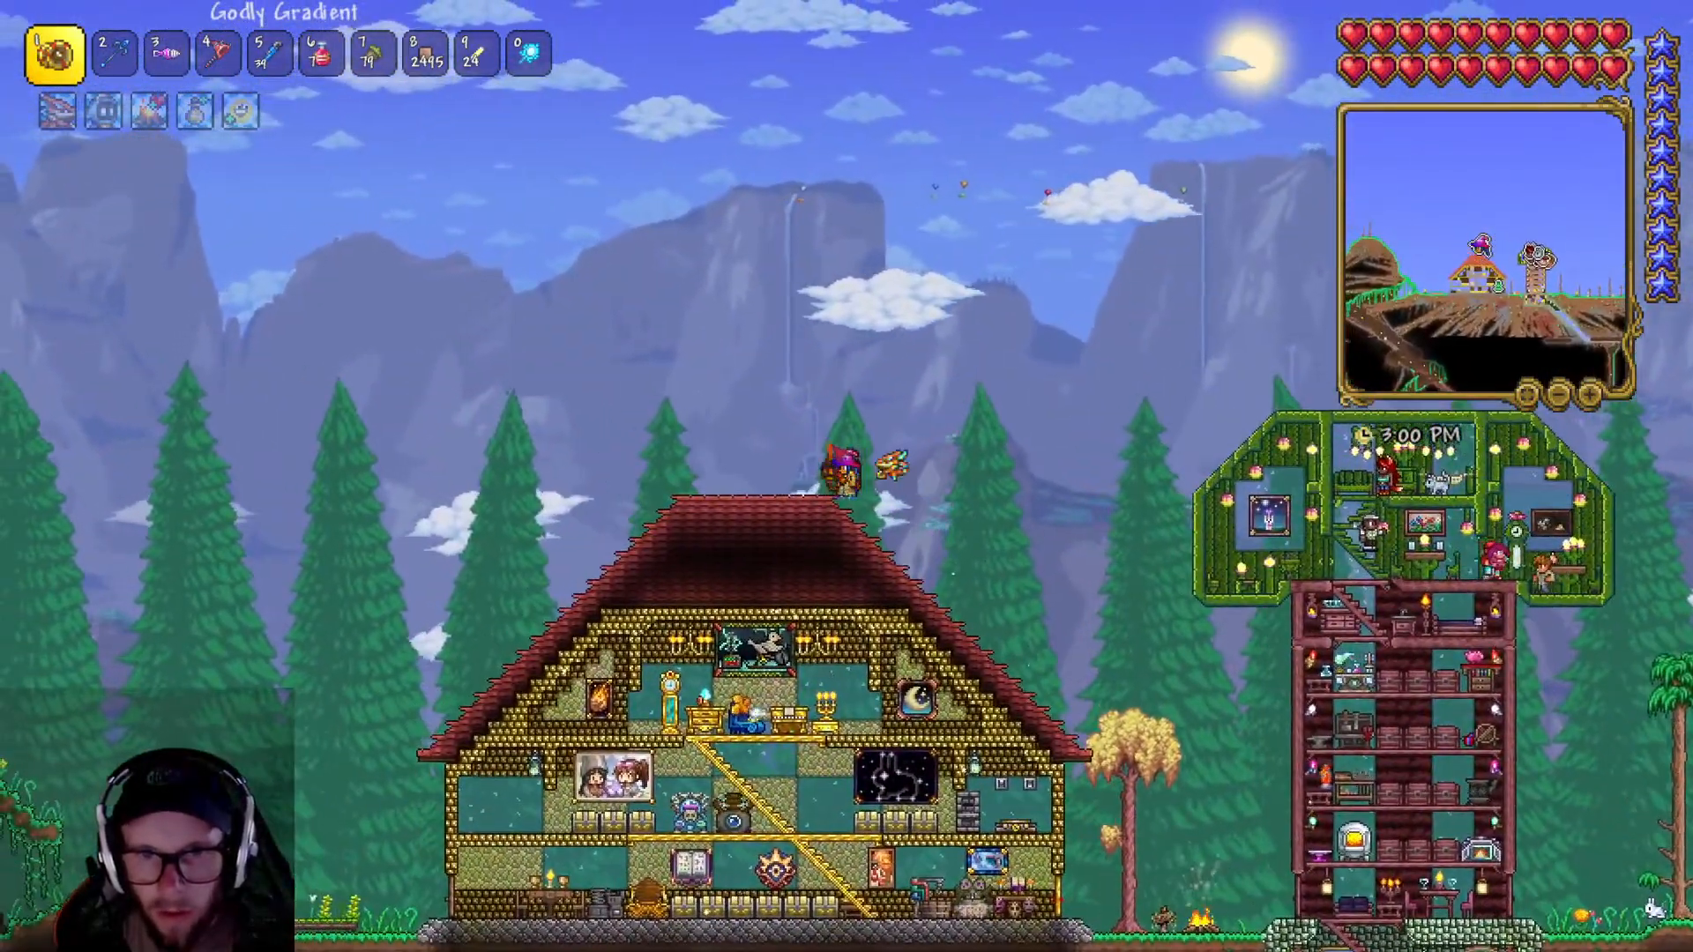
{"action": "key", "text": "d"}
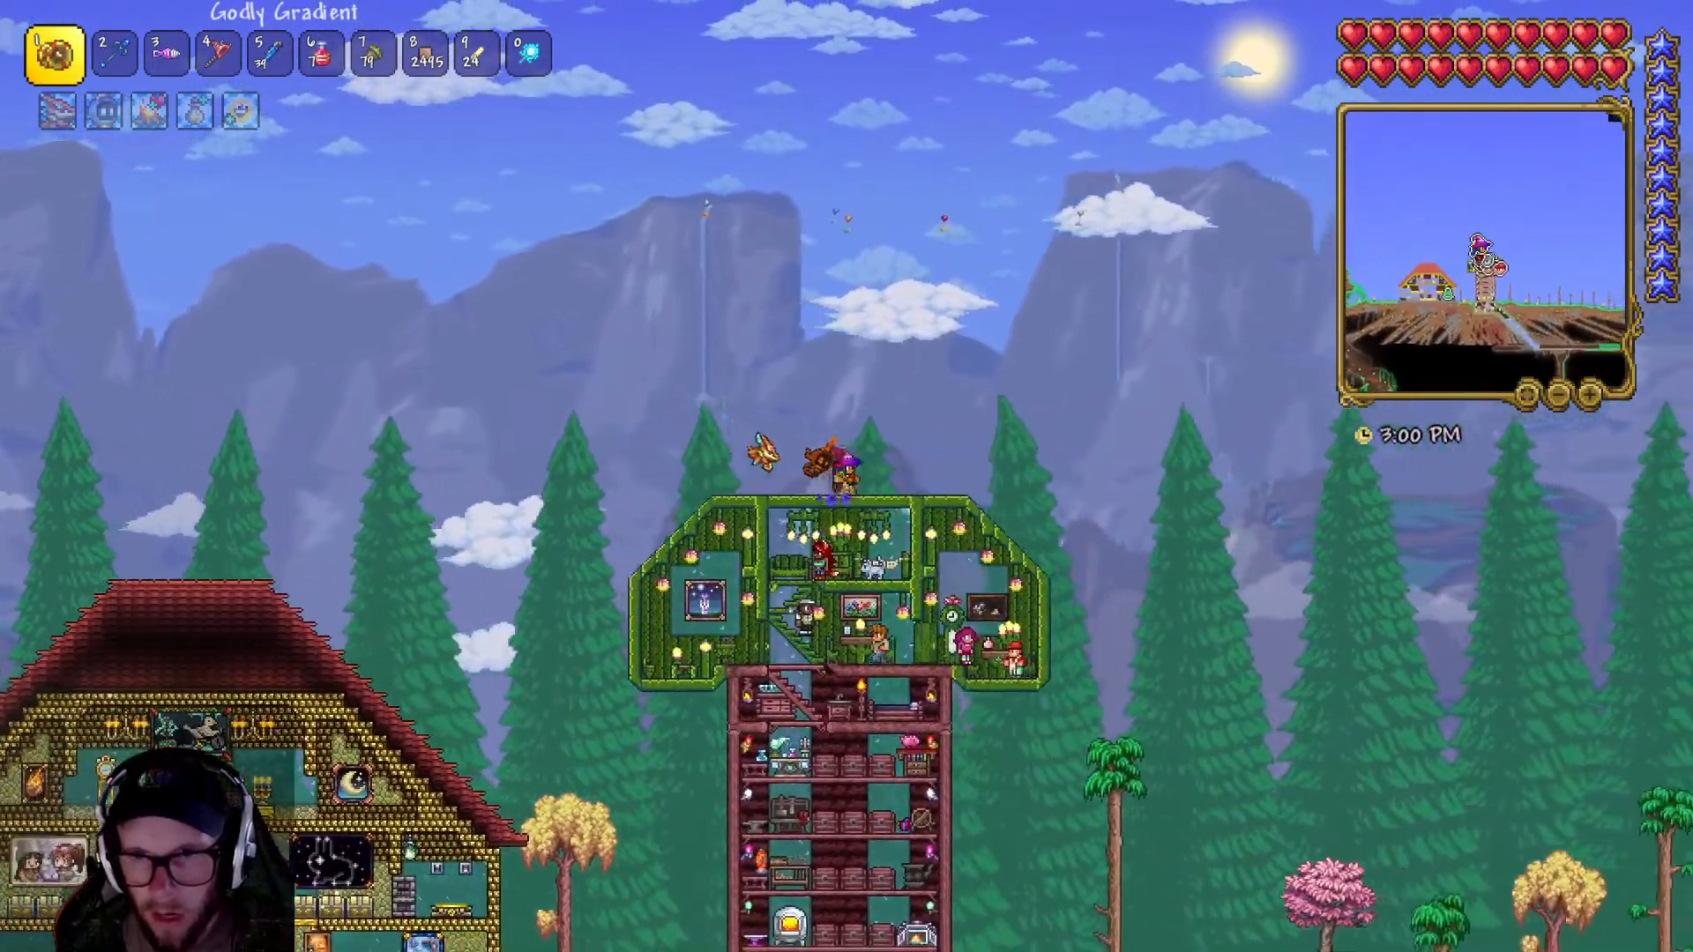
{"action": "key", "text": "a"}
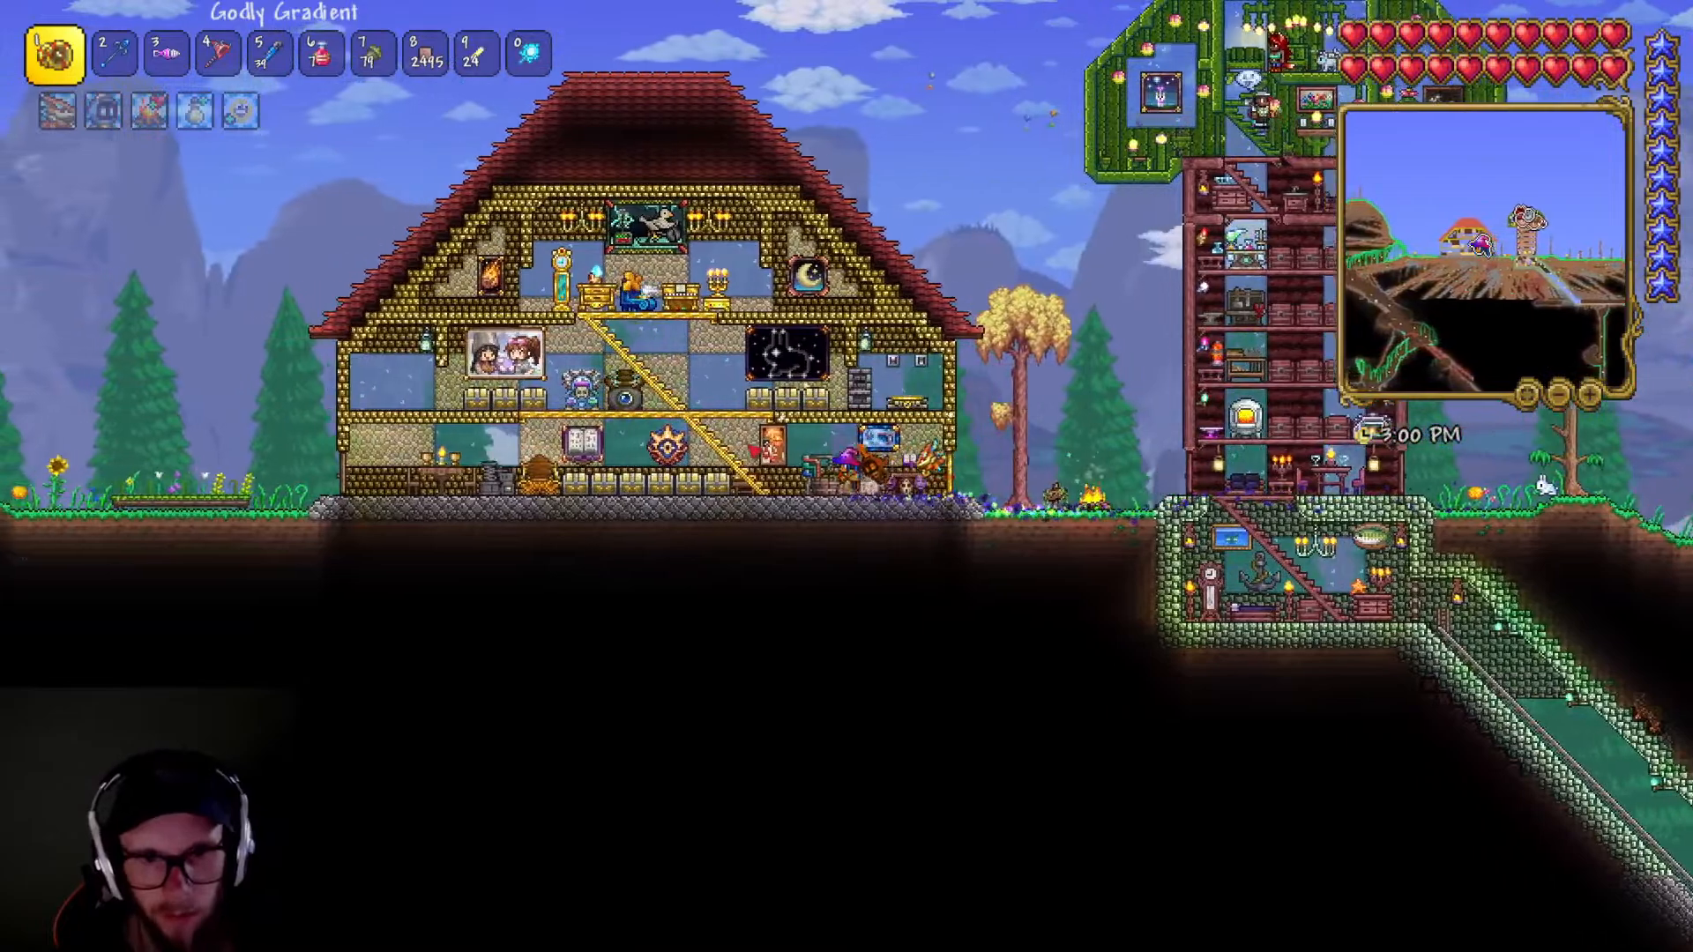
- Teleport from the desert pylon to the ocean pylon using the world map and talk to the Angler on the beach
{"action": "key", "text": "d"}
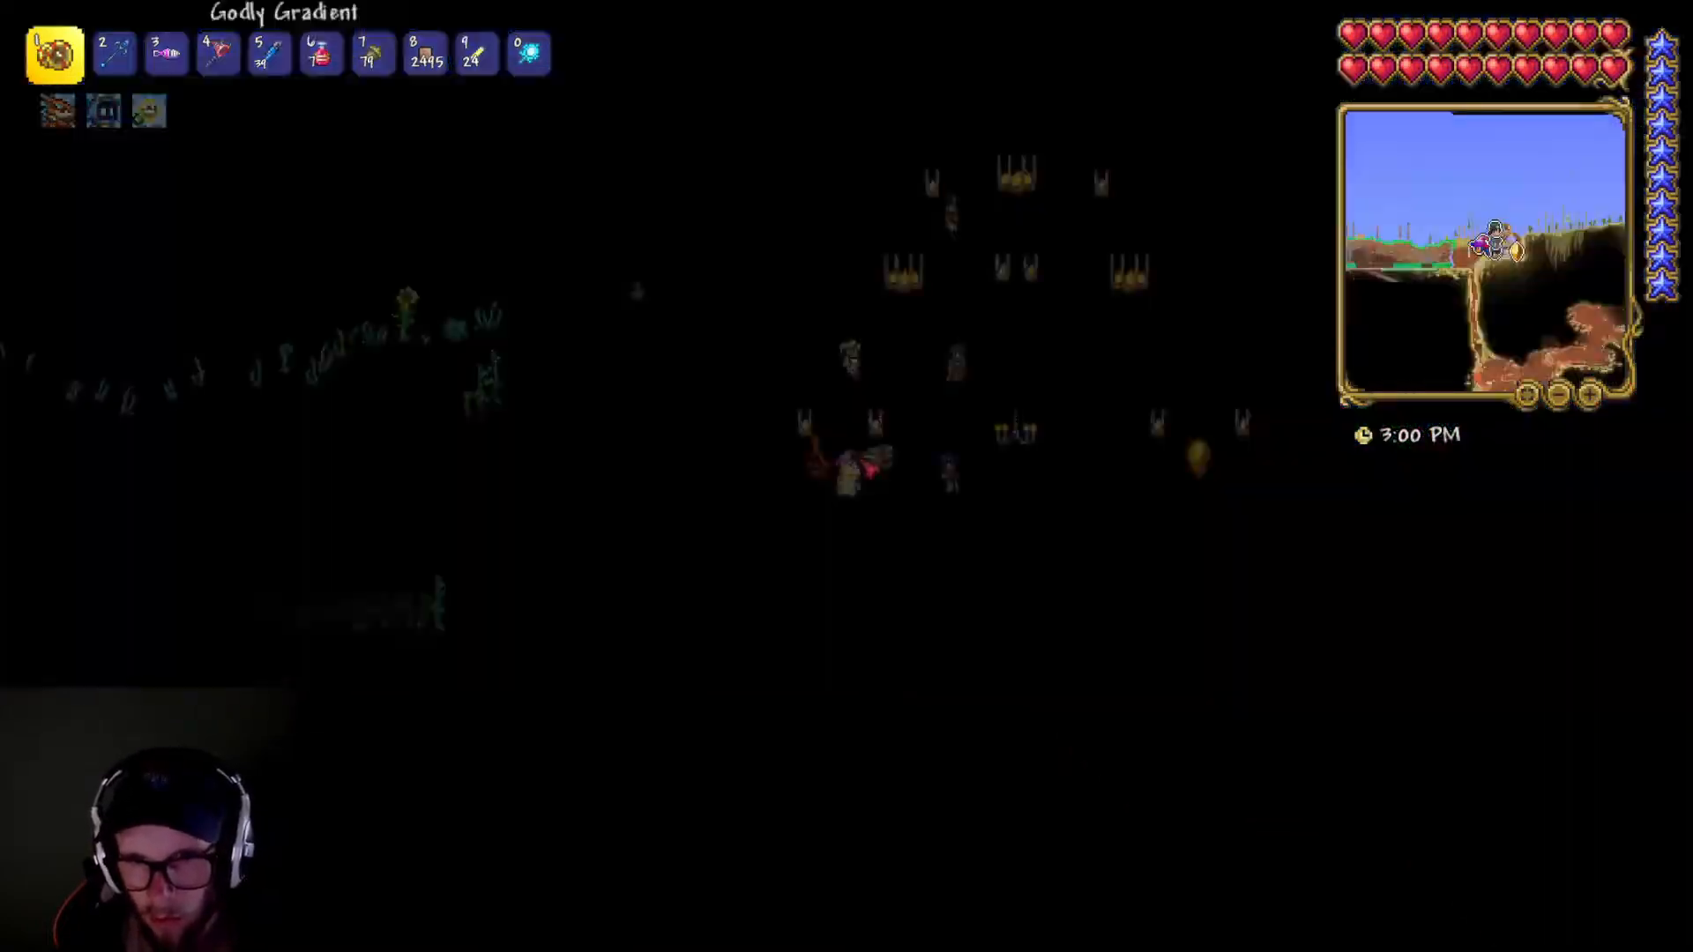
{"action": "key", "text": "m"}
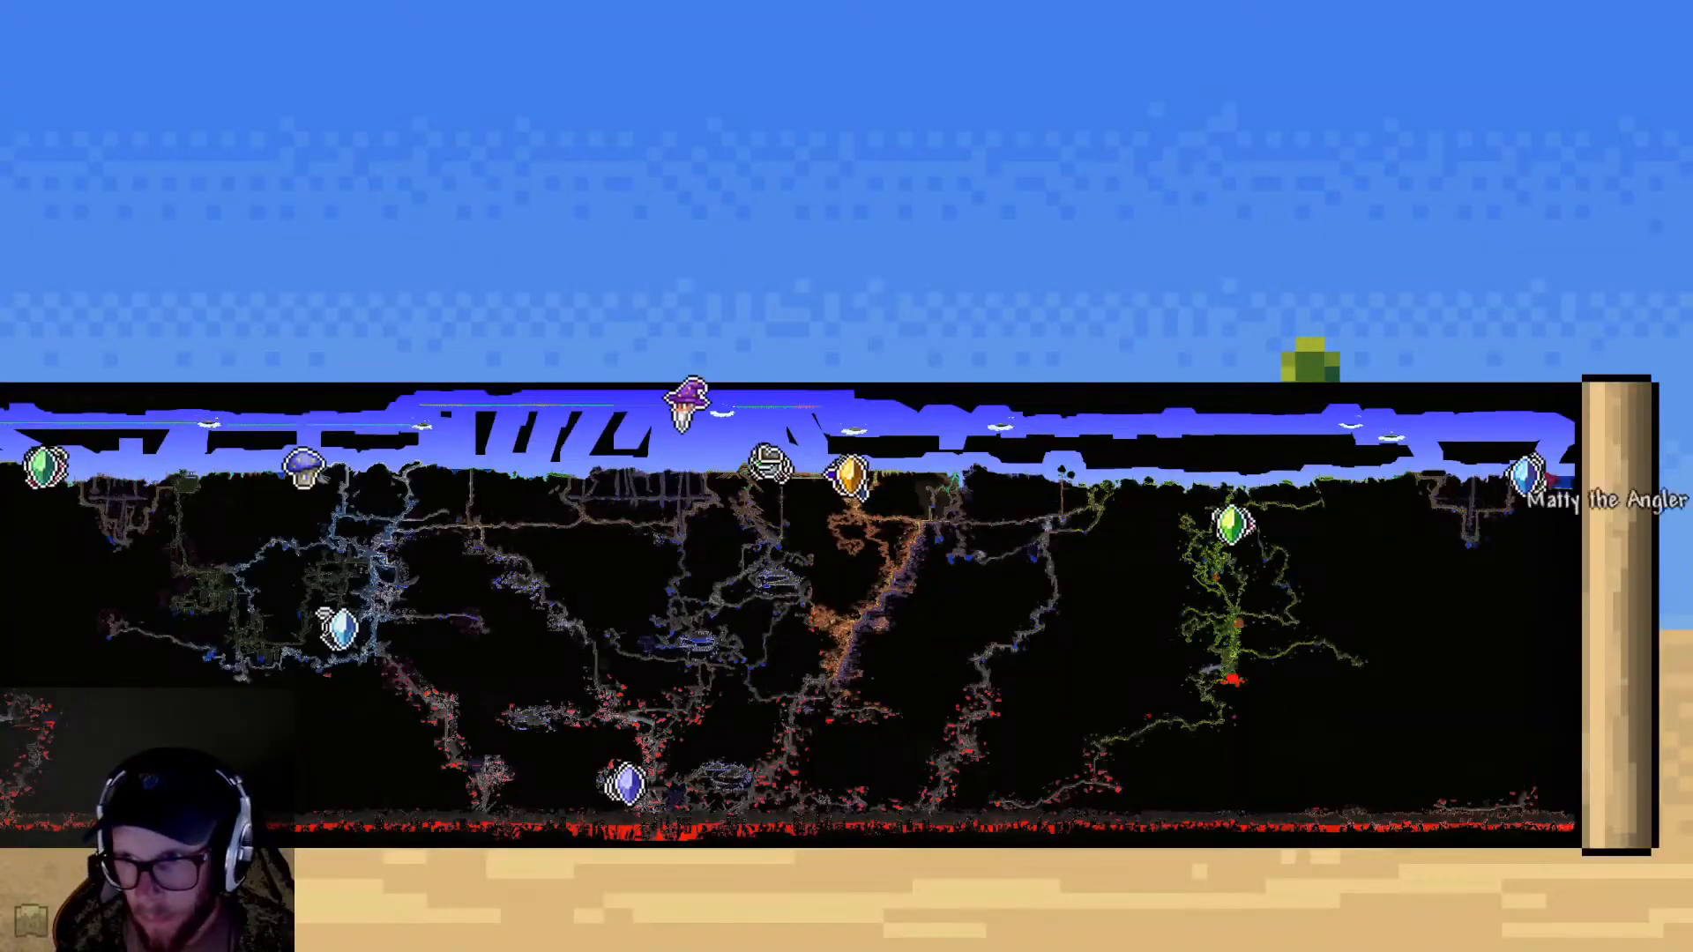
{"action": "left_click", "coordinate": [1525, 481]}
{"action": "key", "text": "d"}
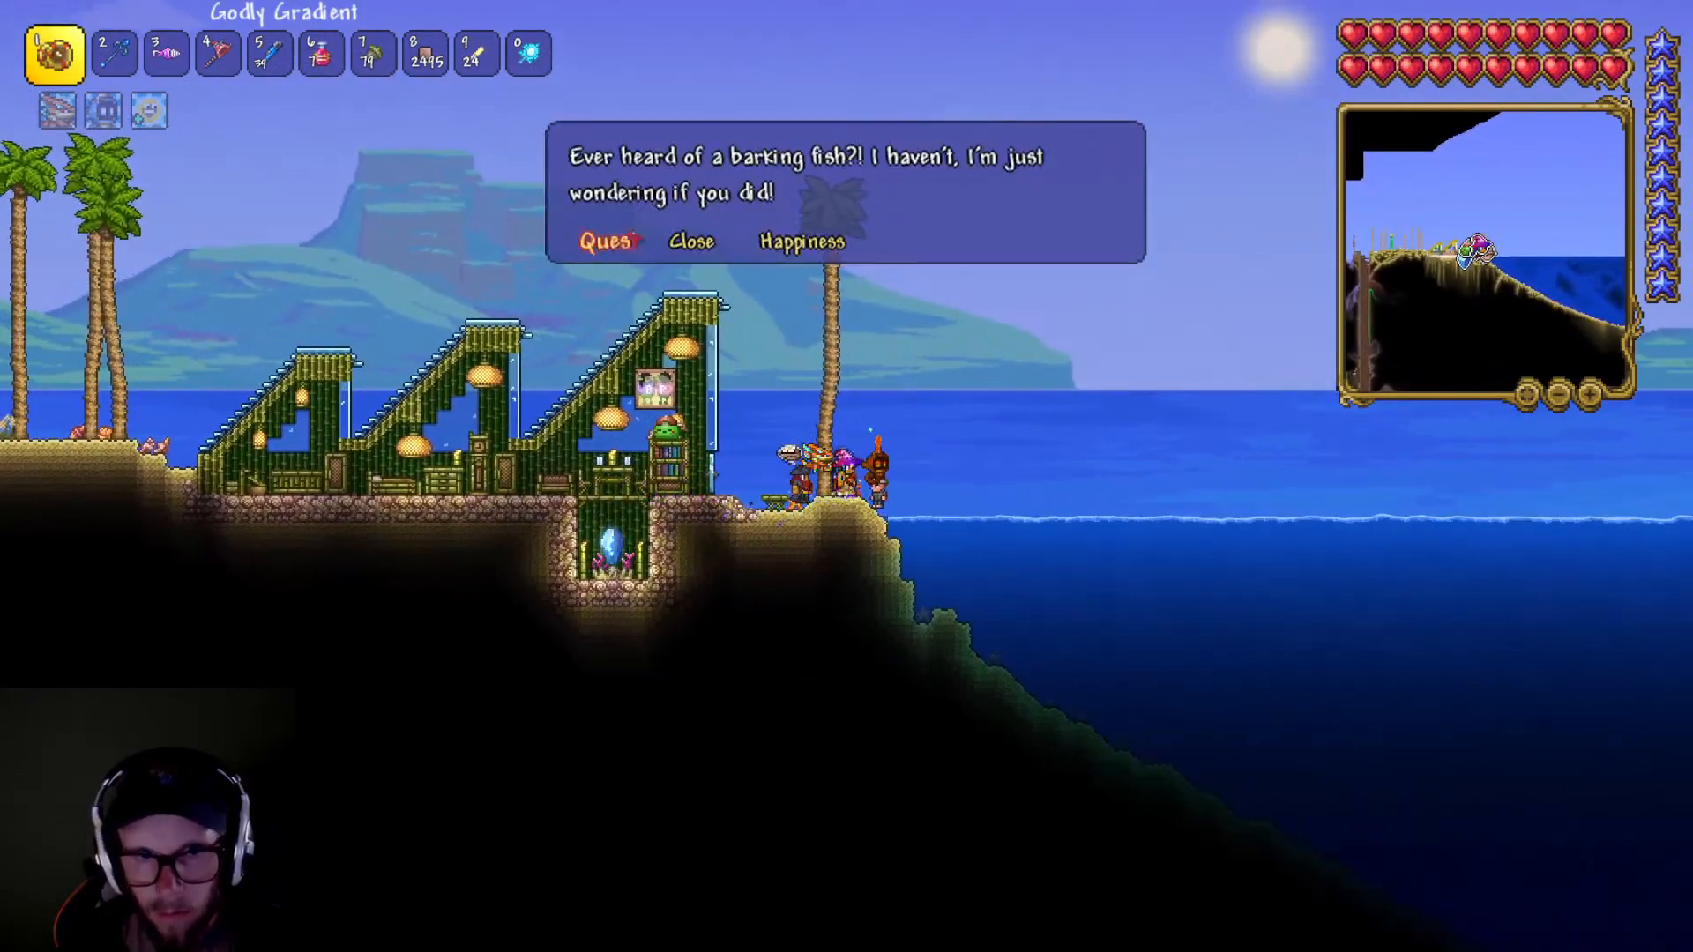
- Return to the ocean pylon, teleport to the desert base, walk west to its entrance, and equip the Godly Gradient
{"action": "key", "text": "a"}
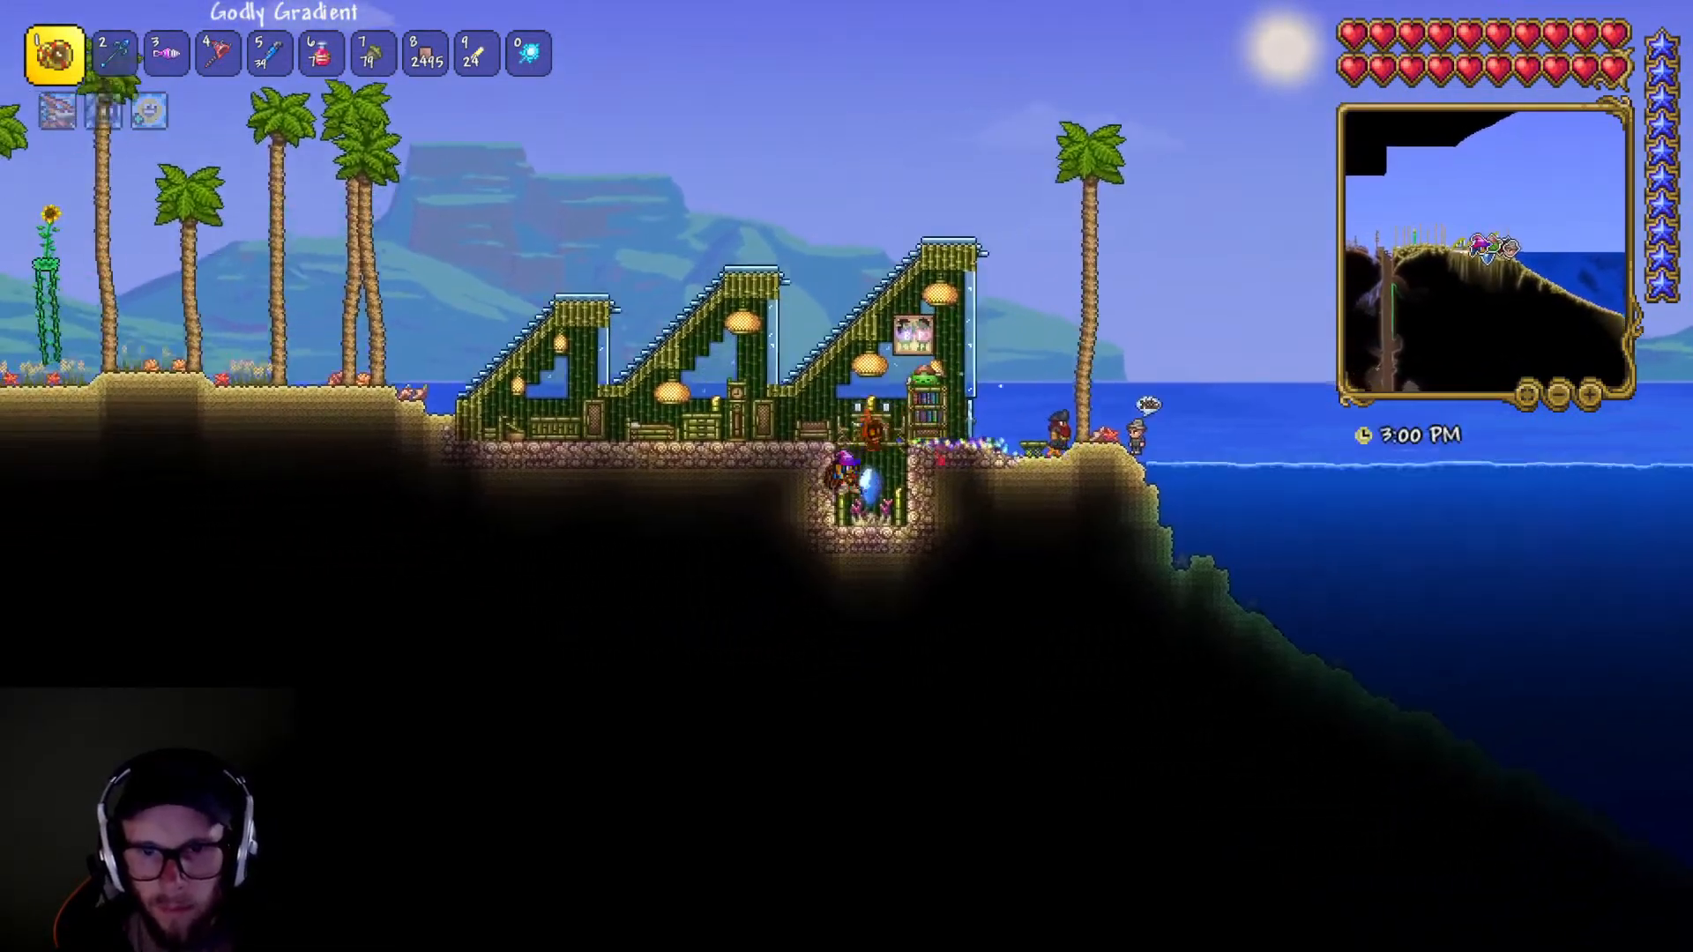
{"action": "key", "text": "m"}
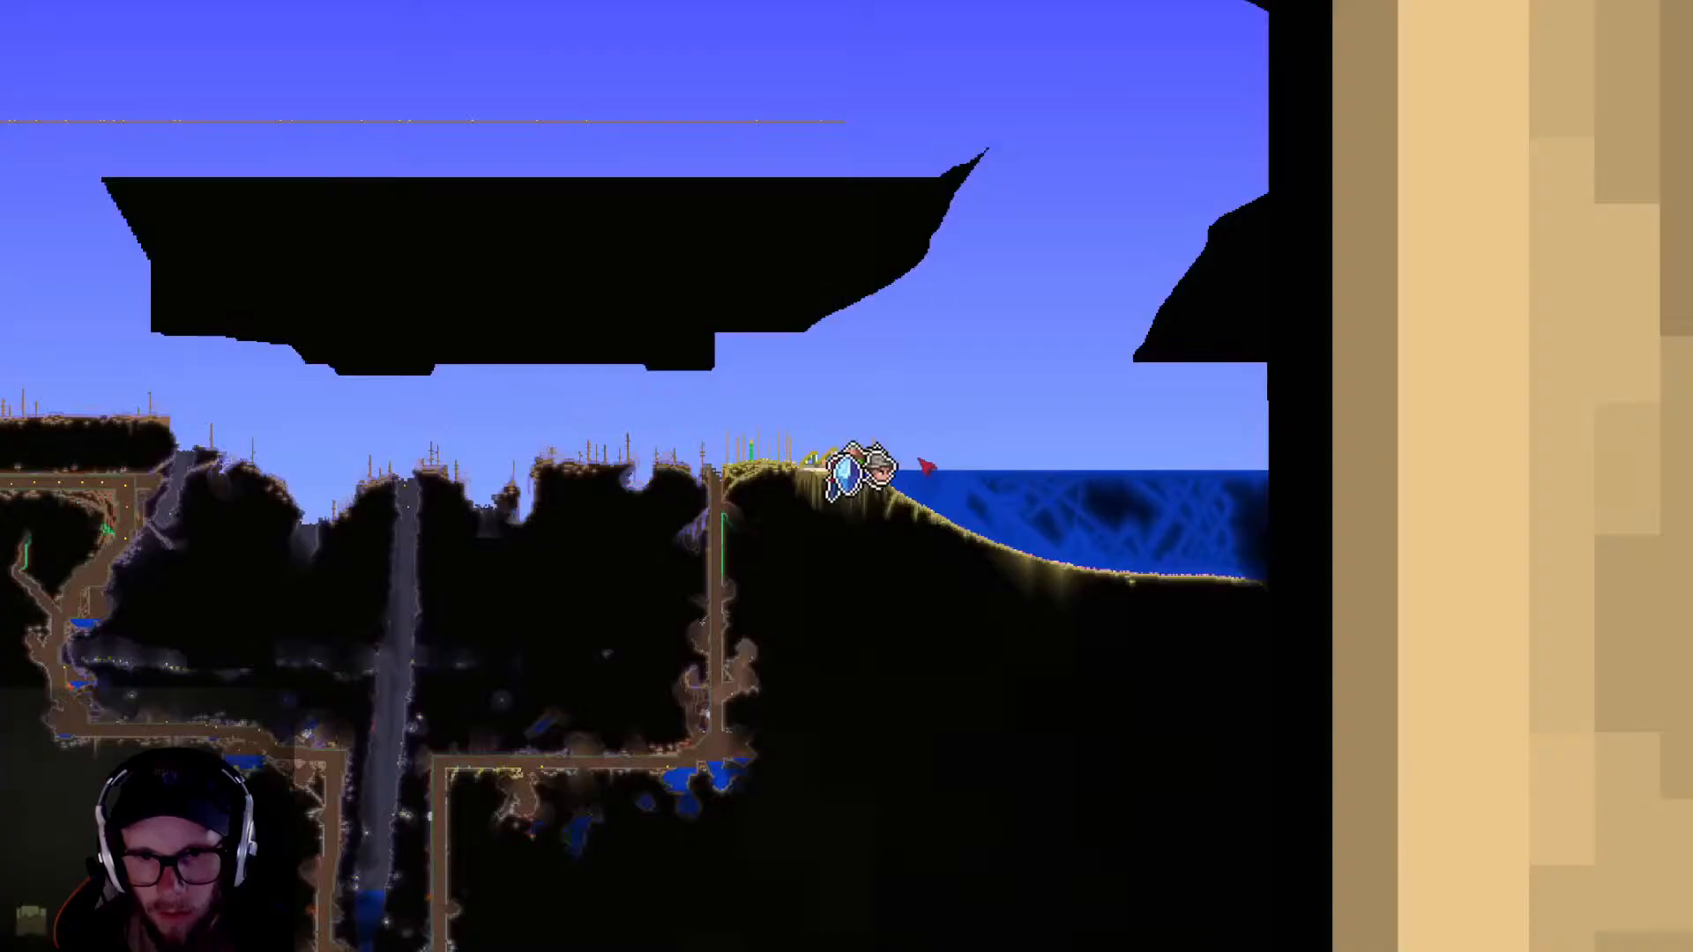
{"action": "scroll", "coordinate": [957, 484], "scroll_direction": "down", "scroll_amount": 5}
{"action": "key", "text": "m"}
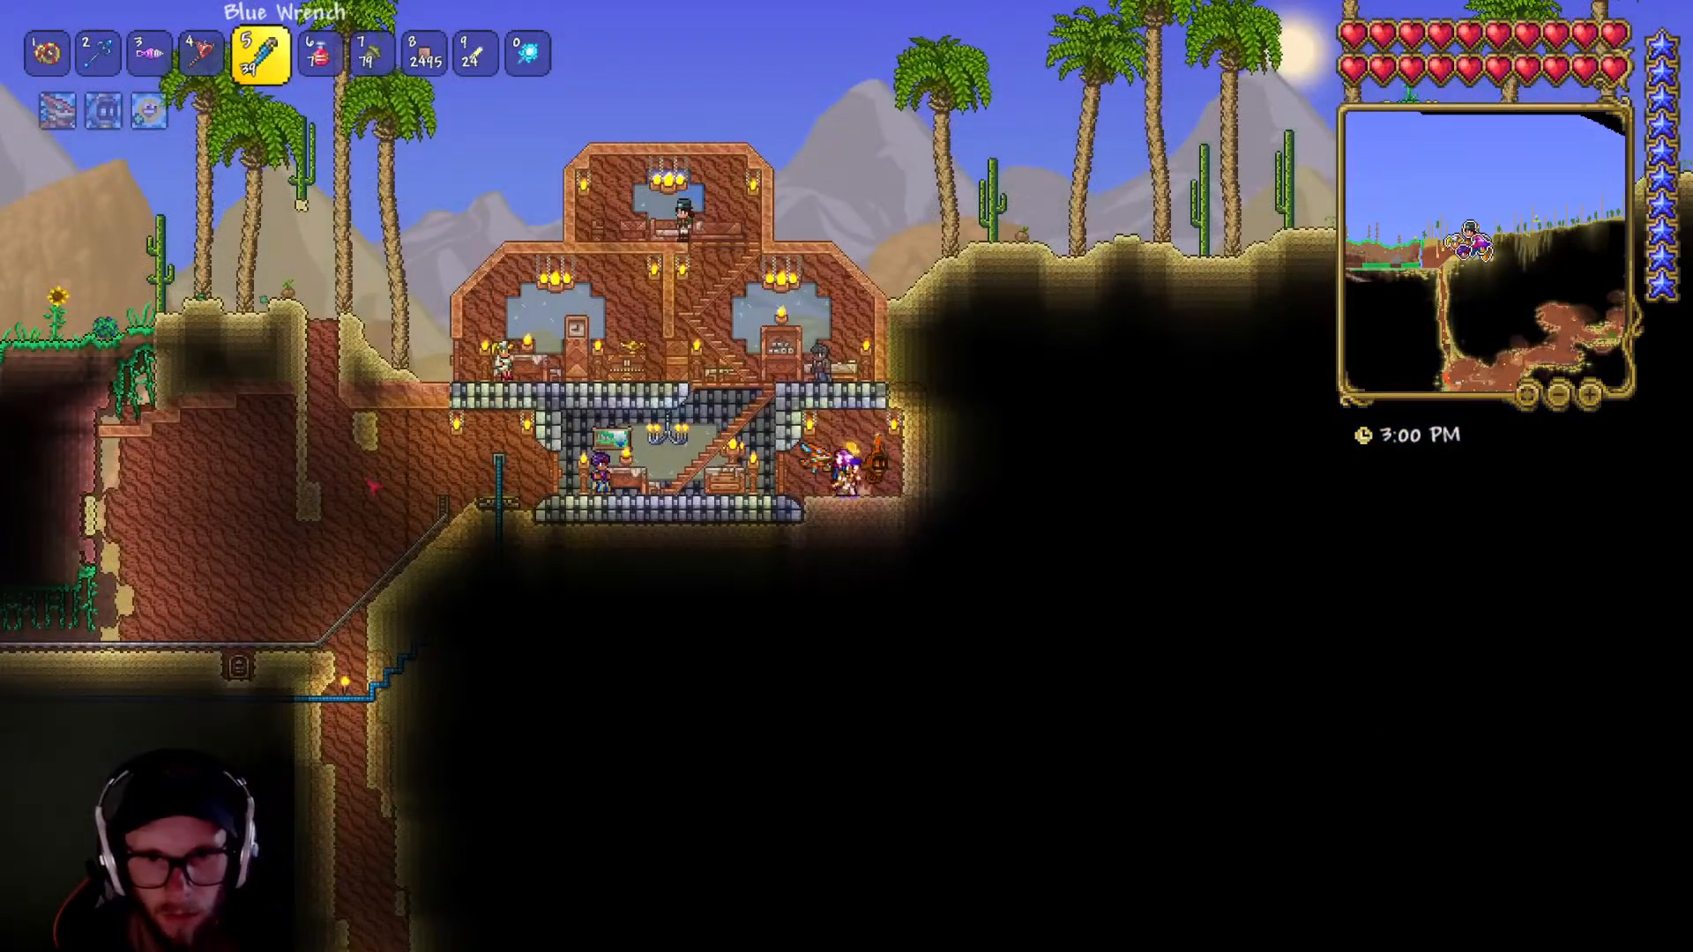
{"action": "key", "text": "a"}
{"action": "key", "text": "Escape"}
{"action": "key", "text": "Escape"}
{"action": "key", "text": "1"}
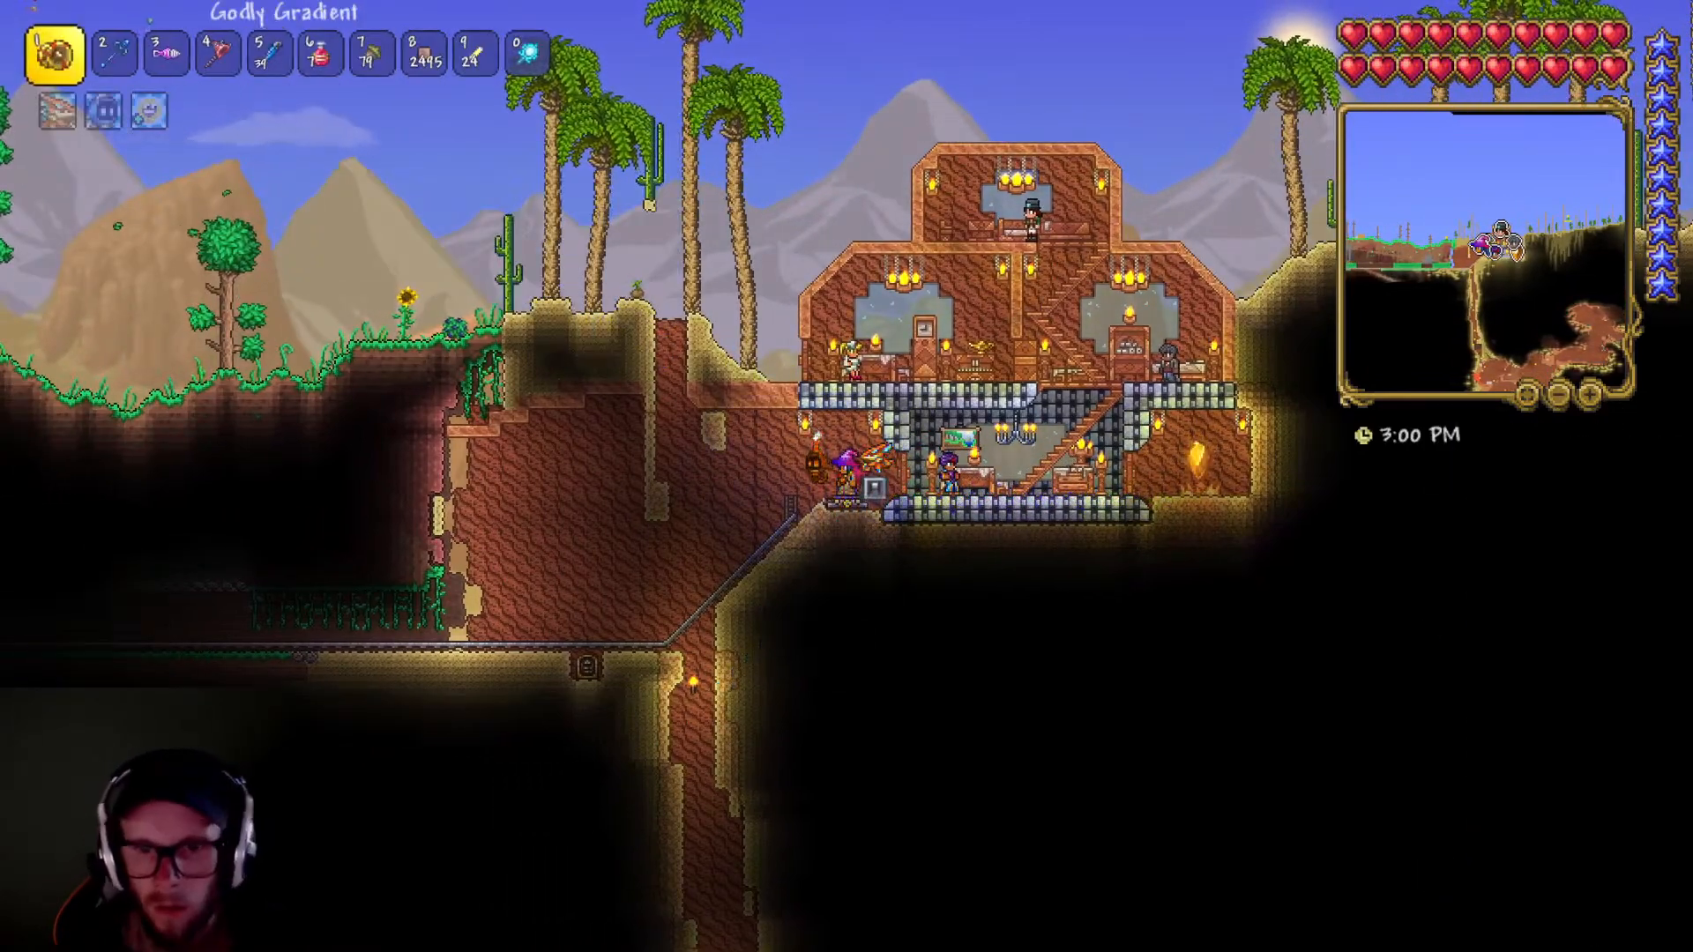
- View the whole world map with its pylon network and travel back to the golden house in the forest
{"action": "key", "text": "m"}
{"action": "scroll", "coordinate": [847, 476], "scroll_direction": "down", "scroll_amount": 5}
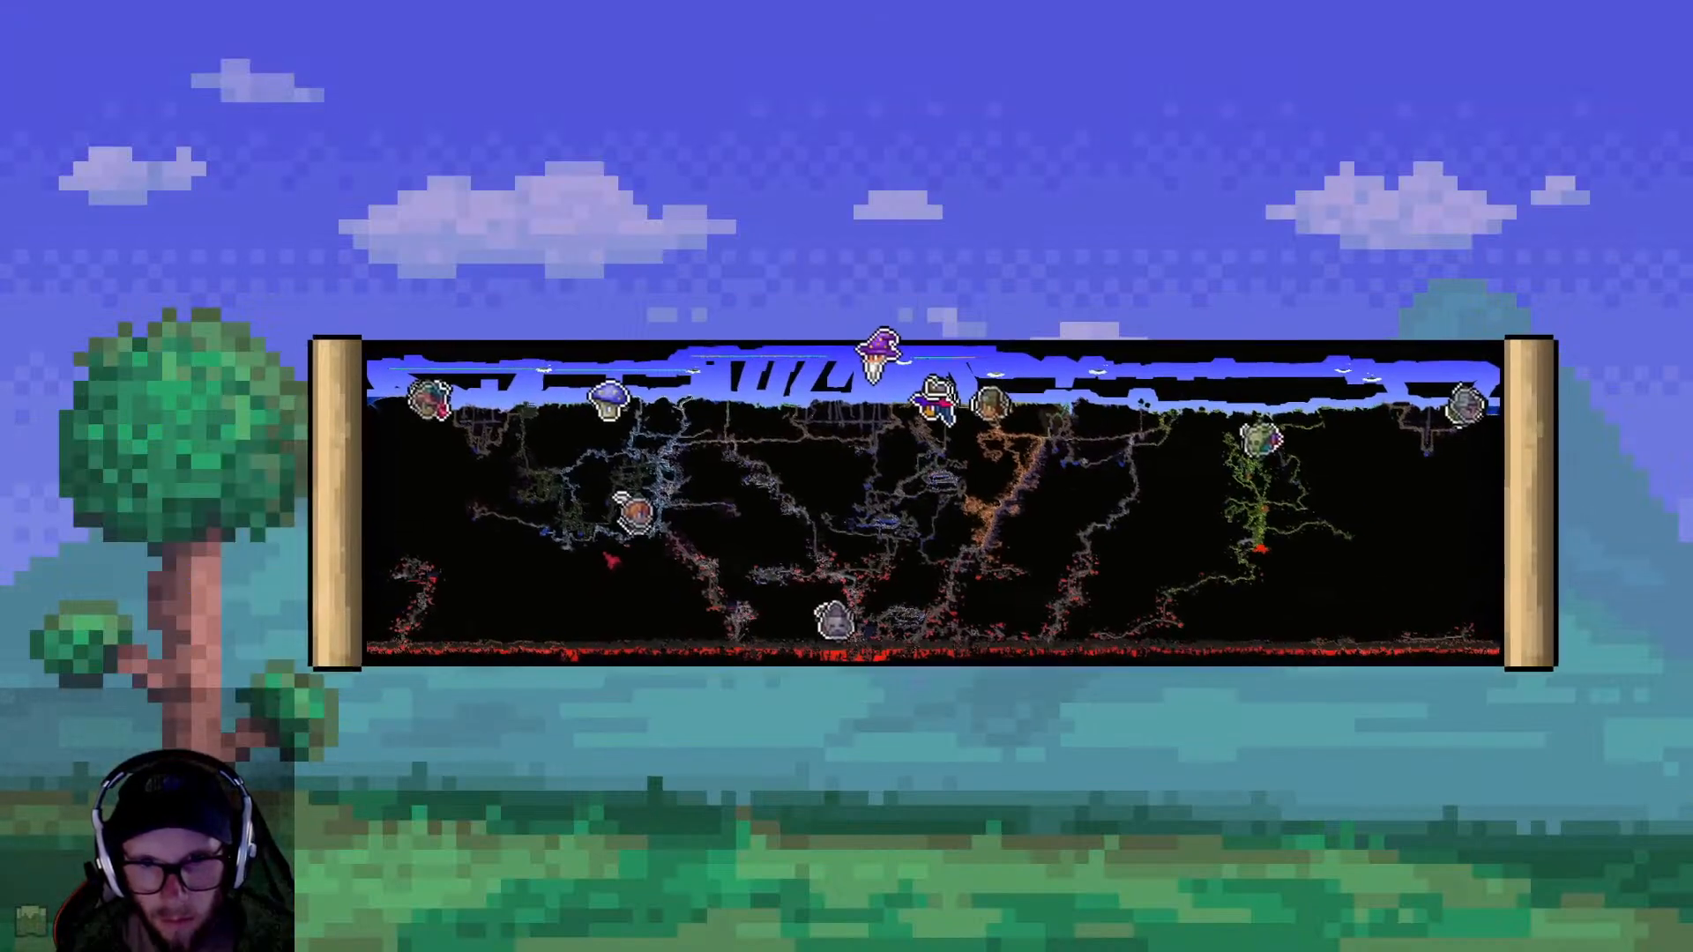
{"action": "scroll", "coordinate": [524, 635], "scroll_direction": "up", "scroll_amount": 2}
{"action": "key", "text": "m"}
{"action": "key", "text": "a"}
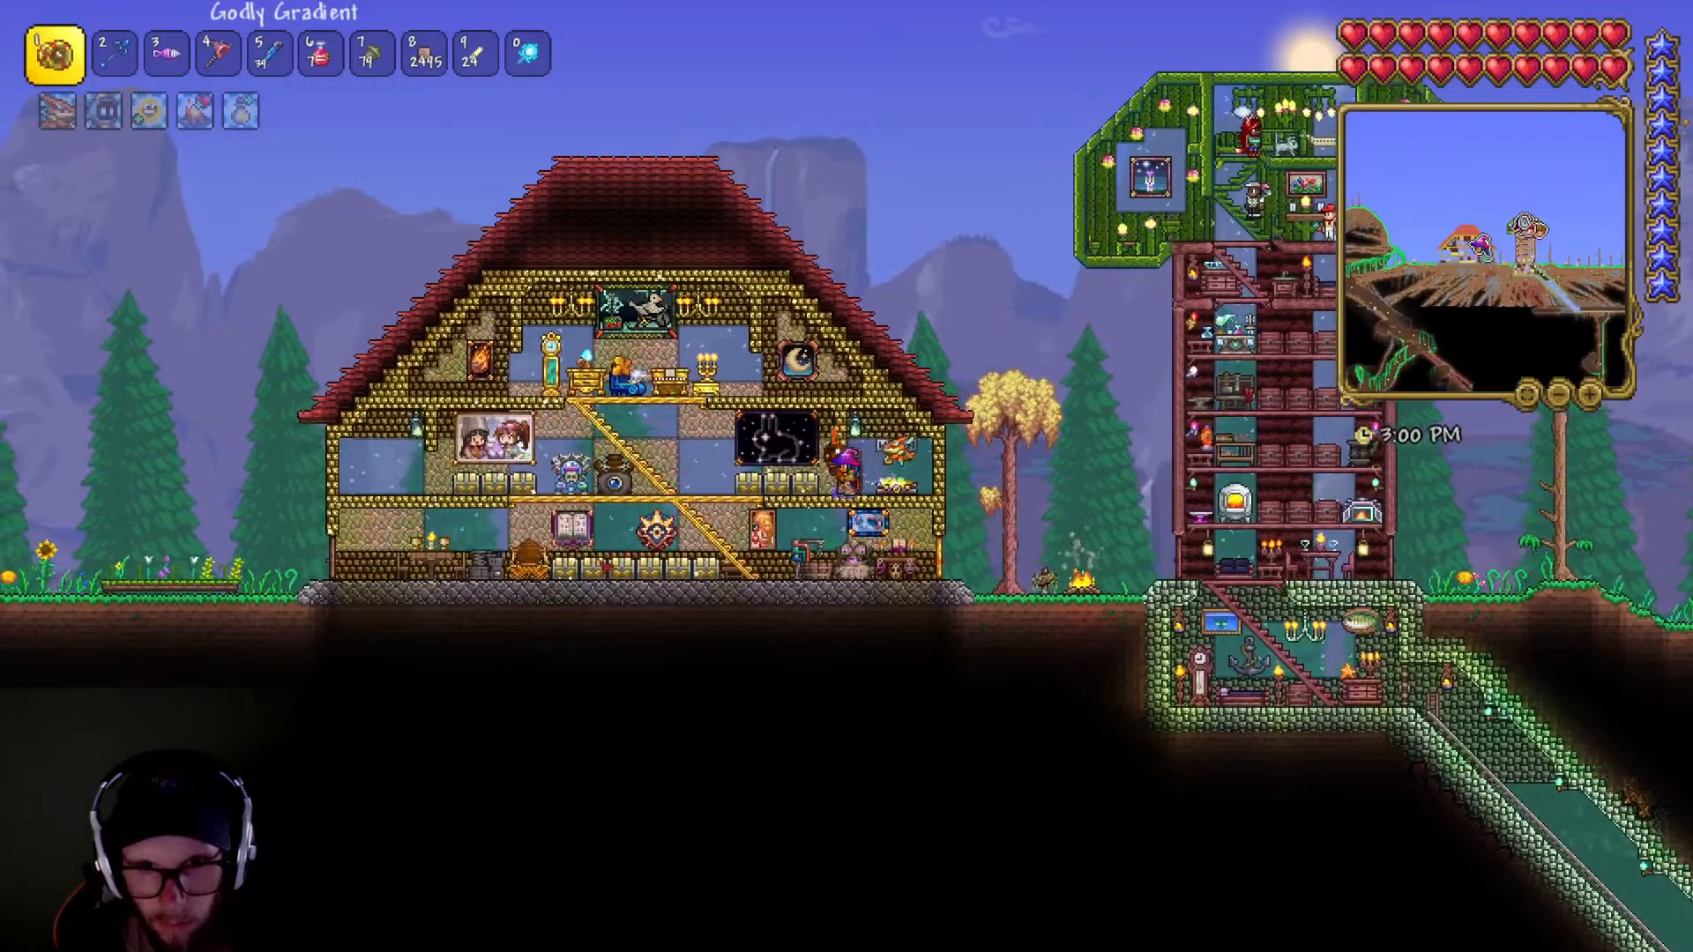
- Rearrange the coin stacks in the inventory's coin slots and go down to the golden house's ground floor
{"action": "key", "text": "Escape"}
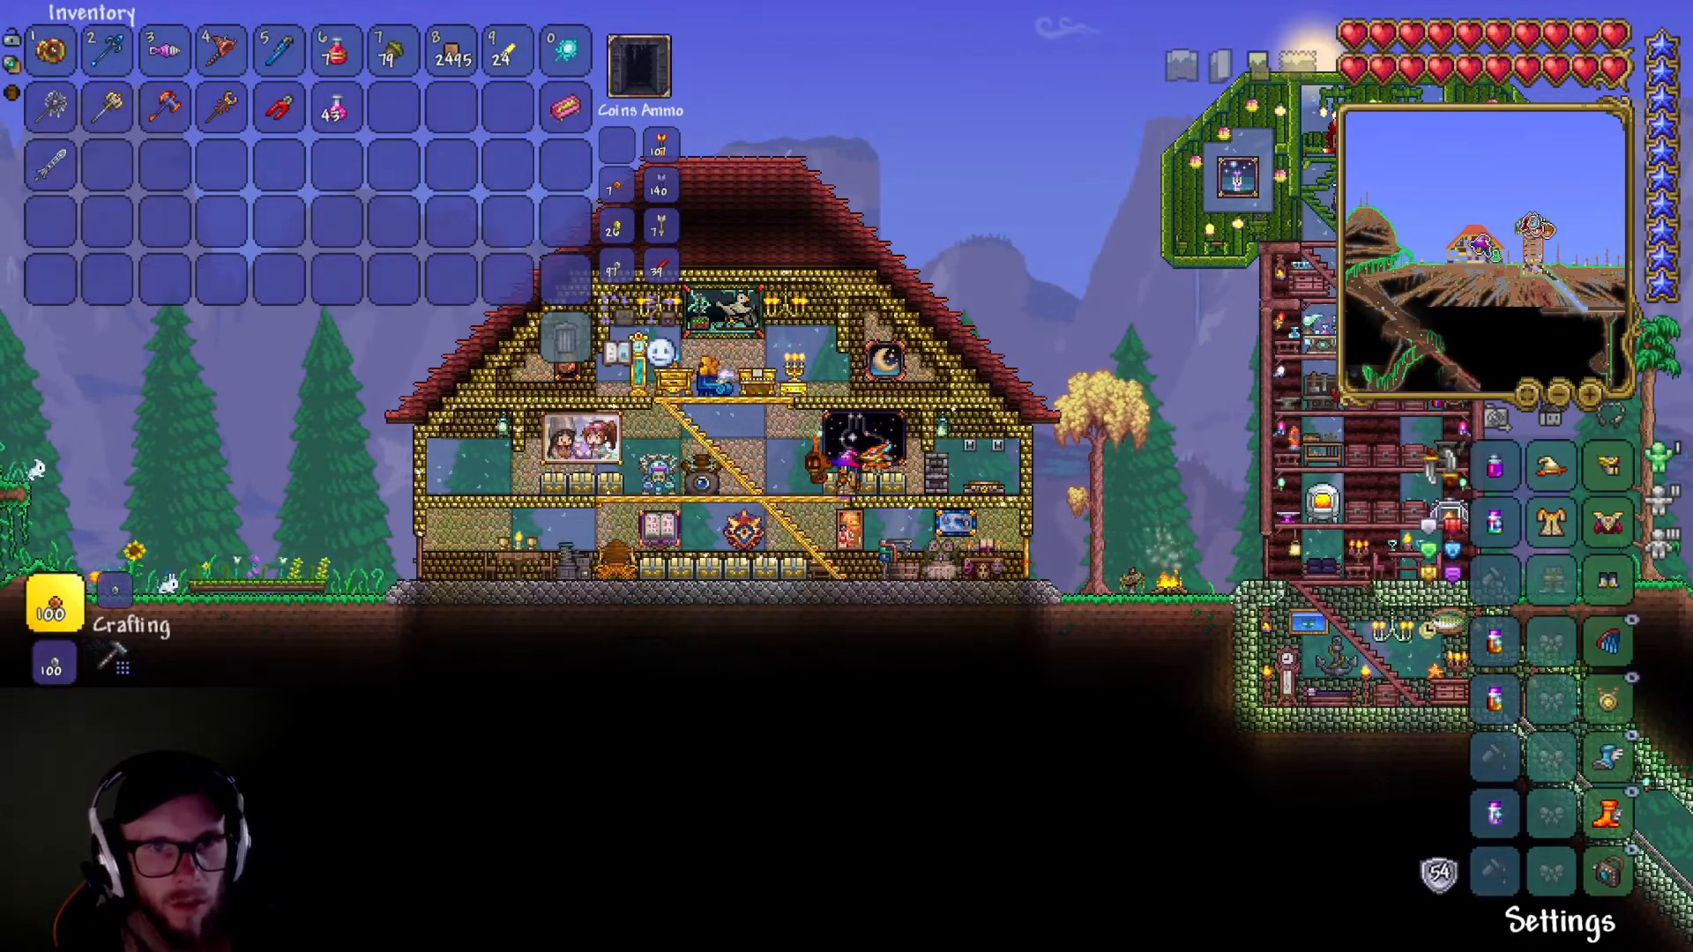
{"action": "left_click", "coordinate": [615, 187]}
{"action": "left_click", "coordinate": [617, 227]}
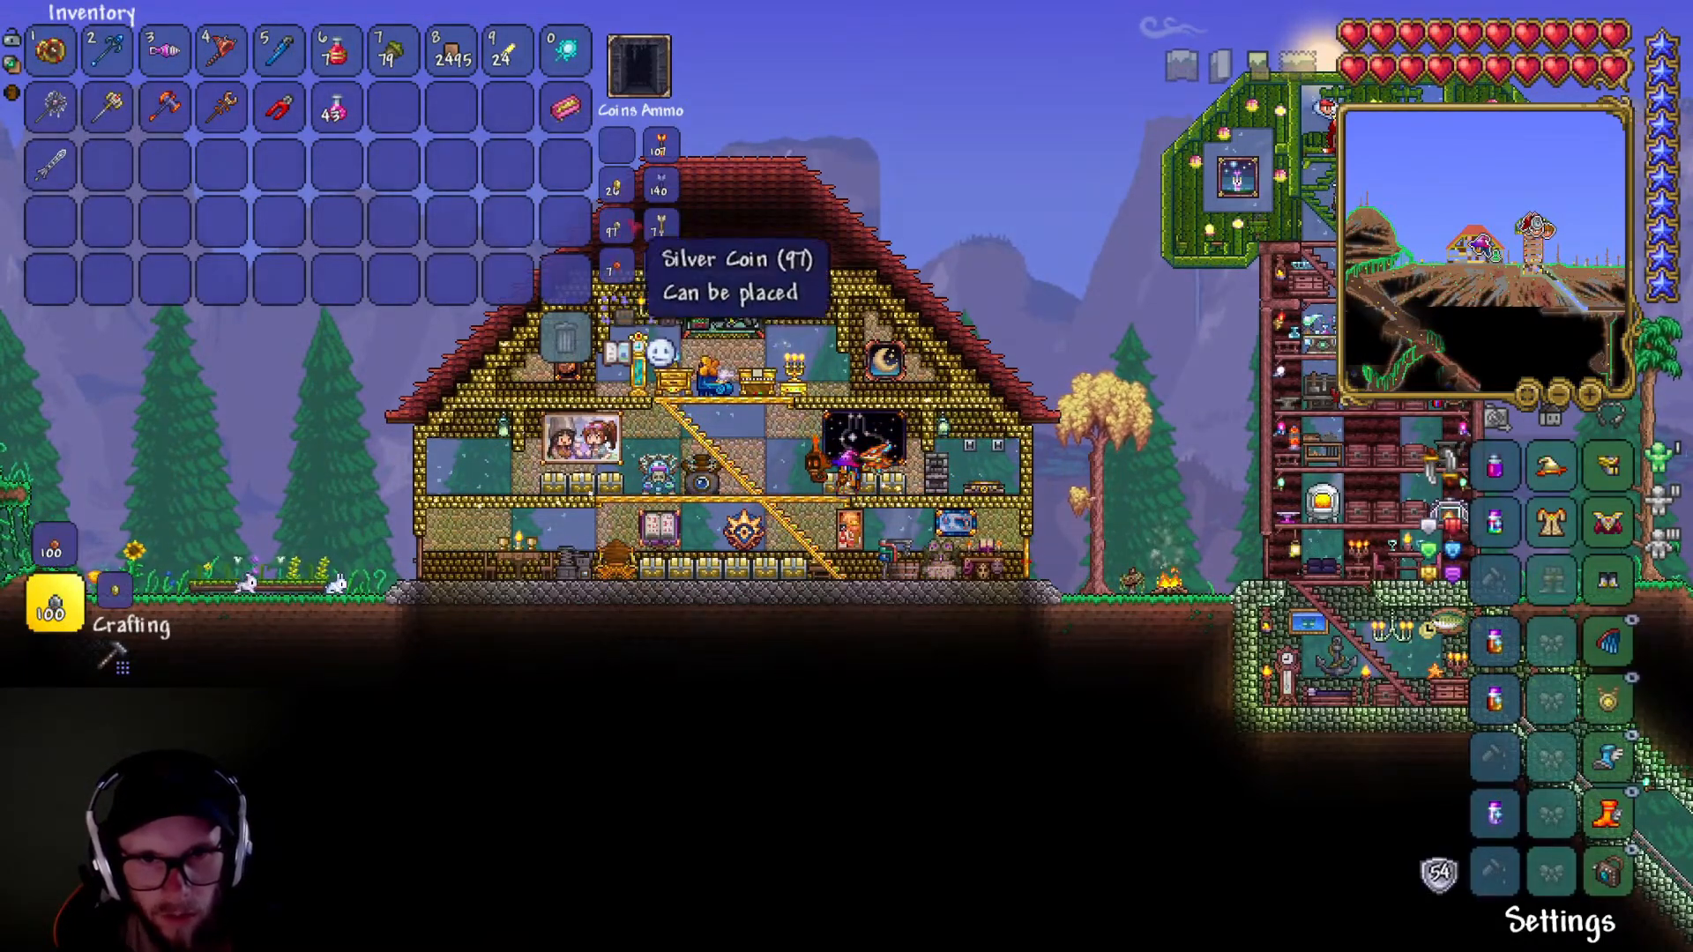
{"action": "key", "text": "Escape"}
{"action": "key", "text": "s"}
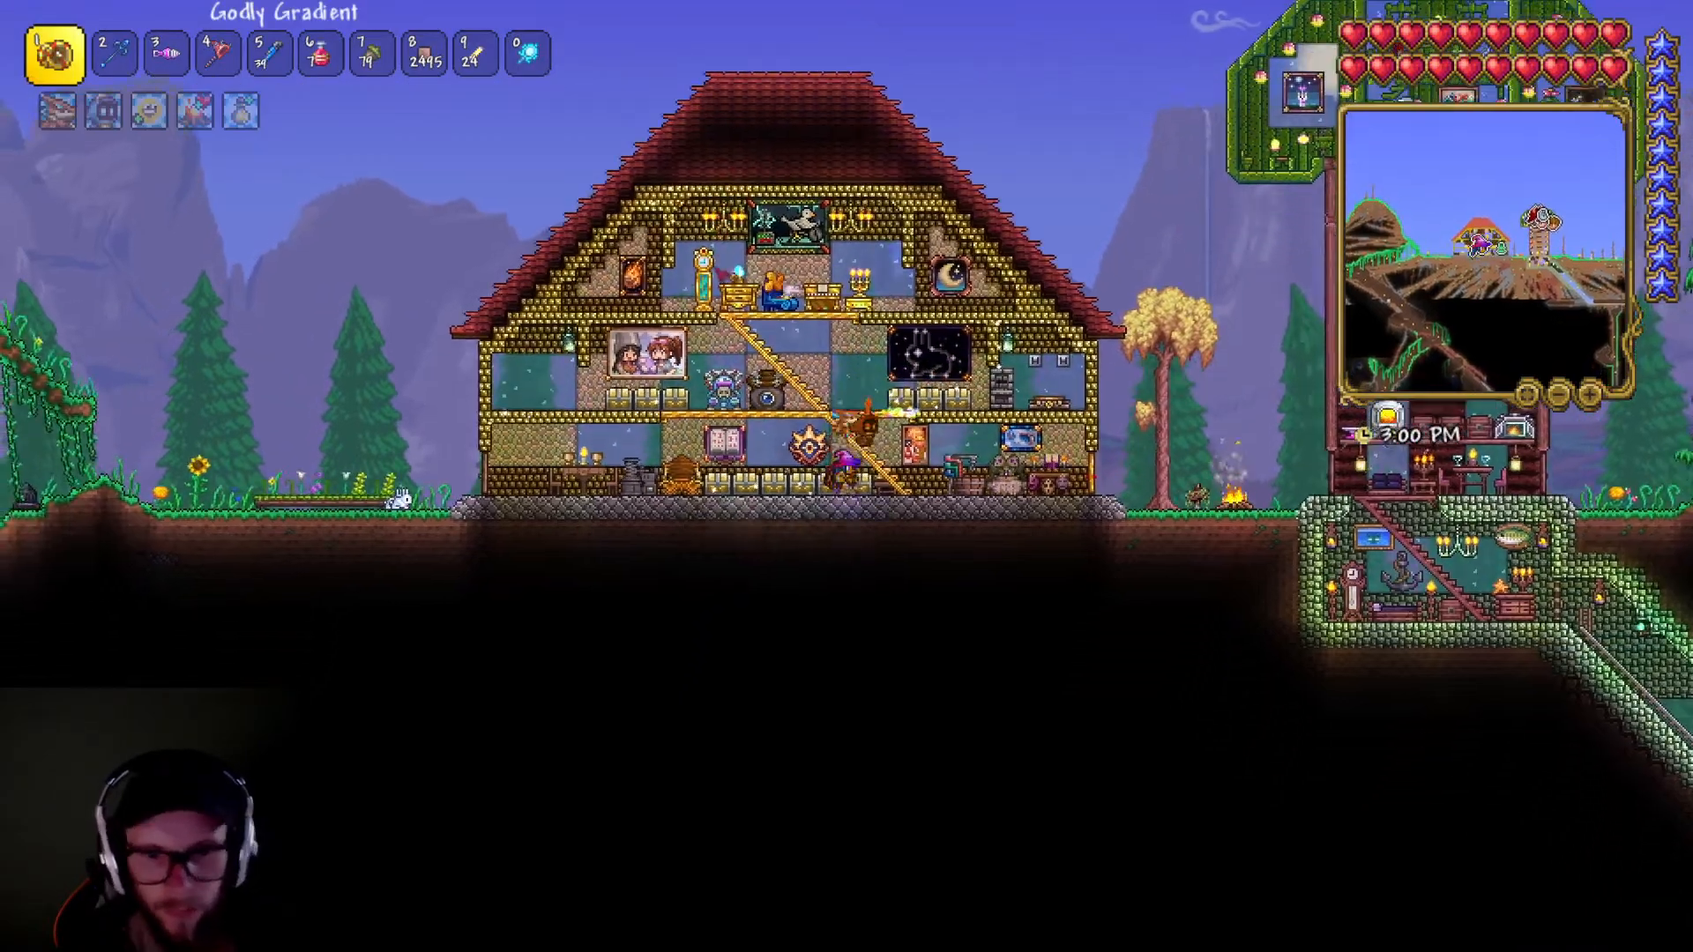
- Walk between the golden house and the tower, read the gravestone beside the campfire, and equip the Orichalcum Drill
{"action": "key", "text": "d"}
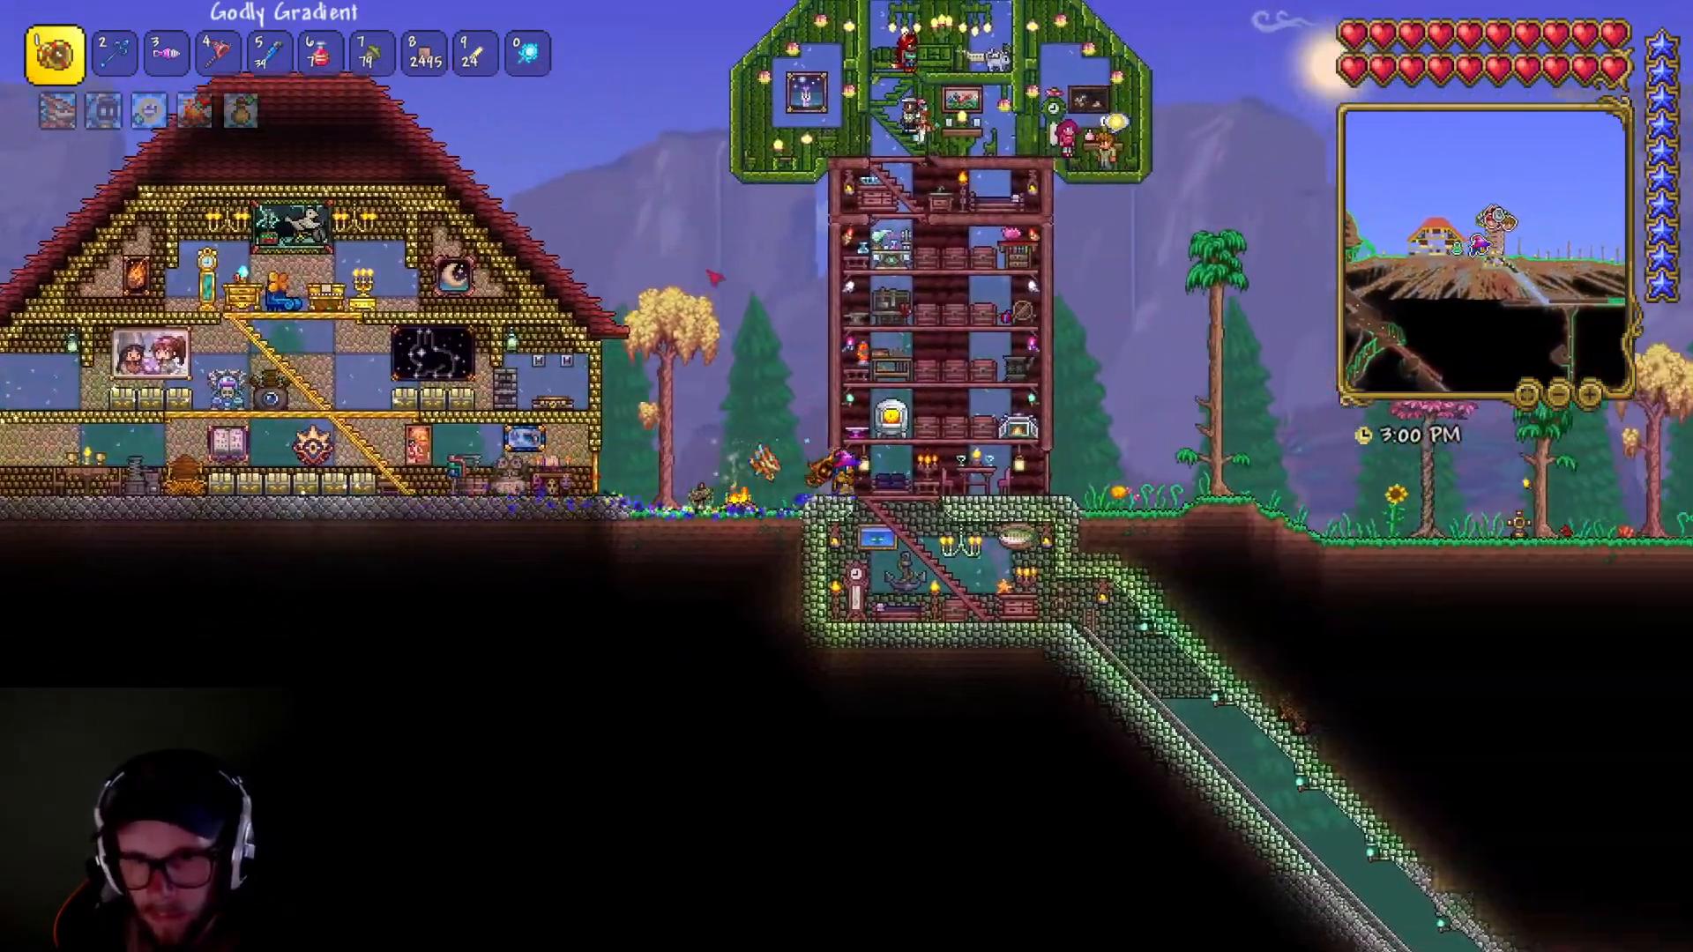
{"action": "key", "text": "a"}
{"action": "mouse_move", "coordinate": [785, 483]}
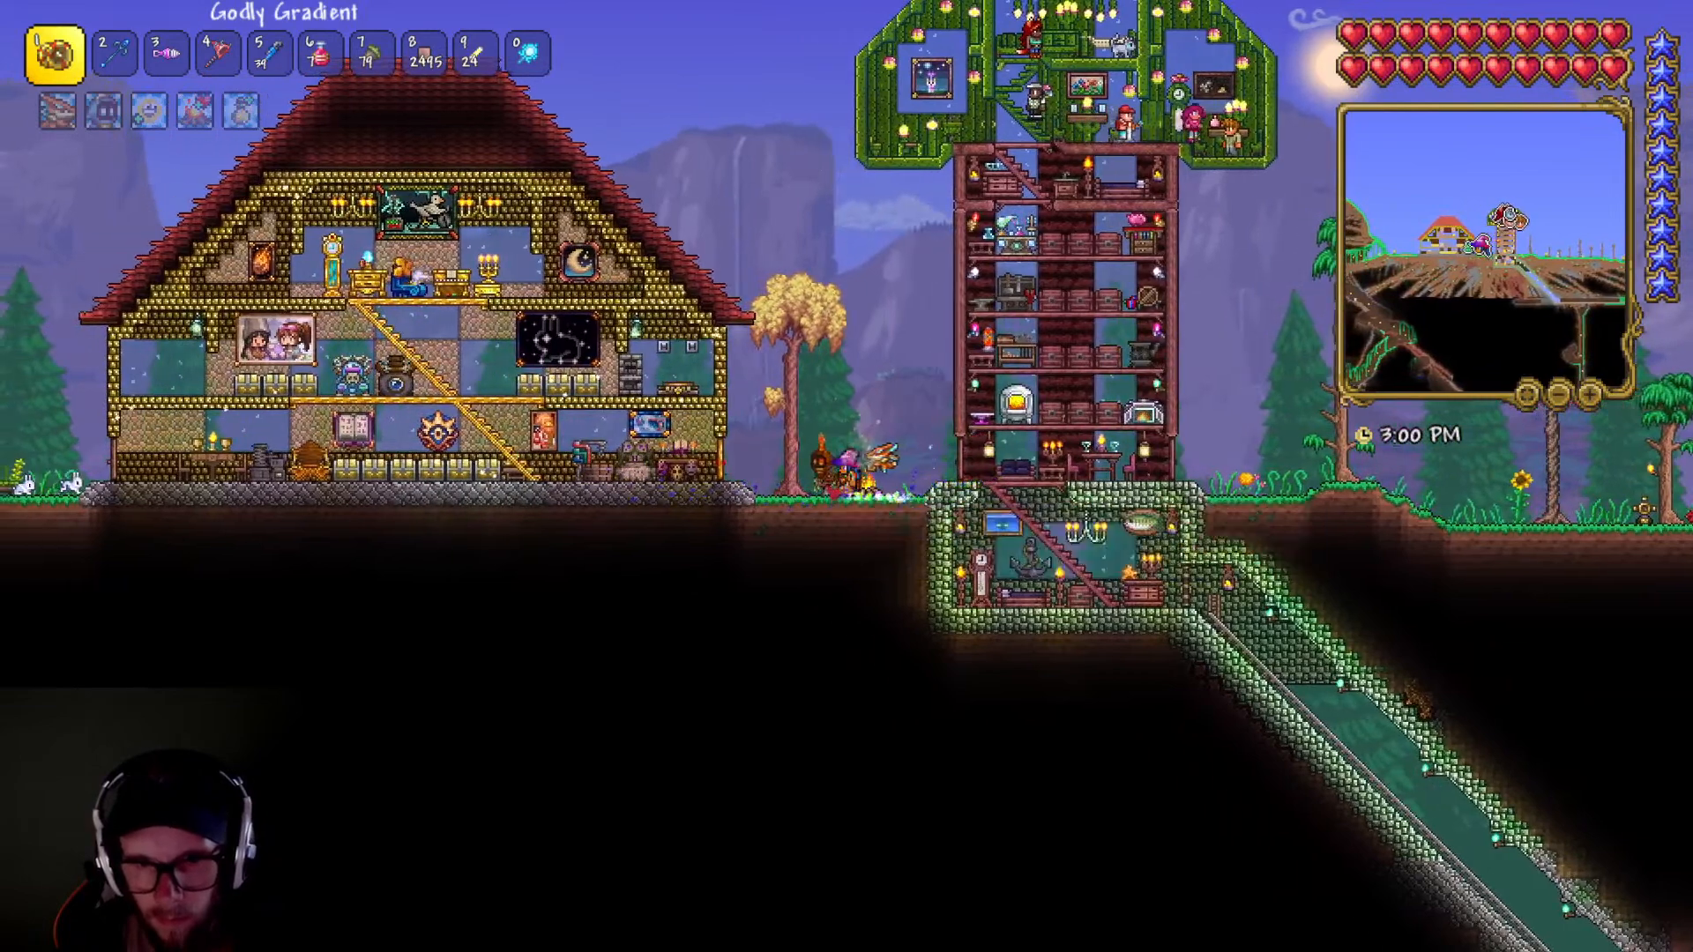
{"action": "key", "text": "a"}
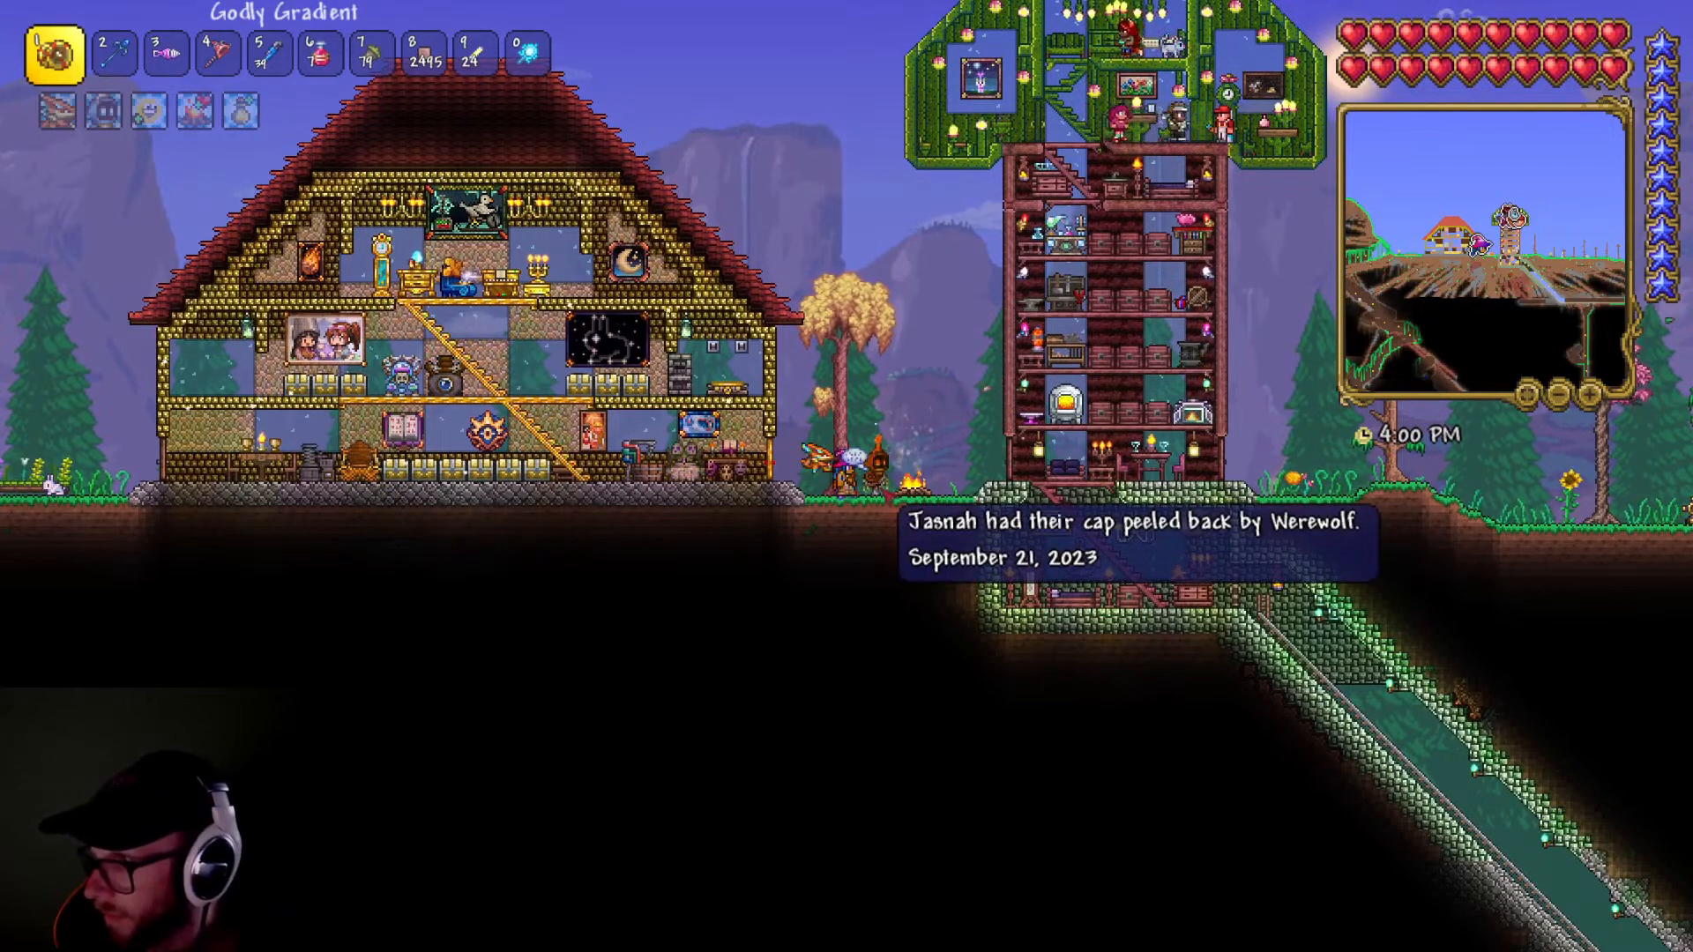
{"action": "key", "text": "d"}
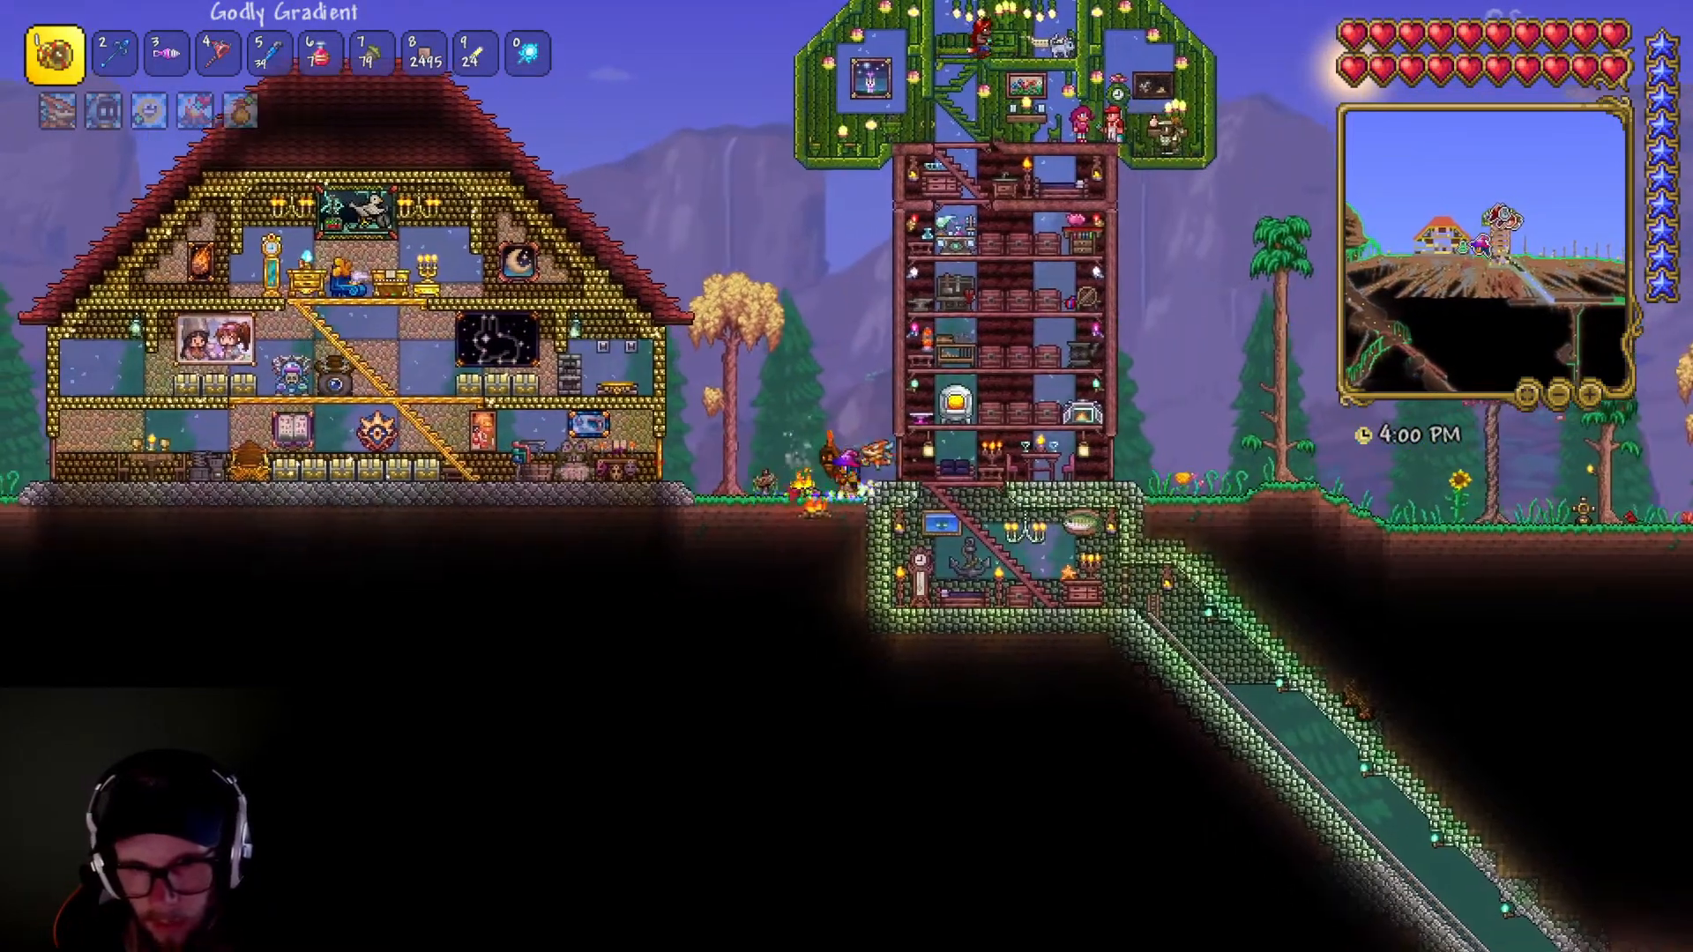
{"action": "key", "text": "3"}
{"action": "key", "text": "a"}
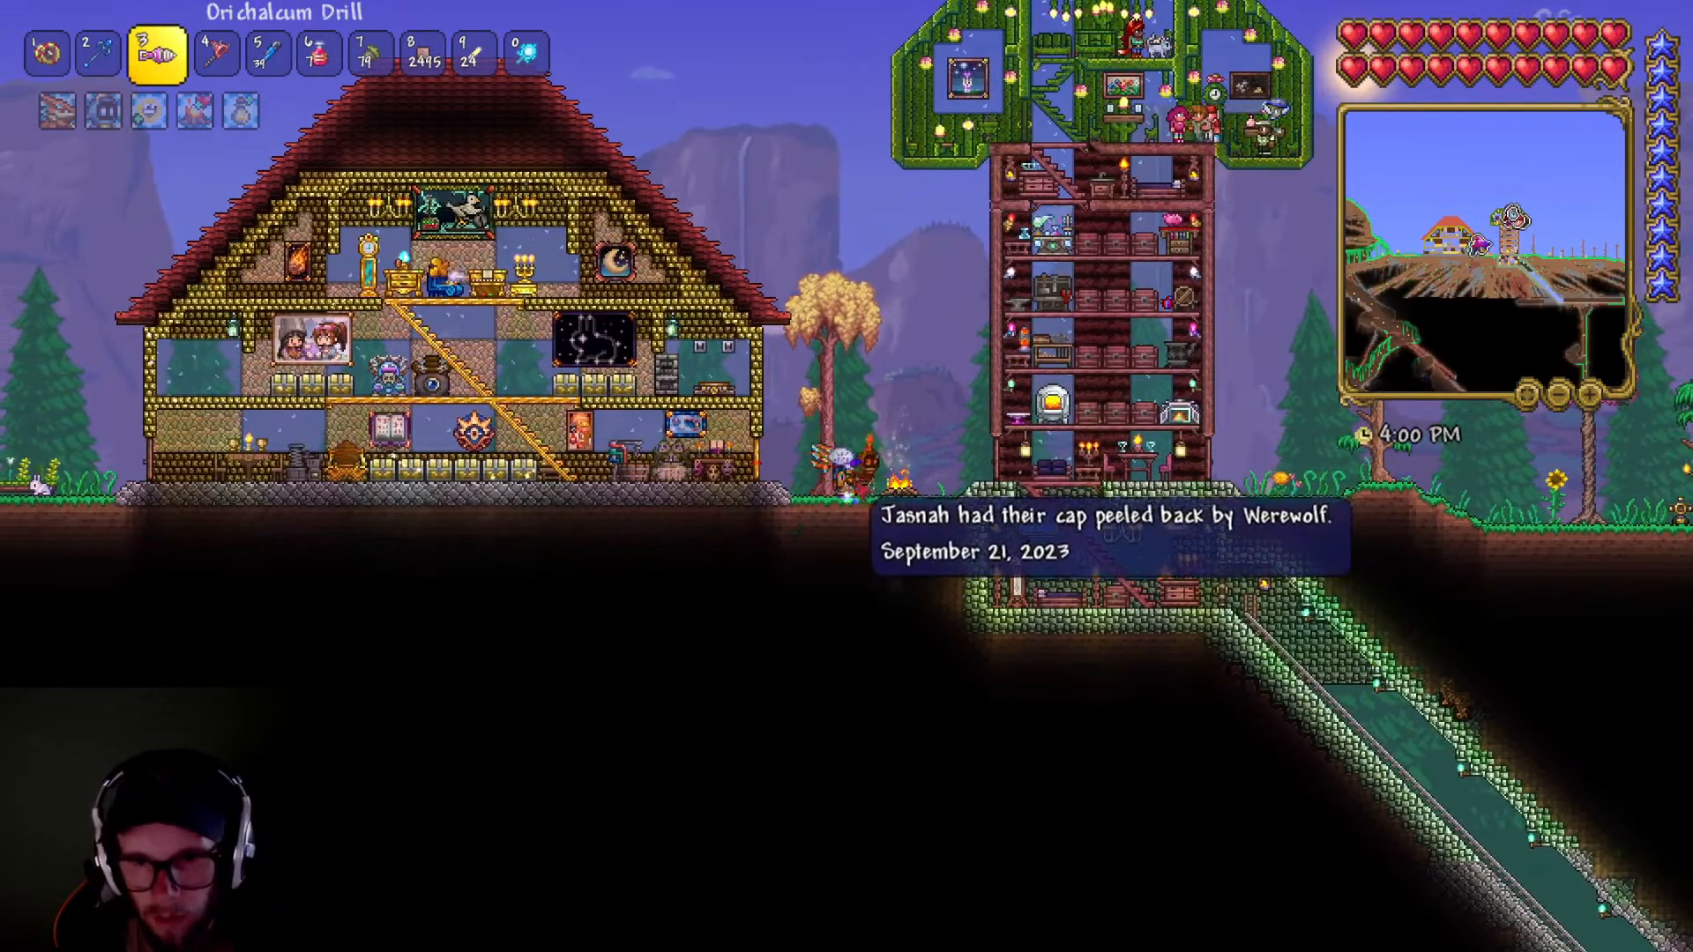
{"action": "key", "text": "d"}
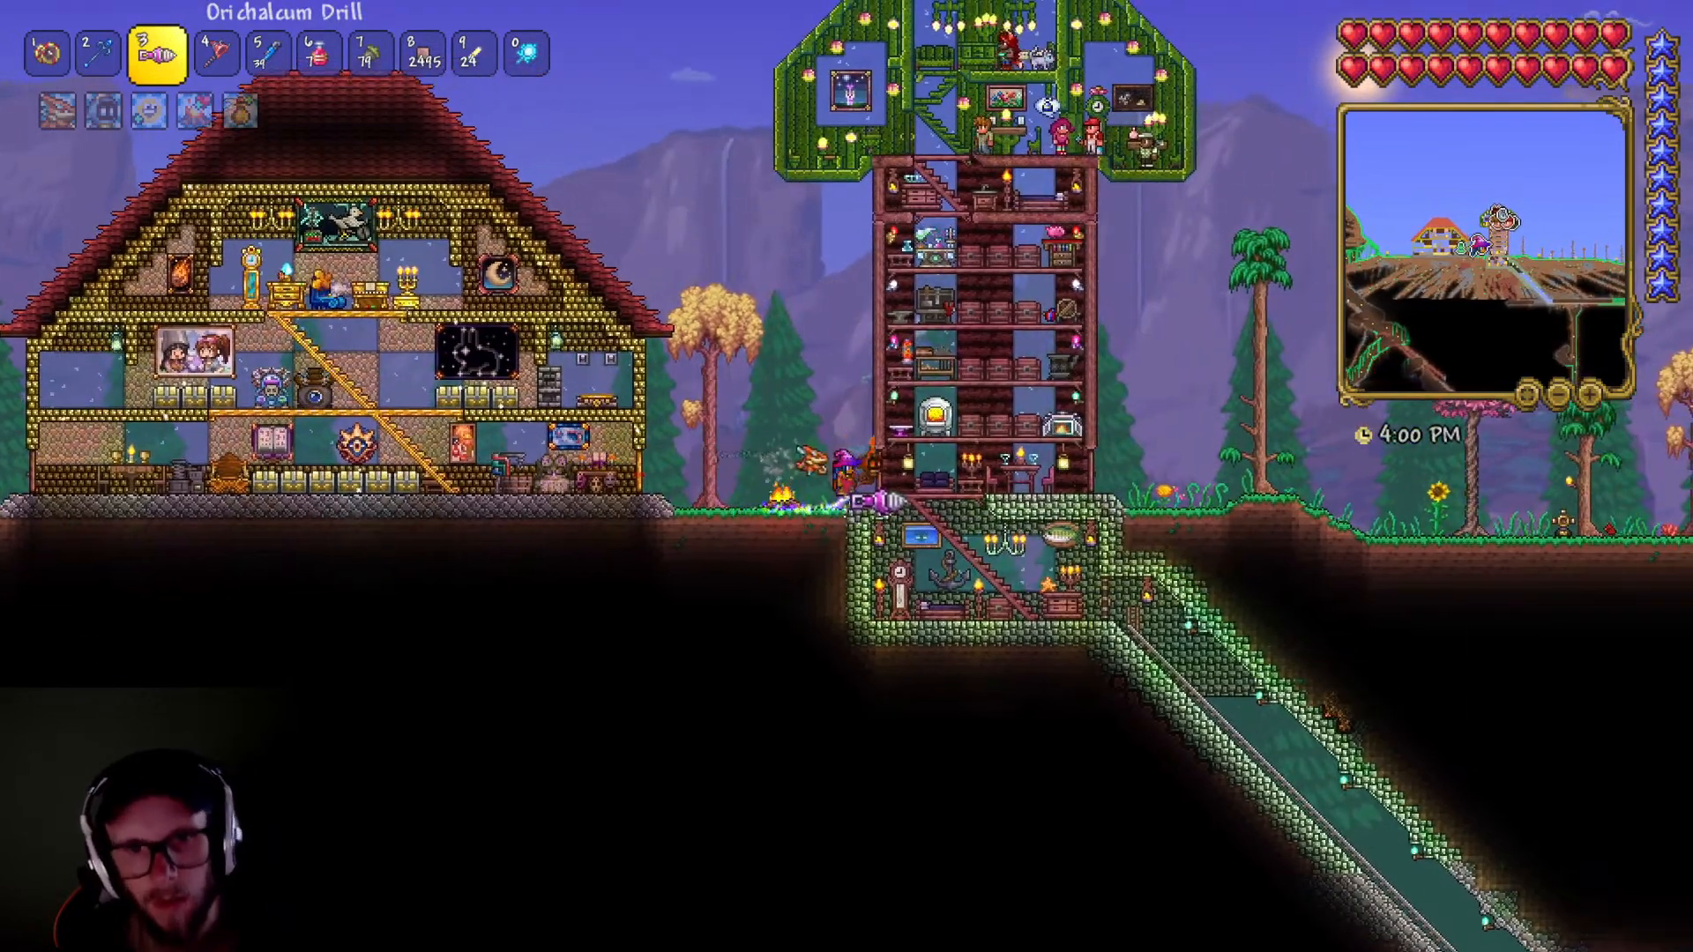
{"action": "key", "text": "Escape"}
{"action": "key", "text": "Escape"}
- Fly around the storage tower and read the gravestones among the trees to its east
{"action": "key", "text": "d"}
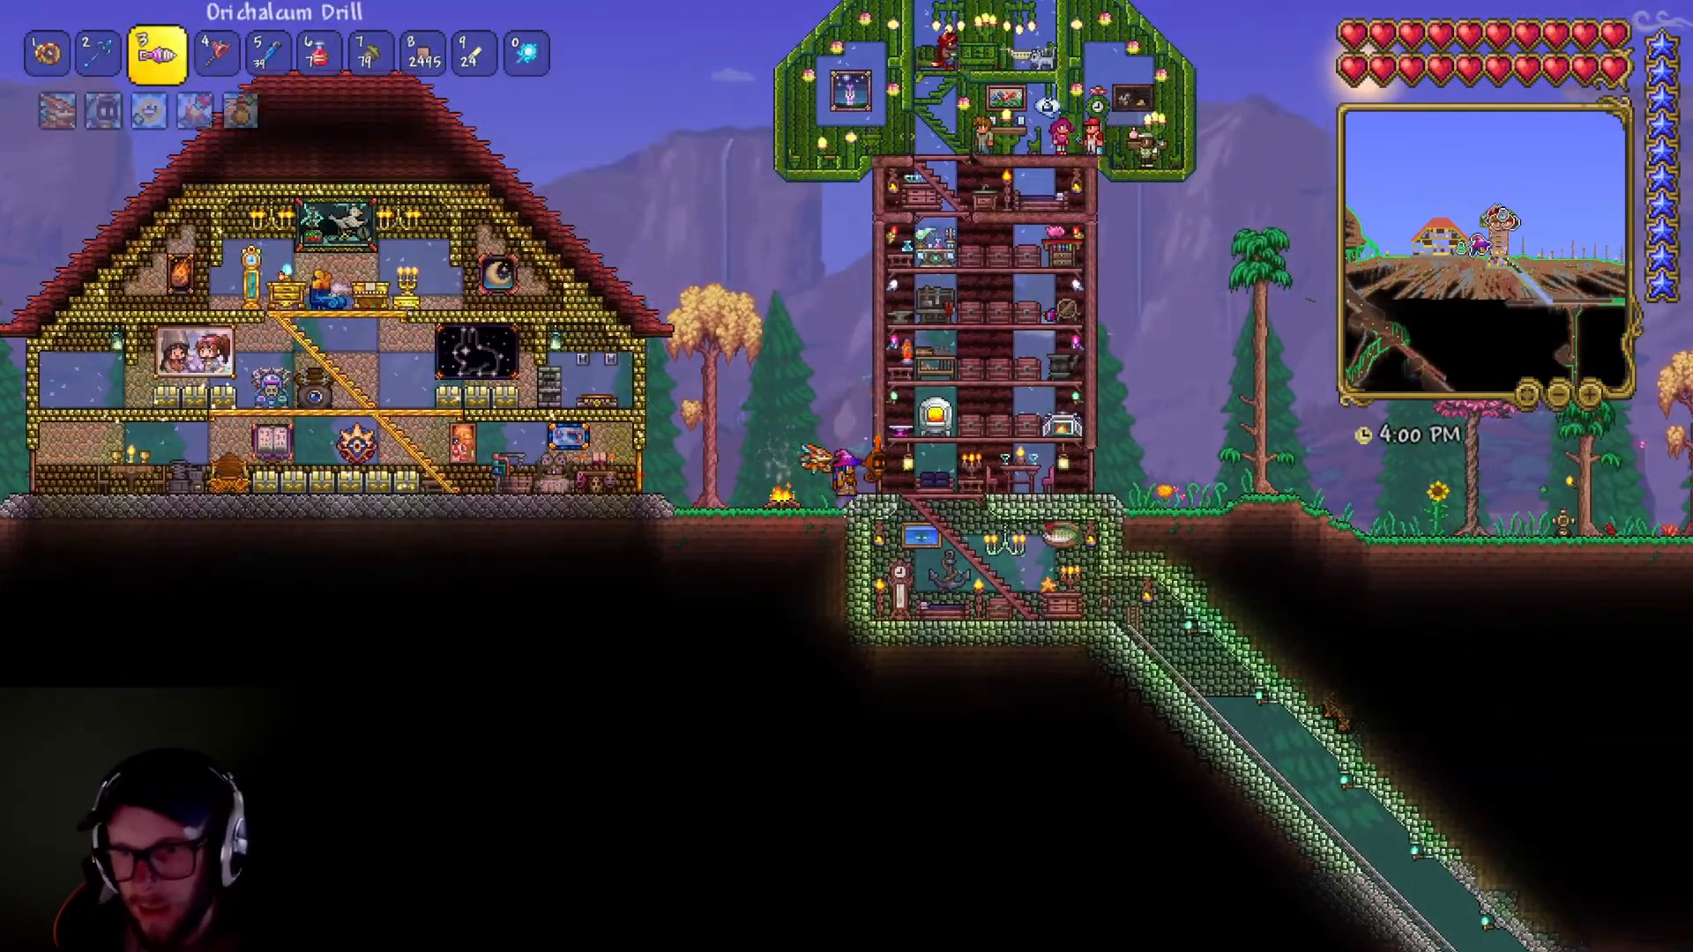
{"action": "key", "text": "space"}
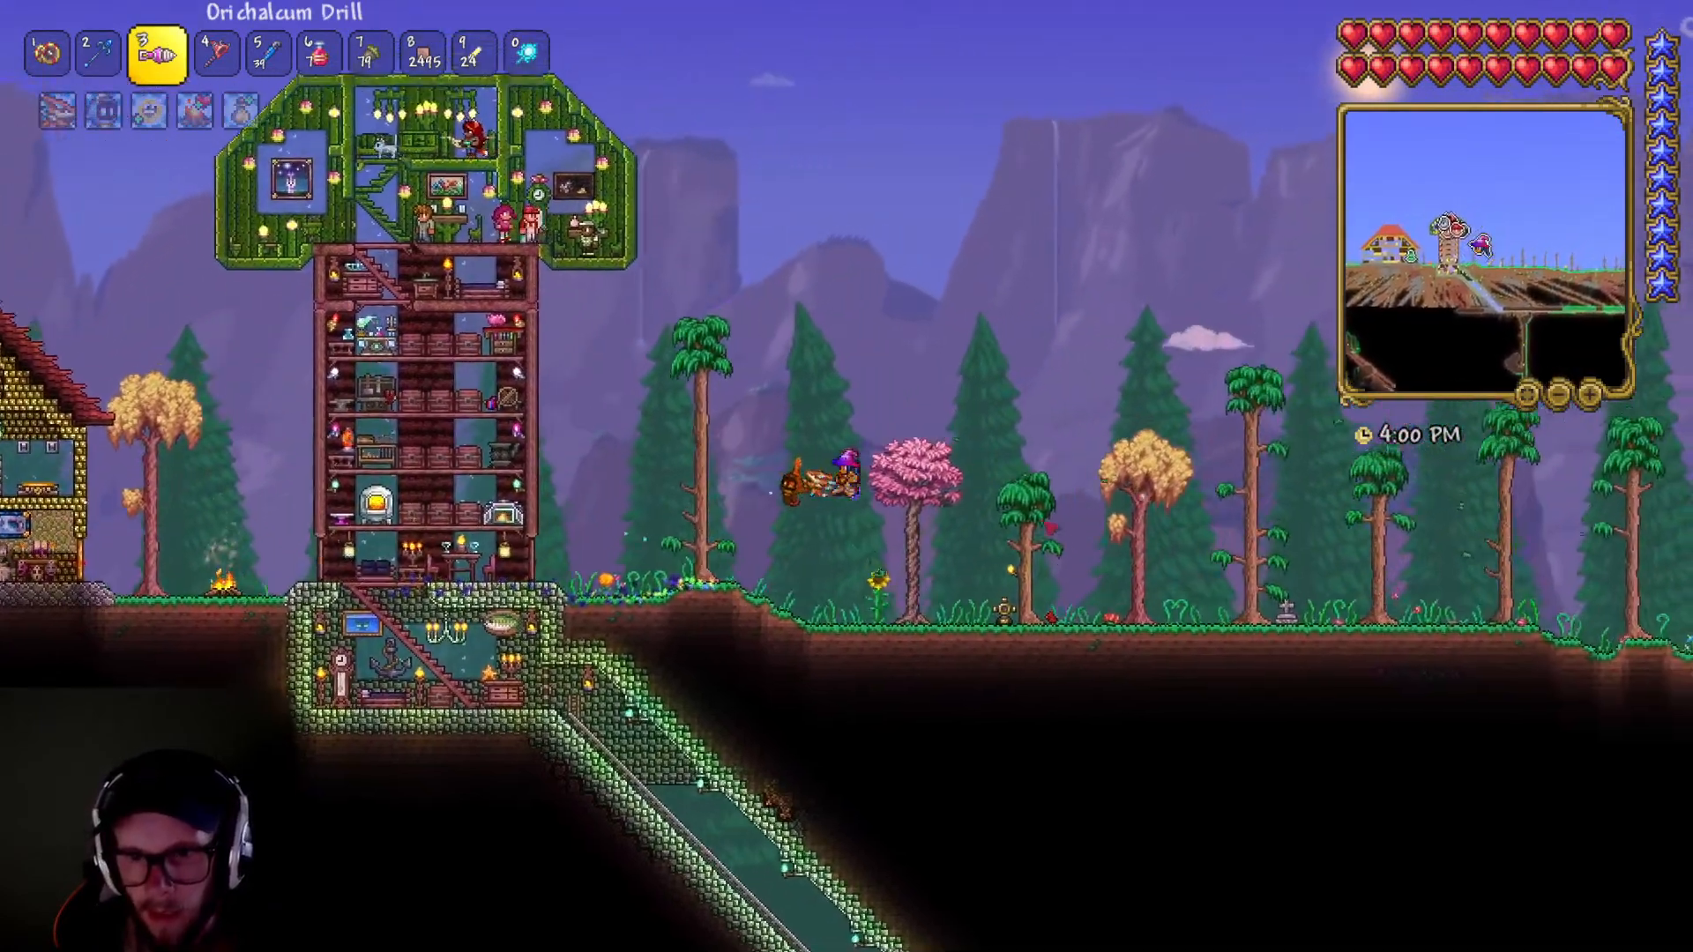
{"action": "key", "text": "a"}
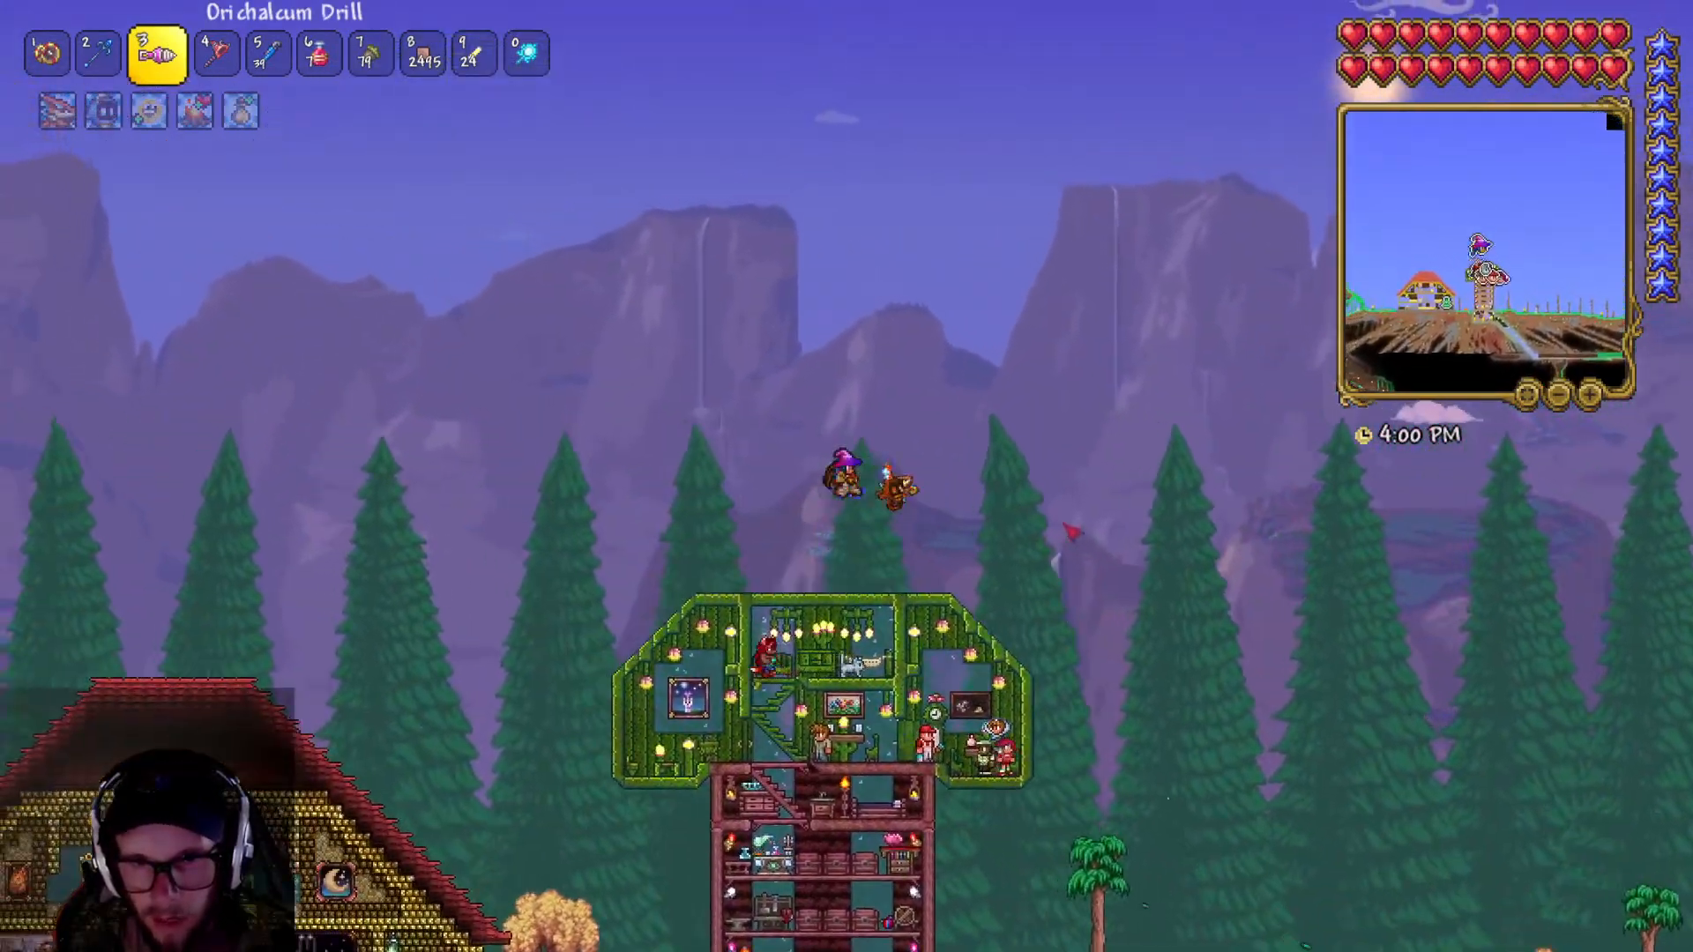
{"action": "key", "text": "d"}
{"action": "key", "text": "space"}
{"action": "key", "text": "d"}
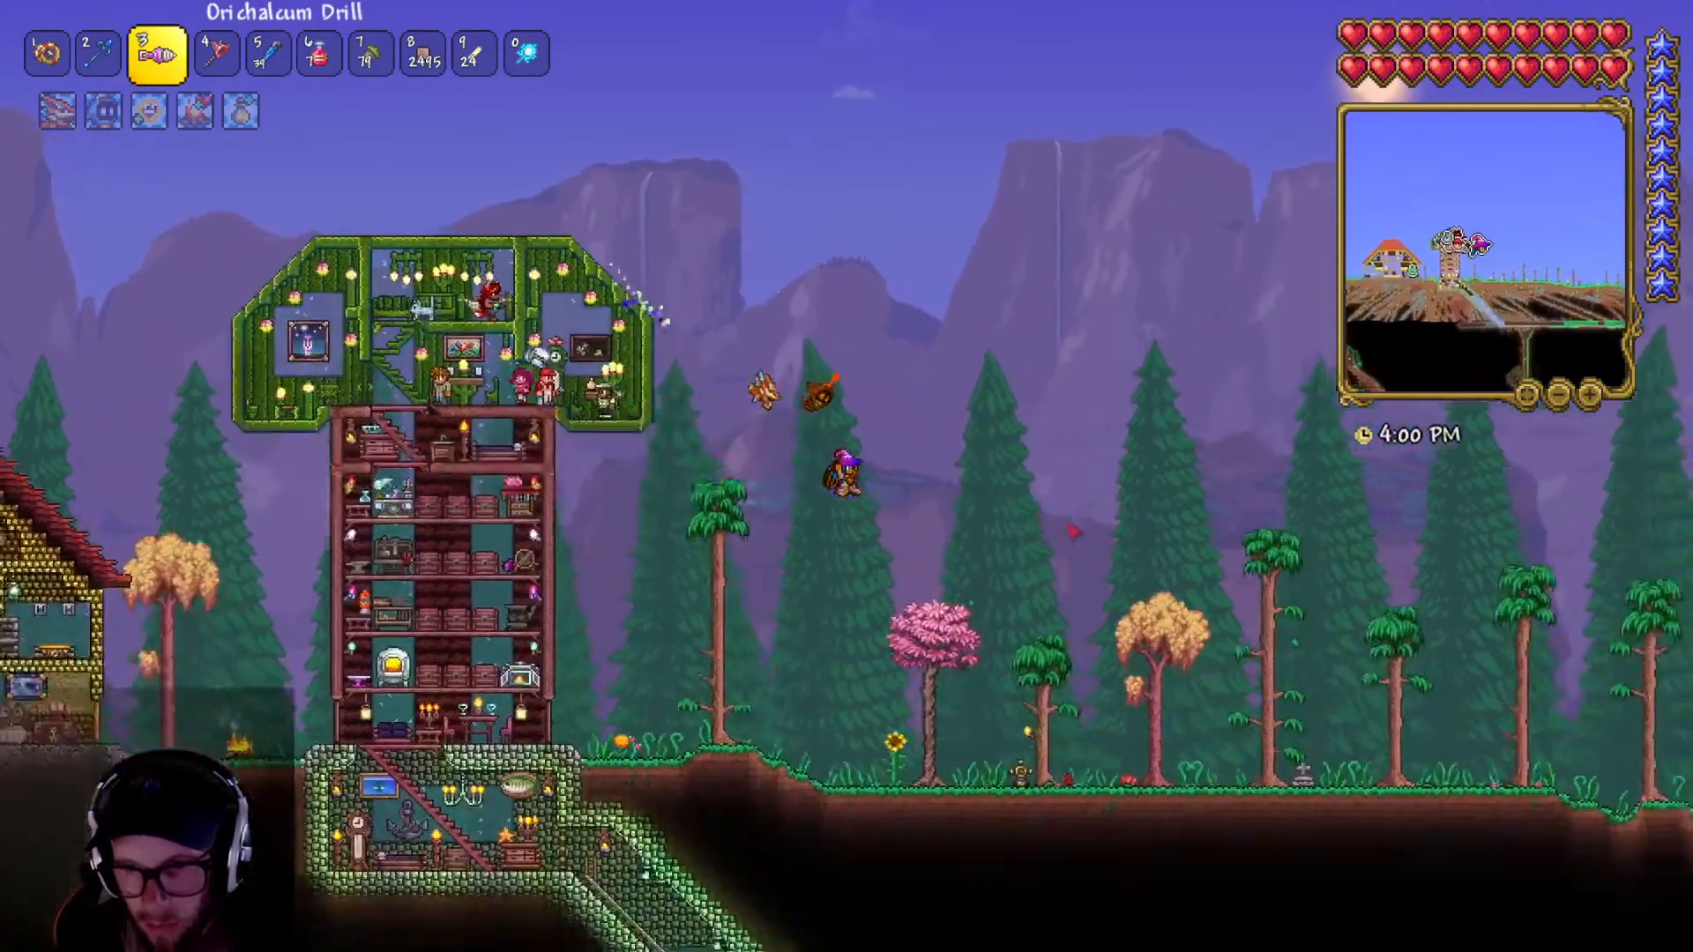
{"action": "key", "text": "d"}
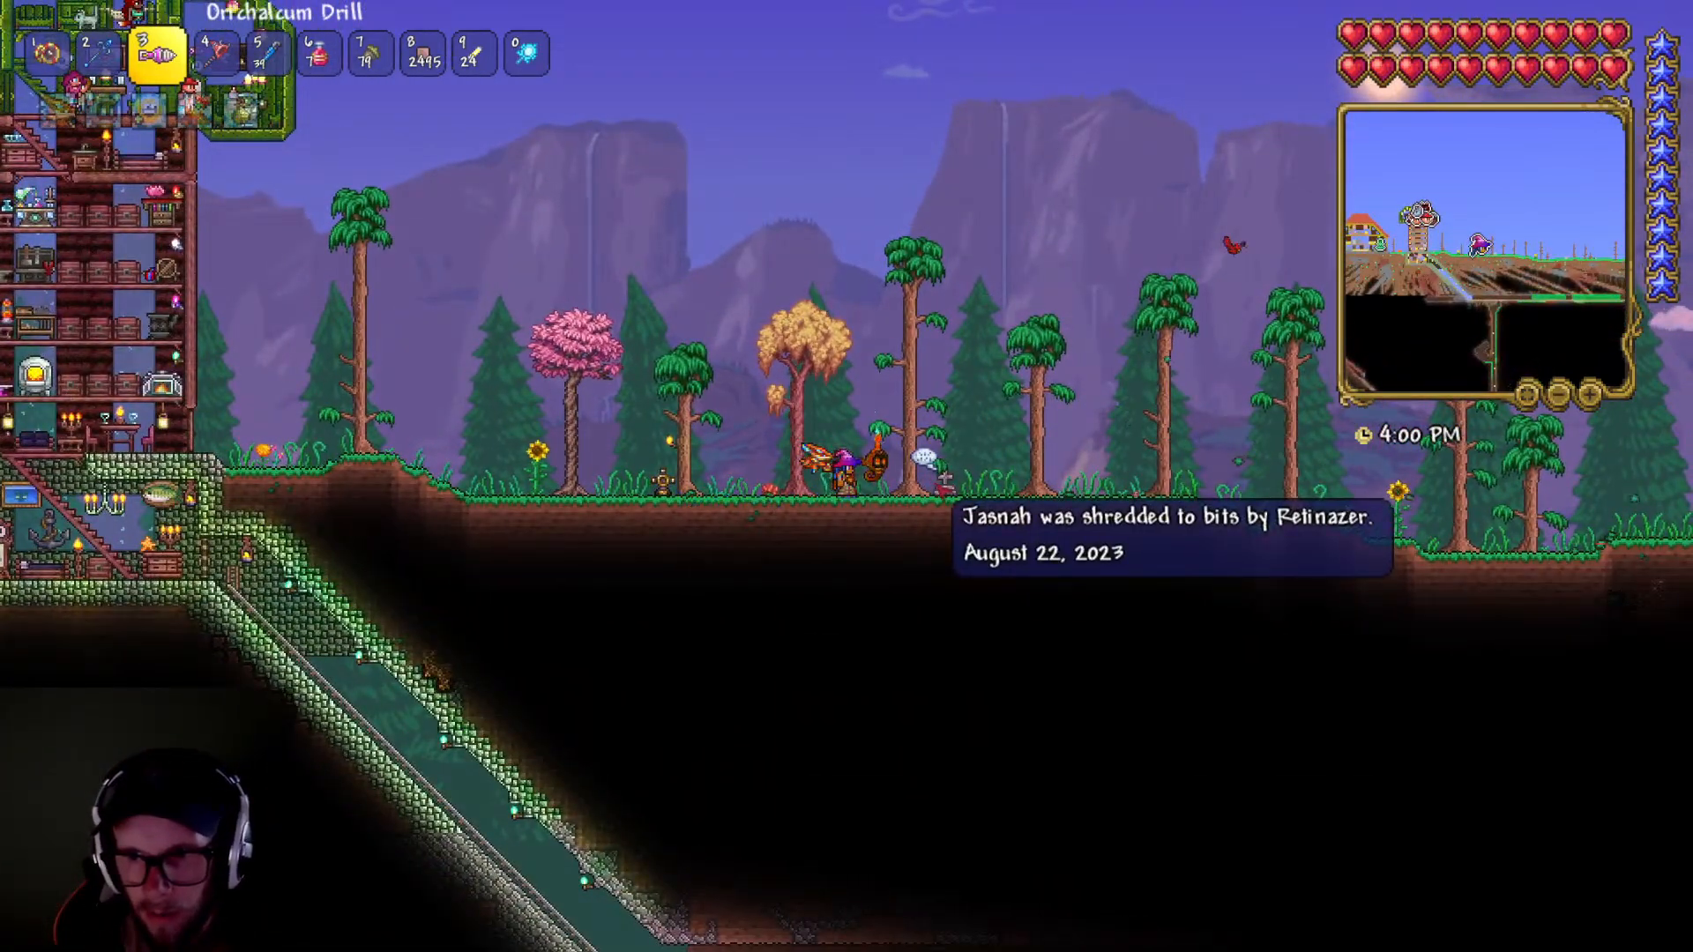
{"action": "key", "text": "a"}
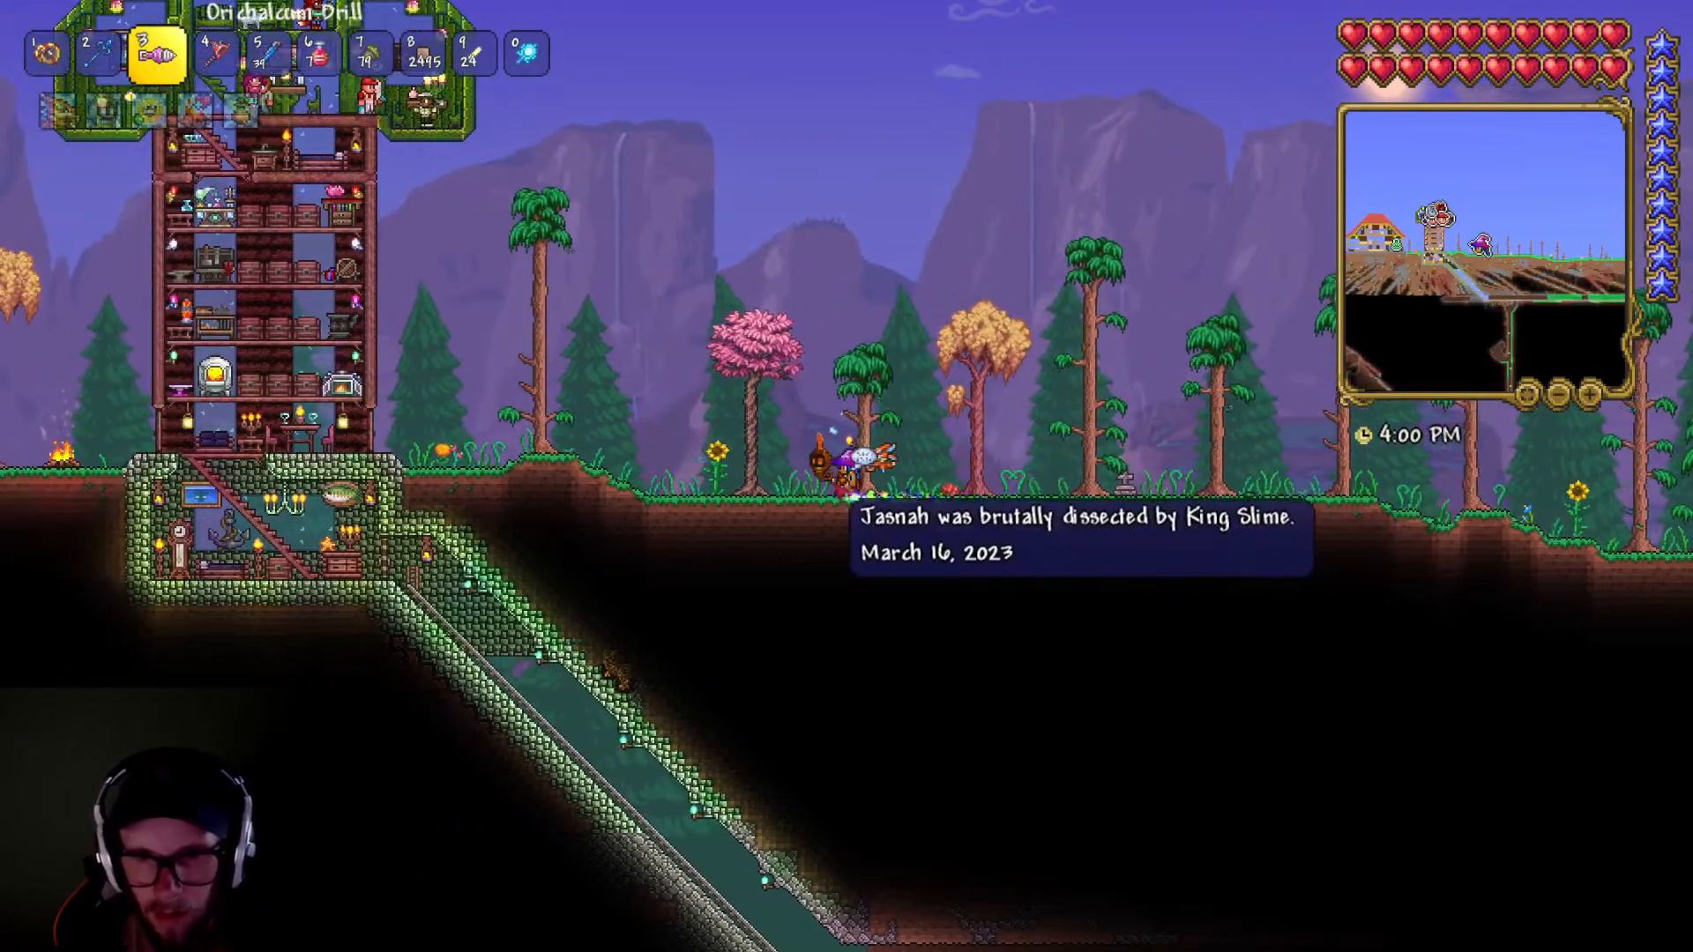
{"action": "key", "text": "d"}
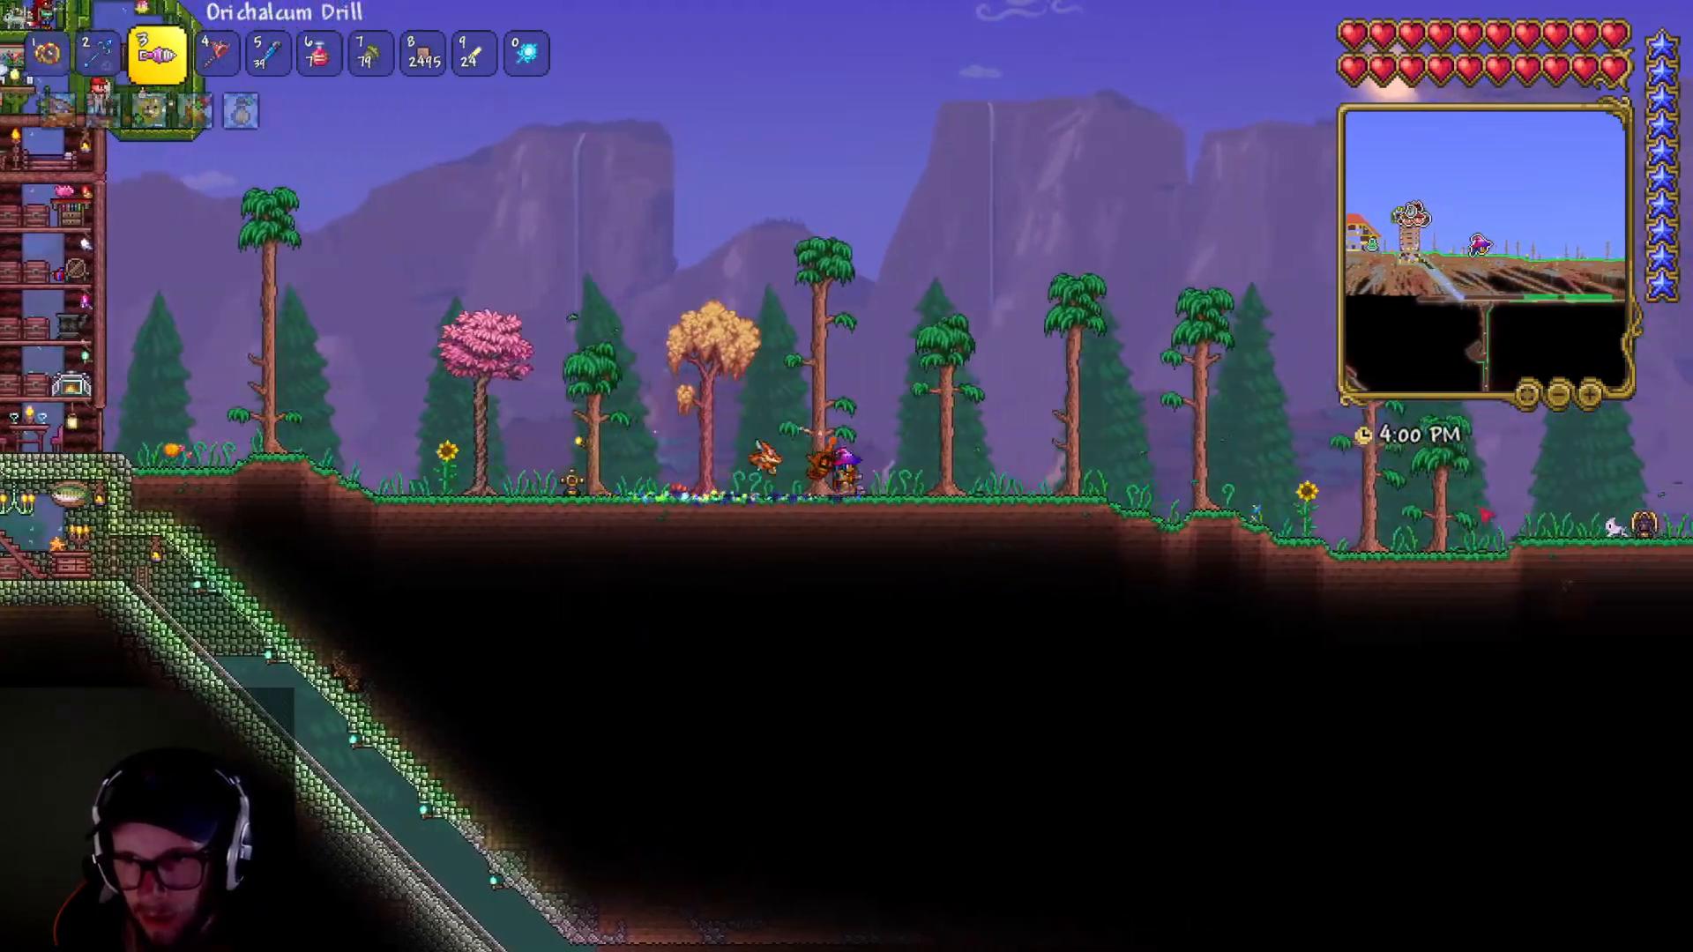
{"action": "key", "text": "d"}
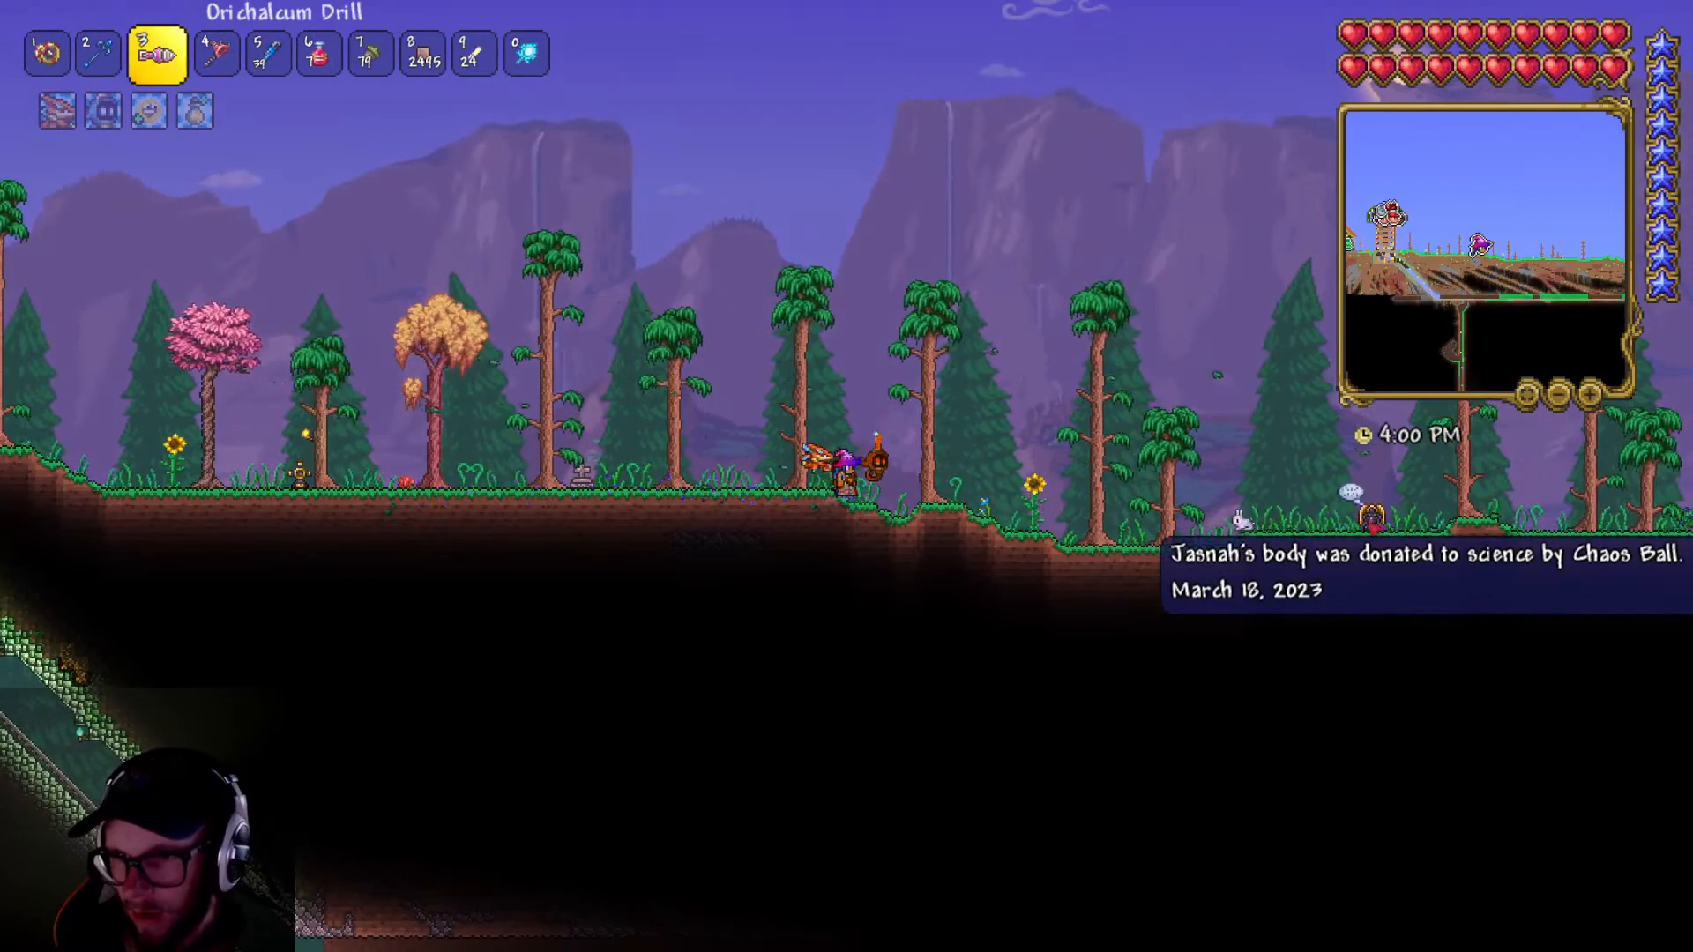
- Return to the tower, climb to the upper storage floor, and open a Rich Mahogany Chest to view its contents
{"action": "key", "text": "a"}
{"action": "key", "text": "space"}
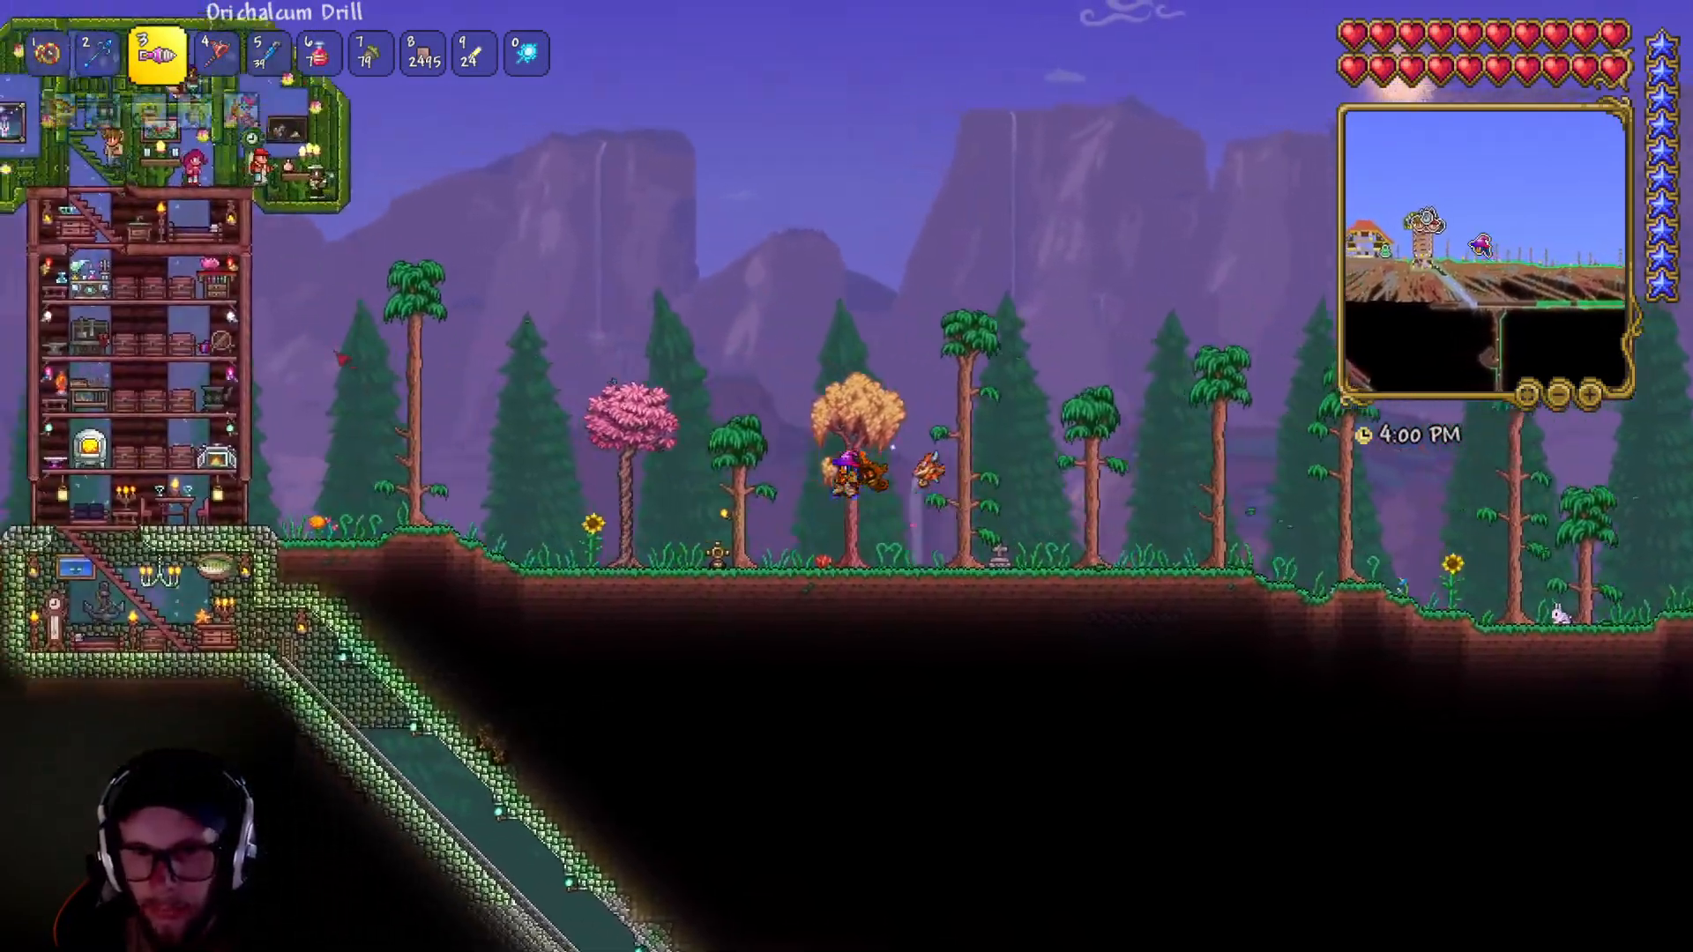
{"action": "key", "text": "a"}
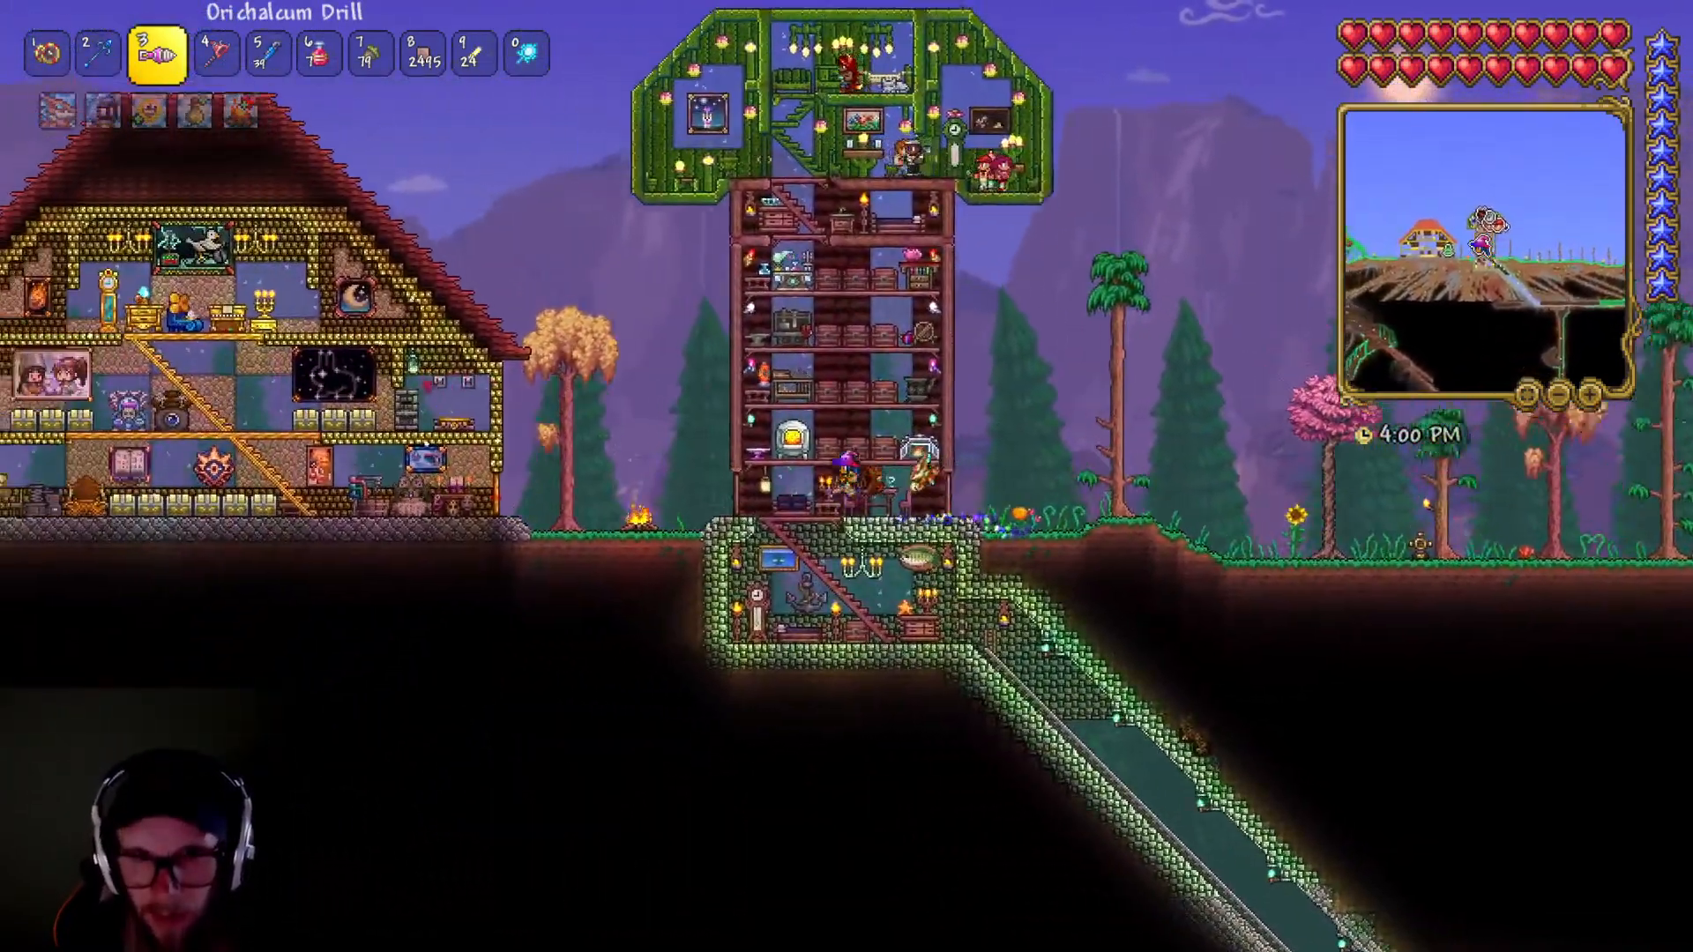
{"action": "key", "text": "space"}
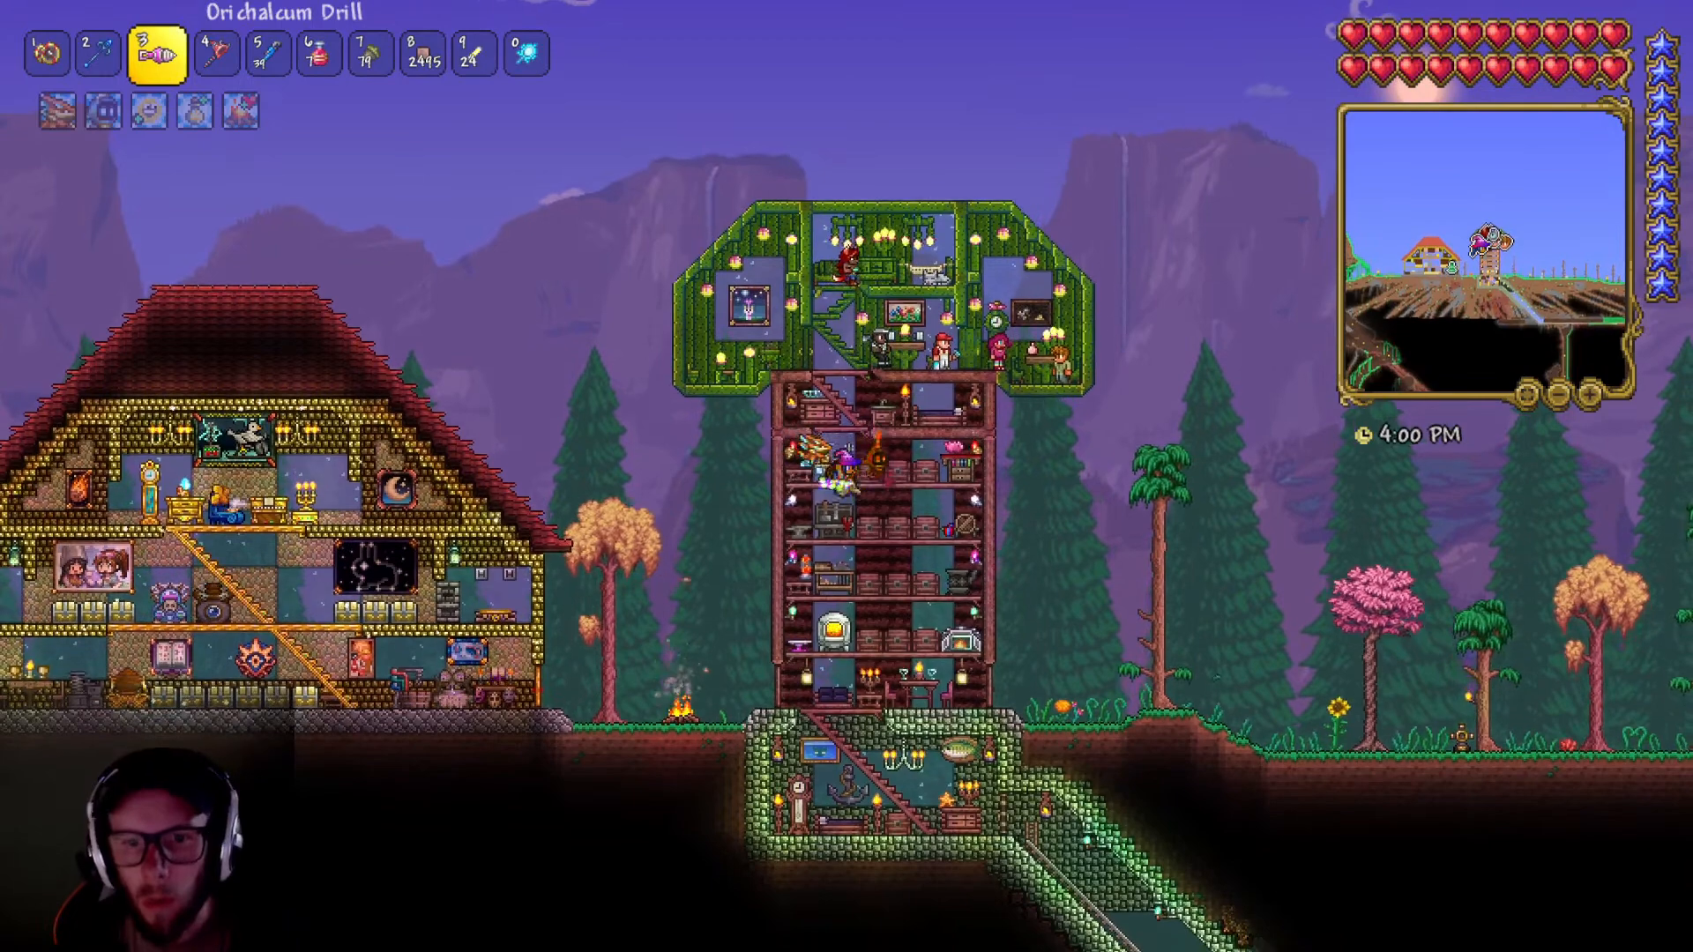
{"action": "key", "text": "space"}
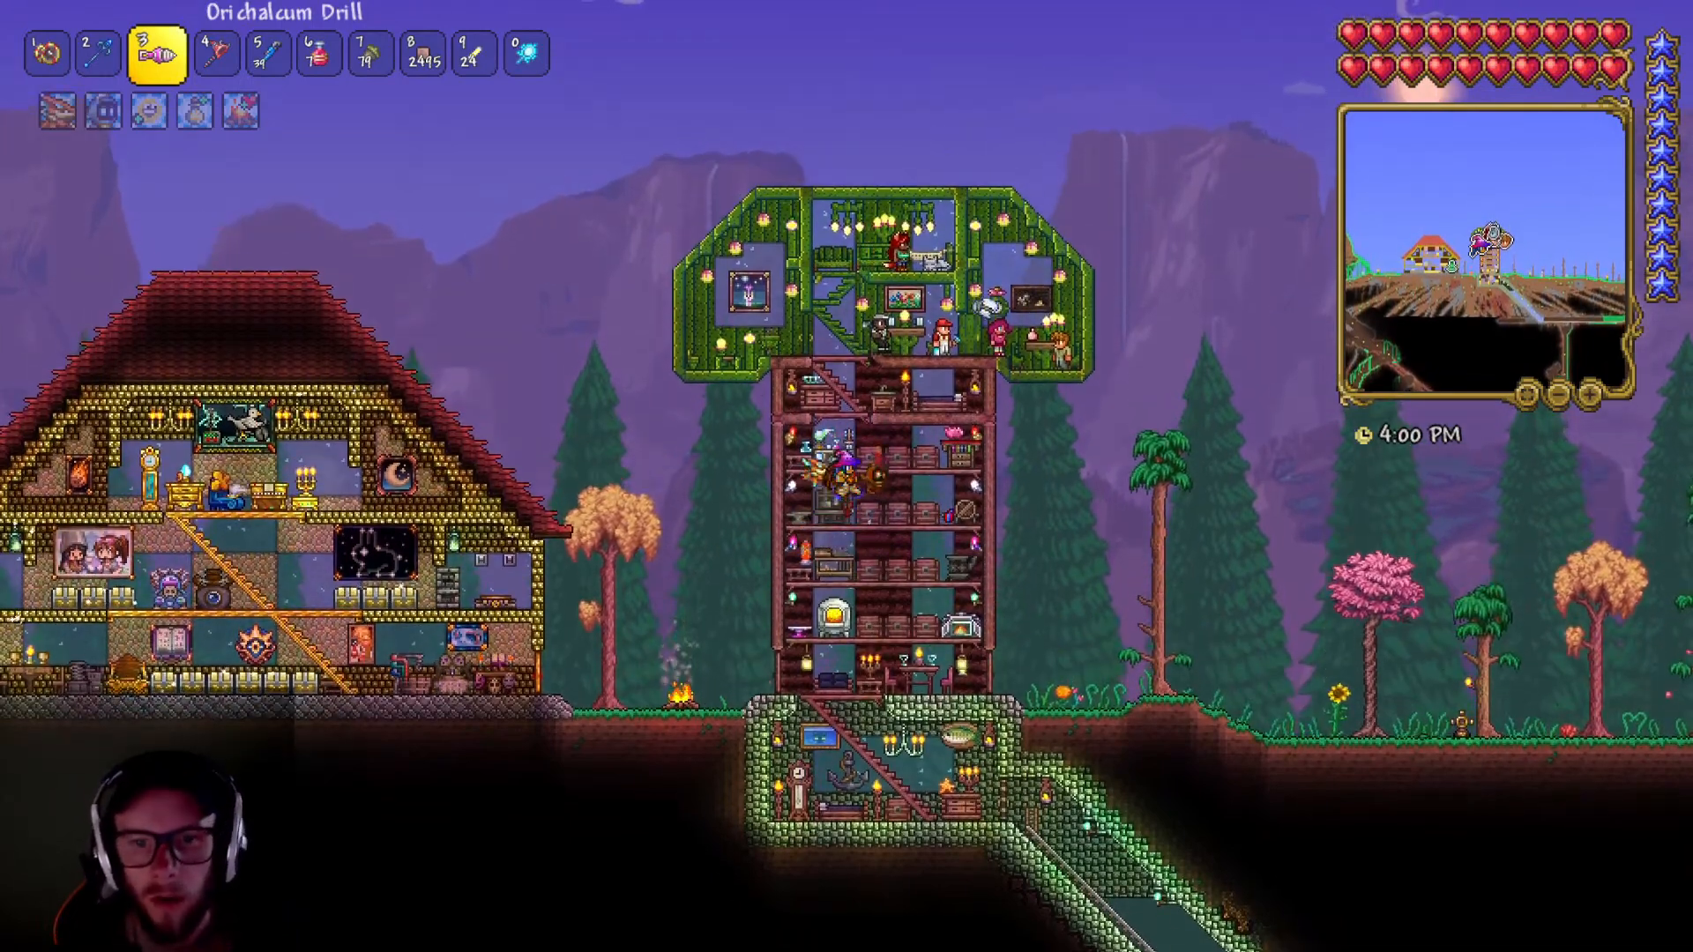
{"action": "key", "text": "space"}
{"action": "right_click", "coordinate": [866, 482]}
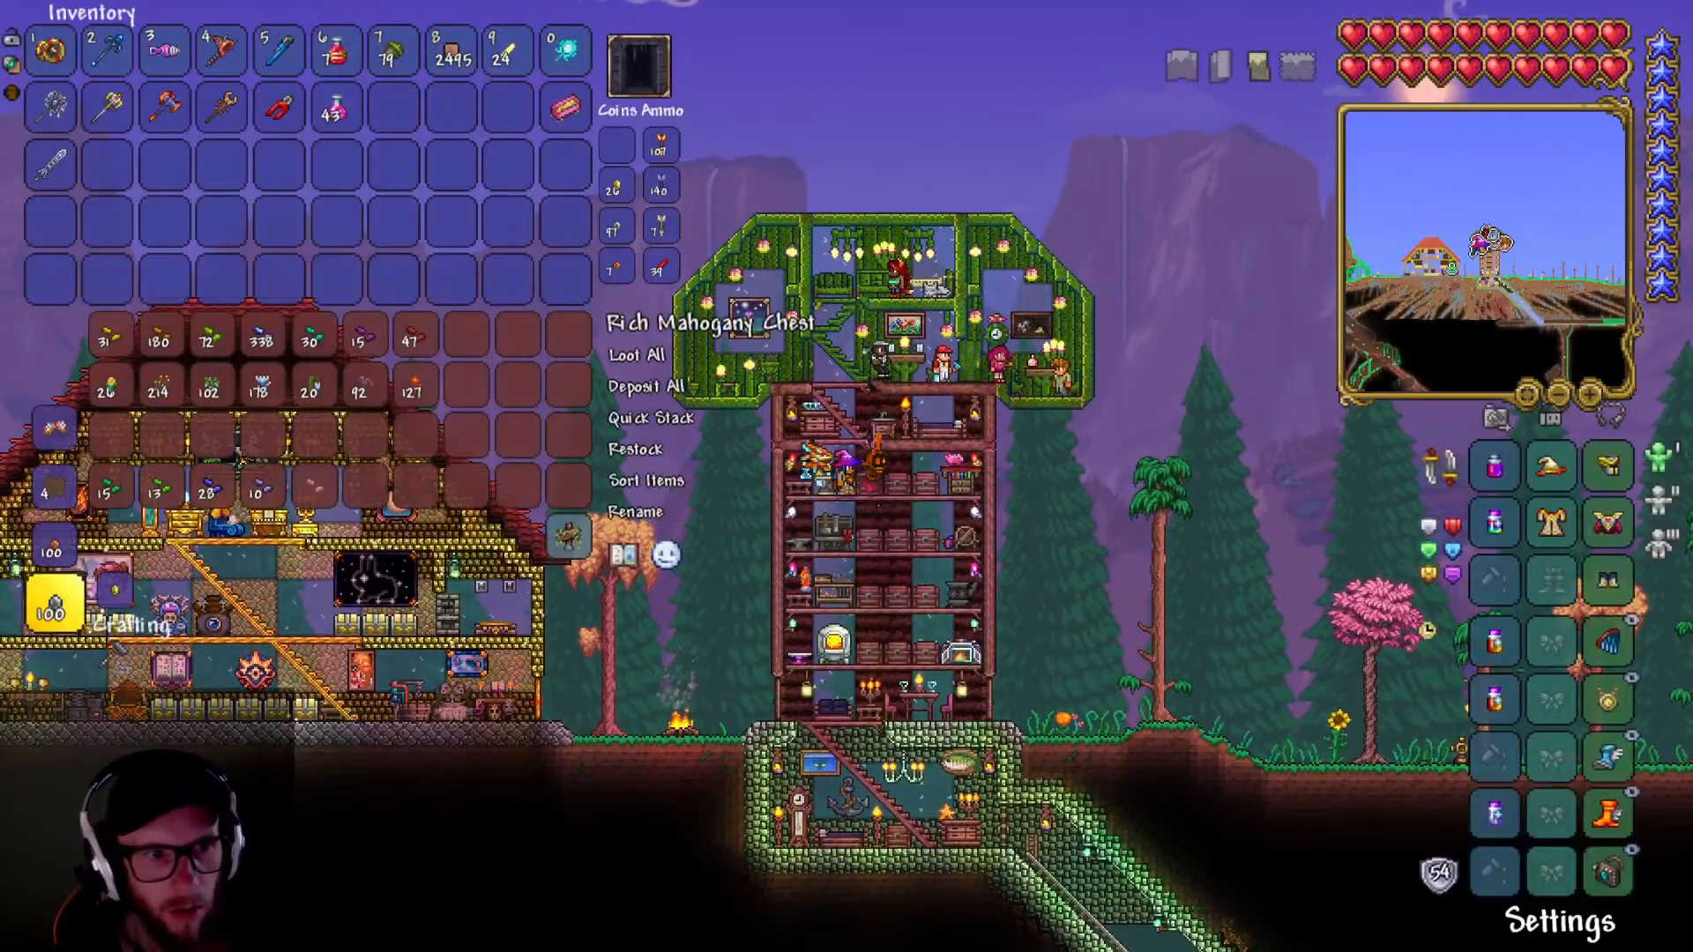
- Go up to the tower's next floor and move a burger and one other item from the Rich Mahogany Dresser into the inventory
{"action": "key", "text": "space"}
{"action": "key", "text": "a"}
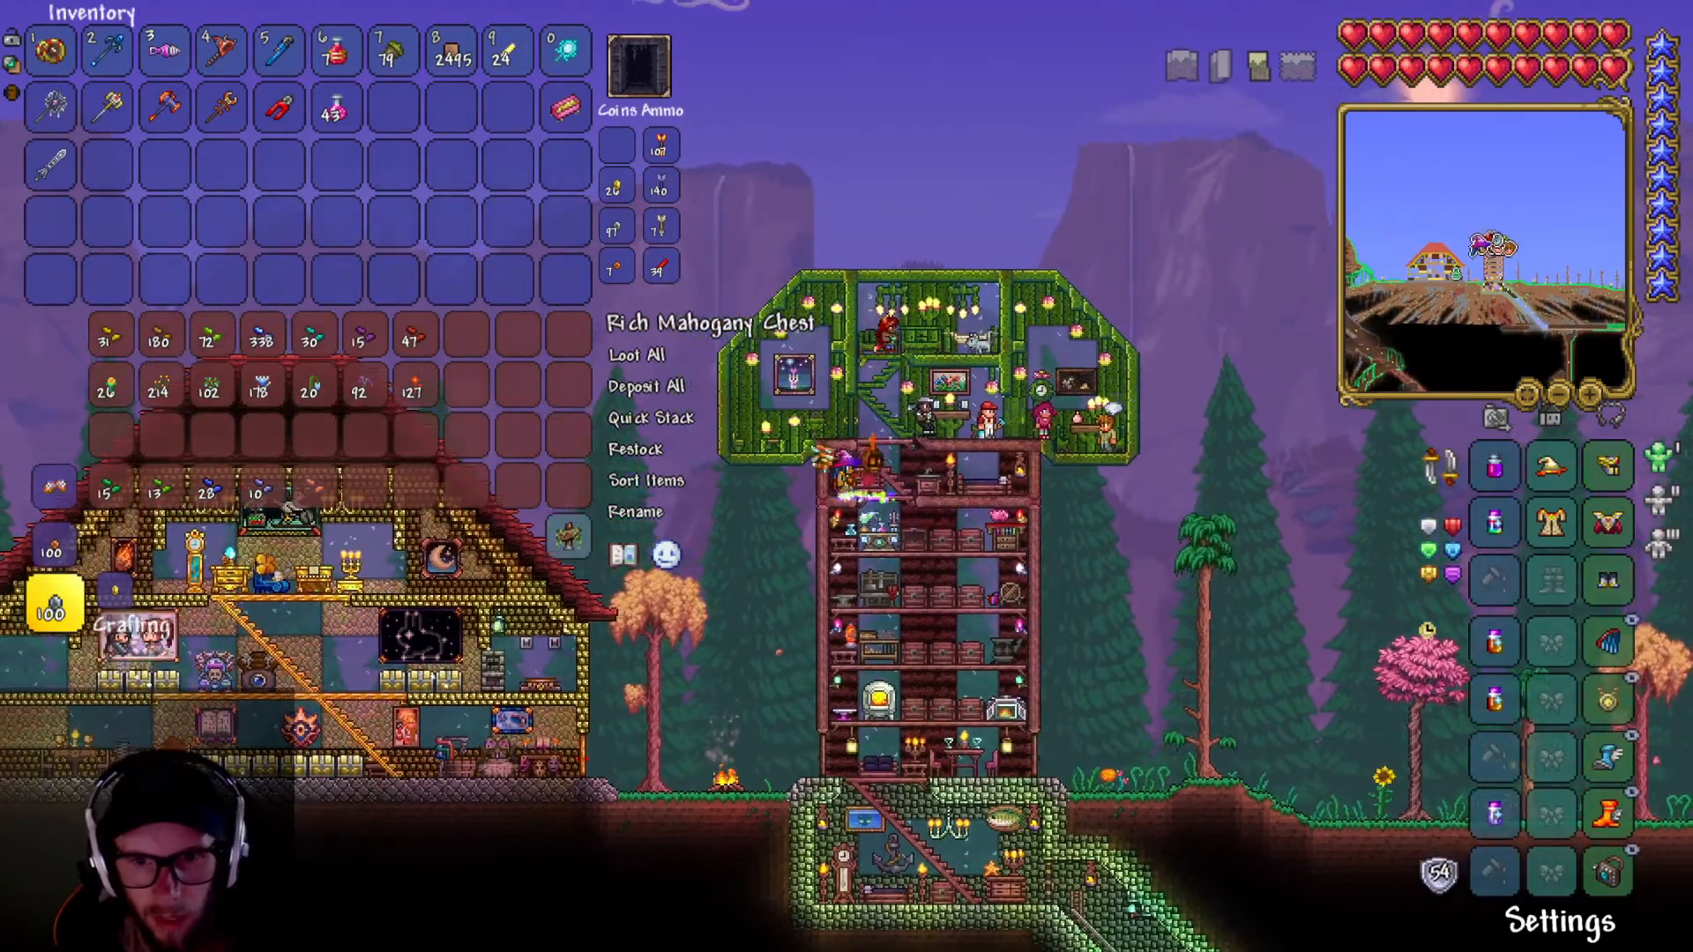
{"action": "left_click", "coordinate": [50, 279]}
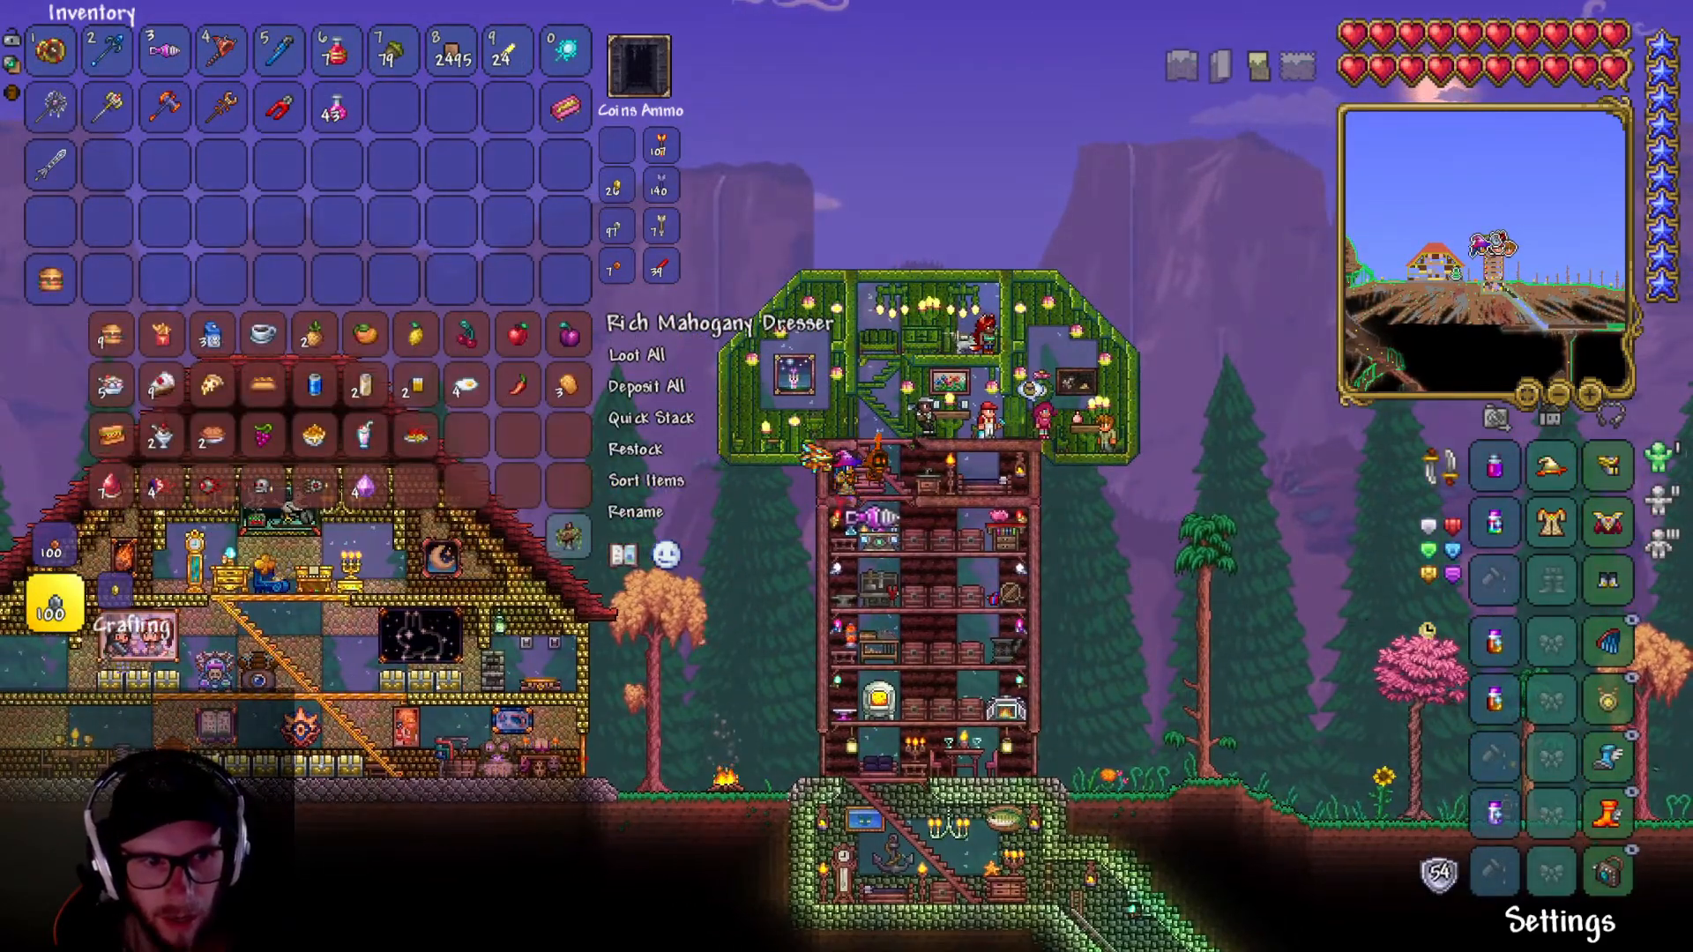
{"action": "left_click", "coordinate": [333, 280]}
- Go down one tower floor and open the Rich Mahogany Chest that stores the potions
{"action": "key", "text": "d"}
{"action": "key", "text": "s"}
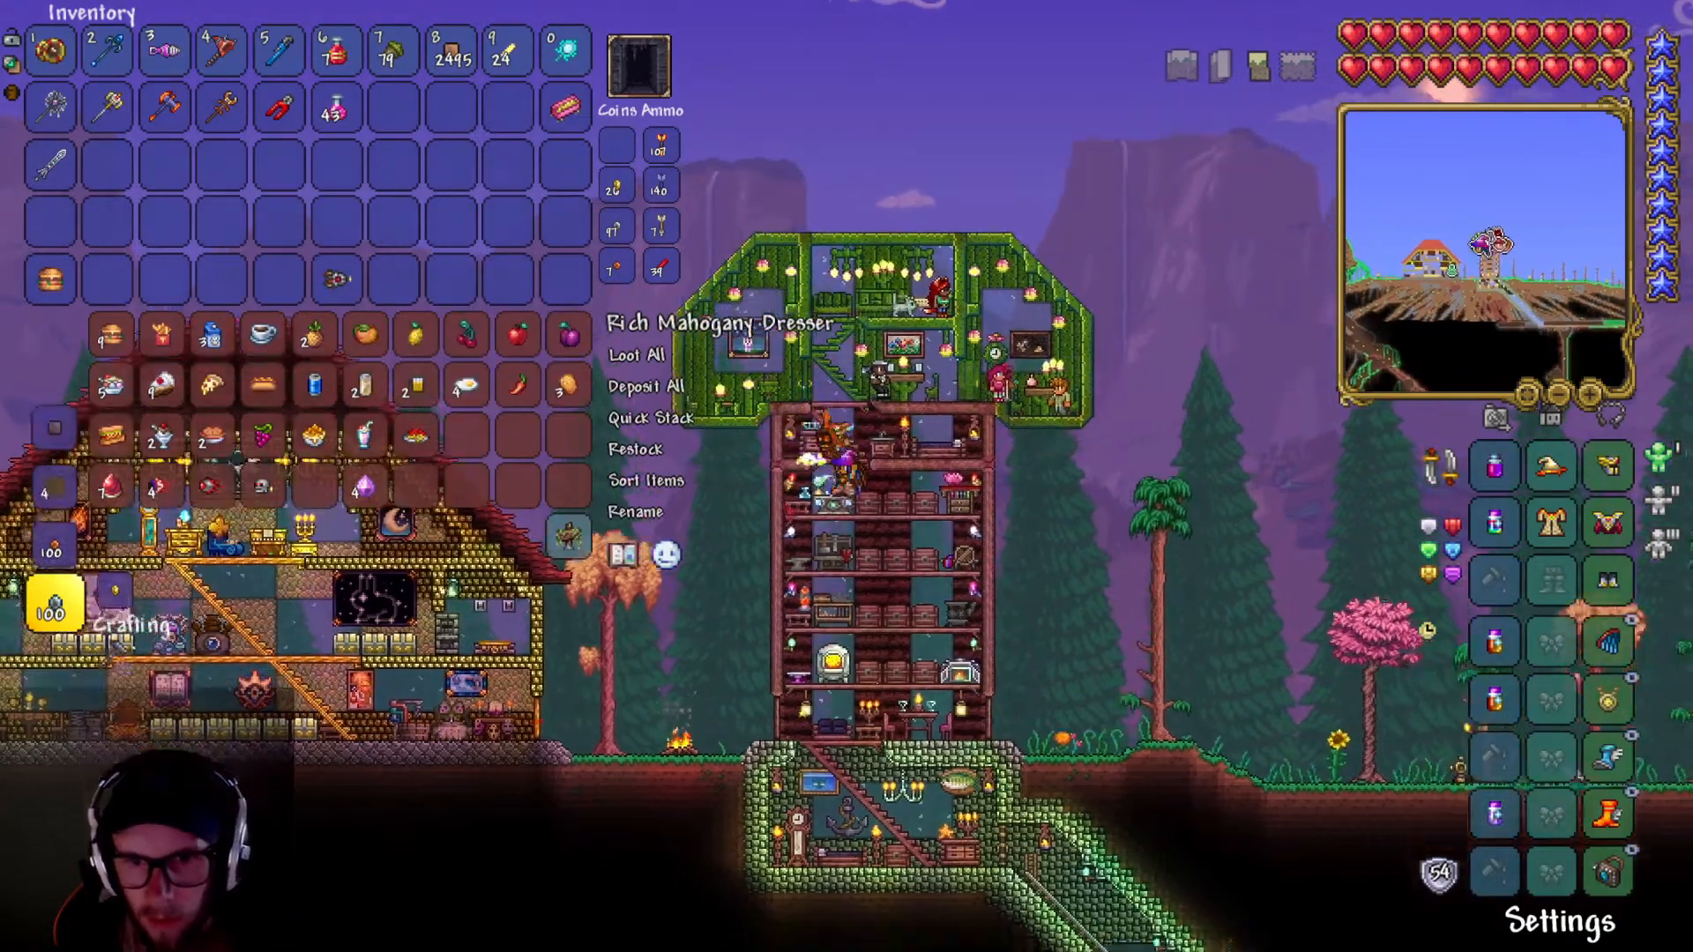
{"action": "key", "text": "d"}
{"action": "right_click", "coordinate": [897, 483]}
- Move one potion from each of the chest's first four stacks into the inventory, including a Regeneration Potion and a Thorns Potion
{"action": "right_click", "coordinate": [130, 352]}
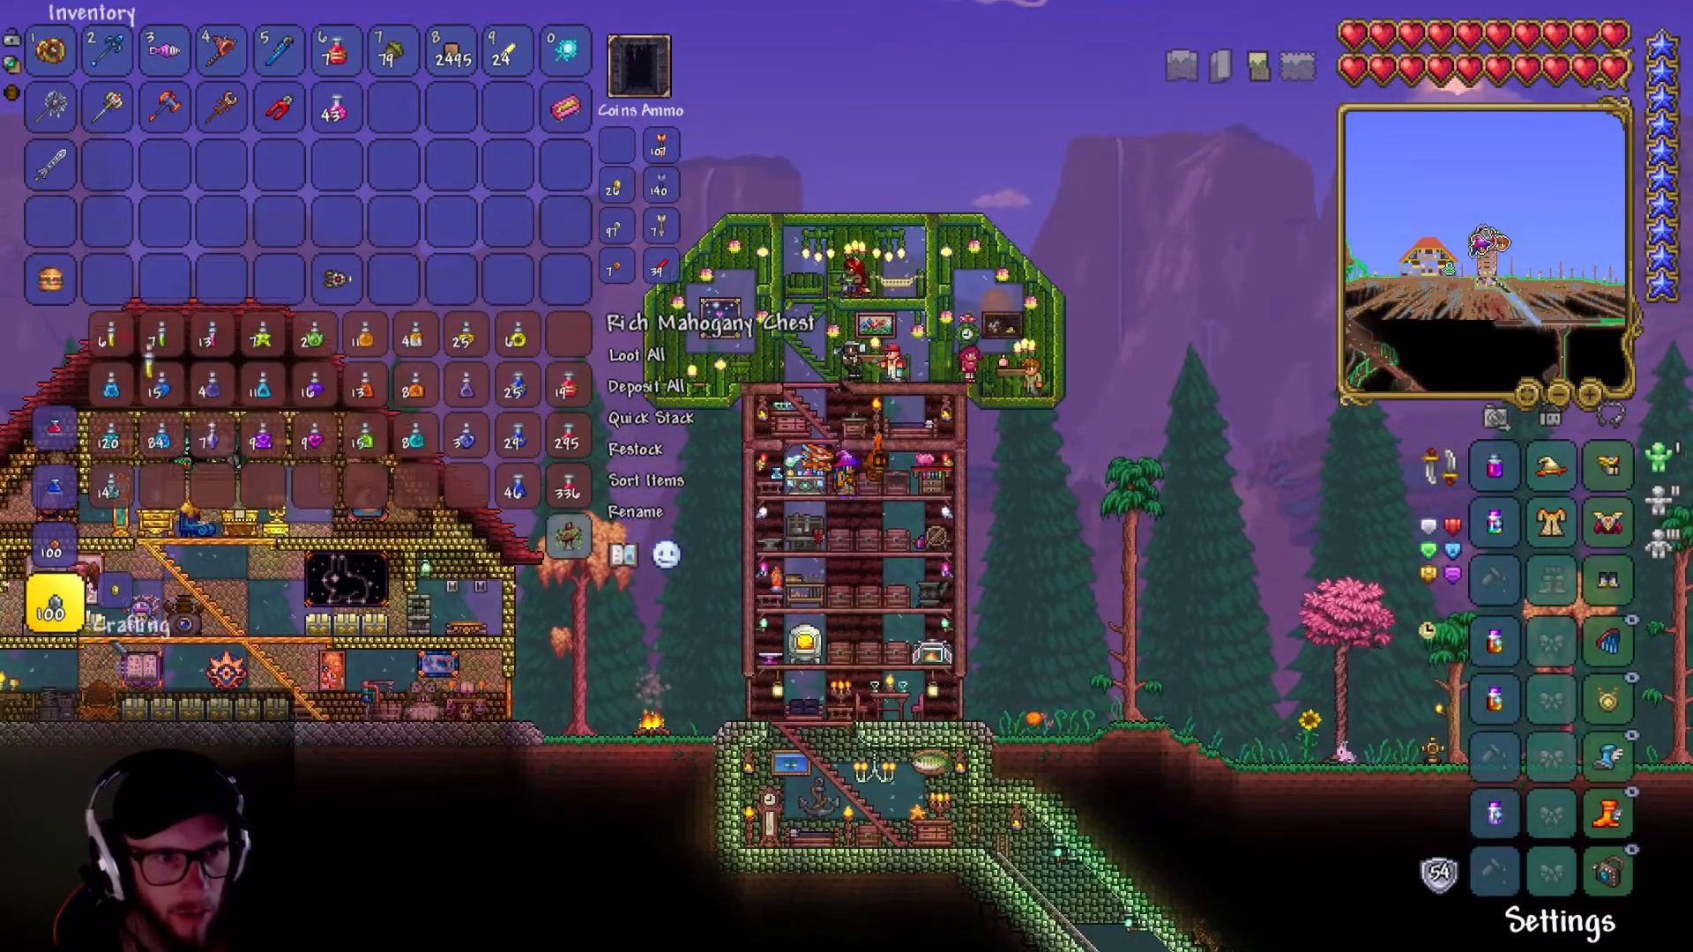
{"action": "left_click", "coordinate": [111, 284]}
{"action": "right_click", "coordinate": [175, 351]}
{"action": "left_click", "coordinate": [164, 281]}
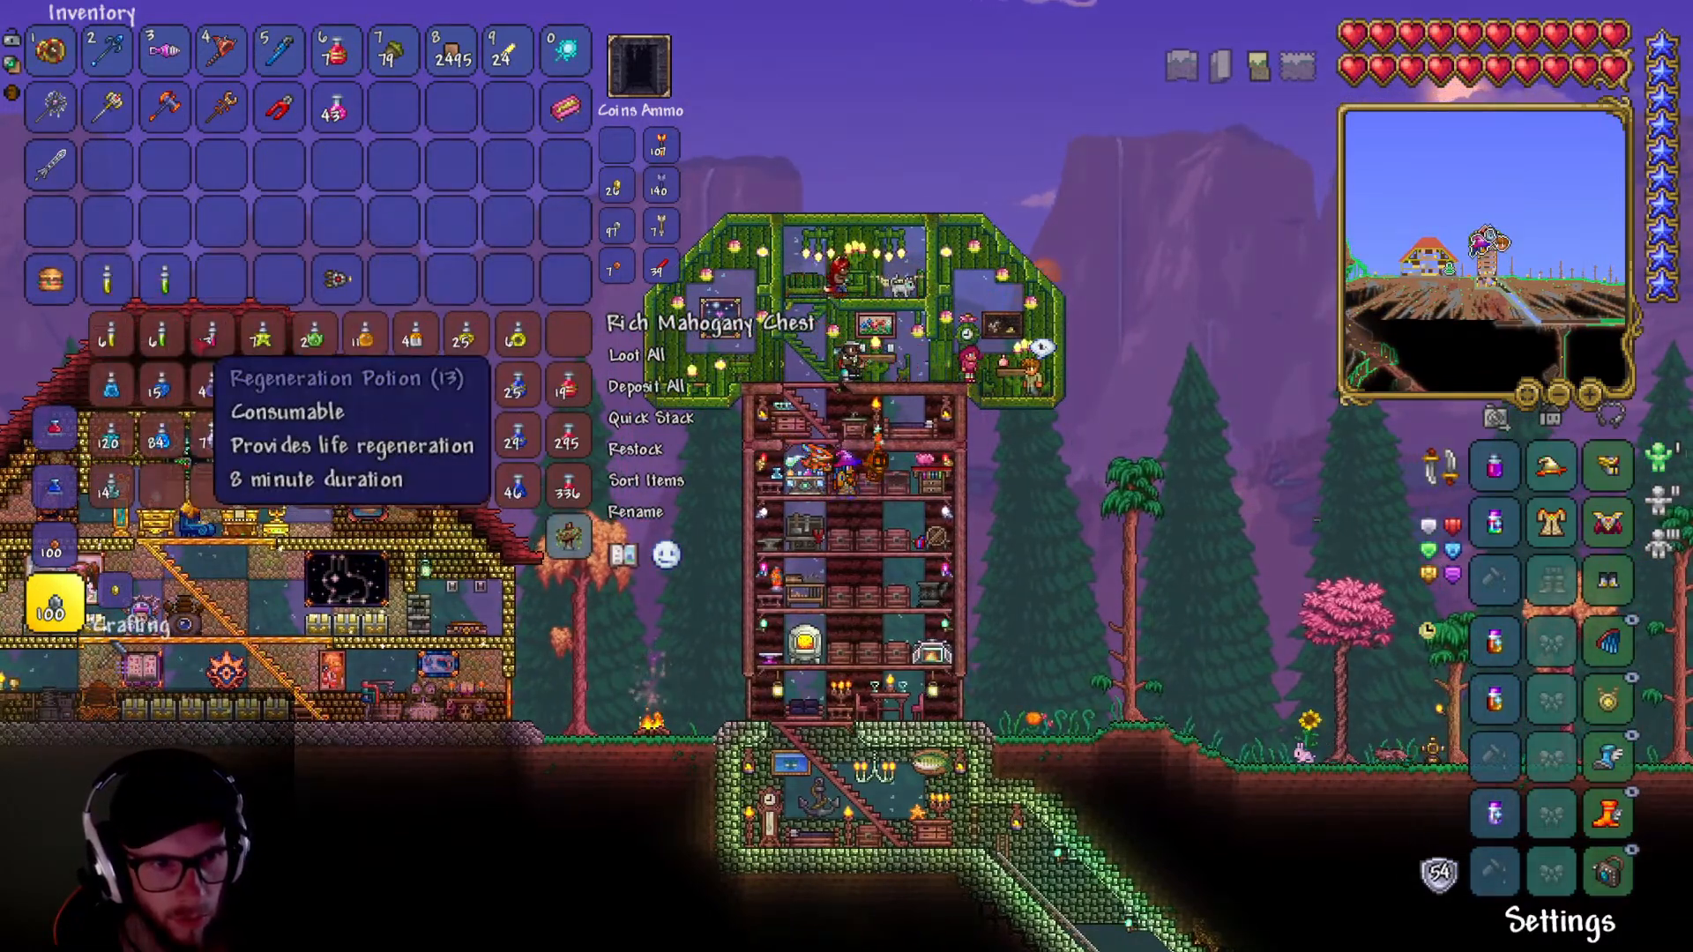
{"action": "right_click", "coordinate": [209, 341]}
{"action": "left_click", "coordinate": [221, 279]}
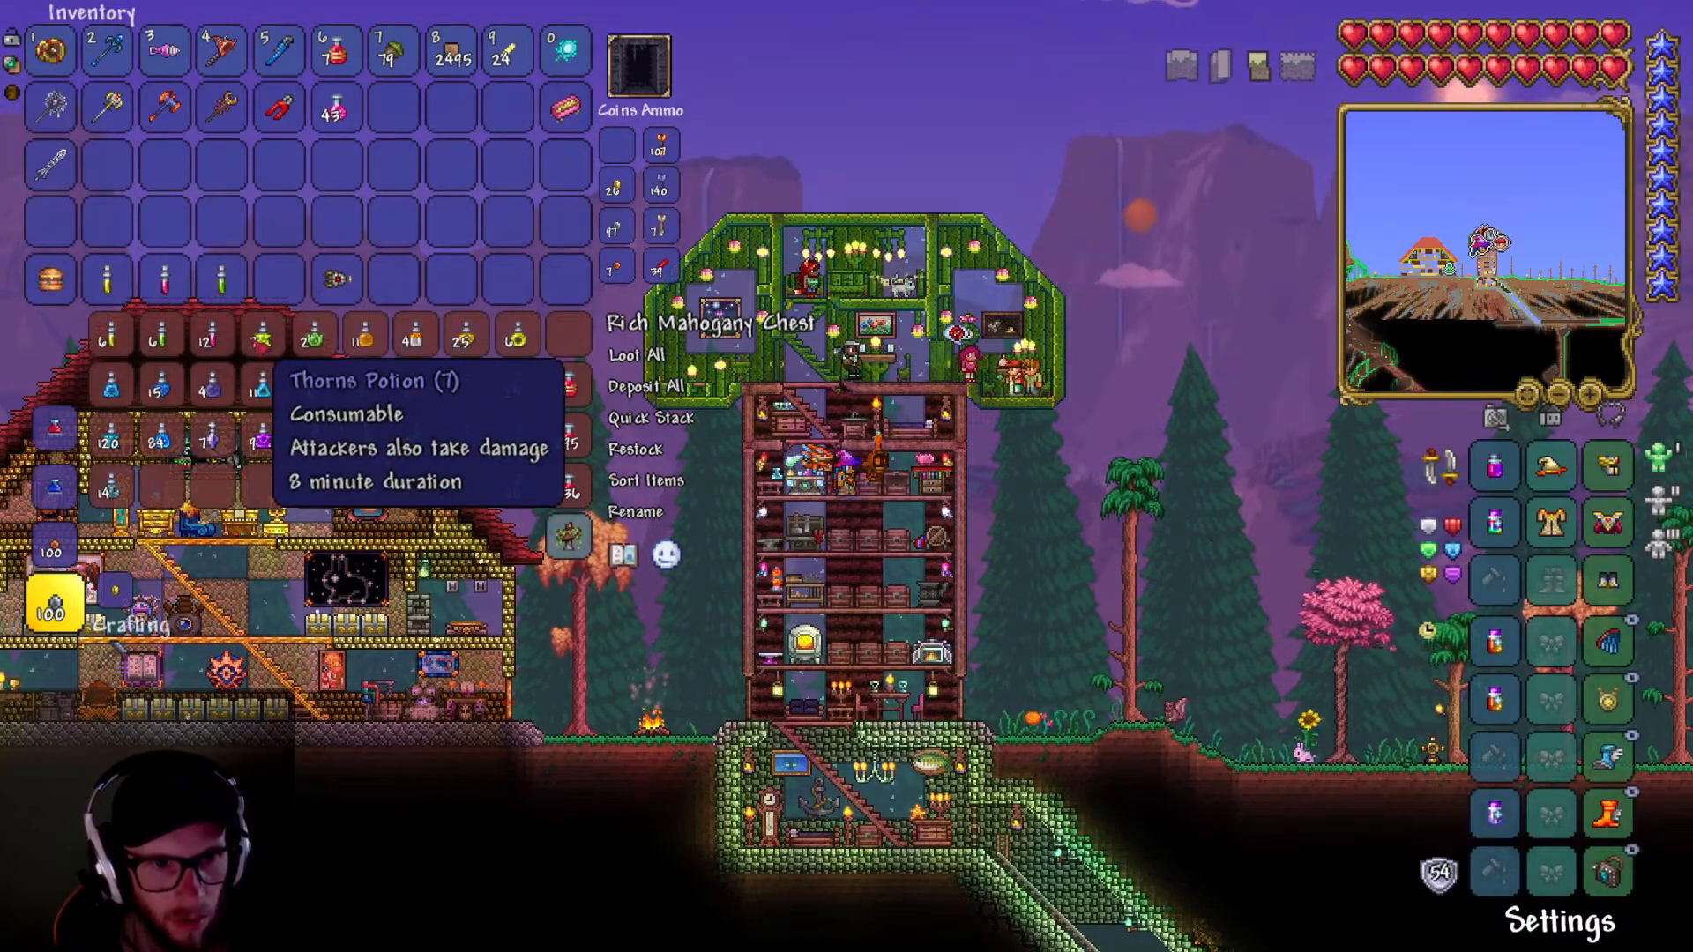
{"action": "right_click", "coordinate": [262, 344]}
{"action": "left_click", "coordinate": [279, 280]}
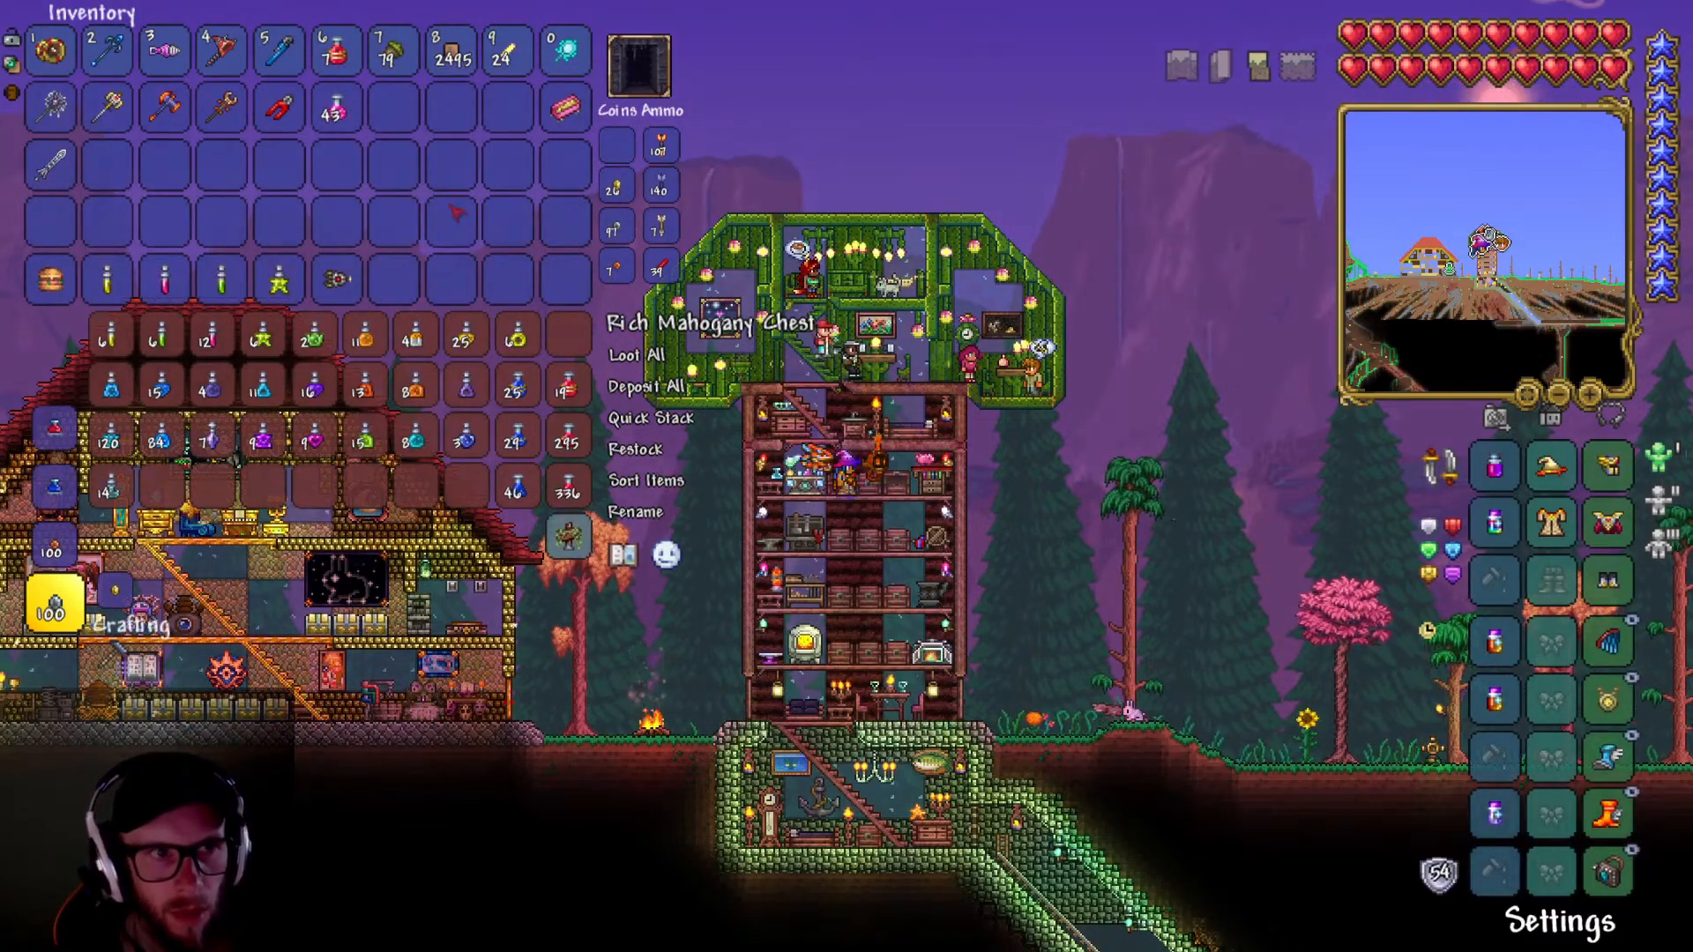
- Close the chest, return to the golden house, and teleport by way of the desert house to the sky island house
{"action": "key", "text": "Escape"}
{"action": "key", "text": "s"}
{"action": "key", "text": "a"}
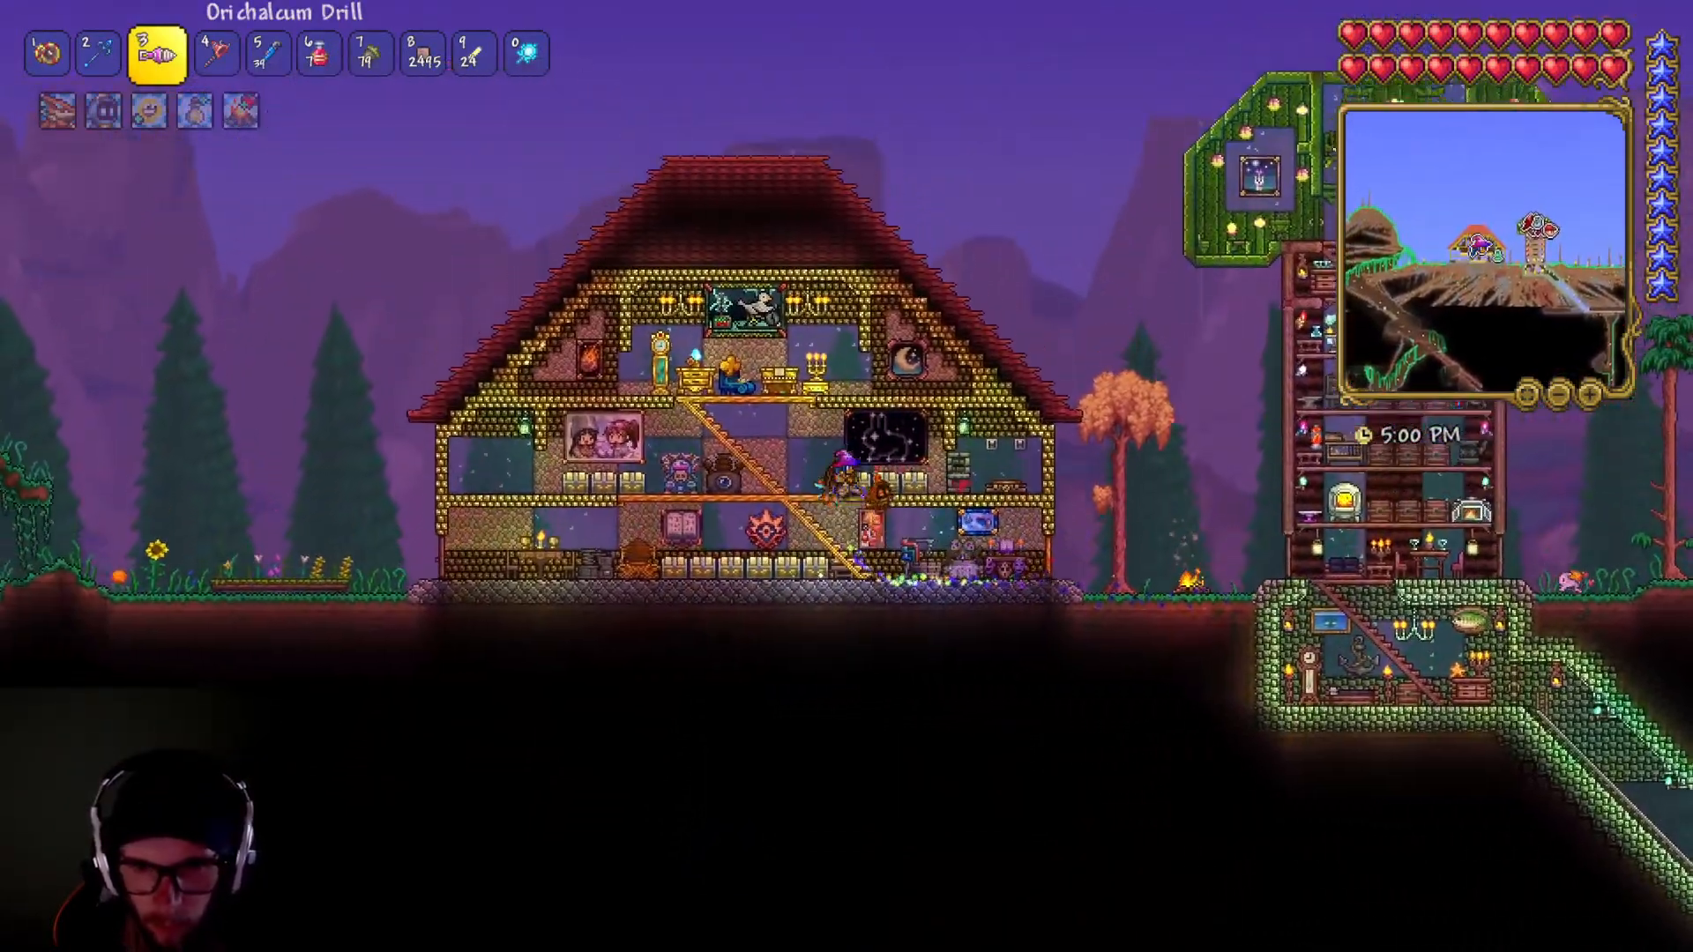
{"action": "key", "text": "d"}
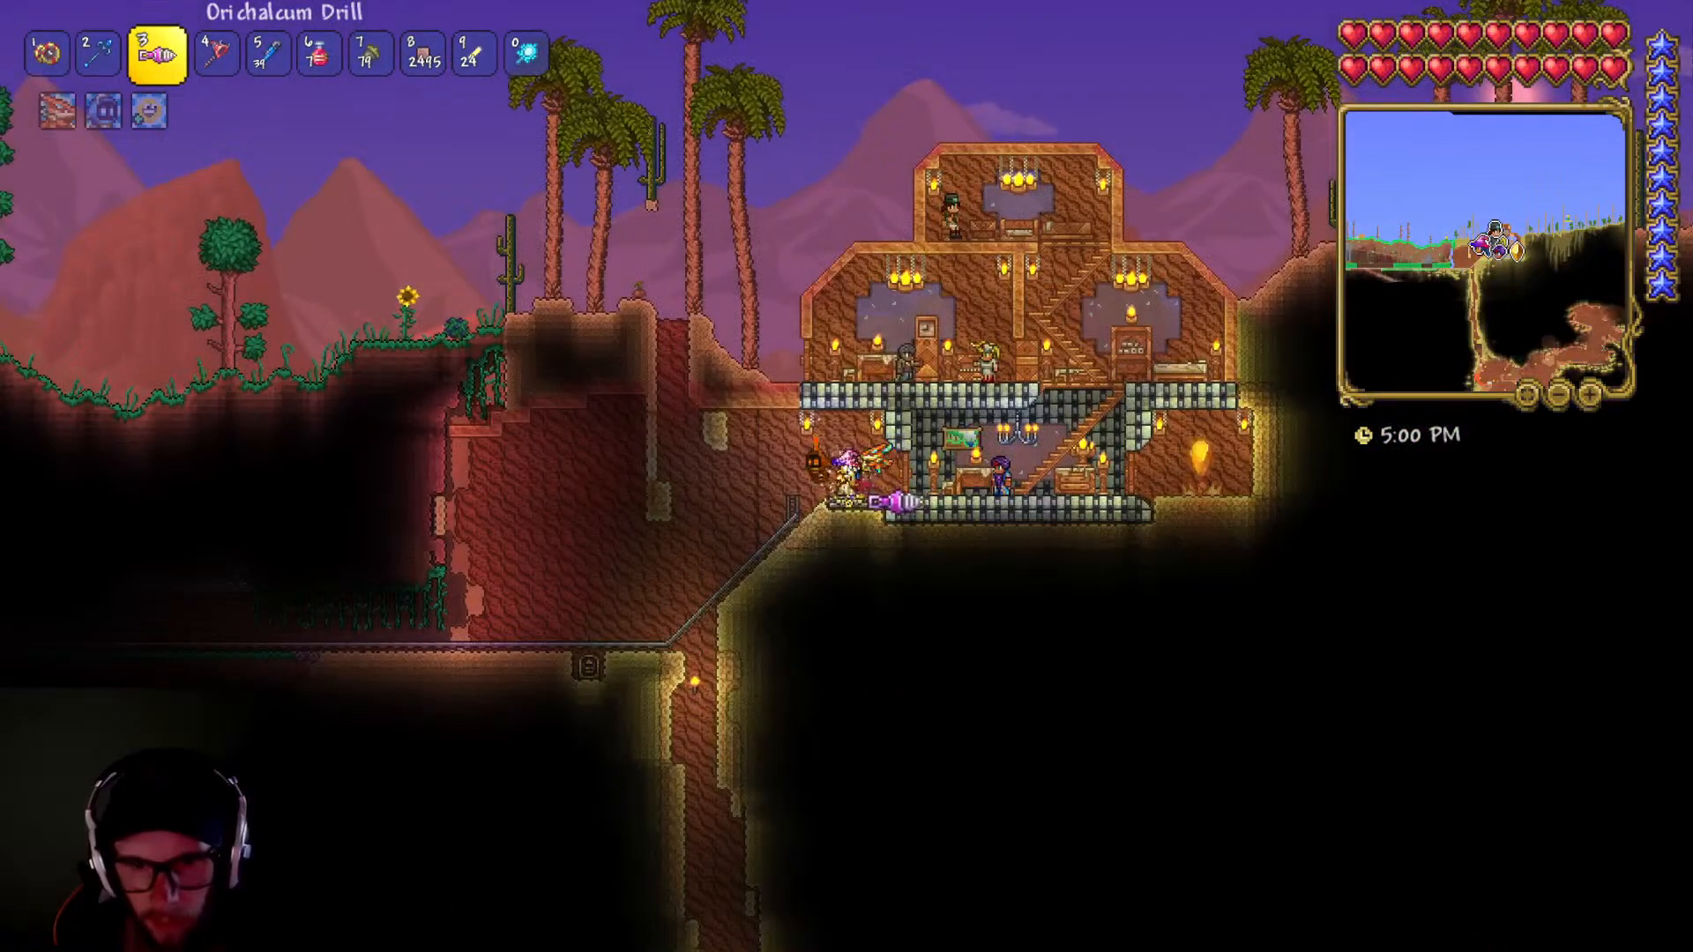
{"action": "right_click", "coordinate": [865, 471]}
{"action": "right_click", "coordinate": [864, 485]}
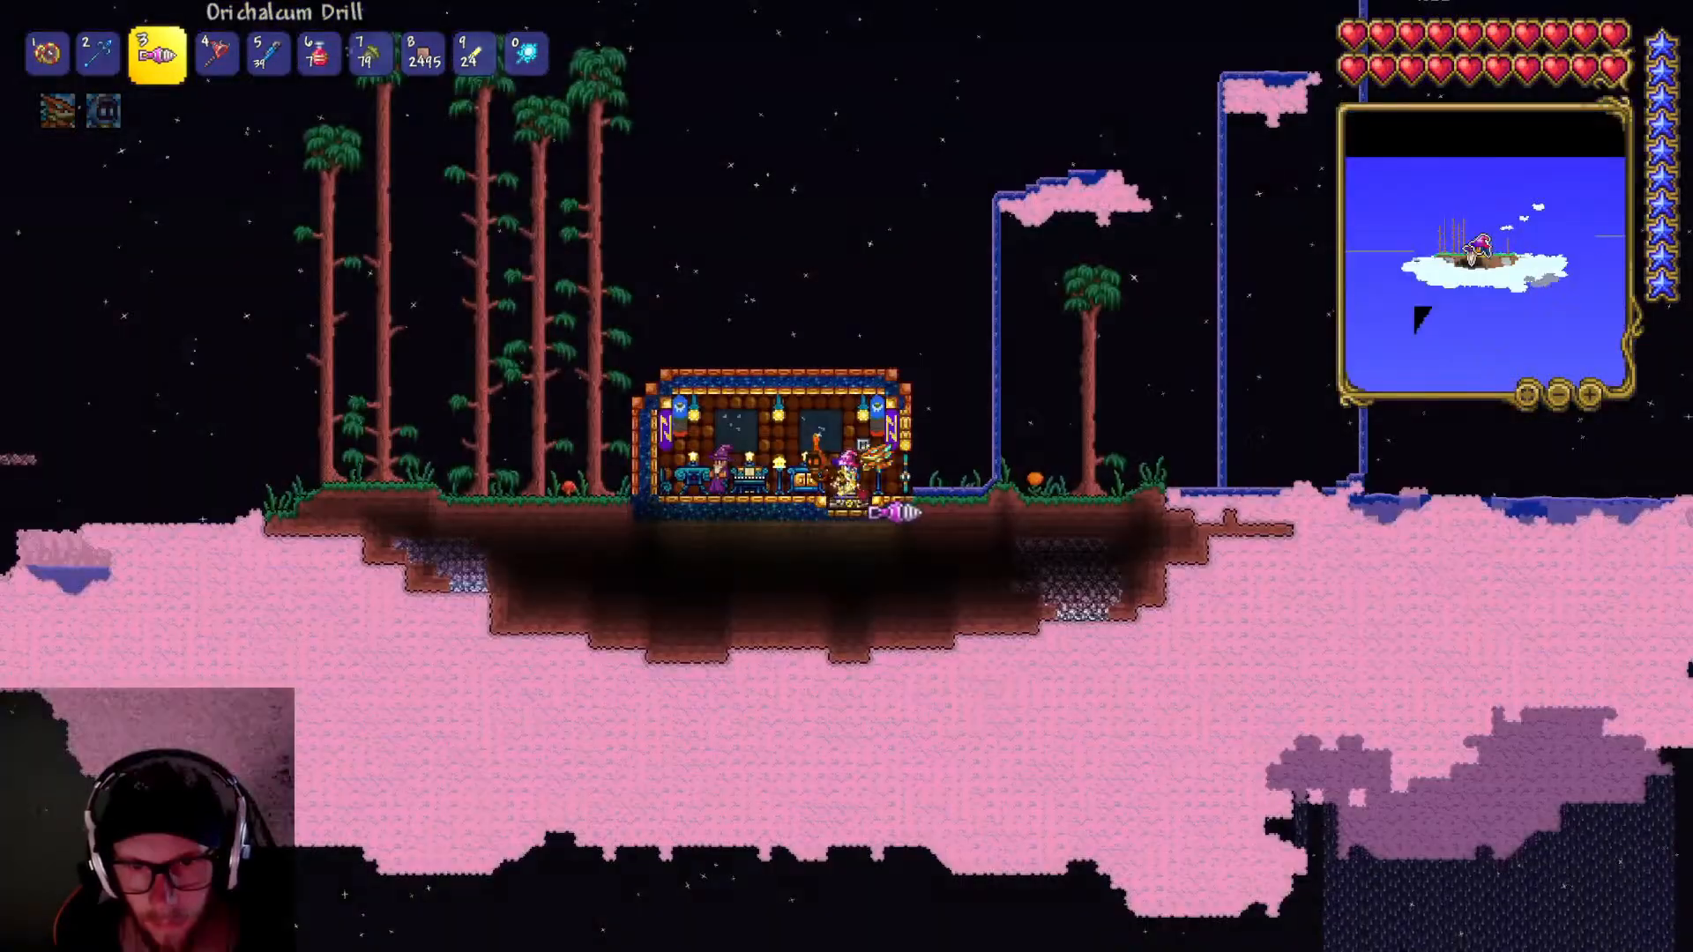
- Fly east from the sky island over the small rain clouds towards the vine-covered grass platform, and return to the tower with the Ice Mirror
{"action": "key", "text": "d"}
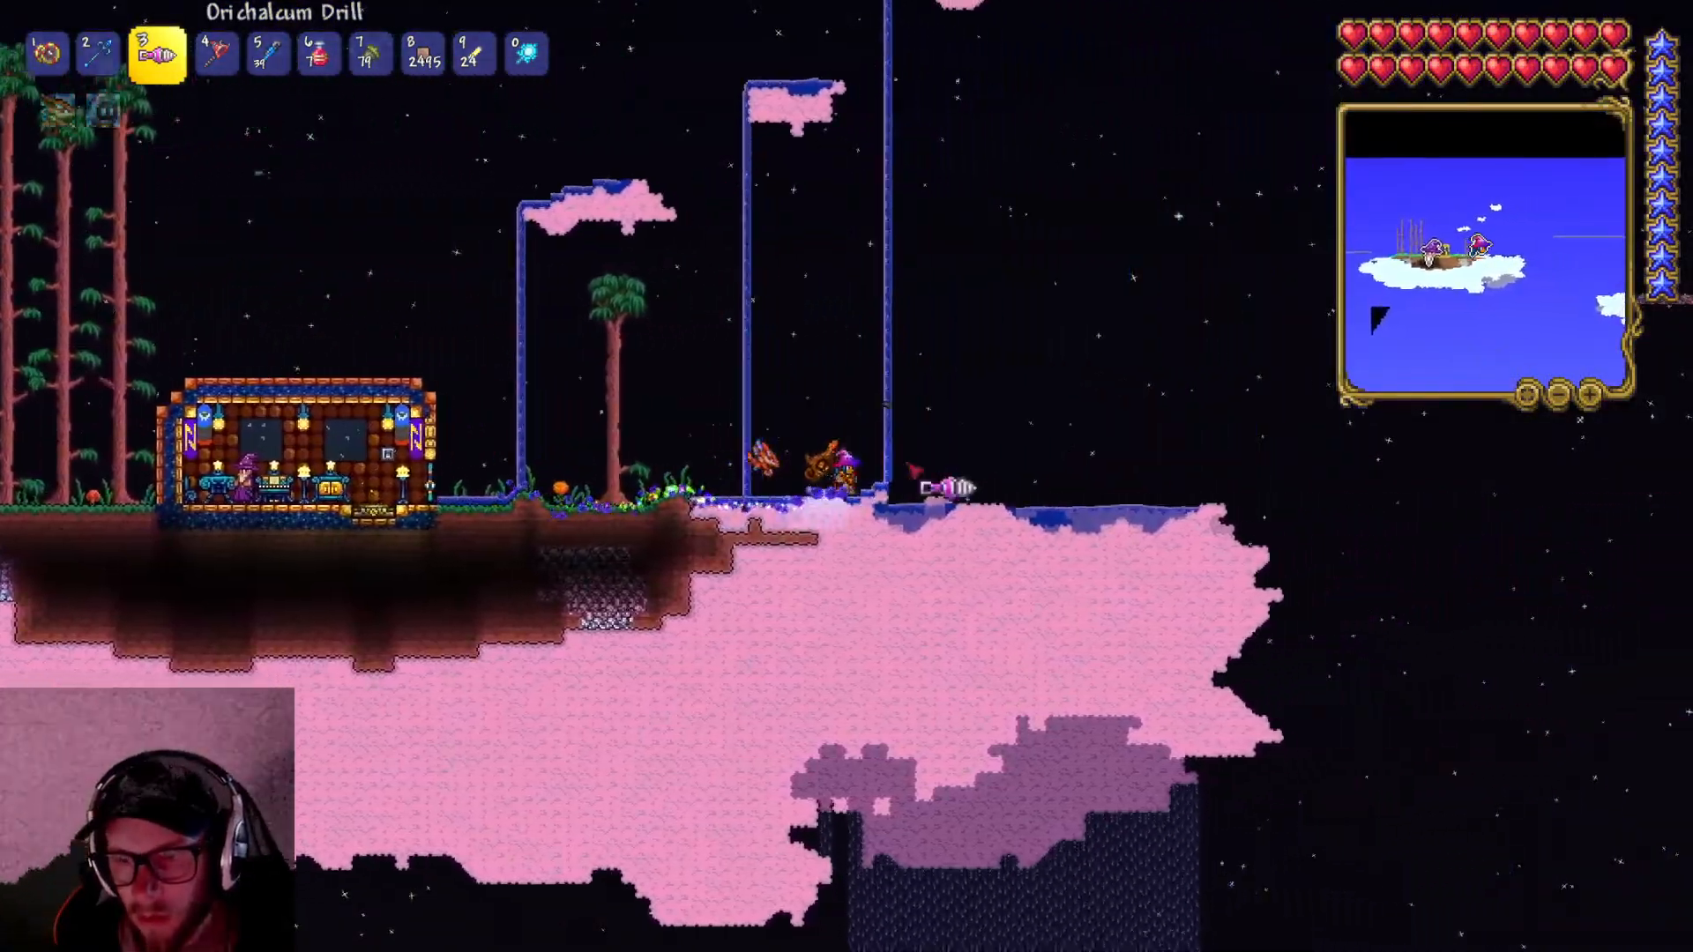
{"action": "key", "text": "d"}
{"action": "key", "text": "space"}
{"action": "left_click", "coordinate": [914, 470]}
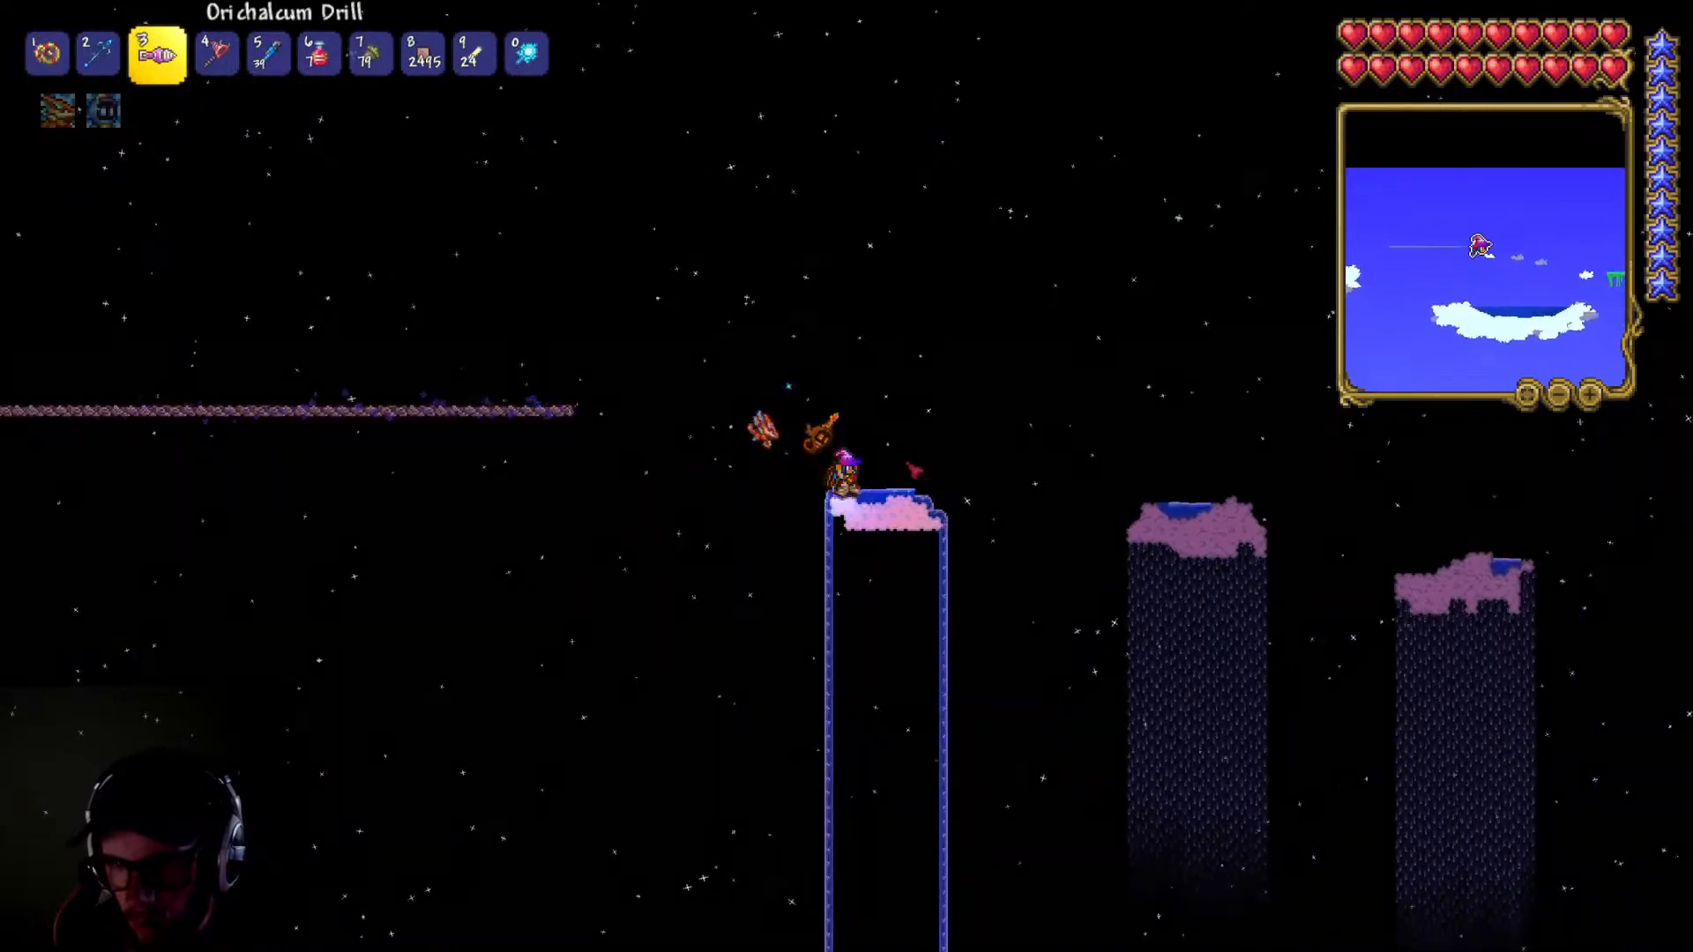
{"action": "key", "text": "d"}
{"action": "left_click", "coordinate": [914, 470]}
{"action": "left_click", "coordinate": [915, 470]}
{"action": "key", "text": "space"}
{"action": "key", "text": "d"}
{"action": "key", "text": "space"}
{"action": "left_click", "coordinate": [914, 470]}
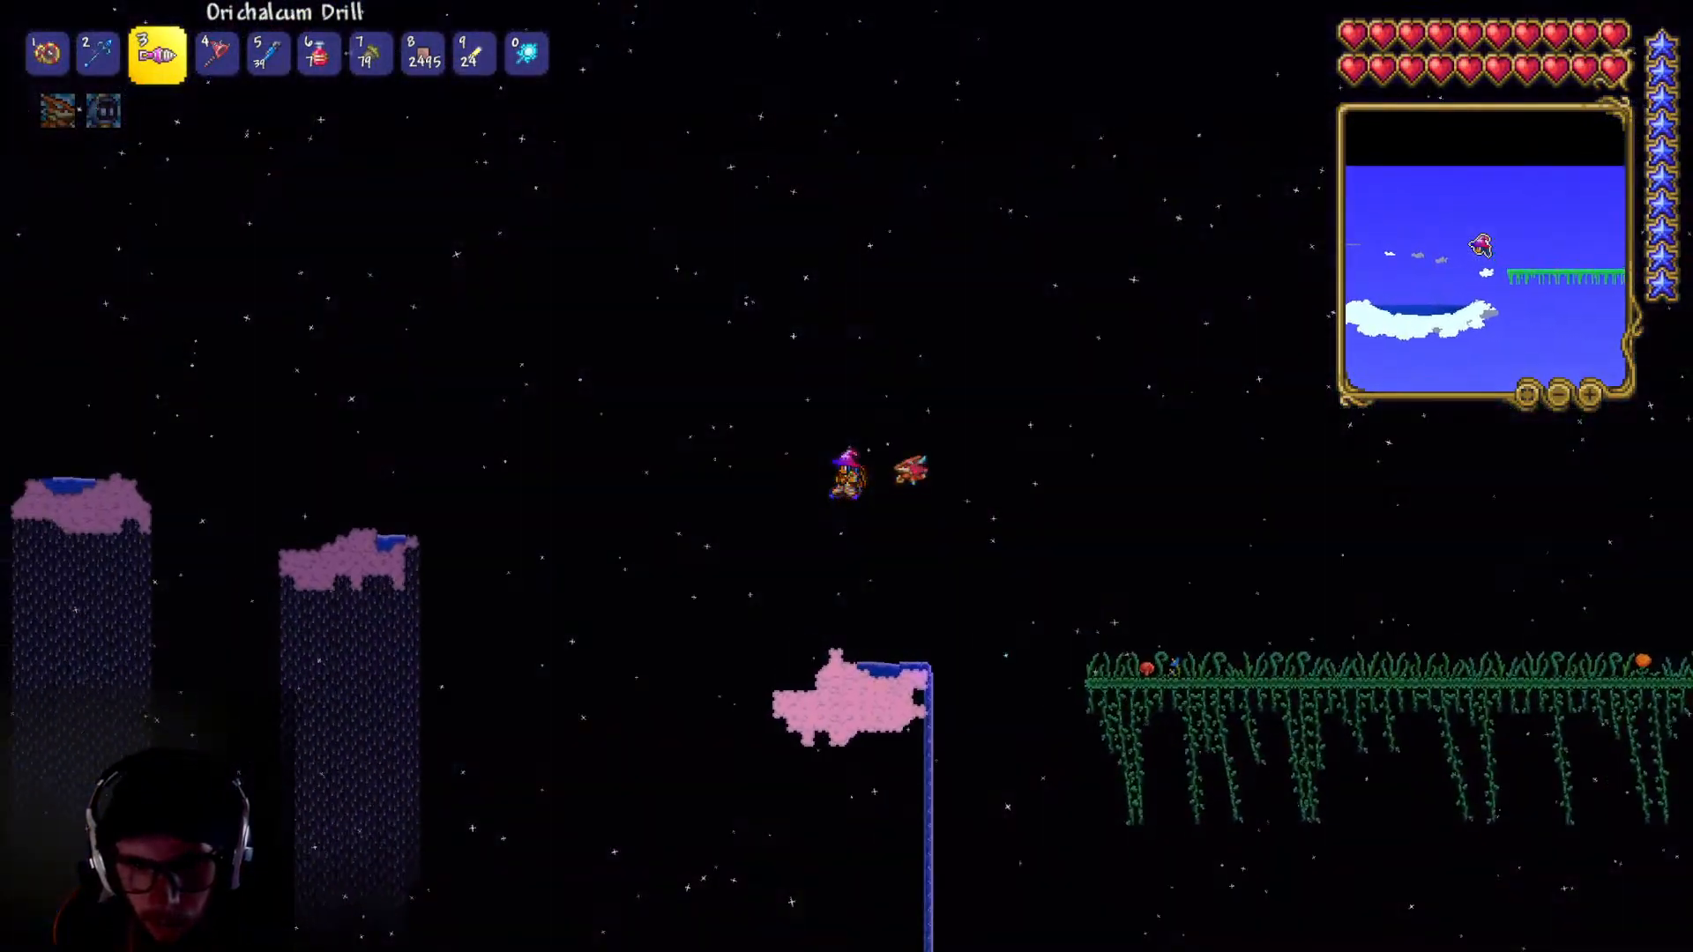
{"action": "key", "text": "Escape"}
{"action": "key", "text": "Escape"}
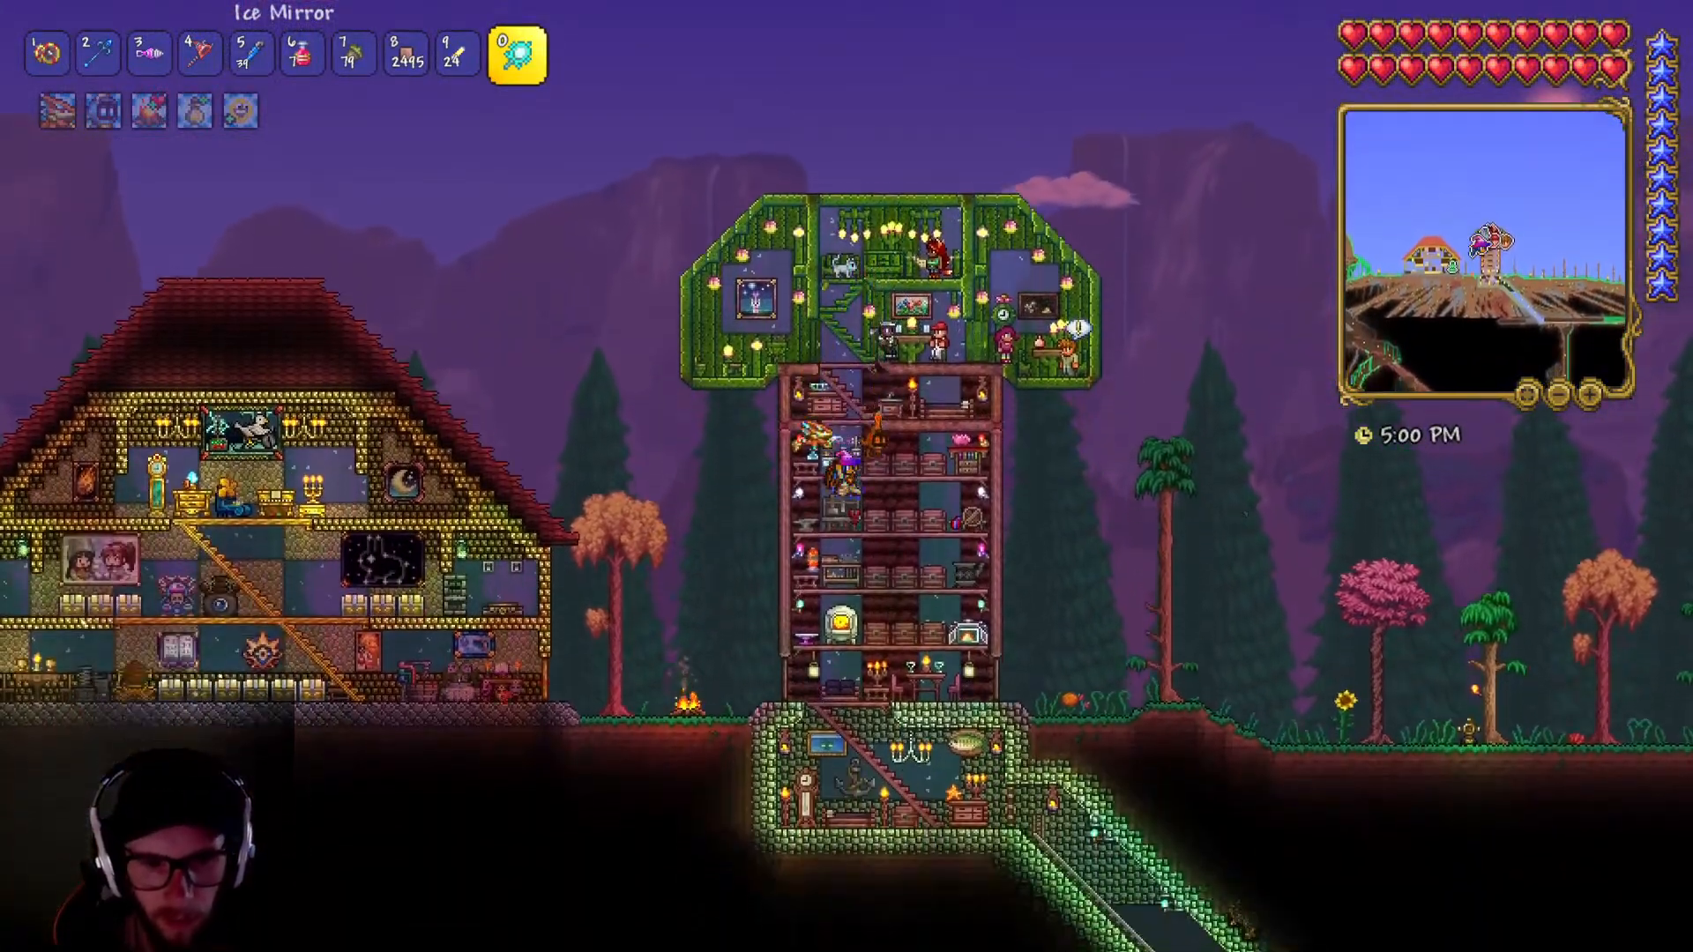
- Leave the tower for the golden house's middle floor and teleport back to the sky island house
{"action": "key", "text": "a"}
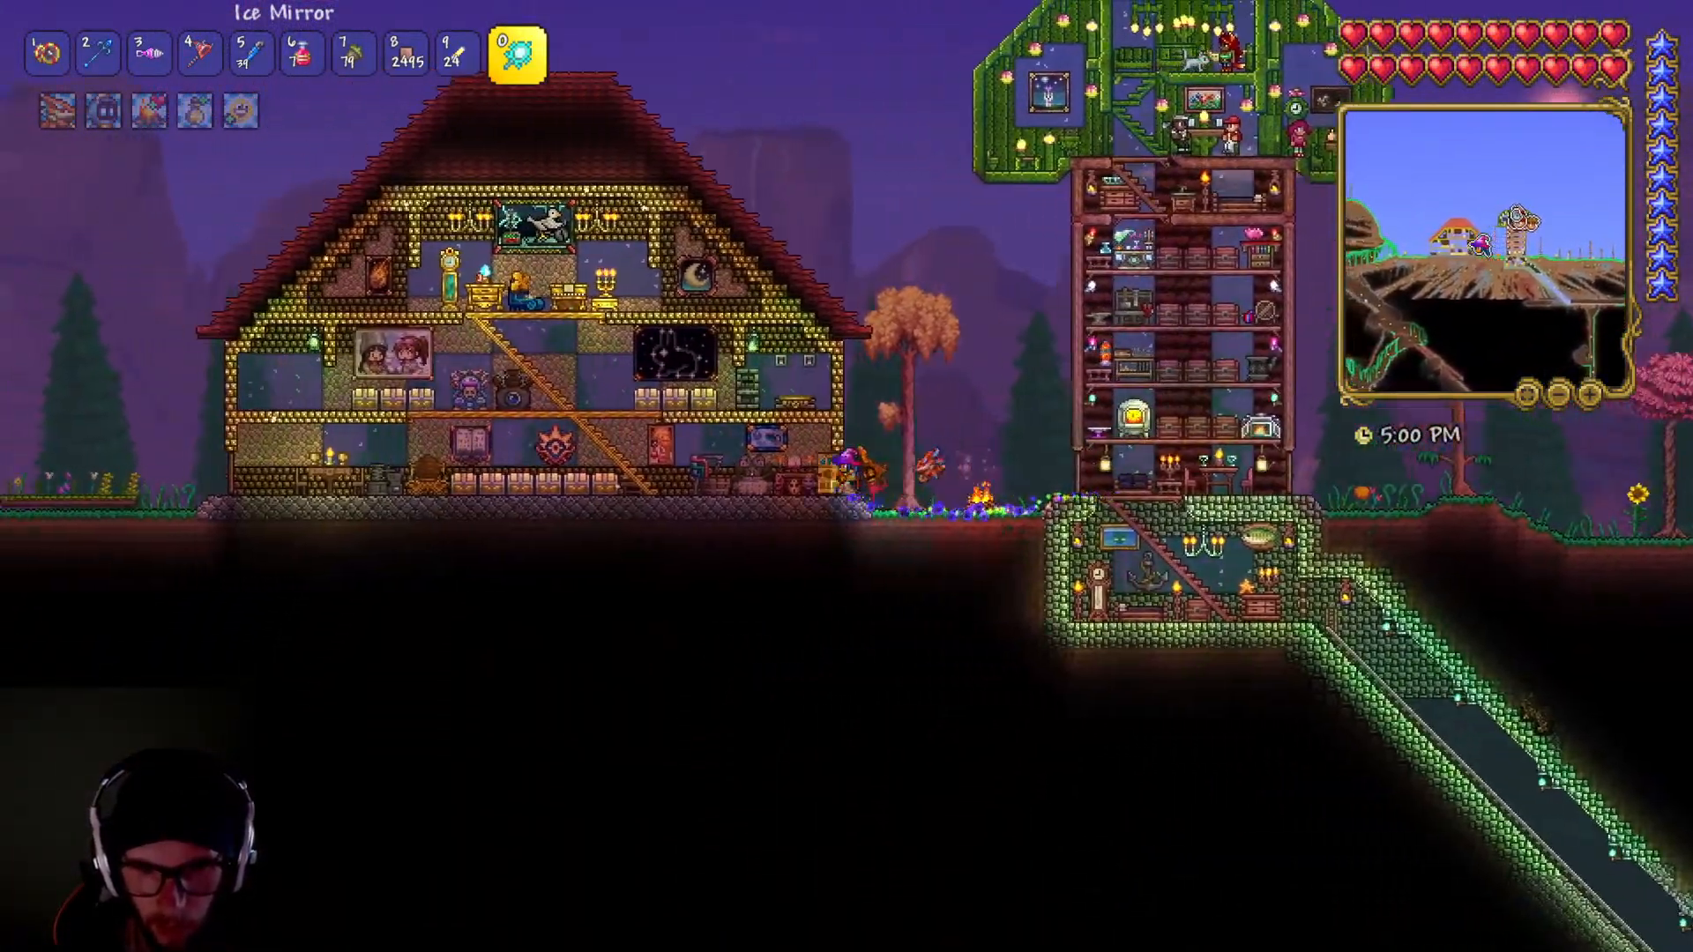
{"action": "key", "text": "a"}
{"action": "key", "text": "d"}
{"action": "key", "text": "a"}
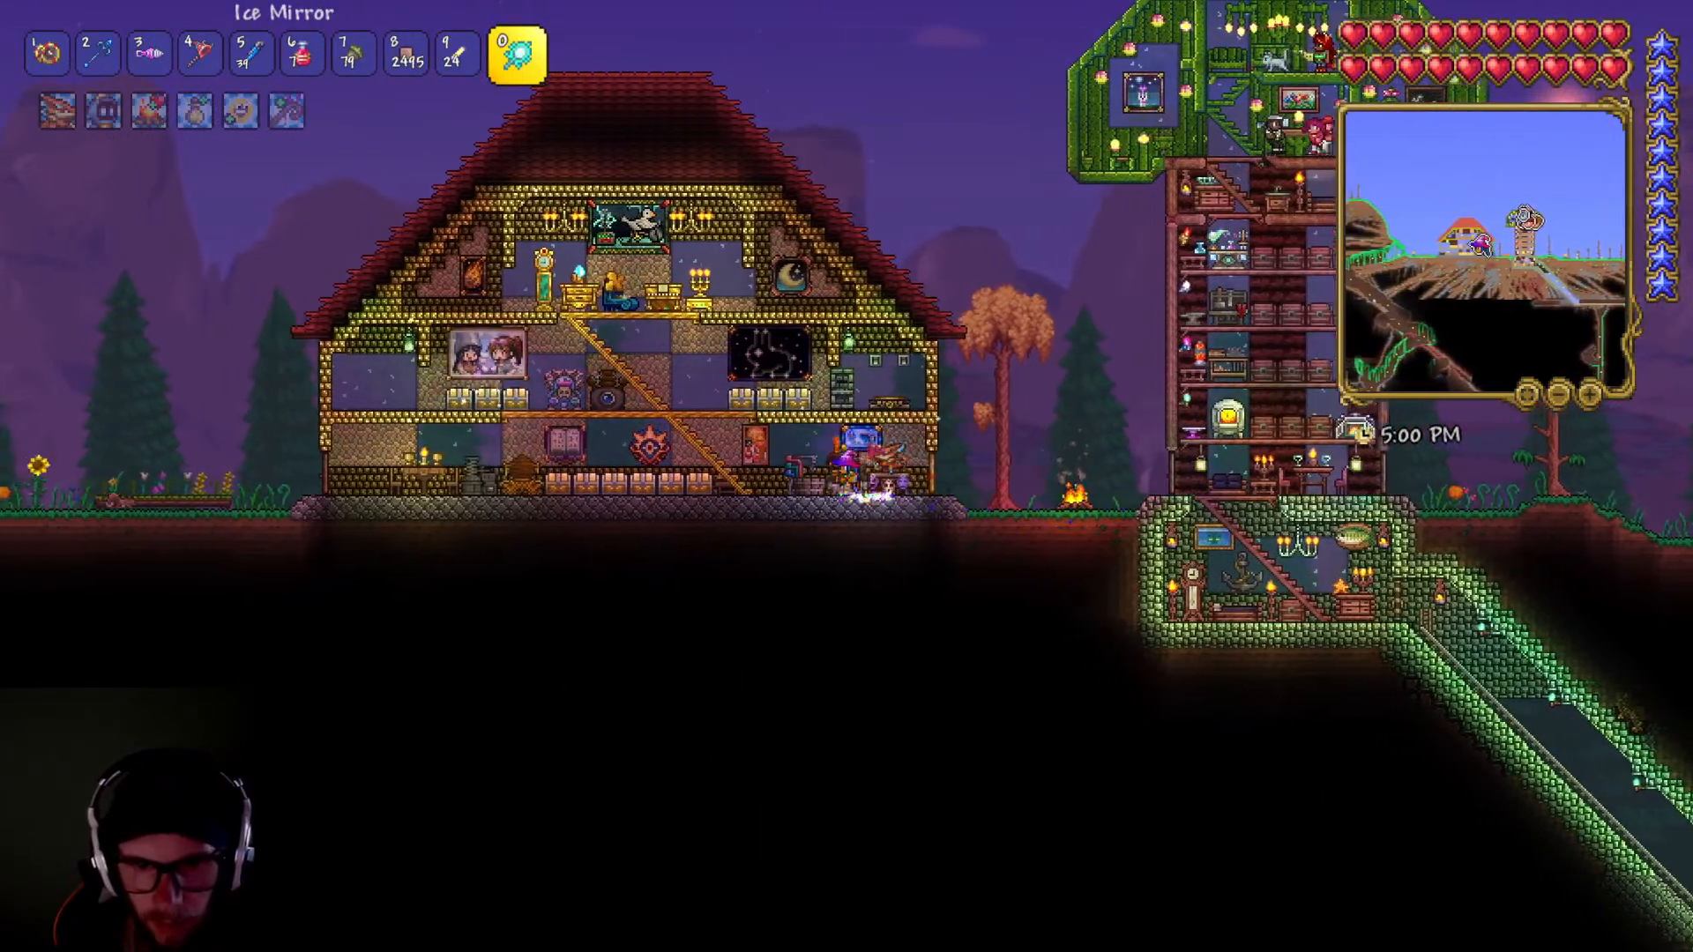
{"action": "key", "text": "space"}
{"action": "key", "text": "d"}
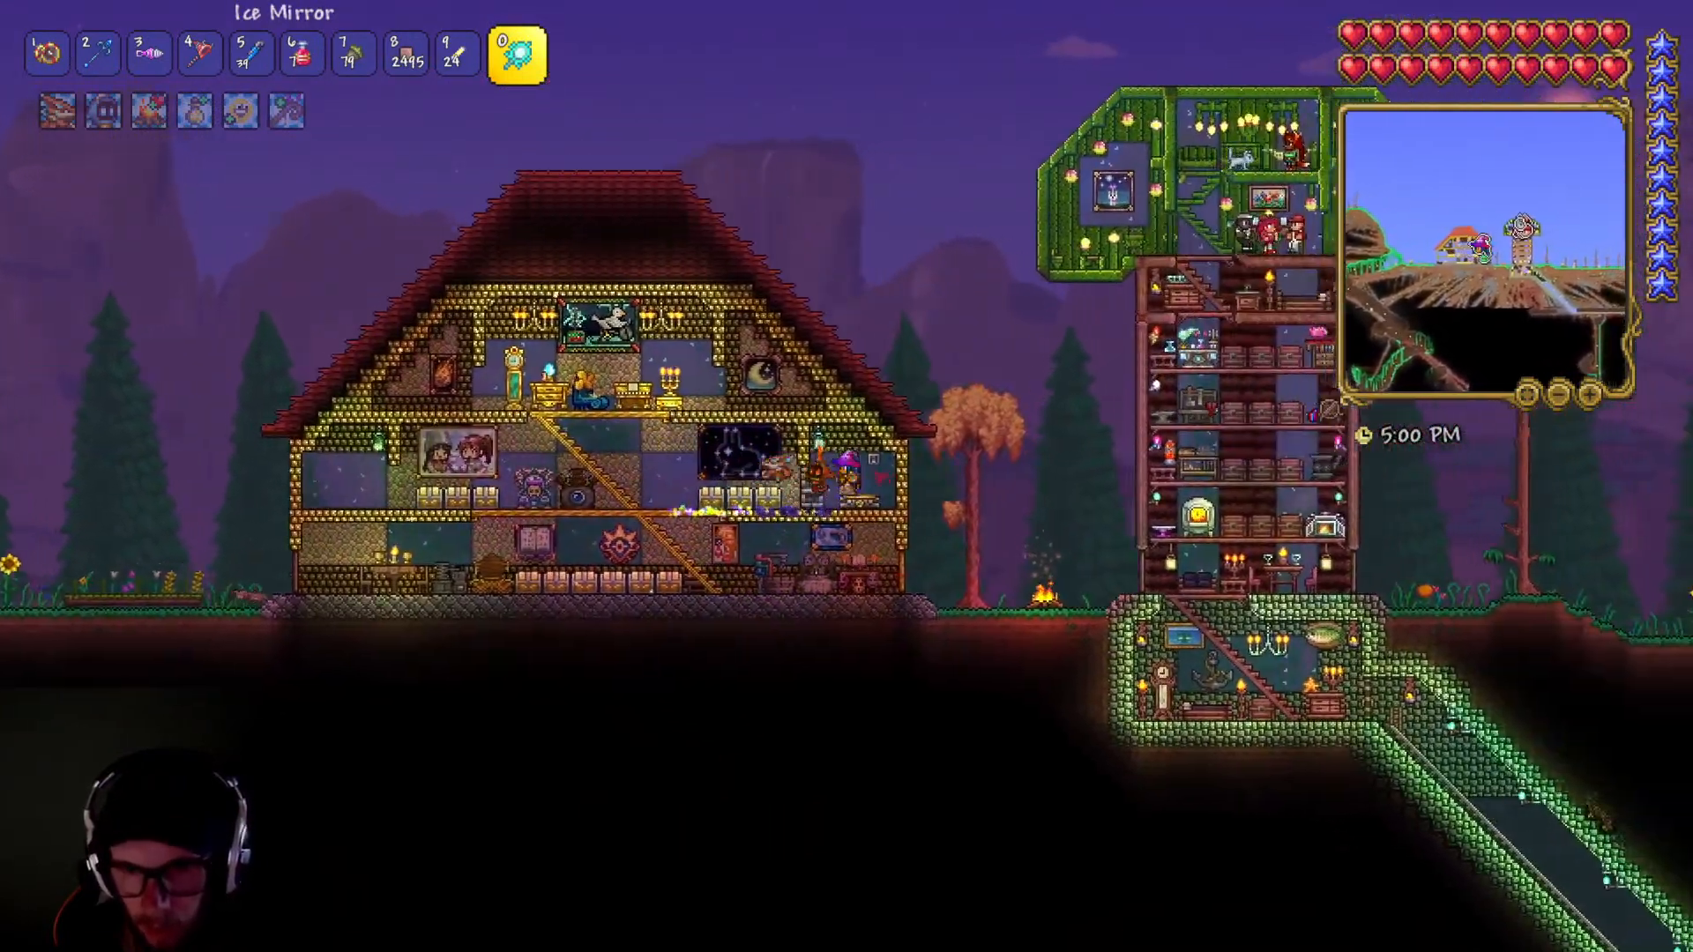
{"action": "right_click", "coordinate": [859, 461]}
{"action": "right_click", "coordinate": [862, 479]}
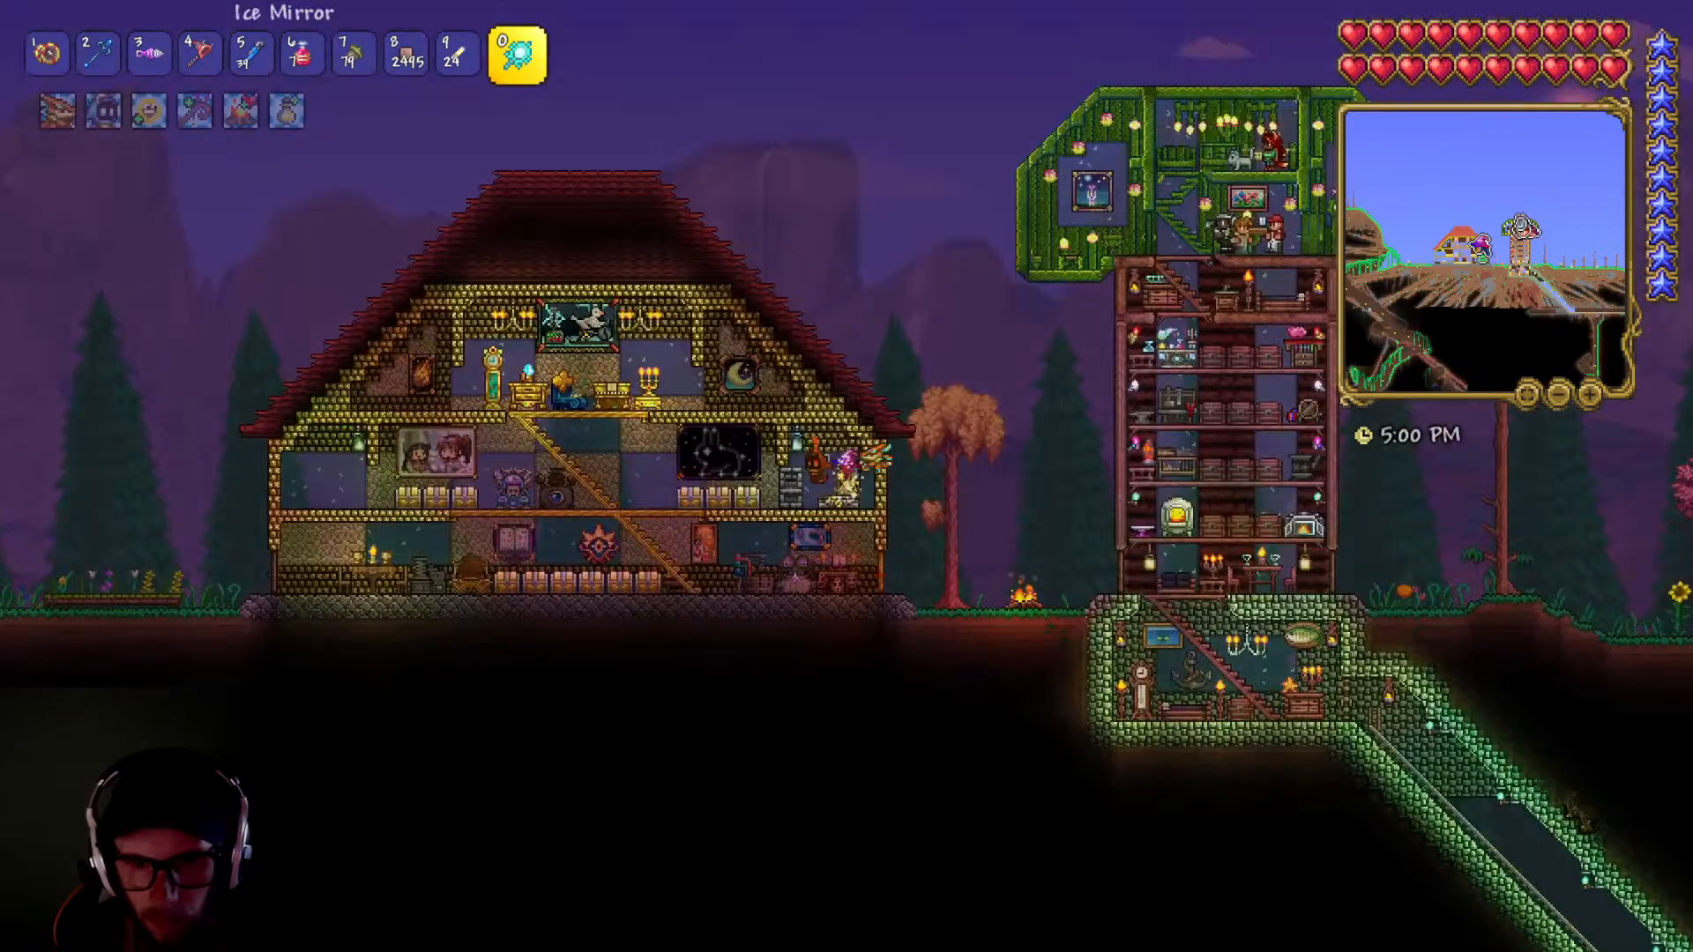
{"action": "right_click", "coordinate": [881, 485]}
- Fly east from the sky island to the cloud with the lake and read the gravestone on its eastern rise
{"action": "key", "text": "d"}
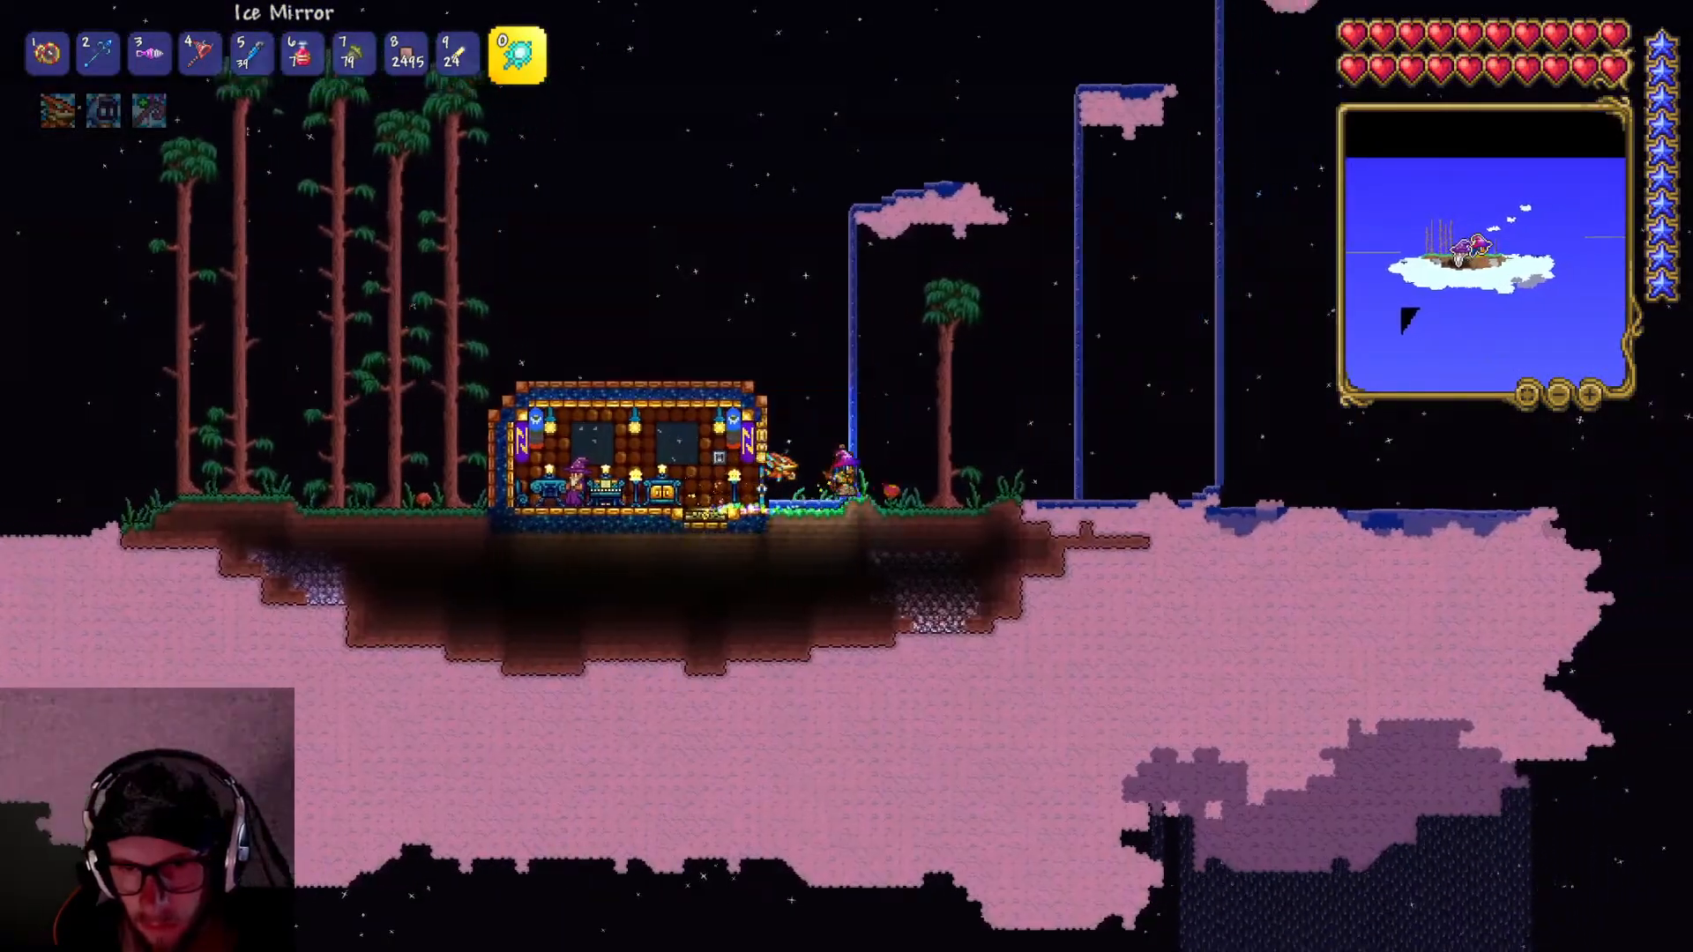
{"action": "key", "text": "space"}
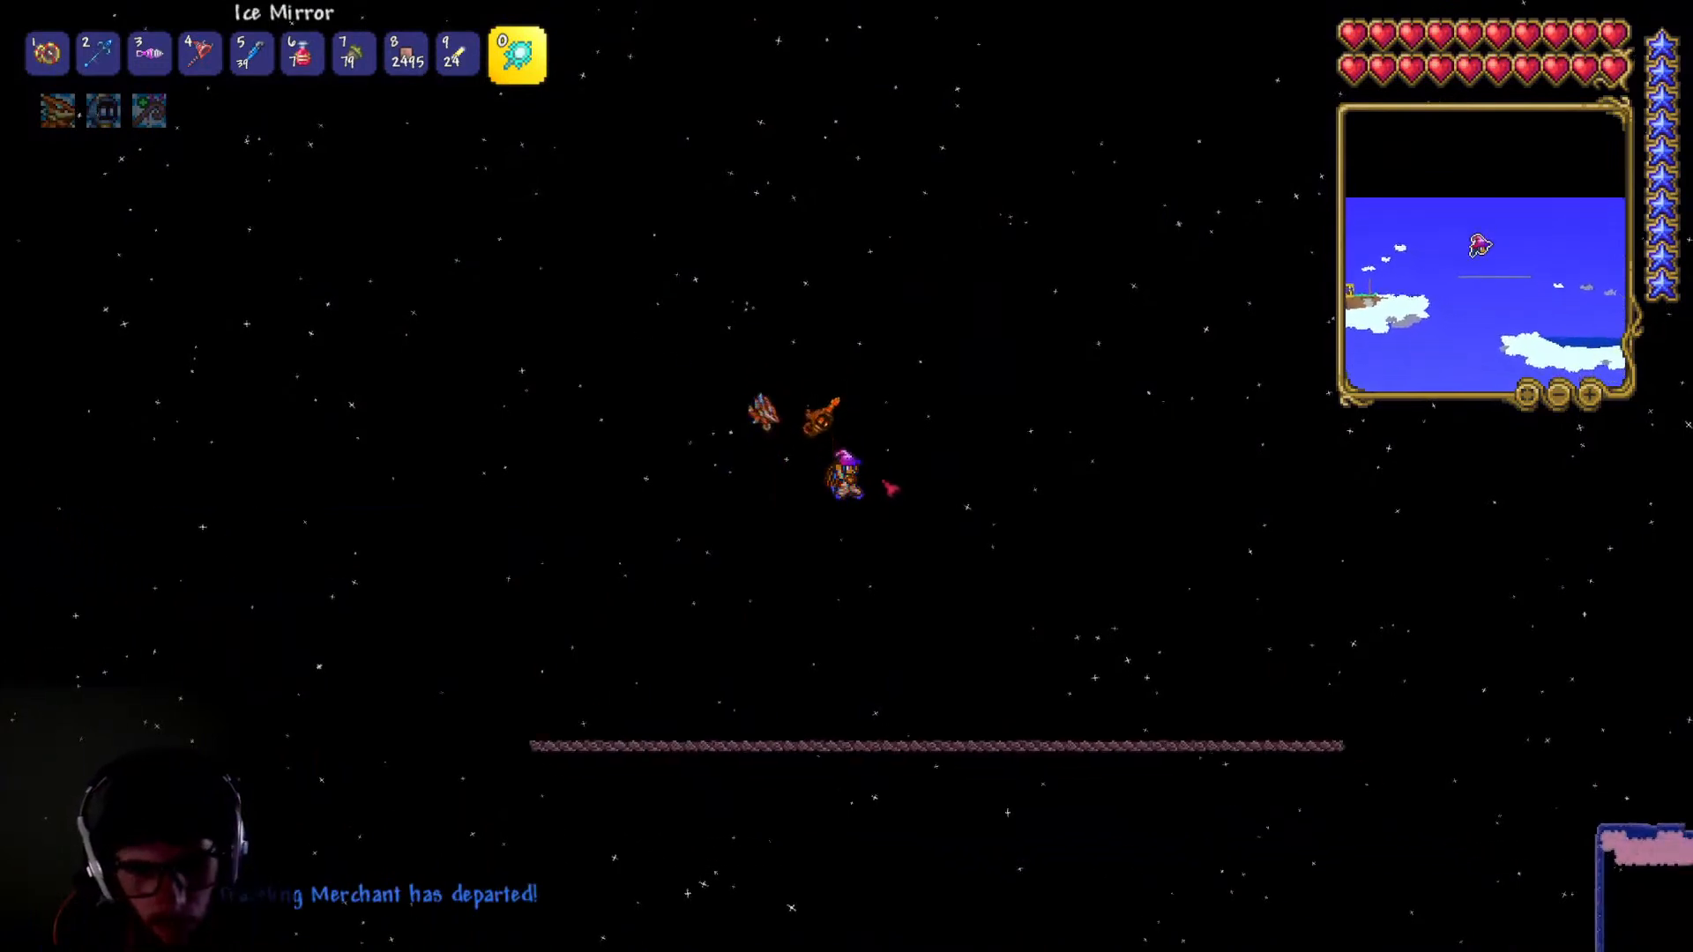
{"action": "key", "text": "d"}
{"action": "key", "text": "space"}
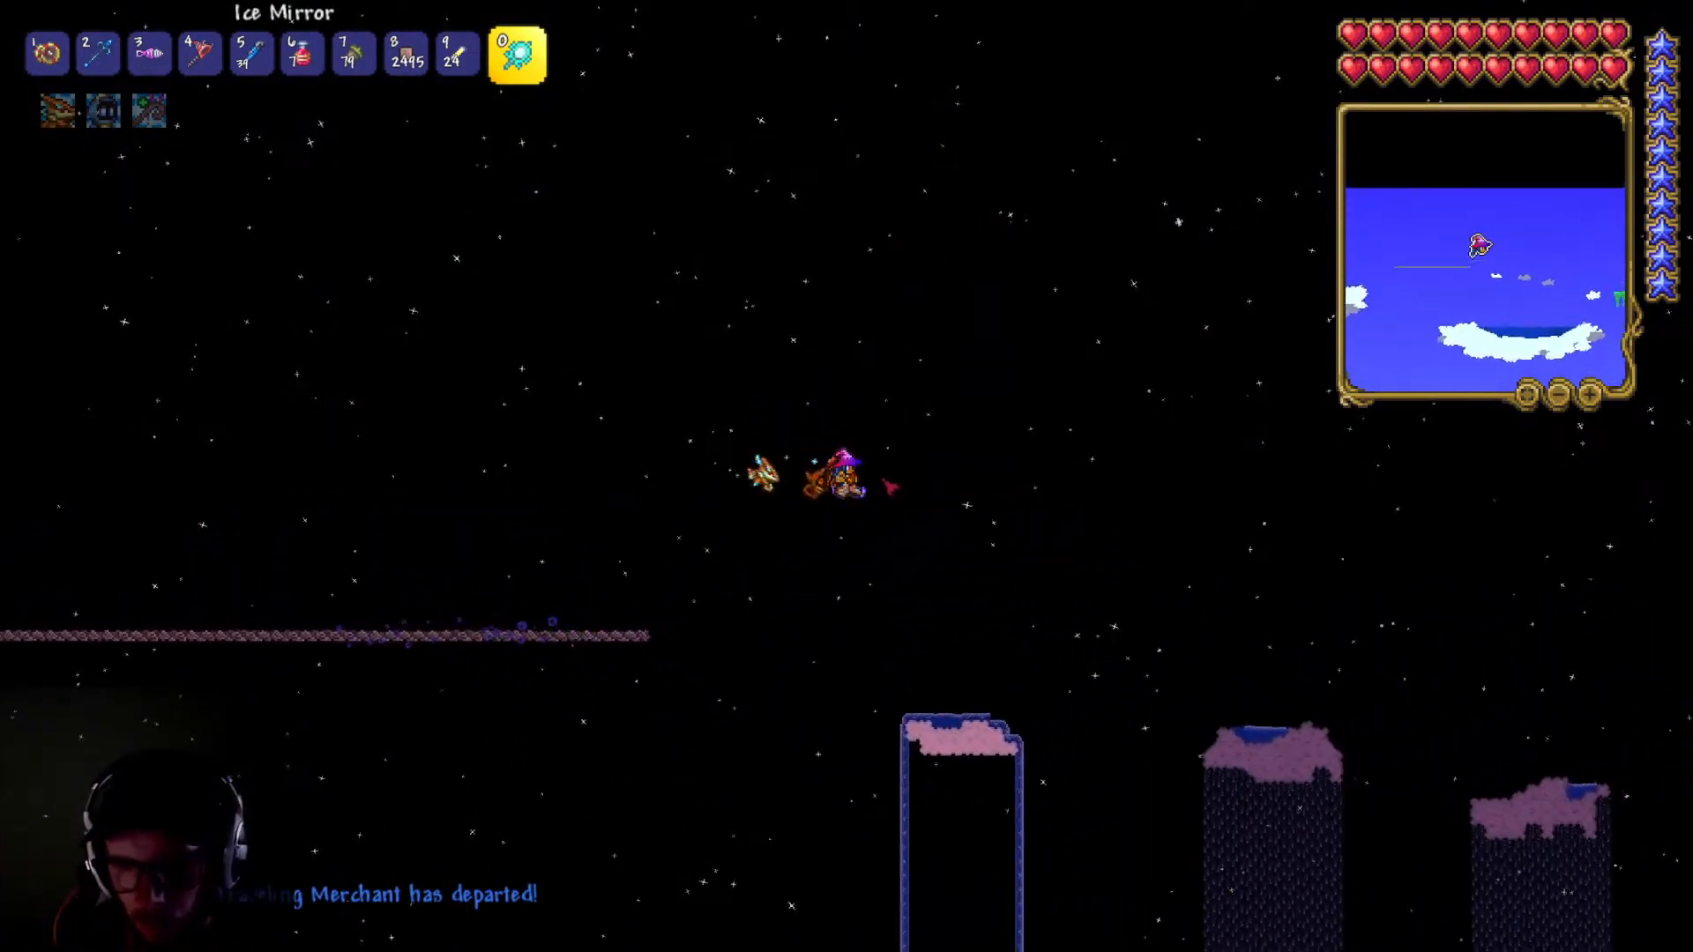
{"action": "key", "text": "d"}
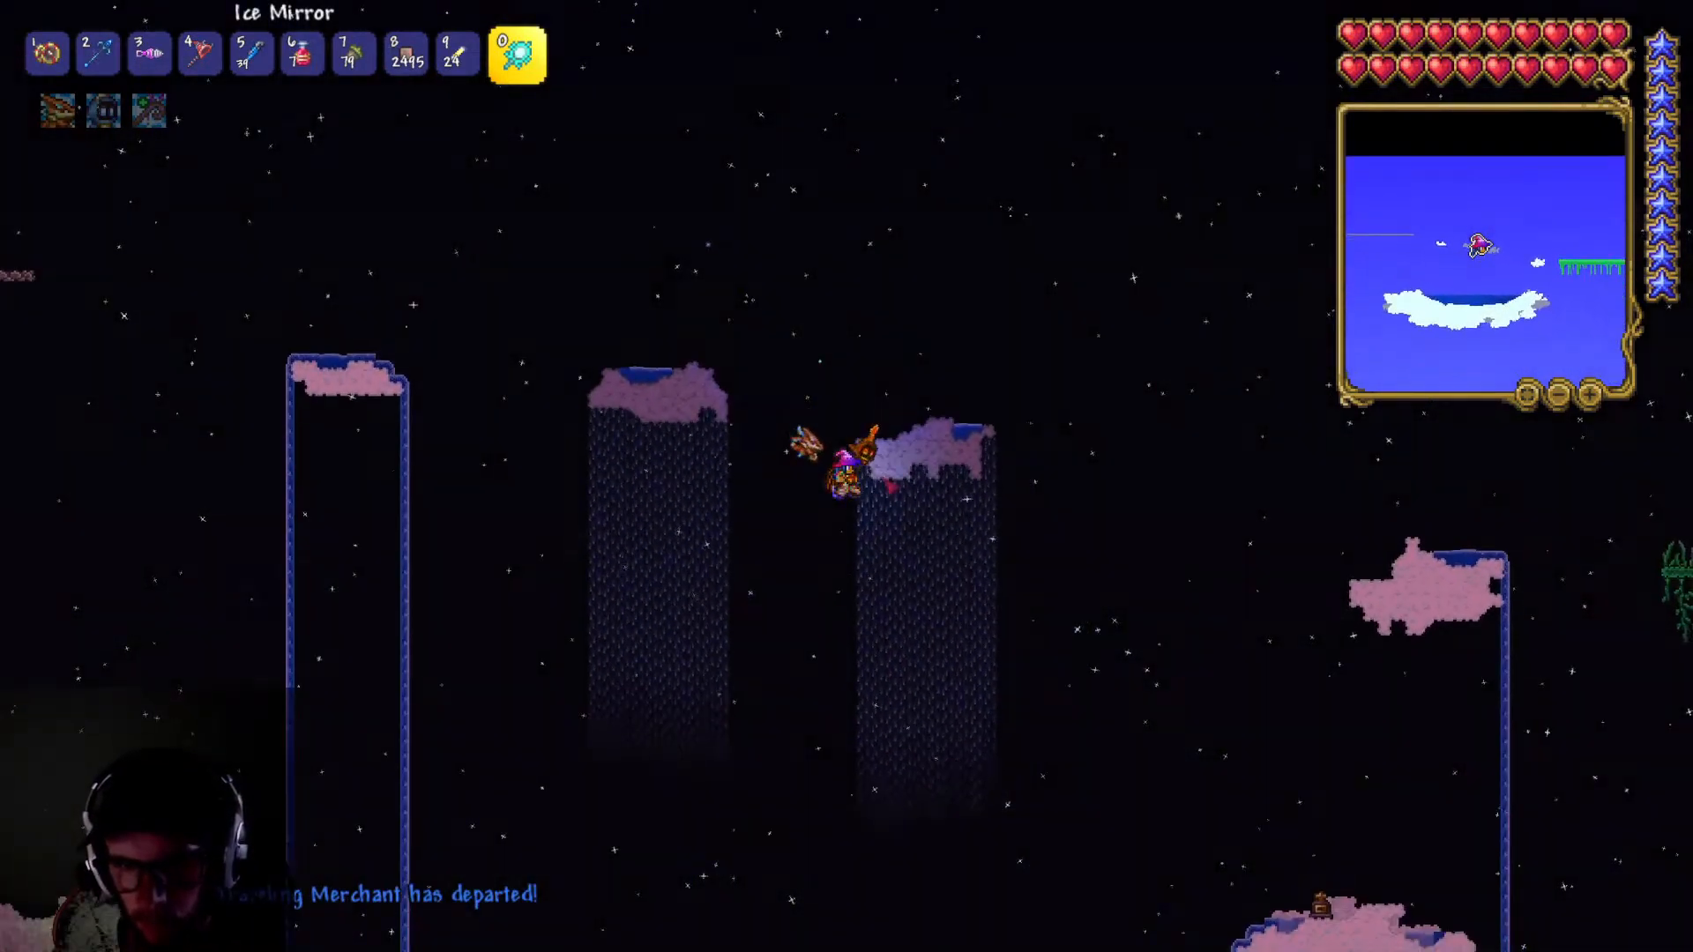
{"action": "key", "text": "d"}
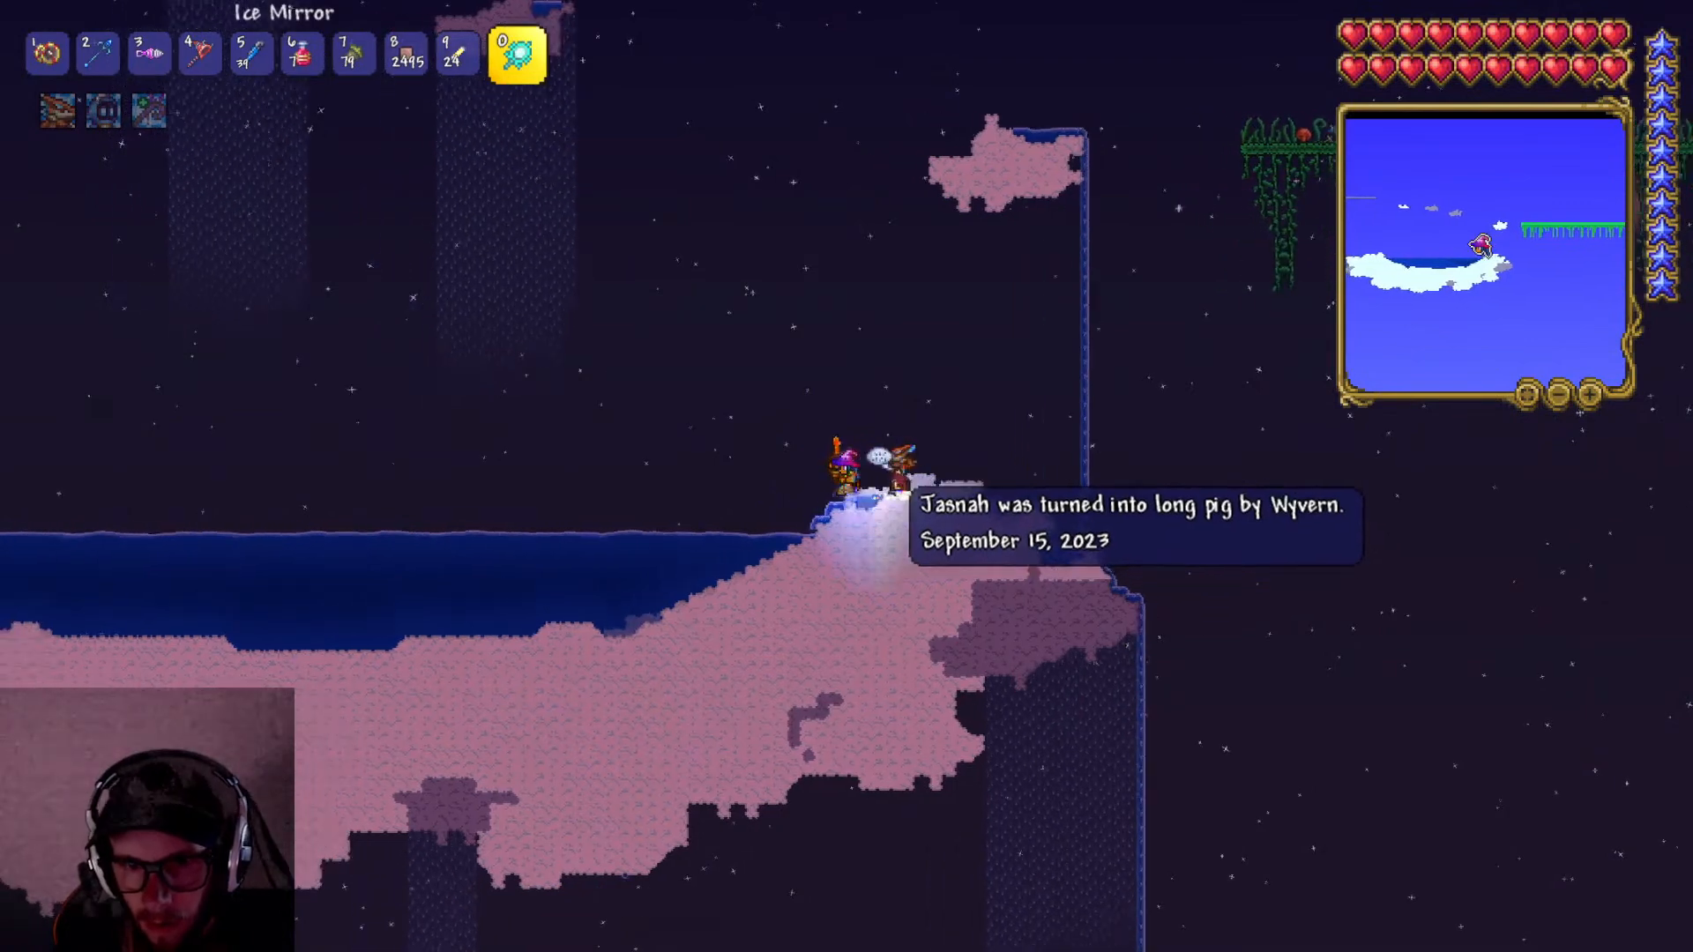
- Move from the gravestone back onto the lake's surface and check the inventory
{"action": "key", "text": "a"}
{"action": "key", "text": "d"}
{"action": "key", "text": "d"}
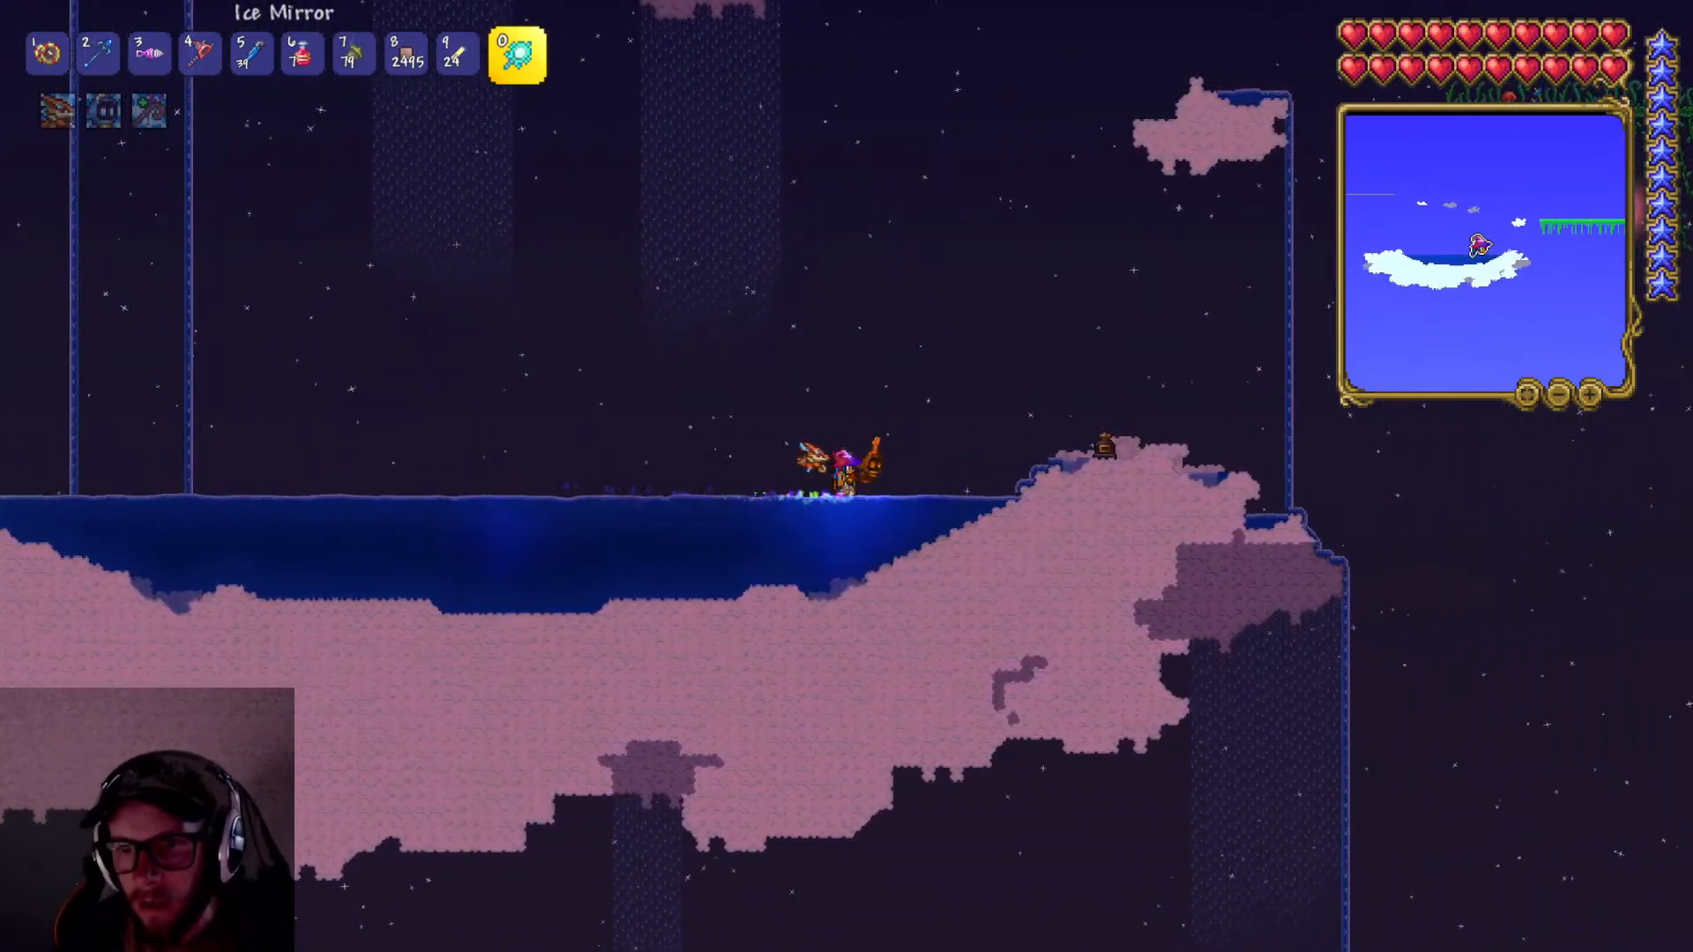
{"action": "key", "text": "Escape"}
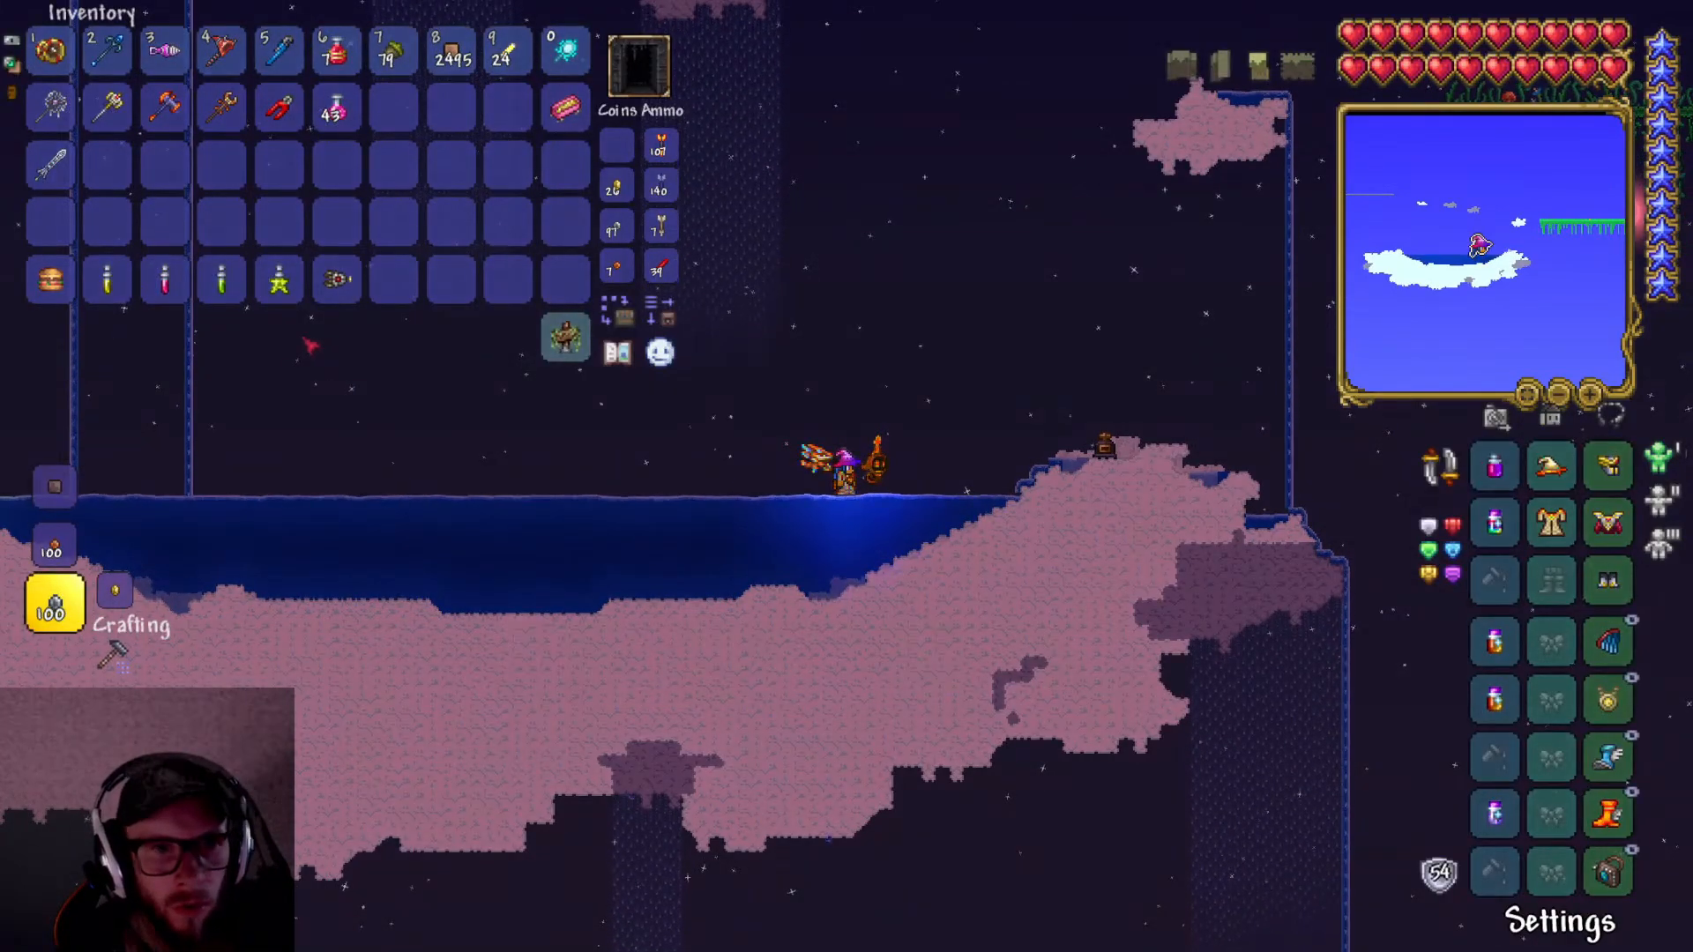
{"action": "key", "text": "Escape"}
{"action": "key", "text": "Escape"}
{"action": "key", "text": "Escape"}
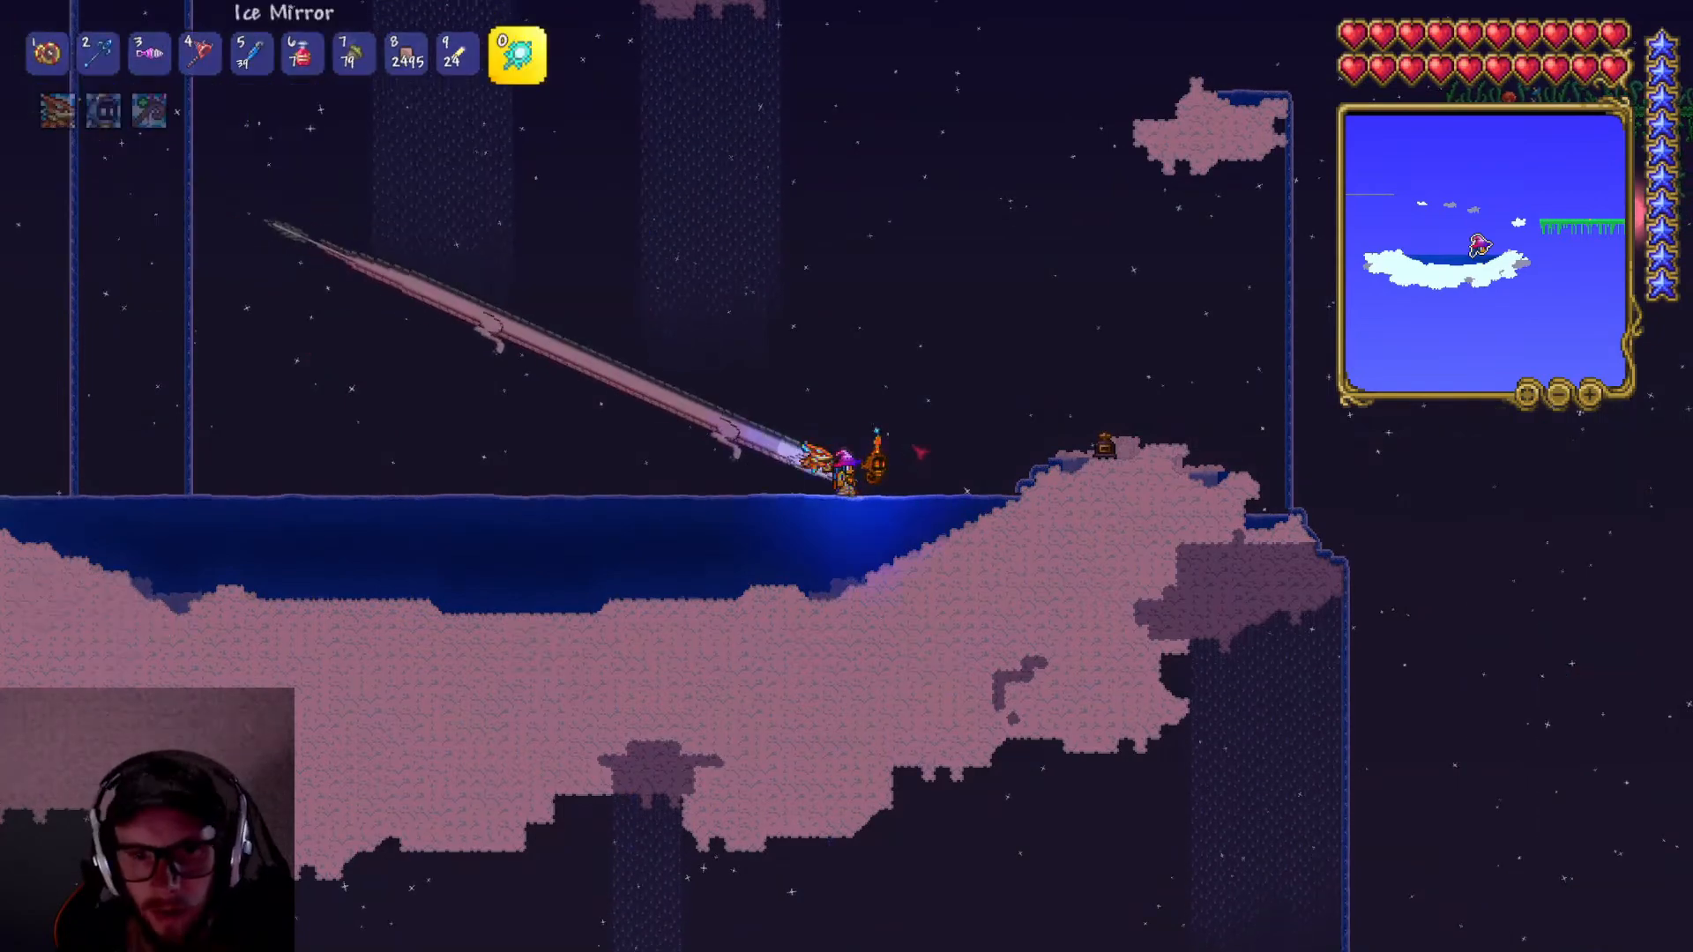
- Equip the Godly Gradient and attack the Wyvern while flying above the cloud lake
{"action": "key", "text": "1"}
{"action": "key", "text": "a"}
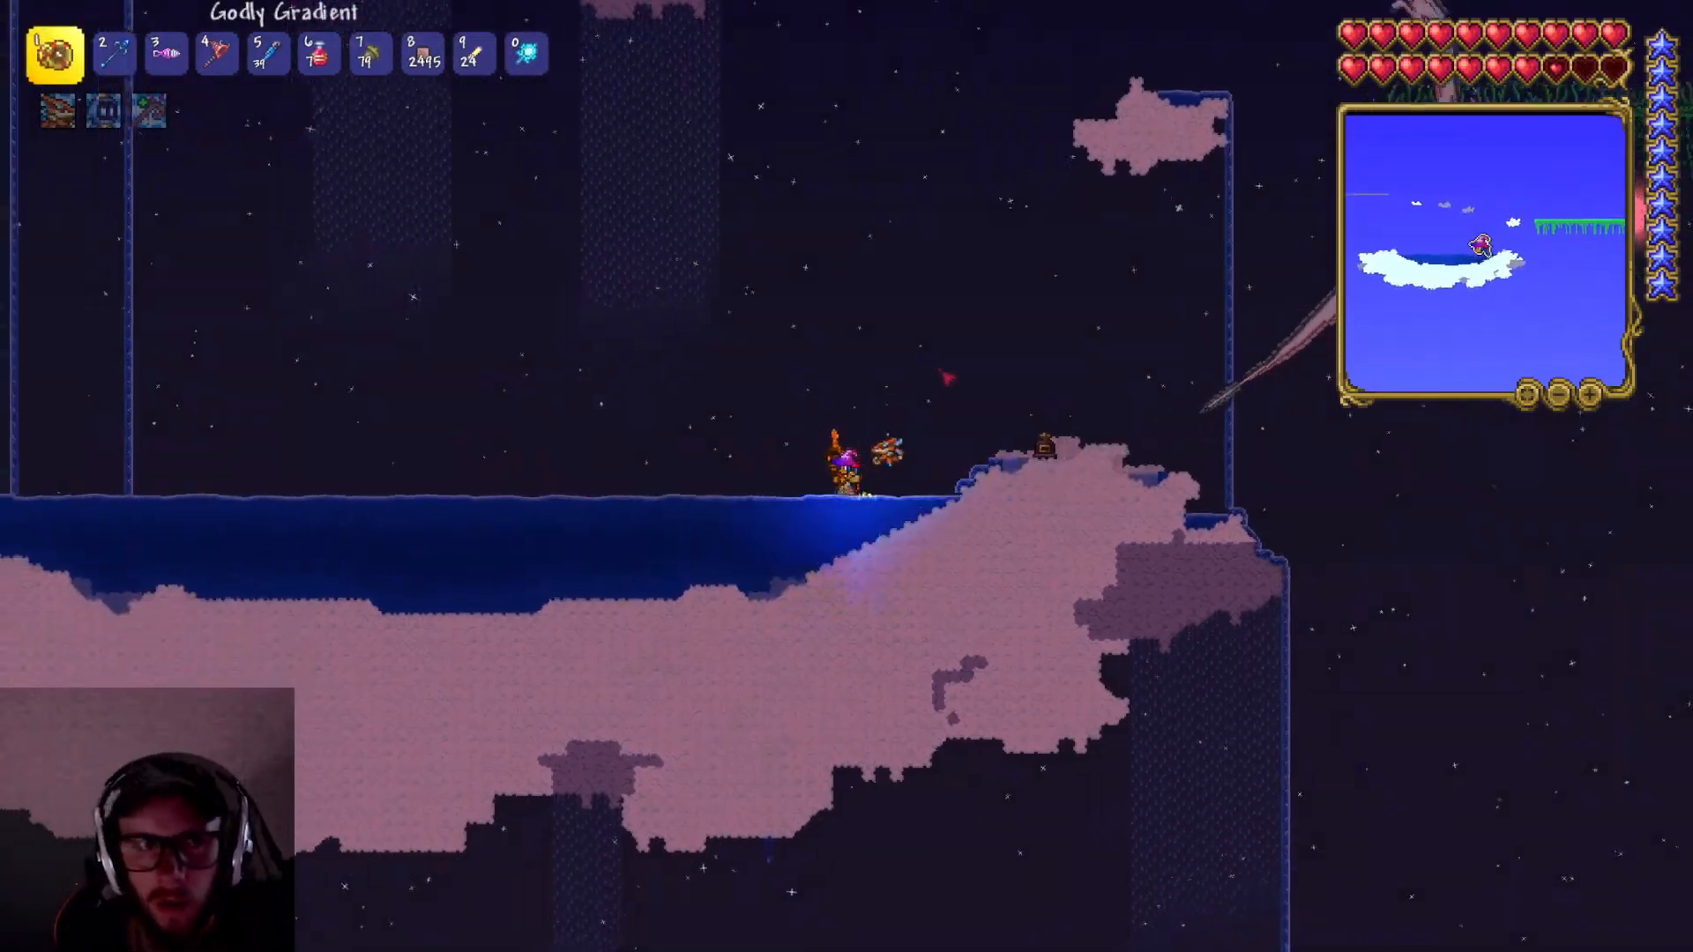
{"action": "key", "text": "space"}
{"action": "left_click_drag", "start_coordinate": [1014, 352], "coordinate": [775, 615]}
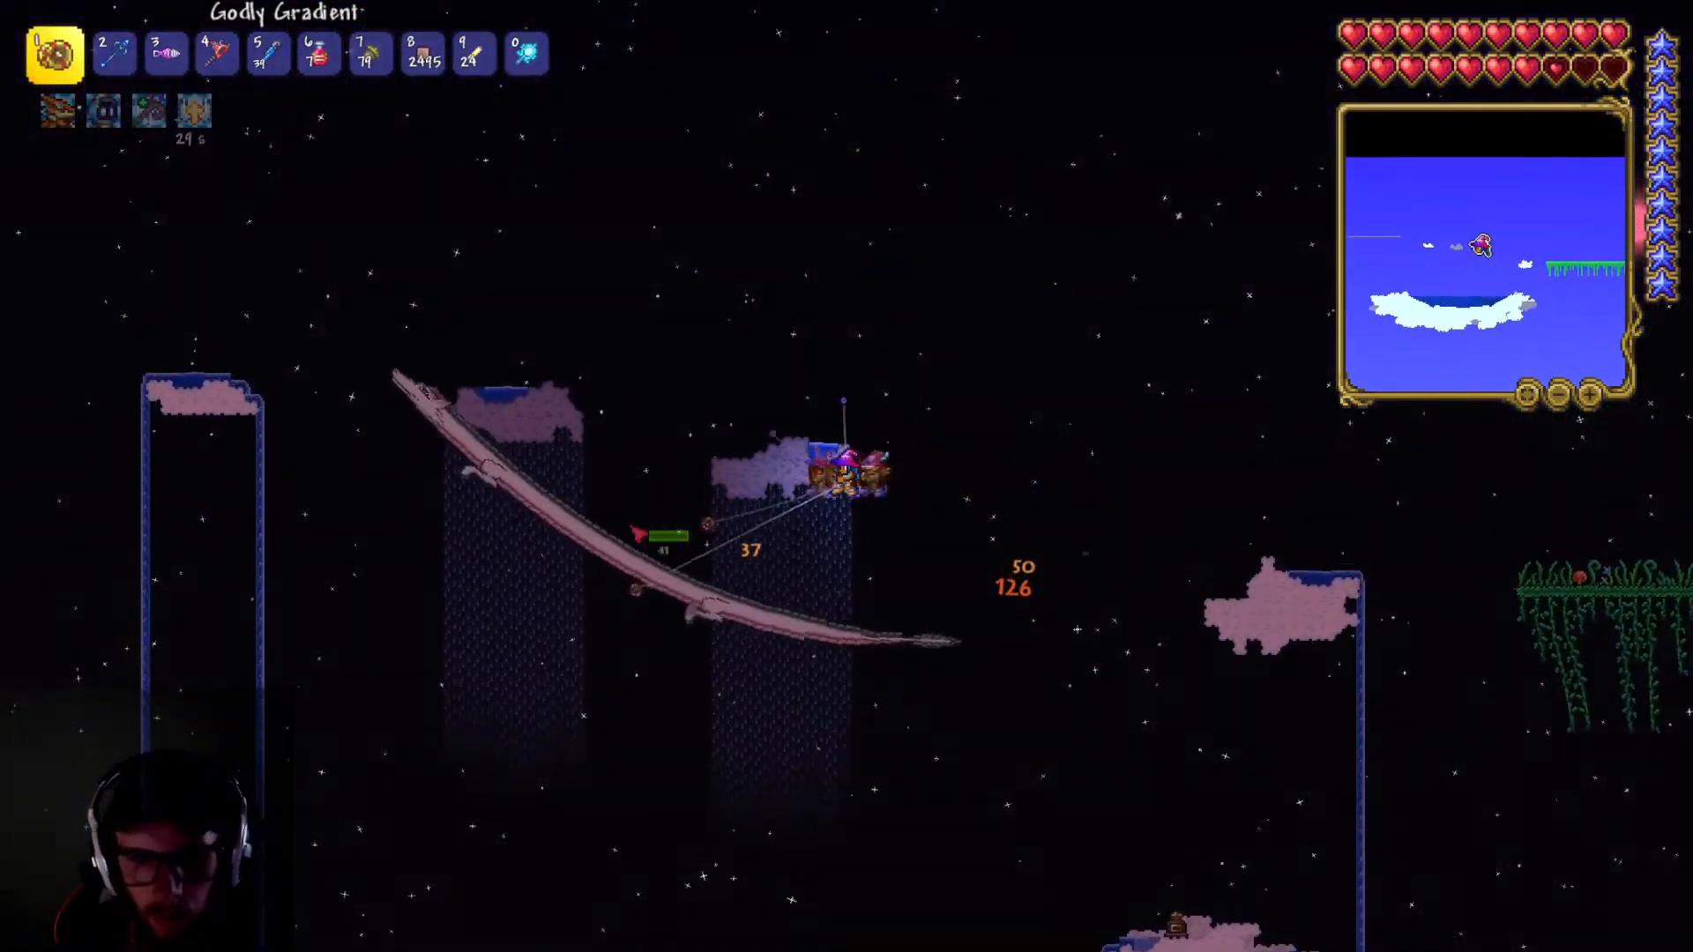
{"action": "left_click_drag", "start_coordinate": [562, 493], "coordinate": [608, 484]}
{"action": "key", "text": "a"}
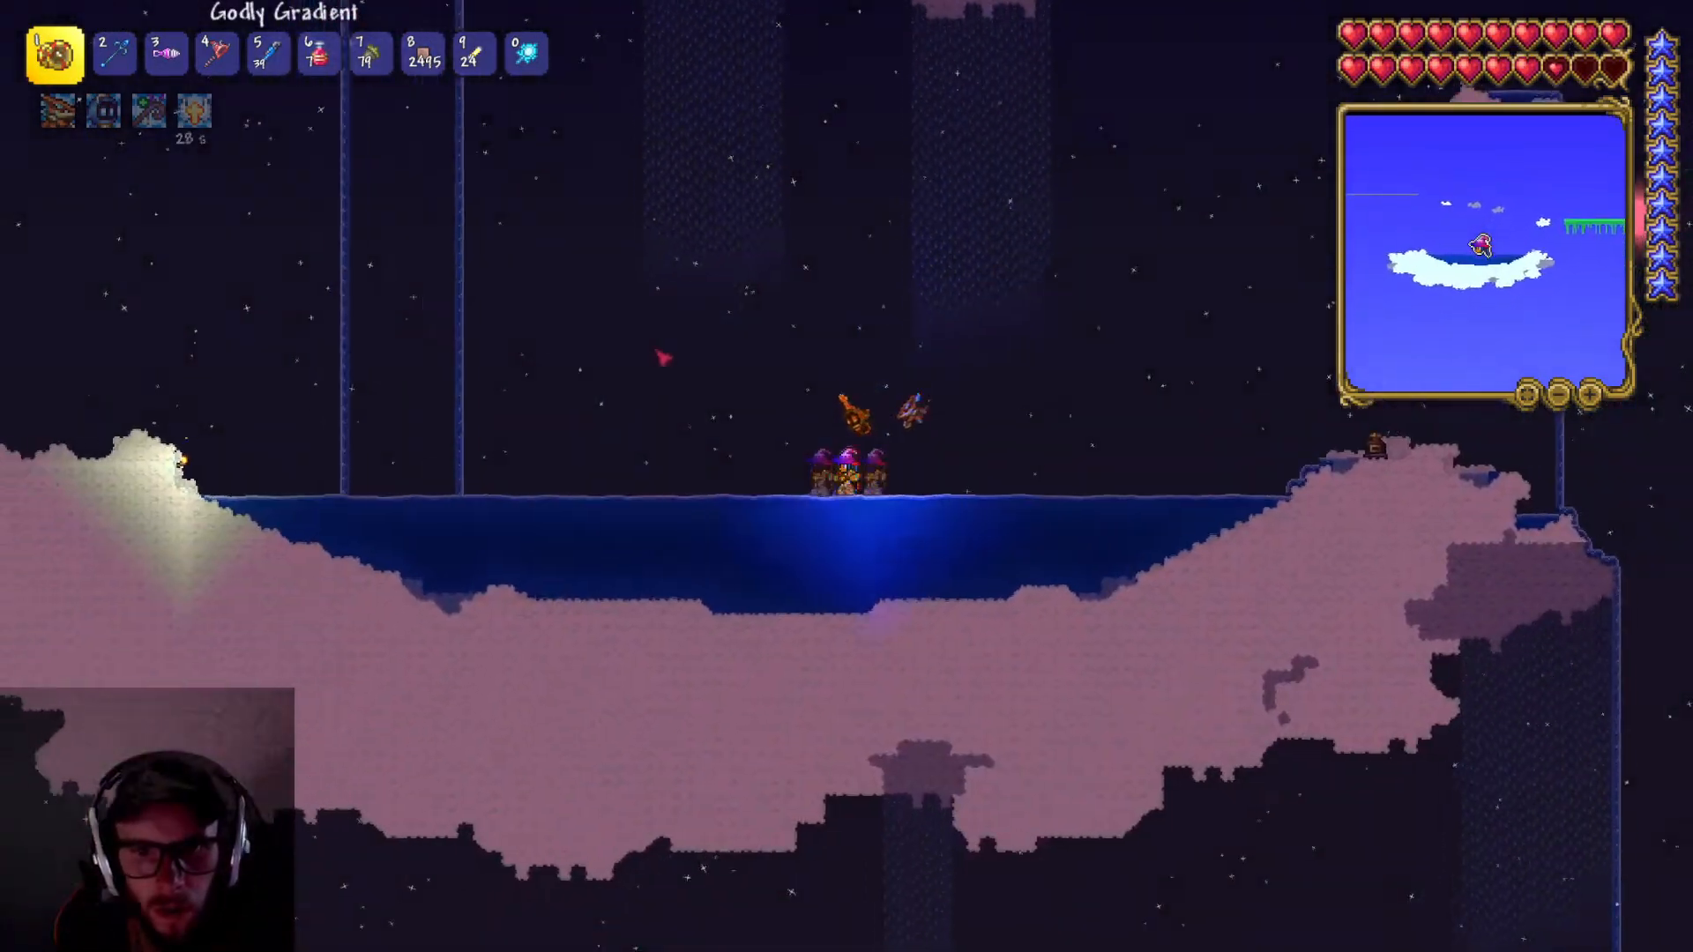
- Keep fighting the Wyvern around the rain clouds above the lake, alternating between the second hotbar weapon and the Godly Gradient
{"action": "key", "text": "space"}
{"action": "left_click_drag", "start_coordinate": [982, 319], "coordinate": [738, 668]}
{"action": "key", "text": "d"}
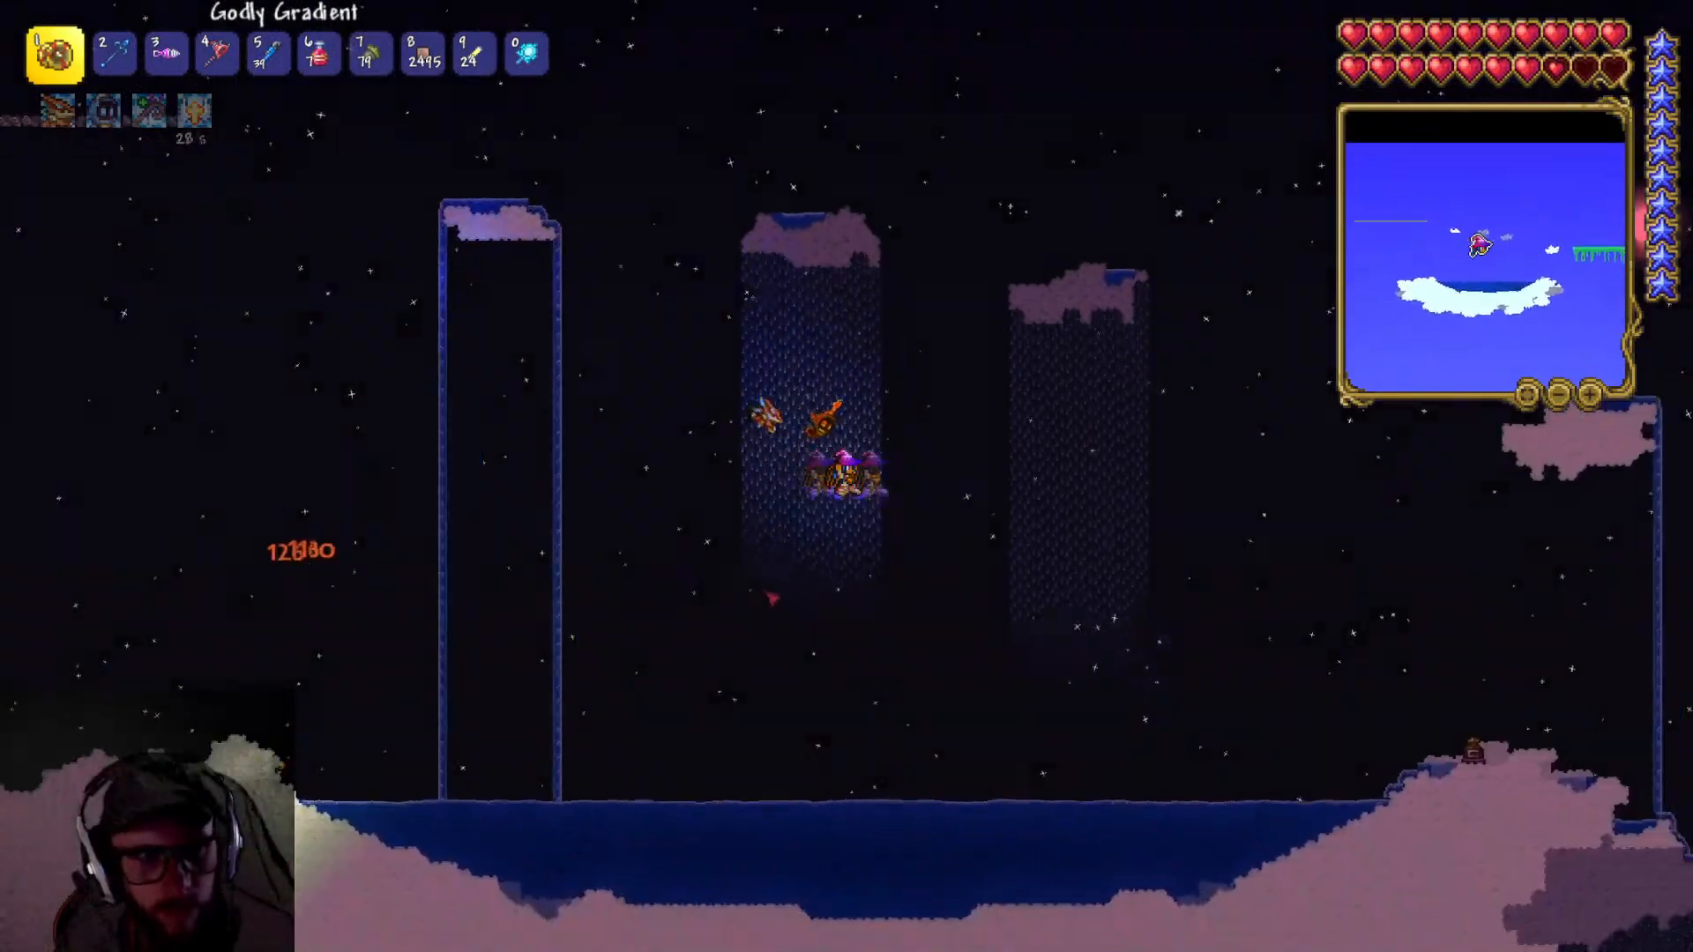
{"action": "key", "text": "2"}
{"action": "key", "text": "space"}
{"action": "left_click", "coordinate": [660, 512]}
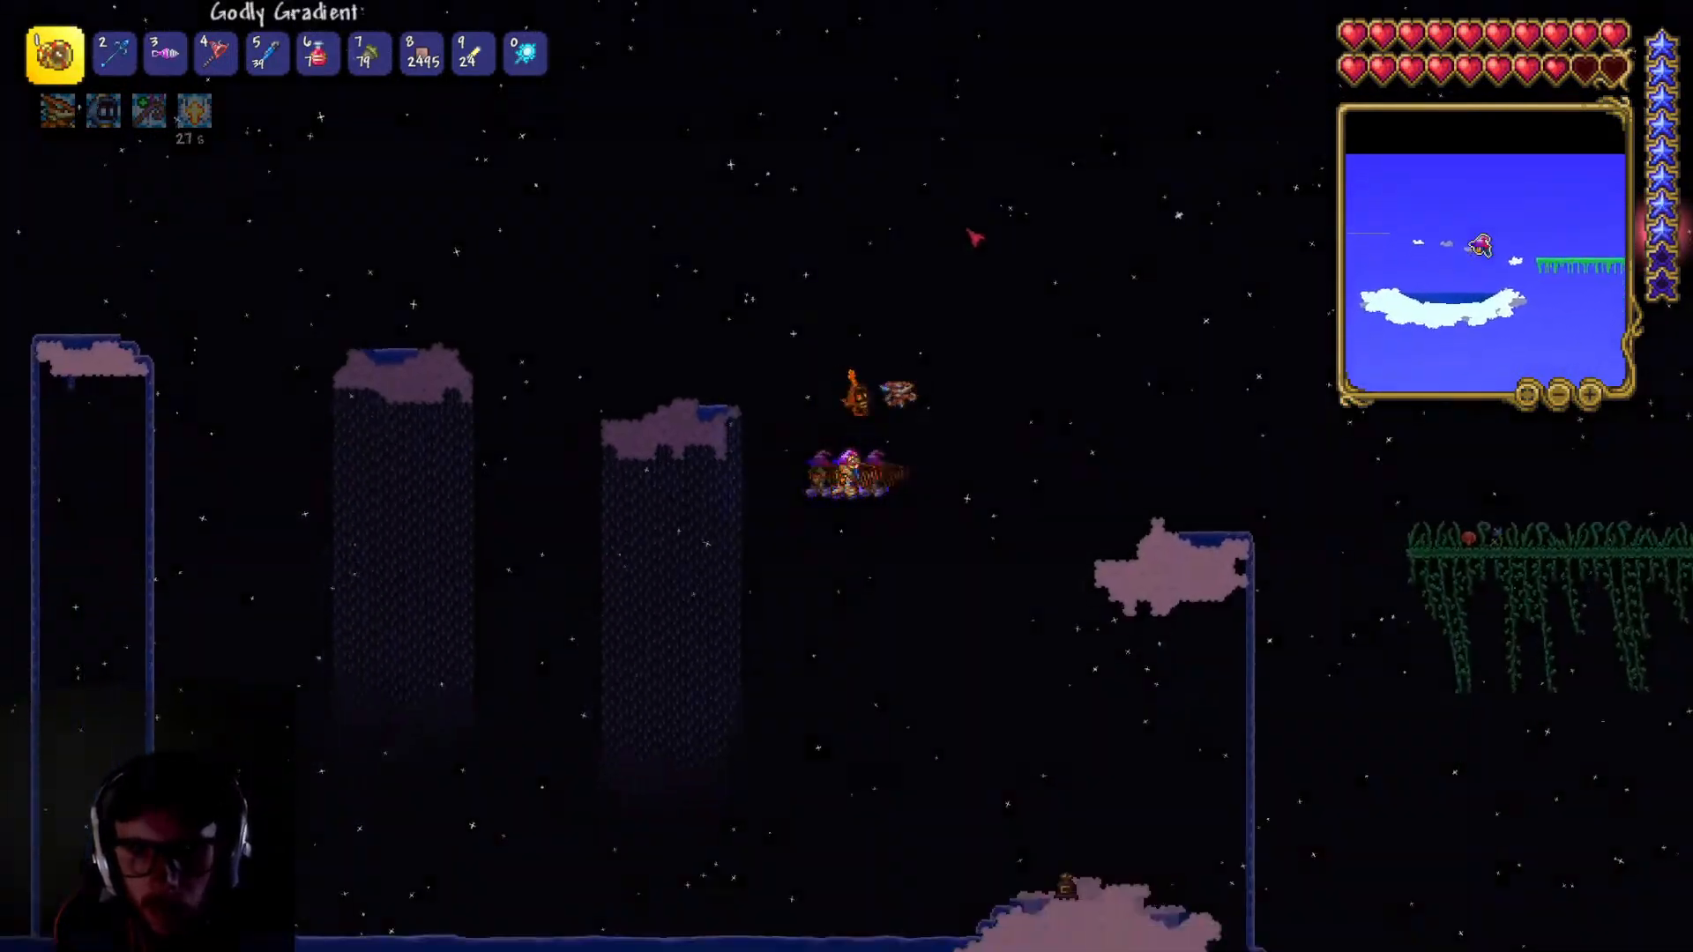
{"action": "key", "text": "a"}
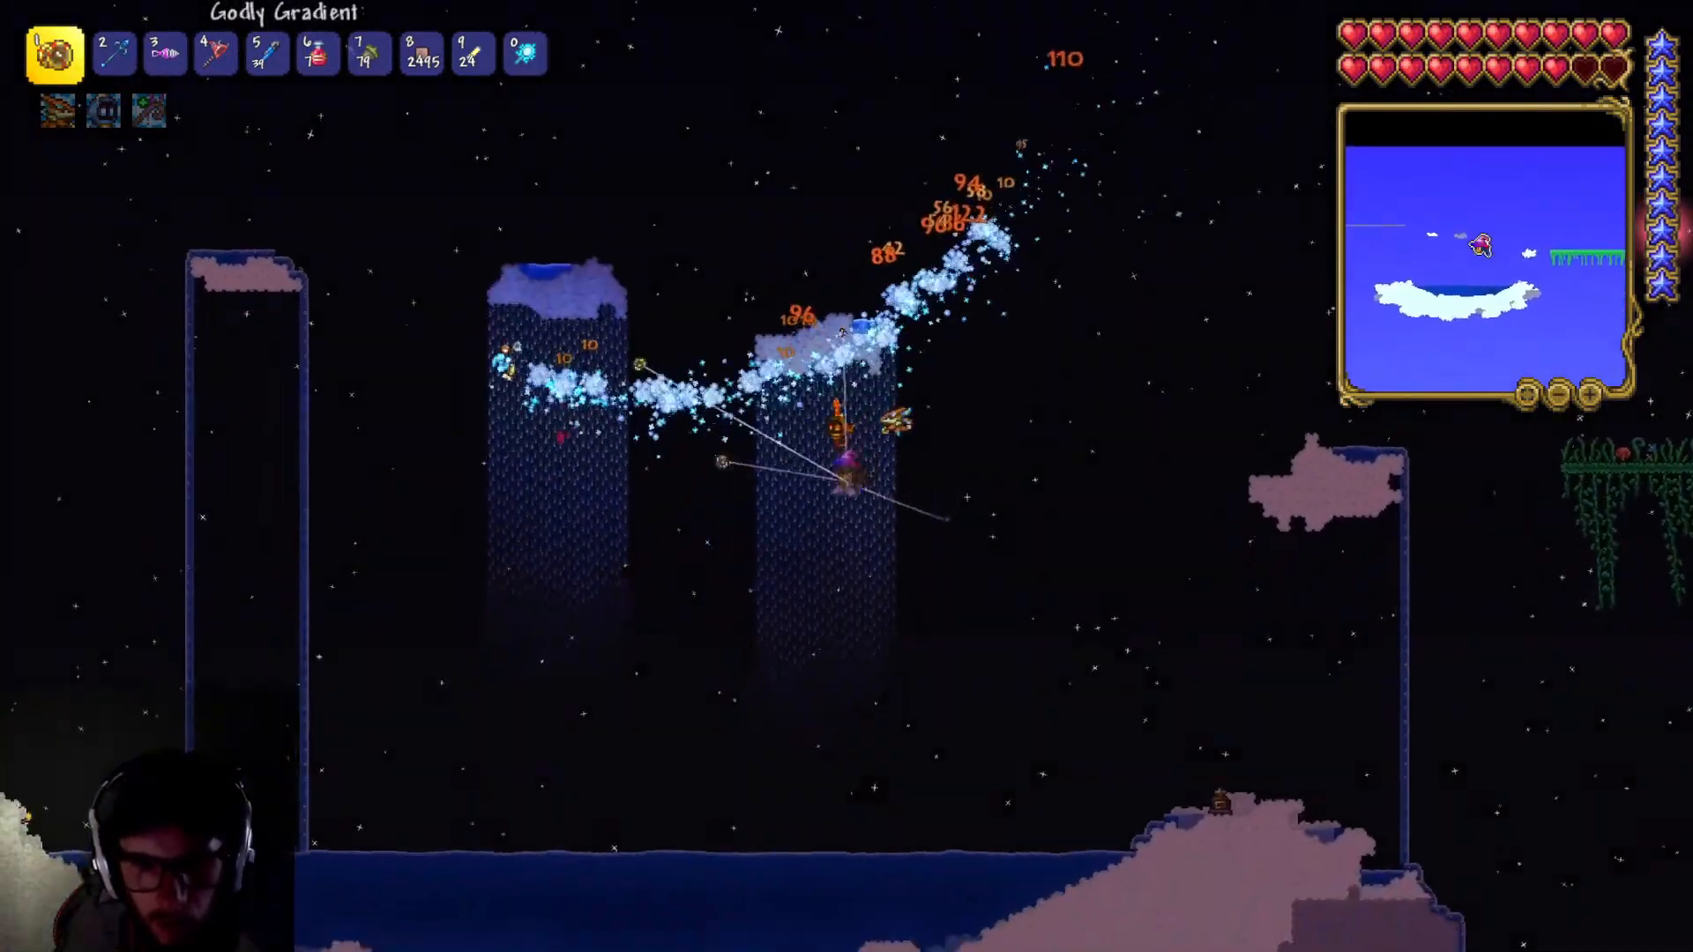
{"action": "key", "text": "space"}
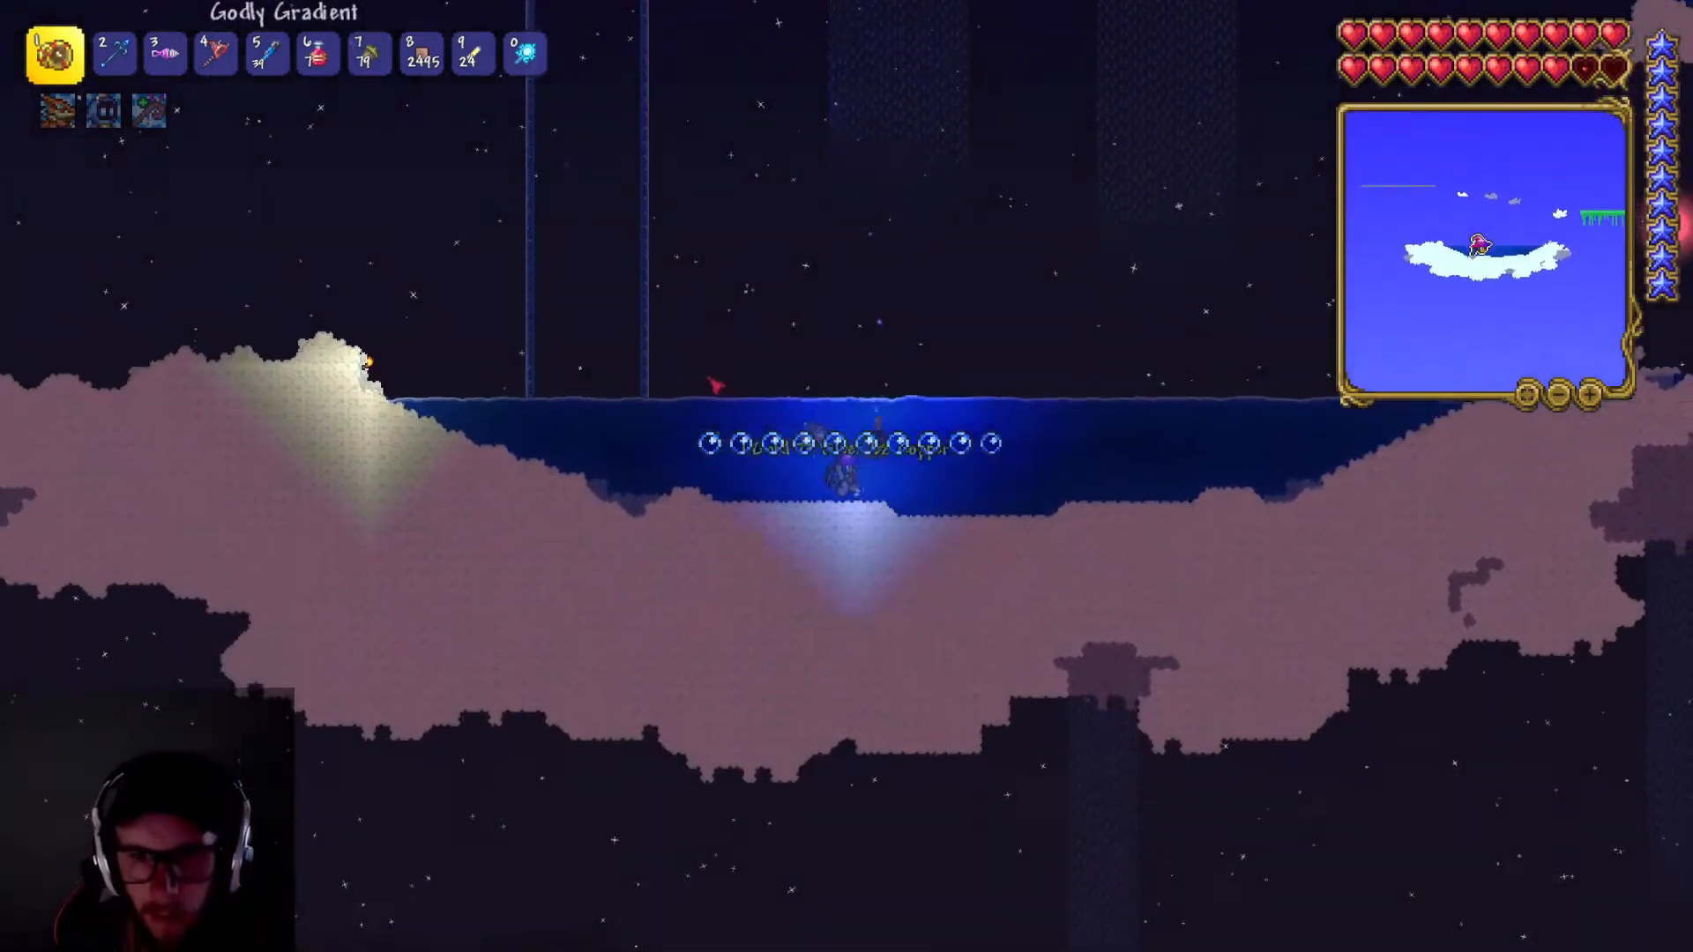
{"action": "key", "text": "space"}
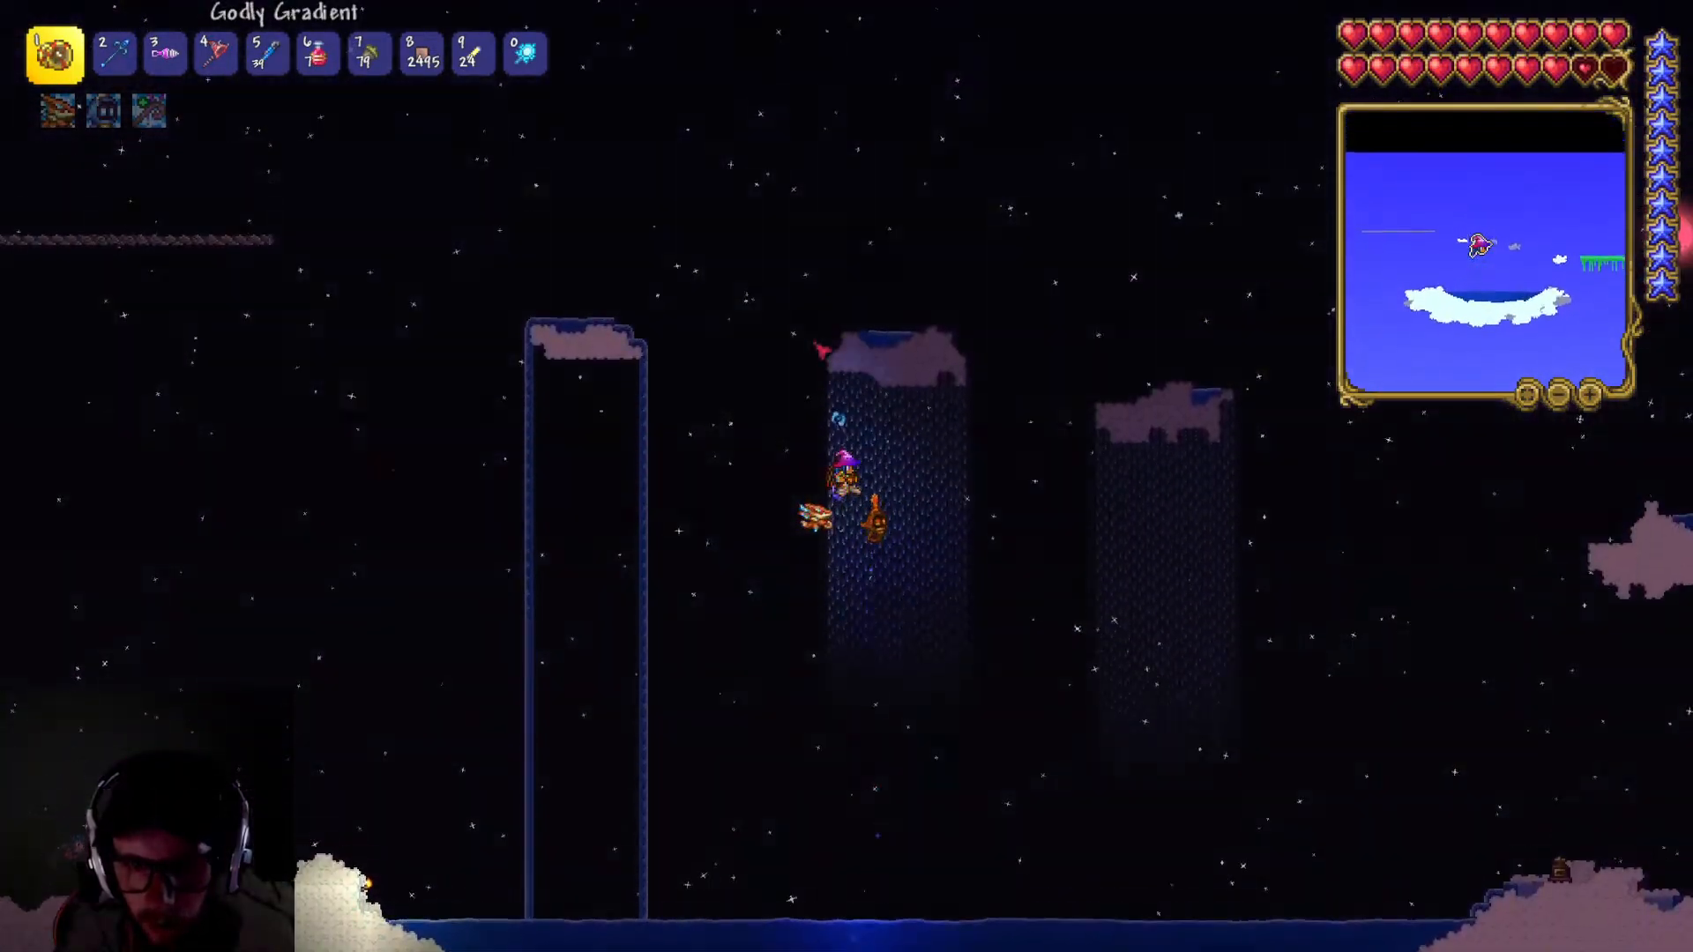
- Fly east from the lake with the inventory open and move the orange wrench-shaped item to the bottom inventory row
{"action": "key", "text": "Escape"}
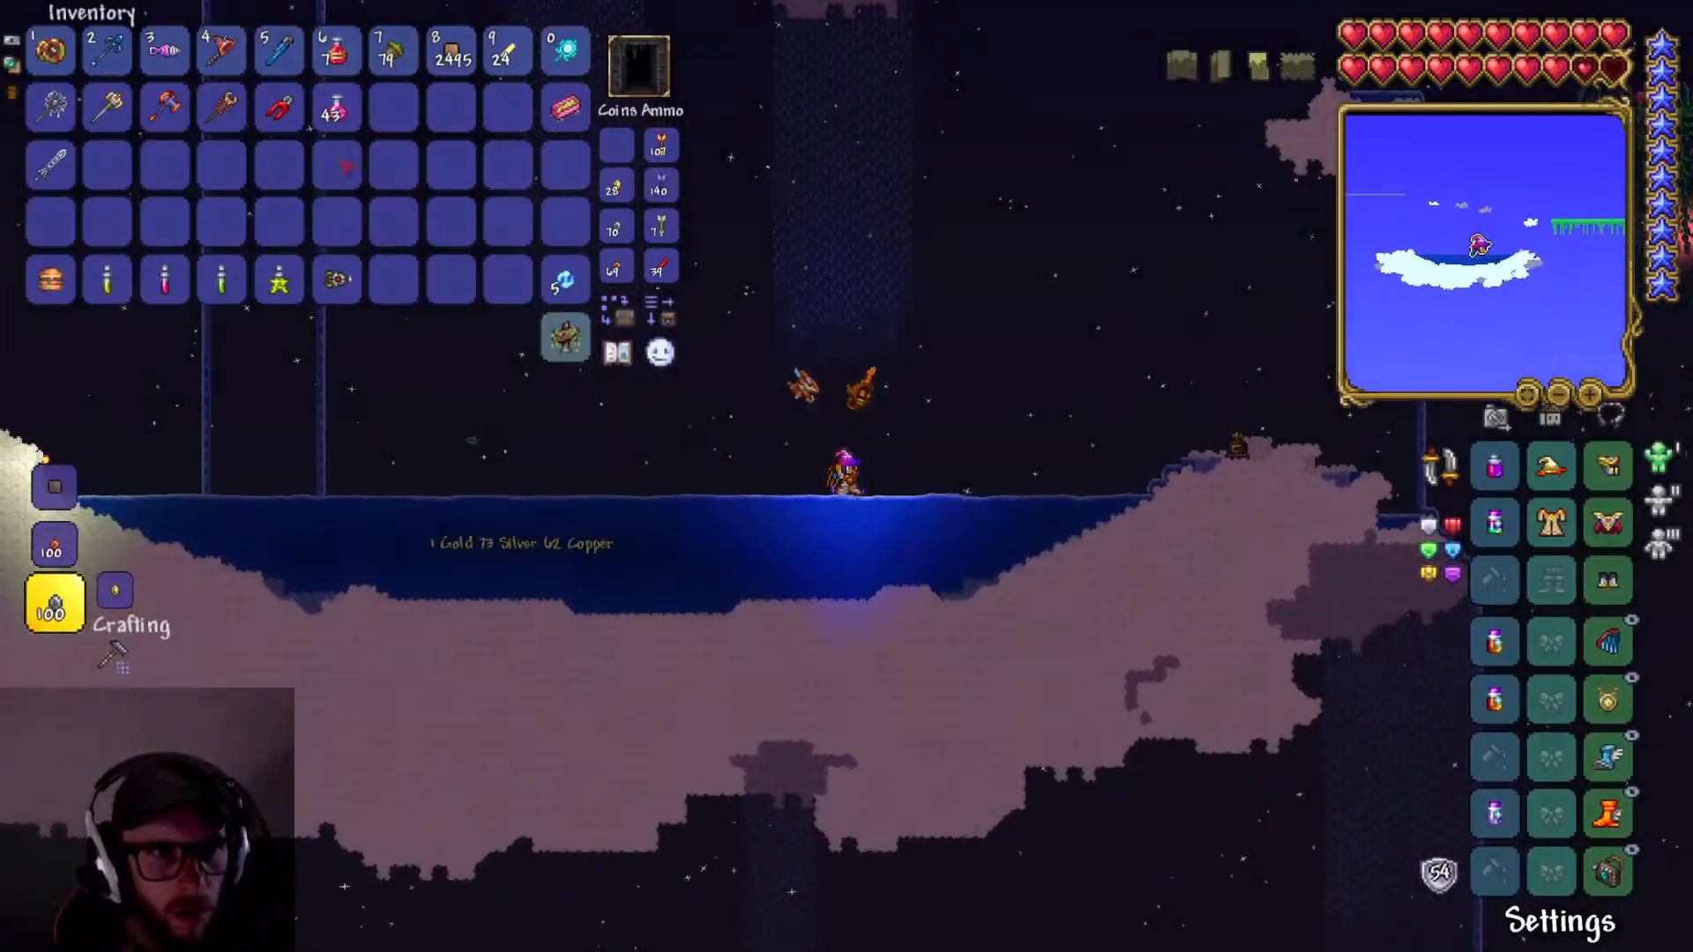
{"action": "key", "text": "d"}
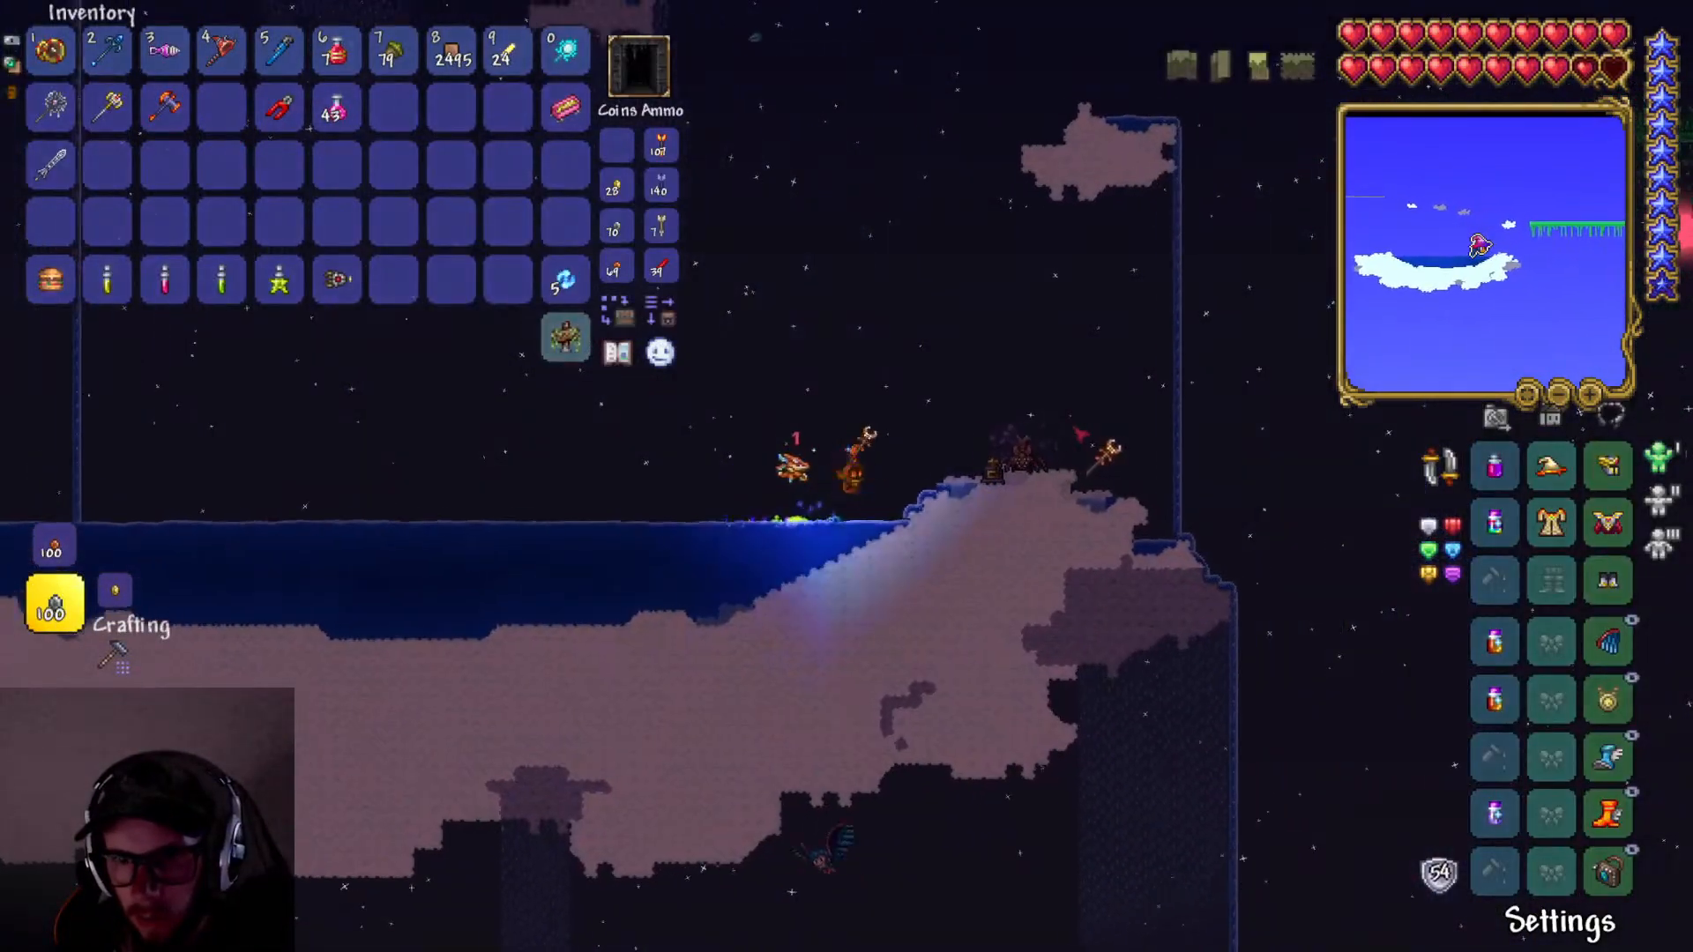
{"action": "key", "text": "space"}
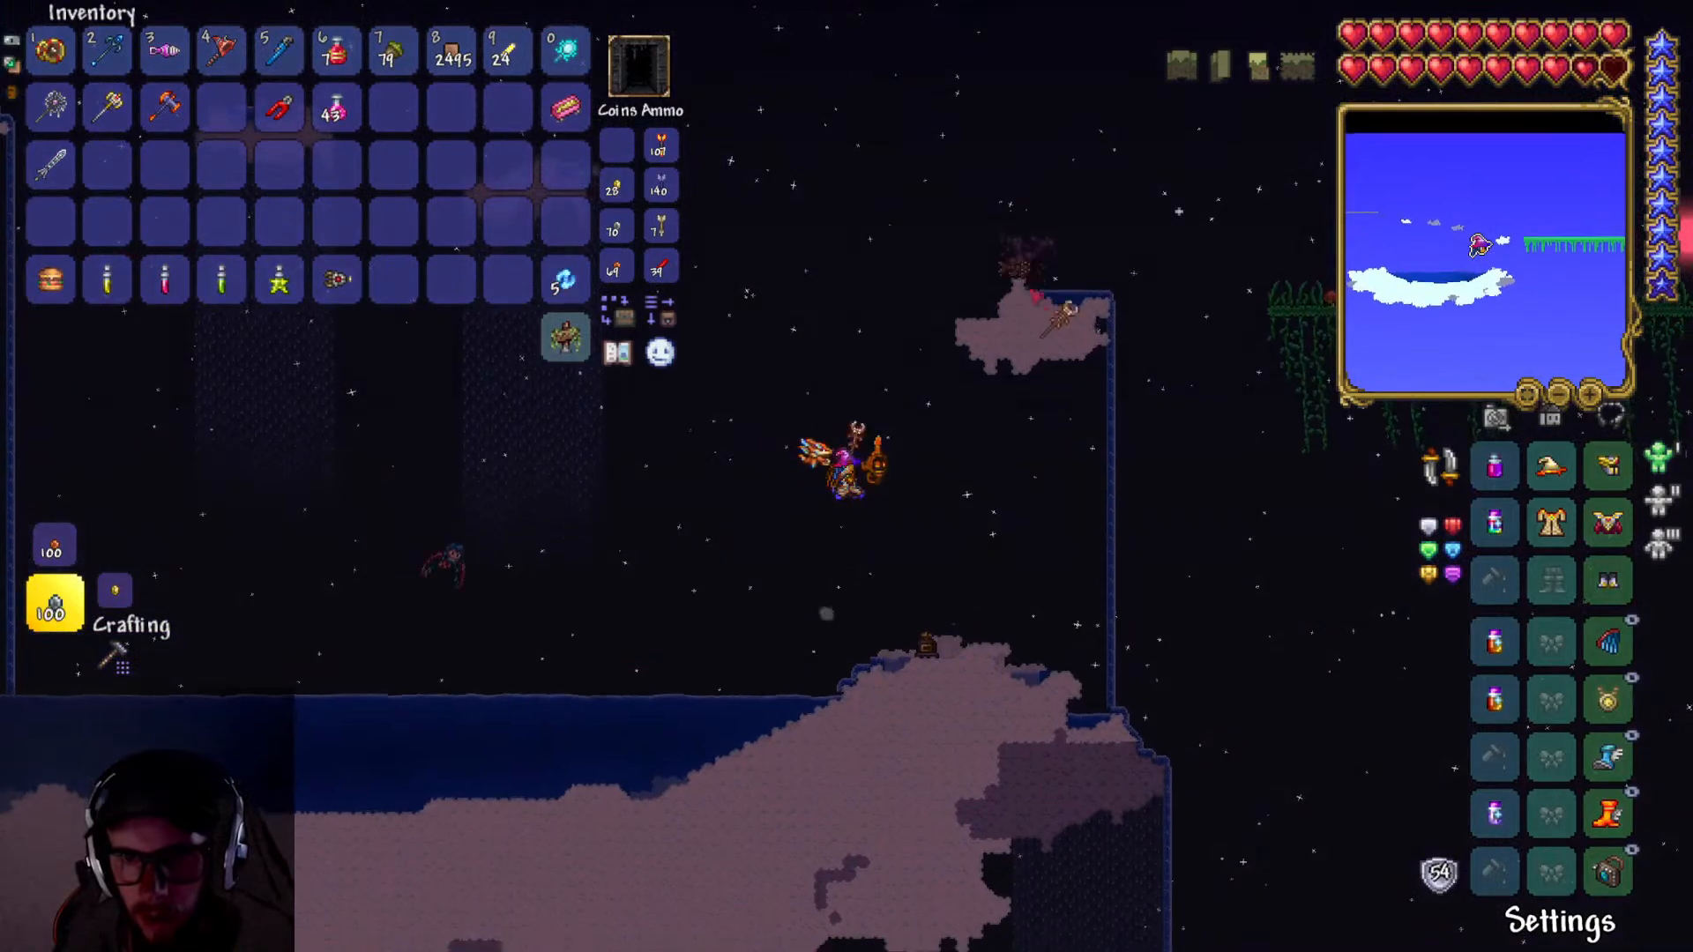
{"action": "key", "text": "a"}
{"action": "key", "text": "Escape"}
{"action": "key", "text": "Escape"}
{"action": "key", "text": "a"}
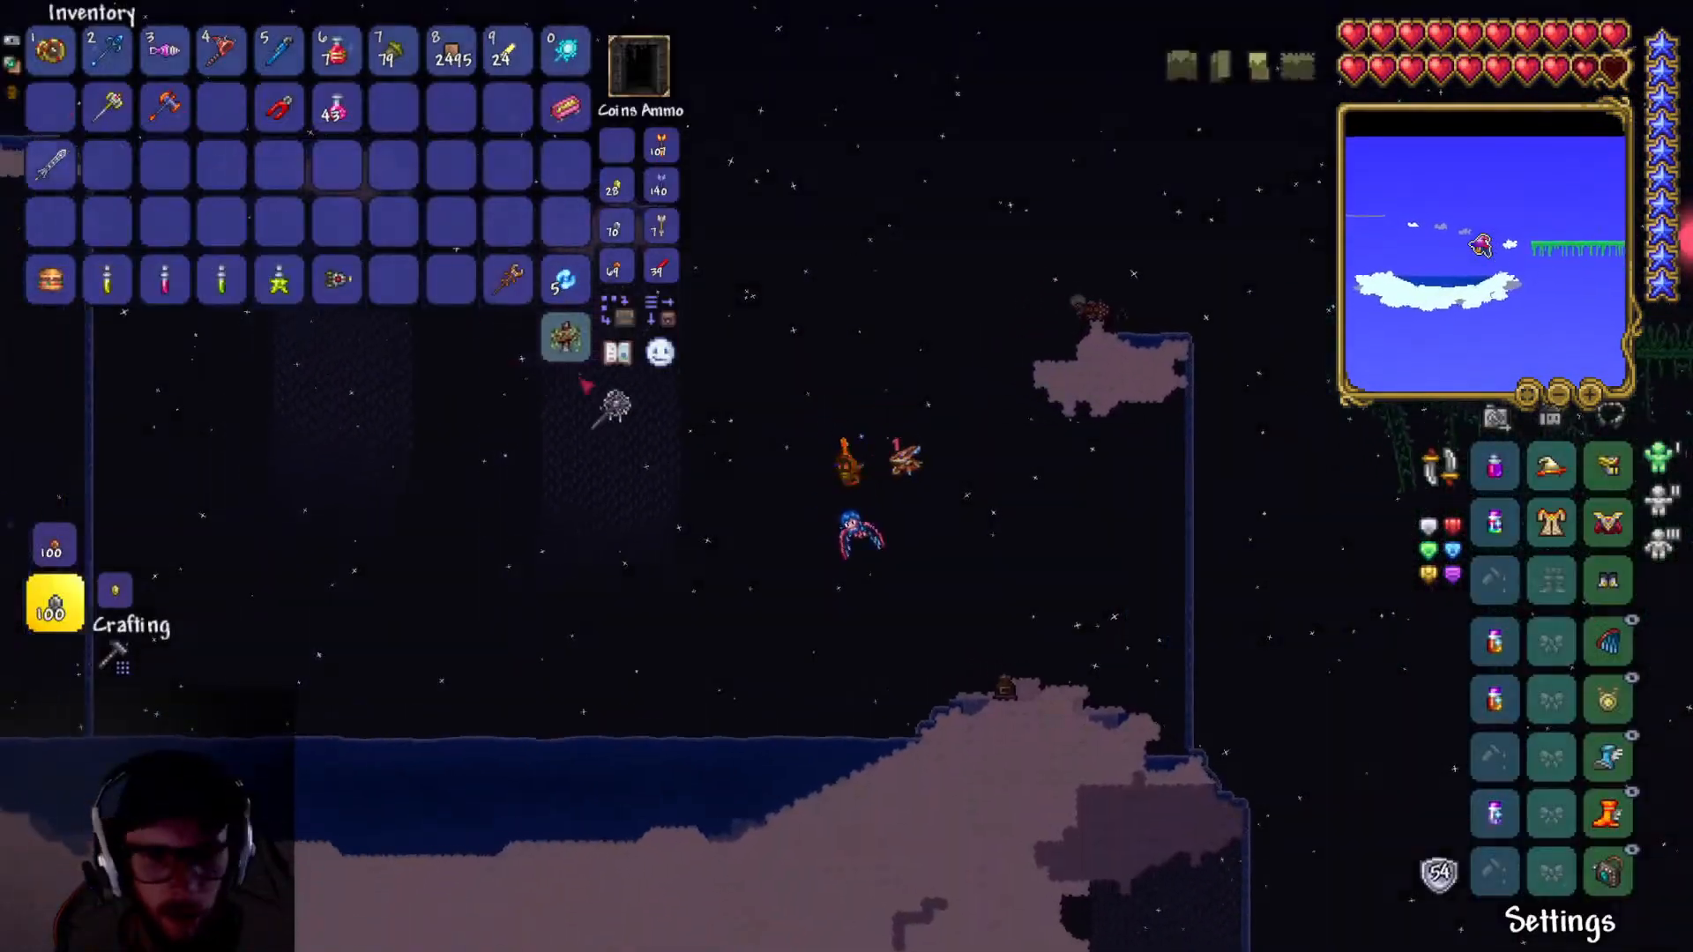
- Cross the lake westward with the spiked flail in hand and return the wrench-shaped item to its second-row inventory slot
{"action": "key", "text": "a"}
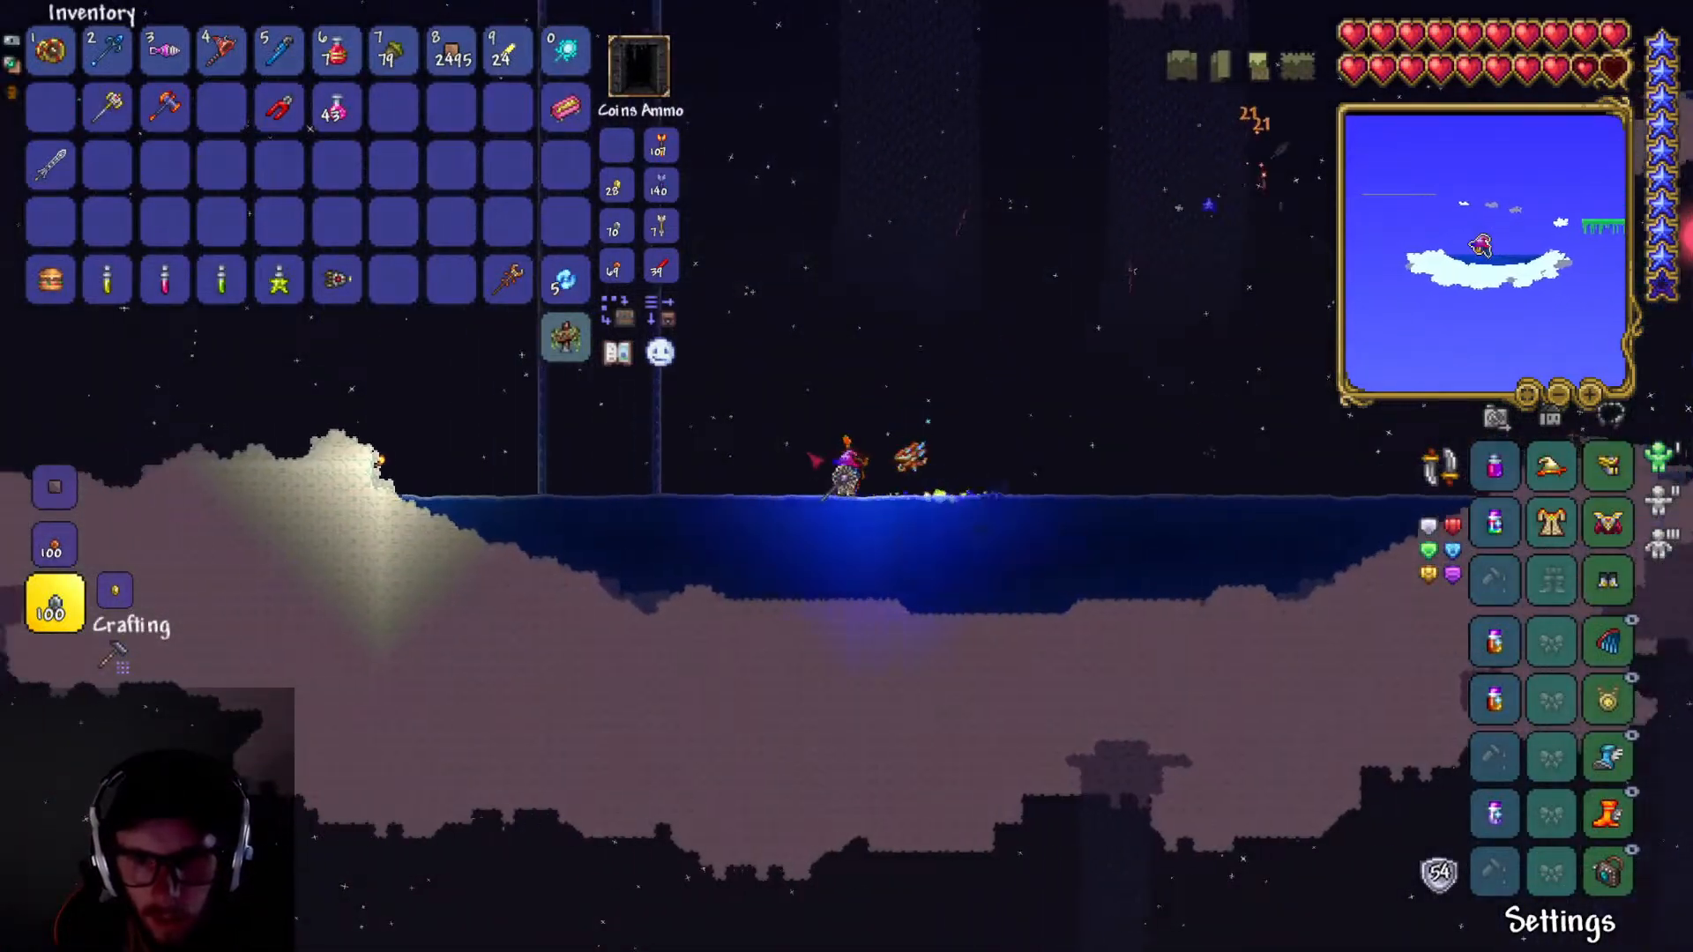
{"action": "key", "text": "a"}
{"action": "key", "text": "Escape"}
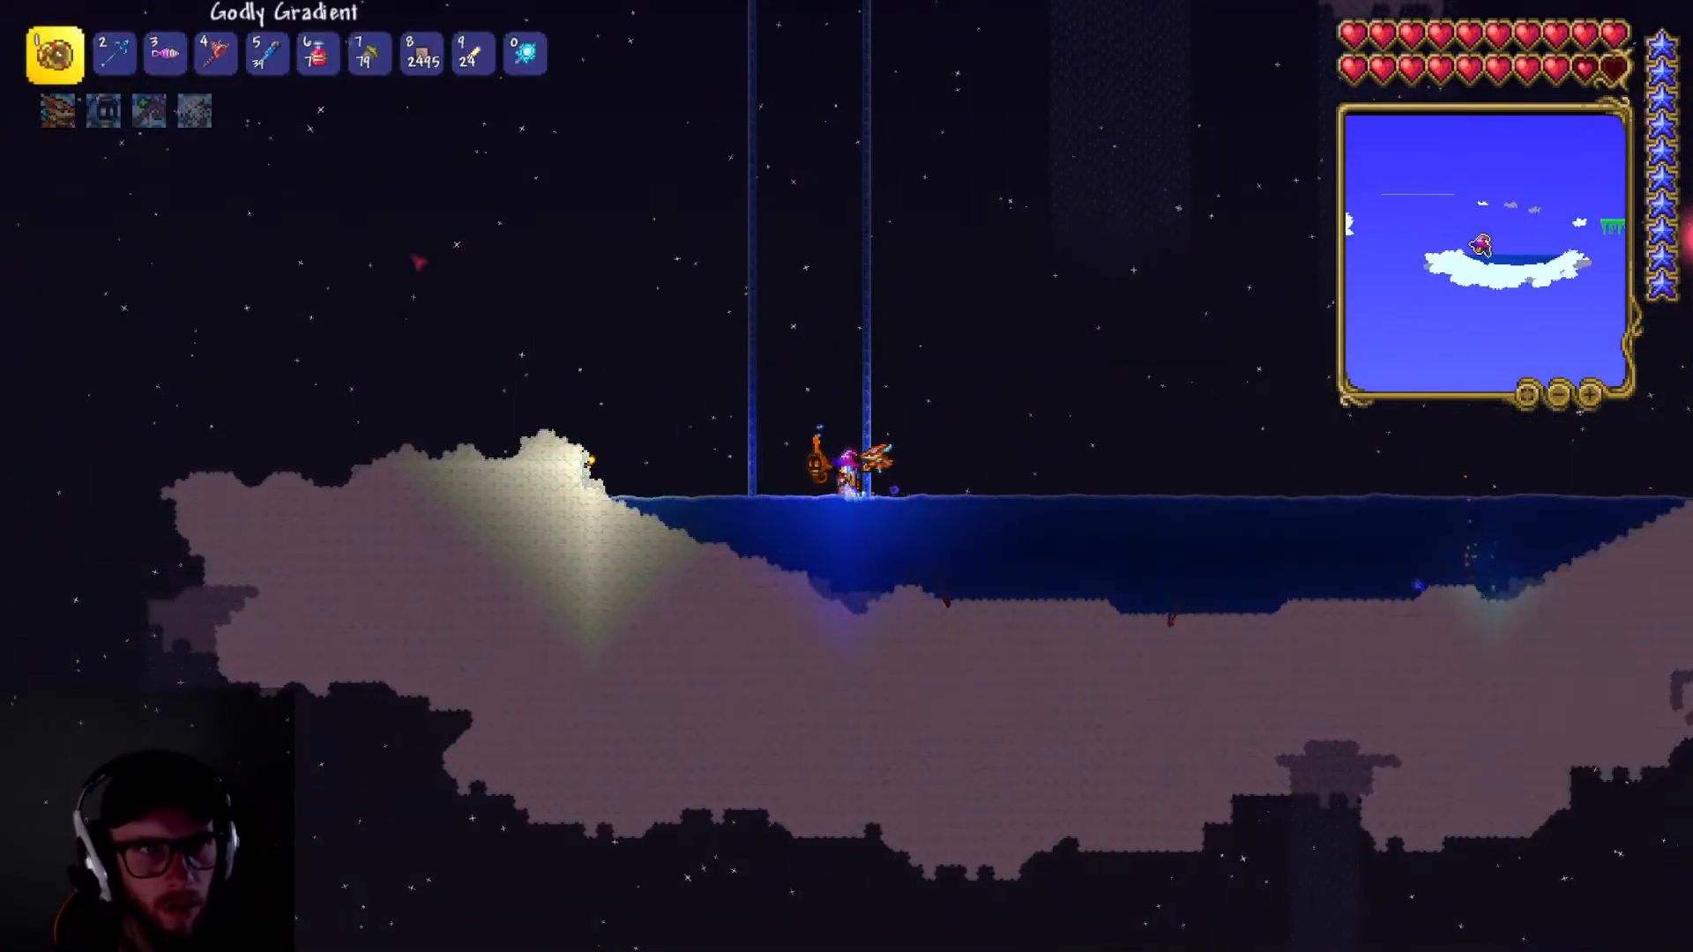
{"action": "key", "text": "Escape"}
{"action": "left_click", "coordinate": [507, 281]}
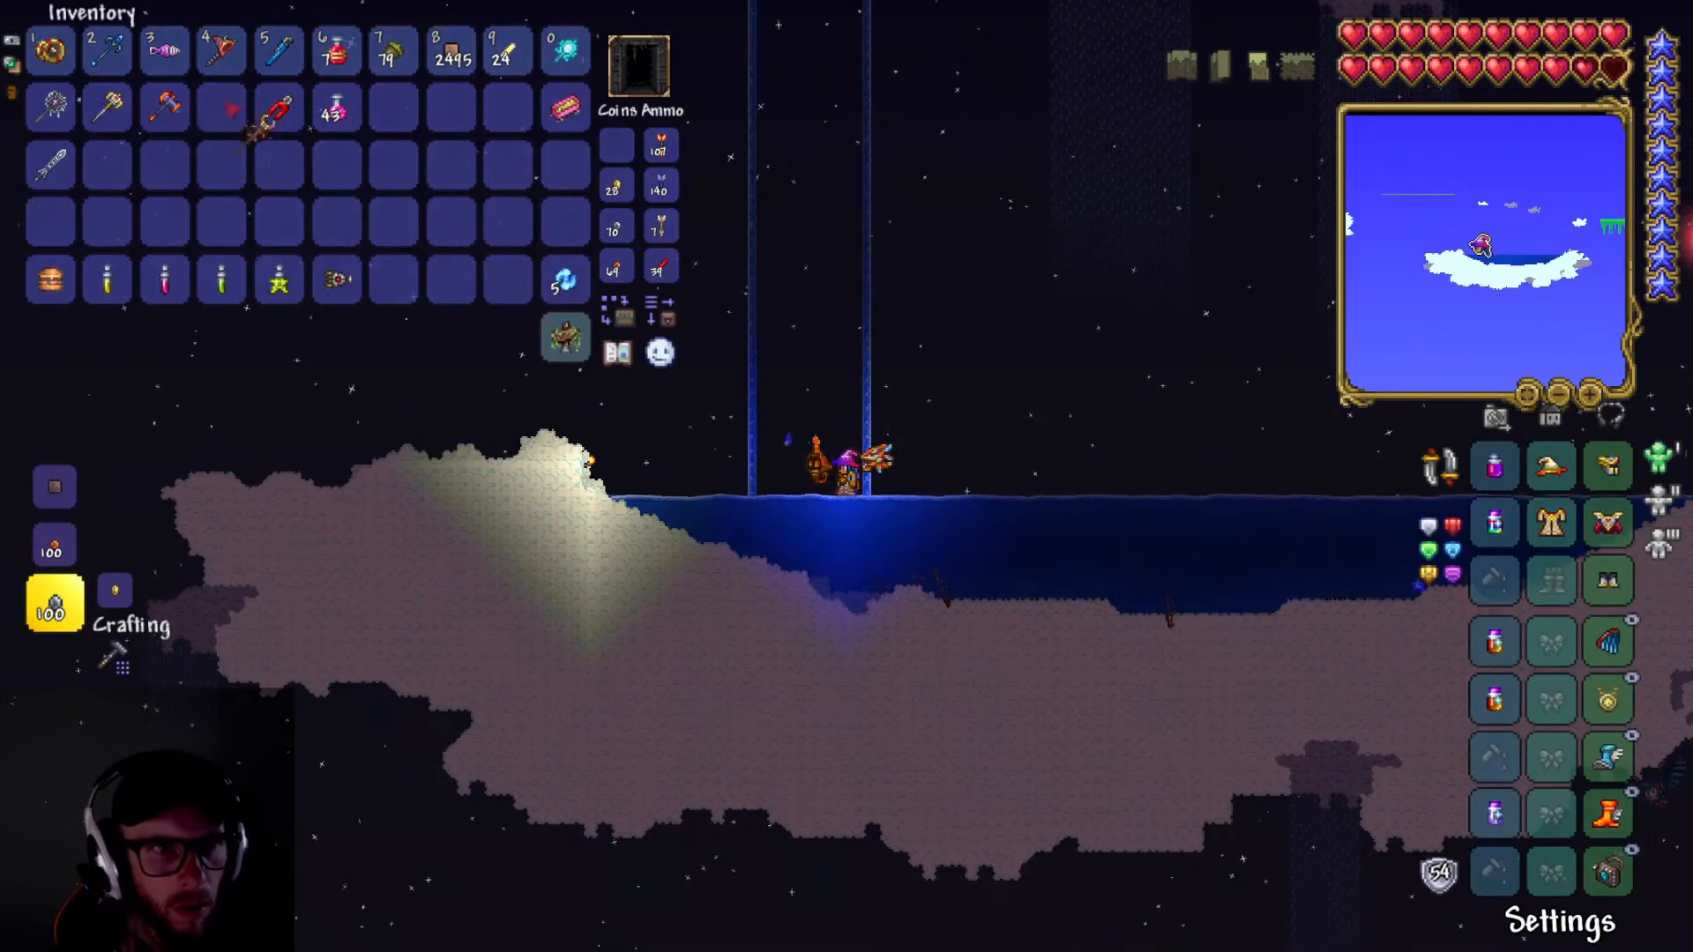
- Move east along the lake, check the Mechanical Worm in the inventory, and consume the food and buff potions
{"action": "key", "text": "Escape"}
{"action": "key", "text": "d"}
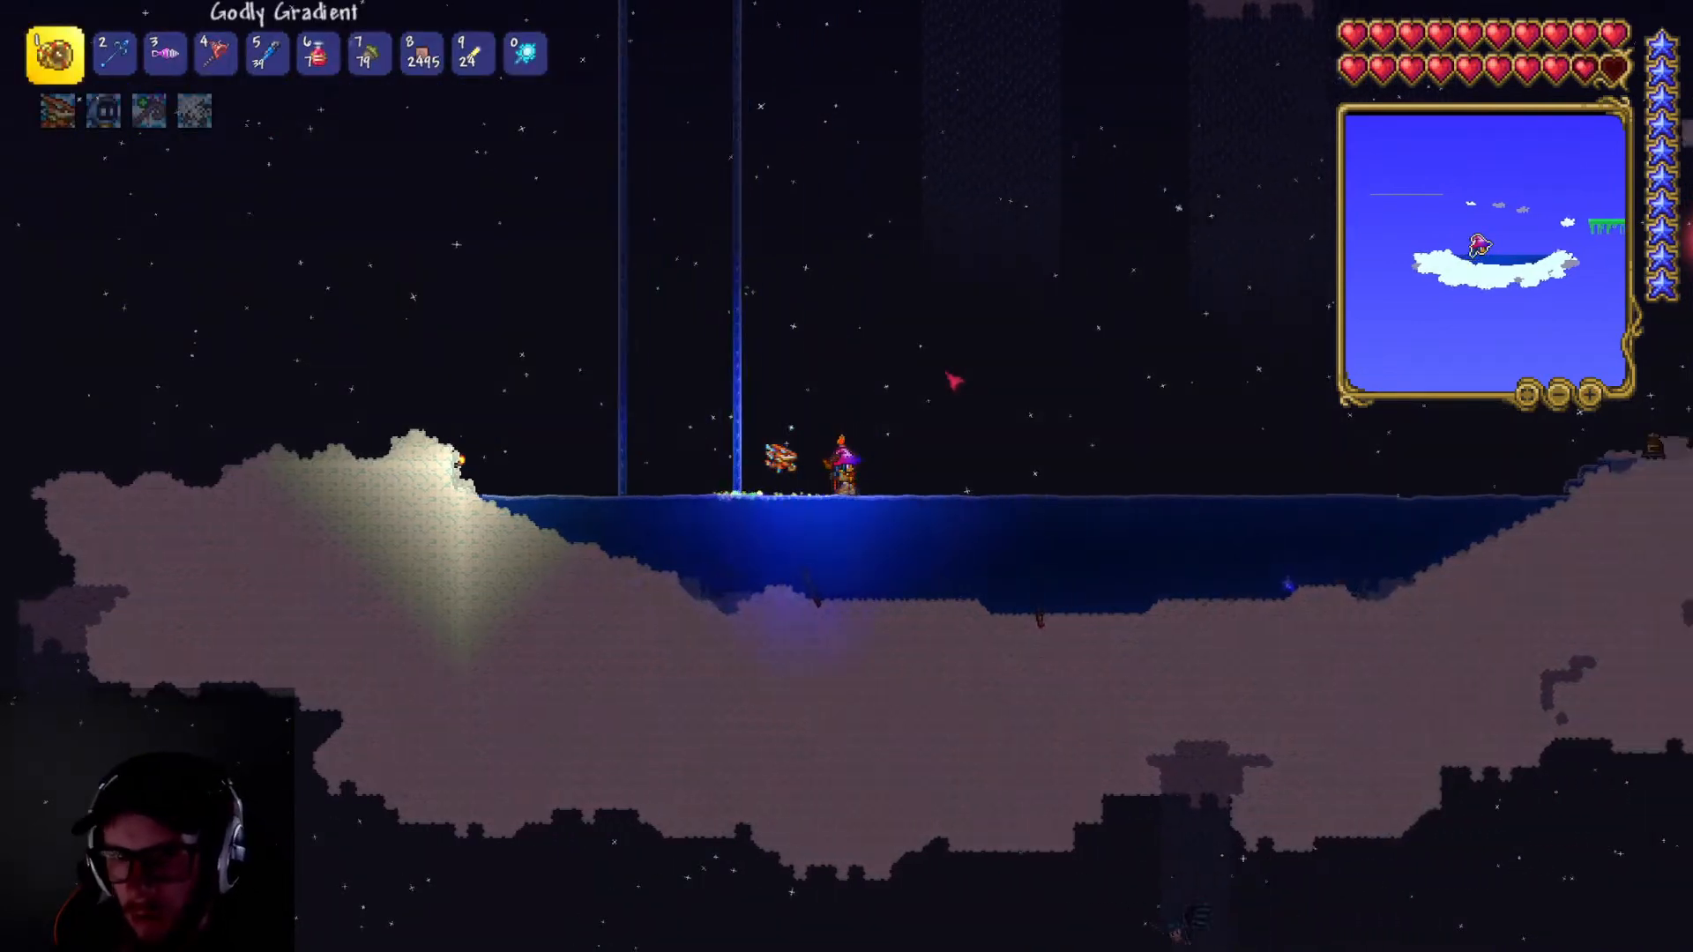
{"action": "key", "text": "d"}
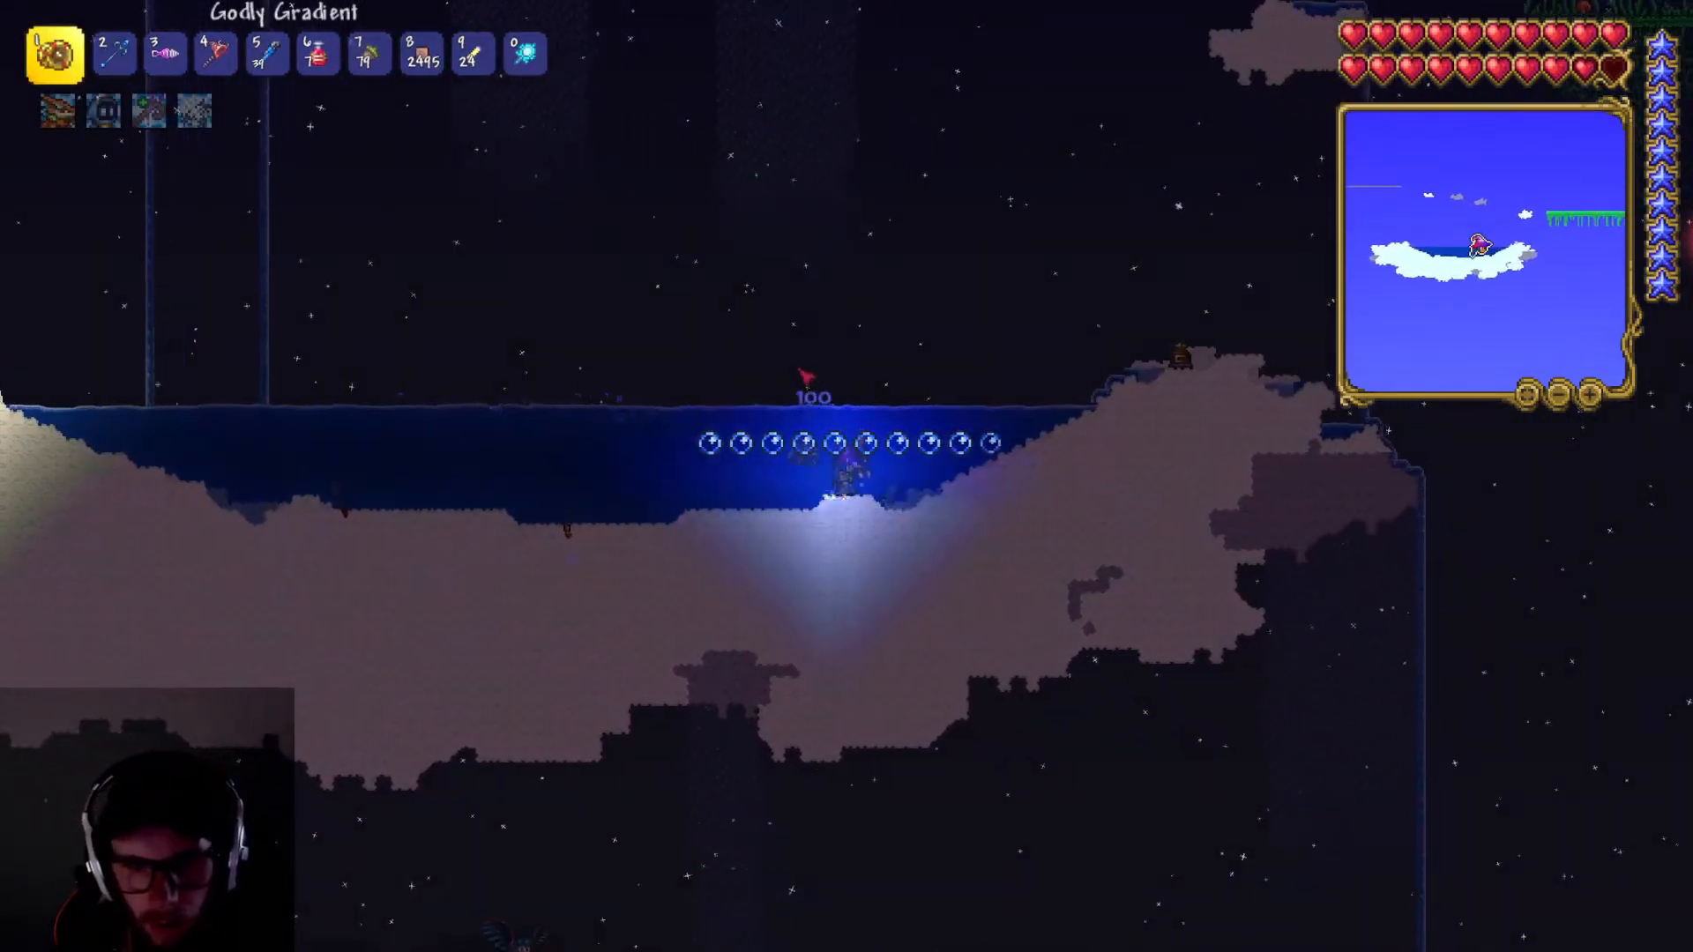
{"action": "key", "text": "Escape"}
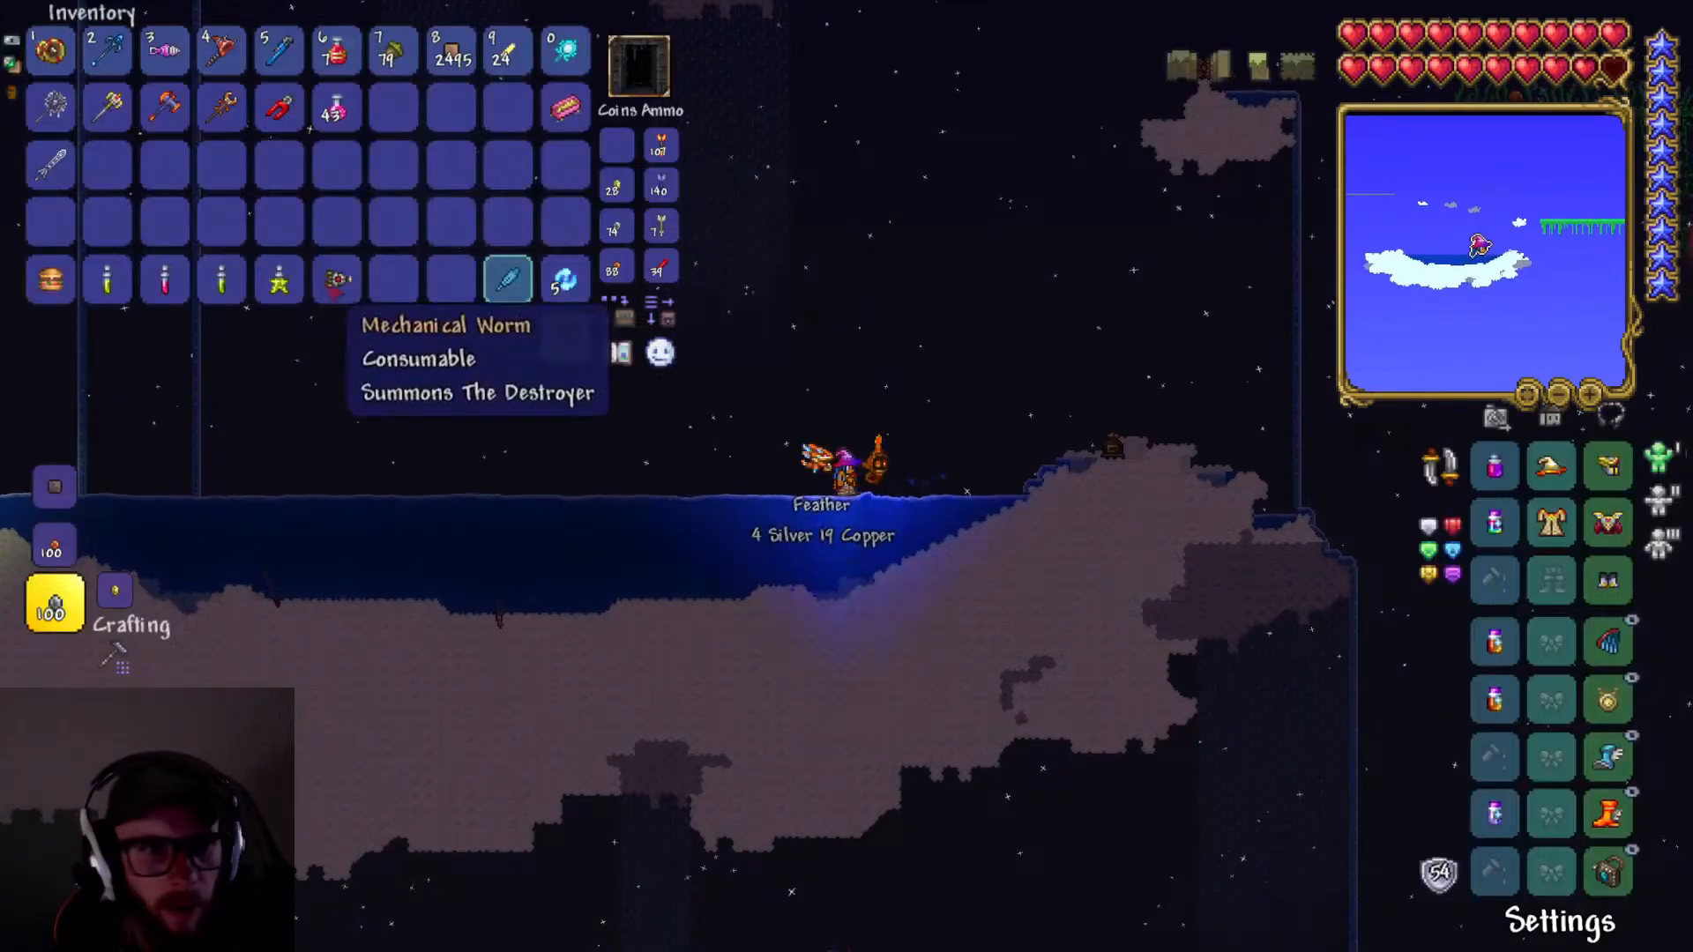
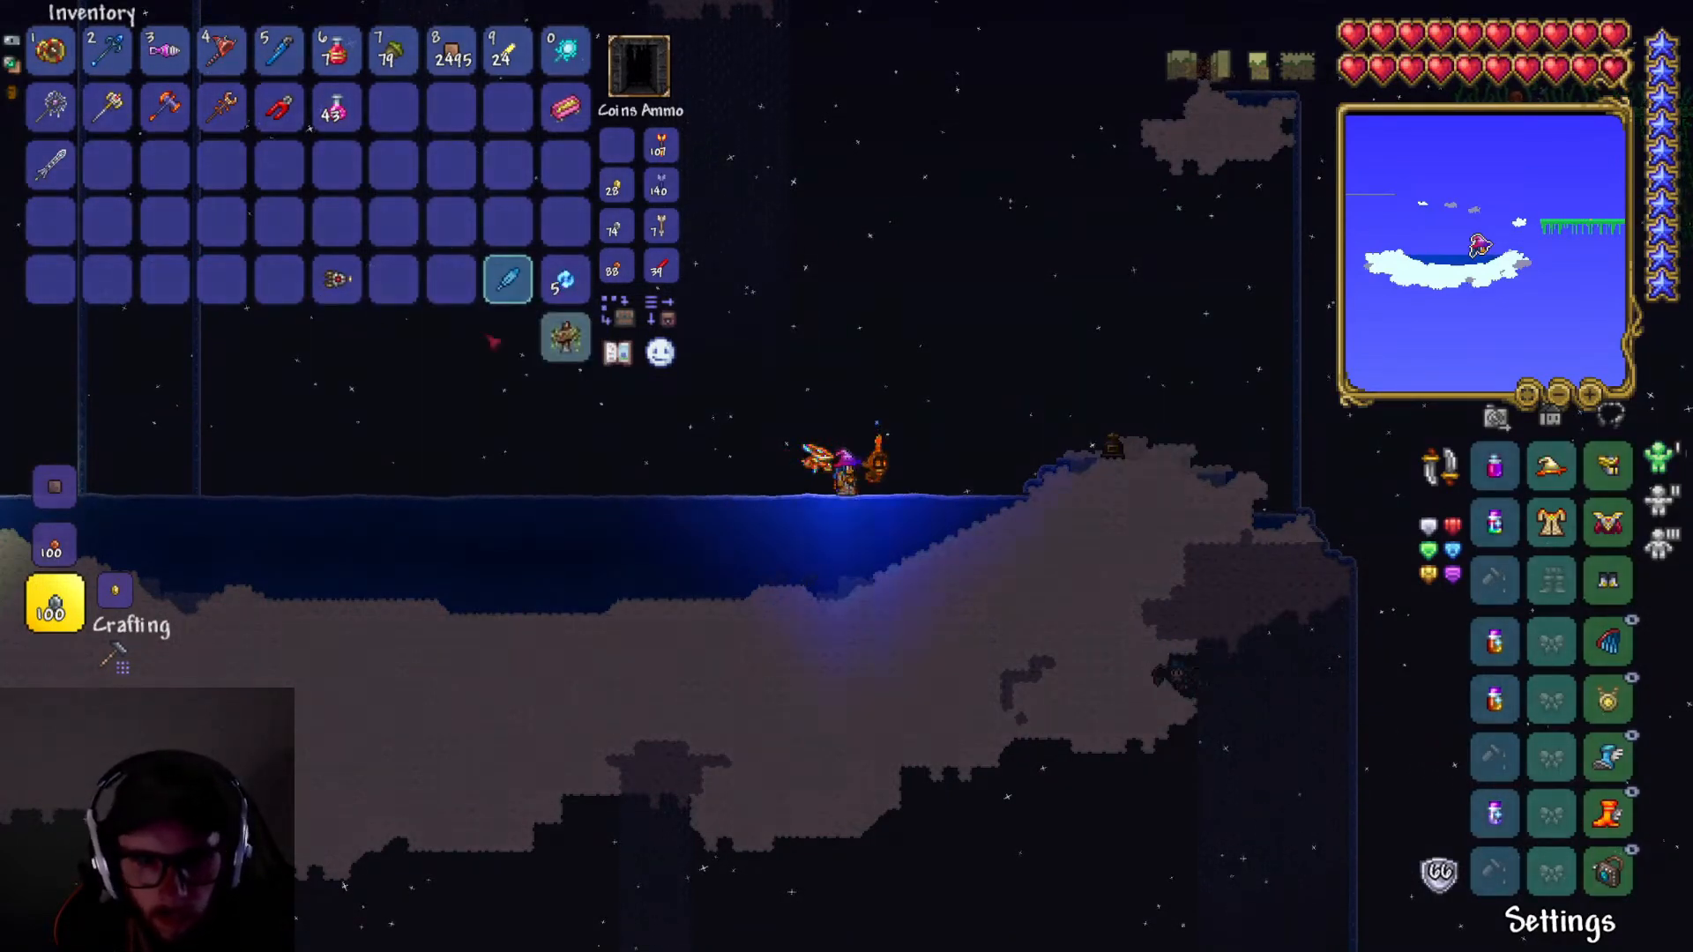
{"action": "key", "text": "Escape"}
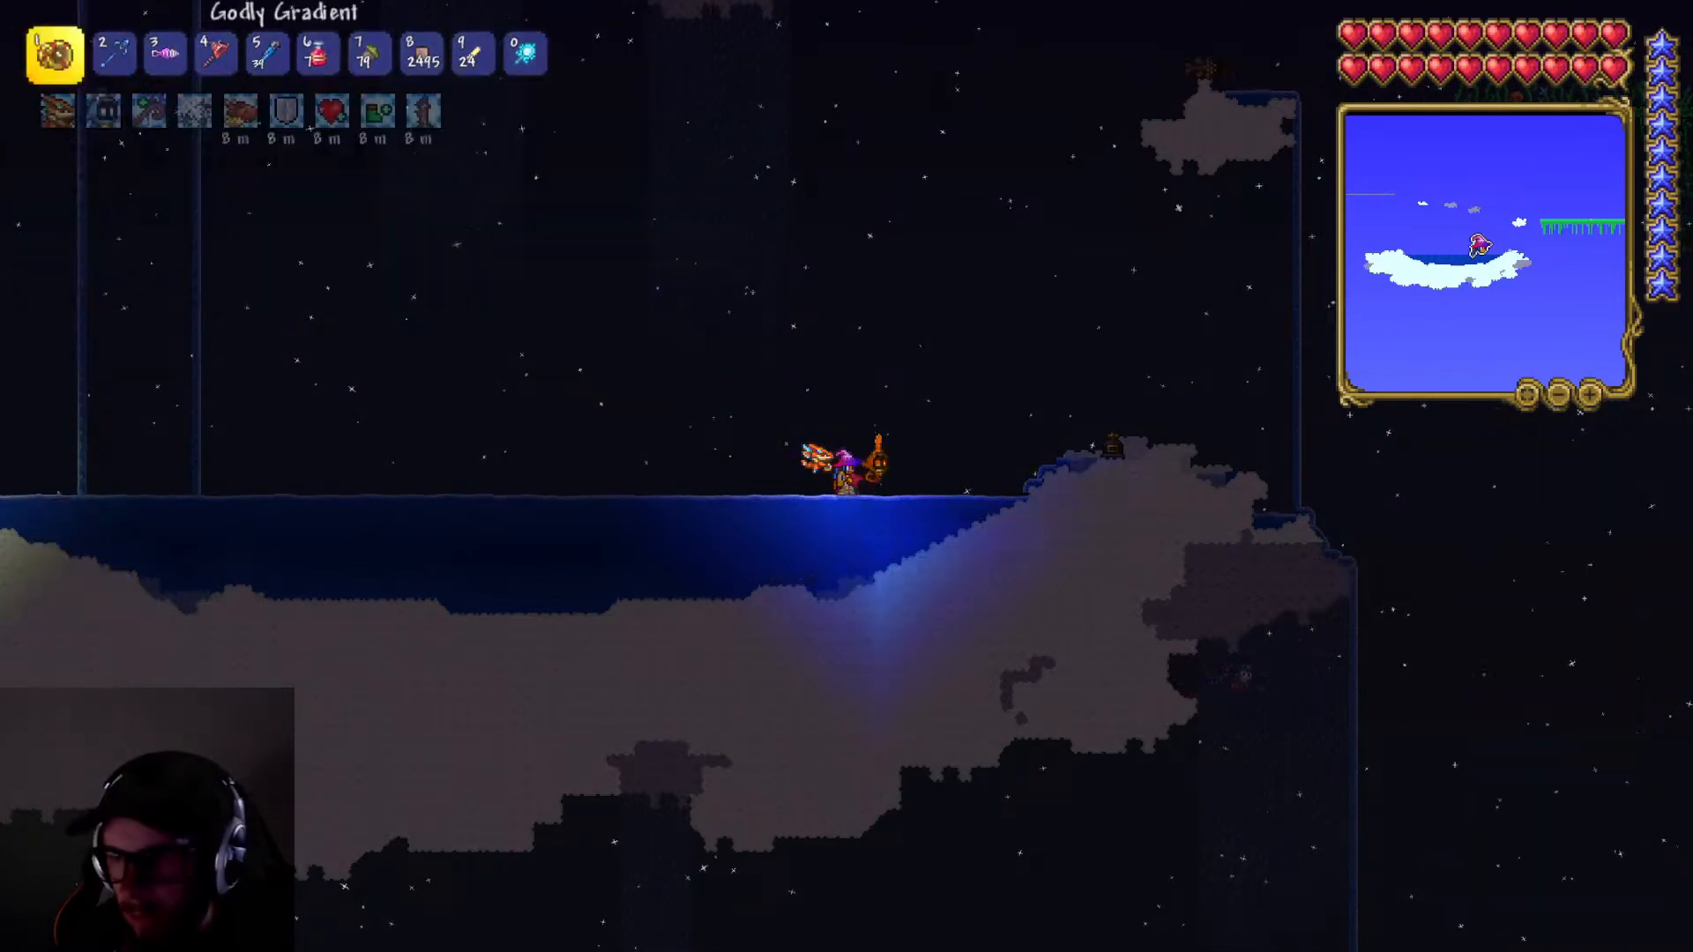
- Fly west across the lake and off the cloud while moving the Mechanical Worm to the fourth inventory row's last slot
{"action": "key", "text": "a"}
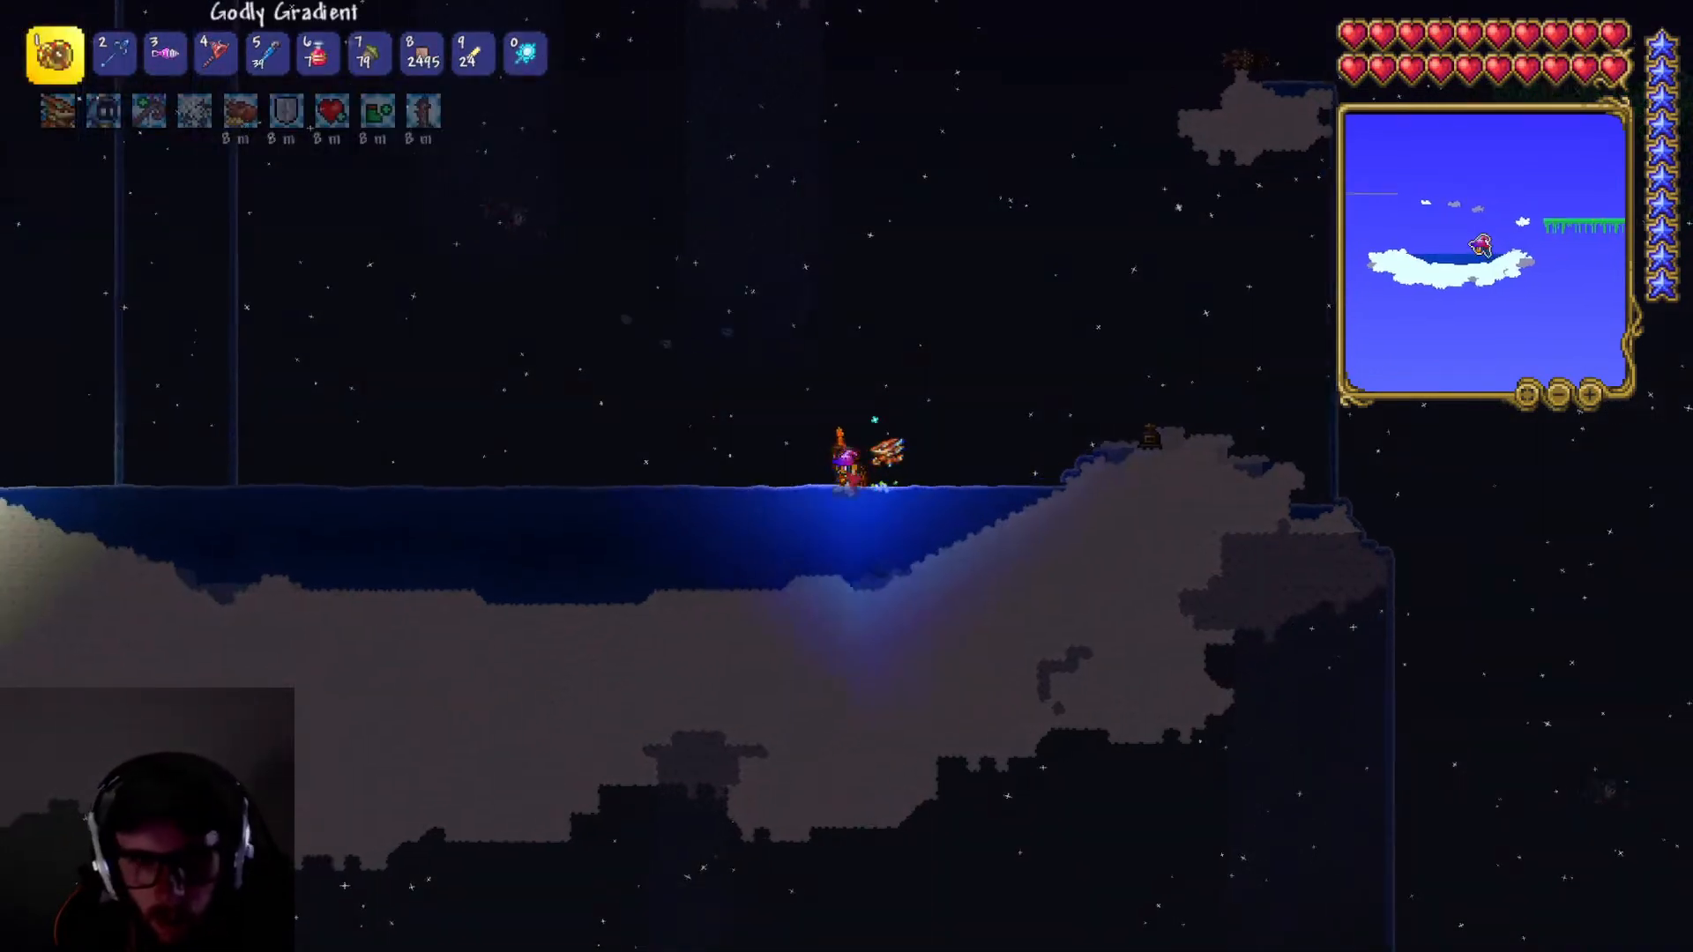
{"action": "key", "text": "s"}
{"action": "key", "text": "space"}
{"action": "key", "text": "a"}
{"action": "key", "text": "Escape"}
{"action": "key", "text": "a"}
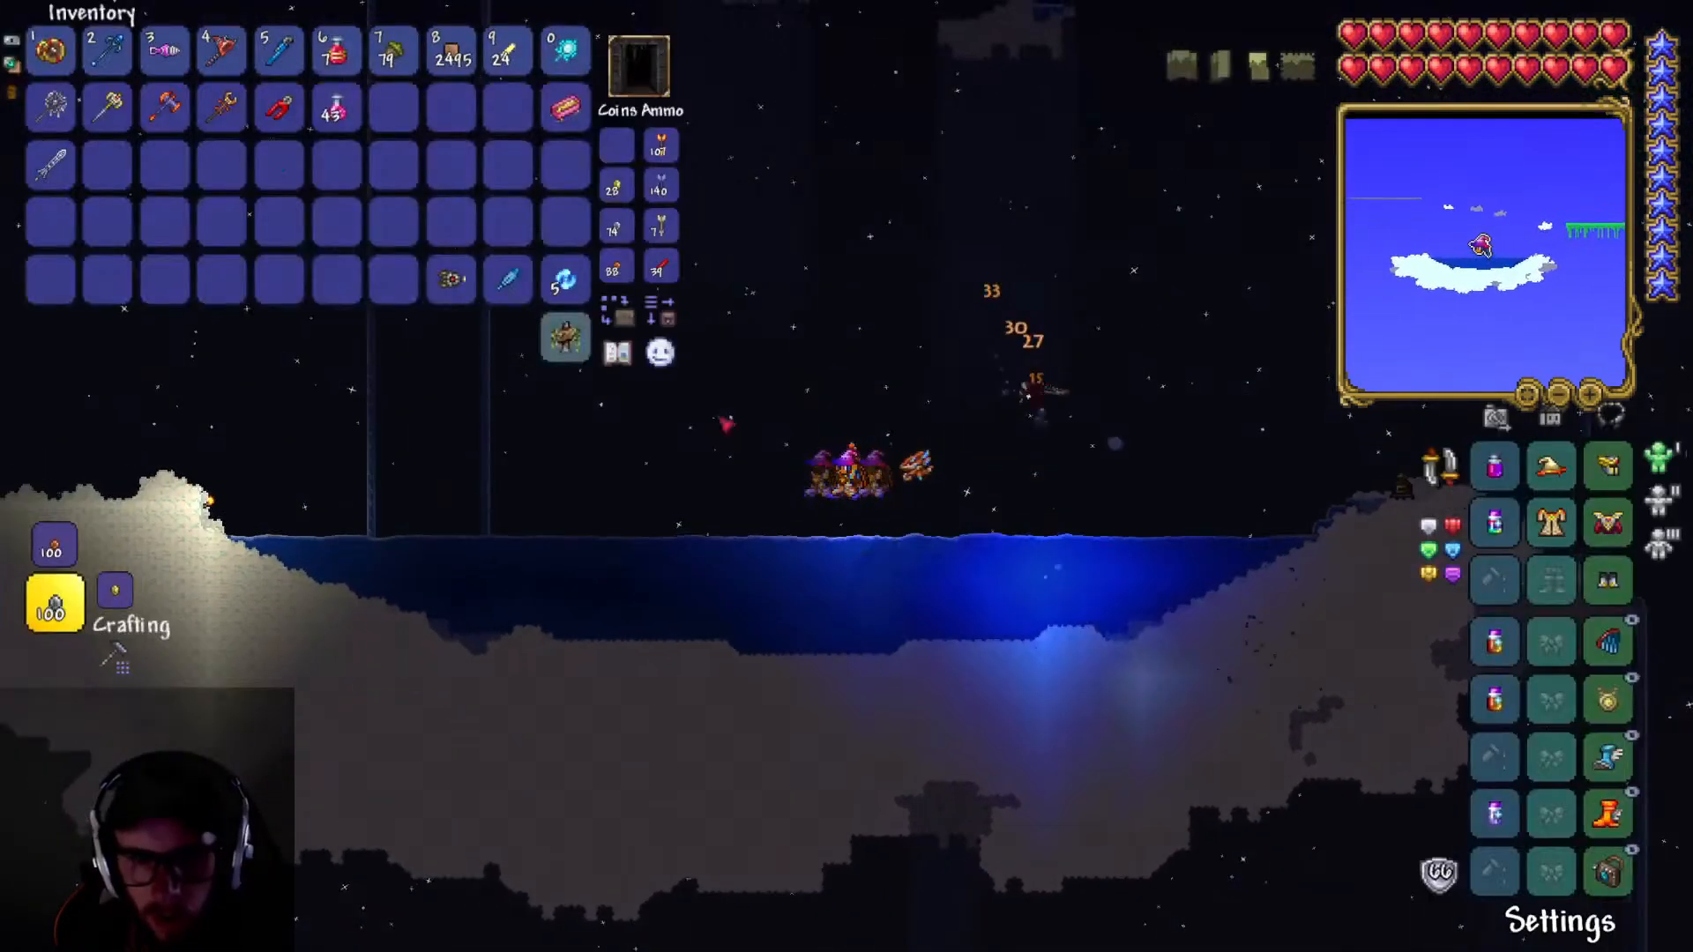
{"action": "key", "text": "a"}
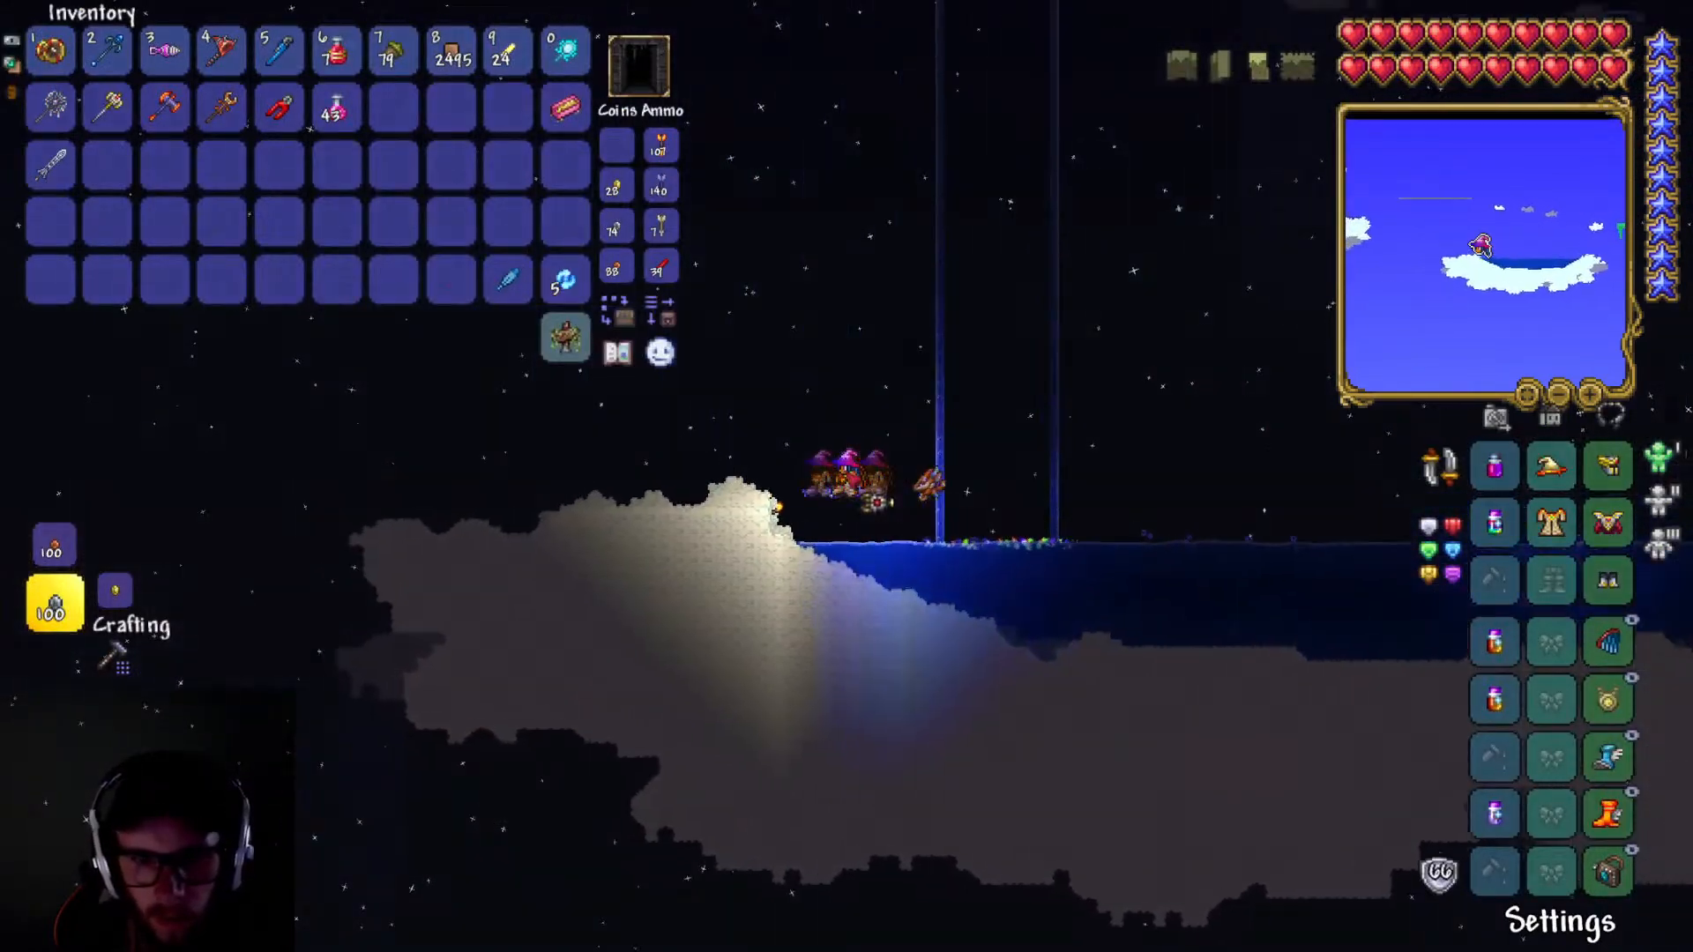
{"action": "key", "text": "a"}
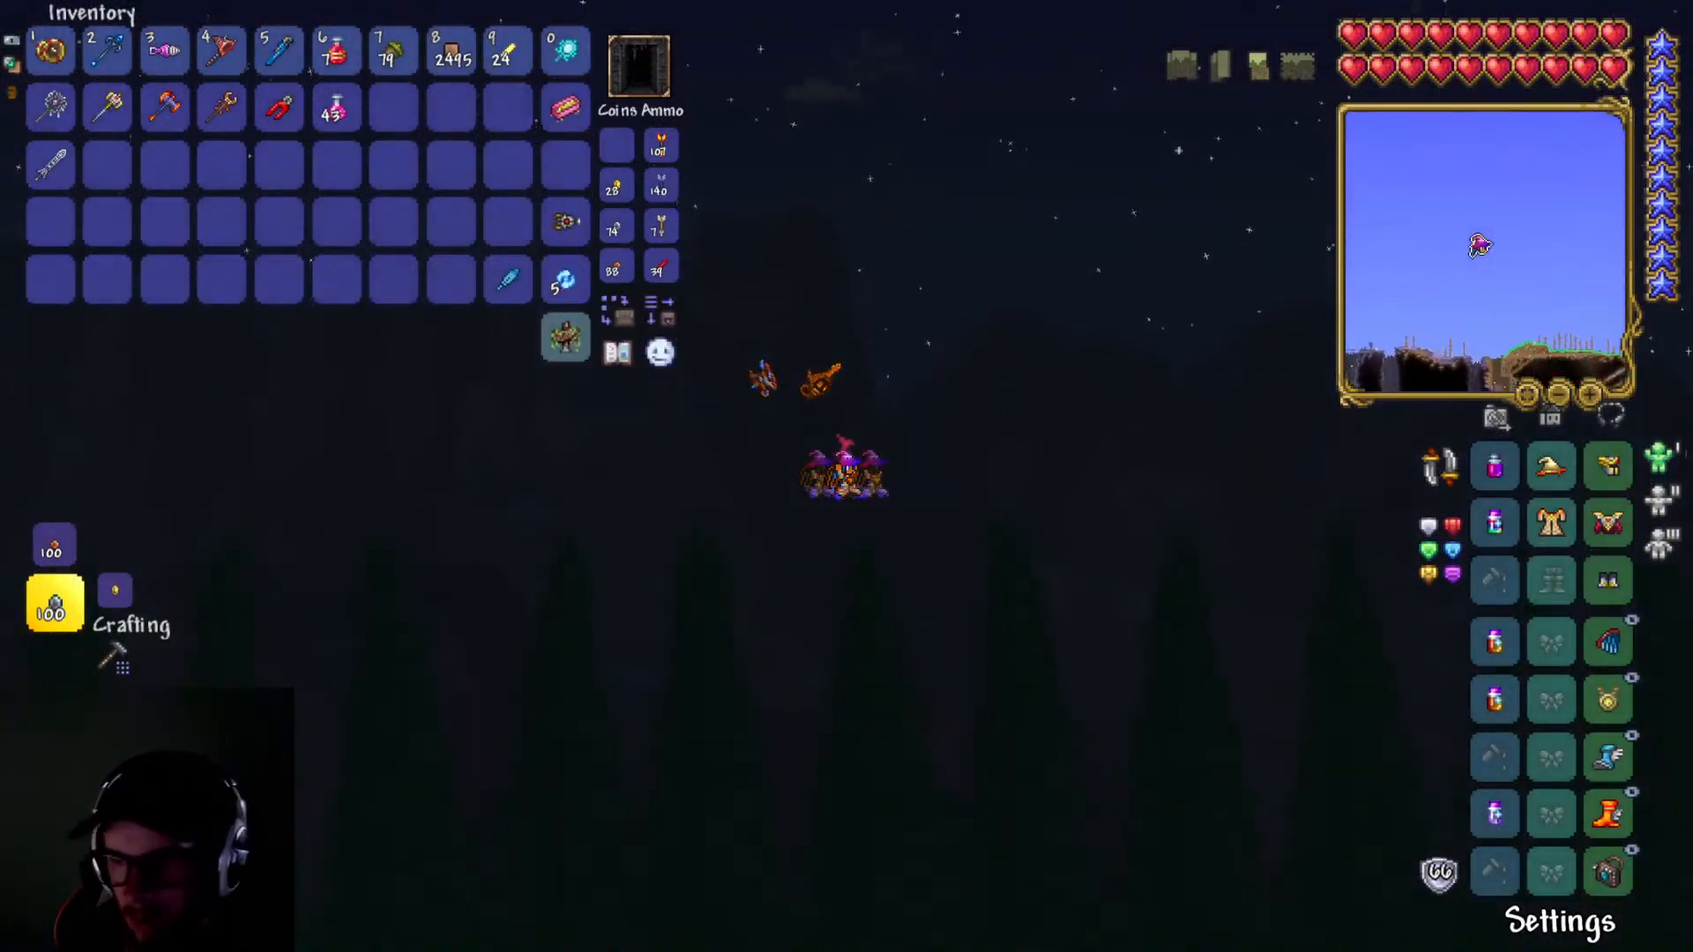
- Teleport to the home base with the Ice Mirror, go down to the tower's ground floor, and return to its green top
{"action": "key", "text": "Escape"}
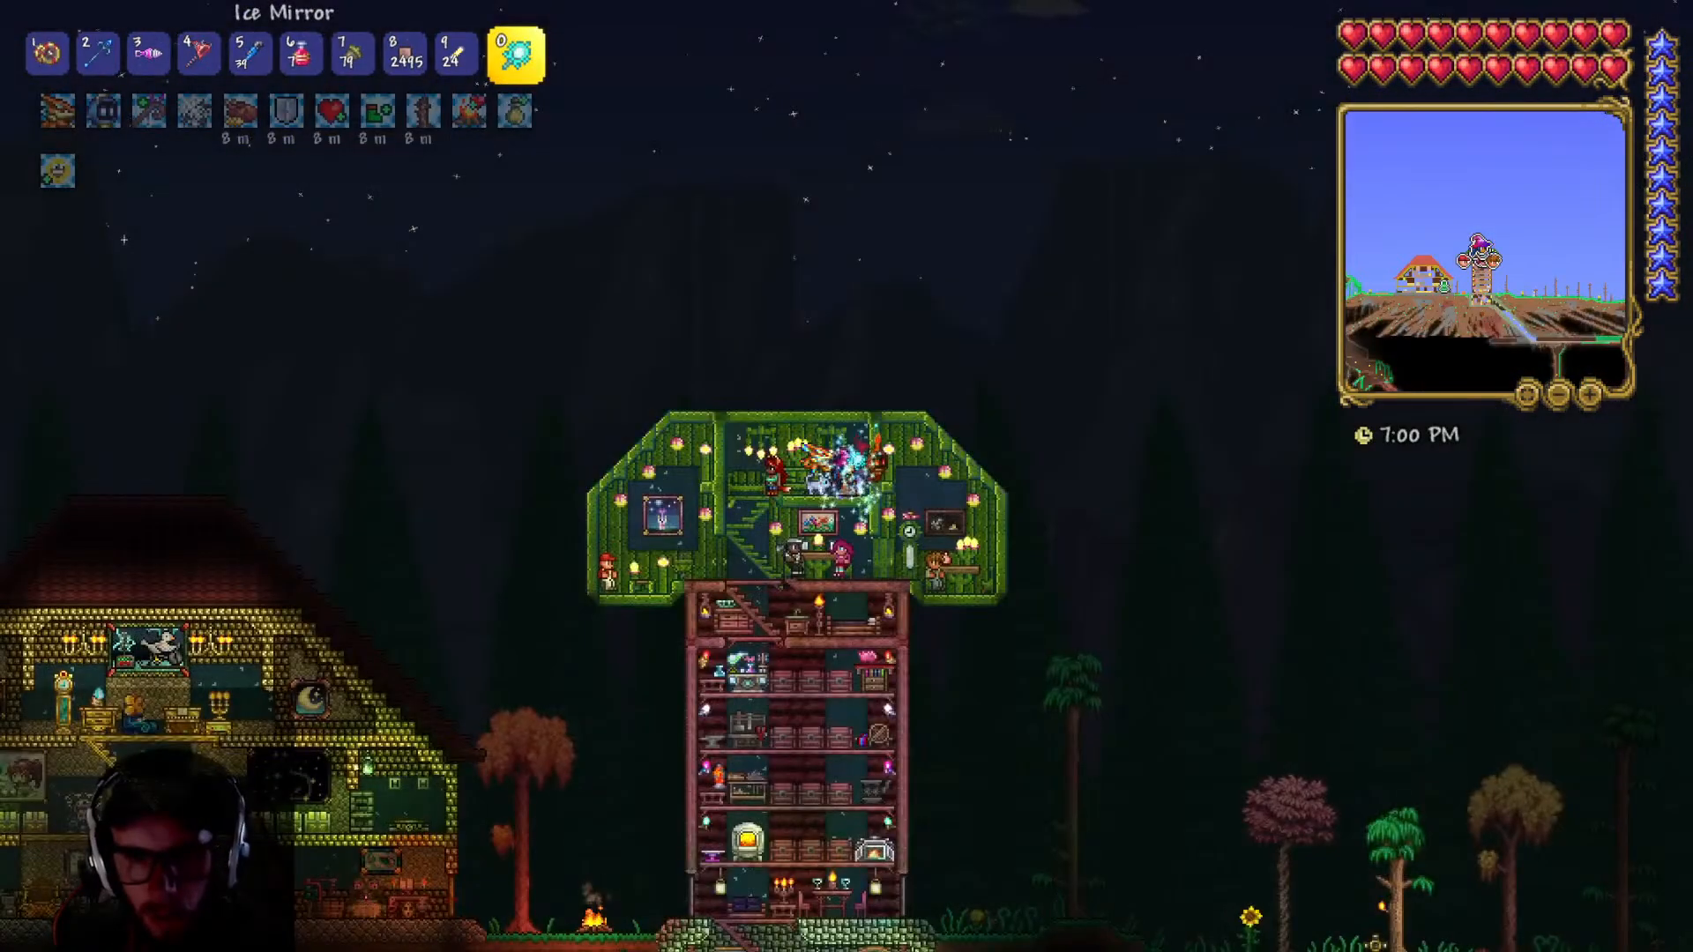
{"action": "key", "text": "s"}
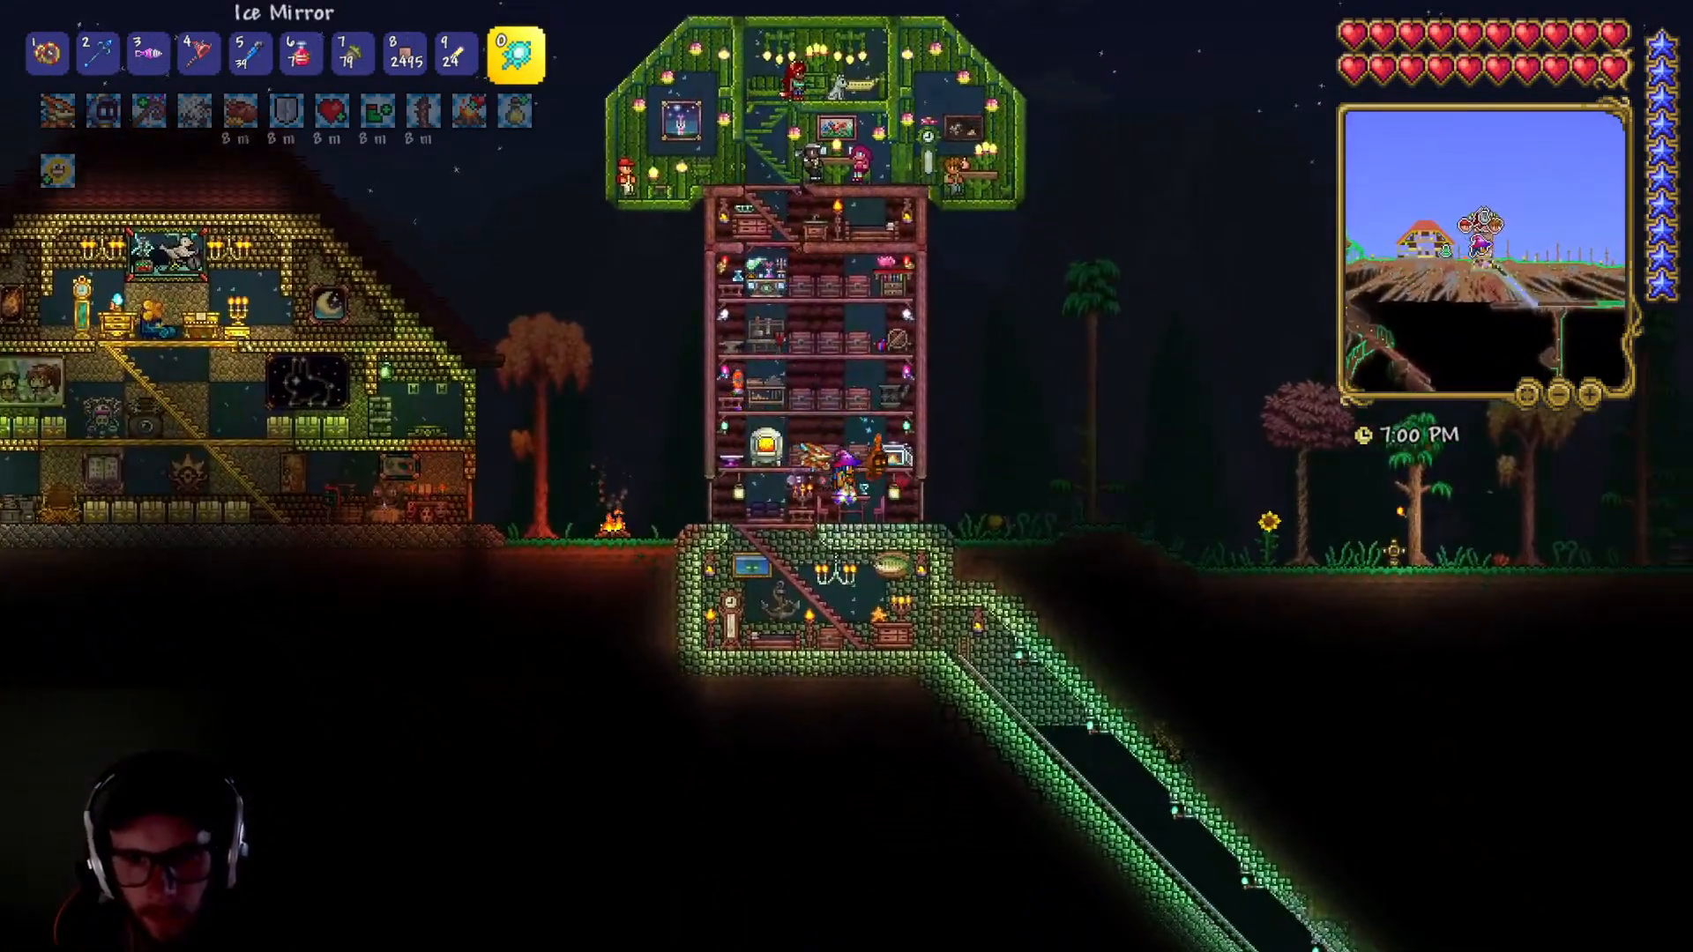
{"action": "key", "text": "space"}
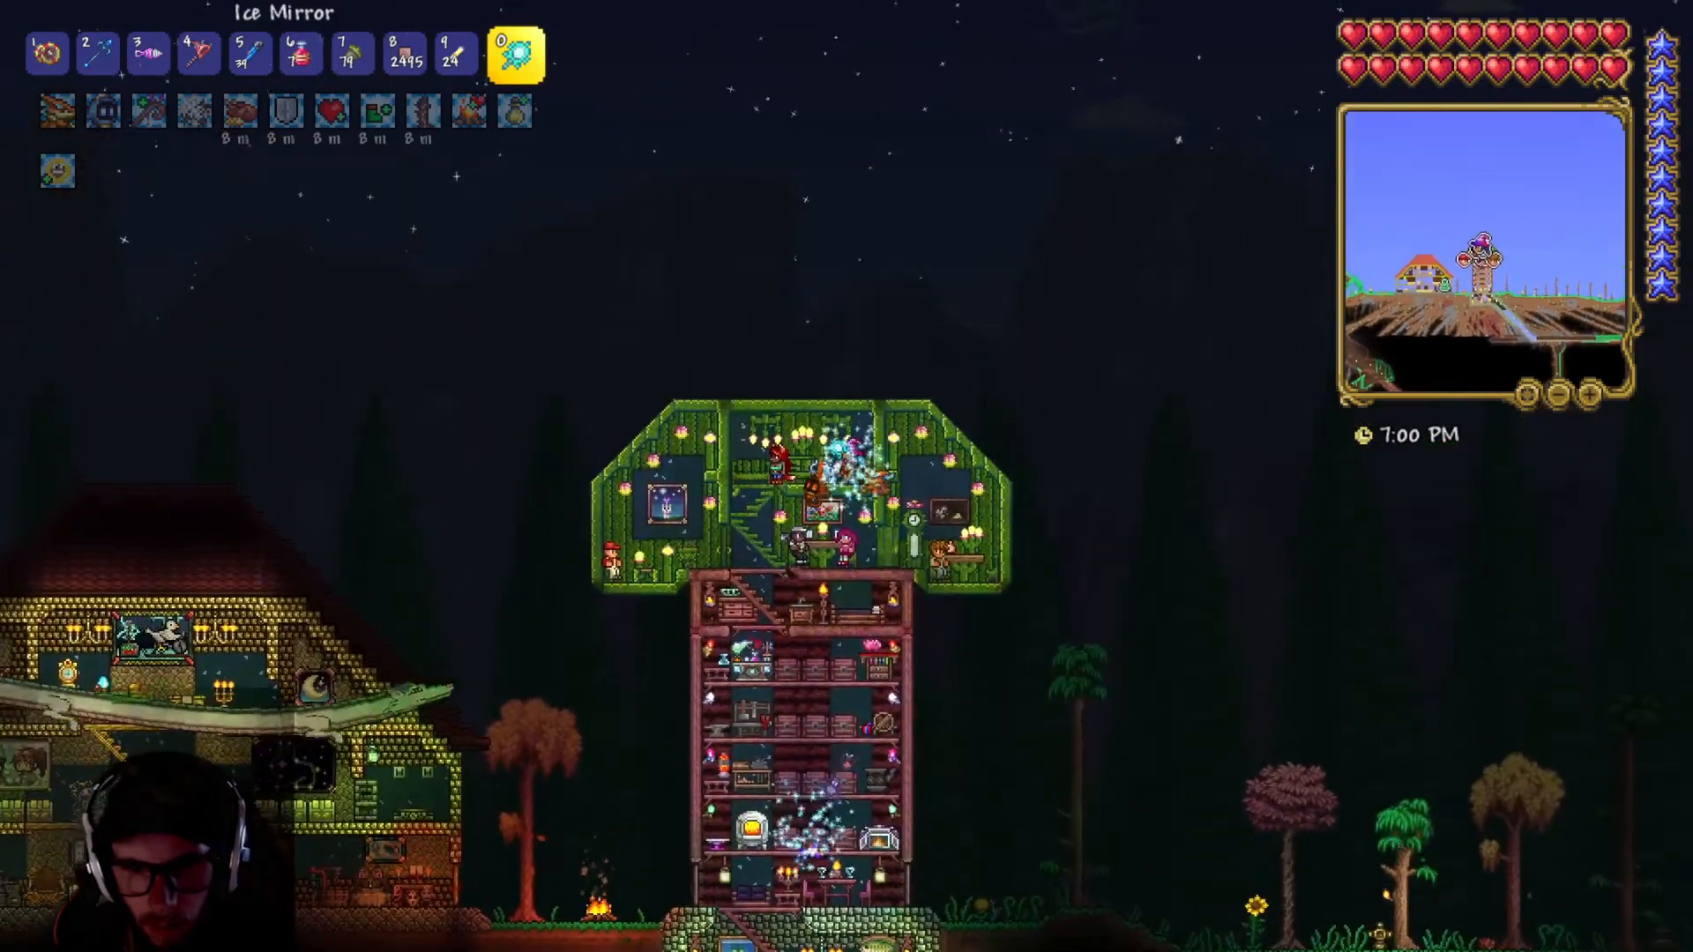
- Equip the Godly Gradient and attack the Wyvern at the tower while descending through its floors
{"action": "key", "text": "1"}
{"action": "left_click", "coordinate": [839, 432]}
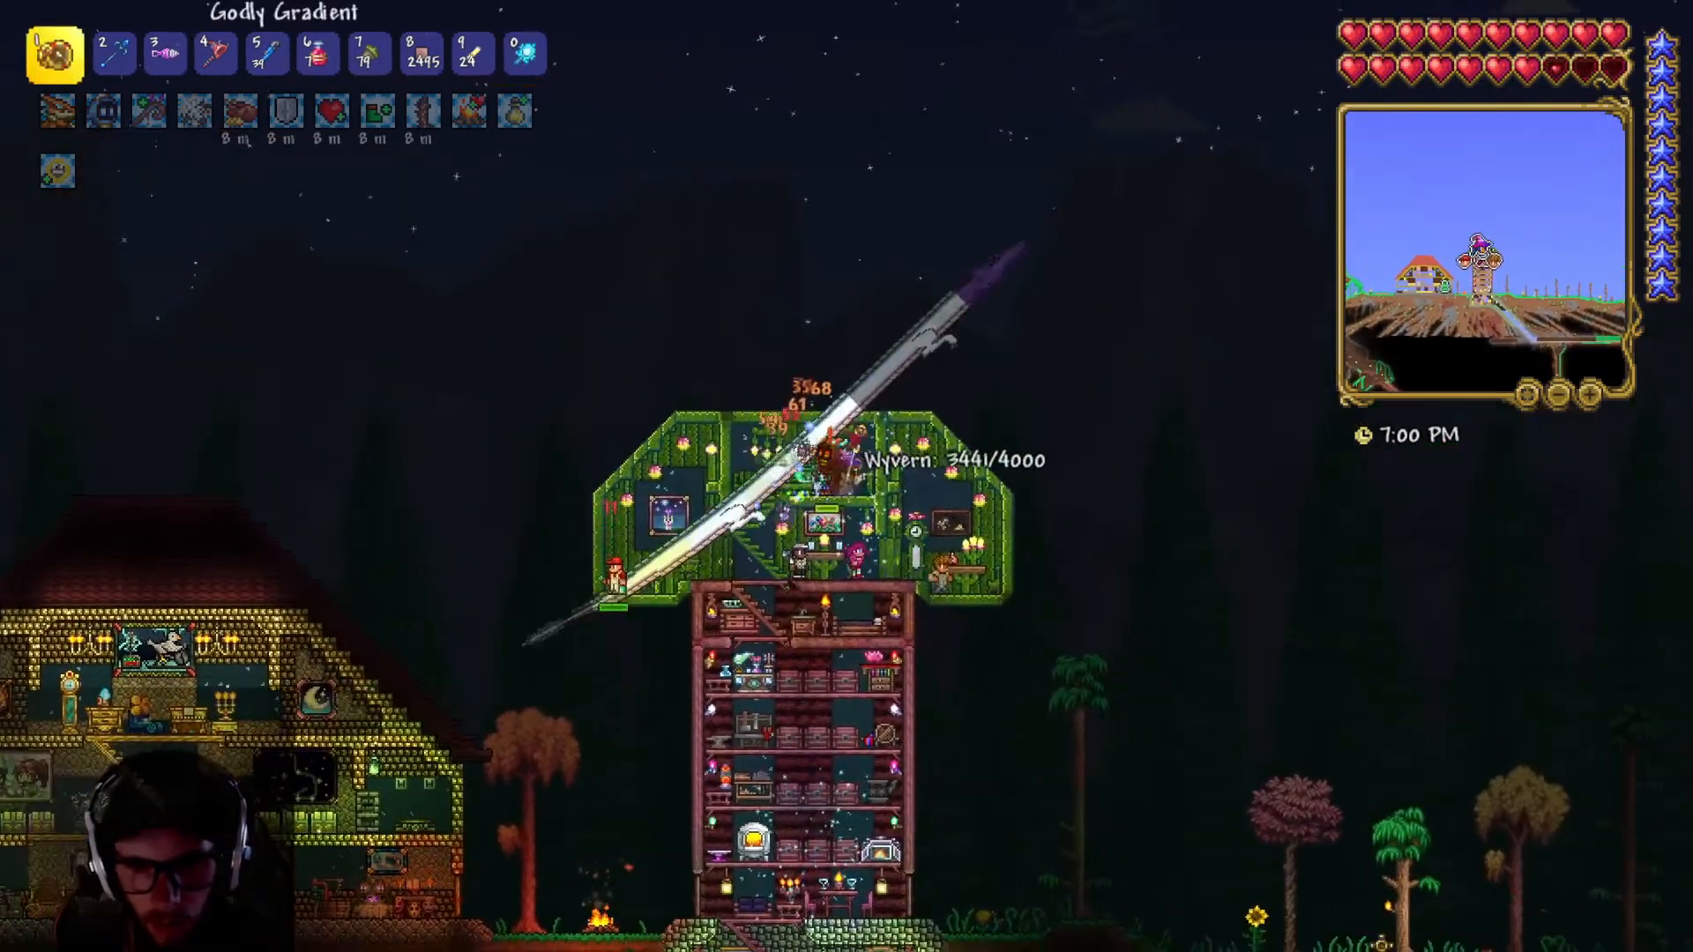
{"action": "key", "text": "a"}
{"action": "key", "text": "s"}
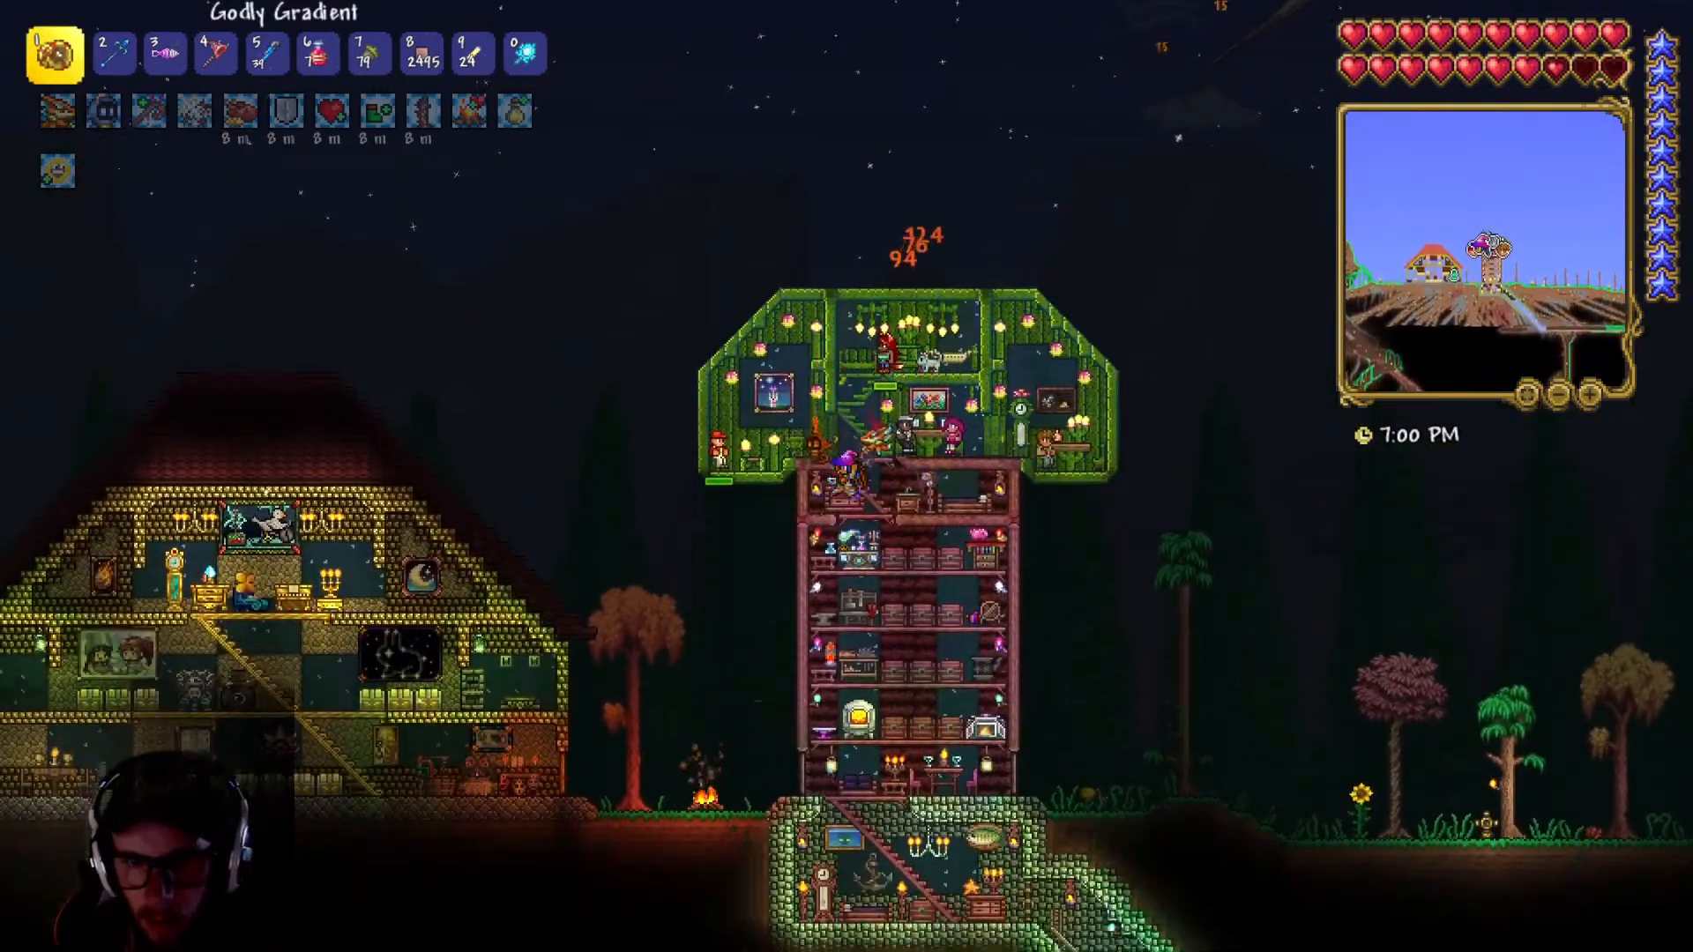
{"action": "key", "text": "s"}
{"action": "key", "text": "d"}
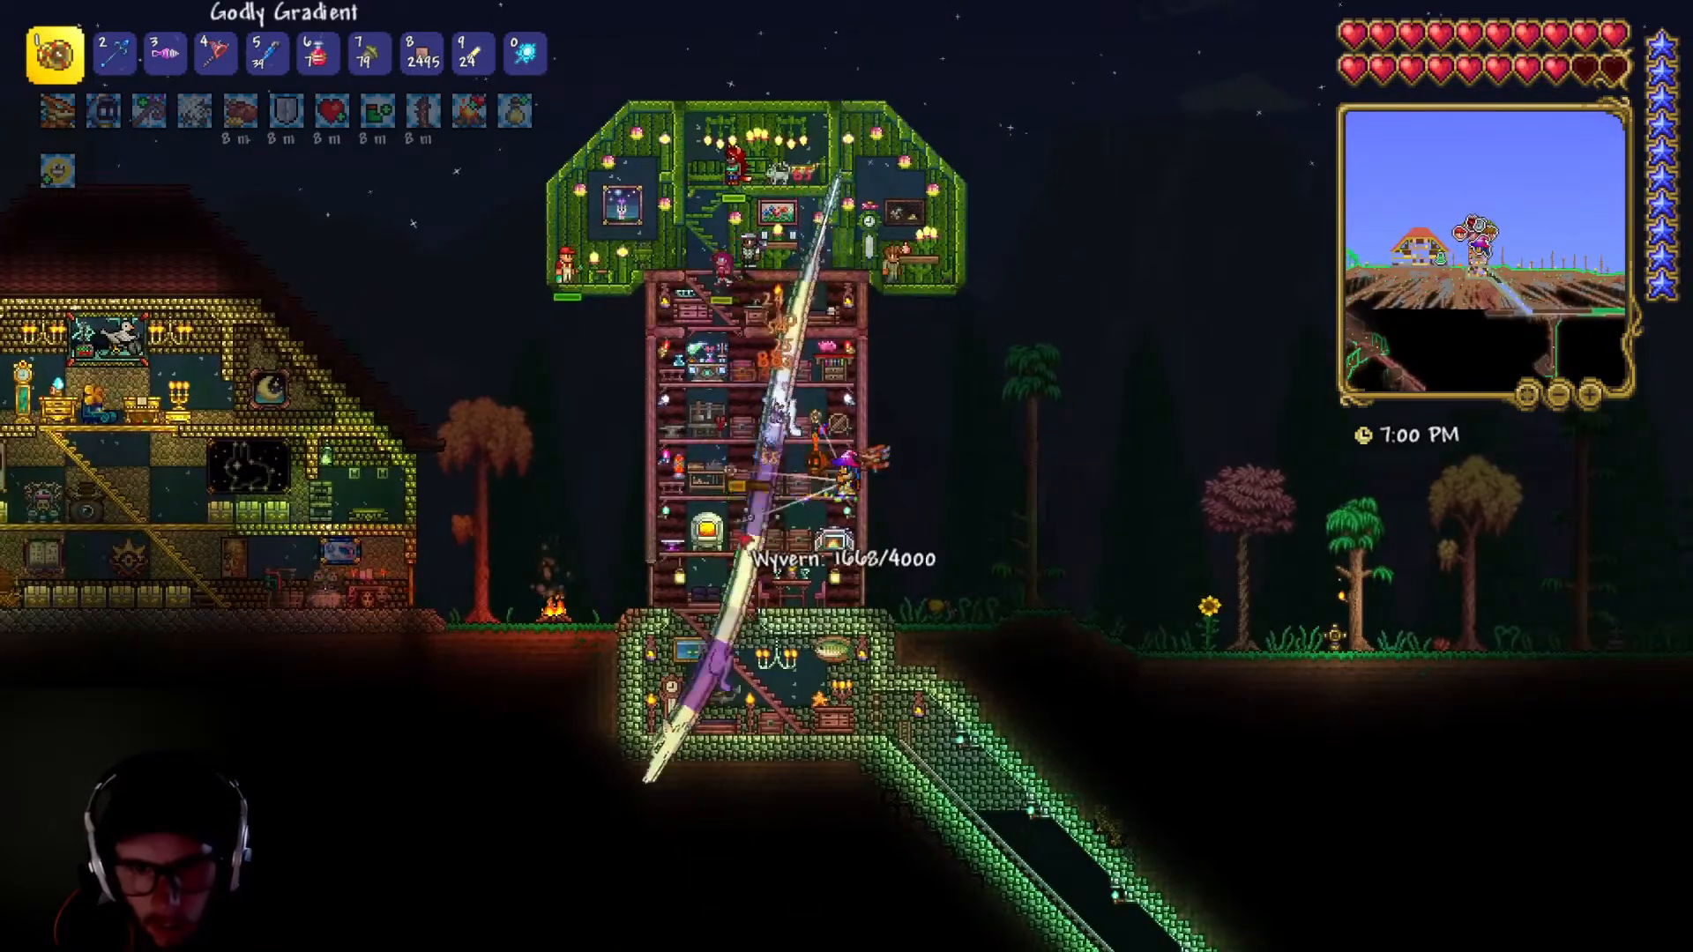
- Chase the Wyvern west over the yellow house's roof and finish it off for its Souls of Flight
{"action": "key", "text": "a"}
{"action": "key", "text": "a"}
{"action": "key", "text": "s"}
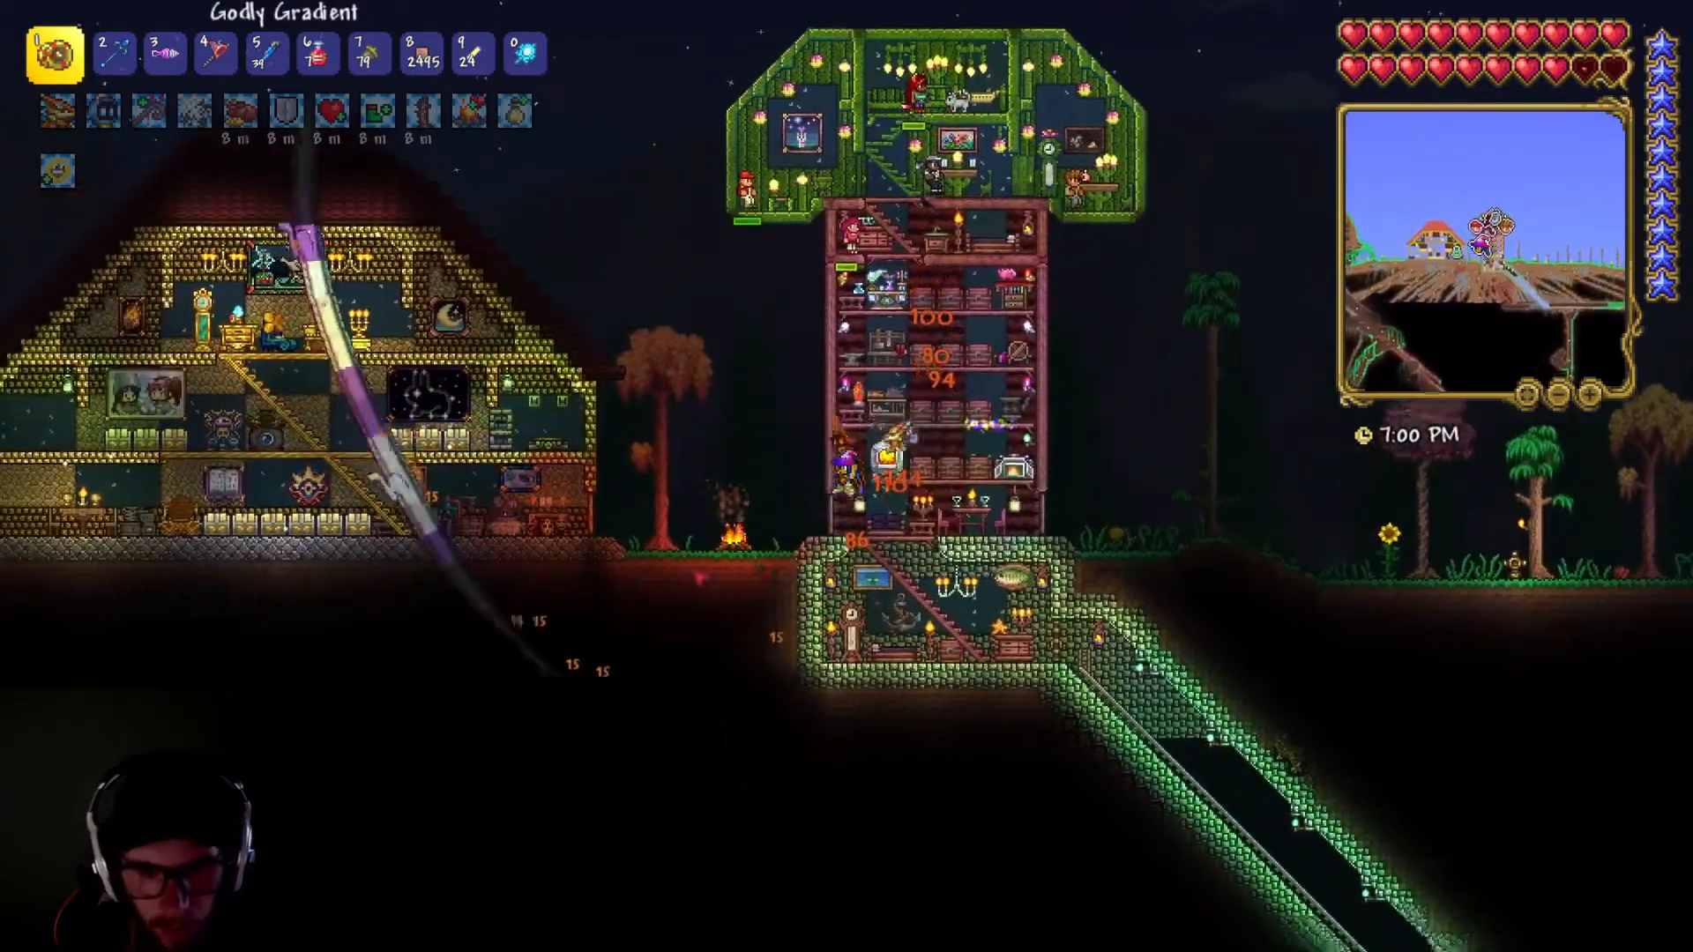
{"action": "key", "text": "a"}
{"action": "key", "text": "space"}
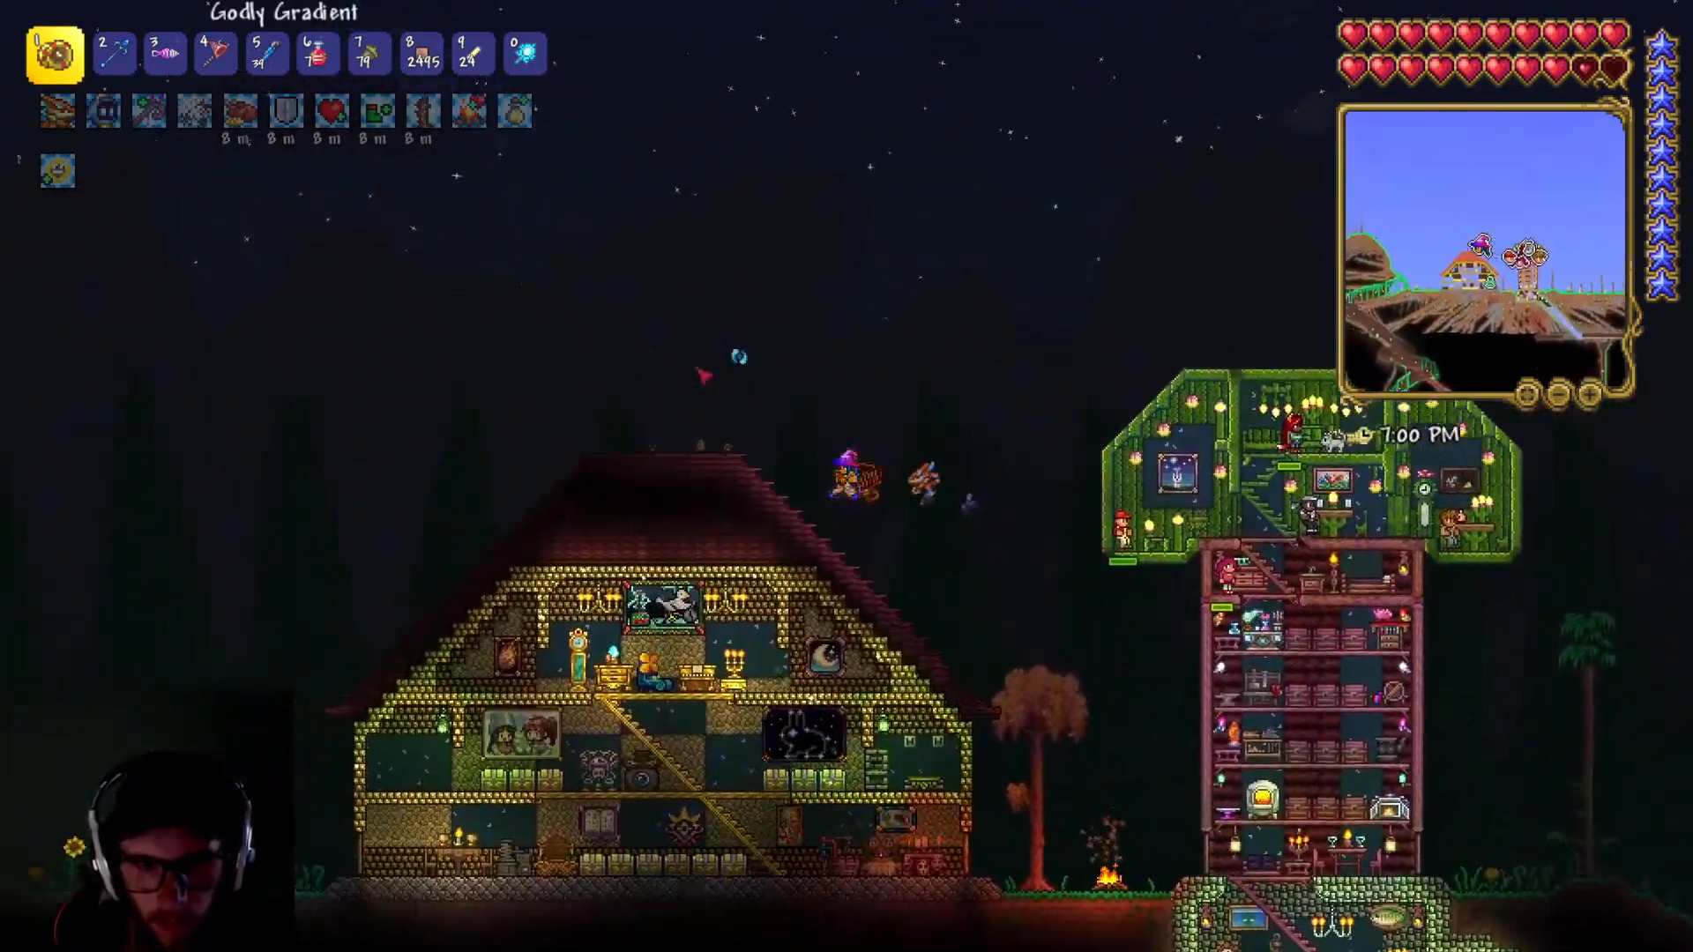
{"action": "key", "text": "d"}
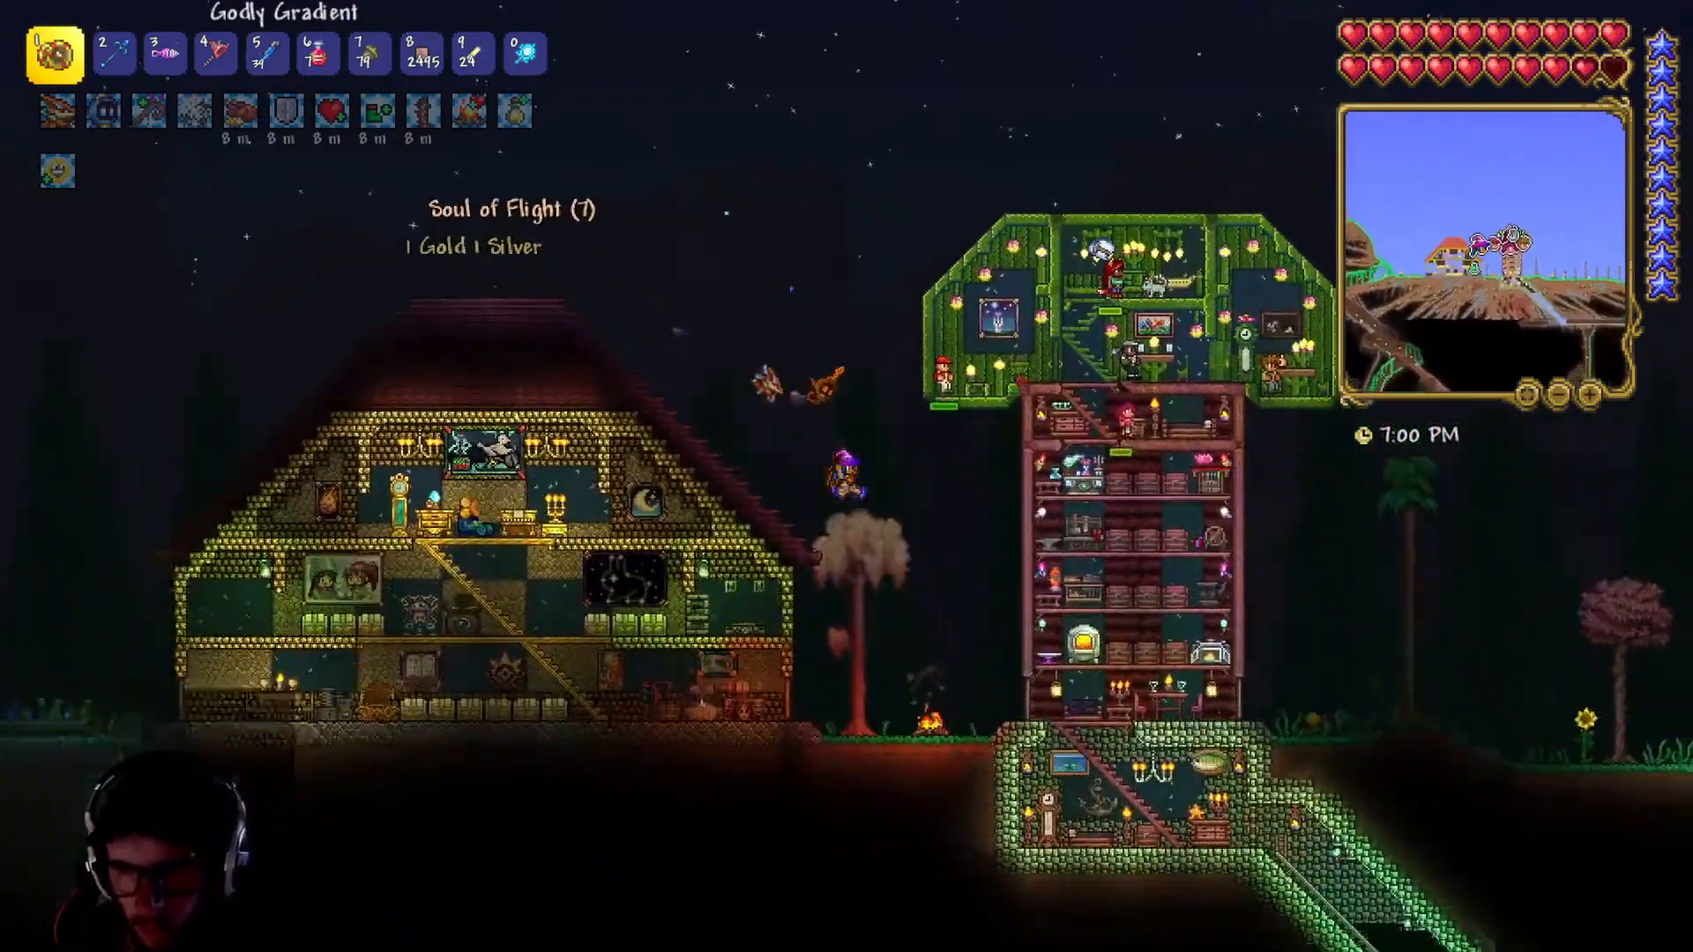
- Go back east to the tower and descend through its ground floor into the green brick basement
{"action": "key", "text": "d"}
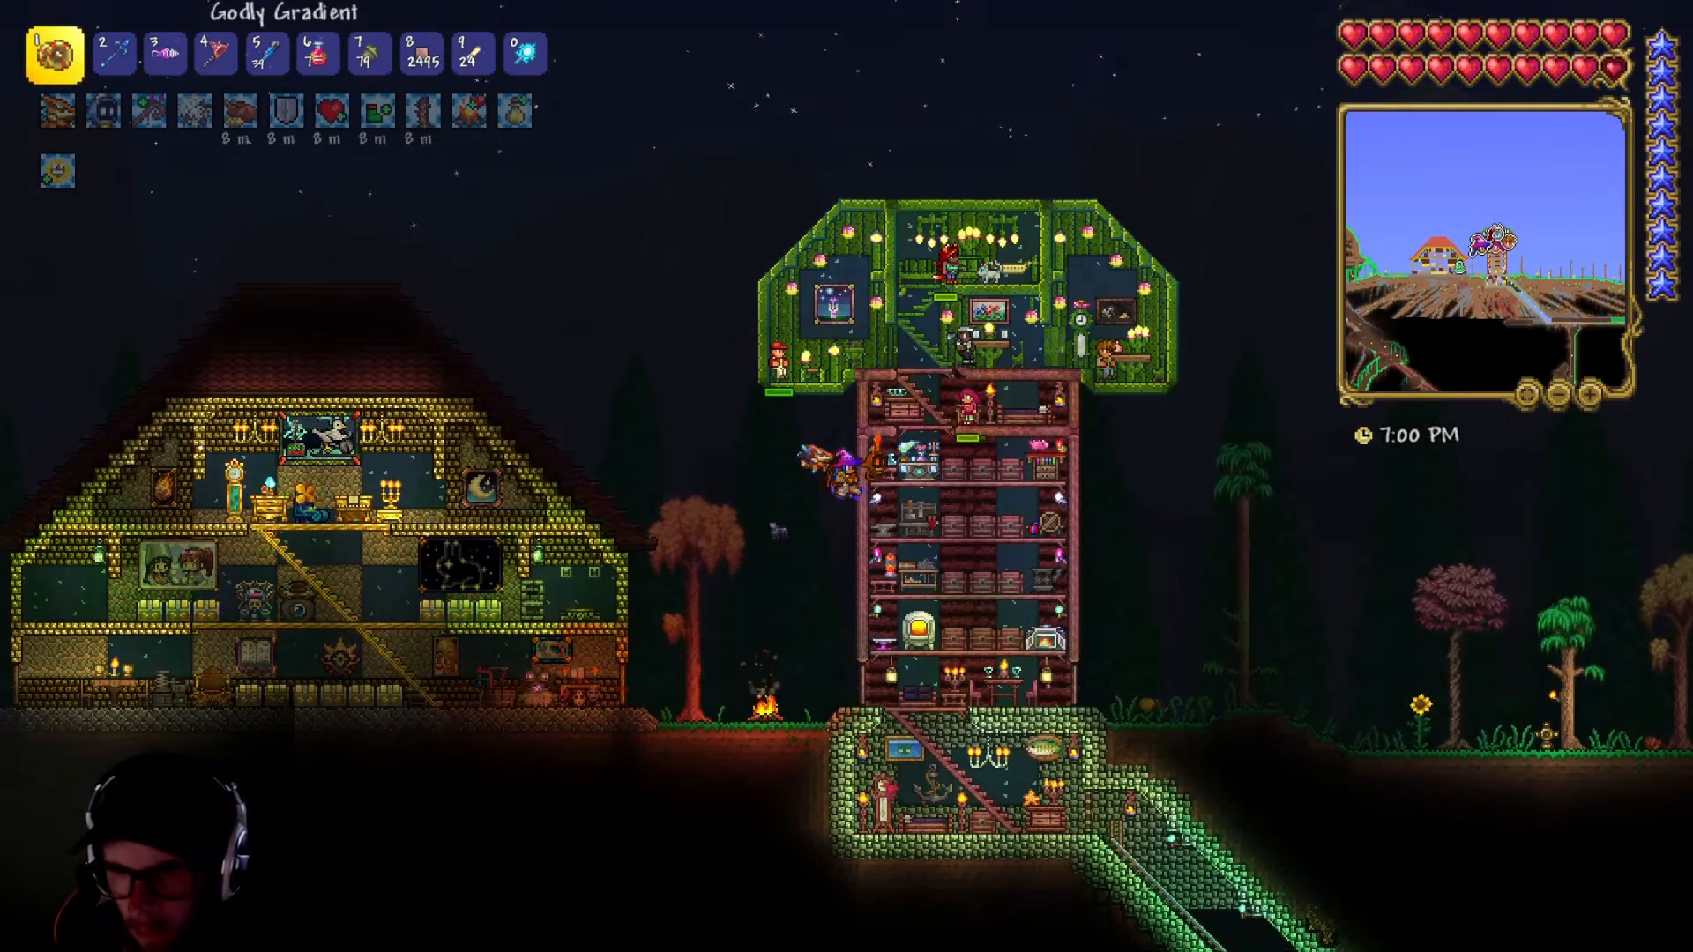
{"action": "key", "text": "d"}
{"action": "key", "text": "s"}
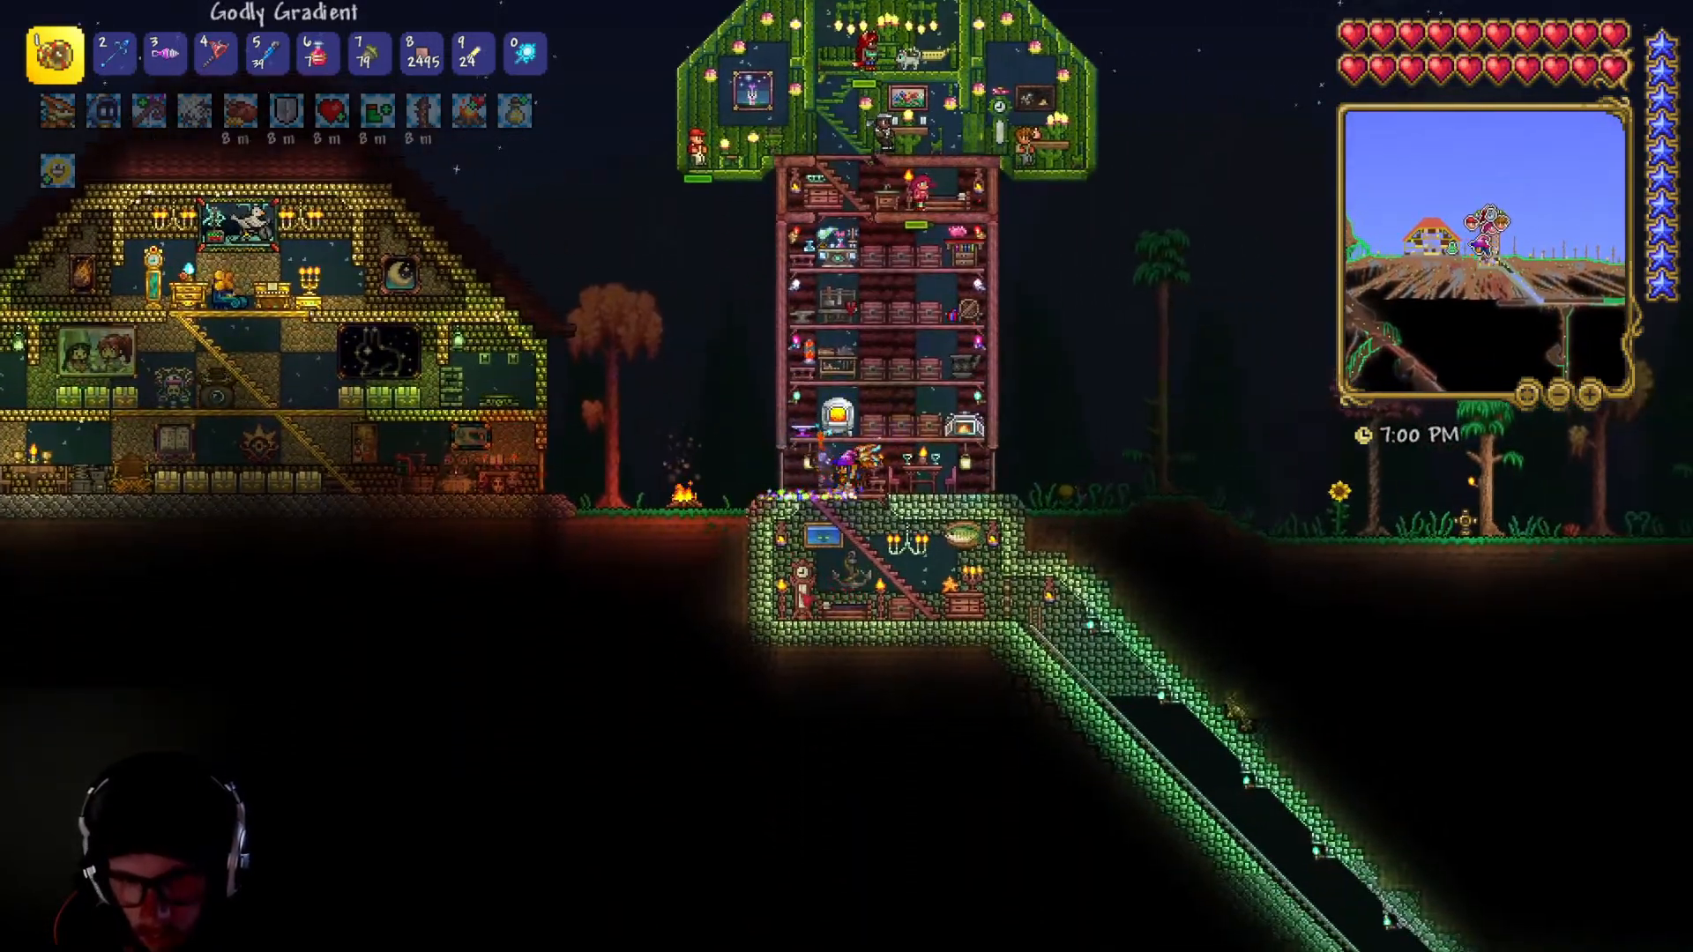
{"action": "key", "text": "space"}
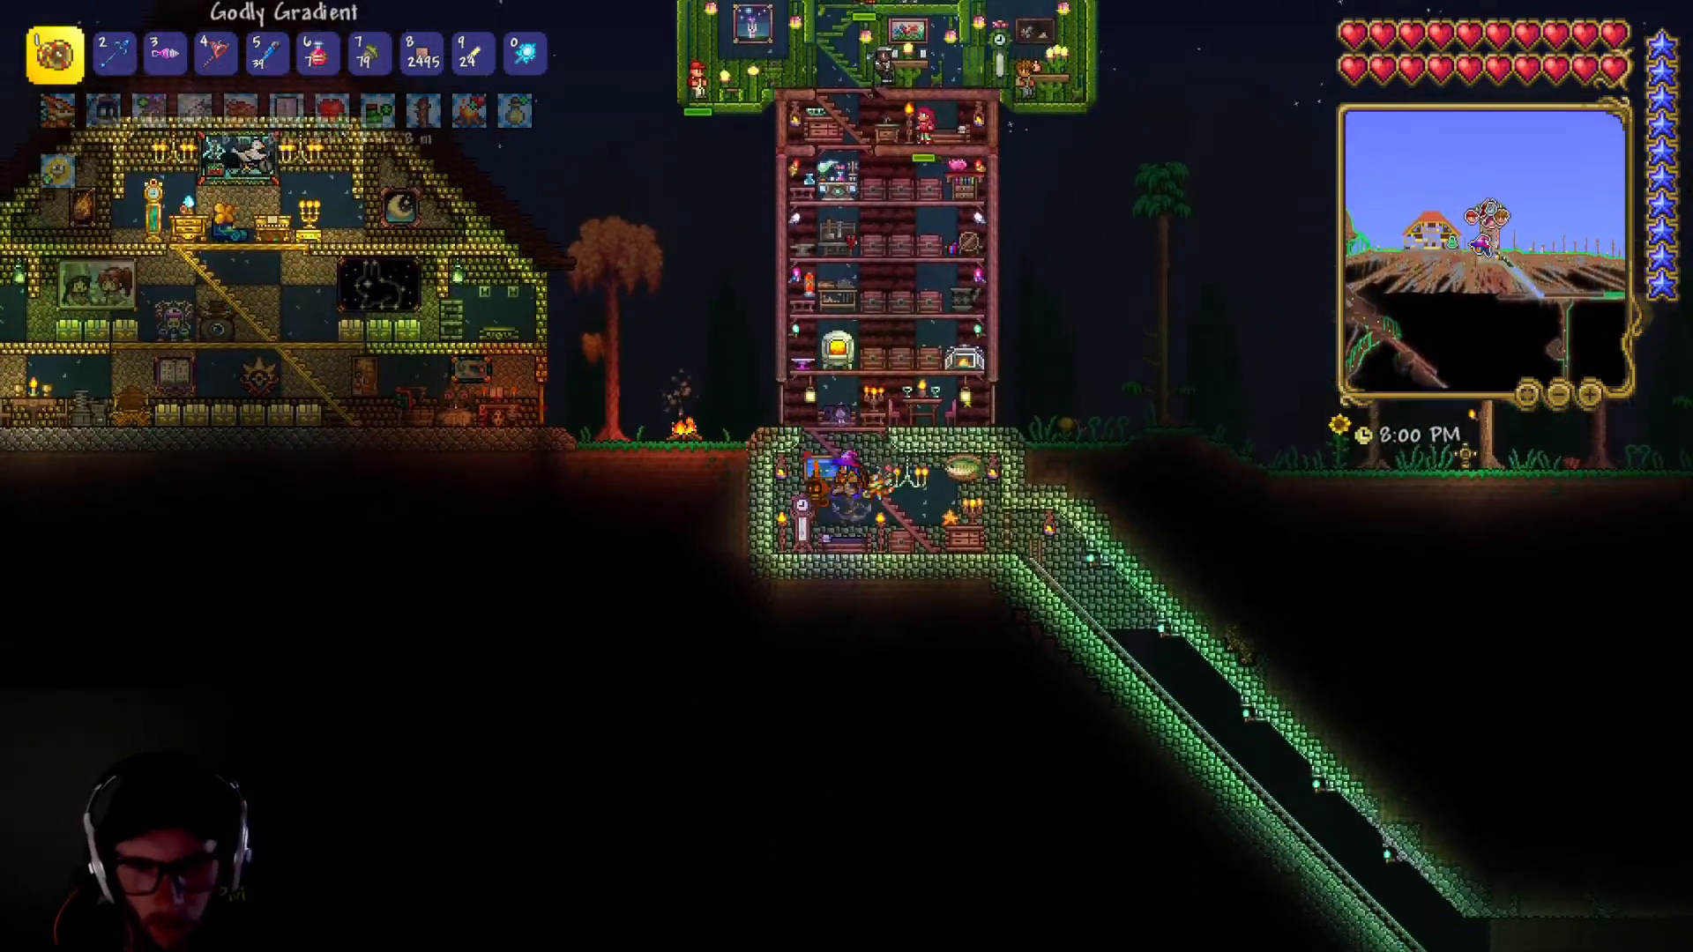
- Go west to the yellow house's middle floor and use the Mechanical Worm to summon The Destroyer
{"action": "key", "text": "a"}
{"action": "key", "text": "a"}
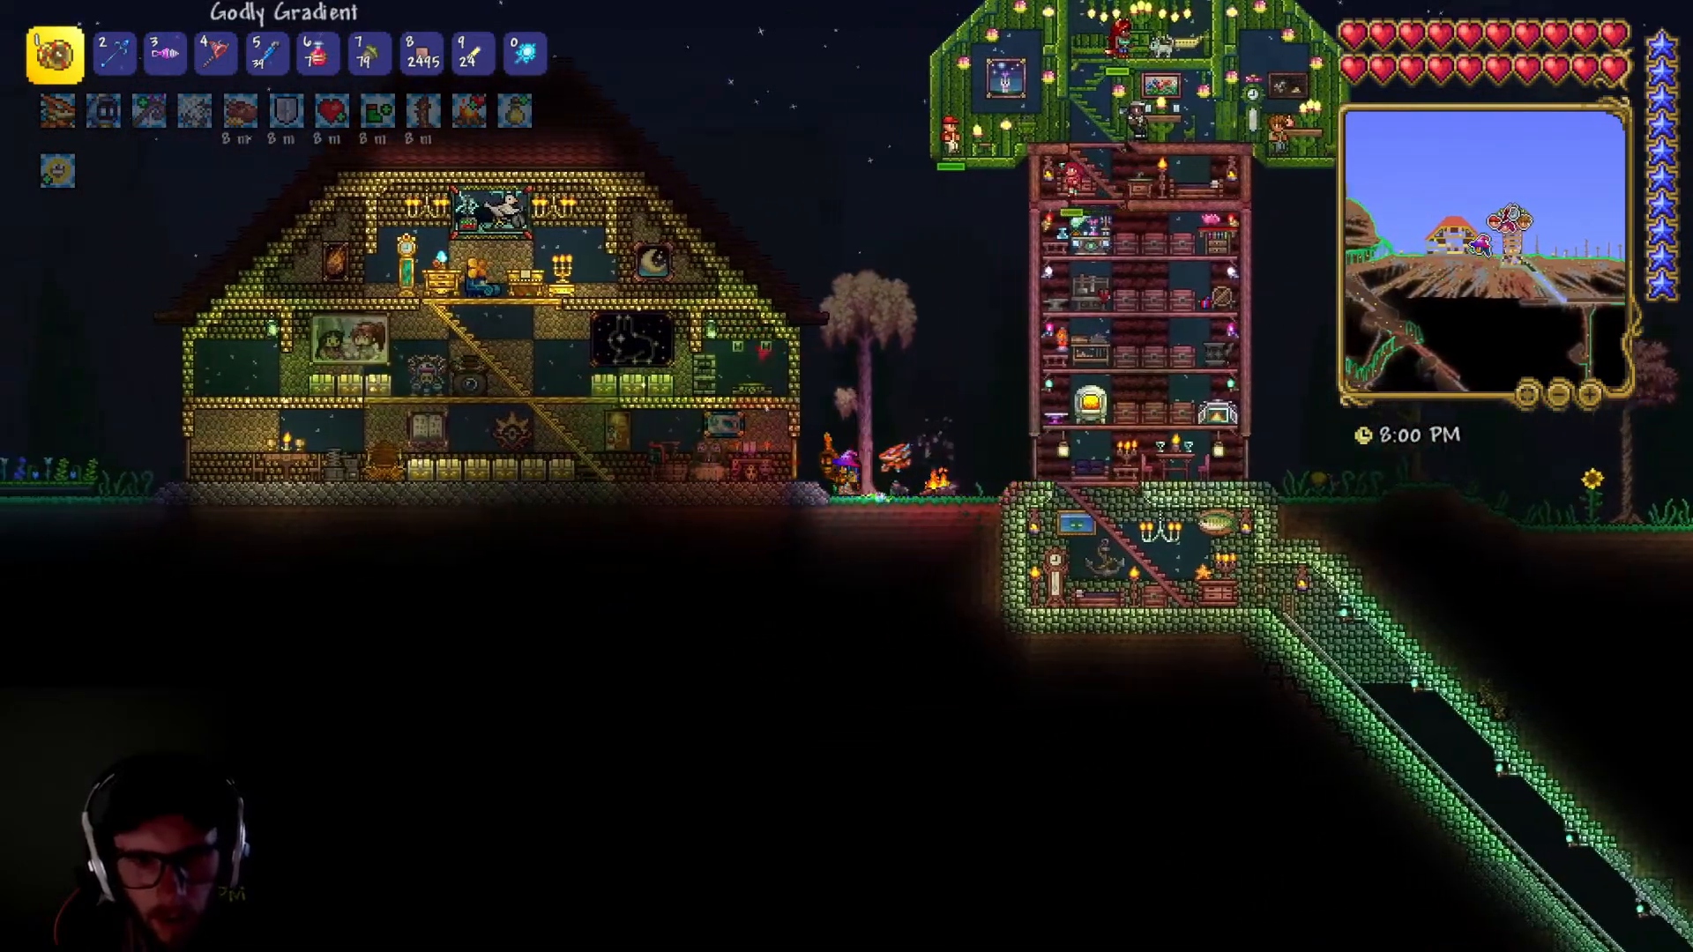
{"action": "key", "text": "space"}
{"action": "key", "text": "Escape"}
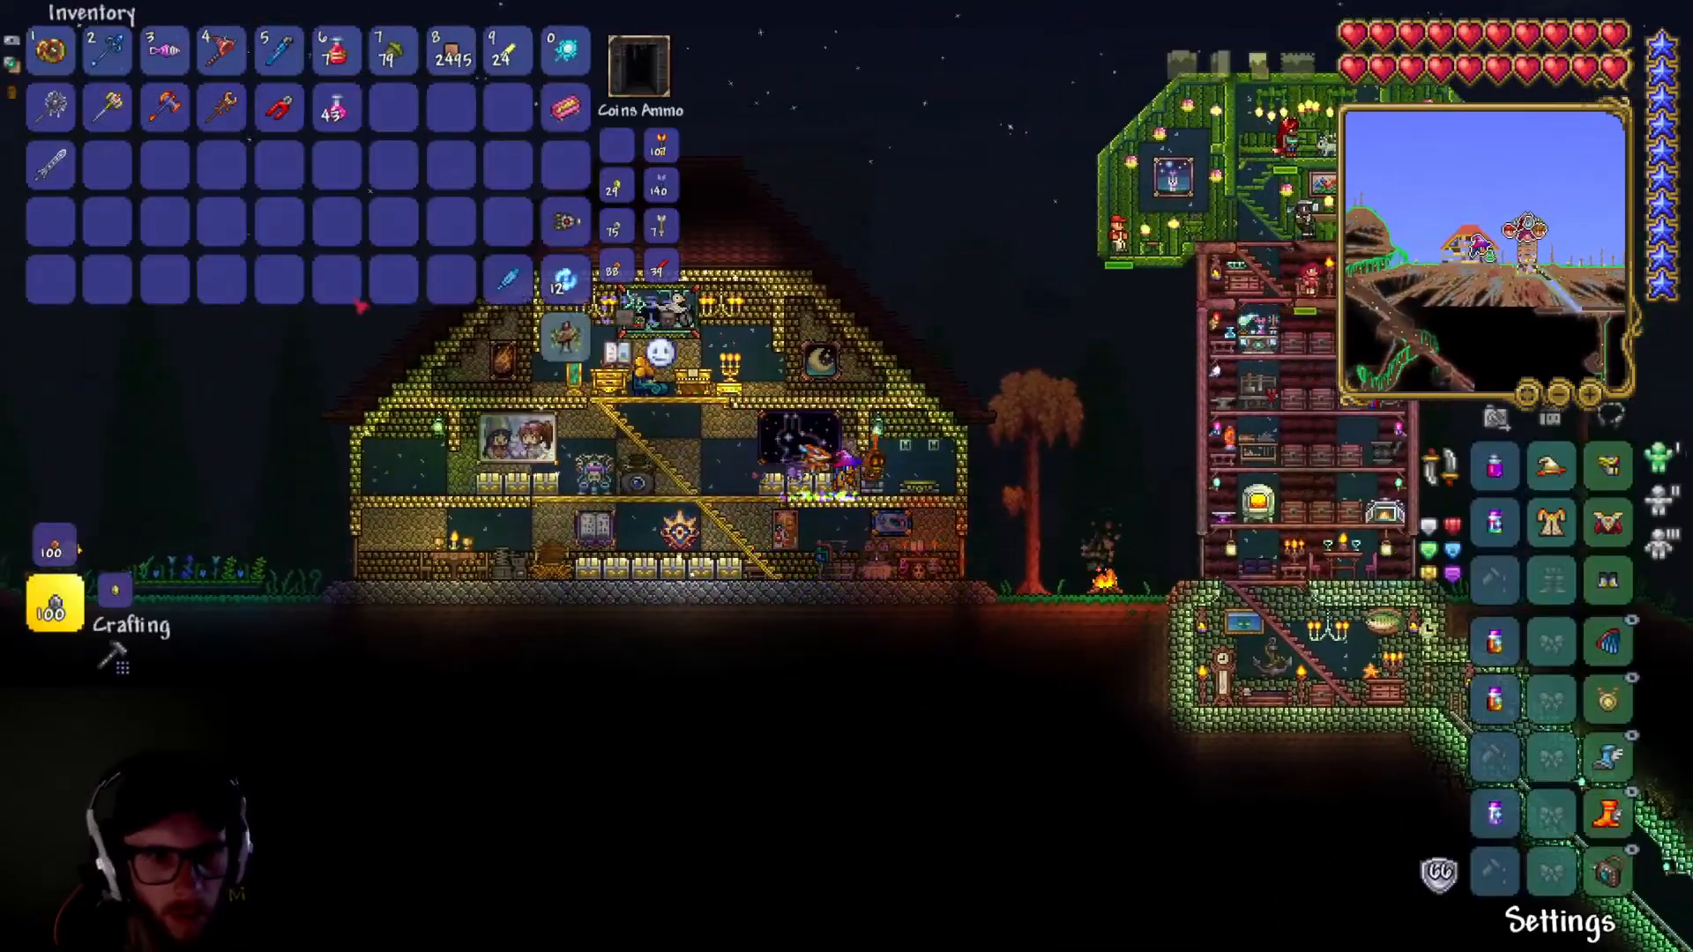
{"action": "key", "text": "Escape"}
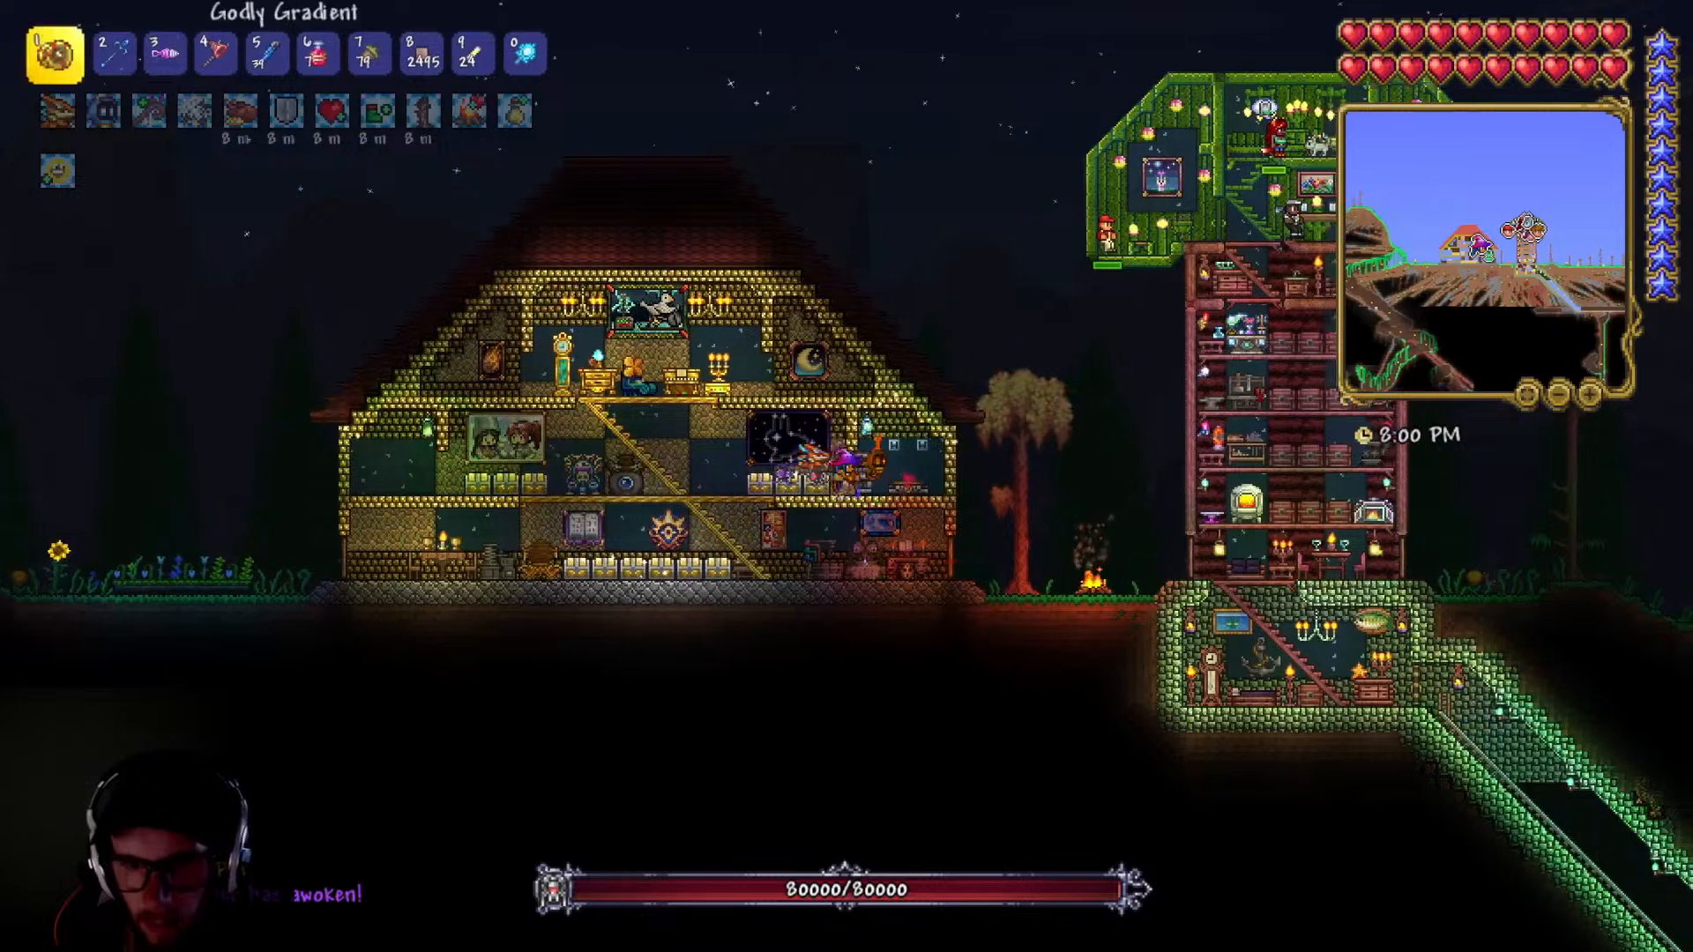
- Teleport to the sky island house and walk east past the palm tree onto the cloud's eastern edge
{"action": "key", "text": "d"}
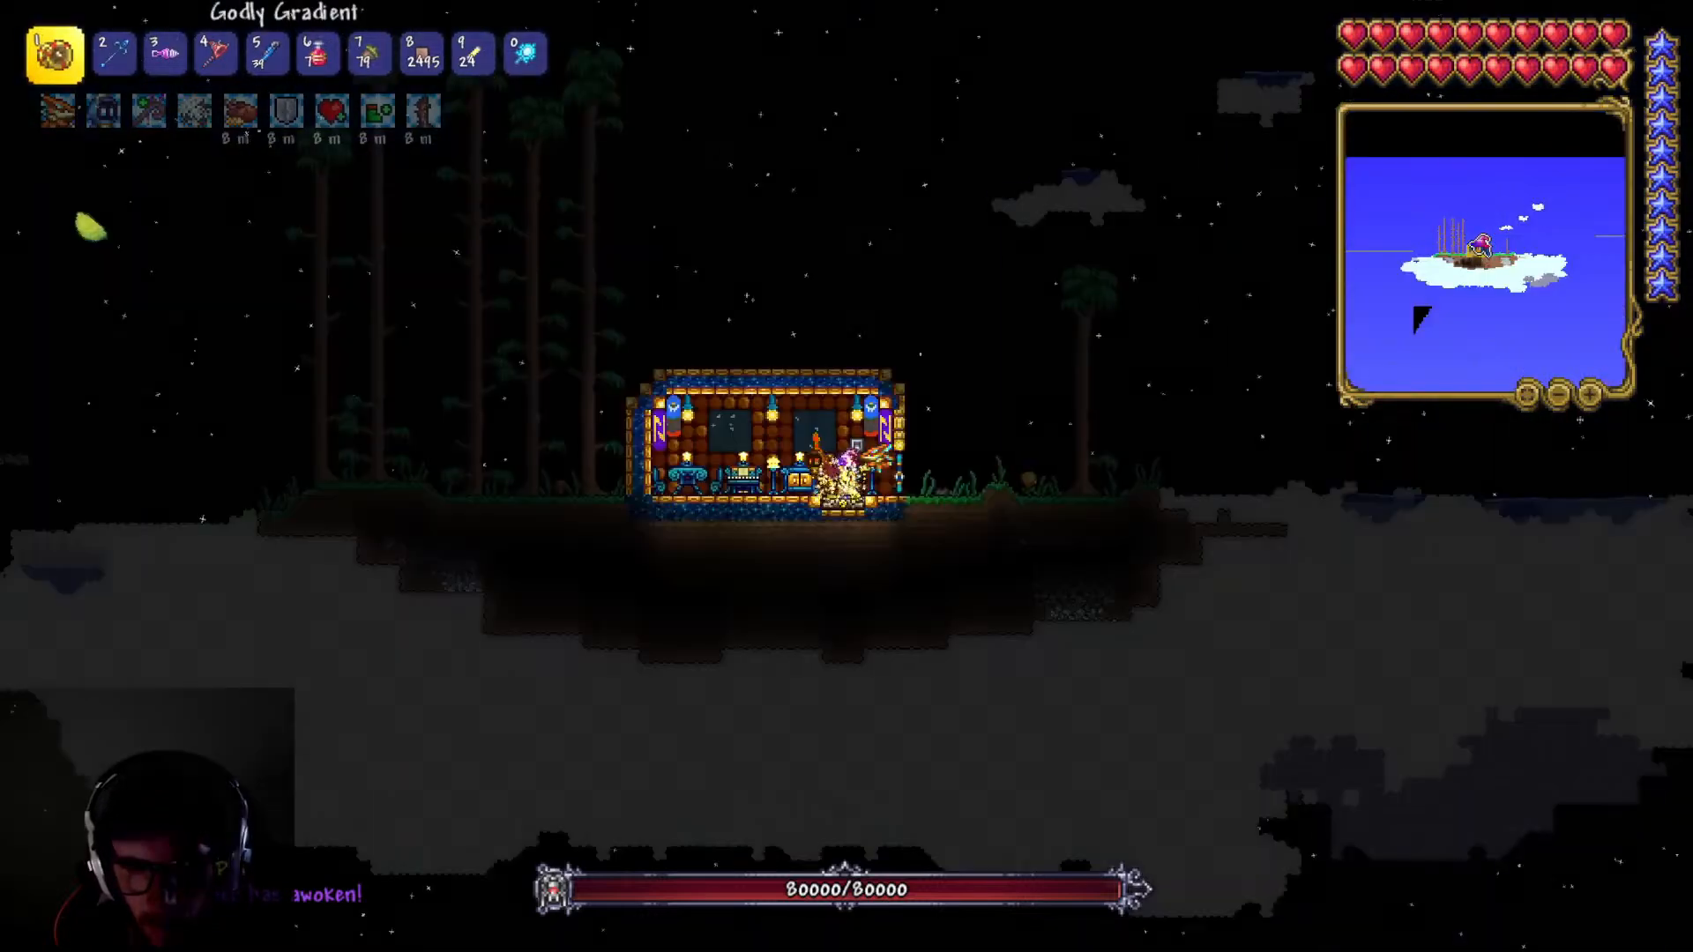
{"action": "key", "text": "d"}
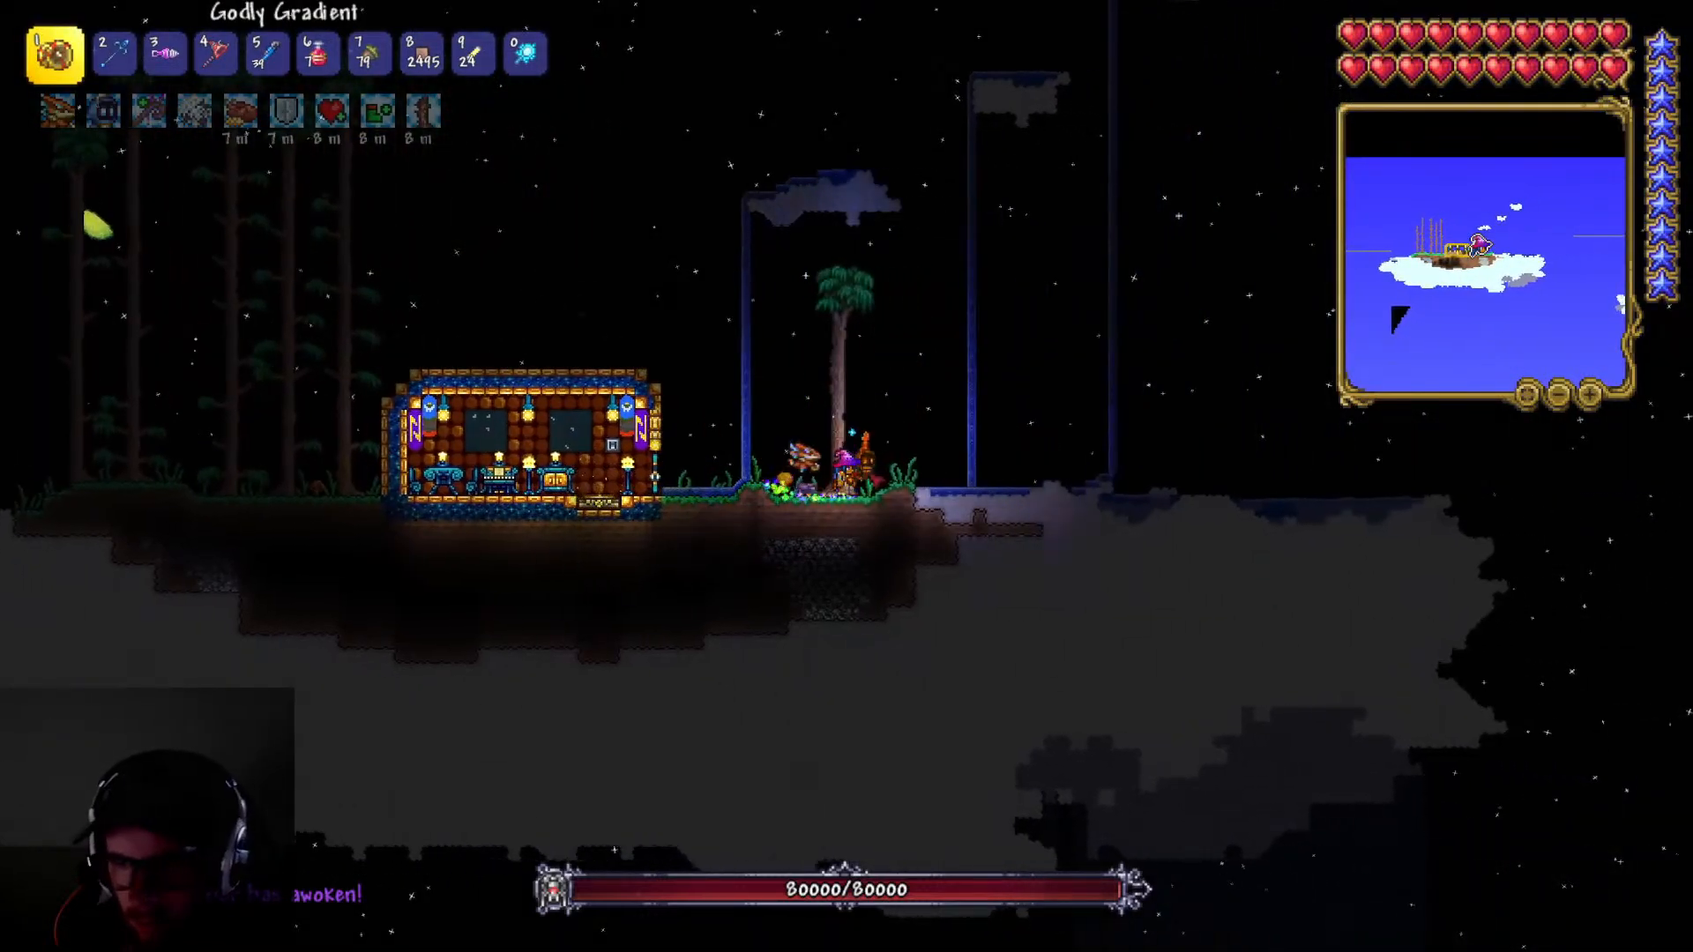
{"action": "key", "text": "d"}
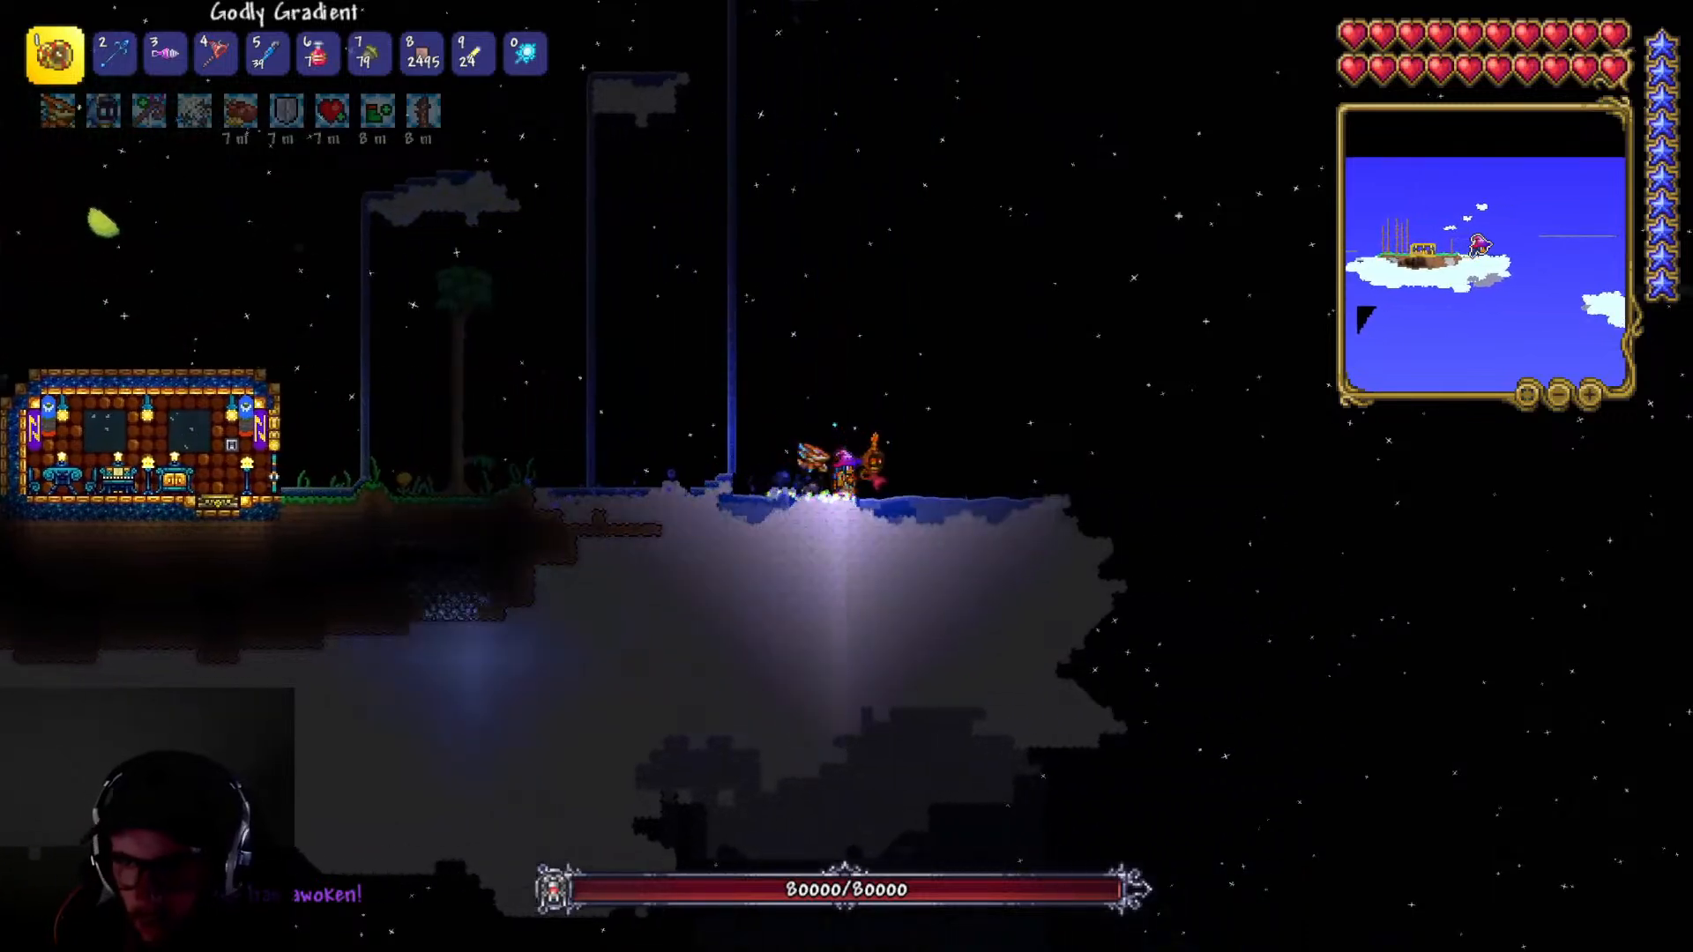
{"action": "key", "text": "d"}
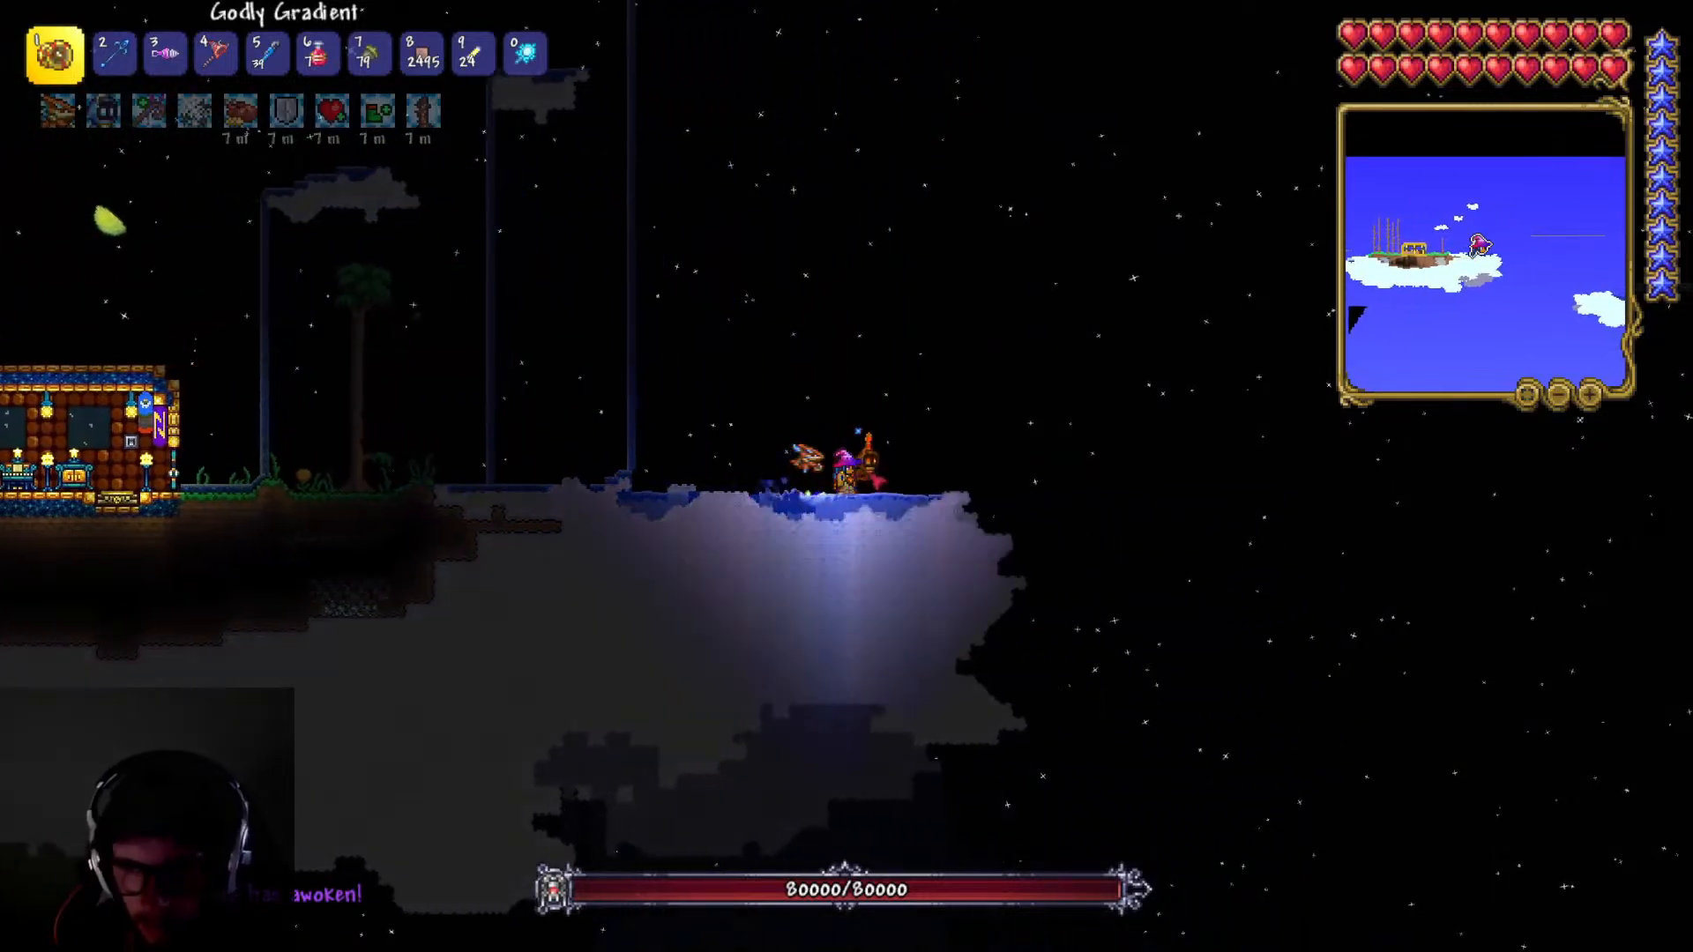
- Fly off the cloud's eastern edge and climb to the western end of the long thin platform
{"action": "key", "text": "d"}
{"action": "key", "text": "space"}
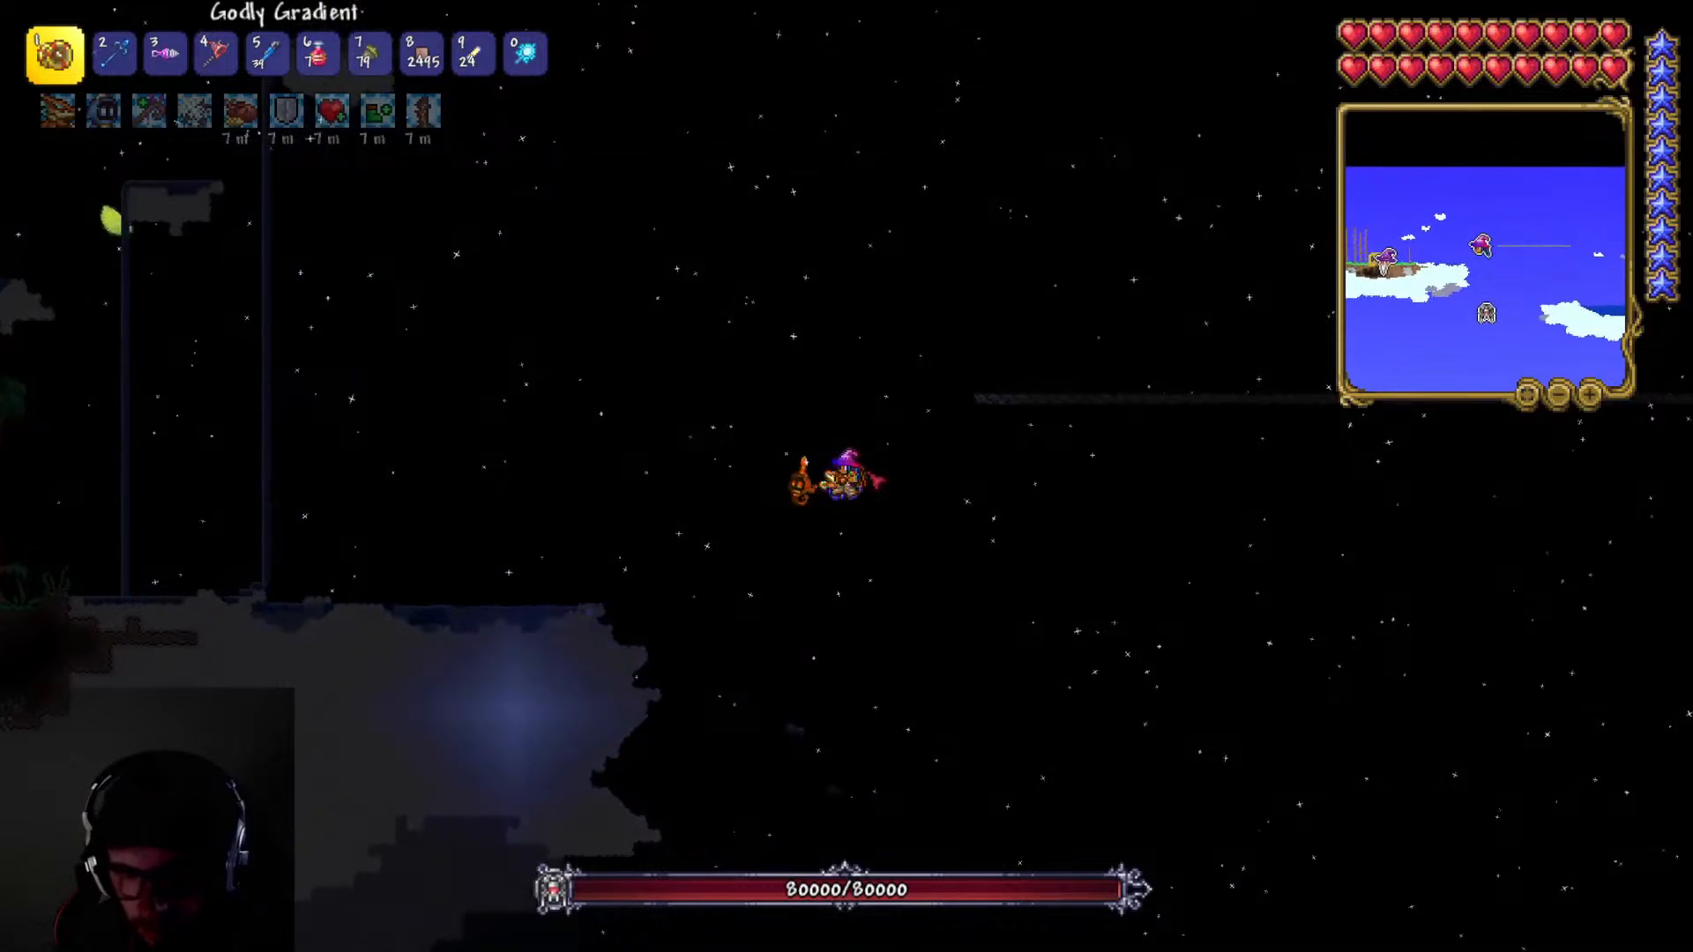
{"action": "key", "text": "space"}
{"action": "key", "text": "d"}
{"action": "key", "text": "a"}
{"action": "key", "text": "d"}
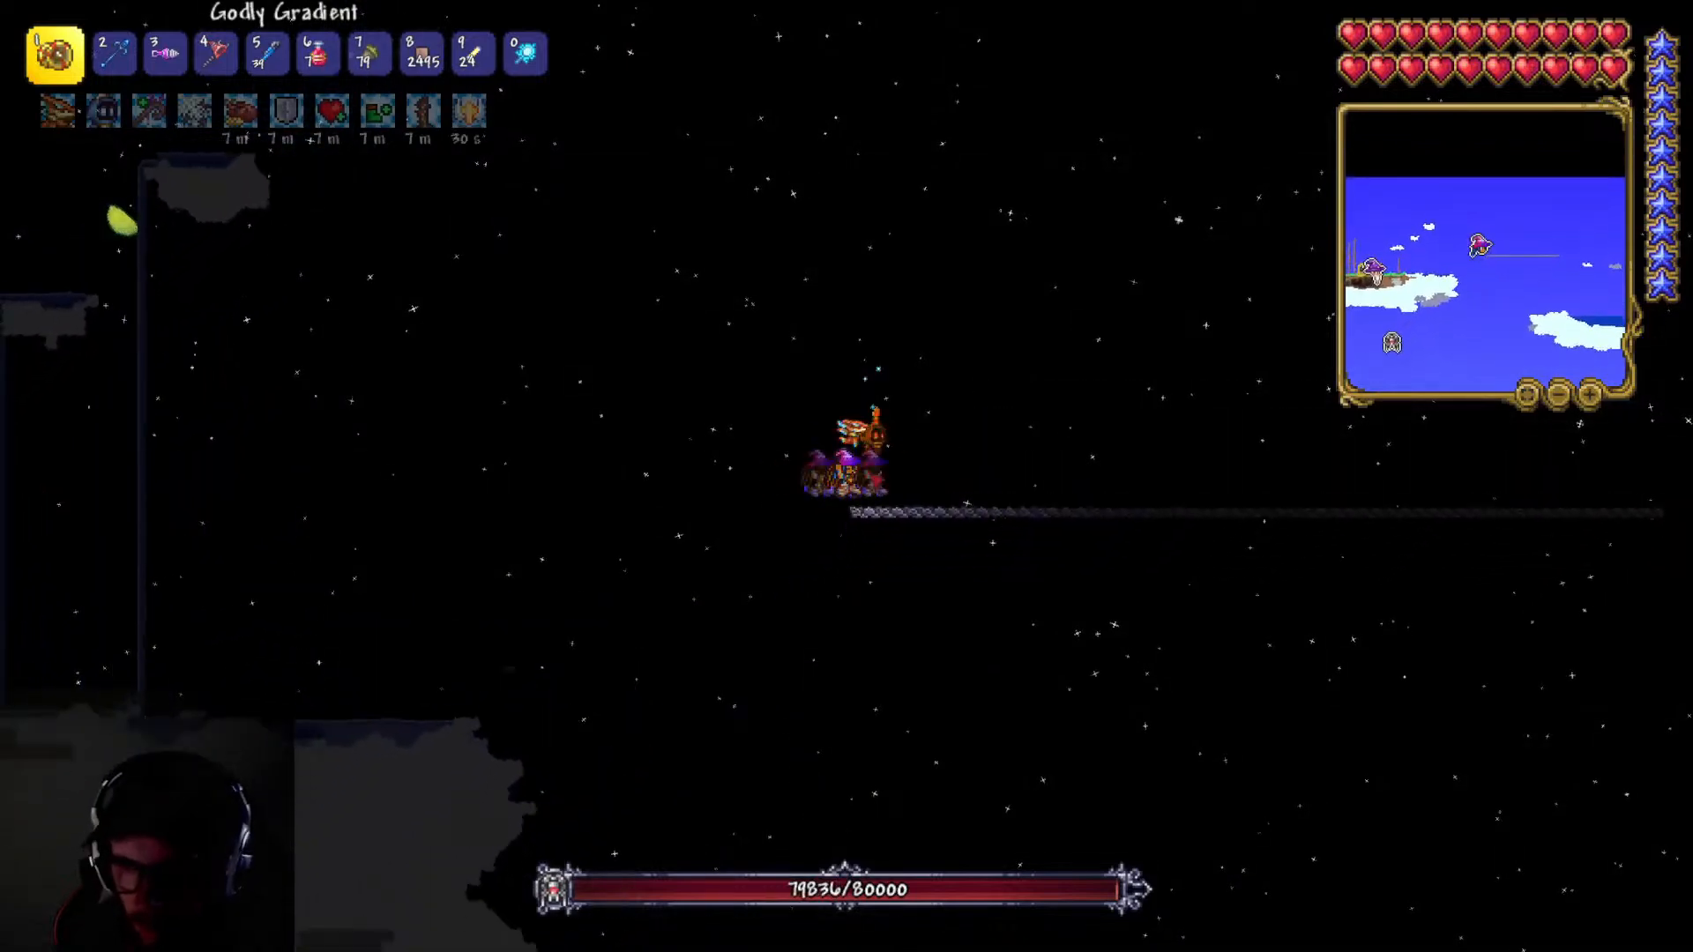
- Drop back to the cloud's edge, return to the thin platform and cross it east to the cloud pillars
{"action": "key", "text": "a"}
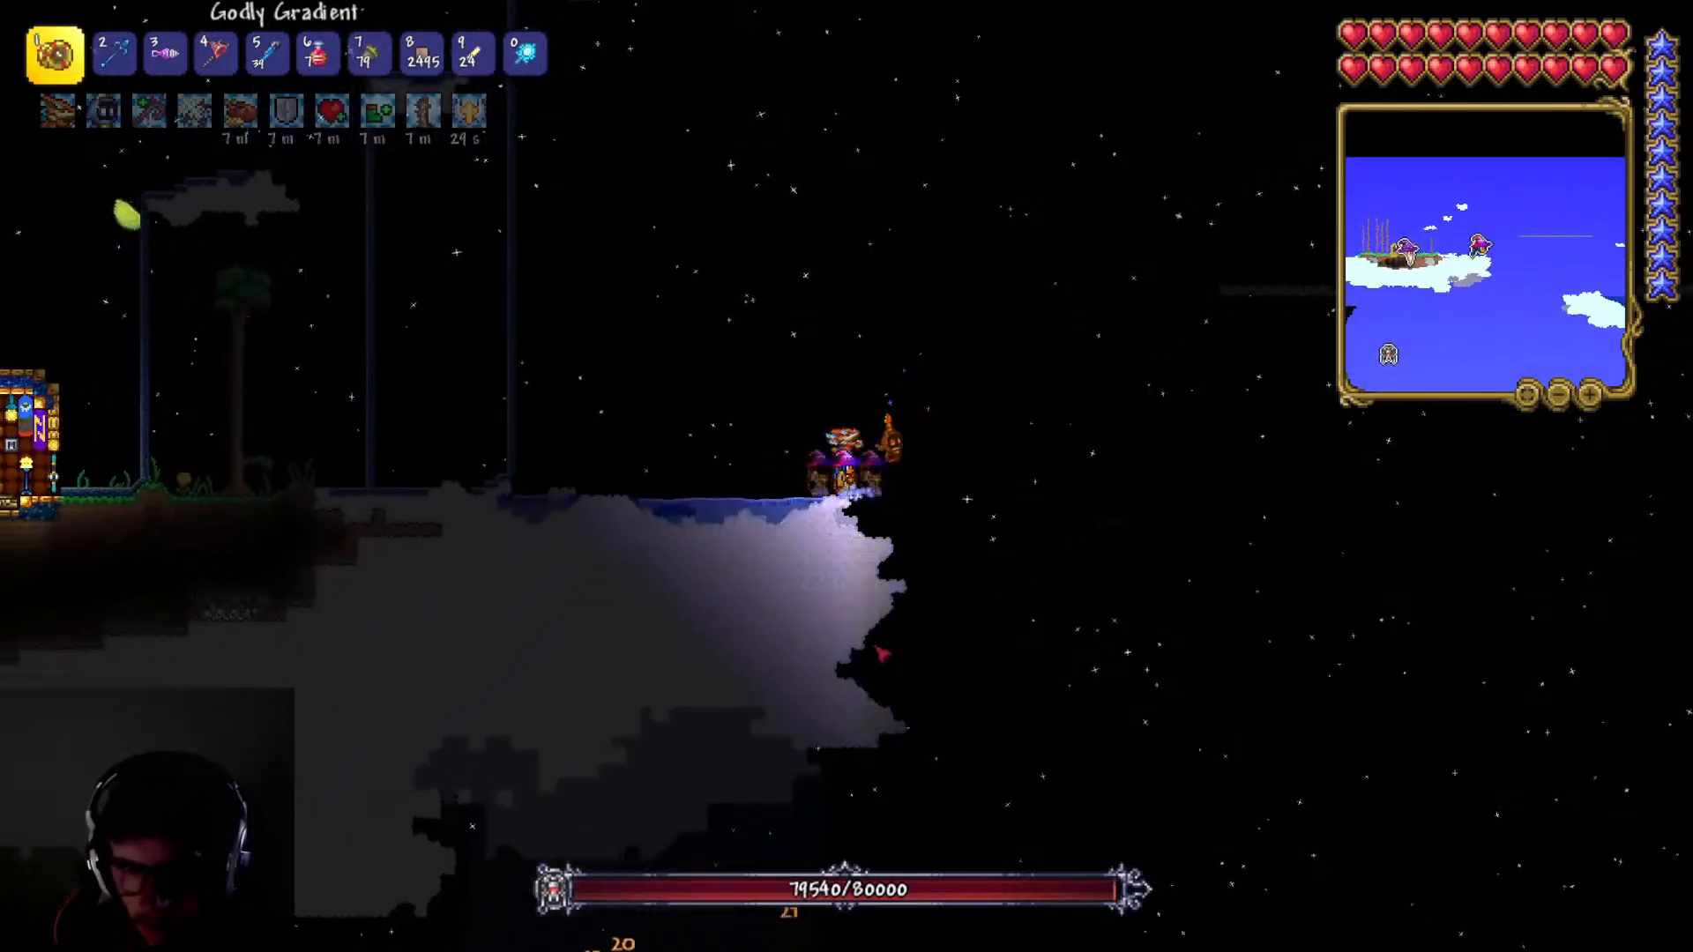
{"action": "key", "text": "space"}
{"action": "key", "text": "d"}
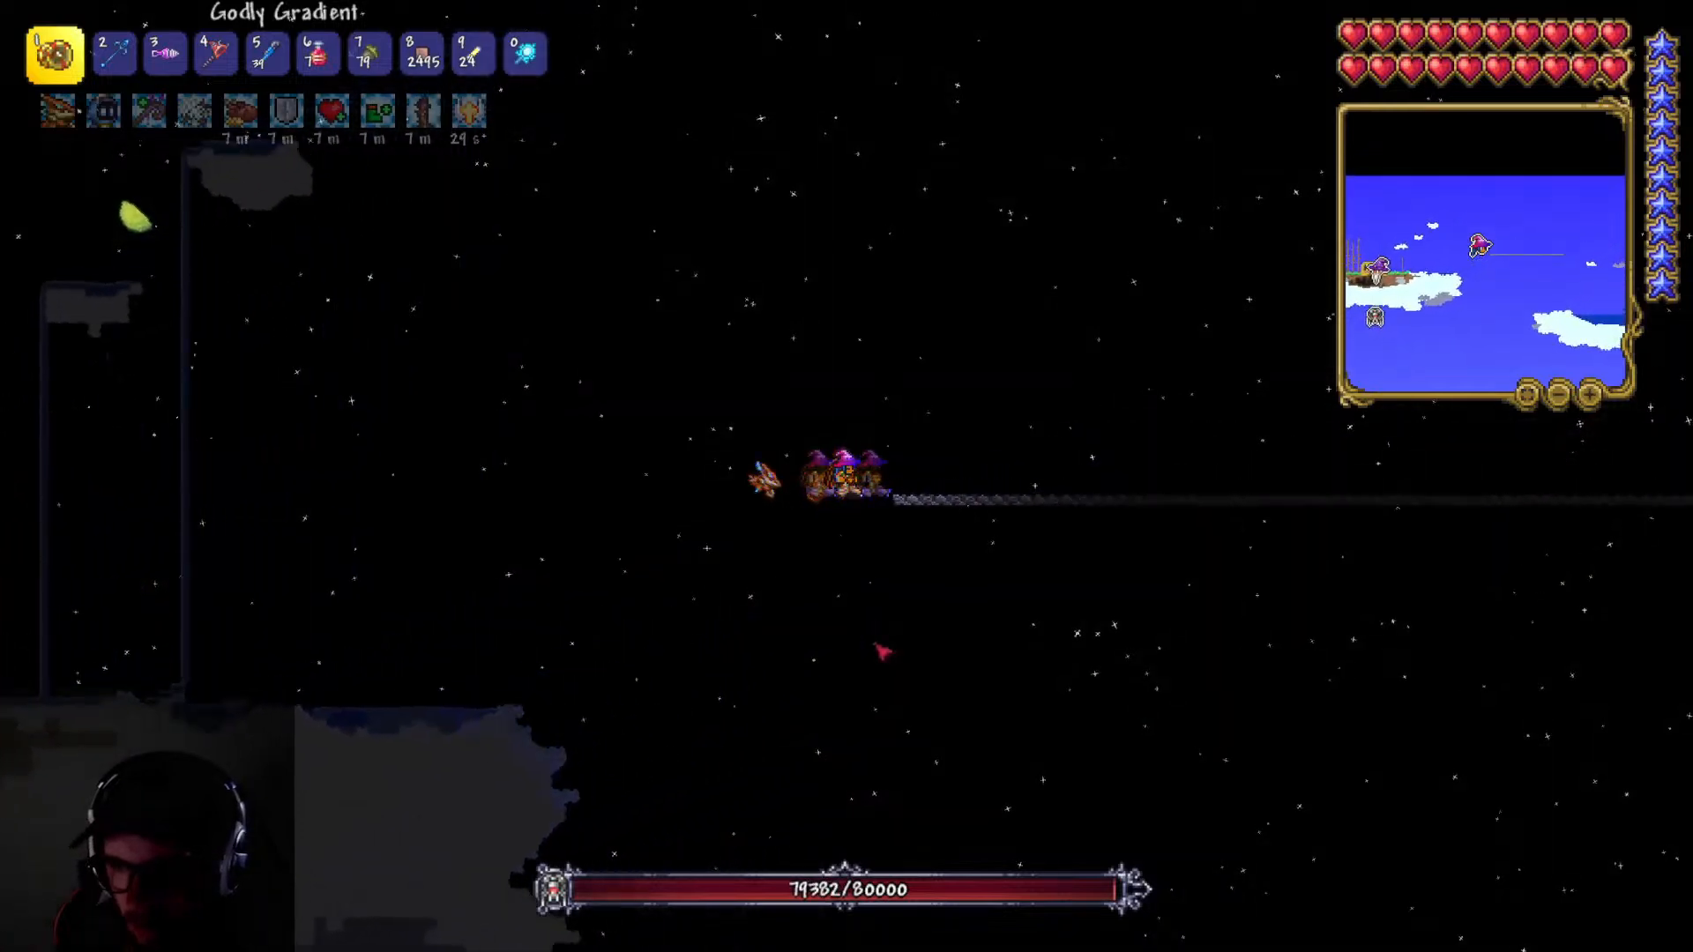
{"action": "key", "text": "d"}
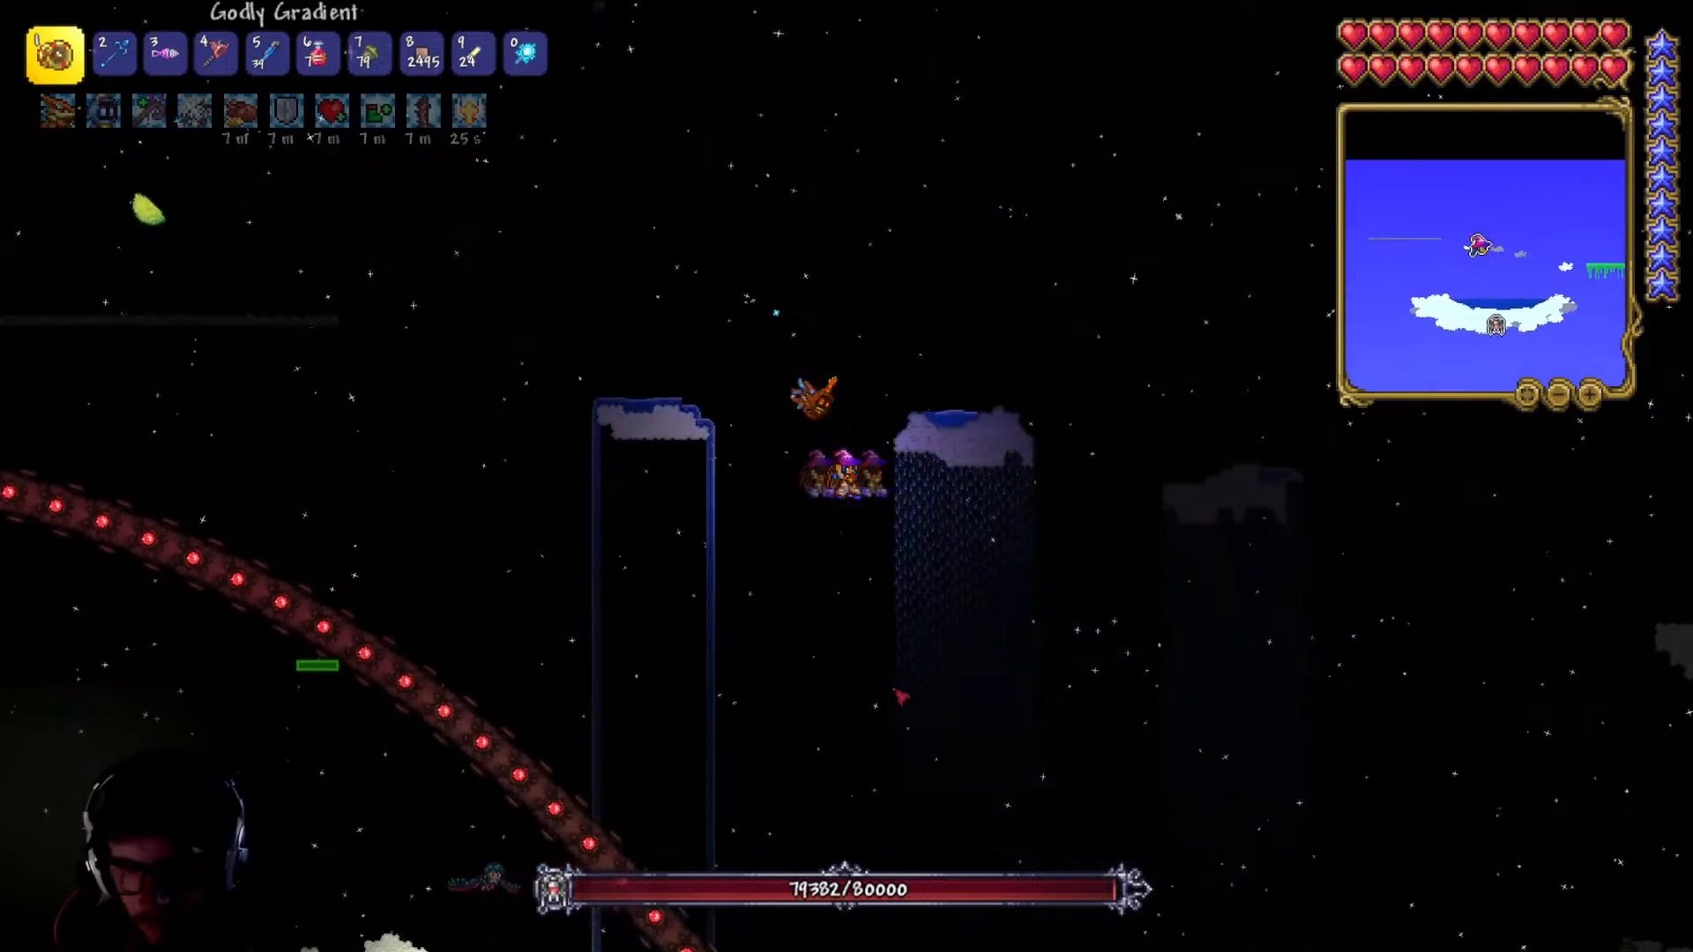
{"action": "key", "text": "d"}
- Attack the Destroyer's body west of the cloud pillars using the Frost Staff and the Godly Gradient
{"action": "left_click", "coordinate": [679, 692]}
{"action": "key", "text": "2"}
{"action": "left_click_drag", "start_coordinate": [623, 646], "coordinate": [487, 553]}
{"action": "key", "text": "1"}
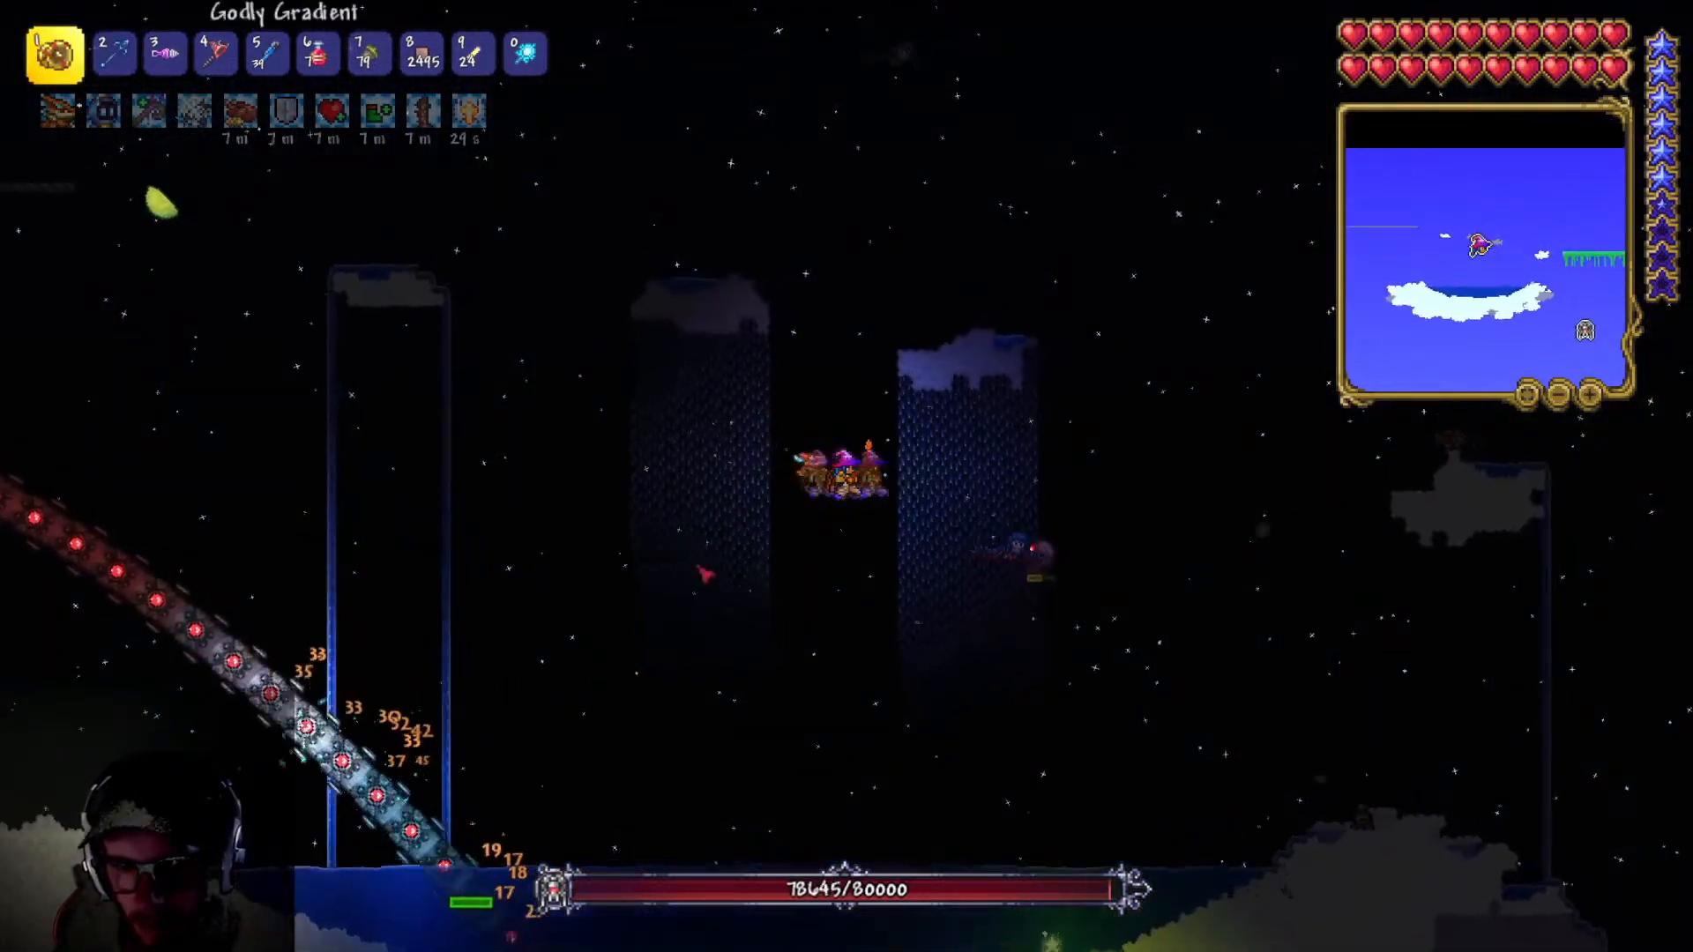
- Fight from the tops of the cloud pillars, striking the nearby flying enemies and the Destroyer with the Godly Gradient
{"action": "key", "text": "d"}
{"action": "mouse_move", "coordinate": [920, 543]}
{"action": "left_mouse_down"}
{"action": "mouse_move", "coordinate": [884, 495]}
{"action": "mouse_move", "coordinate": [876, 533]}
{"action": "mouse_move", "coordinate": [700, 609]}
{"action": "mouse_move", "coordinate": [829, 705]}
{"action": "mouse_move", "coordinate": [767, 721]}
{"action": "left_mouse_up"}
{"action": "key", "text": "space"}
{"action": "key", "text": "a"}
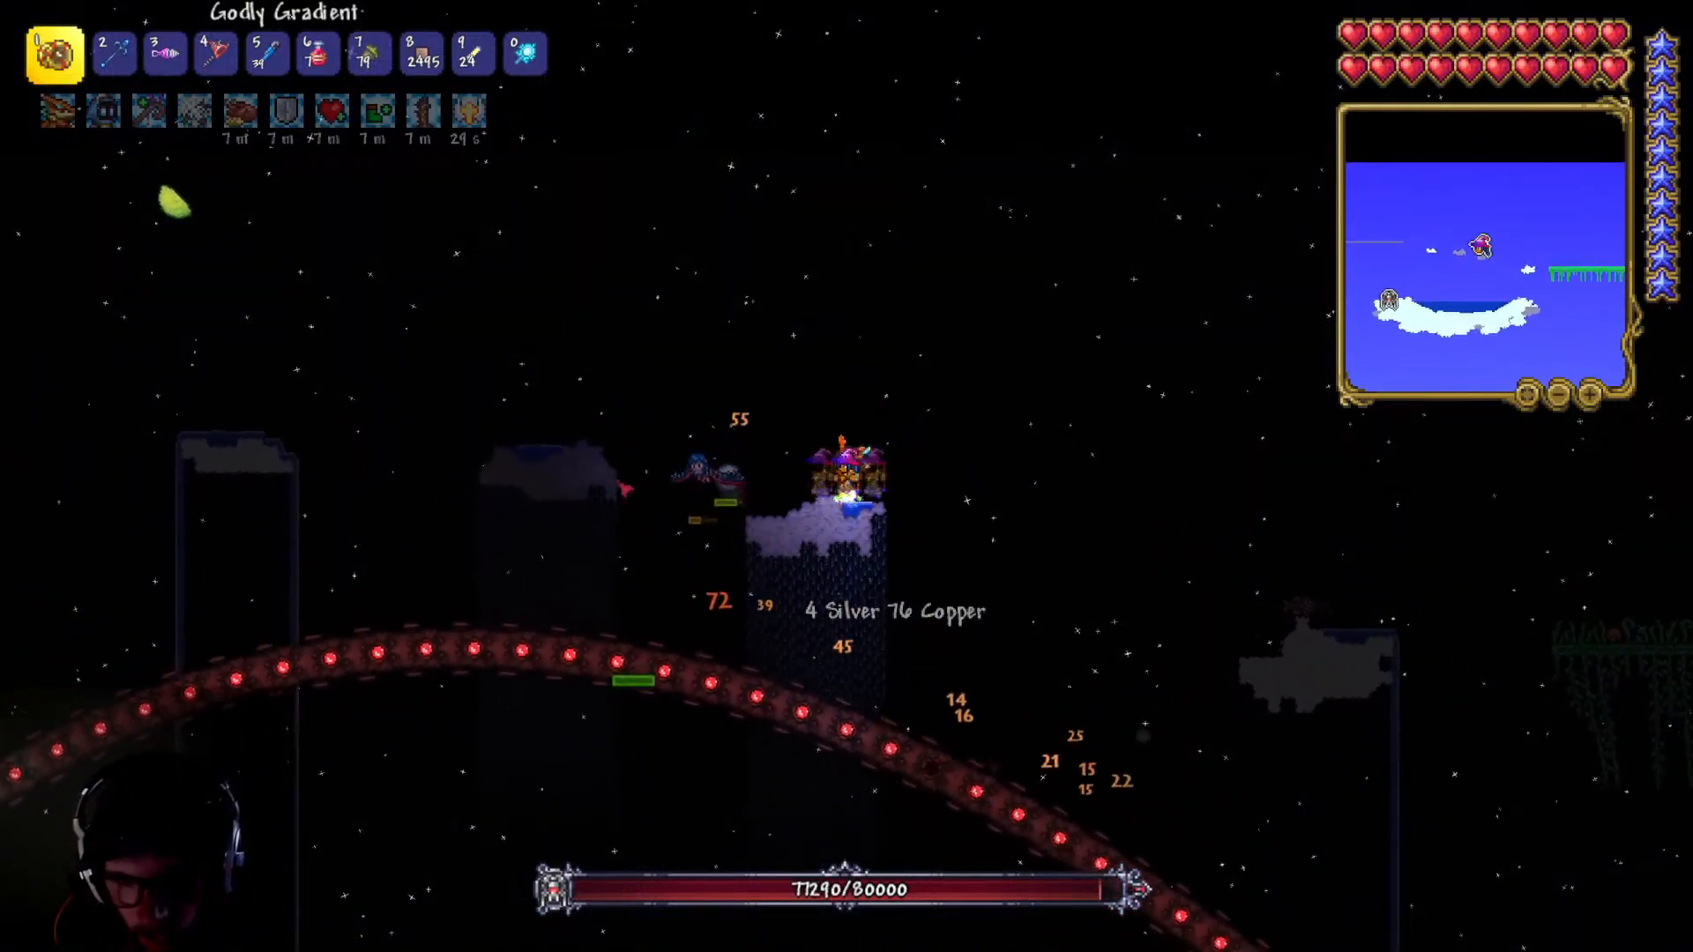
{"action": "key", "text": "a"}
{"action": "mouse_move", "coordinate": [711, 436]}
{"action": "left_mouse_down"}
{"action": "mouse_move", "coordinate": [756, 388]}
{"action": "mouse_move", "coordinate": [870, 607]}
{"action": "left_mouse_up"}
{"action": "key", "text": "space"}
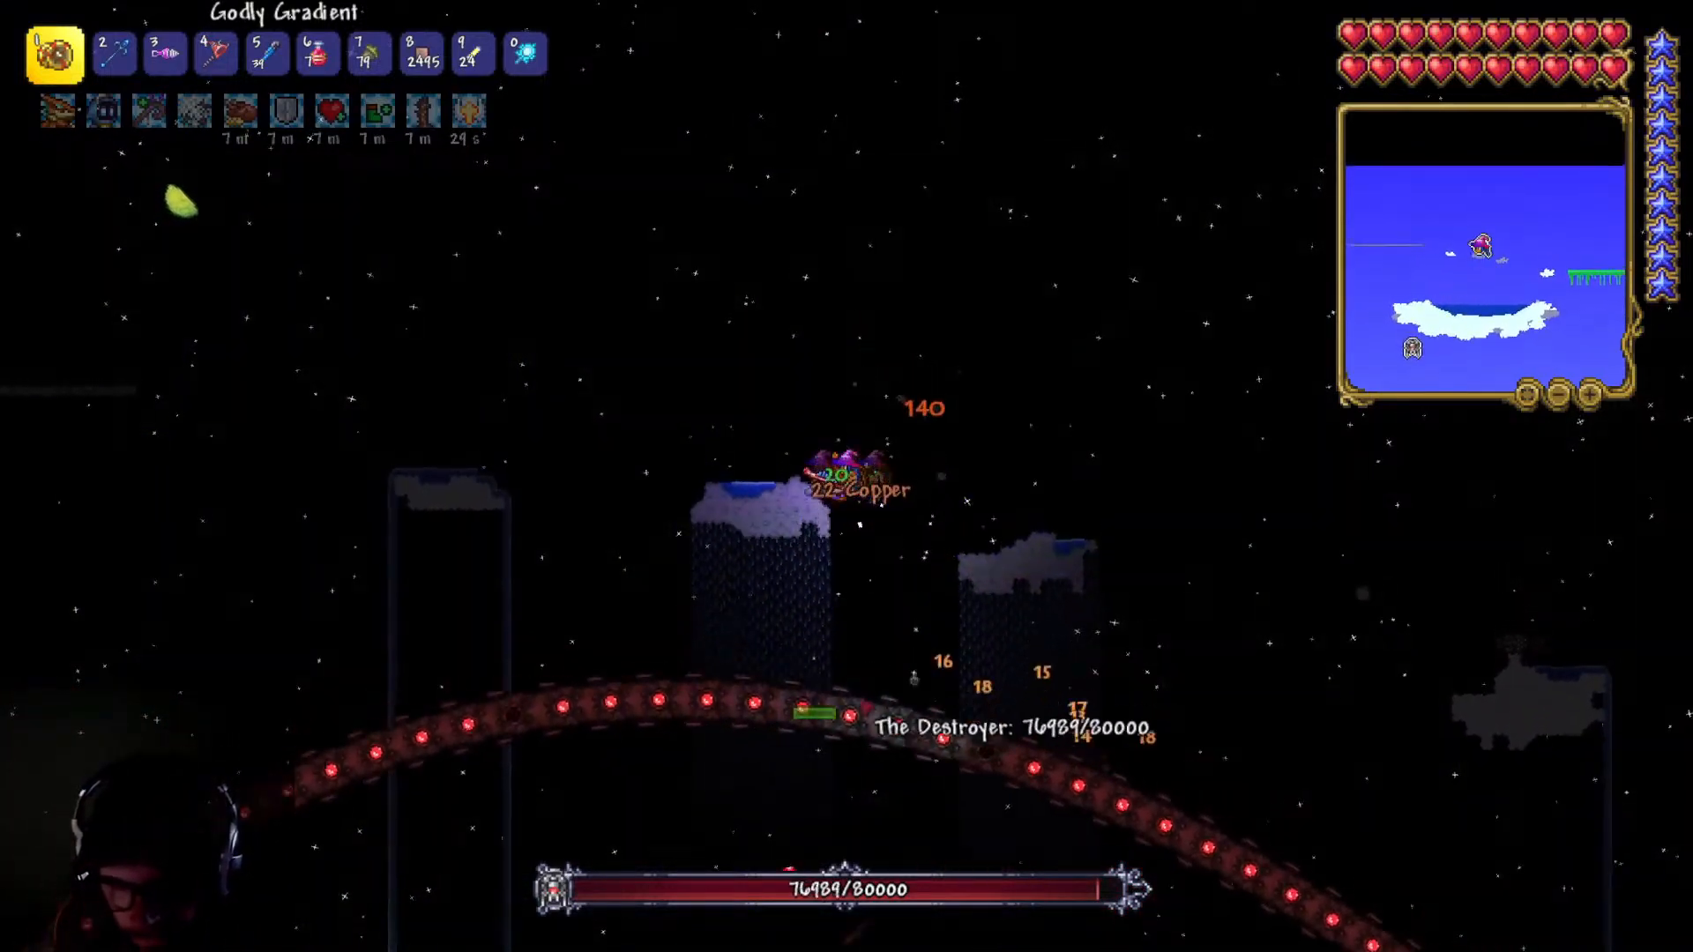
- Hover above the cloud pillars and strike the Destroyer's rising head and body segments while climbing clear of it
{"action": "key", "text": "a"}
{"action": "mouse_move", "coordinate": [844, 749]}
{"action": "left_mouse_down"}
{"action": "mouse_move", "coordinate": [966, 648]}
{"action": "mouse_move", "coordinate": [885, 661]}
{"action": "mouse_move", "coordinate": [1025, 655]}
{"action": "left_mouse_up"}
{"action": "key", "text": "space"}
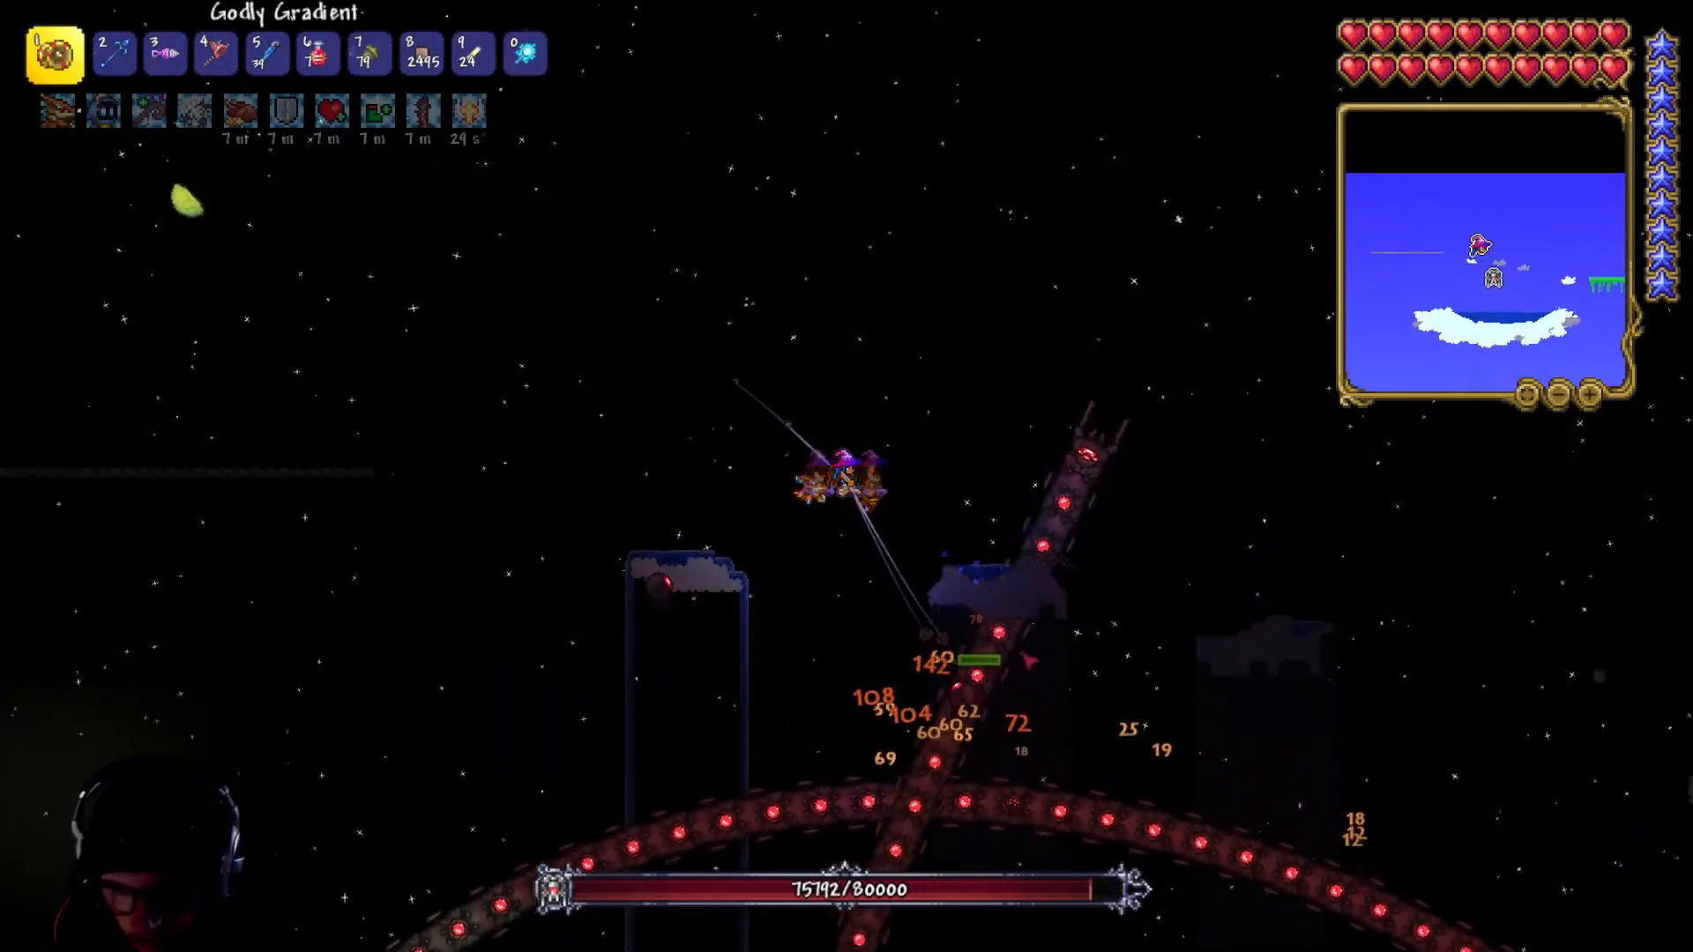
{"action": "mouse_move", "coordinate": [955, 575]}
{"action": "left_mouse_down"}
{"action": "mouse_move", "coordinate": [884, 523]}
{"action": "mouse_move", "coordinate": [973, 579]}
{"action": "left_mouse_up"}
{"action": "key", "text": "a"}
{"action": "key", "text": "space"}
{"action": "key", "text": "d"}
{"action": "mouse_move", "coordinate": [1080, 494]}
{"action": "left_mouse_down"}
{"action": "mouse_move", "coordinate": [1048, 370]}
{"action": "mouse_move", "coordinate": [998, 449]}
{"action": "left_mouse_up"}
{"action": "key", "text": "space"}
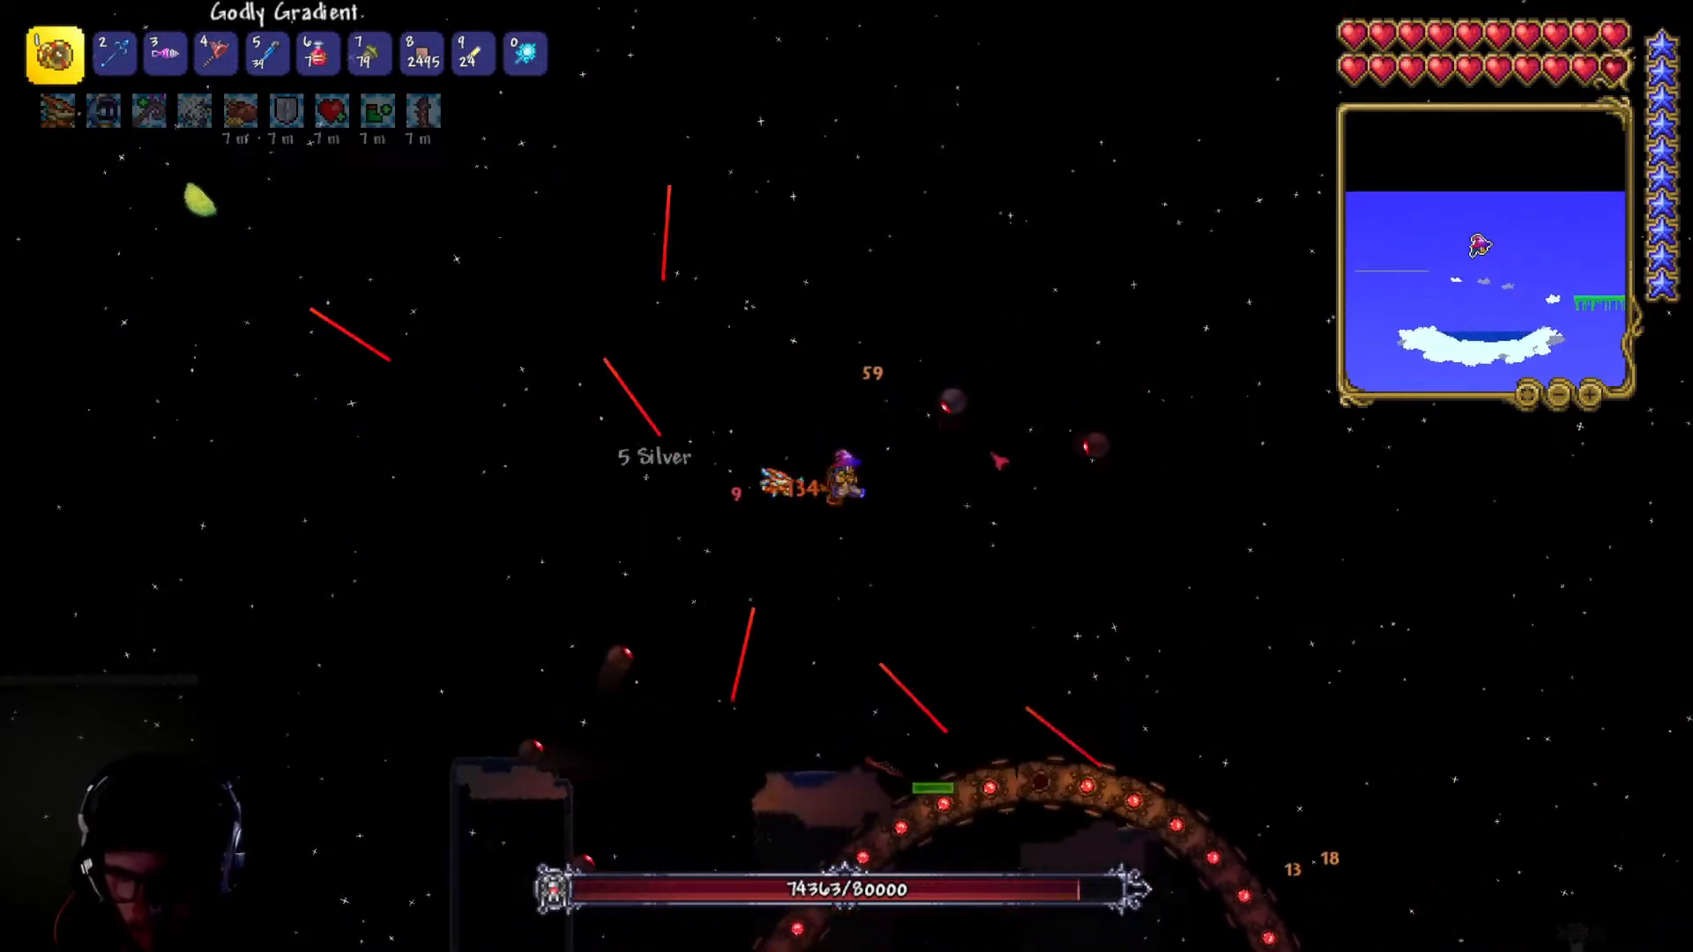
- Dodge the lasers above the pillars and attack the approaching Probes with the Godly Gradient
{"action": "key", "text": "d"}
{"action": "mouse_move", "coordinate": [822, 431]}
{"action": "left_mouse_down"}
{"action": "mouse_move", "coordinate": [940, 463]}
{"action": "mouse_move", "coordinate": [802, 302]}
{"action": "mouse_move", "coordinate": [906, 429]}
{"action": "mouse_move", "coordinate": [977, 425]}
{"action": "mouse_move", "coordinate": [794, 467]}
{"action": "mouse_move", "coordinate": [697, 450]}
{"action": "mouse_move", "coordinate": [702, 410]}
{"action": "mouse_move", "coordinate": [751, 469]}
{"action": "mouse_move", "coordinate": [983, 469]}
{"action": "mouse_move", "coordinate": [874, 534]}
{"action": "mouse_move", "coordinate": [884, 569]}
{"action": "left_mouse_up"}
{"action": "key", "text": "a"}
{"action": "key", "text": "space"}
{"action": "key", "text": "space"}
{"action": "key", "text": "a"}
{"action": "key", "text": "d"}
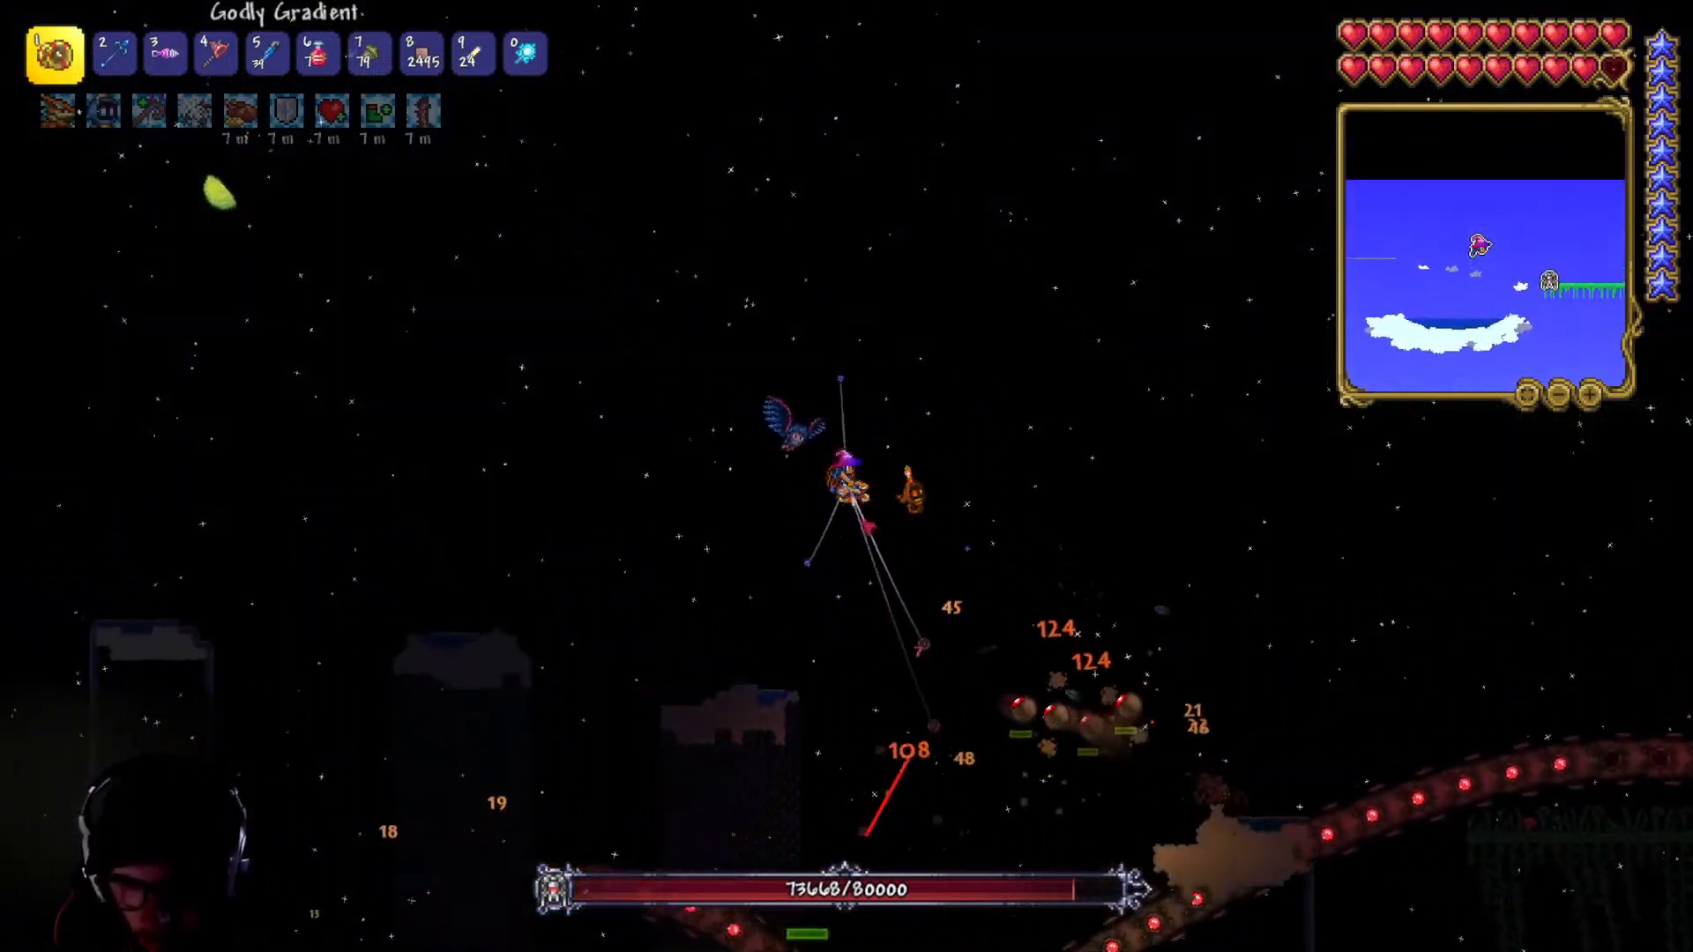
- Switch to the Frost Staff and fire at the Probes east of the cloud pillars
{"action": "mouse_move", "coordinate": [999, 461]}
{"action": "left_mouse_down"}
{"action": "mouse_move", "coordinate": [1118, 366]}
{"action": "mouse_move", "coordinate": [1138, 322]}
{"action": "mouse_move", "coordinate": [979, 282]}
{"action": "mouse_move", "coordinate": [871, 379]}
{"action": "mouse_move", "coordinate": [1008, 758]}
{"action": "mouse_move", "coordinate": [1142, 750]}
{"action": "mouse_move", "coordinate": [1120, 523]}
{"action": "left_mouse_up"}
{"action": "key", "text": "d"}
{"action": "key", "text": "d"}
{"action": "key", "text": "space"}
{"action": "key", "text": "2"}
{"action": "key", "text": "a"}
{"action": "key", "text": "space"}
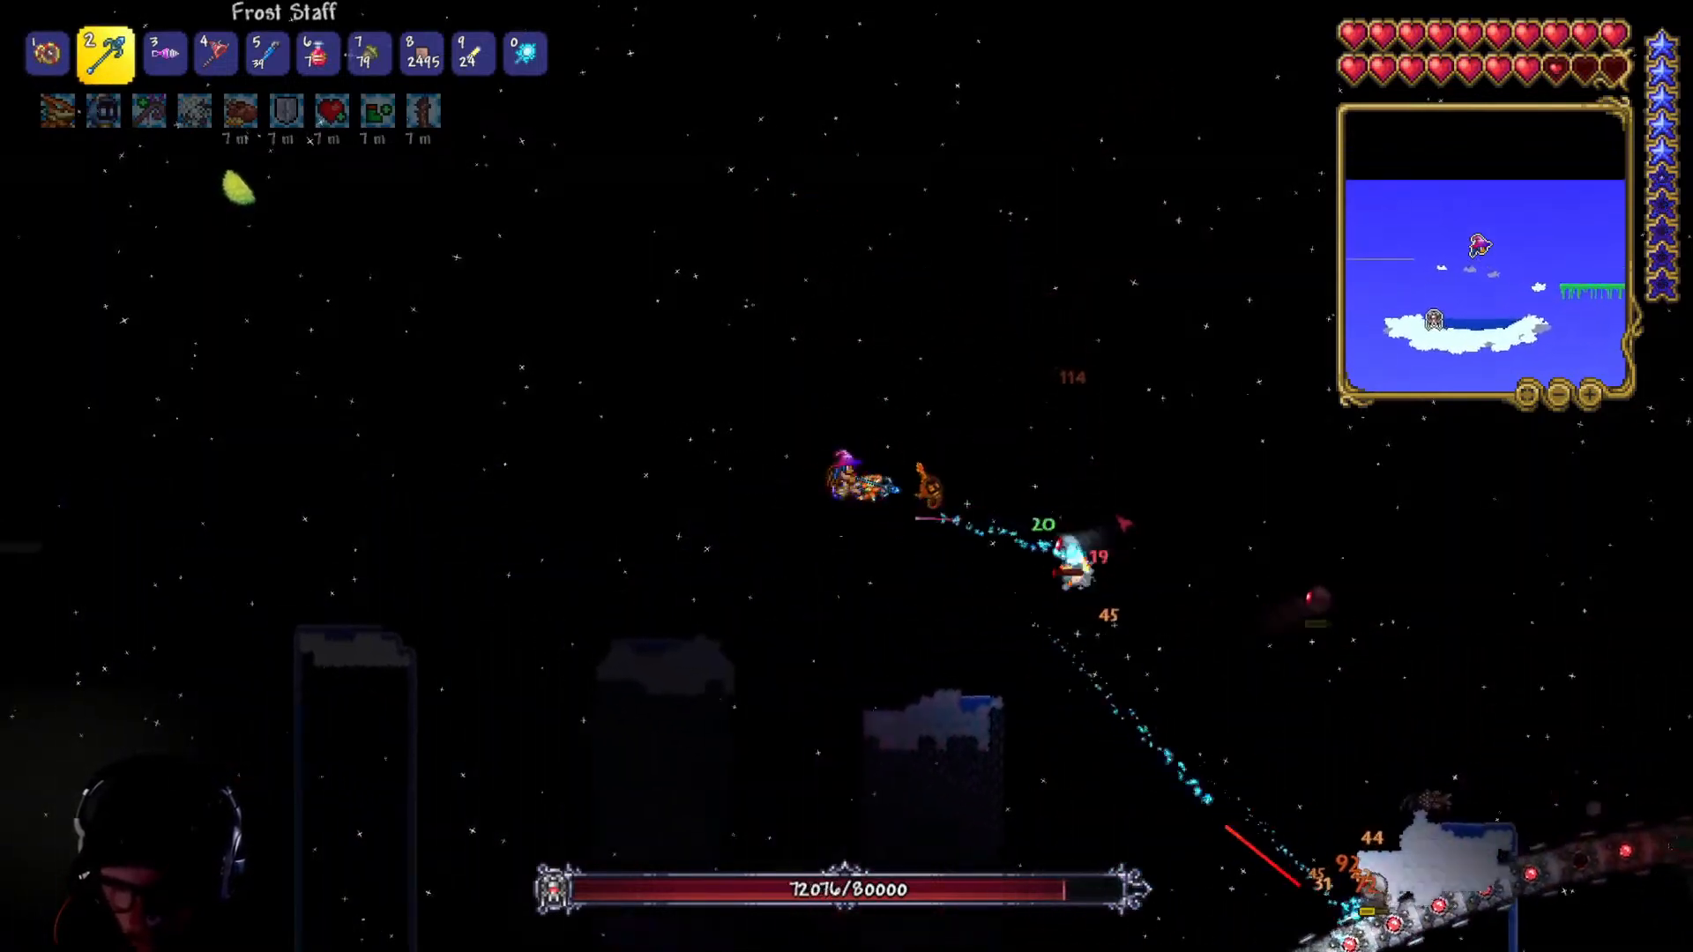
- Stay airborne above the pillars and keep attacking, returning to the Godly Gradient against the Destroyer passing below
{"action": "mouse_move", "coordinate": [1284, 612]}
{"action": "left_mouse_down"}
{"action": "mouse_move", "coordinate": [1183, 491]}
{"action": "mouse_move", "coordinate": [618, 564]}
{"action": "mouse_move", "coordinate": [794, 689]}
{"action": "left_mouse_up"}
{"action": "key", "text": "d"}
{"action": "key", "text": "space"}
{"action": "key", "text": "d"}
{"action": "mouse_move", "coordinate": [688, 529]}
{"action": "left_mouse_down"}
{"action": "mouse_move", "coordinate": [617, 432]}
{"action": "mouse_move", "coordinate": [565, 503]}
{"action": "mouse_move", "coordinate": [529, 599]}
{"action": "mouse_move", "coordinate": [631, 503]}
{"action": "mouse_move", "coordinate": [688, 730]}
{"action": "left_mouse_up"}
{"action": "key", "text": "space"}
{"action": "key", "text": "space"}
{"action": "key", "text": "a"}
{"action": "key", "text": "a"}
{"action": "key", "text": "space"}
{"action": "key", "text": "a"}
{"action": "key", "text": "space"}
{"action": "mouse_move", "coordinate": [743, 809]}
{"action": "left_mouse_down"}
{"action": "mouse_move", "coordinate": [789, 696]}
{"action": "mouse_move", "coordinate": [767, 635]}
{"action": "left_mouse_up"}
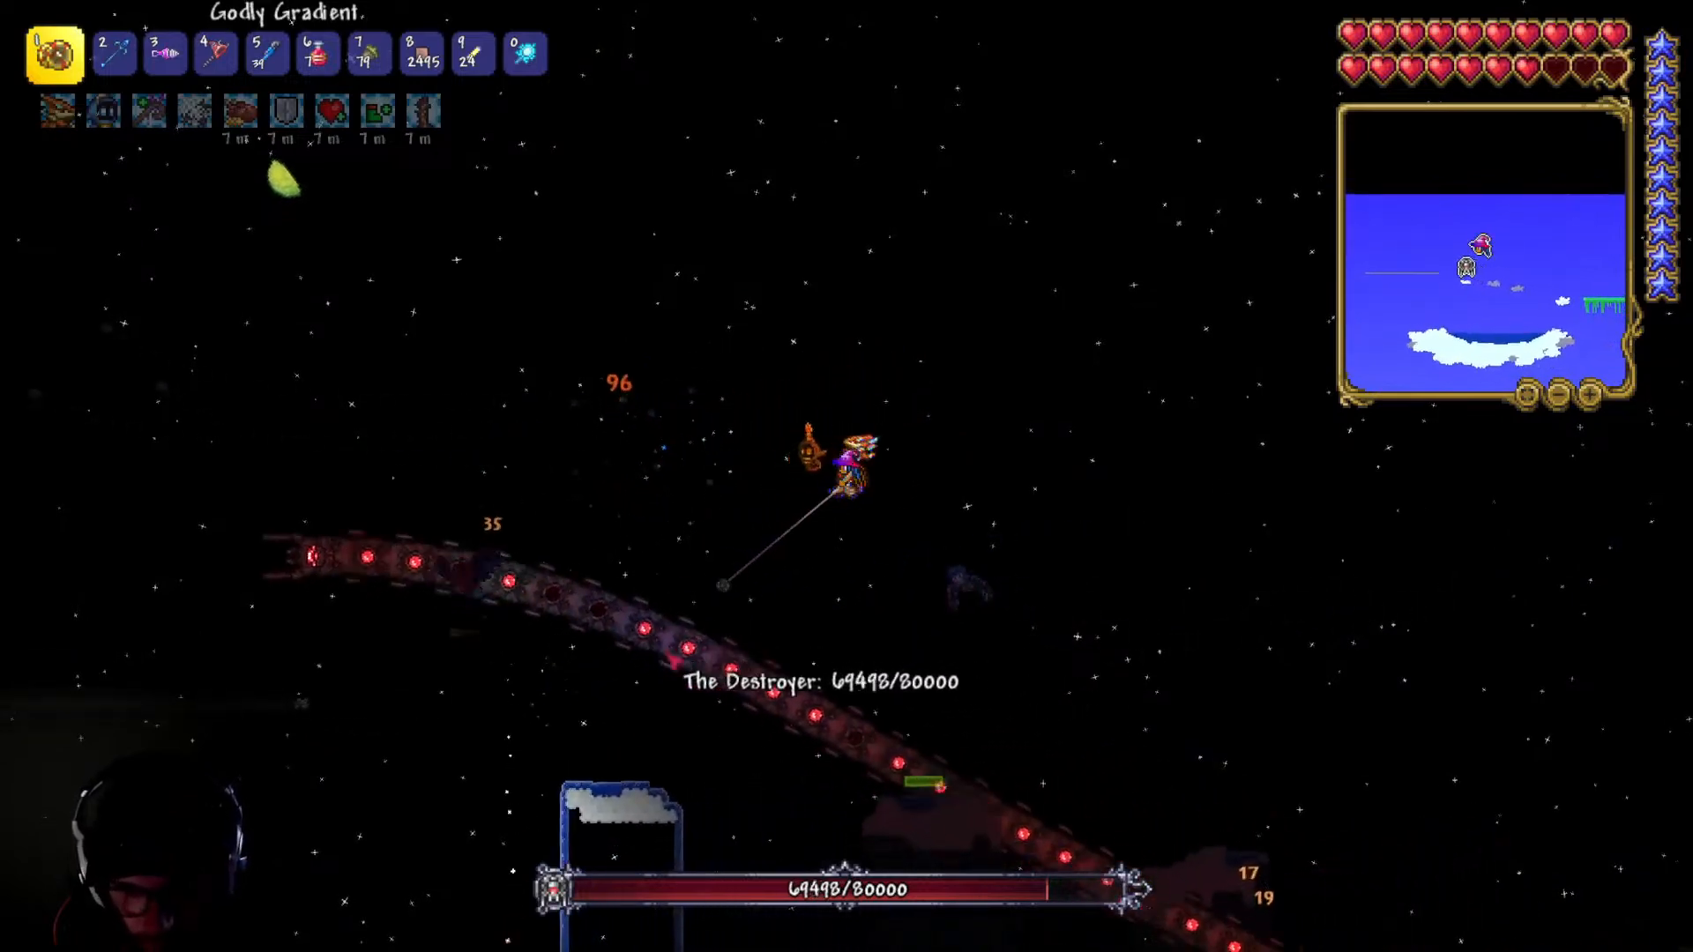
- Strike the Destroyer's front segments, then fly east past the pillars to the air above the small cloud
{"action": "mouse_move", "coordinate": [690, 582]}
{"action": "left_mouse_down"}
{"action": "mouse_move", "coordinate": [697, 628]}
{"action": "mouse_move", "coordinate": [816, 653]}
{"action": "mouse_move", "coordinate": [858, 631]}
{"action": "mouse_move", "coordinate": [809, 643]}
{"action": "mouse_move", "coordinate": [751, 694]}
{"action": "mouse_move", "coordinate": [759, 674]}
{"action": "mouse_move", "coordinate": [562, 501]}
{"action": "mouse_move", "coordinate": [538, 428]}
{"action": "mouse_move", "coordinate": [499, 548]}
{"action": "mouse_move", "coordinate": [767, 556]}
{"action": "mouse_move", "coordinate": [732, 468]}
{"action": "mouse_move", "coordinate": [861, 448]}
{"action": "left_mouse_up"}
{"action": "key", "text": "d"}
{"action": "key", "text": "space"}
{"action": "key", "text": "d"}
{"action": "key", "text": "space"}
{"action": "key", "text": "a"}
{"action": "key", "text": "space"}
{"action": "key", "text": "a"}
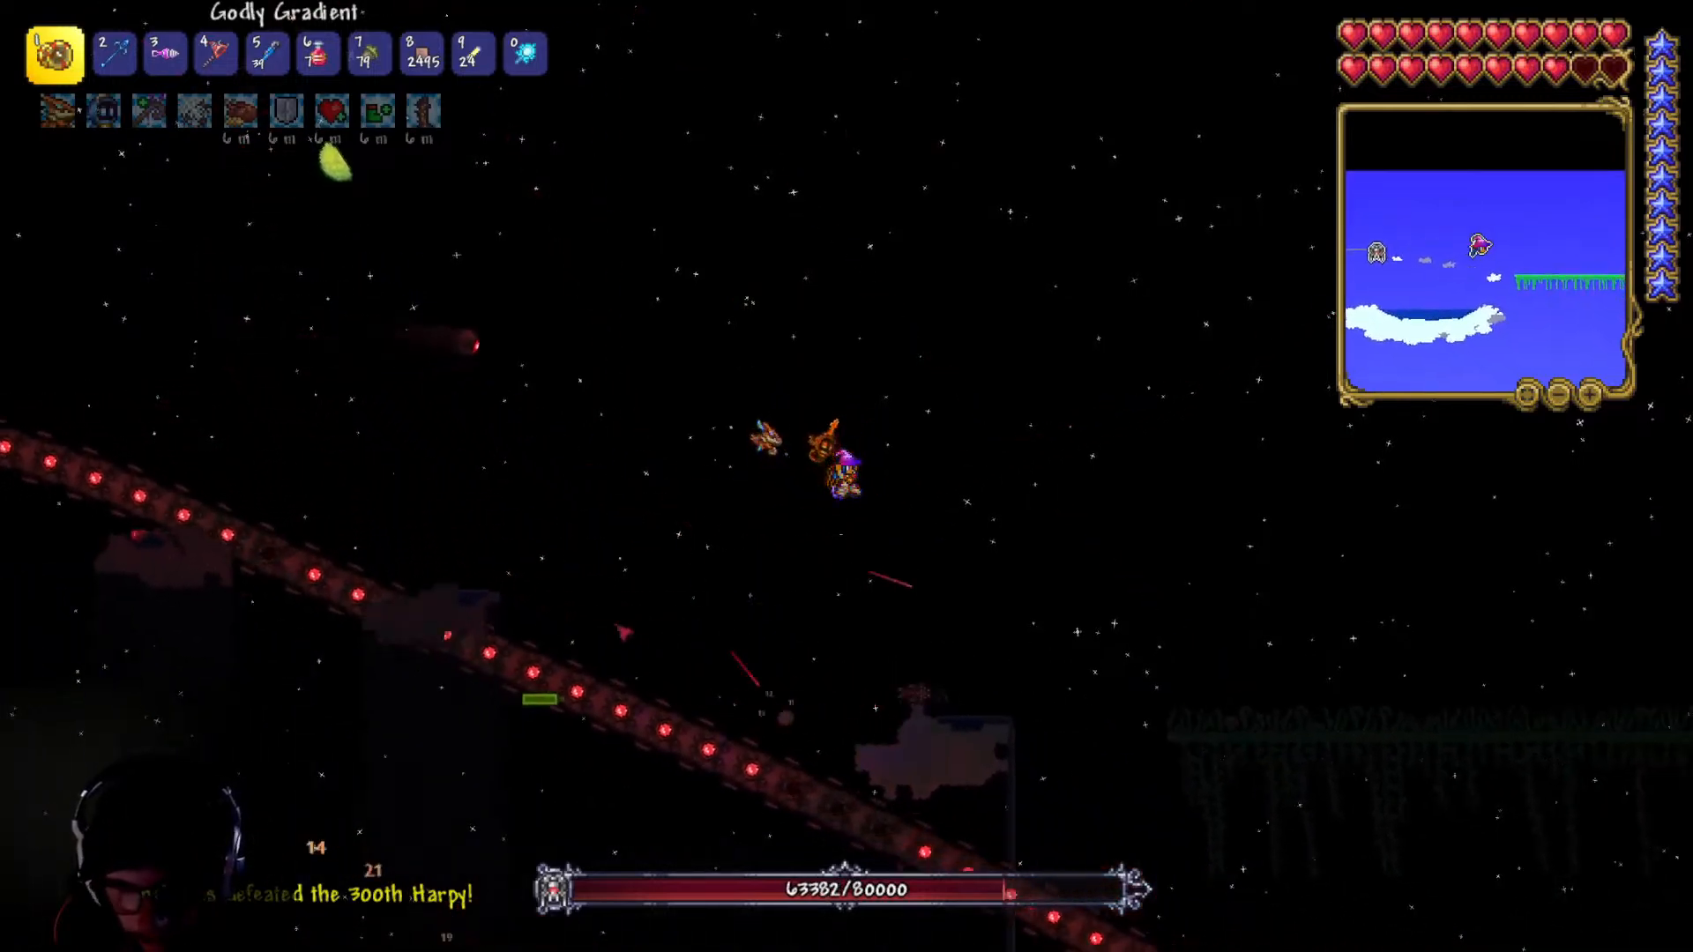
- Fly back west over the pillars, hitting the Destroyer's body and the Probes around it
{"action": "key", "text": "d"}
{"action": "mouse_move", "coordinate": [615, 488]}
{"action": "left_mouse_down"}
{"action": "mouse_move", "coordinate": [607, 451]}
{"action": "mouse_move", "coordinate": [533, 514]}
{"action": "left_mouse_up"}
{"action": "key", "text": "space"}
{"action": "key", "text": "a"}
{"action": "key", "text": "space"}
{"action": "mouse_move", "coordinate": [435, 638]}
{"action": "left_mouse_down"}
{"action": "mouse_move", "coordinate": [600, 624]}
{"action": "mouse_move", "coordinate": [738, 790]}
{"action": "left_mouse_up"}
{"action": "key", "text": "a"}
{"action": "mouse_move", "coordinate": [872, 772]}
{"action": "left_mouse_down"}
{"action": "mouse_move", "coordinate": [862, 612]}
{"action": "mouse_move", "coordinate": [997, 482]}
{"action": "mouse_move", "coordinate": [970, 476]}
{"action": "mouse_move", "coordinate": [917, 571]}
{"action": "left_mouse_up"}
{"action": "key", "text": "space"}
{"action": "key", "text": "d"}
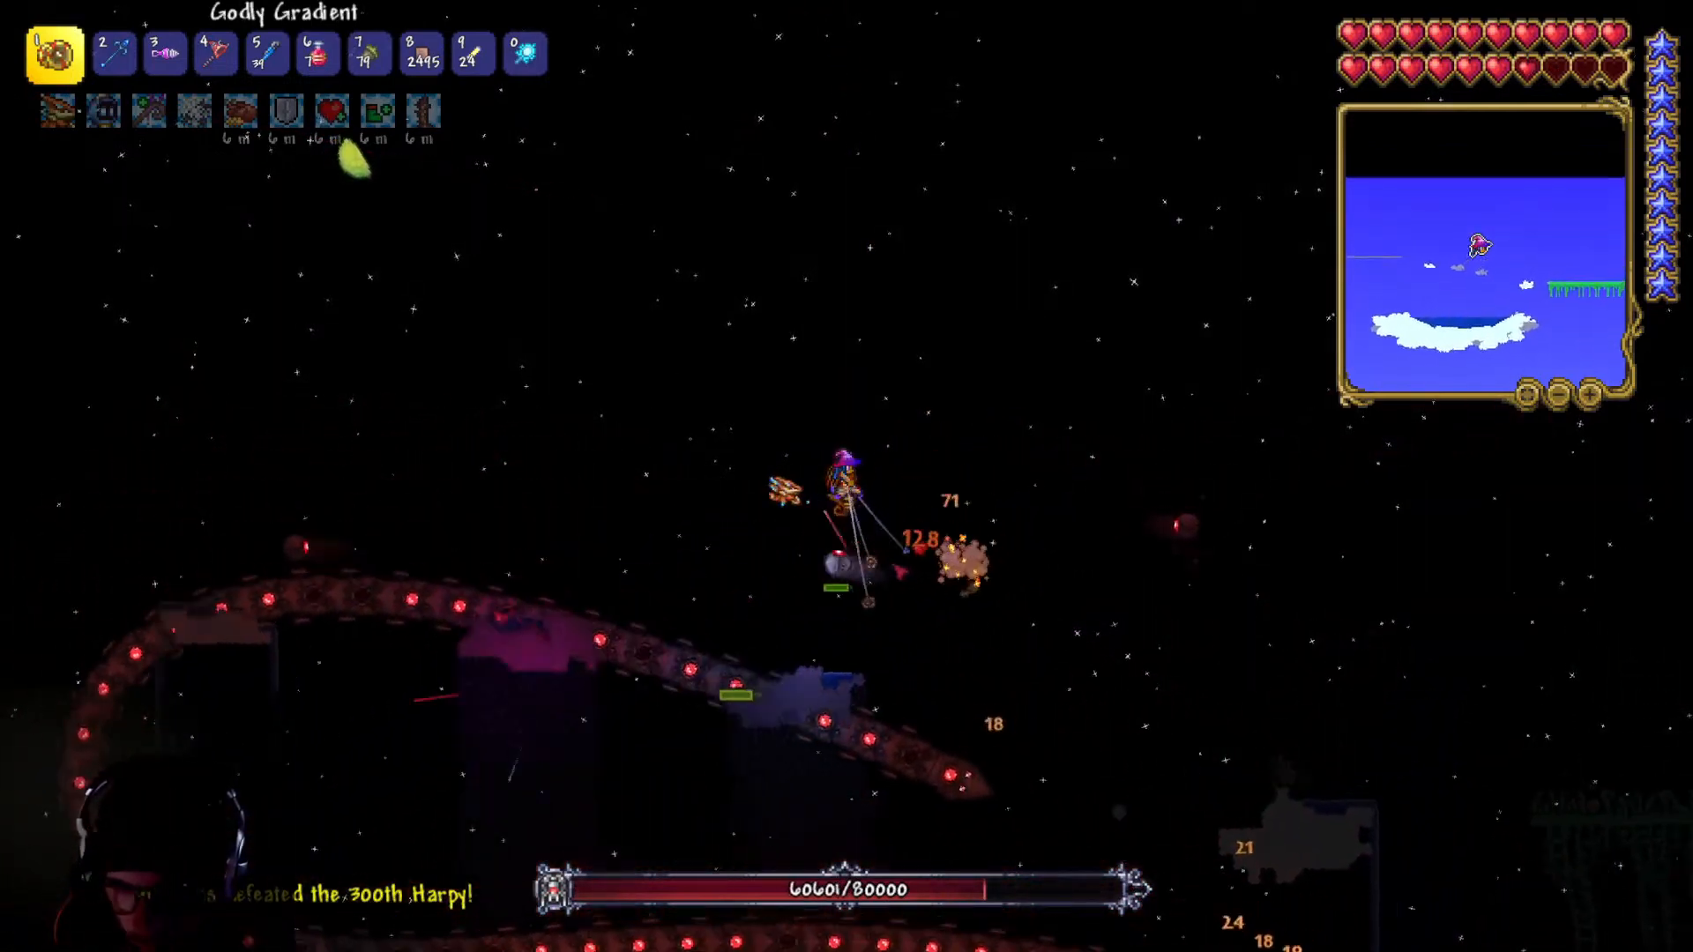
- Fight off the Probes at close range while flying east toward the small cloud
{"action": "key", "text": "d"}
{"action": "mouse_move", "coordinate": [1051, 521]}
{"action": "left_mouse_down"}
{"action": "mouse_move", "coordinate": [889, 287]}
{"action": "mouse_move", "coordinate": [882, 441]}
{"action": "mouse_move", "coordinate": [749, 512]}
{"action": "left_mouse_up"}
{"action": "key", "text": "a"}
{"action": "key", "text": "space"}
{"action": "key", "text": "space"}
{"action": "left_click_drag", "start_coordinate": [801, 446], "coordinate": [743, 569]}
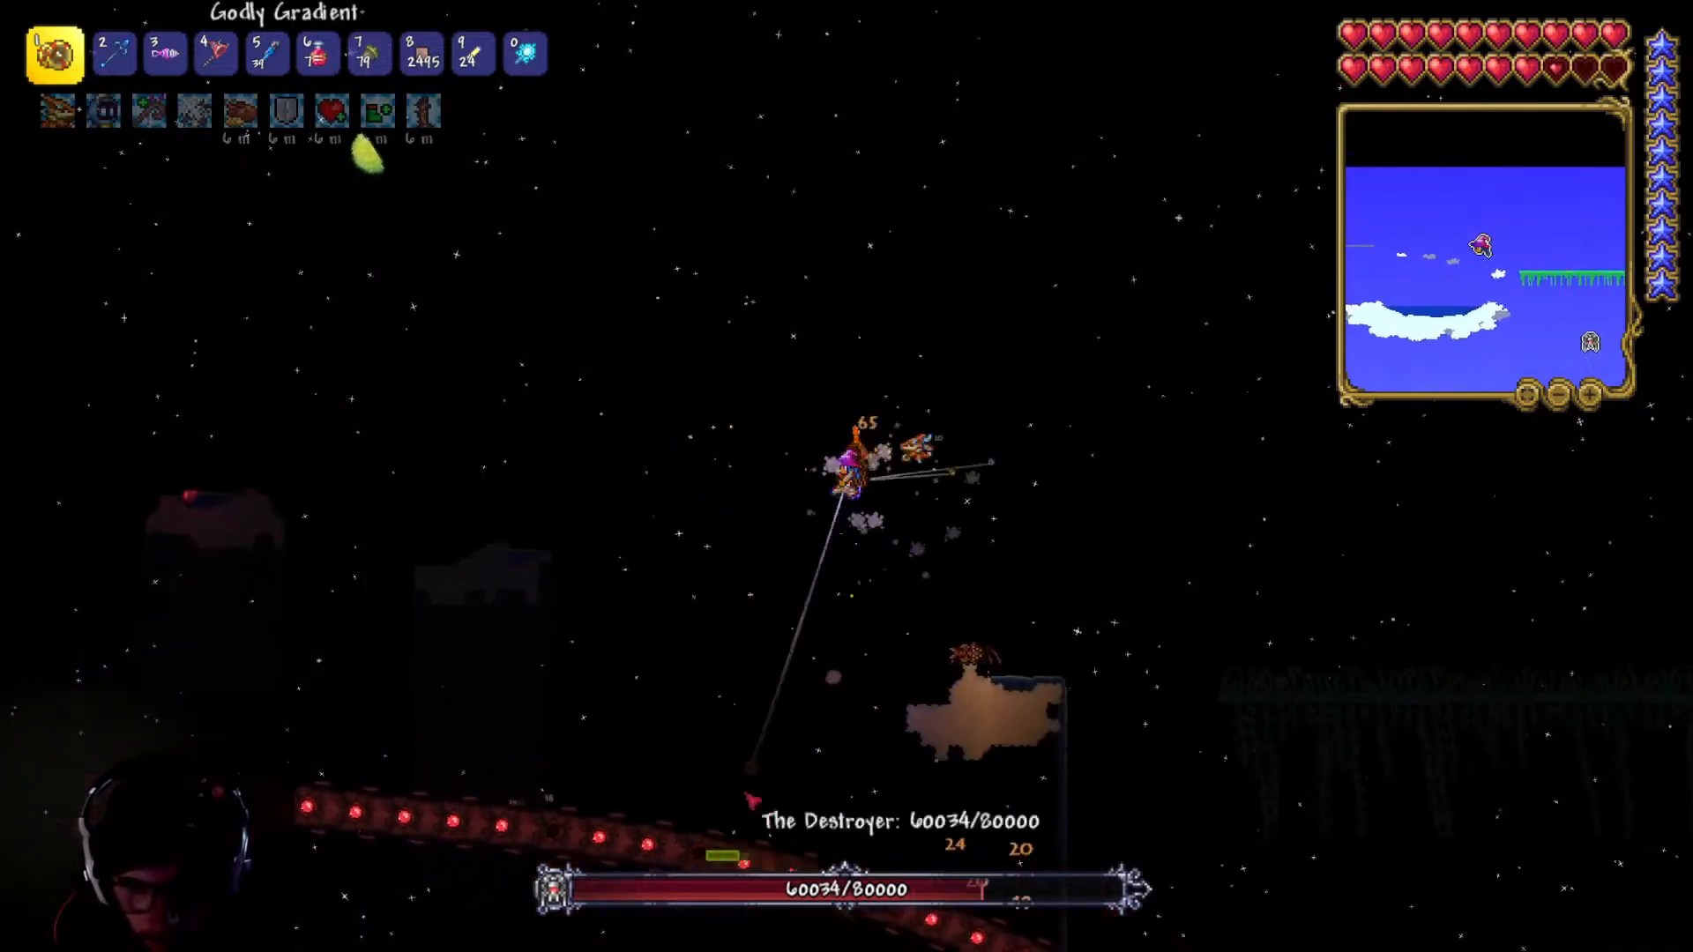
- Strike the Destroyer's body from above as it passes beneath the small cloud
{"action": "key", "text": "a"}
{"action": "left_click_drag", "start_coordinate": [739, 772], "coordinate": [833, 779]}
{"action": "key", "text": "space"}
{"action": "key", "text": "d"}
{"action": "mouse_move", "coordinate": [1171, 848]}
{"action": "left_mouse_down"}
{"action": "mouse_move", "coordinate": [1032, 776]}
{"action": "mouse_move", "coordinate": [1010, 867]}
{"action": "left_mouse_up"}
{"action": "key", "text": "a"}
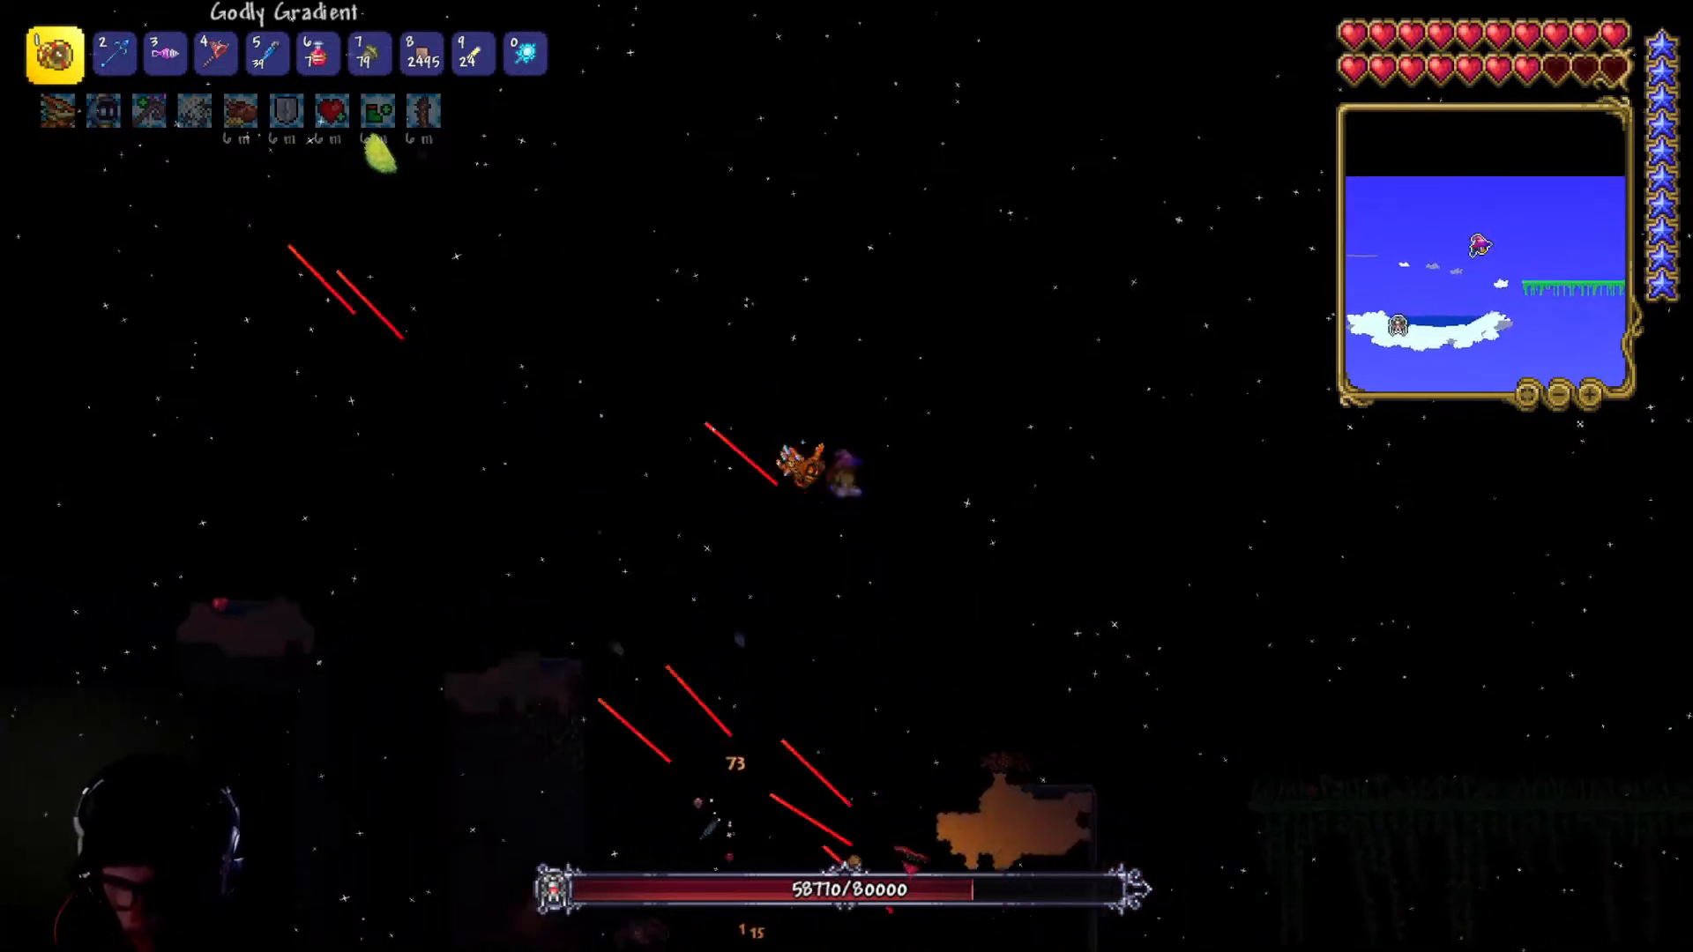
- Evade the laser volley and fly west to the easternmost cloud pillar, destroying a Probe beside it
{"action": "key", "text": "space"}
{"action": "key", "text": "a"}
{"action": "mouse_move", "coordinate": [625, 705]}
{"action": "left_mouse_down"}
{"action": "mouse_move", "coordinate": [838, 806]}
{"action": "mouse_move", "coordinate": [1020, 835]}
{"action": "mouse_move", "coordinate": [904, 631]}
{"action": "mouse_move", "coordinate": [915, 712]}
{"action": "mouse_move", "coordinate": [629, 766]}
{"action": "mouse_move", "coordinate": [609, 705]}
{"action": "mouse_move", "coordinate": [657, 593]}
{"action": "mouse_move", "coordinate": [697, 556]}
{"action": "mouse_move", "coordinate": [782, 533]}
{"action": "mouse_move", "coordinate": [670, 487]}
{"action": "mouse_move", "coordinate": [960, 638]}
{"action": "left_mouse_up"}
{"action": "key", "text": "d"}
{"action": "key", "text": "space"}
{"action": "key", "text": "a"}
{"action": "key", "text": "a"}
{"action": "key", "text": "space"}
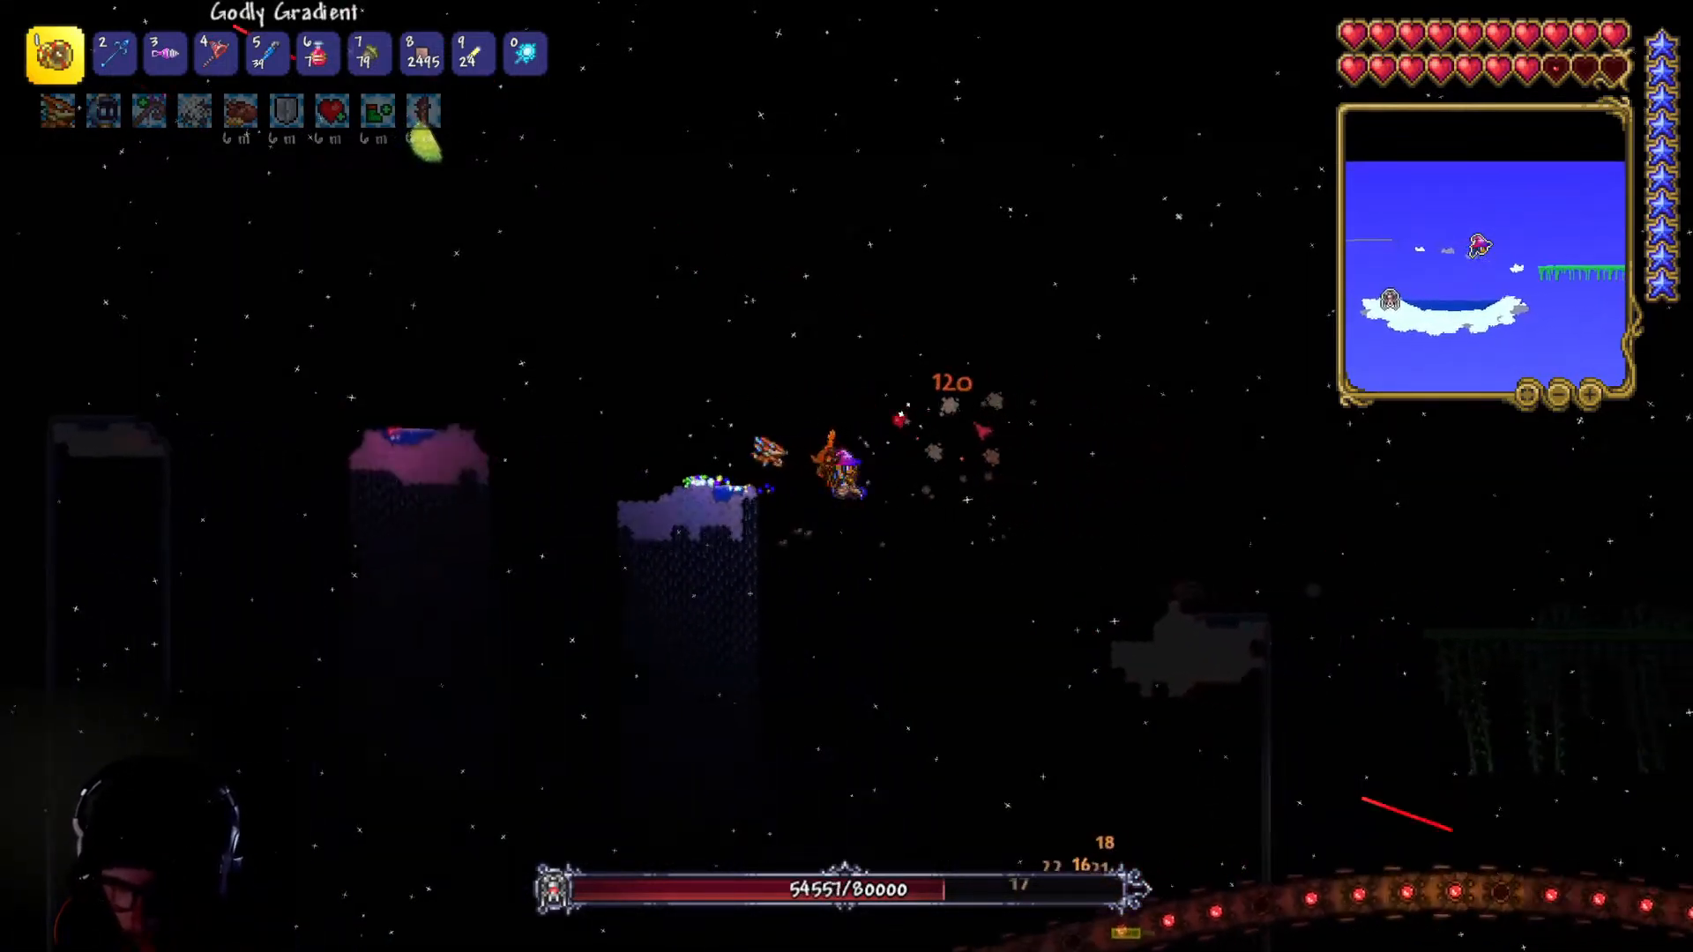
- Move west to the lake cloud's western rim and attack the Destroyer as it crosses the water
{"action": "key", "text": "a"}
{"action": "mouse_move", "coordinate": [957, 697]}
{"action": "left_mouse_down"}
{"action": "mouse_move", "coordinate": [943, 793]}
{"action": "mouse_move", "coordinate": [845, 649]}
{"action": "mouse_move", "coordinate": [928, 704]}
{"action": "mouse_move", "coordinate": [893, 672]}
{"action": "mouse_move", "coordinate": [979, 696]}
{"action": "mouse_move", "coordinate": [877, 708]}
{"action": "mouse_move", "coordinate": [908, 712]}
{"action": "left_mouse_up"}
{"action": "key", "text": "space"}
{"action": "key", "text": "space"}
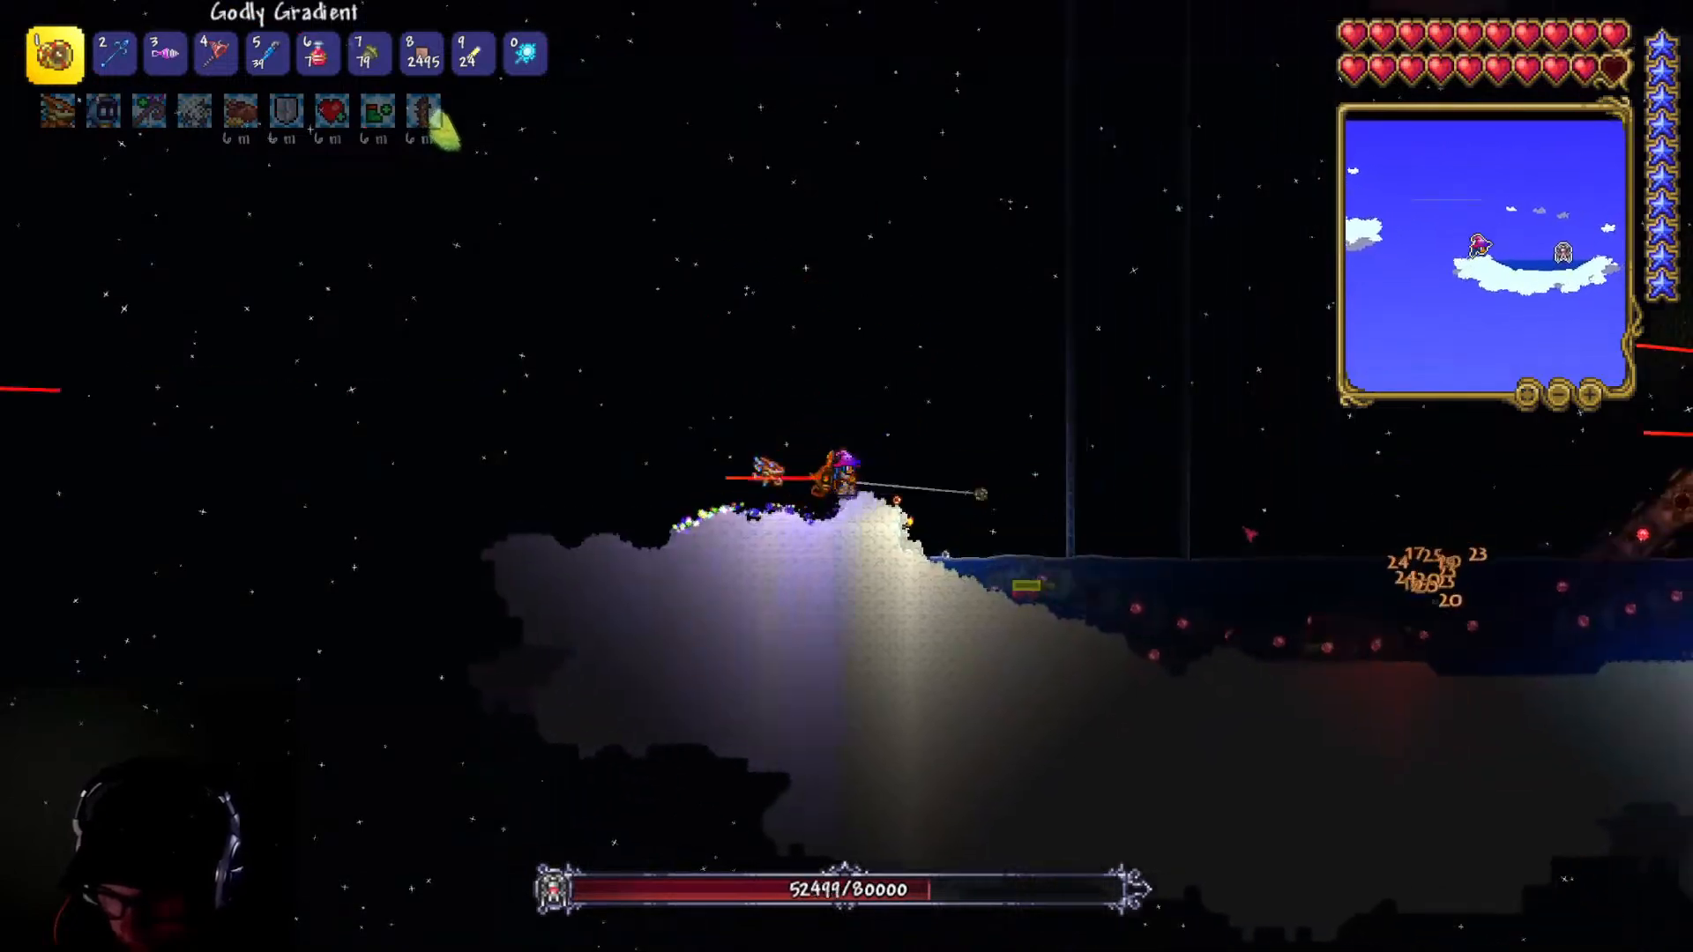
{"action": "mouse_move", "coordinate": [1137, 813]}
{"action": "left_mouse_down"}
{"action": "mouse_move", "coordinate": [1066, 686]}
{"action": "mouse_move", "coordinate": [922, 803]}
{"action": "mouse_move", "coordinate": [914, 348]}
{"action": "mouse_move", "coordinate": [1008, 291]}
{"action": "left_mouse_up"}
{"action": "key", "text": "space"}
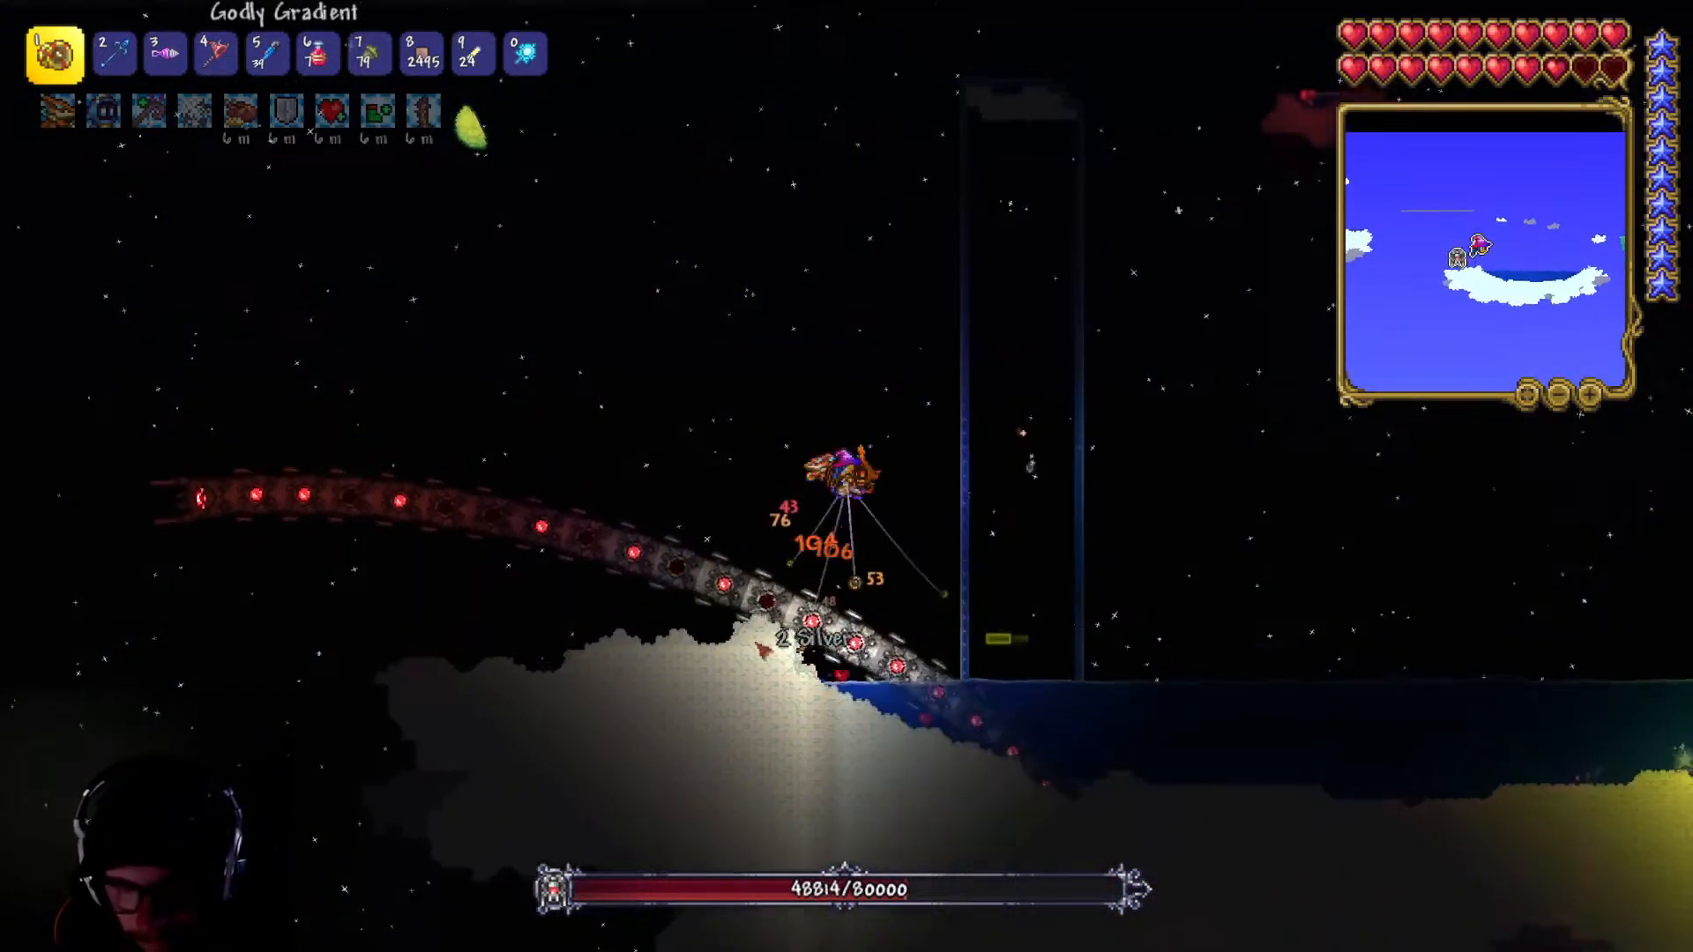
- Hit the Destroyer's segments with the Godly Gradient as they arc over the lake cloud's western rim
{"action": "left_click_drag", "start_coordinate": [776, 650], "coordinate": [746, 553]}
{"action": "mouse_move", "coordinate": [741, 706]}
{"action": "left_mouse_down"}
{"action": "mouse_move", "coordinate": [602, 626]}
{"action": "mouse_move", "coordinate": [605, 593]}
{"action": "mouse_move", "coordinate": [694, 656]}
{"action": "left_mouse_up"}
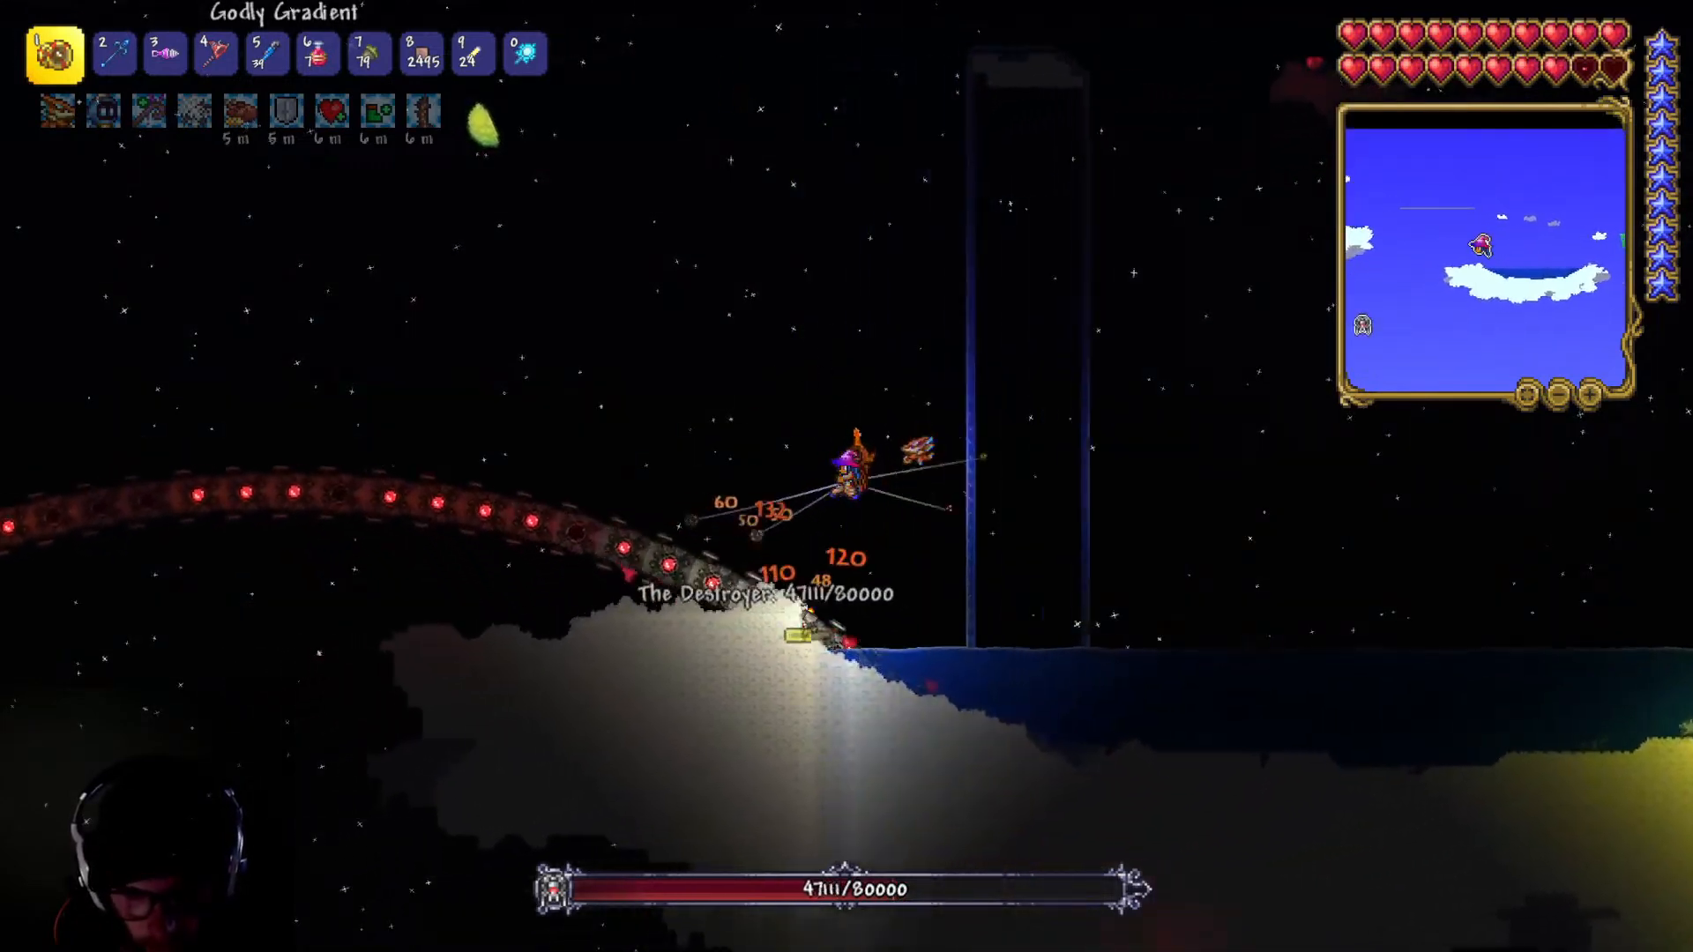
{"action": "key", "text": "a"}
{"action": "key", "text": "space"}
{"action": "left_click_drag", "start_coordinate": [529, 647], "coordinate": [532, 648]}
{"action": "left_click_drag", "start_coordinate": [557, 541], "coordinate": [599, 565]}
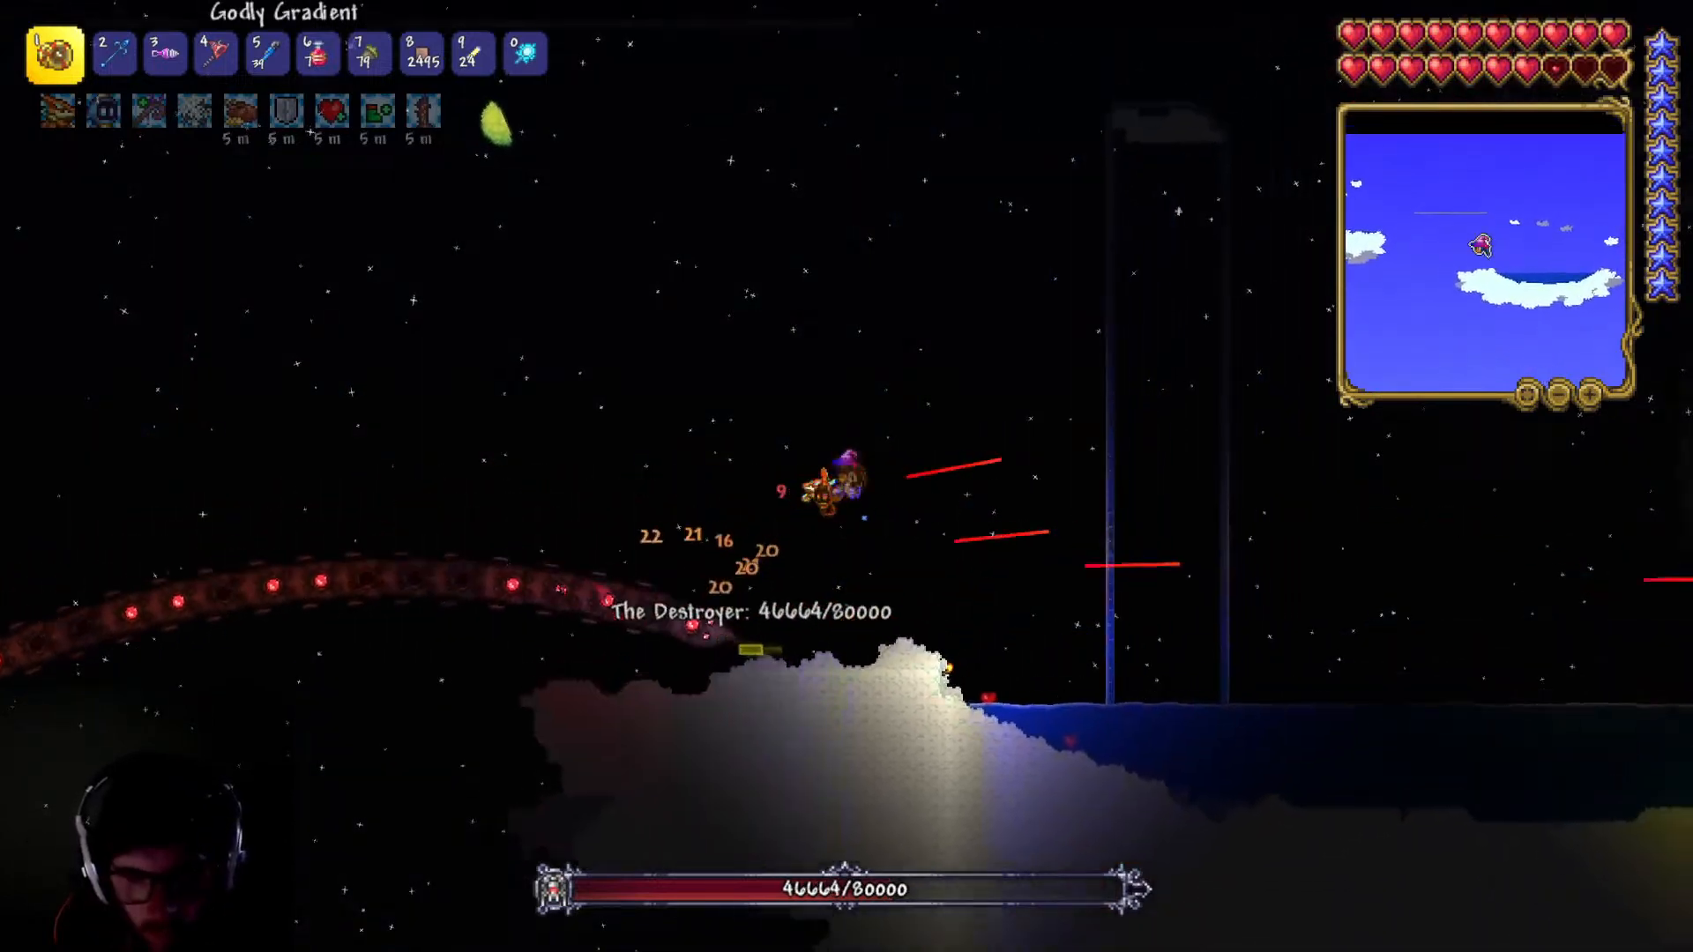
- Retreat east from the western rim to the tall waterfalls, dodging lasers and striking the pursuing Destroyer and Probes
{"action": "left_click_drag", "start_coordinate": [677, 661], "coordinate": [843, 555]}
{"action": "key", "text": "d"}
{"action": "key", "text": "space"}
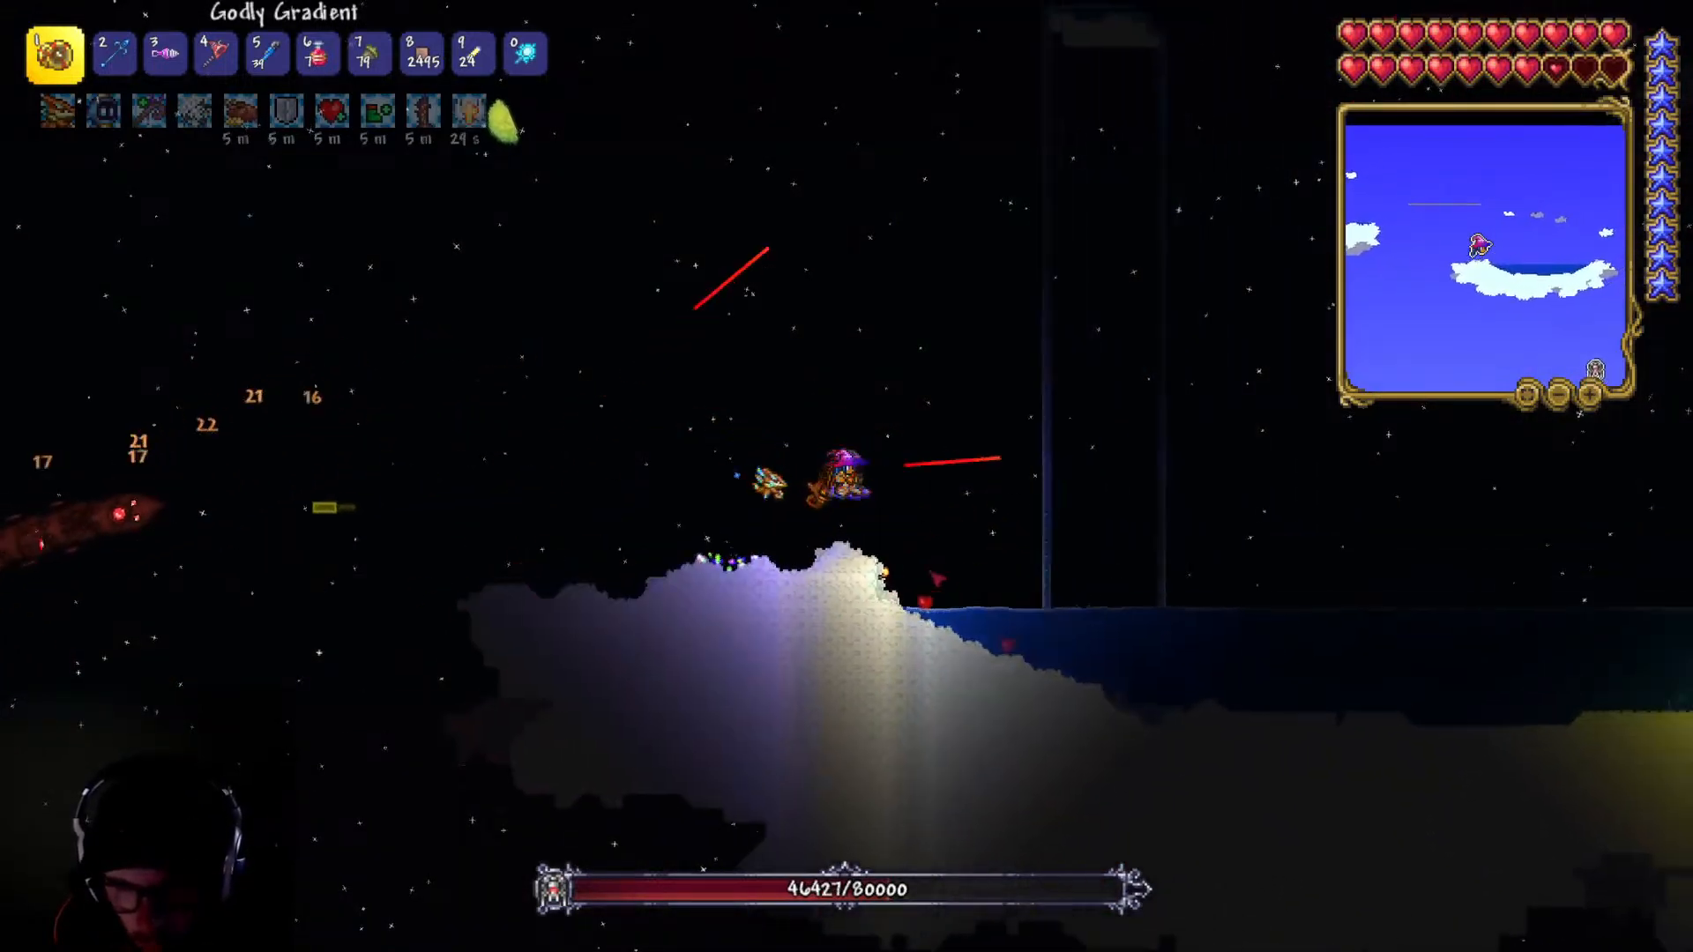
{"action": "key", "text": "d"}
{"action": "mouse_move", "coordinate": [918, 503]}
{"action": "left_mouse_down"}
{"action": "mouse_move", "coordinate": [714, 529]}
{"action": "mouse_move", "coordinate": [640, 517]}
{"action": "mouse_move", "coordinate": [663, 526]}
{"action": "mouse_move", "coordinate": [657, 471]}
{"action": "mouse_move", "coordinate": [725, 504]}
{"action": "mouse_move", "coordinate": [589, 621]}
{"action": "mouse_move", "coordinate": [614, 551]}
{"action": "mouse_move", "coordinate": [659, 578]}
{"action": "mouse_move", "coordinate": [624, 575]}
{"action": "left_mouse_up"}
{"action": "key", "text": "space"}
{"action": "key", "text": "a"}
{"action": "key", "text": "d"}
{"action": "key", "text": "space"}
{"action": "key", "text": "a"}
{"action": "key", "text": "d"}
{"action": "key", "text": "space"}
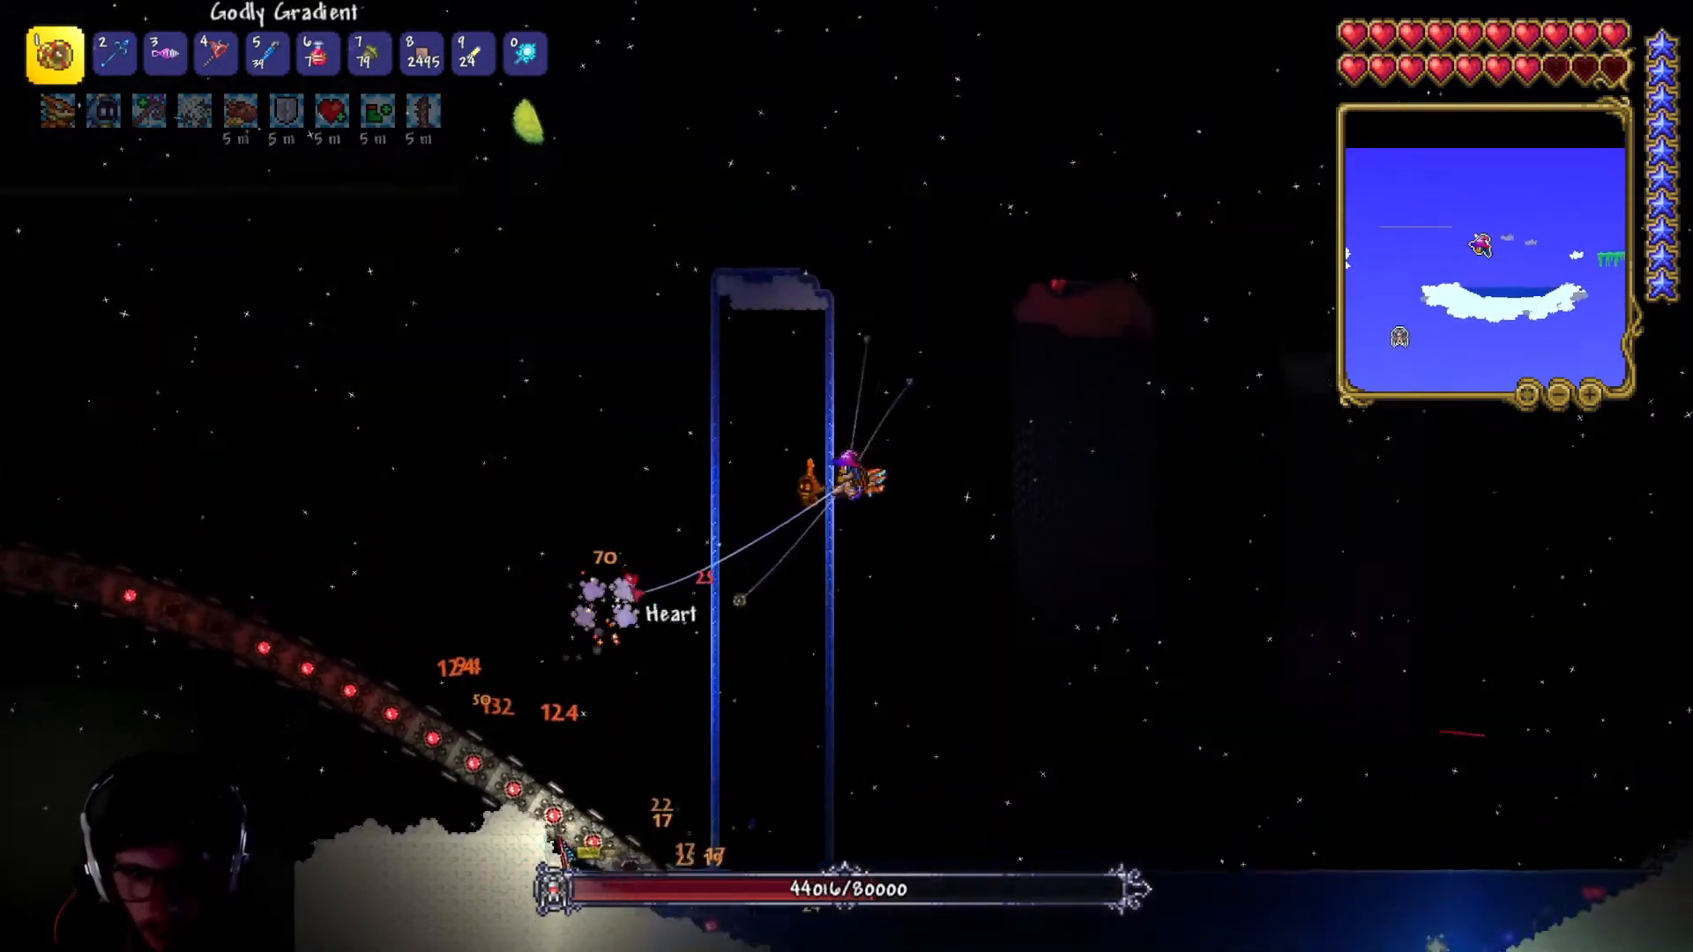
- Fight eastward from the waterfalls to the easternmost pillar and drink a healing potion, keeping the Godly Gradient ready
{"action": "key", "text": "a"}
{"action": "mouse_move", "coordinate": [635, 675]}
{"action": "left_mouse_down"}
{"action": "mouse_move", "coordinate": [677, 685]}
{"action": "mouse_move", "coordinate": [730, 651]}
{"action": "left_mouse_up"}
{"action": "key", "text": "d"}
{"action": "key", "text": "space"}
{"action": "mouse_move", "coordinate": [897, 562]}
{"action": "left_mouse_down"}
{"action": "mouse_move", "coordinate": [661, 395]}
{"action": "mouse_move", "coordinate": [728, 545]}
{"action": "left_mouse_up"}
{"action": "key", "text": "d"}
{"action": "key", "text": "space"}
{"action": "key", "text": "d"}
{"action": "left_click_drag", "start_coordinate": [591, 603], "coordinate": [657, 575]}
{"action": "key", "text": "space"}
{"action": "key", "text": "5"}
{"action": "key", "text": "1"}
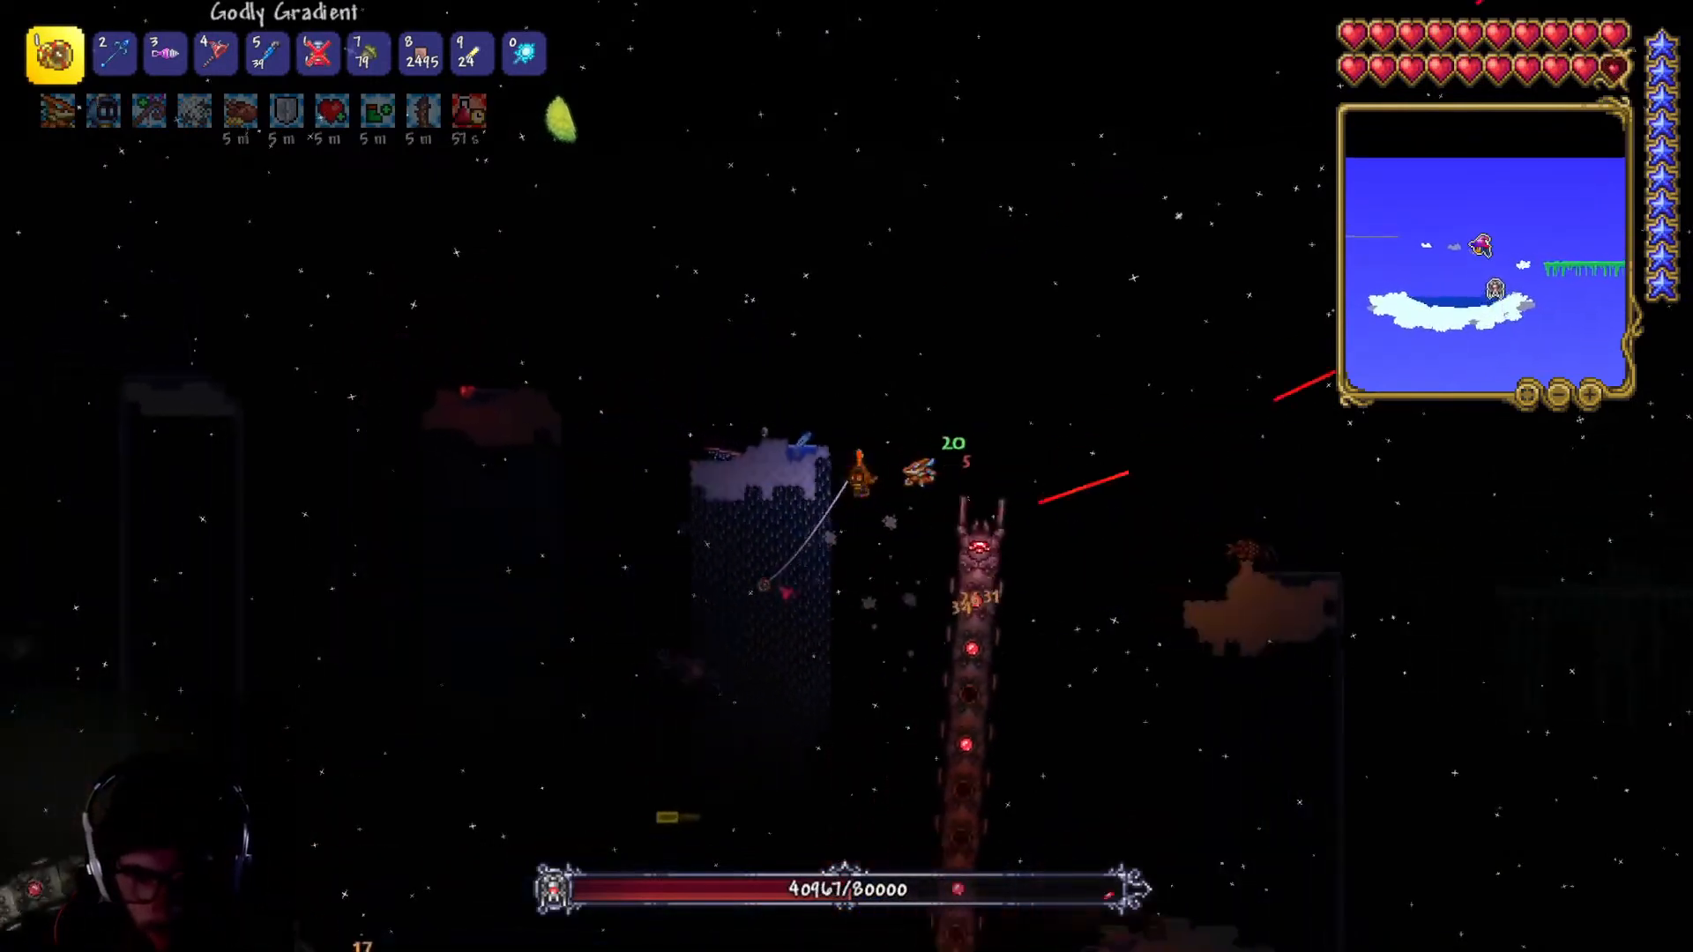
- Dodge the Destroyer's upward charge beside the easternmost pillar and attack toward its eastern side
{"action": "key", "text": "a"}
{"action": "mouse_move", "coordinate": [1040, 436]}
{"action": "left_mouse_down"}
{"action": "mouse_move", "coordinate": [1016, 457]}
{"action": "mouse_move", "coordinate": [1032, 418]}
{"action": "mouse_move", "coordinate": [1093, 374]}
{"action": "mouse_move", "coordinate": [1080, 363]}
{"action": "mouse_move", "coordinate": [1038, 358]}
{"action": "mouse_move", "coordinate": [1083, 445]}
{"action": "mouse_move", "coordinate": [1063, 419]}
{"action": "mouse_move", "coordinate": [1085, 405]}
{"action": "mouse_move", "coordinate": [1155, 513]}
{"action": "mouse_move", "coordinate": [1217, 485]}
{"action": "mouse_move", "coordinate": [1202, 435]}
{"action": "mouse_move", "coordinate": [1245, 433]}
{"action": "left_mouse_up"}
{"action": "key", "text": "d"}
{"action": "key", "text": "a"}
{"action": "key", "text": "d"}
{"action": "key", "text": "space"}
- Fire the Frost Staff, switch back to the Godly Gradient and descend to the lake's surface near its eastern shore
{"action": "key", "text": "2"}
{"action": "left_click", "coordinate": [1107, 427]}
{"action": "key", "text": "a"}
{"action": "key", "text": "space"}
{"action": "key", "text": "d"}
{"action": "key", "text": "1"}
{"action": "key", "text": "space"}
{"action": "key", "text": "d"}
{"action": "mouse_move", "coordinate": [1018, 386]}
{"action": "left_mouse_down"}
{"action": "mouse_move", "coordinate": [893, 340]}
{"action": "mouse_move", "coordinate": [901, 451]}
{"action": "left_mouse_up"}
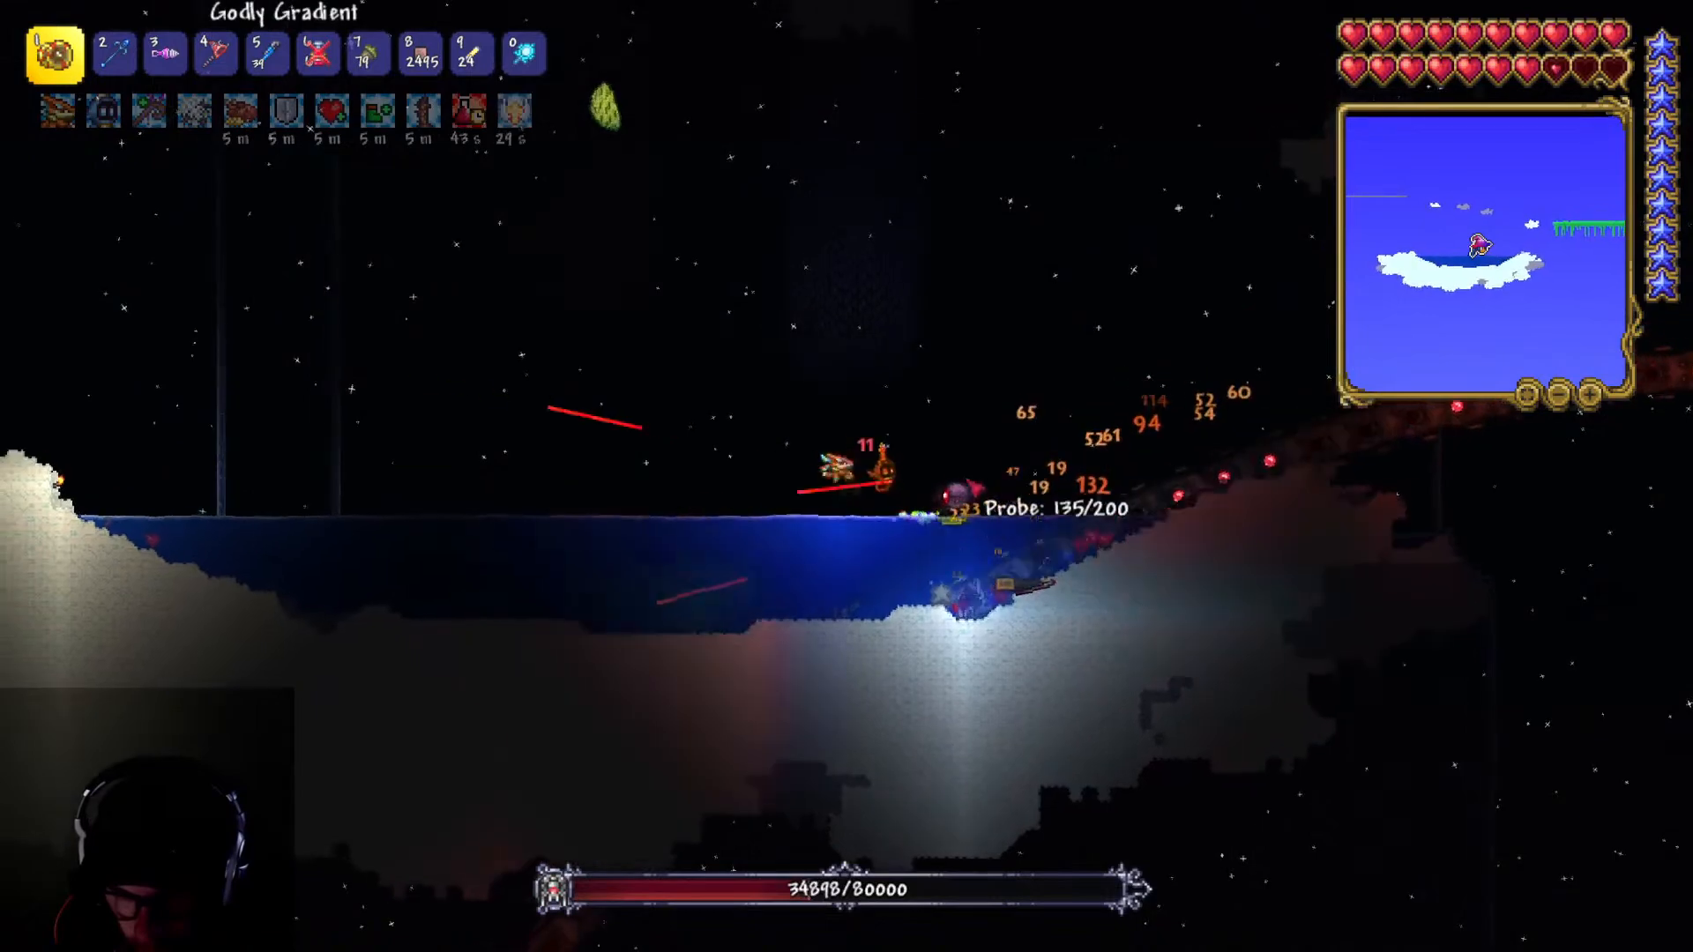
- Strike the Probe and the Destroyer's segments at the lake's eastern shore from the water's surface
{"action": "key", "text": "d"}
{"action": "key", "text": "space"}
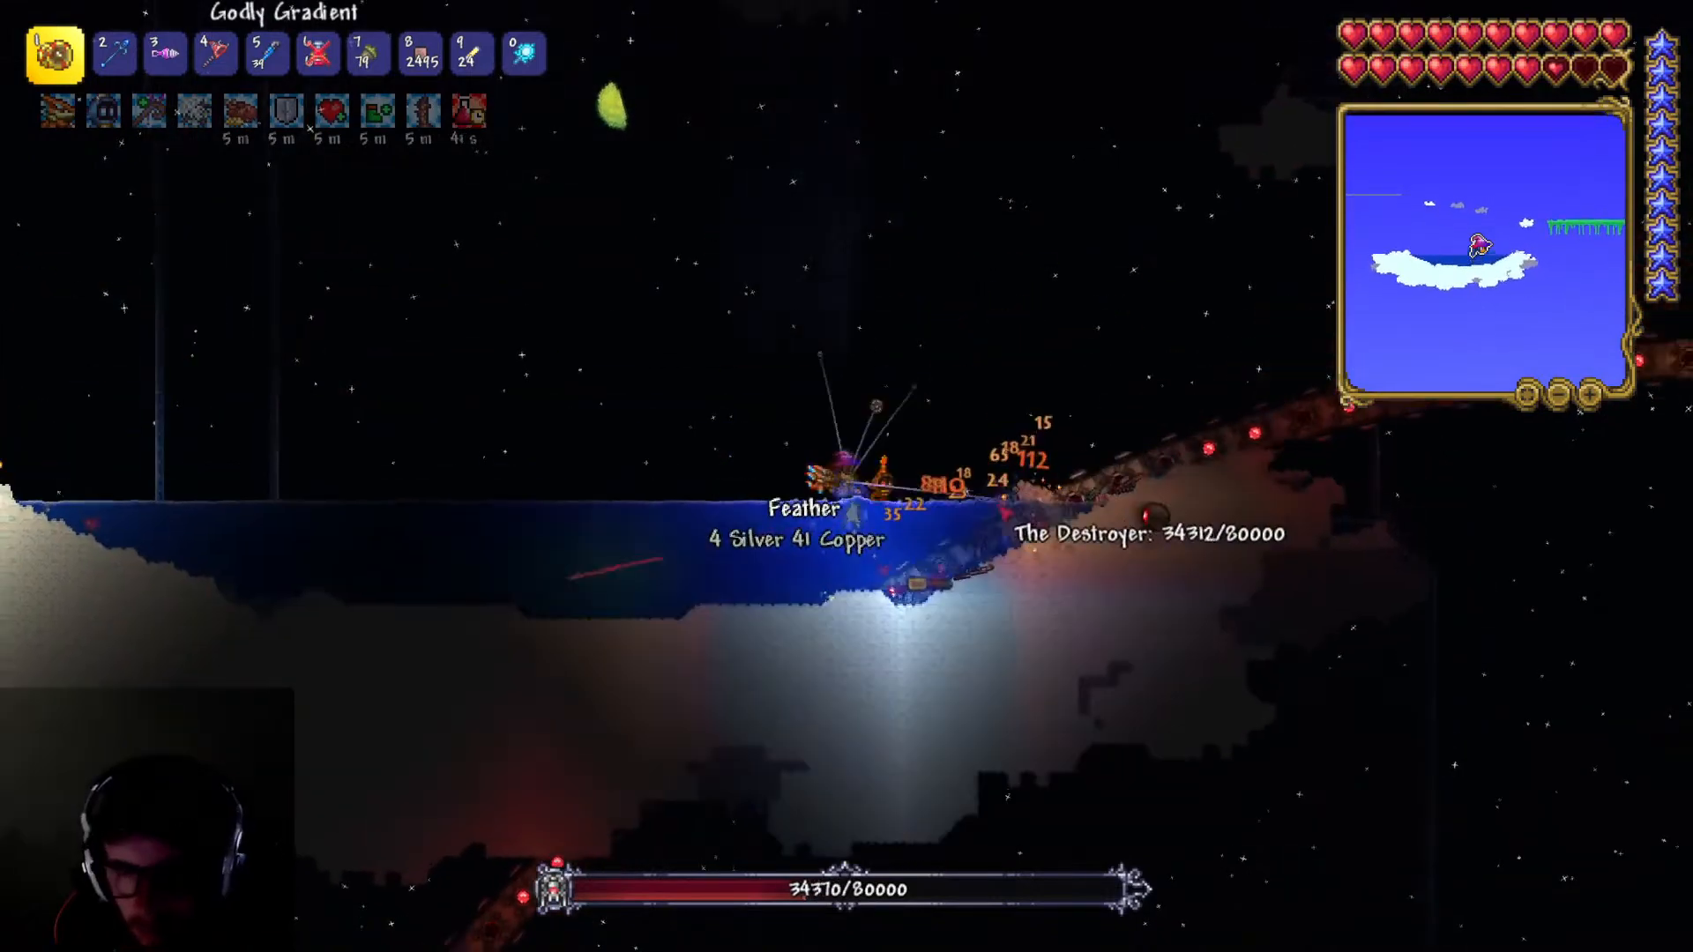
{"action": "key", "text": "space"}
{"action": "mouse_move", "coordinate": [961, 554]}
{"action": "left_mouse_down"}
{"action": "mouse_move", "coordinate": [921, 569]}
{"action": "mouse_move", "coordinate": [692, 501]}
{"action": "mouse_move", "coordinate": [853, 564]}
{"action": "mouse_move", "coordinate": [686, 436]}
{"action": "mouse_move", "coordinate": [692, 463]}
{"action": "mouse_move", "coordinate": [617, 512]}
{"action": "mouse_move", "coordinate": [575, 505]}
{"action": "mouse_move", "coordinate": [583, 528]}
{"action": "mouse_move", "coordinate": [690, 475]}
{"action": "mouse_move", "coordinate": [495, 384]}
{"action": "mouse_move", "coordinate": [442, 566]}
{"action": "left_mouse_up"}
- Fly up from the lake, use the Frost Staff briefly and resume hitting the Destroyer with the Godly Gradient
{"action": "key", "text": "space"}
{"action": "key", "text": "space"}
{"action": "key", "text": "2"}
{"action": "key", "text": "d"}
{"action": "key", "text": "1"}
{"action": "key", "text": "space"}
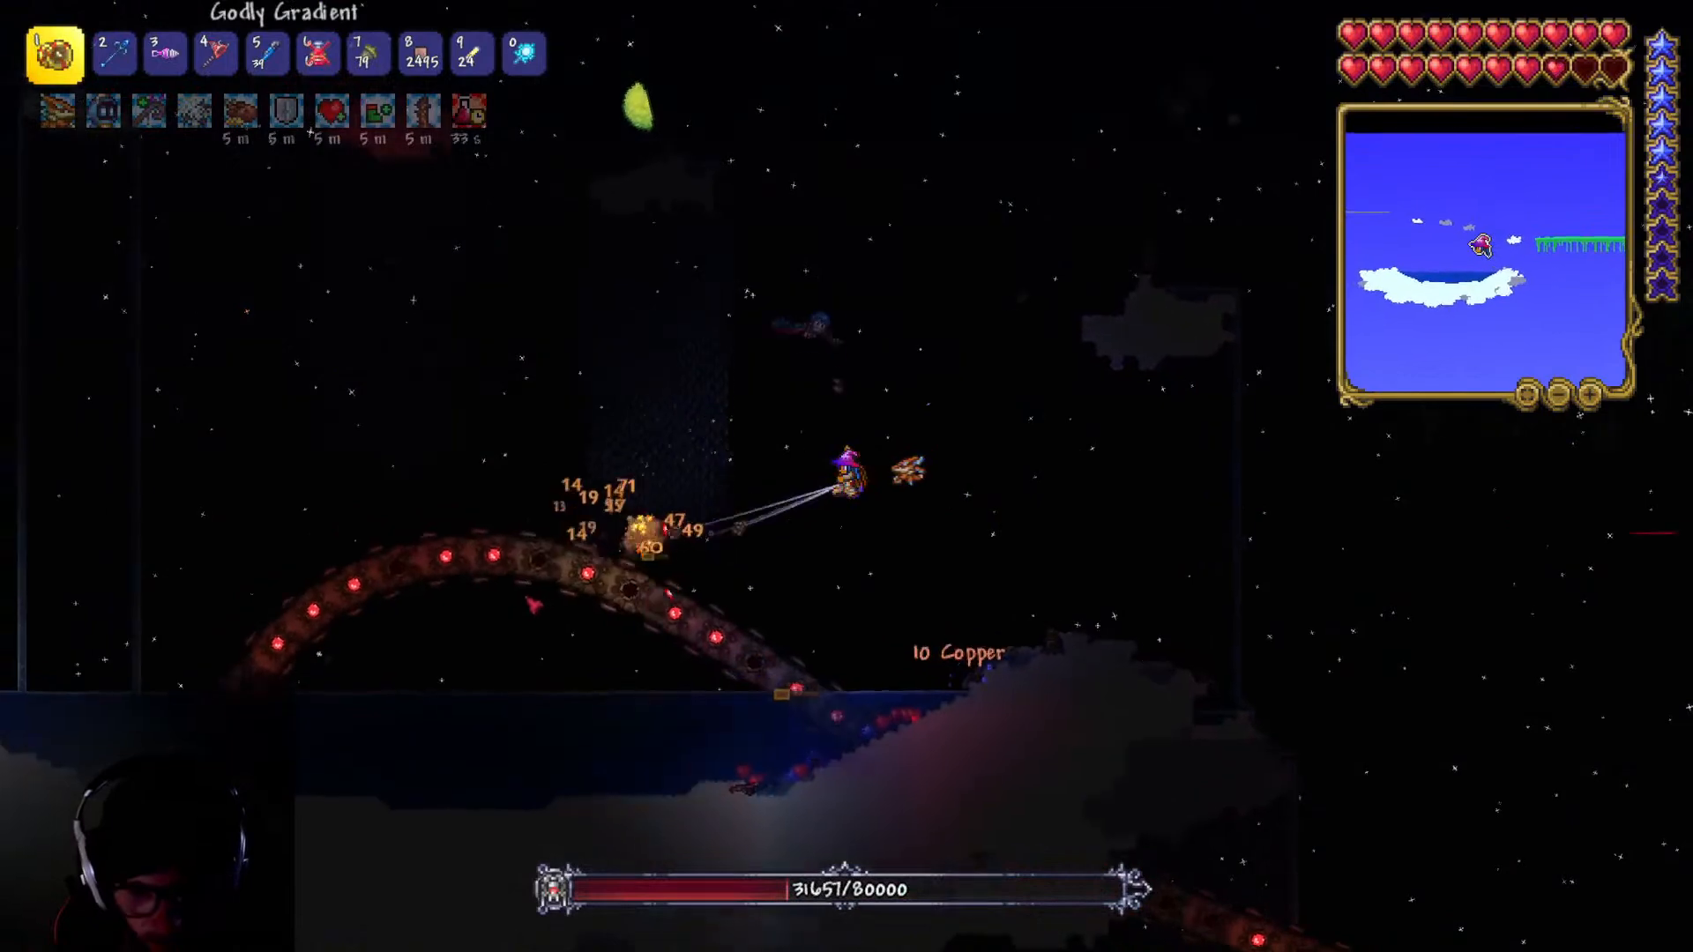
- Attack the Destroyer's arch above the lake's eastern half, using the Frost Staff briefly before returning to the Godly Gradient
{"action": "key", "text": "a"}
{"action": "mouse_move", "coordinate": [736, 635]}
{"action": "left_mouse_down"}
{"action": "mouse_move", "coordinate": [838, 578]}
{"action": "mouse_move", "coordinate": [969, 594]}
{"action": "mouse_move", "coordinate": [1078, 481]}
{"action": "mouse_move", "coordinate": [1063, 503]}
{"action": "mouse_move", "coordinate": [1143, 535]}
{"action": "left_mouse_up"}
{"action": "key", "text": "d"}
{"action": "key", "text": "a"}
{"action": "key", "text": "2"}
{"action": "key", "text": "a"}
{"action": "key", "text": "1"}
- Fly back and forth above the lake, striking the Destroyer with the Godly Gradient, and descend to the water's surface
{"action": "key", "text": "space"}
{"action": "mouse_move", "coordinate": [970, 460]}
{"action": "left_mouse_down"}
{"action": "mouse_move", "coordinate": [981, 496]}
{"action": "mouse_move", "coordinate": [1061, 437]}
{"action": "mouse_move", "coordinate": [1054, 529]}
{"action": "mouse_move", "coordinate": [943, 564]}
{"action": "mouse_move", "coordinate": [815, 573]}
{"action": "mouse_move", "coordinate": [852, 653]}
{"action": "mouse_move", "coordinate": [705, 511]}
{"action": "mouse_move", "coordinate": [621, 375]}
{"action": "mouse_move", "coordinate": [821, 419]}
{"action": "left_mouse_up"}
{"action": "key", "text": "space"}
{"action": "key", "text": "d"}
{"action": "key", "text": "d"}
{"action": "key", "text": "space"}
{"action": "key", "text": "a"}
{"action": "mouse_move", "coordinate": [658, 405]}
{"action": "left_mouse_down"}
{"action": "mouse_move", "coordinate": [944, 336]}
{"action": "mouse_move", "coordinate": [997, 340]}
{"action": "mouse_move", "coordinate": [868, 565]}
{"action": "left_mouse_up"}
{"action": "key", "text": "space"}
{"action": "key", "text": "d"}
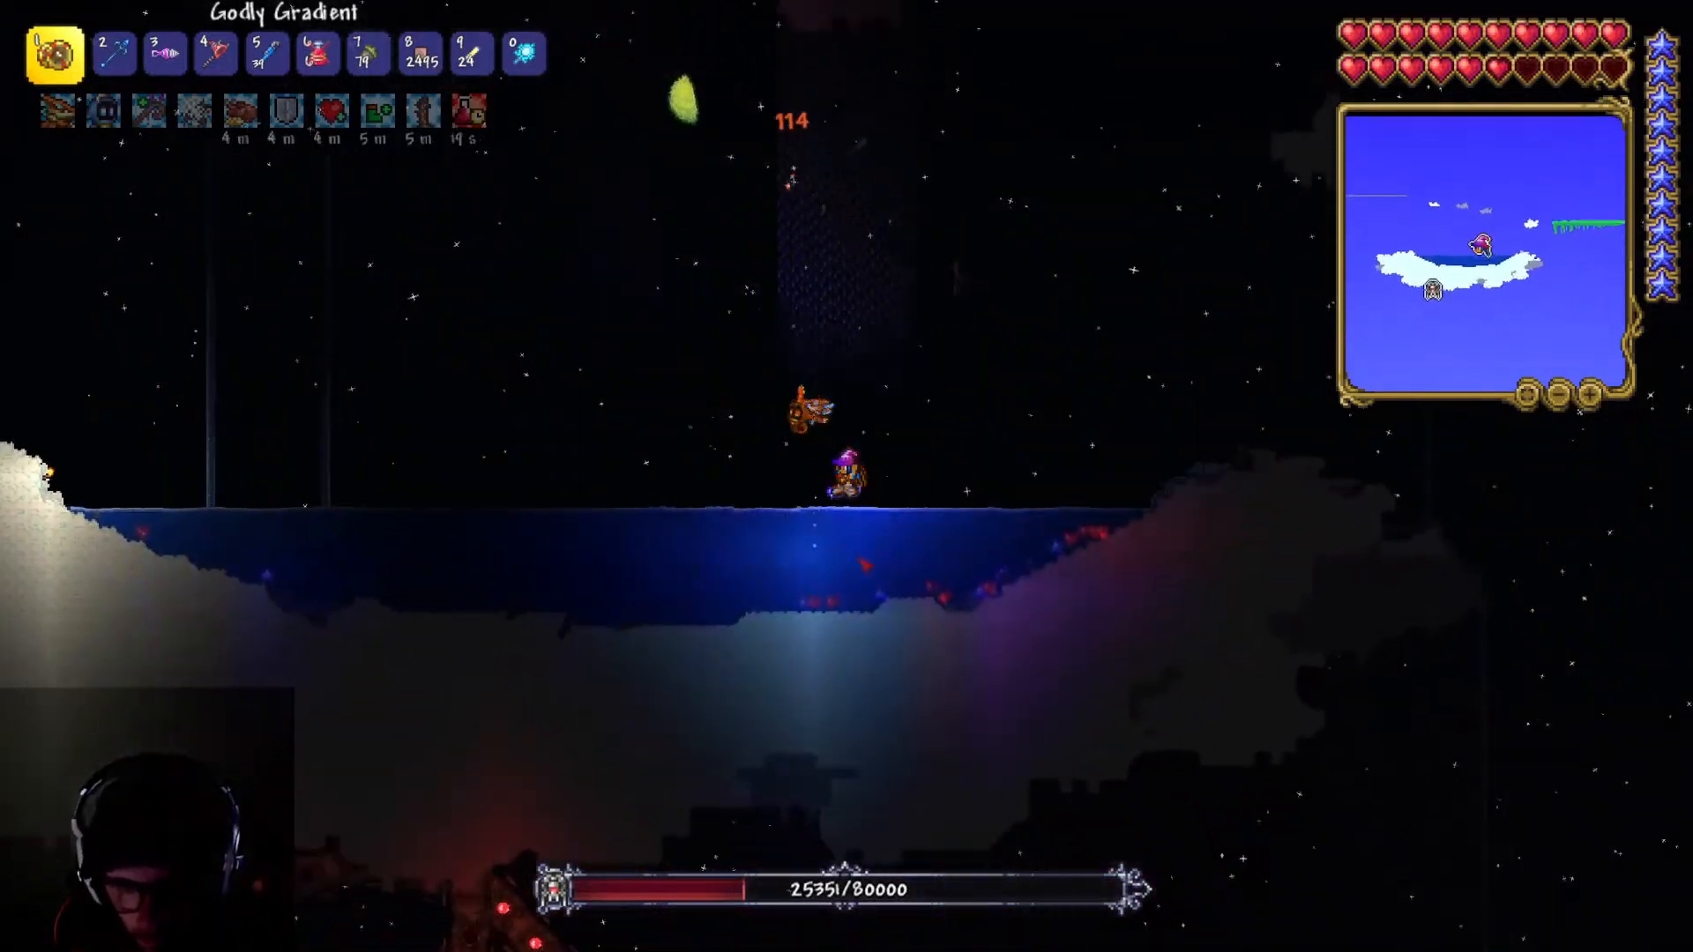
- Pick up the dropped feather and coins at the lake's eastern shore and hit the Destroyer's segments from the surface
{"action": "key", "text": "d"}
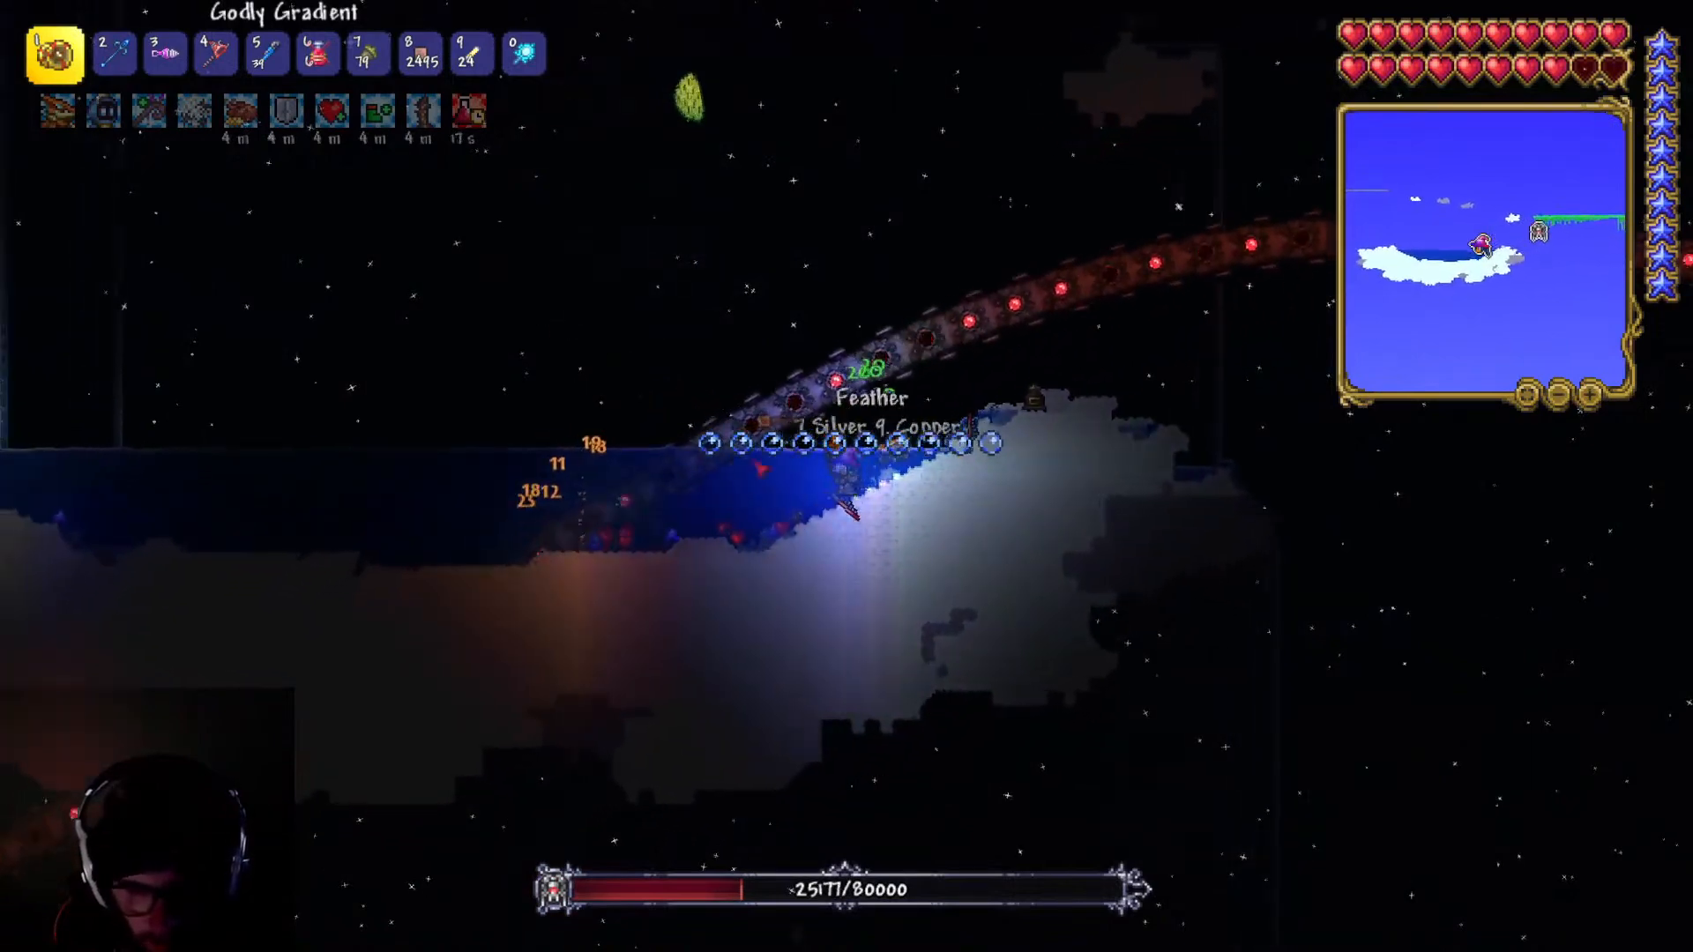
{"action": "key", "text": "a"}
{"action": "key", "text": "d"}
{"action": "key", "text": "space"}
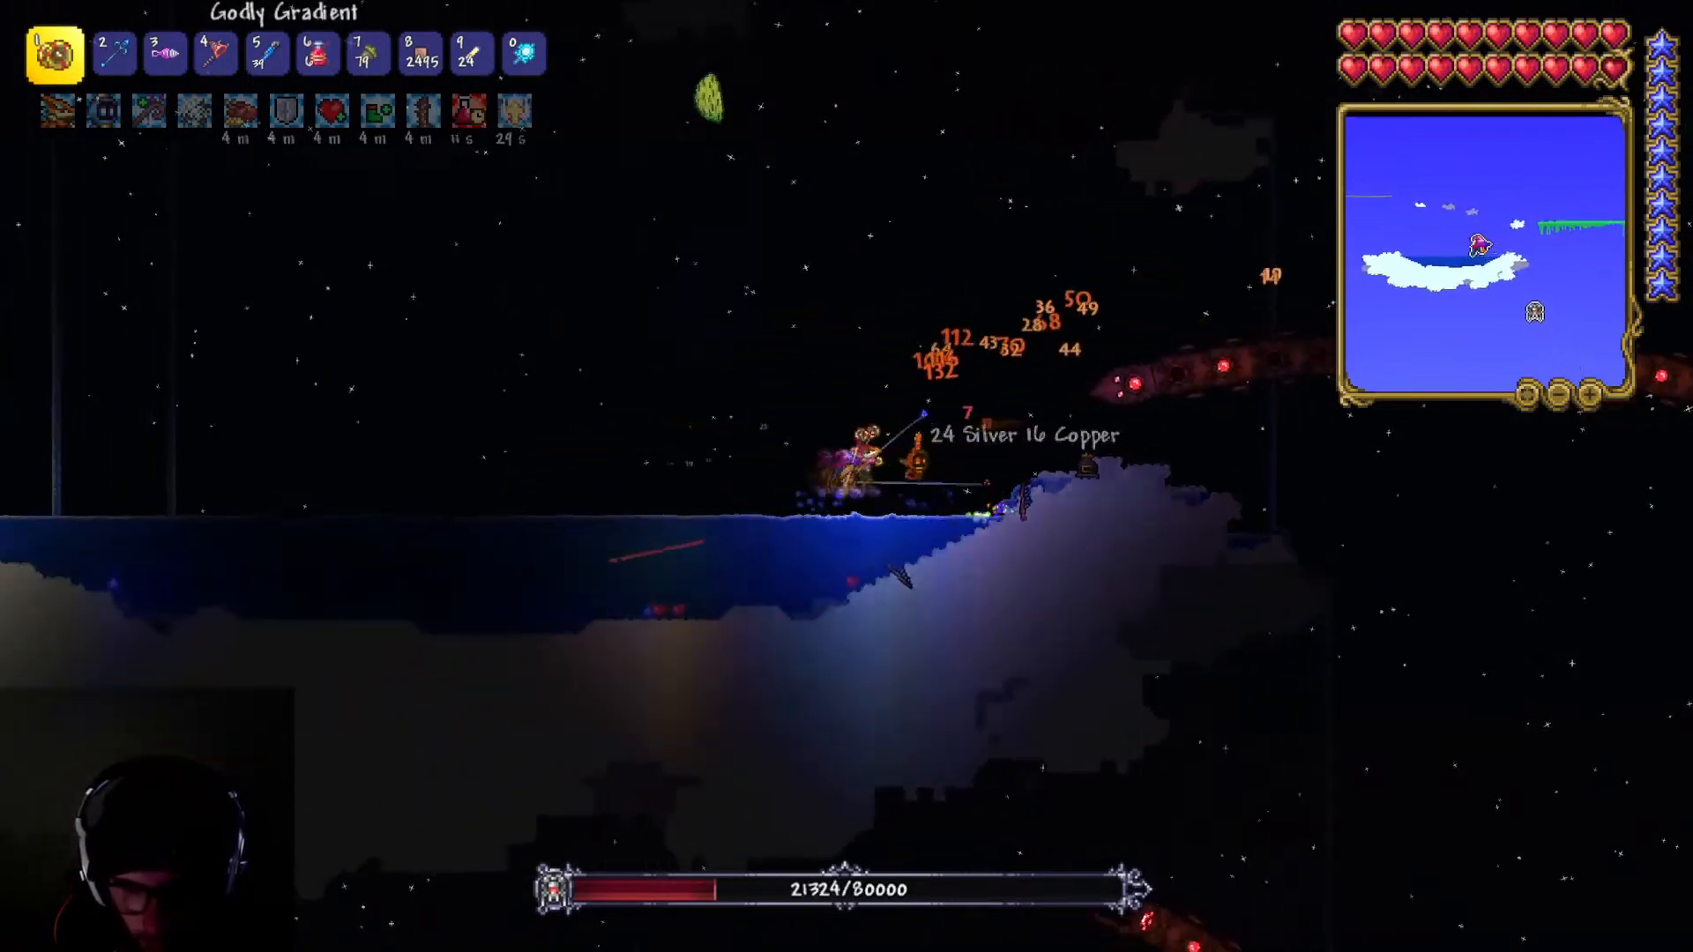
- Evade the Destroyer's vertical charge by flying up beside the central pillar, and strike its arch while heading west
{"action": "key", "text": "a"}
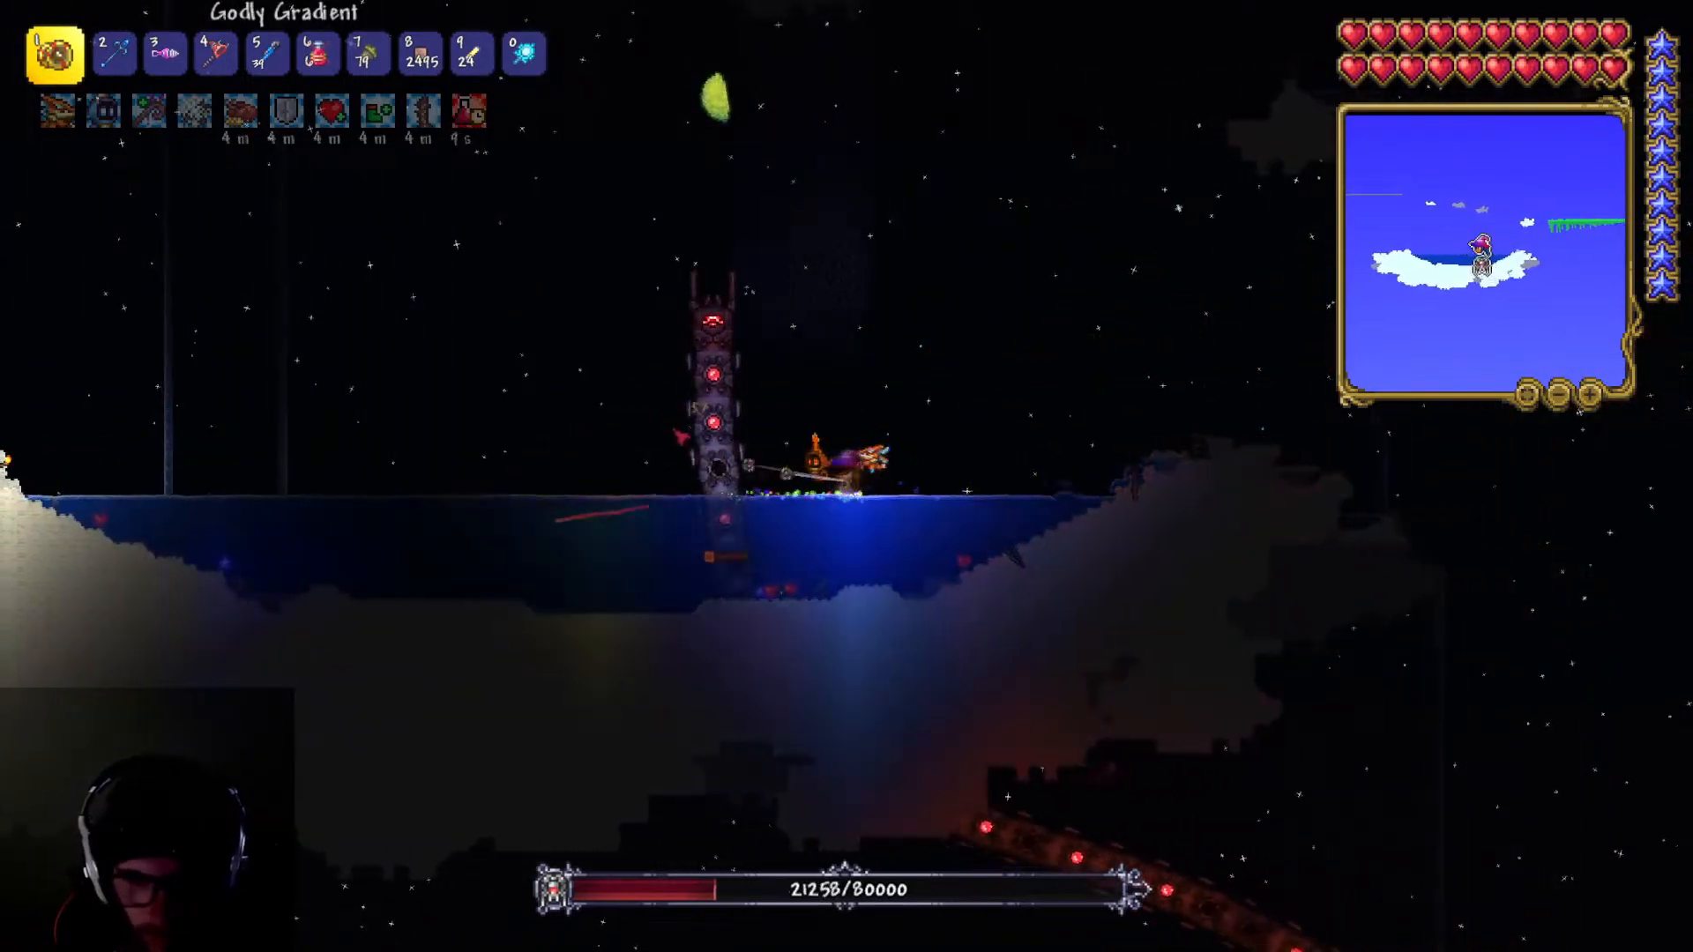
{"action": "key", "text": "space"}
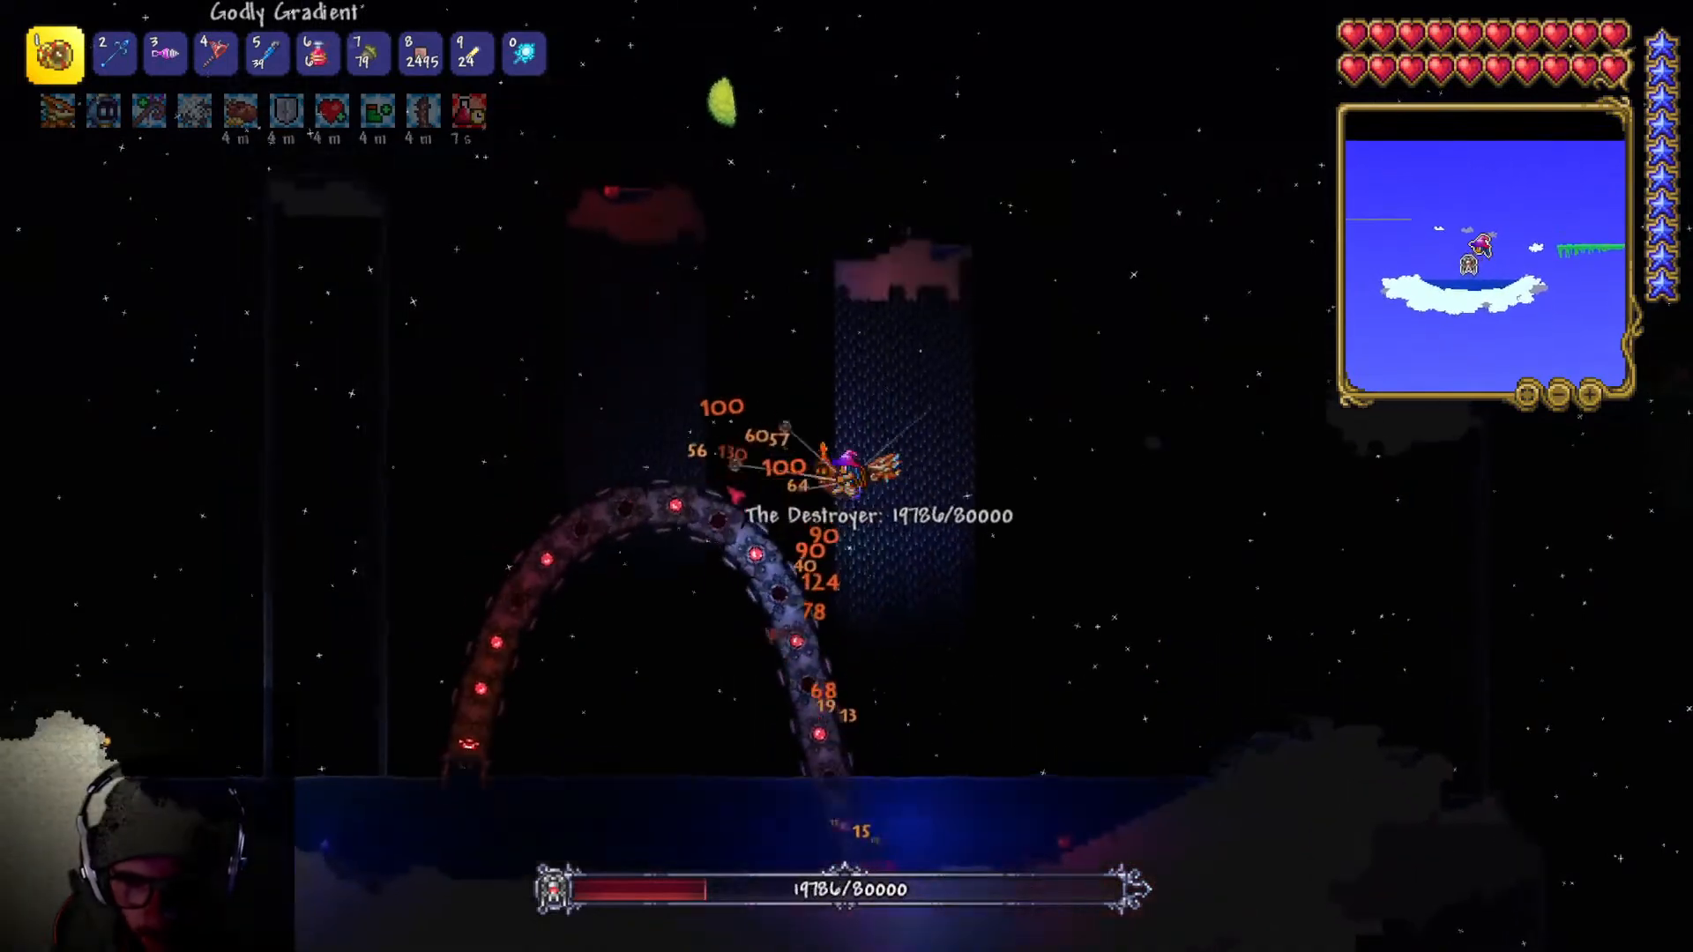
{"action": "key", "text": "a"}
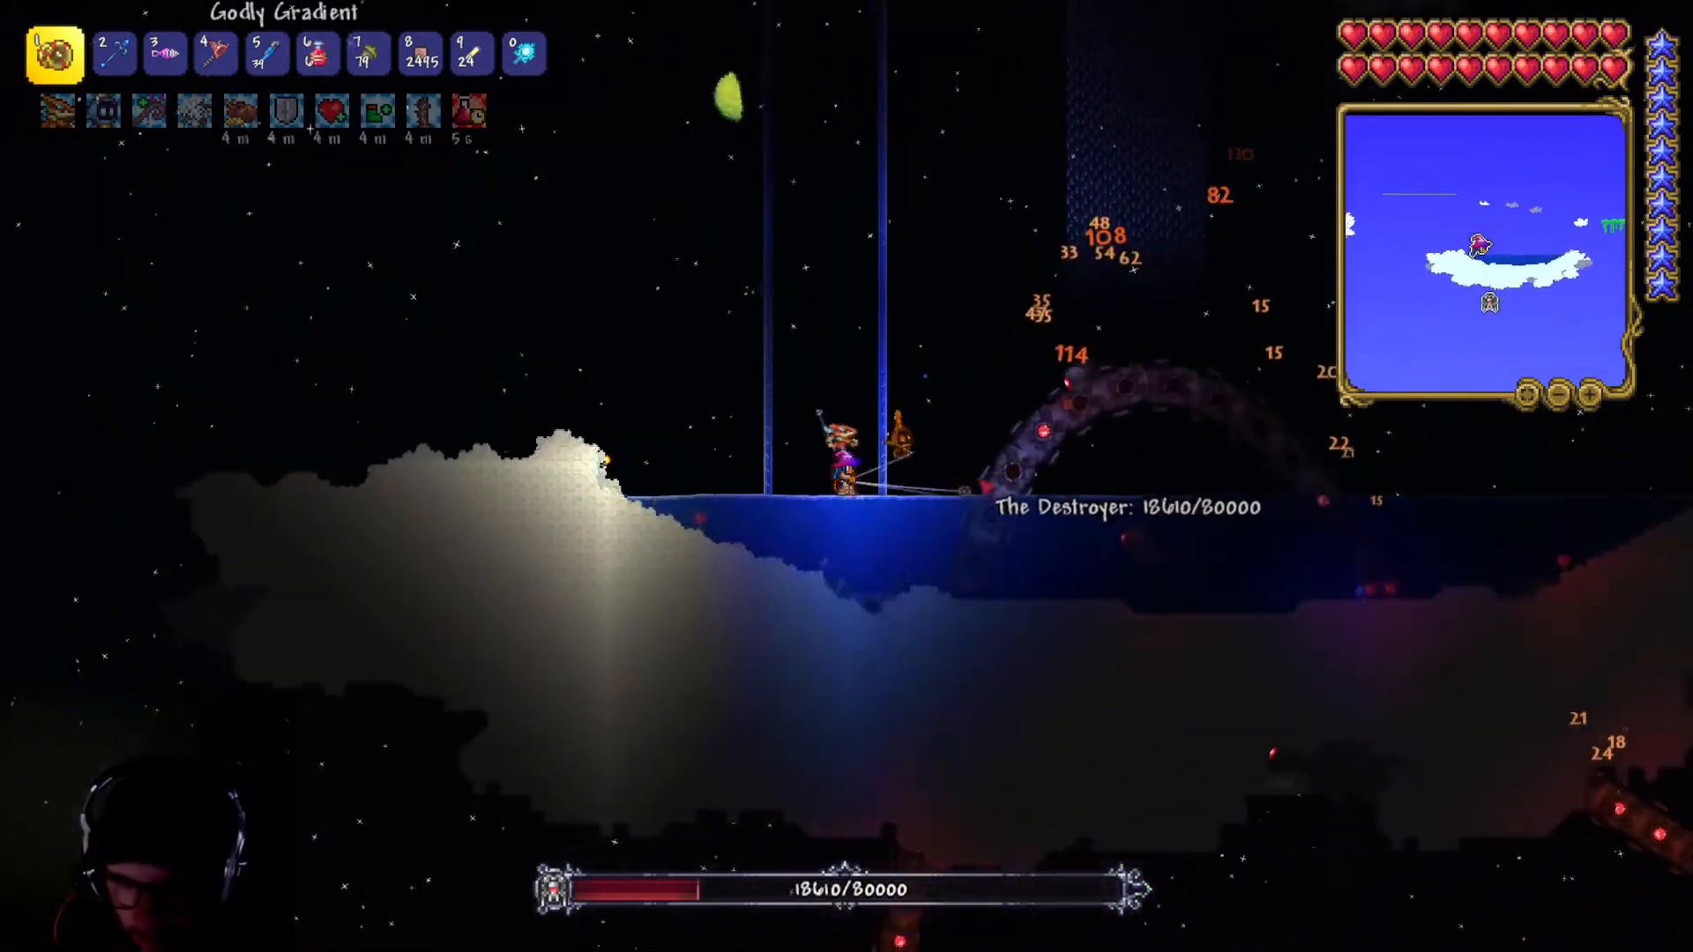
- Strike the Destroyer's submerged segments and the Probe near the two narrow waterfalls on the lake's western side
{"action": "left_click_drag", "start_coordinate": [1046, 504], "coordinate": [940, 500]}
{"action": "key", "text": "d"}
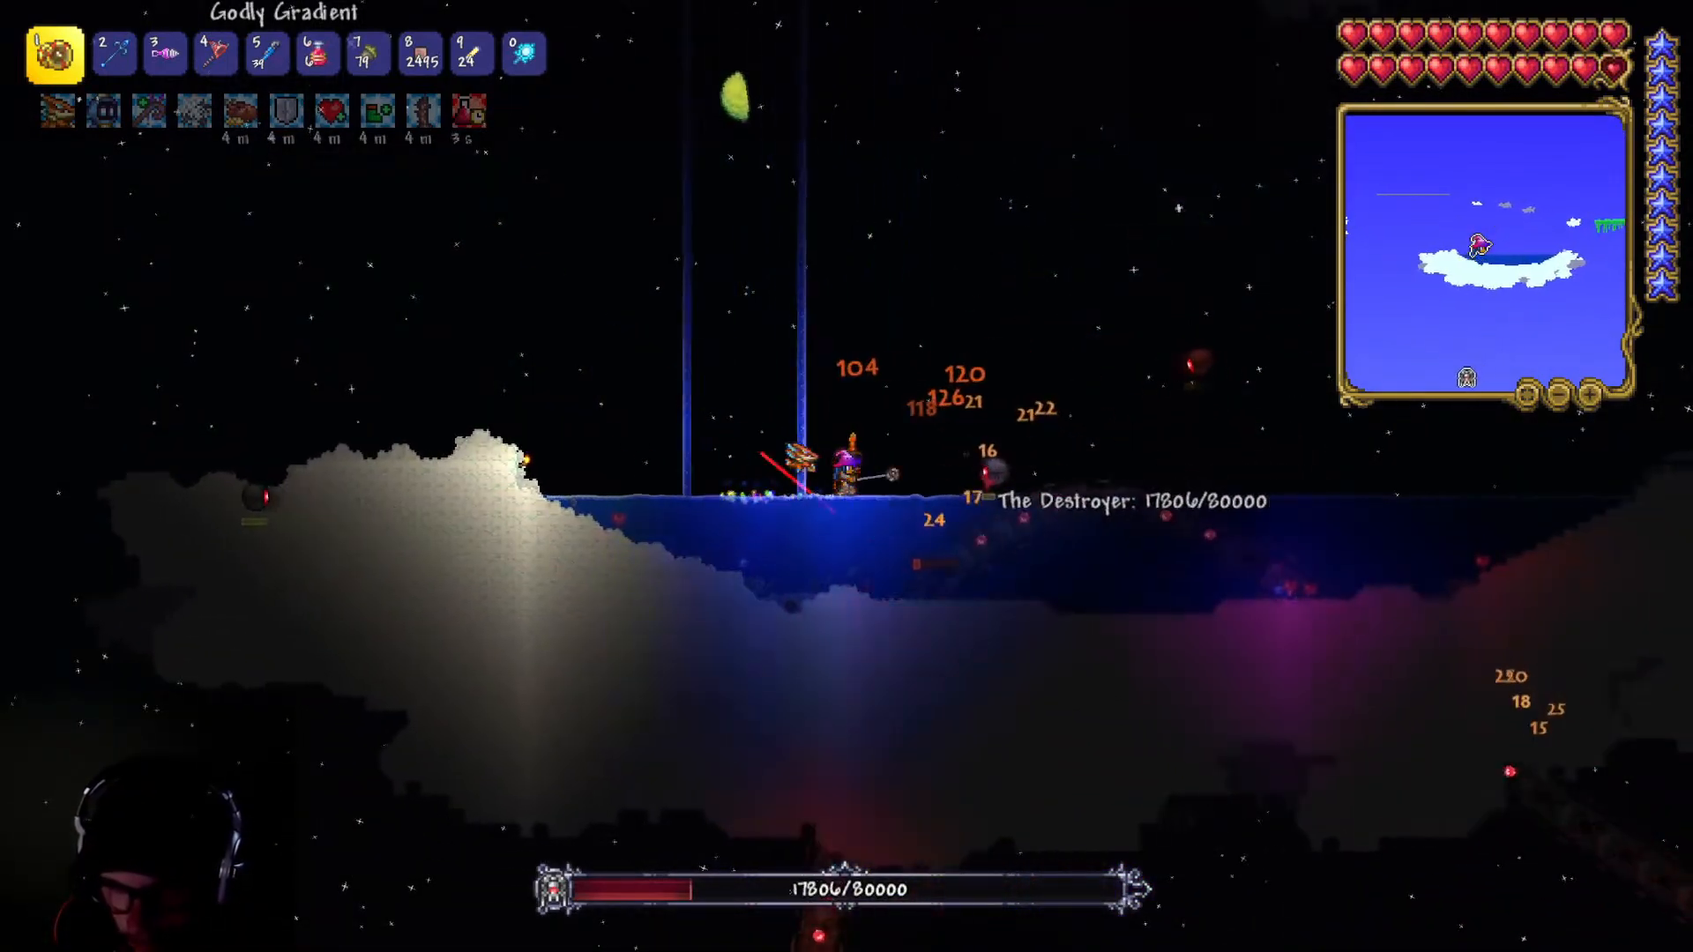
{"action": "key", "text": "space"}
{"action": "key", "text": "a"}
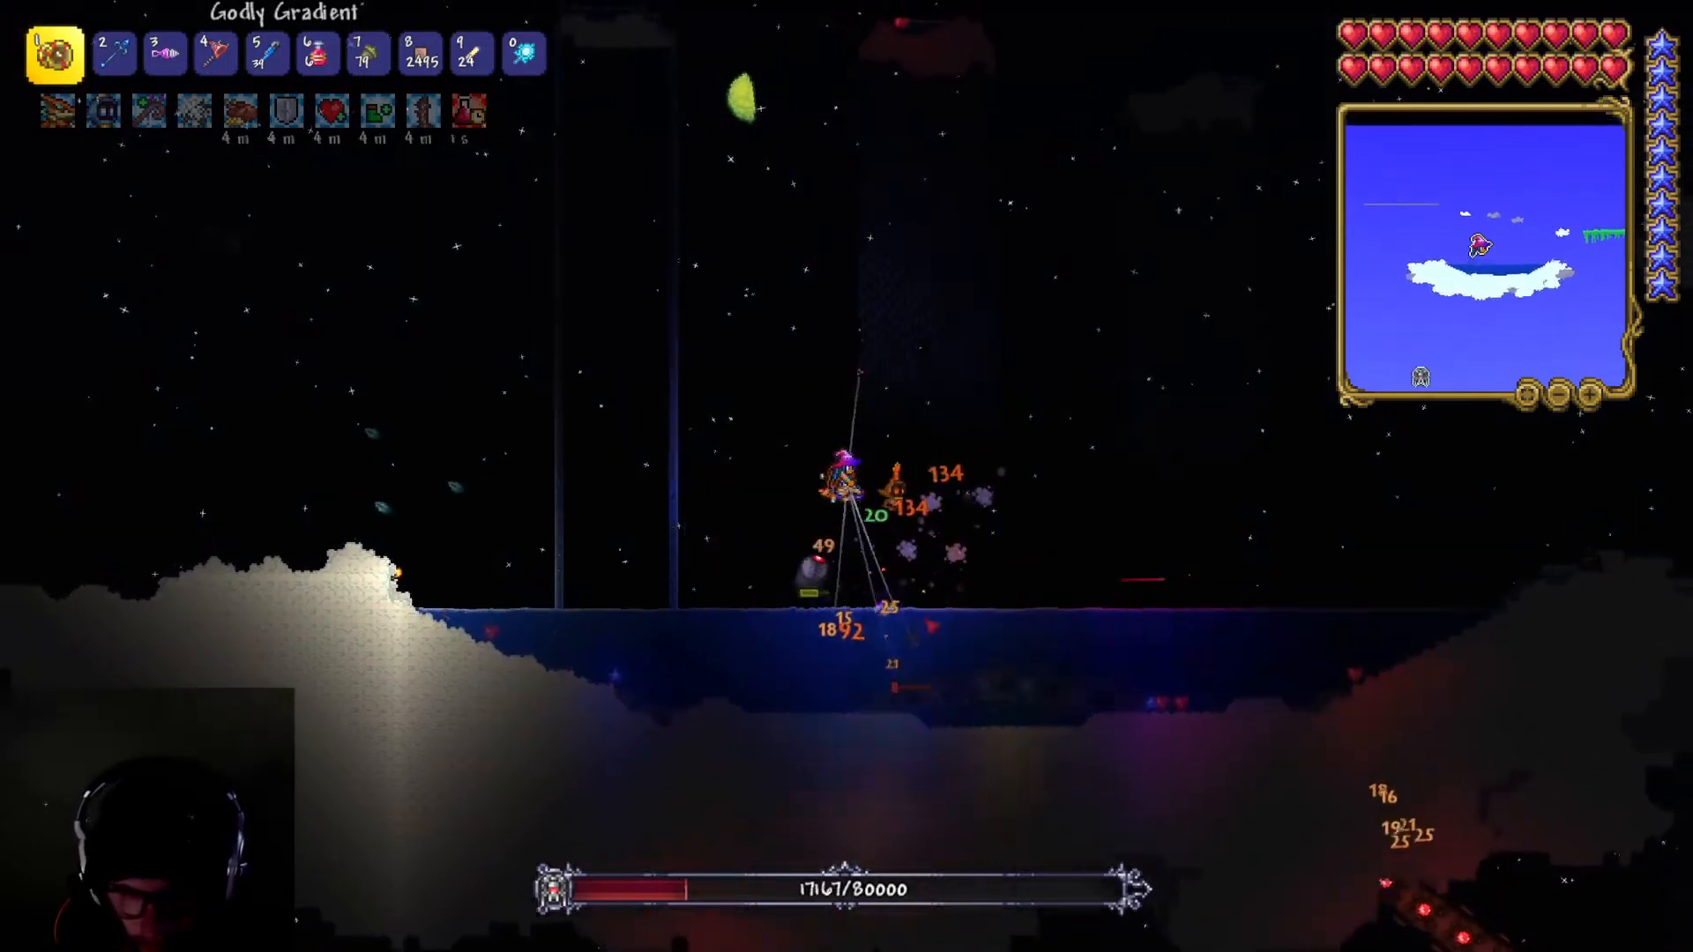
{"action": "key", "text": "d"}
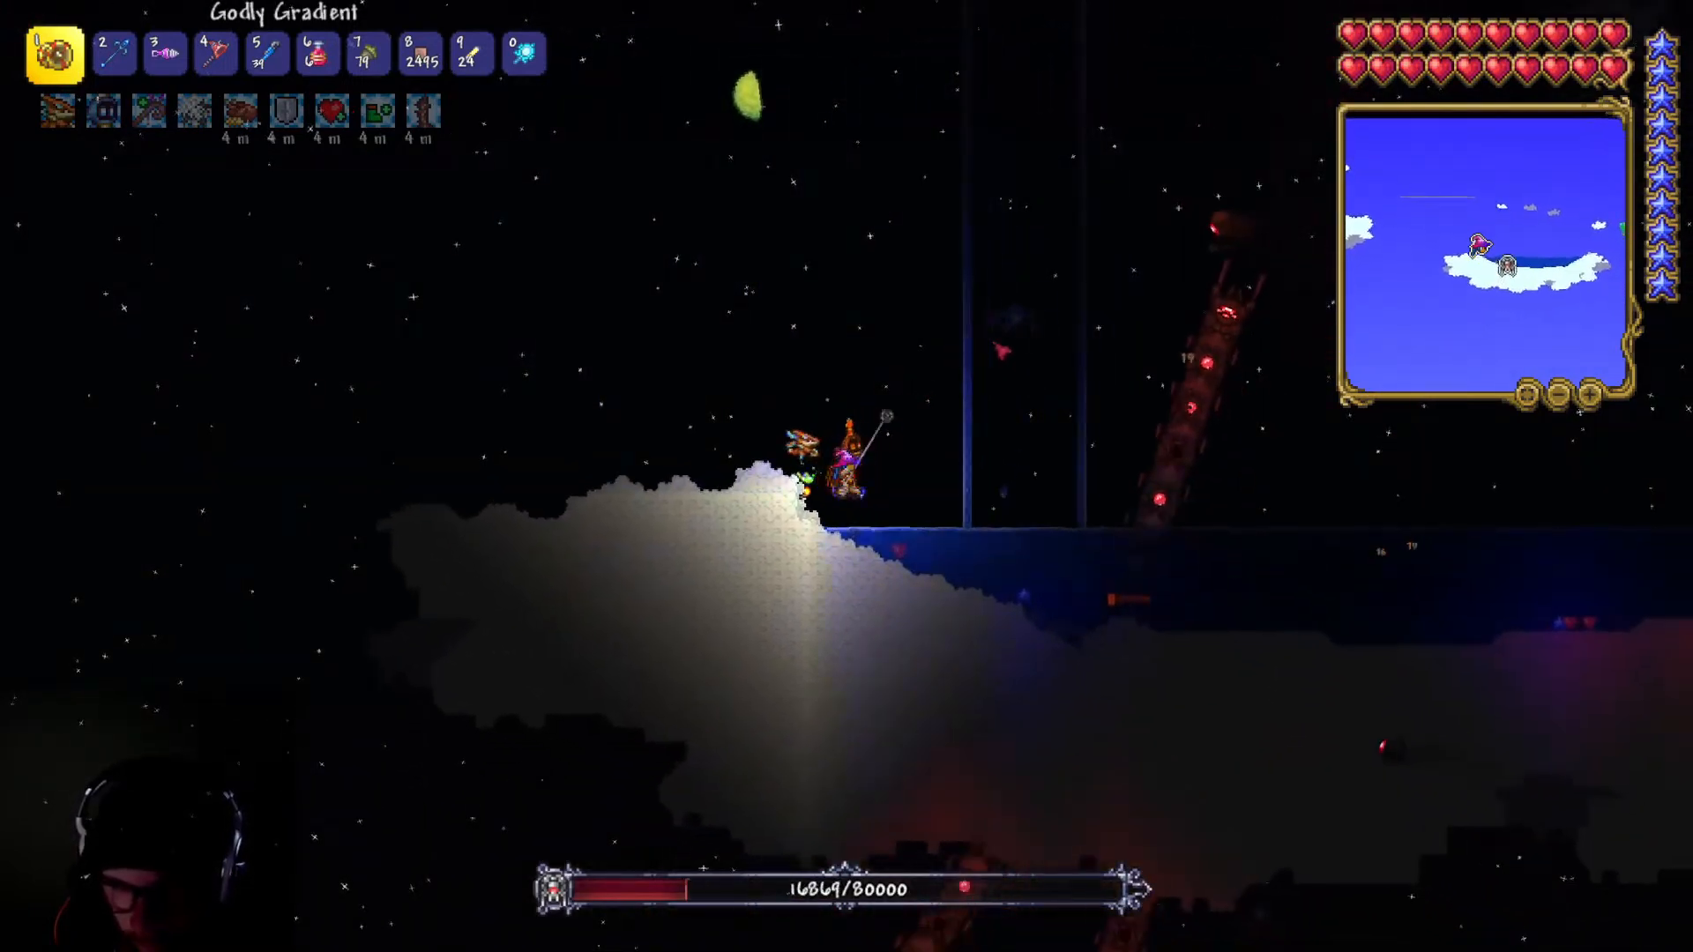
- Fly from the western shore to the narrow waterfalls and hit the rising side of the Destroyer's arch
{"action": "key", "text": "space"}
{"action": "key", "text": "d"}
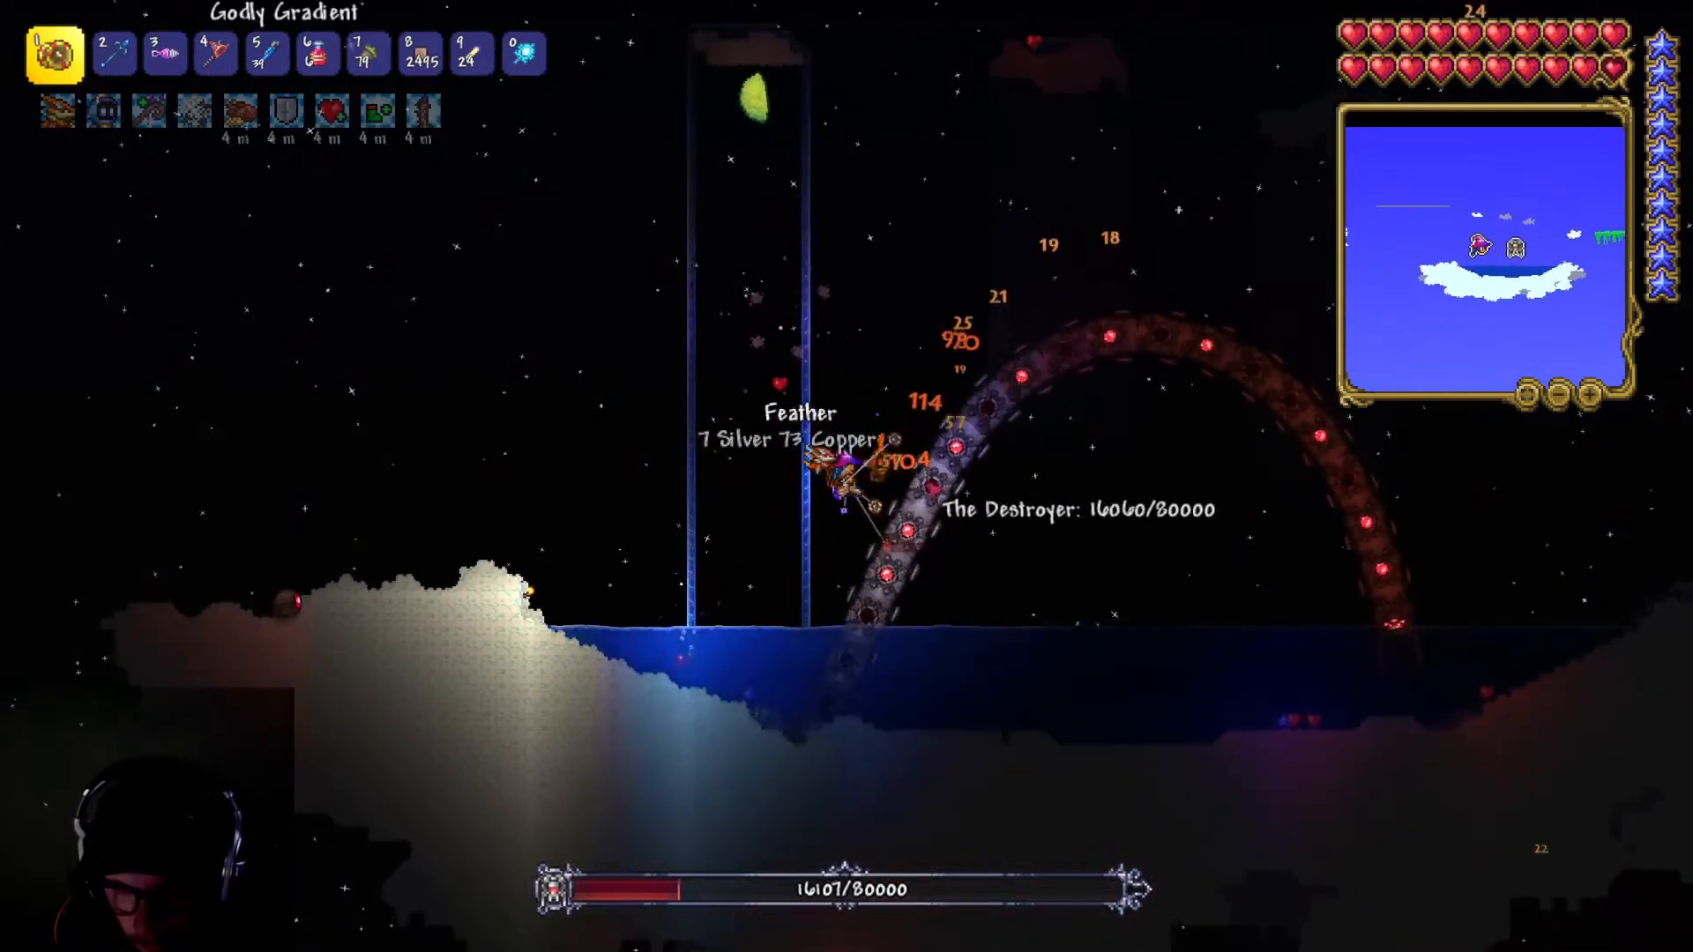
{"action": "key", "text": "a"}
{"action": "key", "text": "space"}
{"action": "key", "text": "d"}
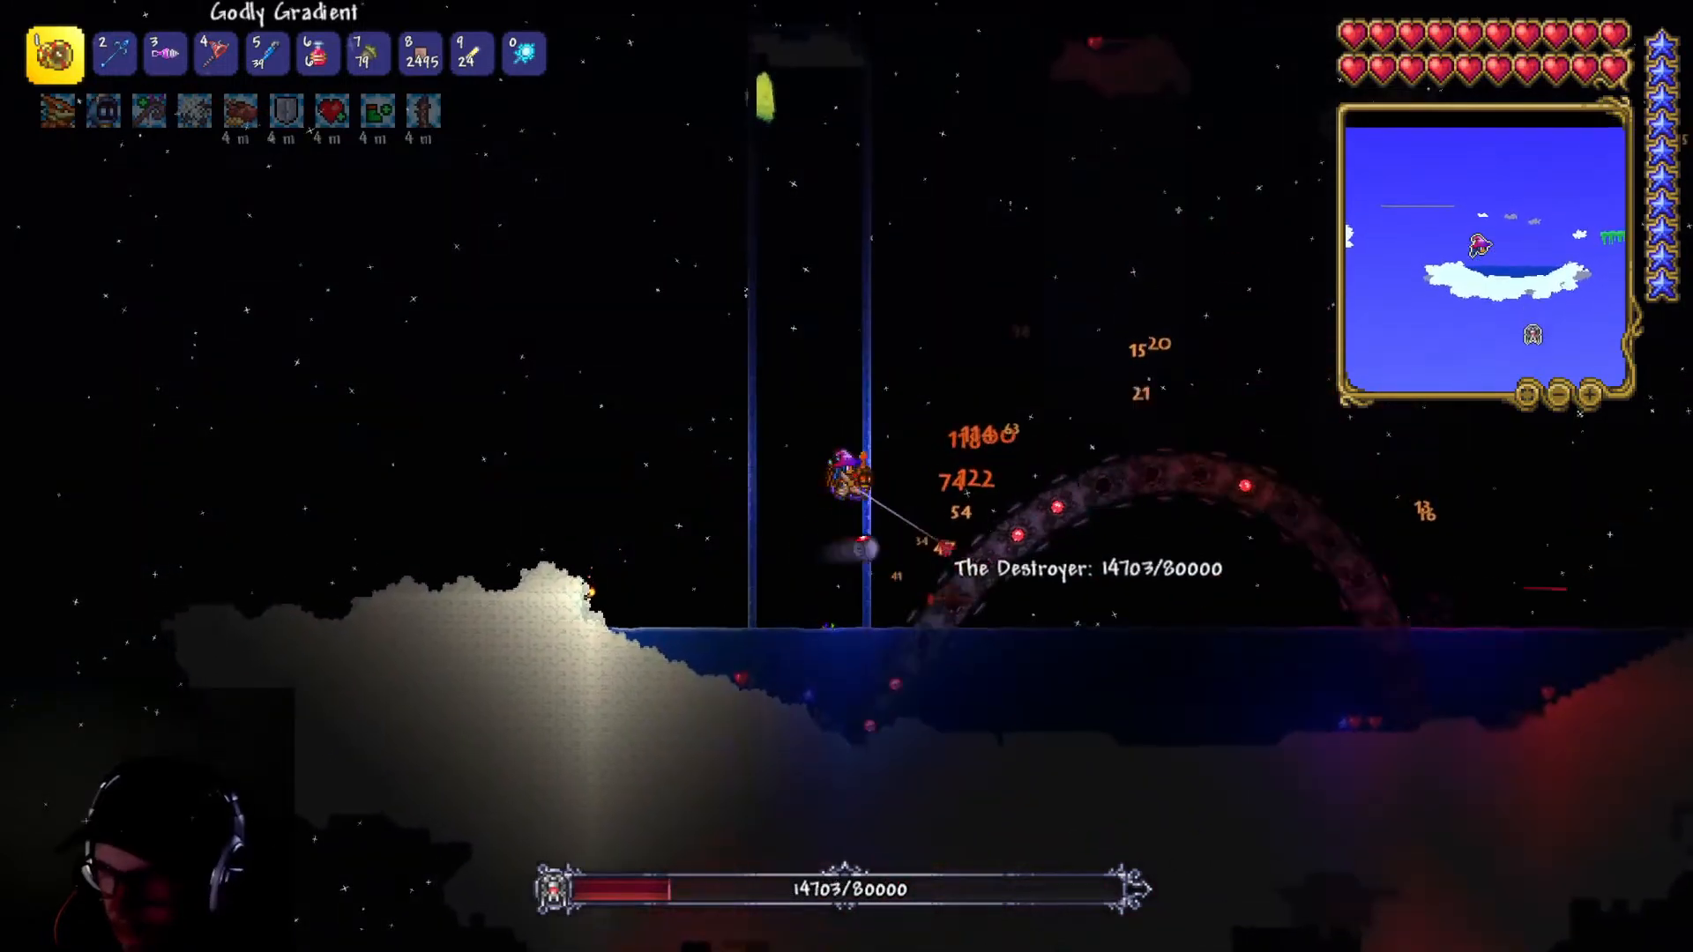
- Attack the Destroyer's sinking arch and nearby Probe beside the waterfalls, pursuing the segments east across the lake
{"action": "key", "text": "a"}
{"action": "key", "text": "d"}
{"action": "key", "text": "space"}
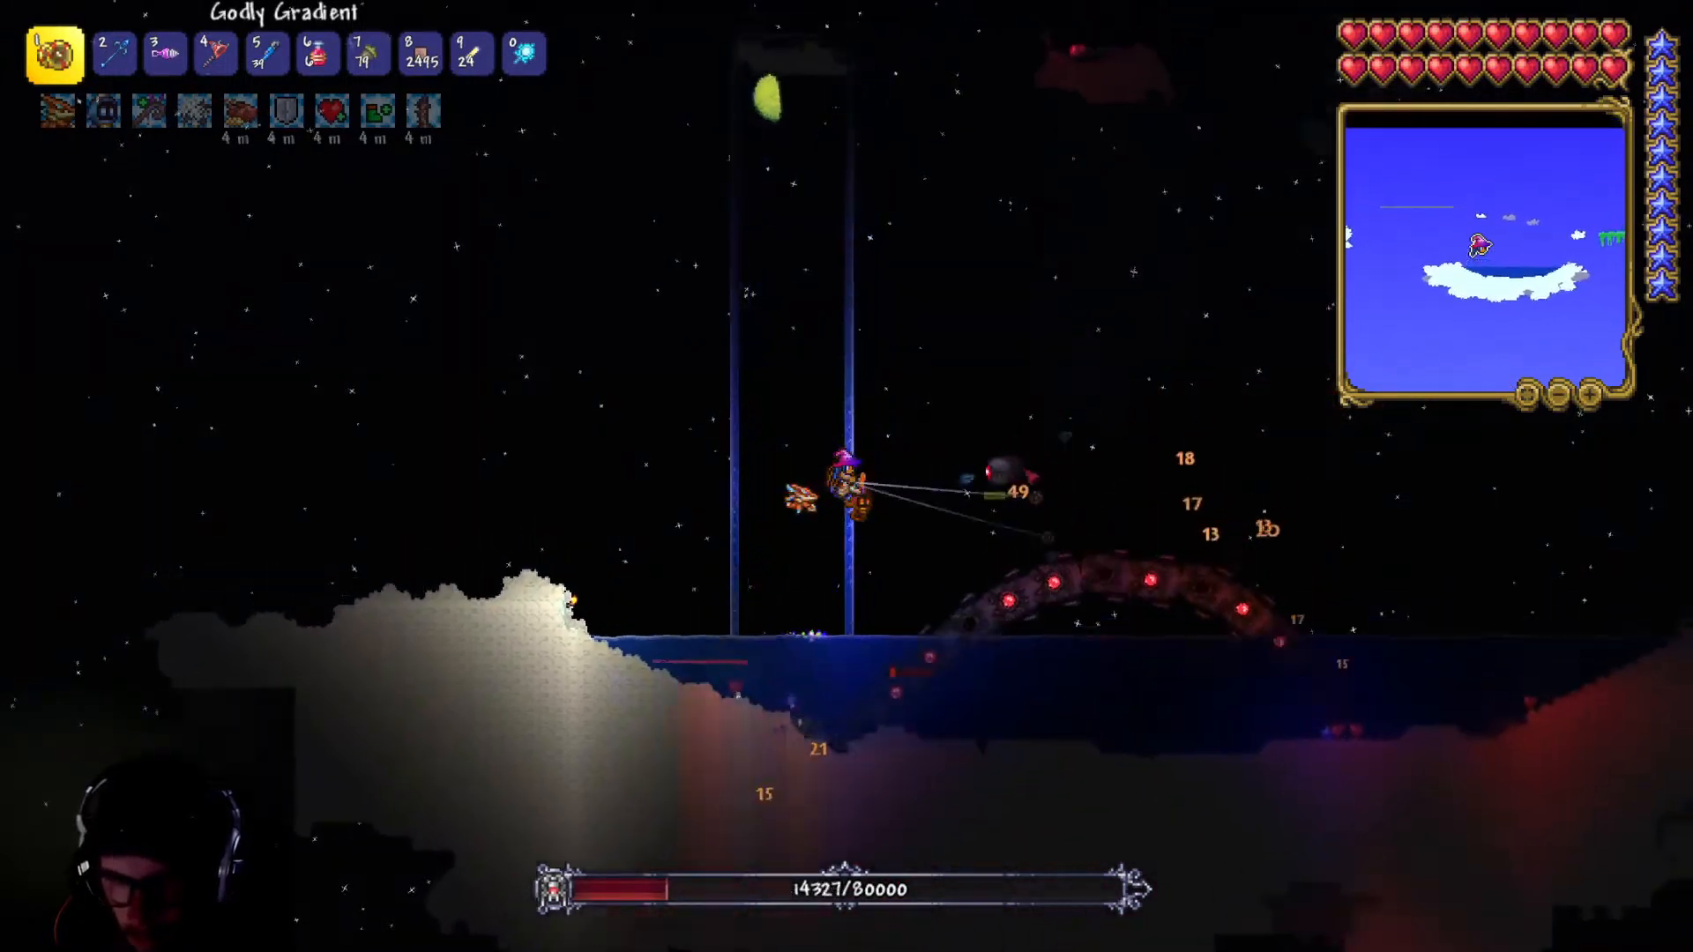
{"action": "key", "text": "d"}
{"action": "key", "text": "d"}
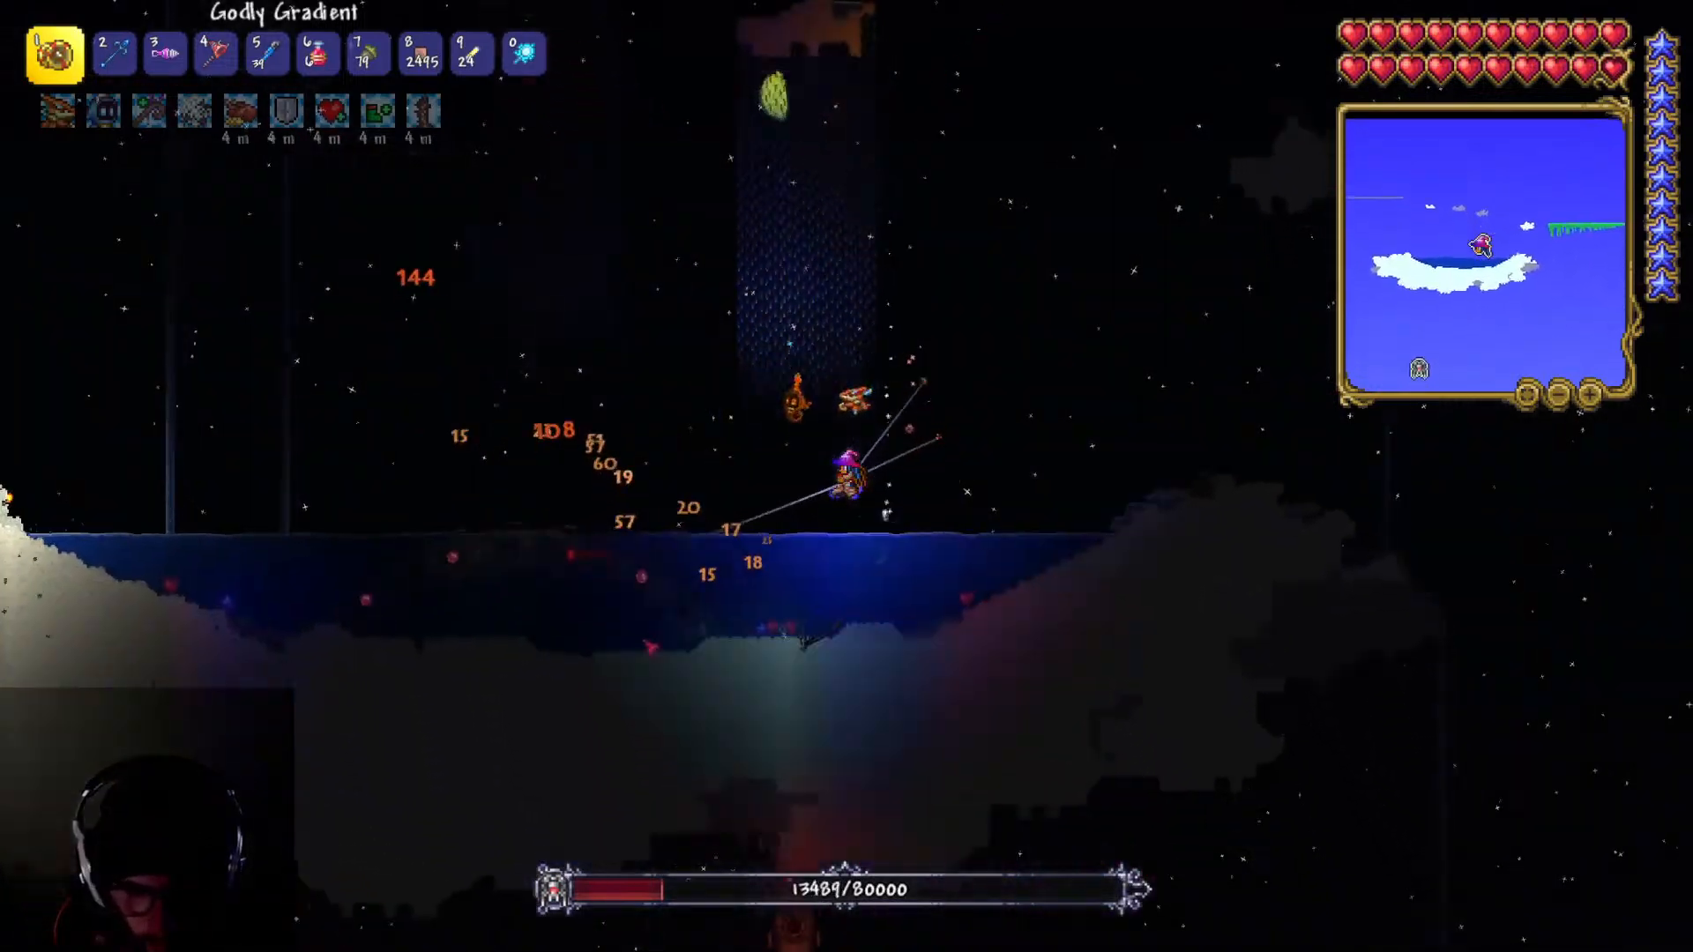
{"action": "key", "text": "a"}
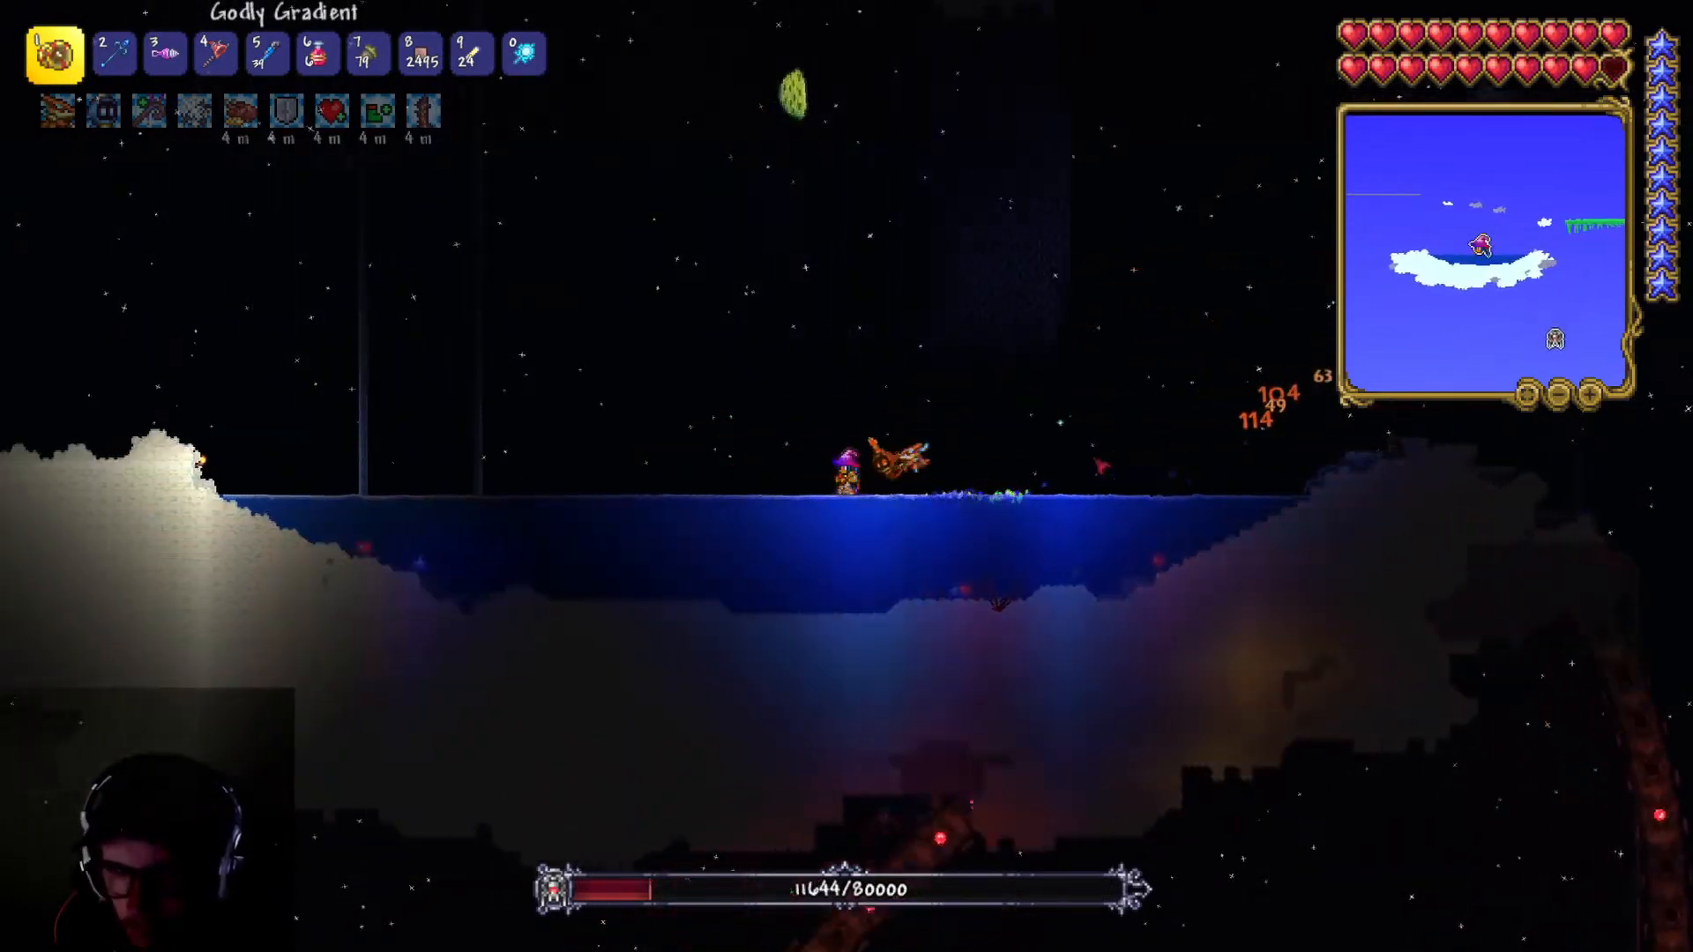
- Run along the lake's surface toward the eastern shore, turn back west and hit the Destroyer as it surfaces
{"action": "key", "text": "a"}
{"action": "key", "text": "d"}
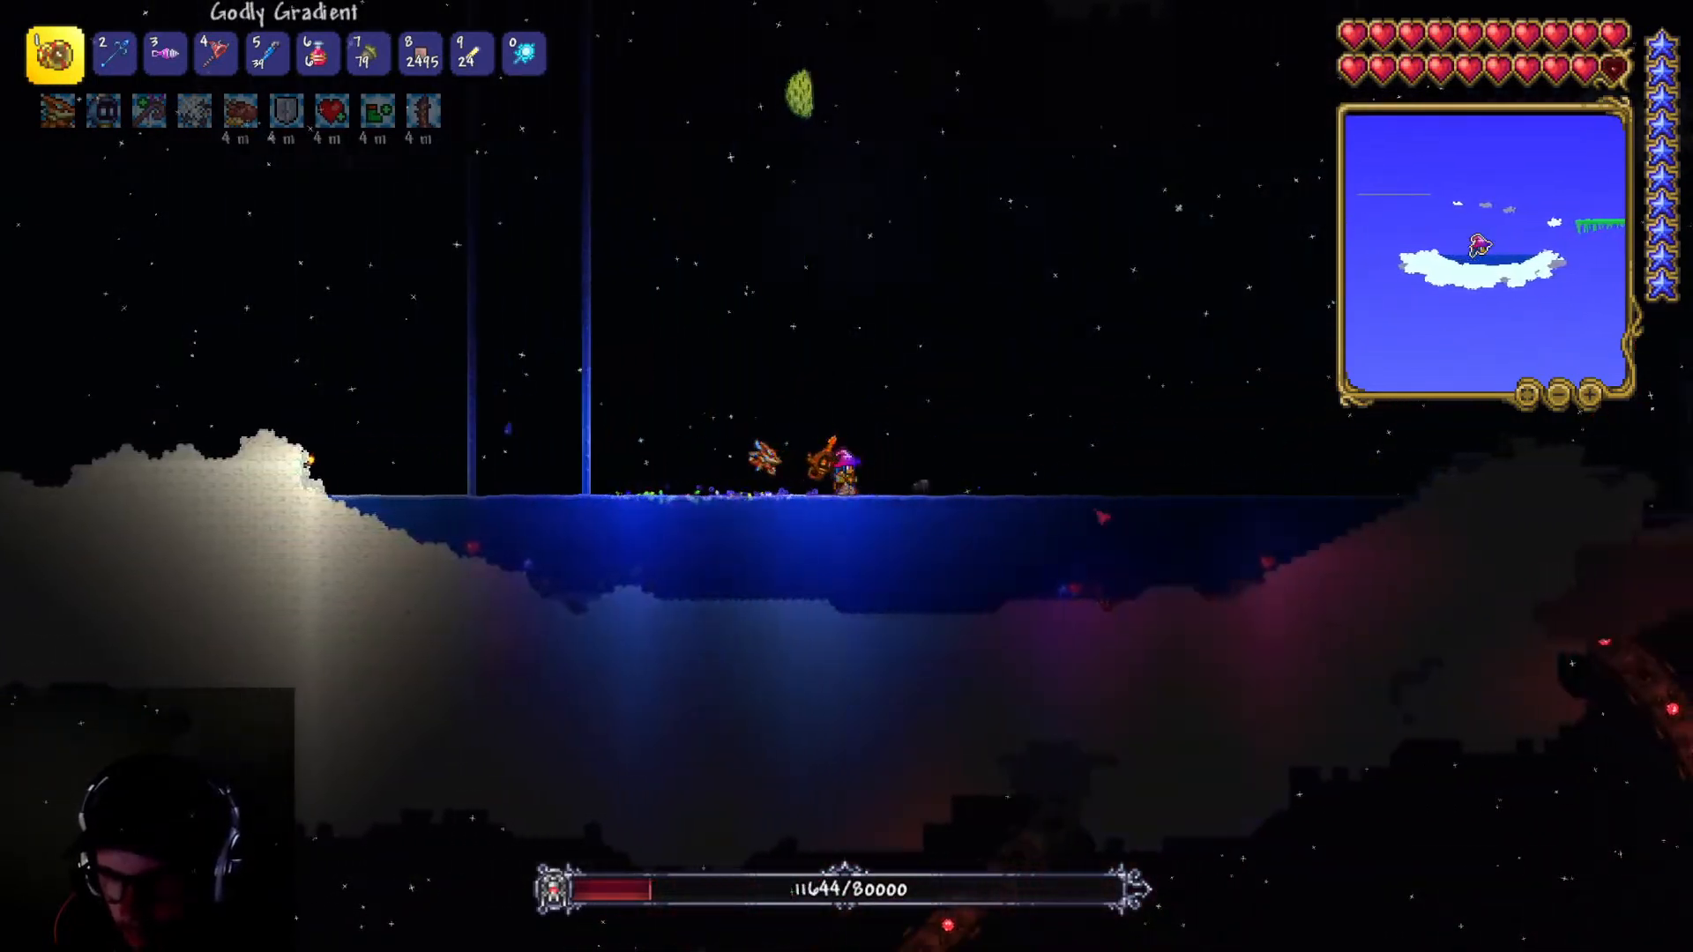
{"action": "key", "text": "d"}
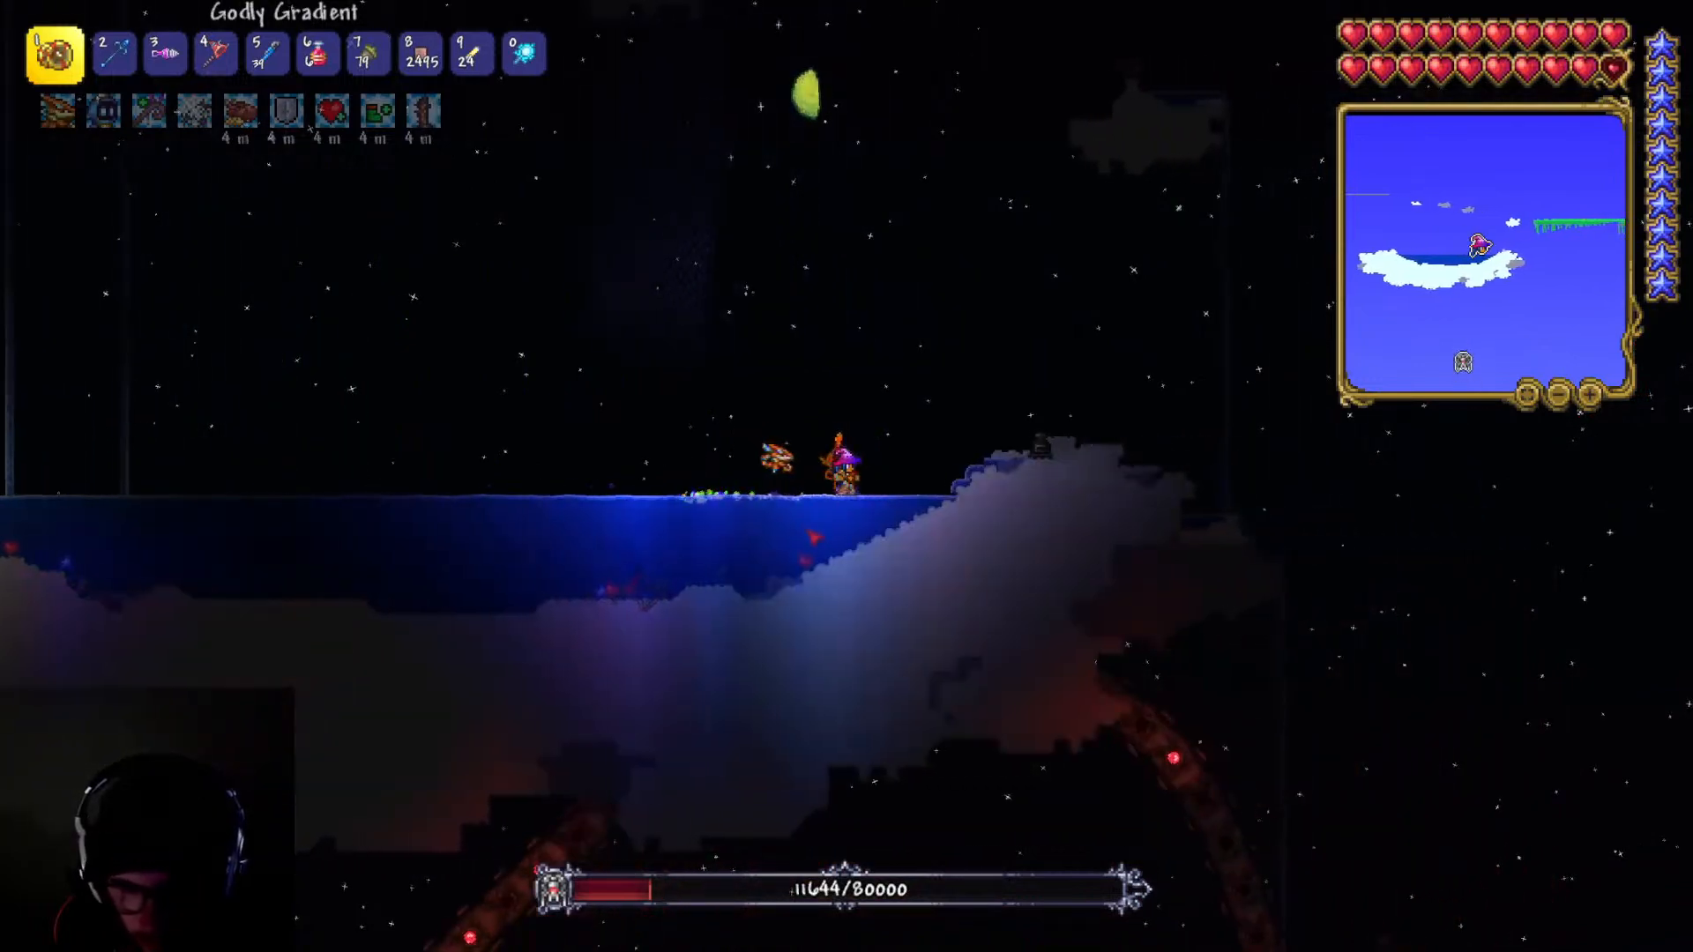
{"action": "key", "text": "a"}
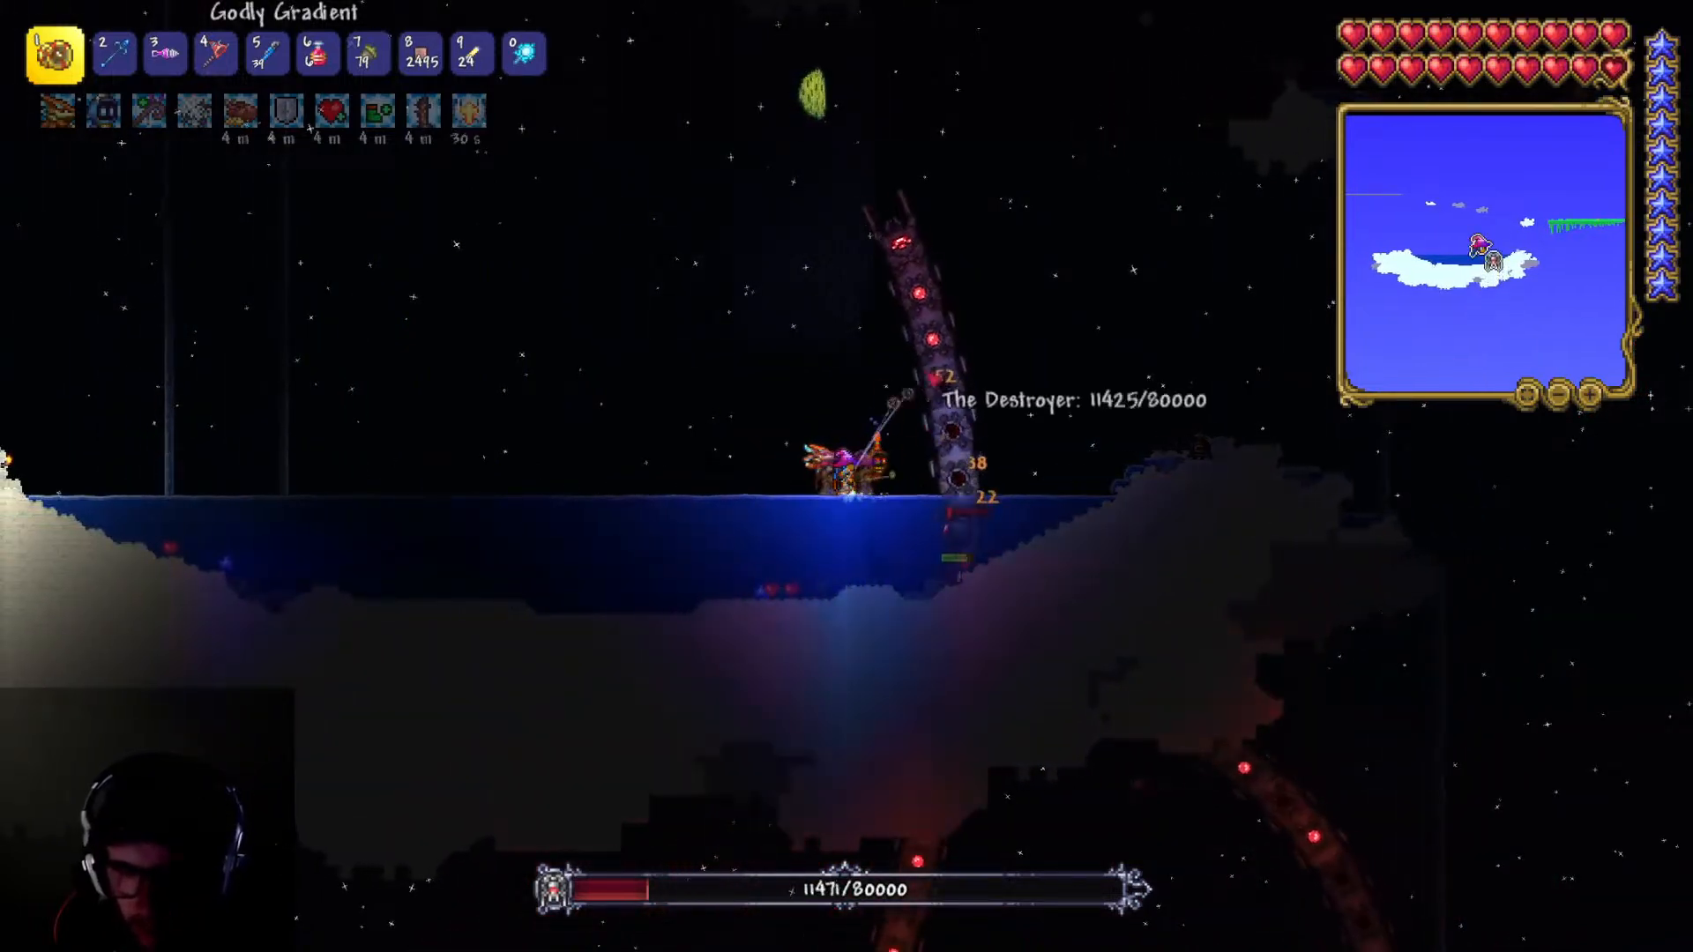
- Retreat west across the water's surface to the narrow waterfalls while striking the Destroyer's arch to the east
{"action": "key", "text": "a"}
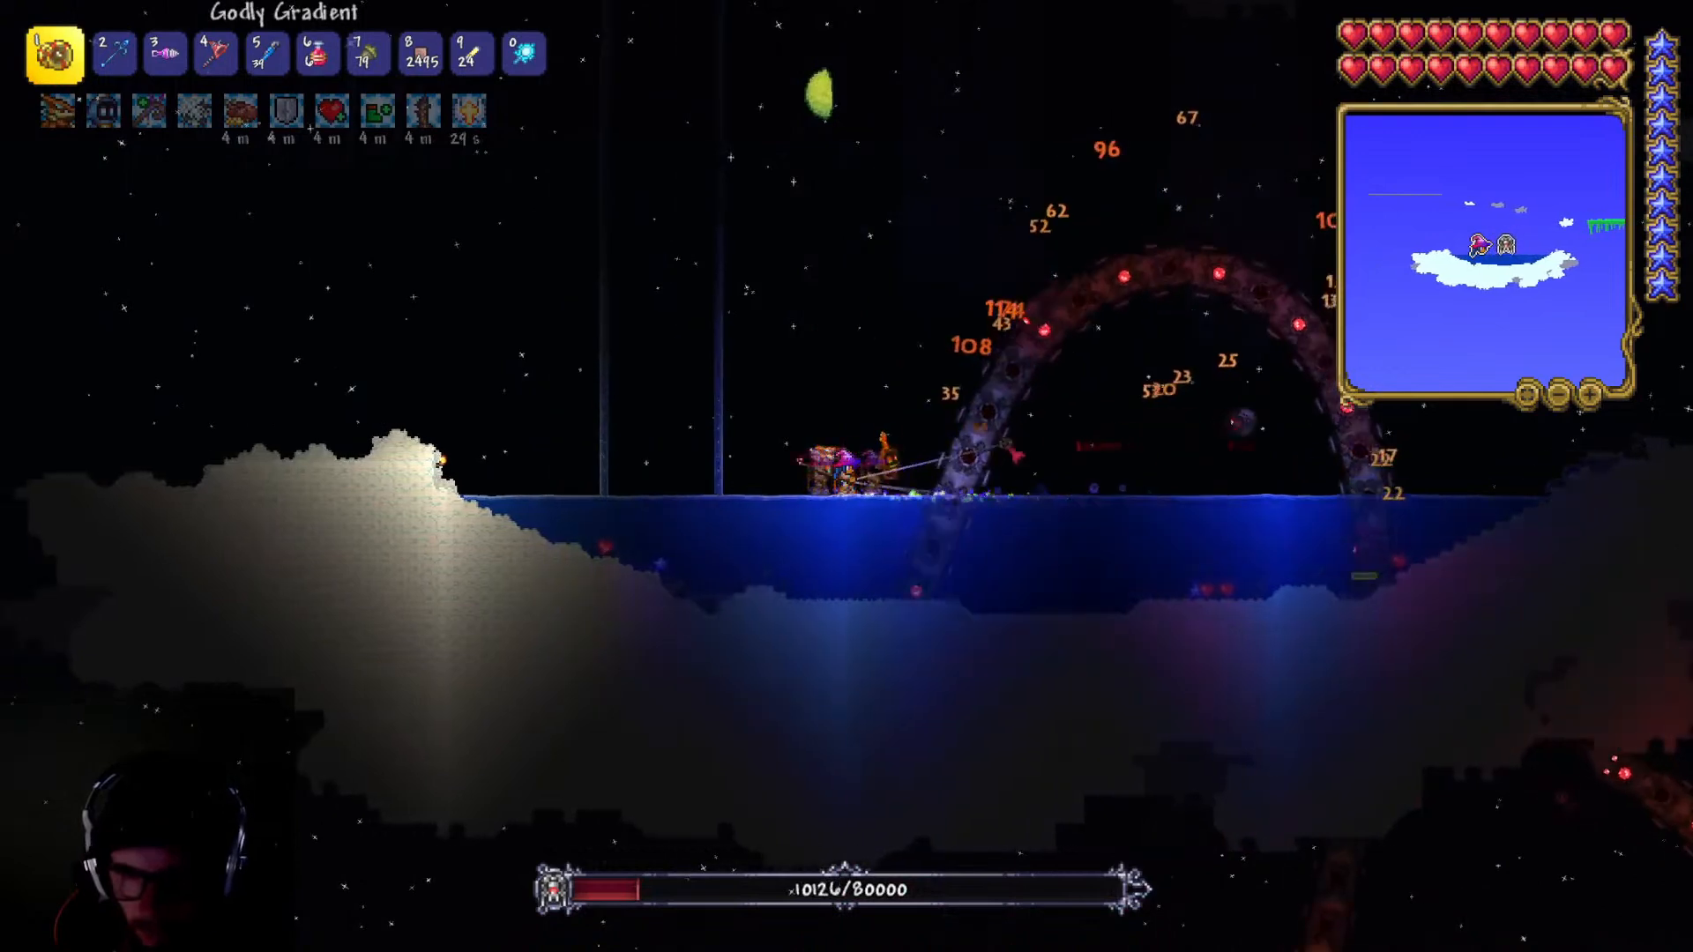
{"action": "key", "text": "a"}
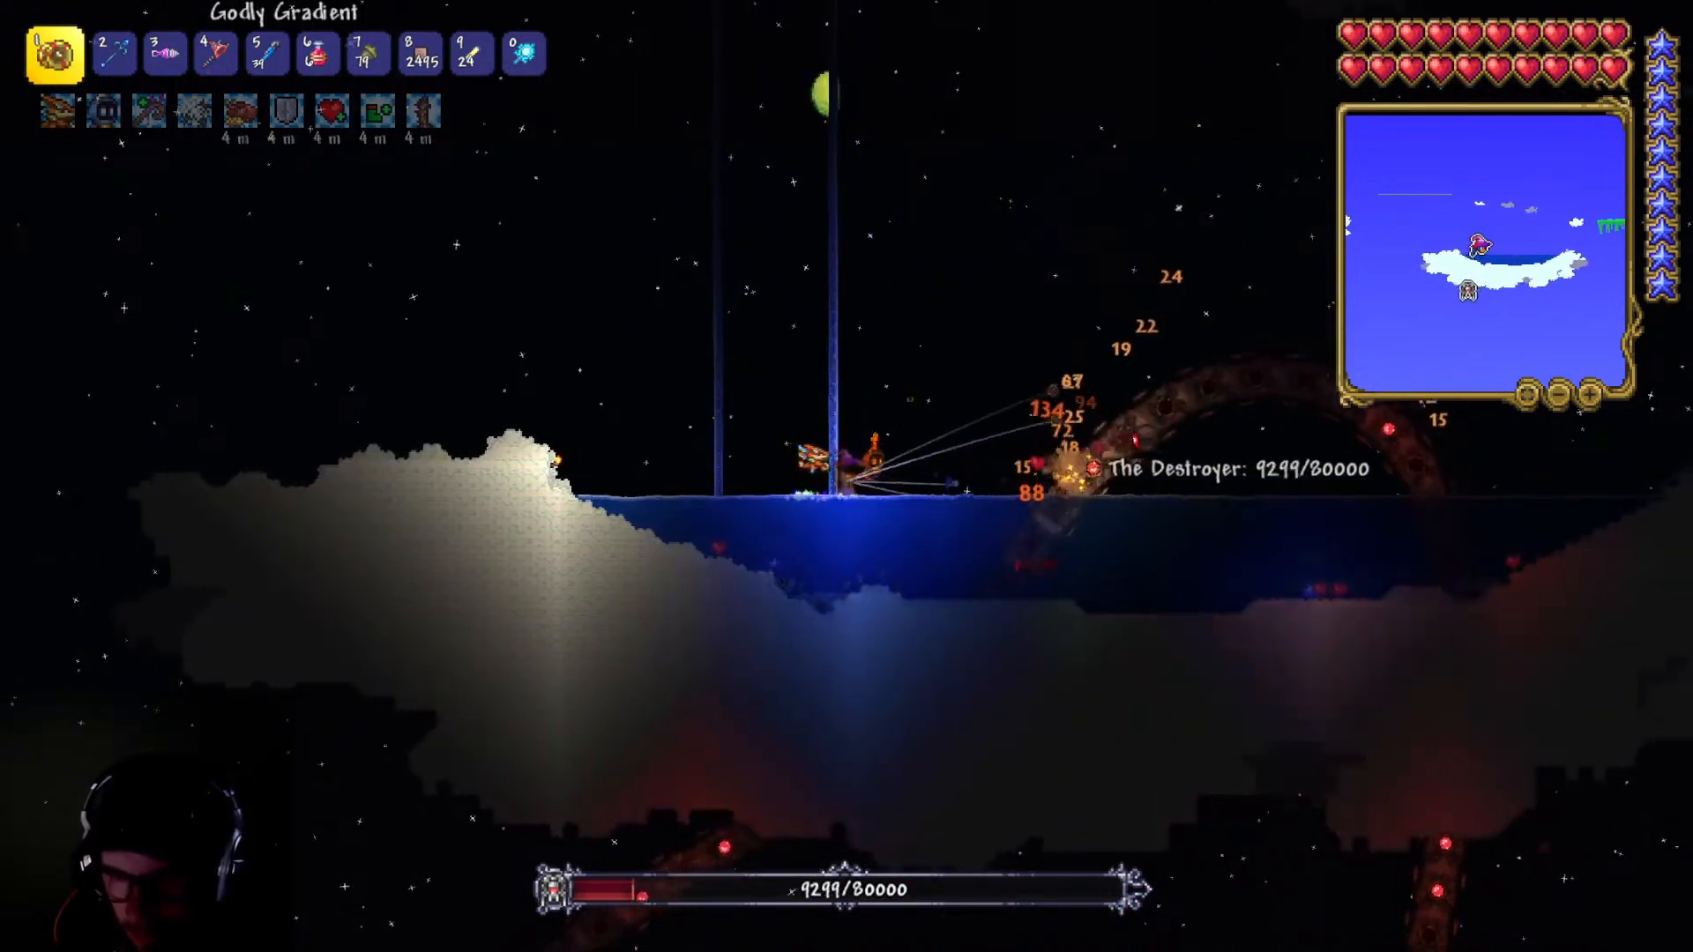
{"action": "key", "text": "d"}
{"action": "key", "text": "a"}
{"action": "key", "text": "d"}
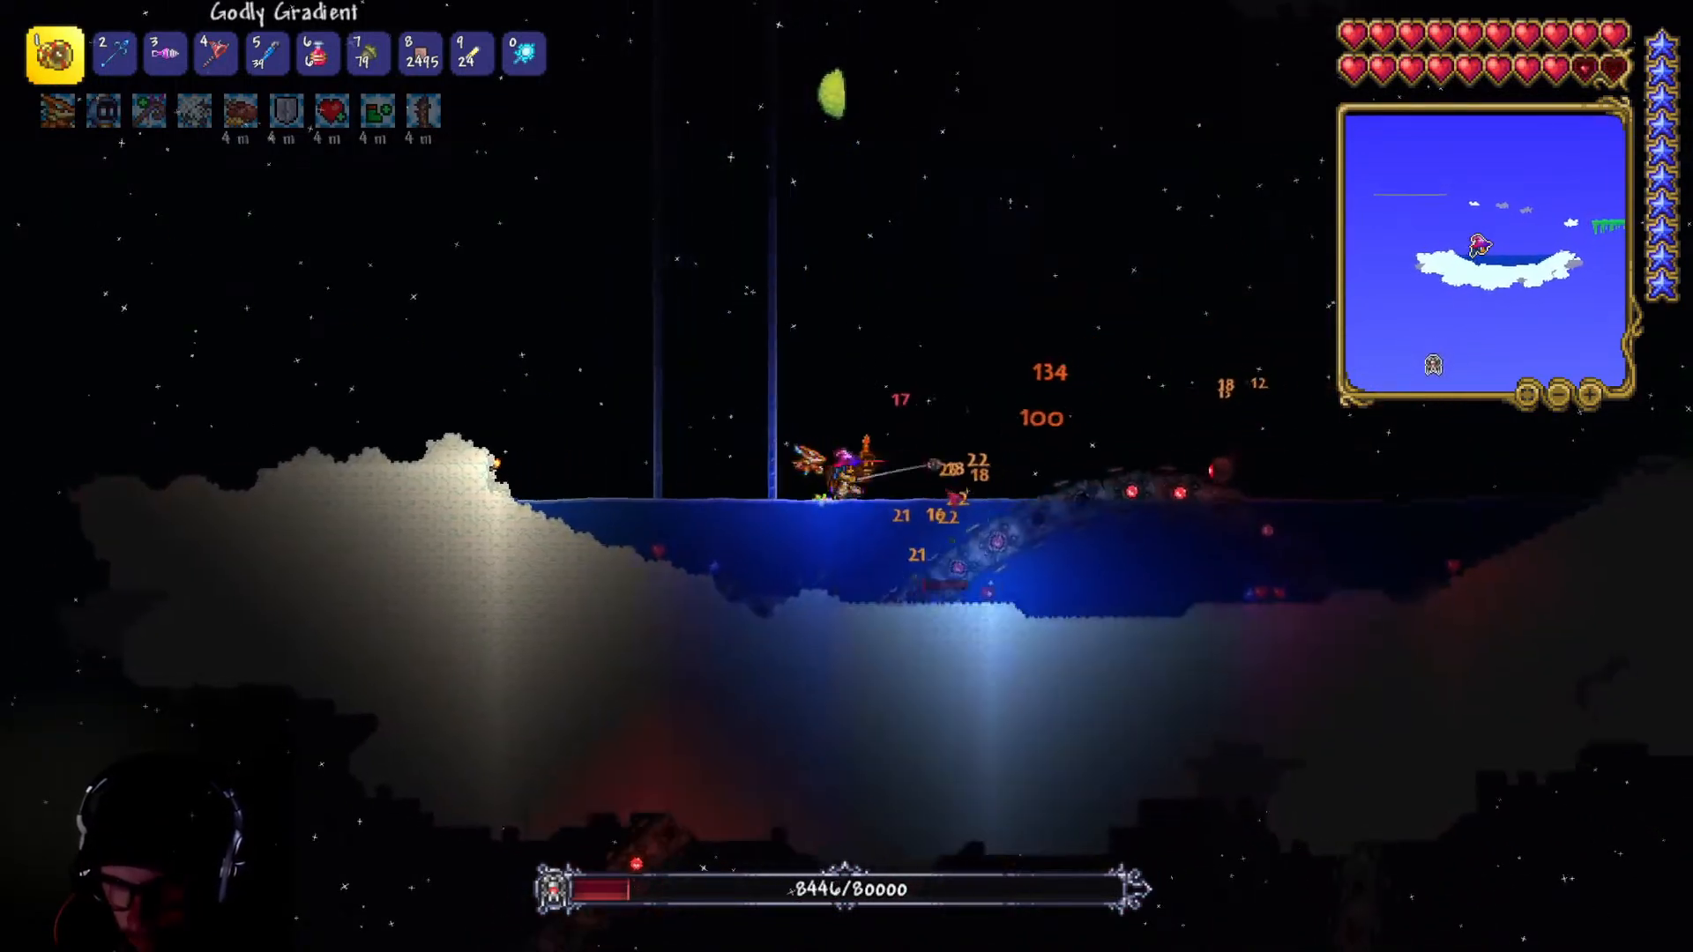
- Cross the lake east and back west striking the Destroyer, rising from the water past the attacking Wyvern
{"action": "key", "text": "d"}
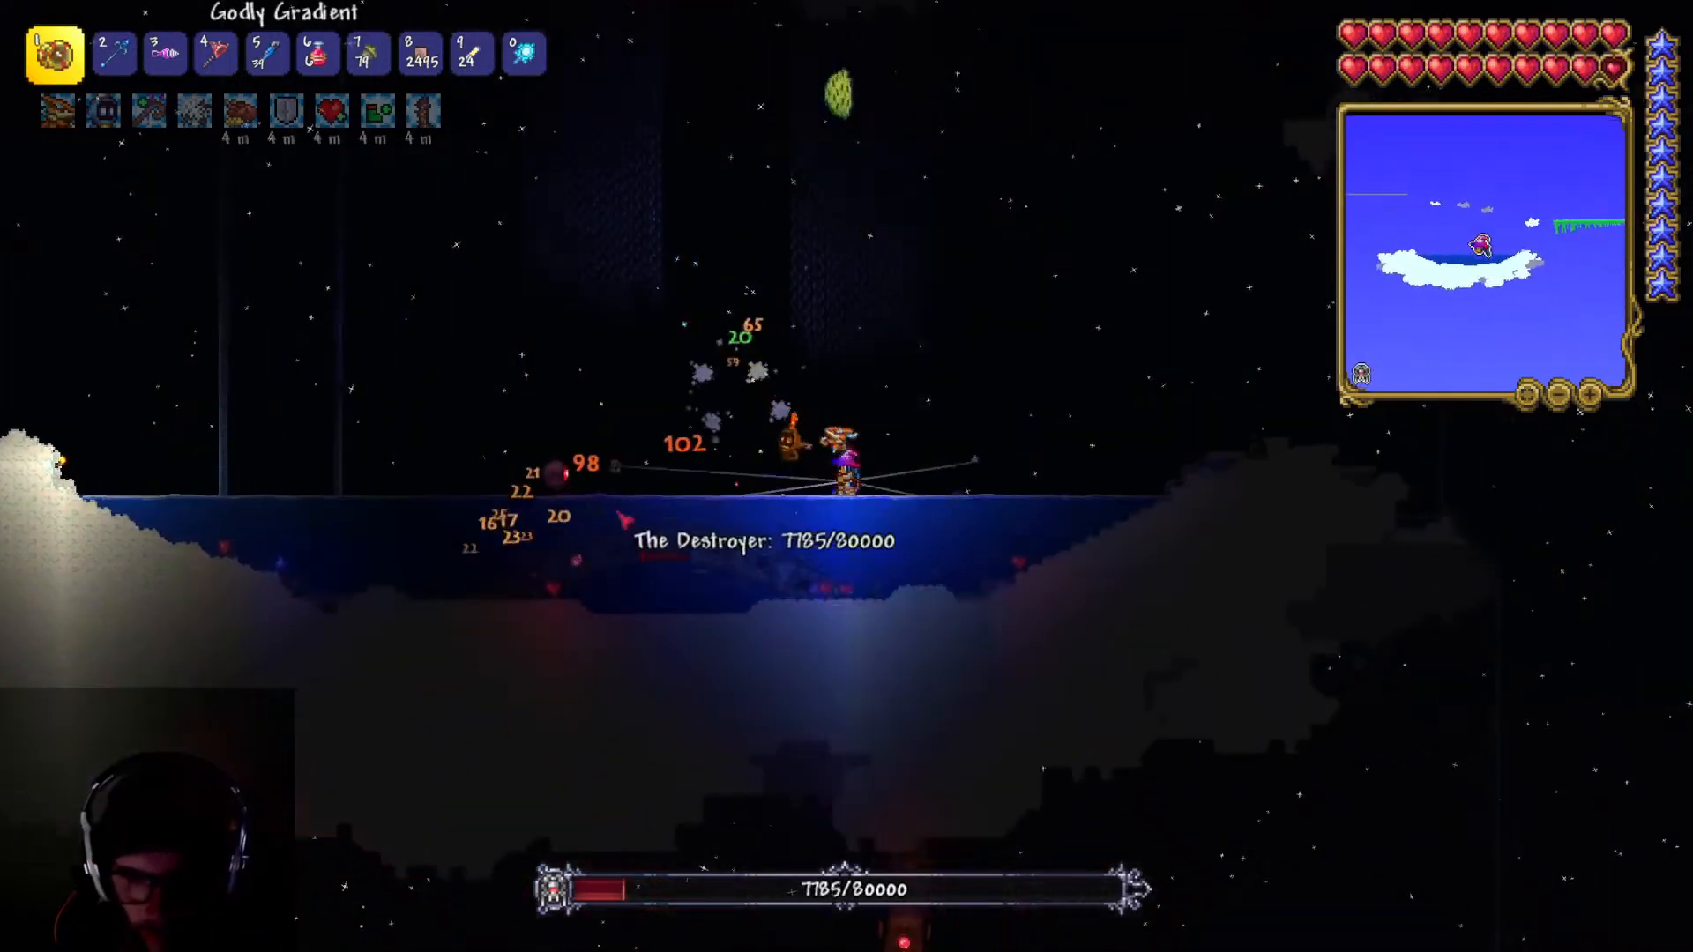
{"action": "key", "text": "a"}
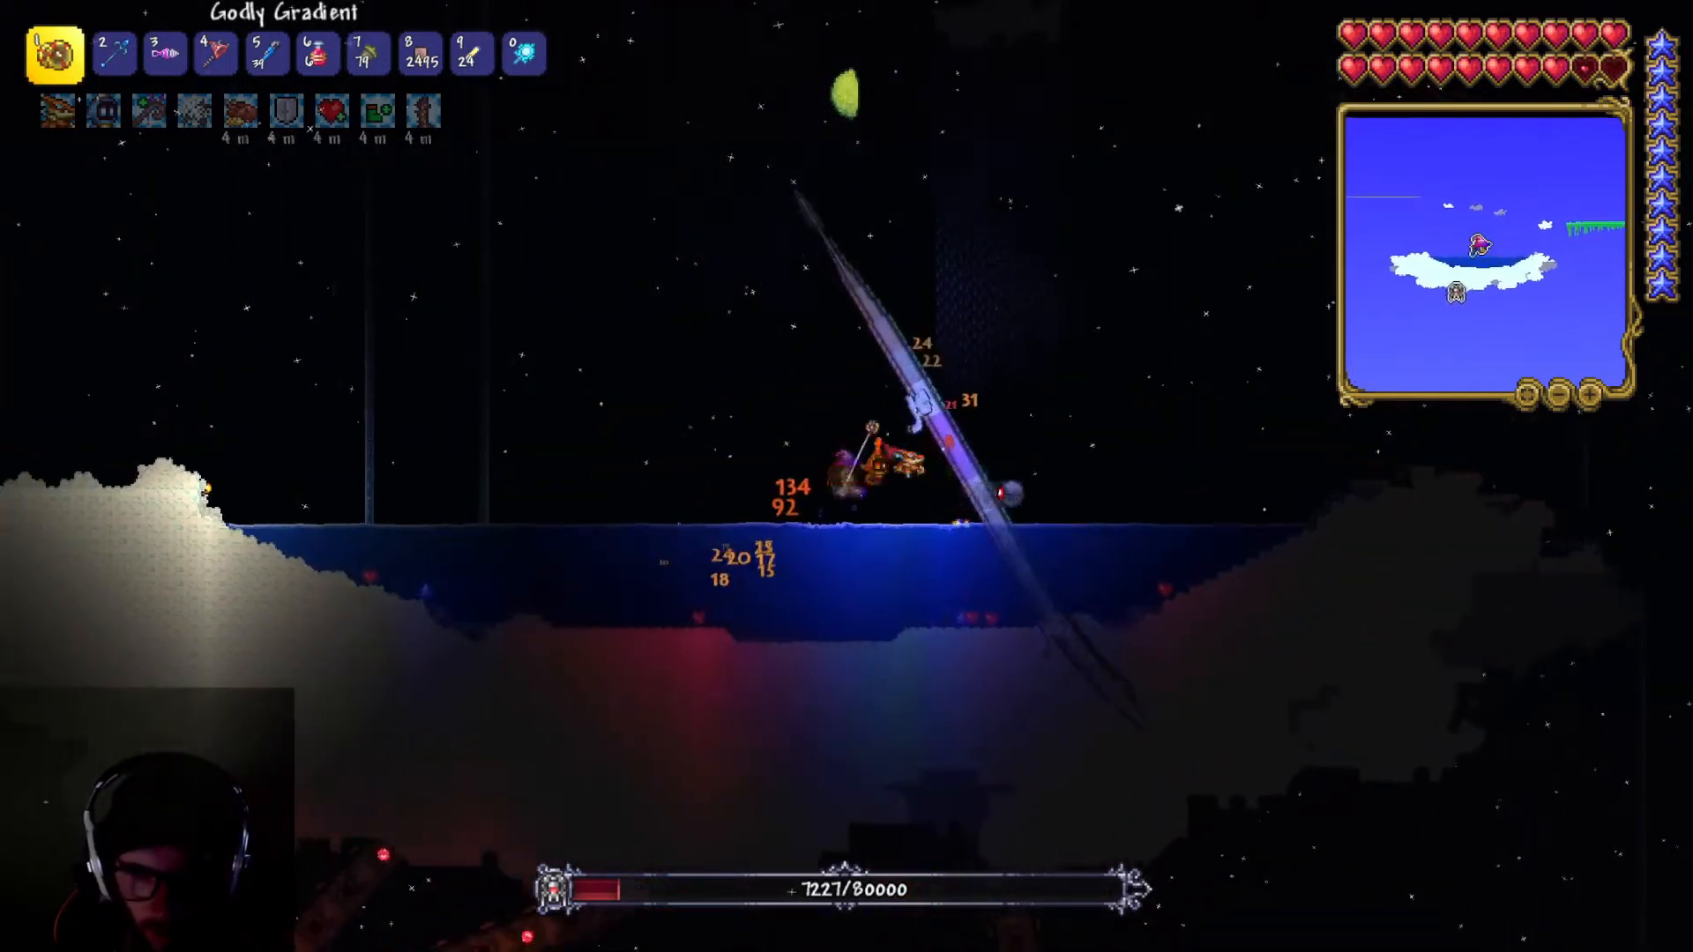
{"action": "key", "text": "d"}
{"action": "key", "text": "space"}
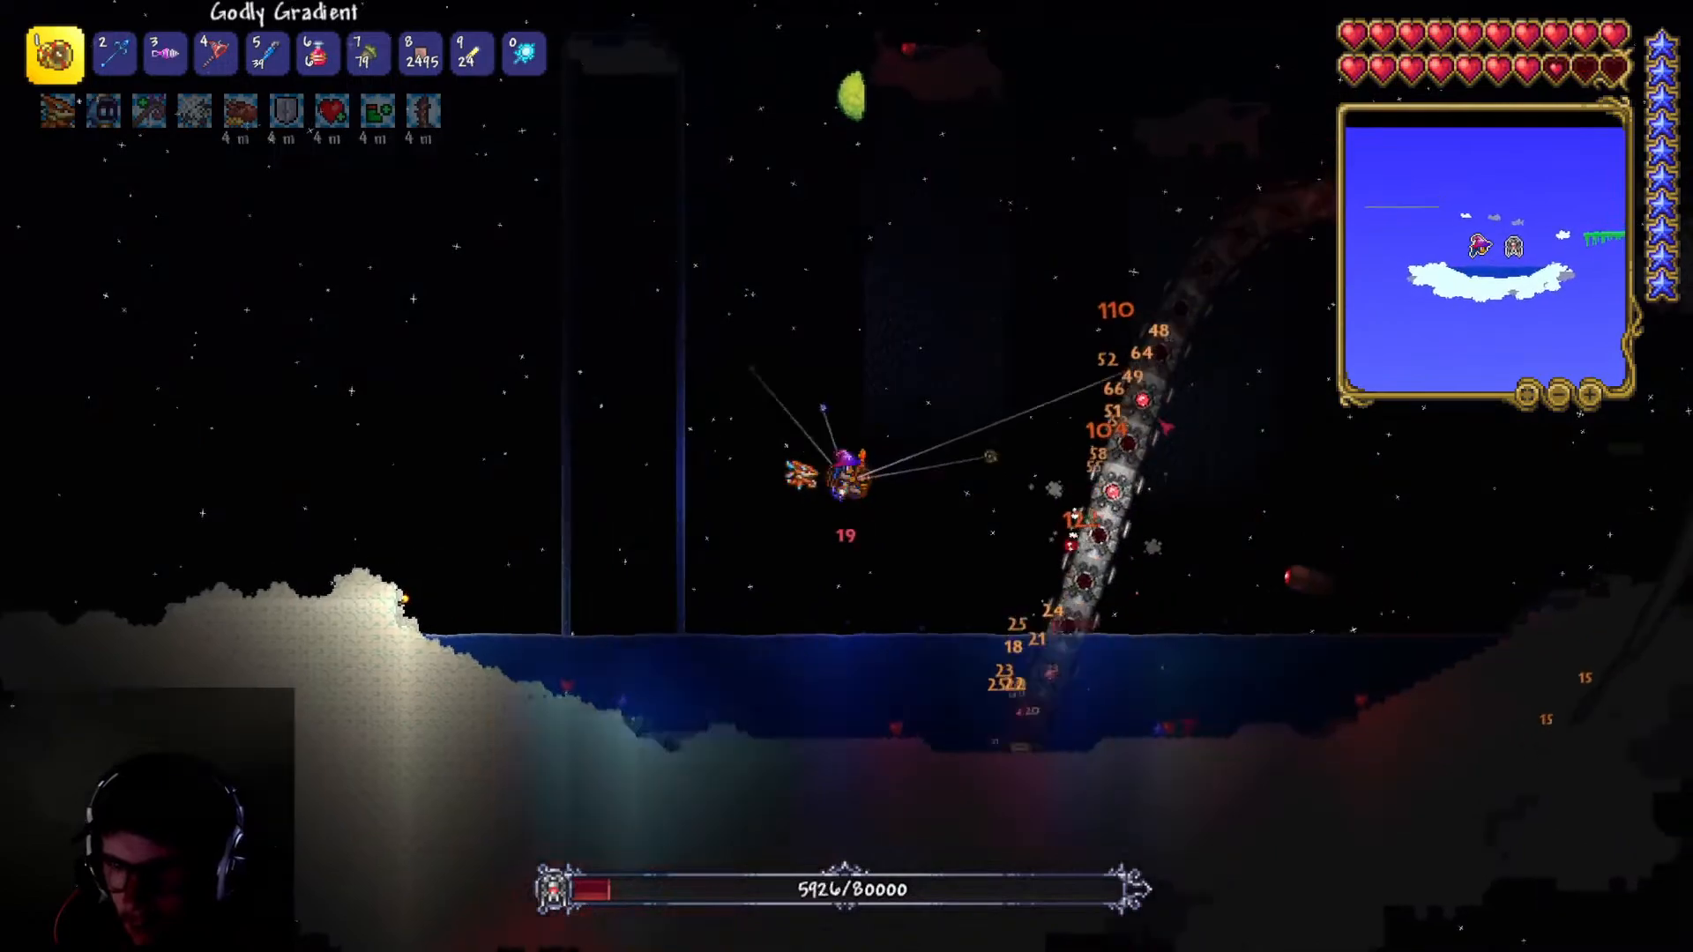
- Fly up past the central pillars to the waterfall tops, attacking the Destroyer and the pursuing Wyvern
{"action": "key", "text": "space"}
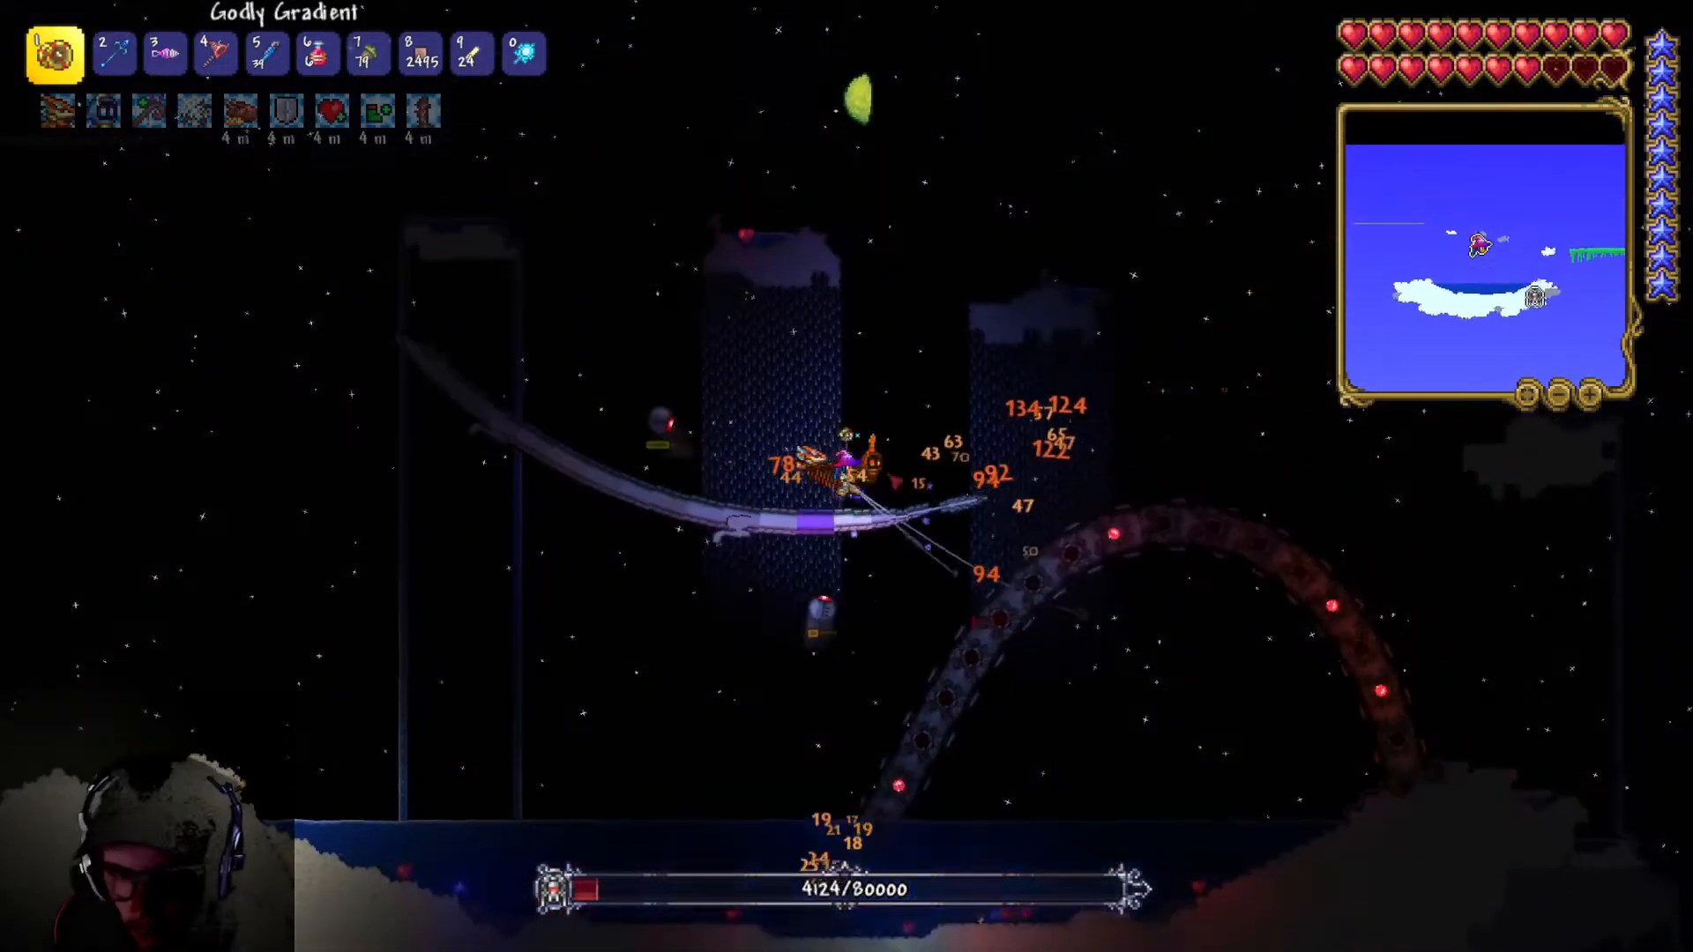
{"action": "key", "text": "a"}
{"action": "key", "text": "space"}
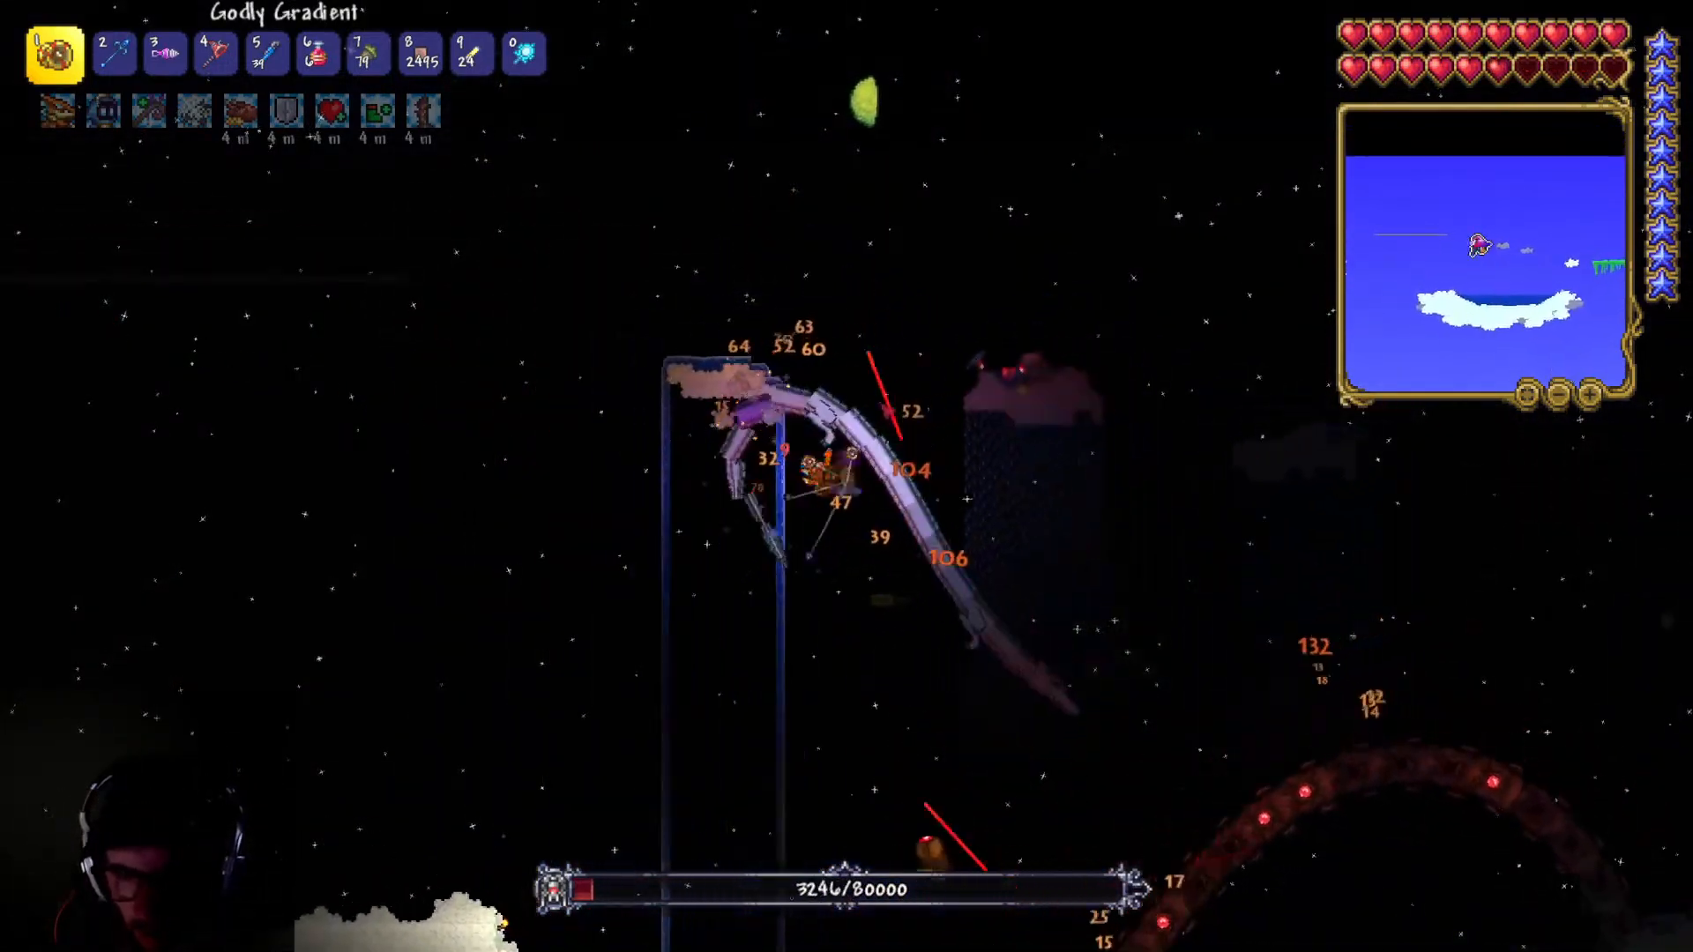
- Fight around the western waterfalls, dodging Probe lasers and aiming the Godly Gradient at the Destroyer near the lake
{"action": "mouse_move", "coordinate": [781, 507]}
{"action": "left_mouse_down"}
{"action": "mouse_move", "coordinate": [944, 612]}
{"action": "mouse_move", "coordinate": [910, 395]}
{"action": "mouse_move", "coordinate": [1000, 309]}
{"action": "mouse_move", "coordinate": [975, 234]}
{"action": "mouse_move", "coordinate": [934, 463]}
{"action": "mouse_move", "coordinate": [842, 599]}
{"action": "mouse_move", "coordinate": [908, 526]}
{"action": "mouse_move", "coordinate": [982, 532]}
{"action": "mouse_move", "coordinate": [908, 490]}
{"action": "mouse_move", "coordinate": [941, 559]}
{"action": "mouse_move", "coordinate": [924, 712]}
{"action": "mouse_move", "coordinate": [940, 689]}
{"action": "left_mouse_up"}
{"action": "key", "text": "a"}
{"action": "key", "text": "space"}
{"action": "key", "text": "a"}
{"action": "key", "text": "space"}
{"action": "key", "text": "d"}
{"action": "key", "text": "d"}
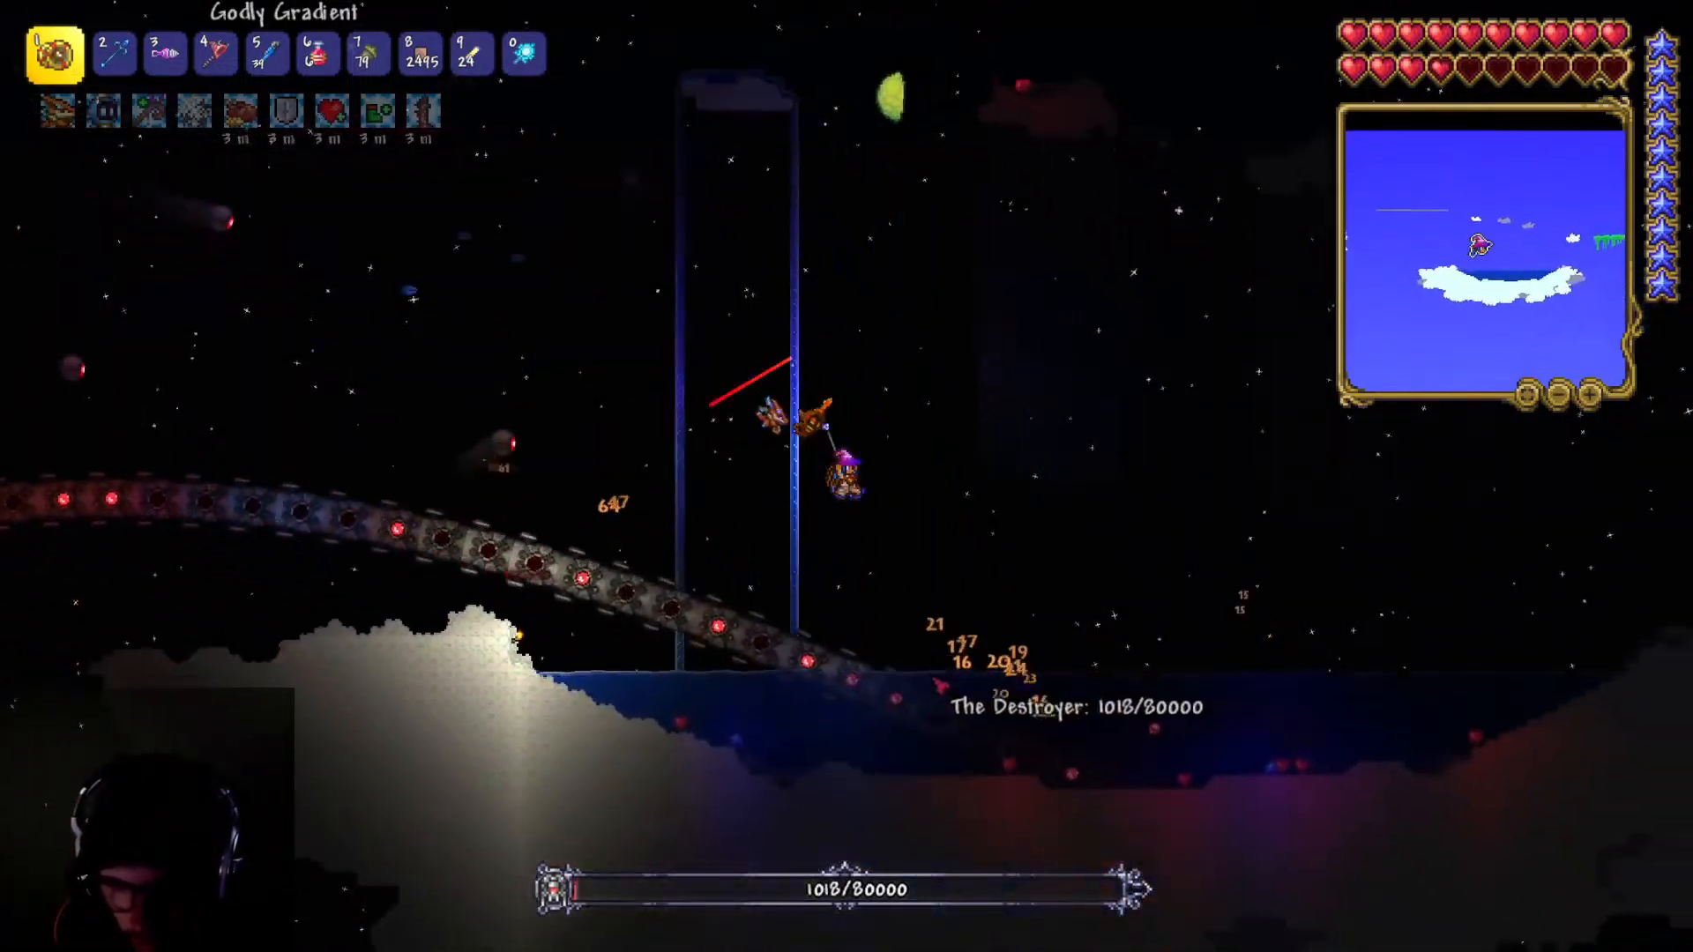
- Finish off the Destroyer near the western shore, collect its drops and strike the remaining Probe while flying east
{"action": "key", "text": "space"}
{"action": "mouse_move", "coordinate": [888, 583]}
{"action": "left_mouse_down"}
{"action": "mouse_move", "coordinate": [594, 476]}
{"action": "mouse_move", "coordinate": [593, 412]}
{"action": "left_mouse_up"}
{"action": "key", "text": "a"}
{"action": "key", "text": "a"}
{"action": "key", "text": "space"}
{"action": "key", "text": "d"}
{"action": "left_click_drag", "start_coordinate": [696, 400], "coordinate": [674, 366]}
{"action": "key", "text": "space"}
{"action": "key", "text": "d"}
{"action": "key", "text": "d"}
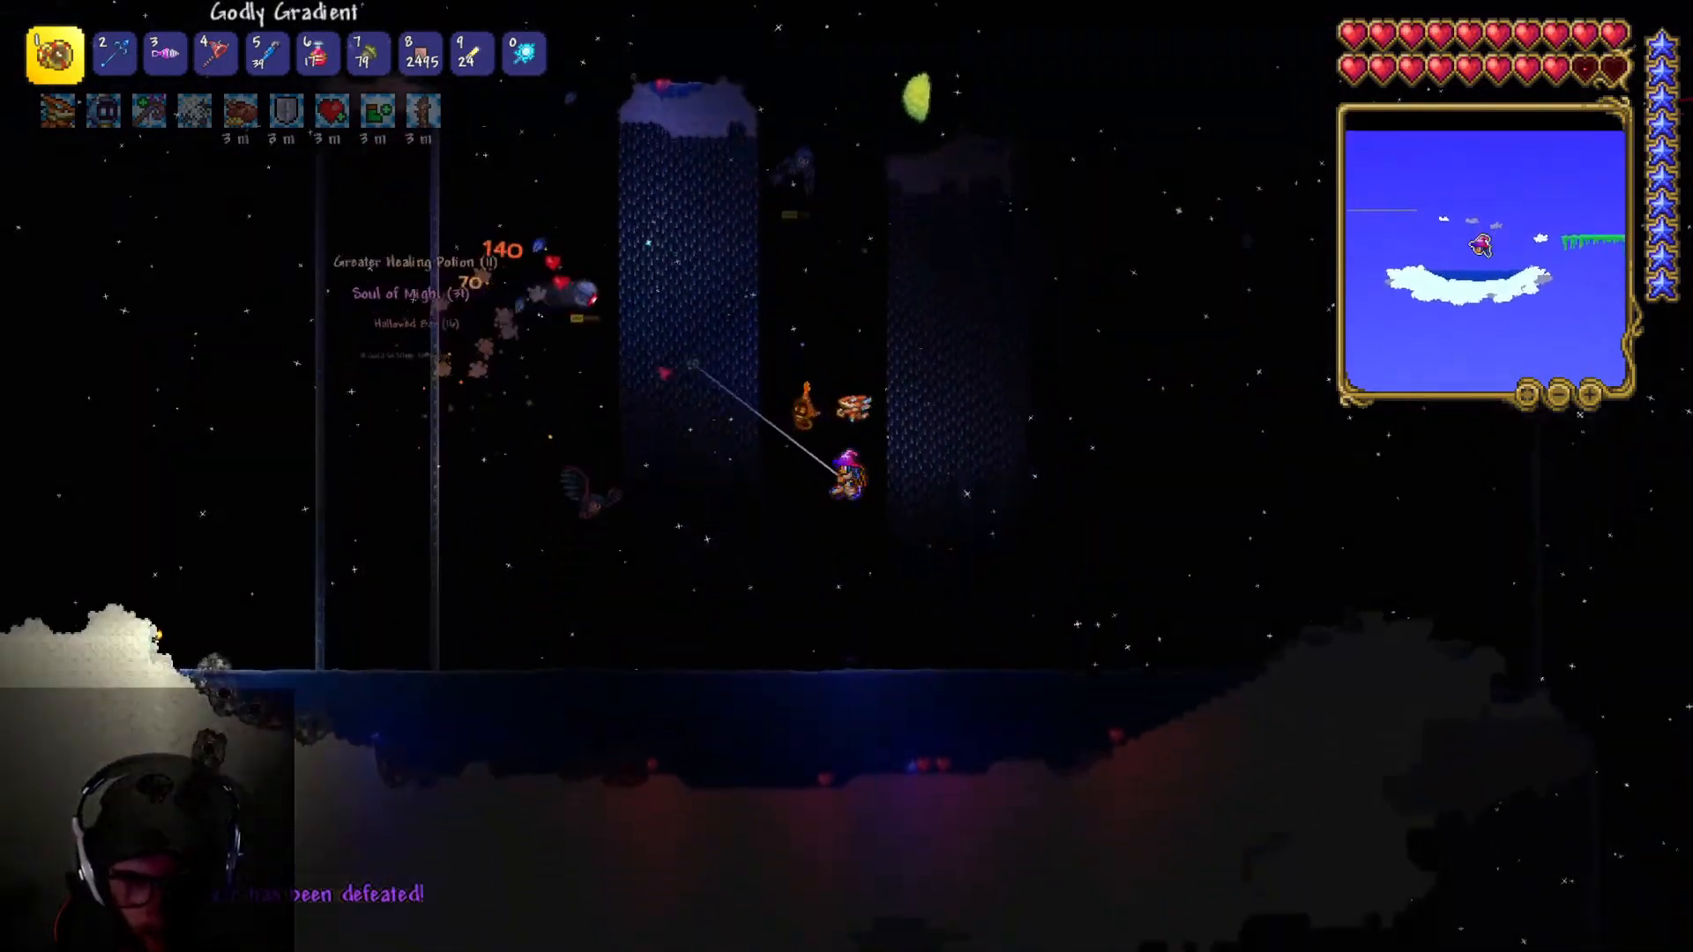
- Fly east past the pillars and attack the Harpy overhead with the Godly Gradient
{"action": "key", "text": "d"}
{"action": "key", "text": "space"}
{"action": "left_click_drag", "start_coordinate": [718, 216], "coordinate": [888, 213]}
{"action": "key", "text": "space"}
{"action": "key", "text": "d"}
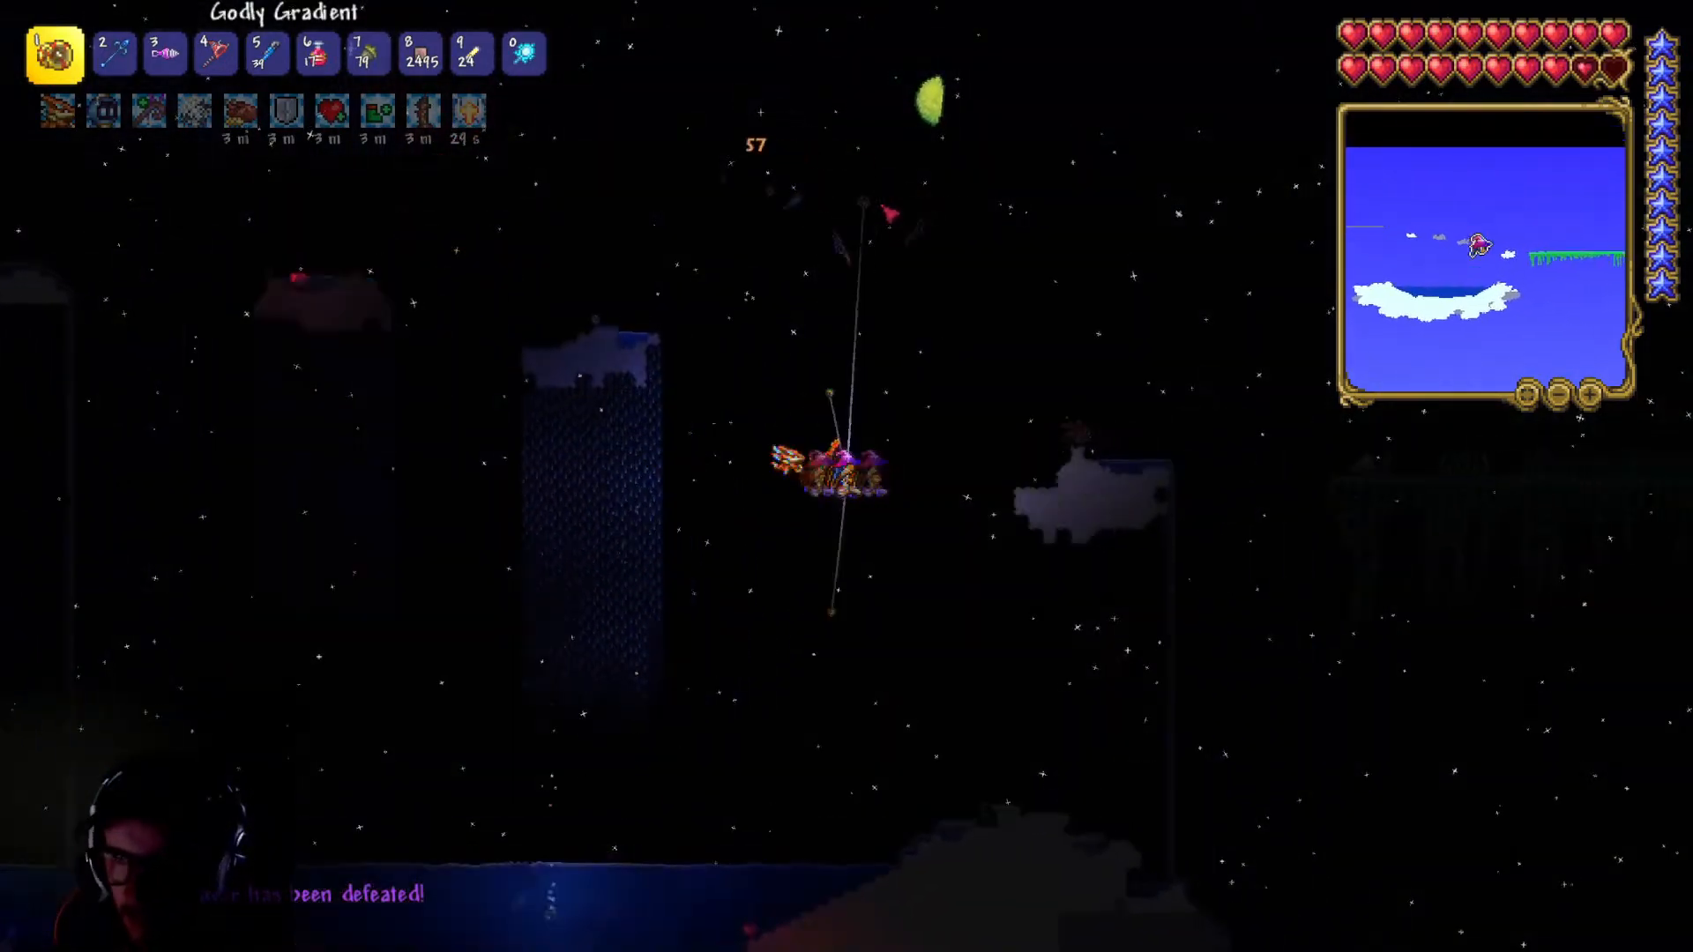
- Dive into the lake at its eastern shore to gather the dropped coins and swim west along the bed
{"action": "key", "text": "a"}
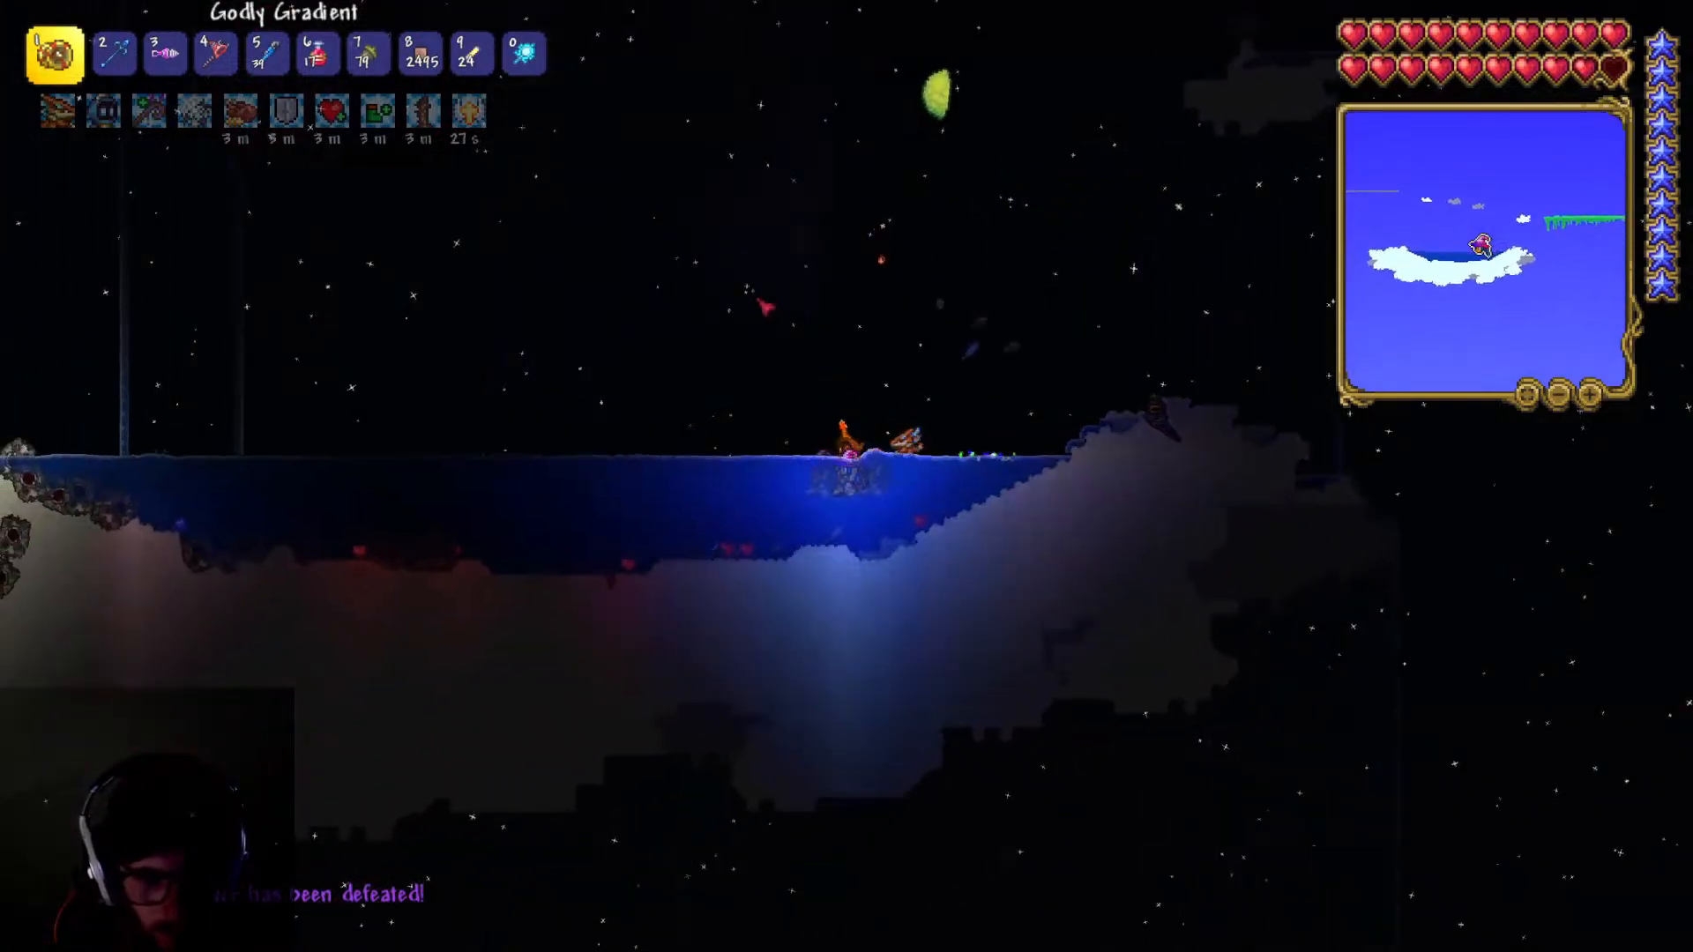
{"action": "key", "text": "d"}
{"action": "key", "text": "space"}
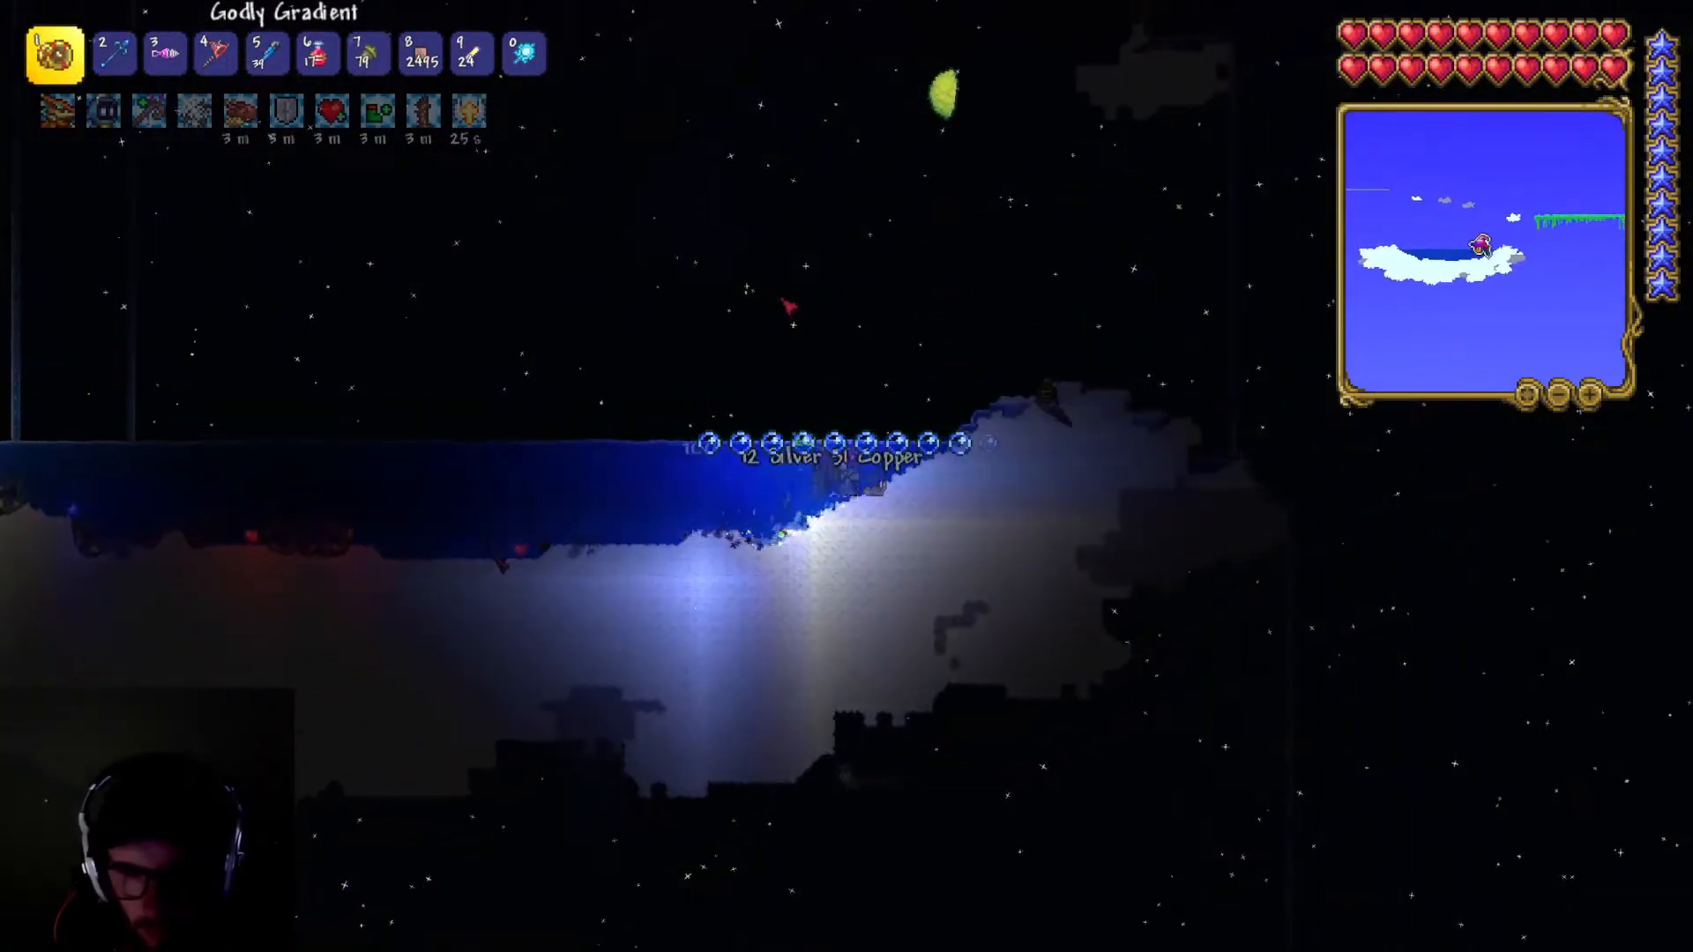
{"action": "key", "text": "a"}
{"action": "key", "text": "a"}
{"action": "key", "text": "space"}
{"action": "key", "text": "d"}
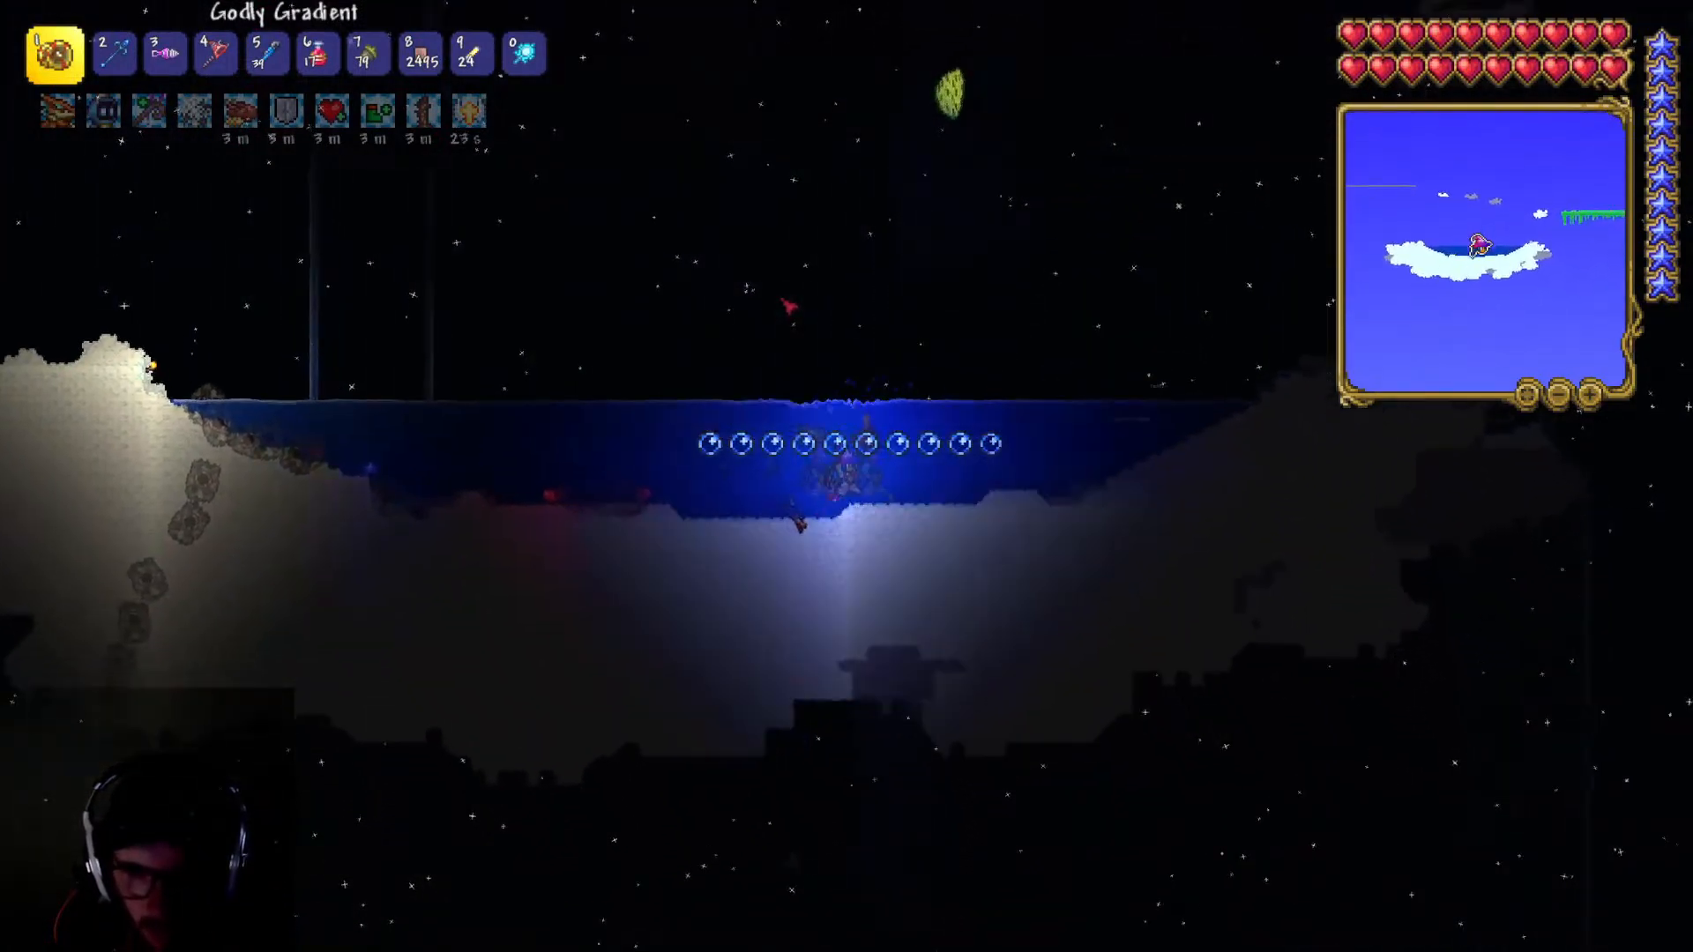
- Collect the feathers and coins along the lake bed up to its western shore
{"action": "key", "text": "a"}
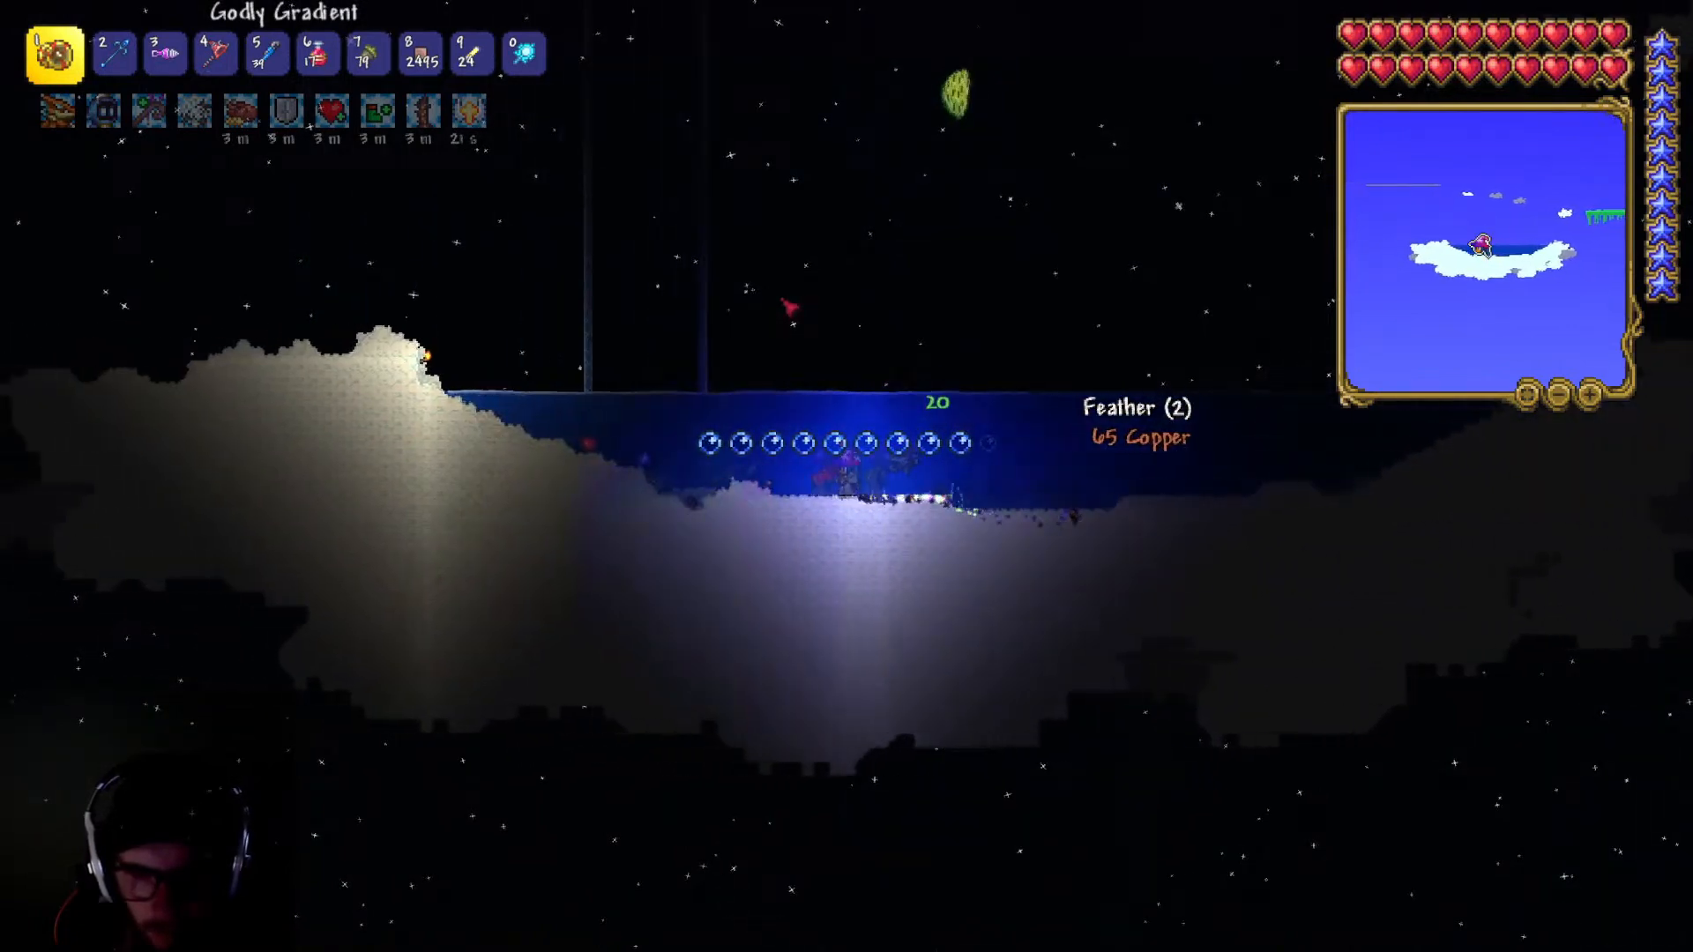
{"action": "key", "text": "a"}
{"action": "key", "text": "space"}
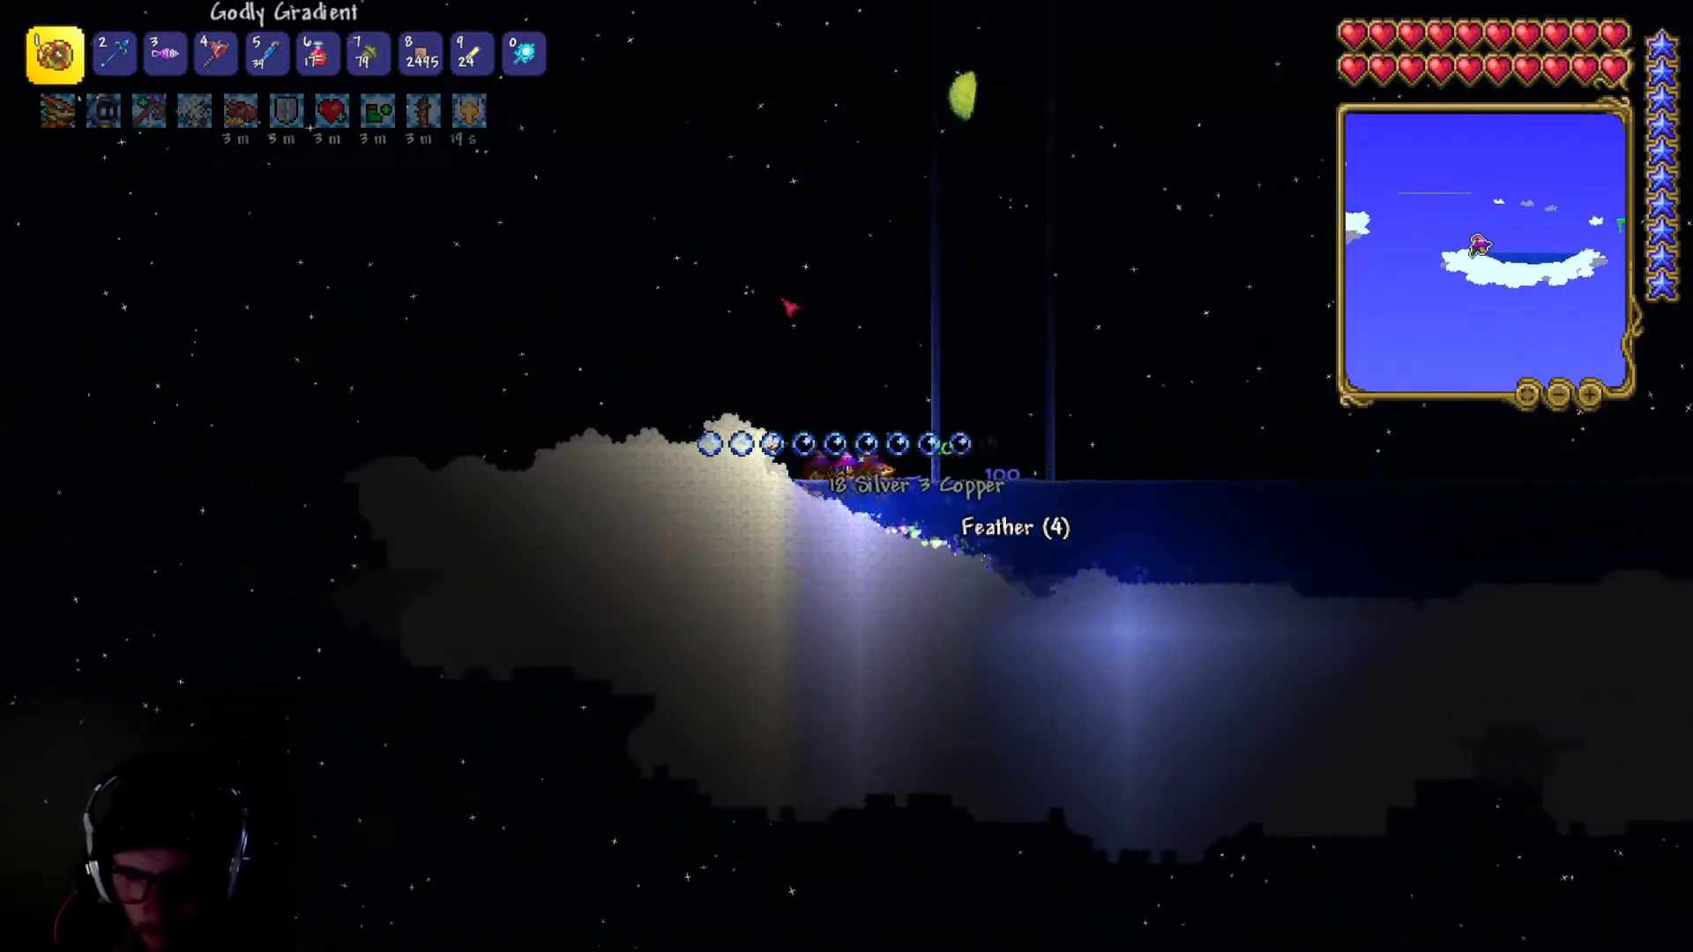
- Fly west off the cloud island and descend to the ground above the torch-lit shafts
{"action": "key", "text": "a"}
{"action": "key", "text": "Escape"}
{"action": "key", "text": "Escape"}
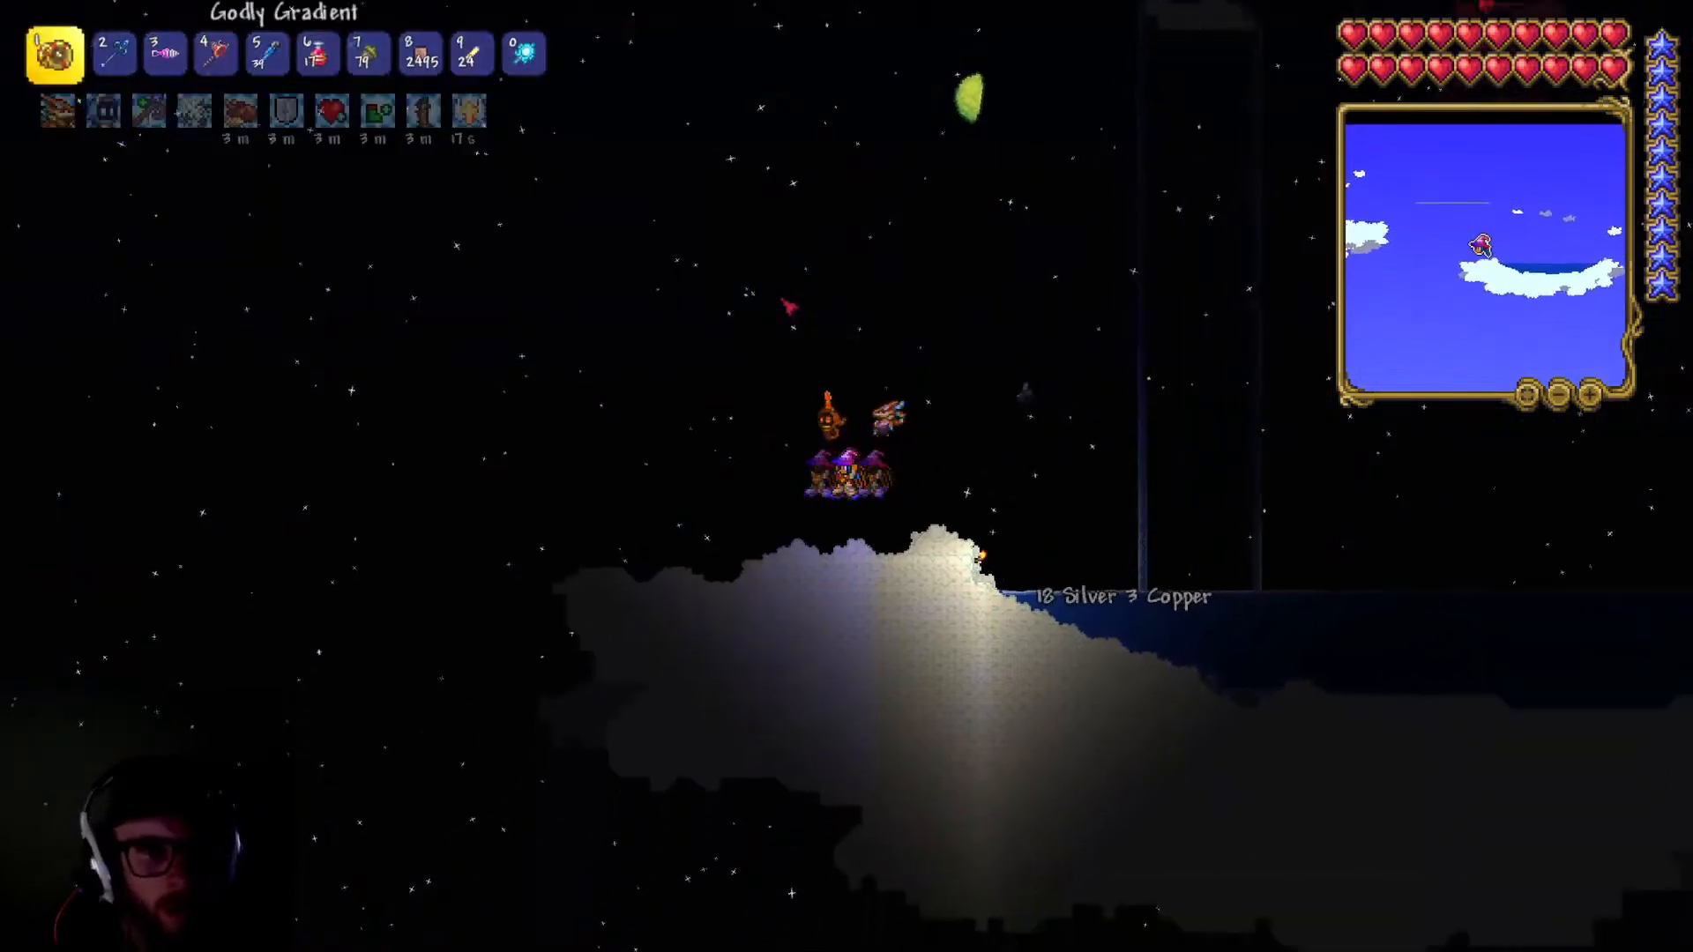
{"action": "key", "text": "a"}
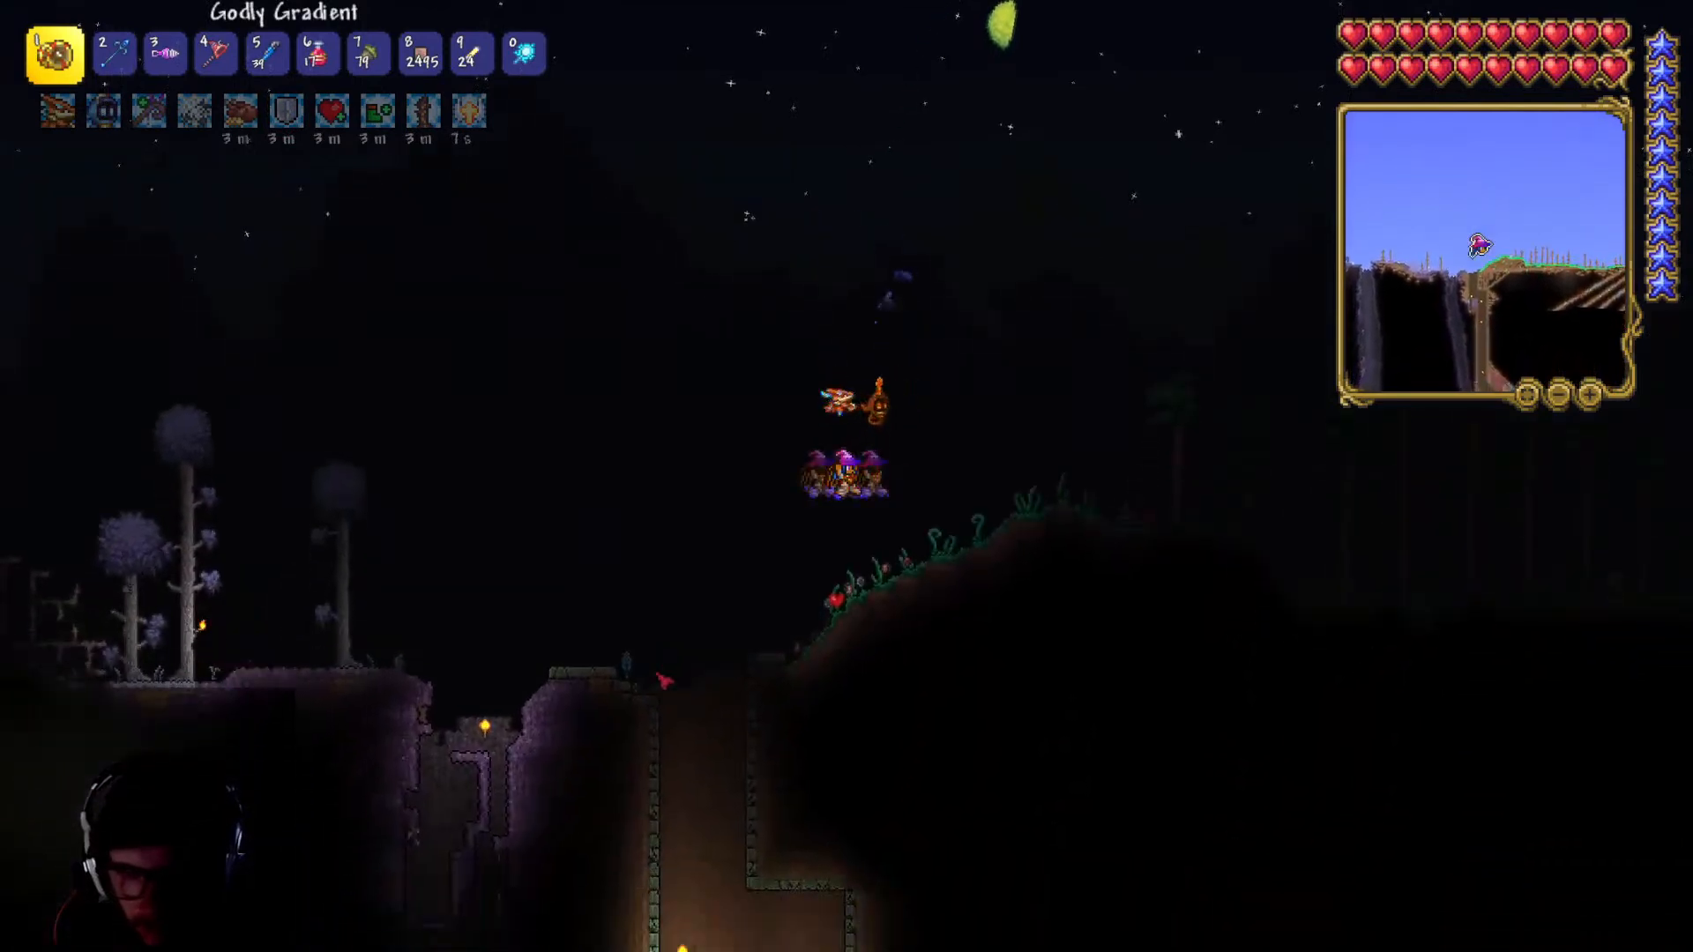
- Return to the home base with the Ice Mirror and descend to the campfire between the tower and the house
{"action": "key", "text": "d"}
{"action": "key", "text": "0"}
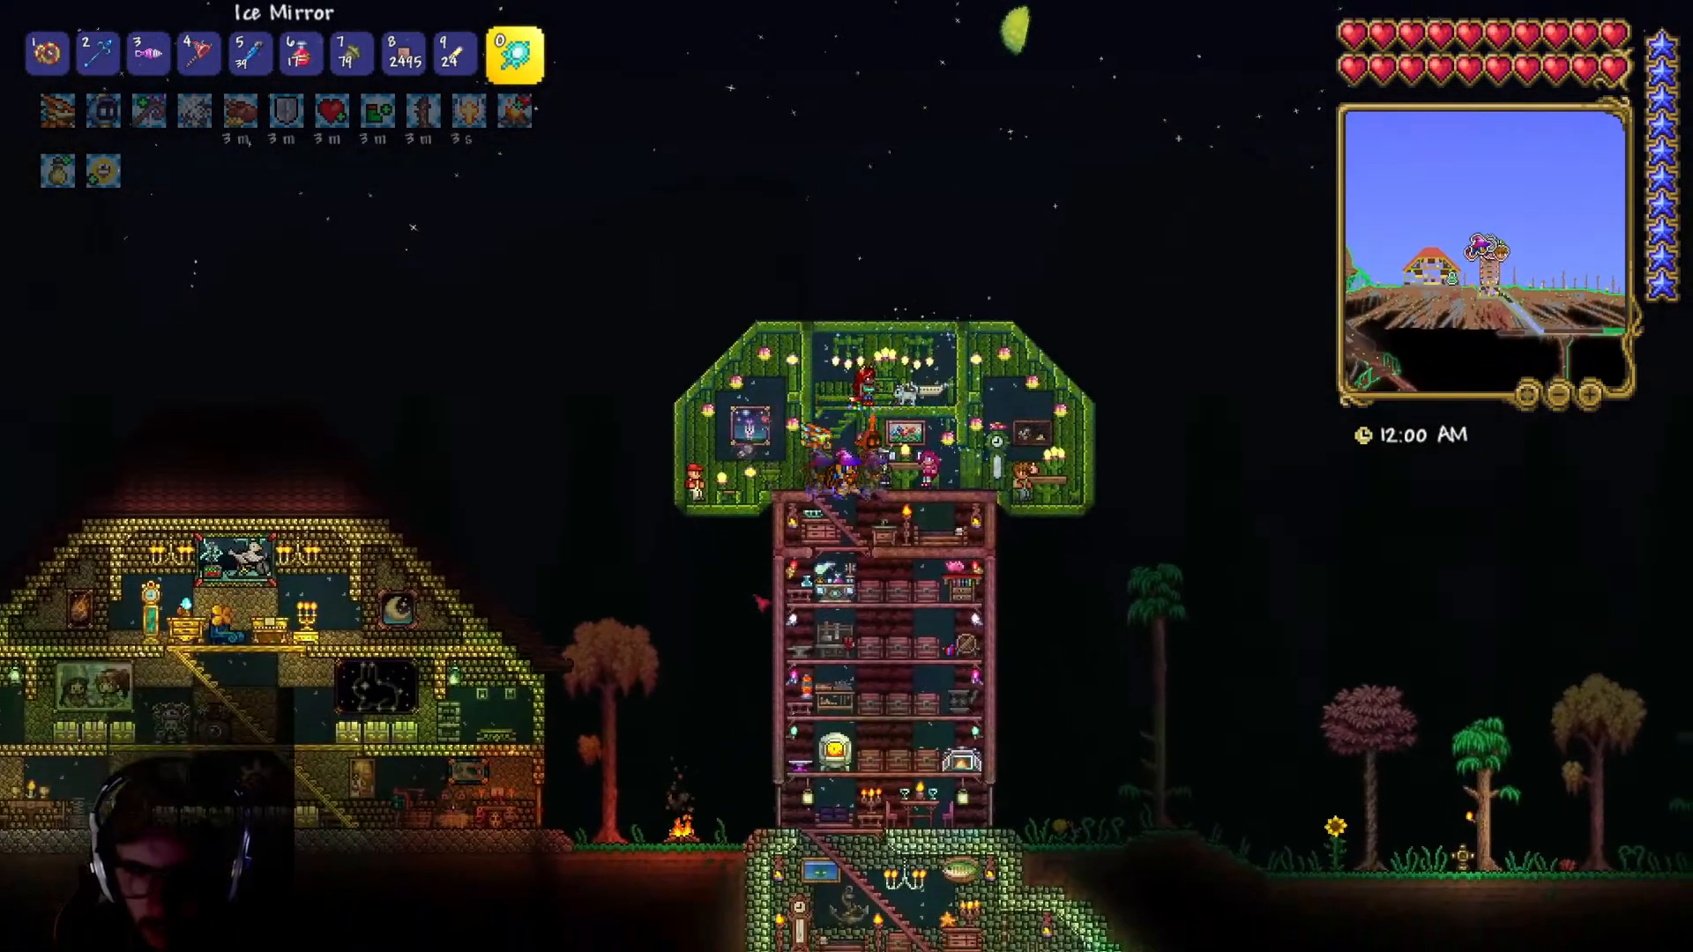
{"action": "key", "text": "s"}
{"action": "key", "text": "a"}
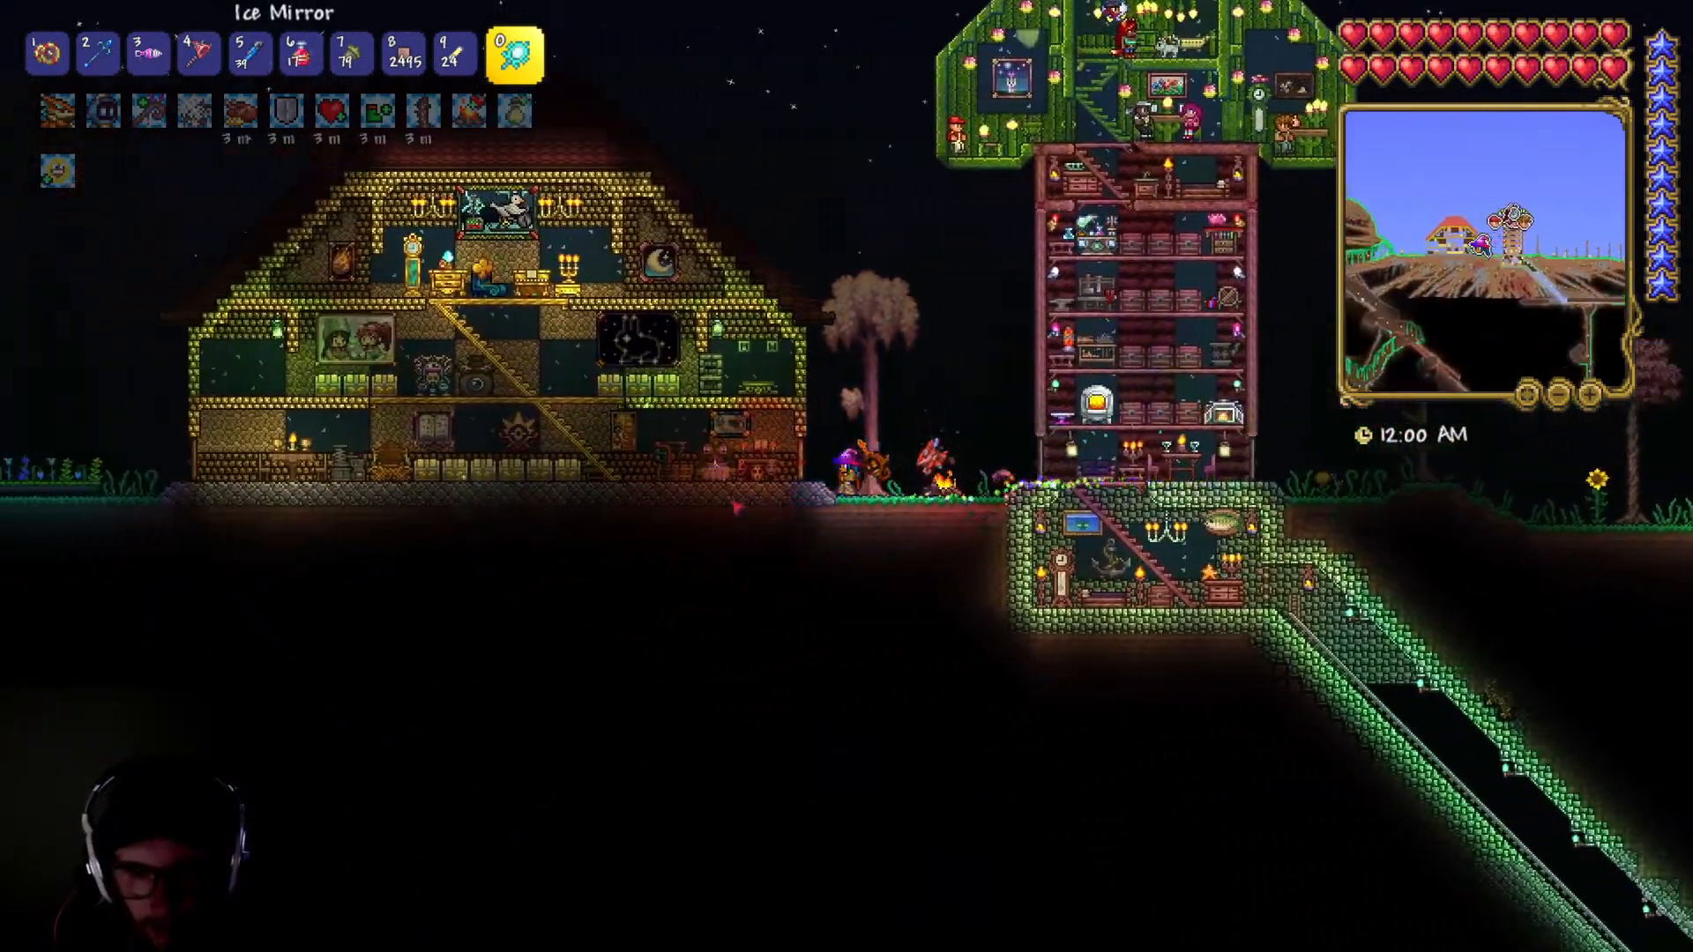
- Go east into the tower's lower floors, then fly back out west toward the yellow-brick house
{"action": "key", "text": "a"}
{"action": "key", "text": "d"}
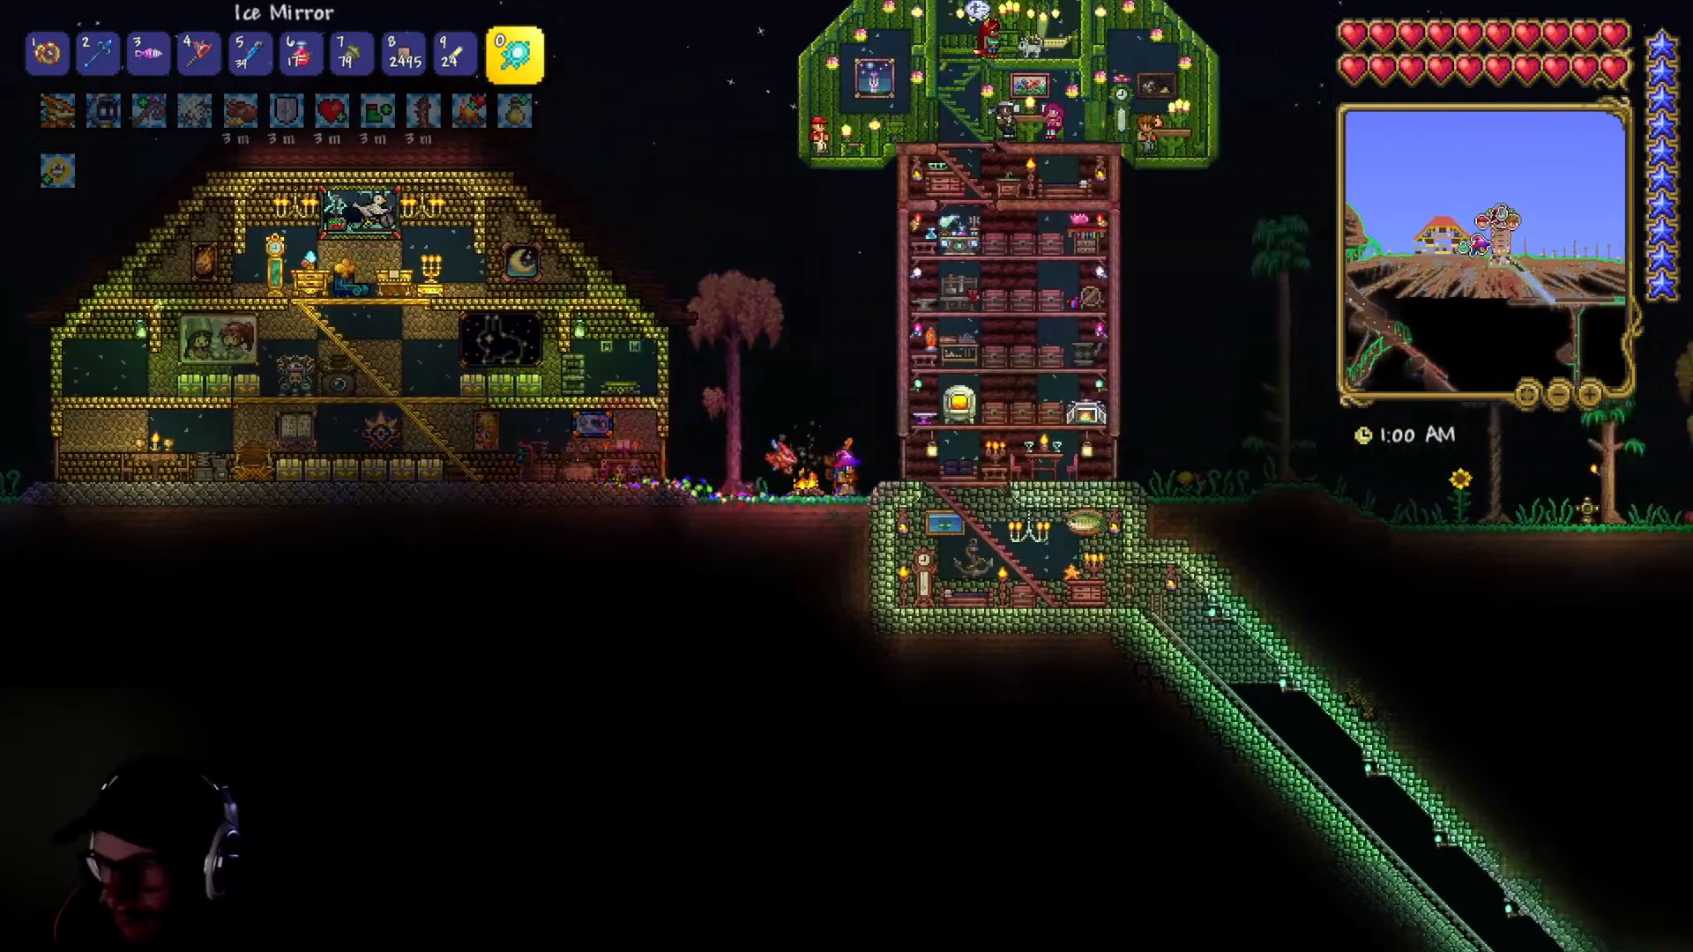
{"action": "key", "text": "d"}
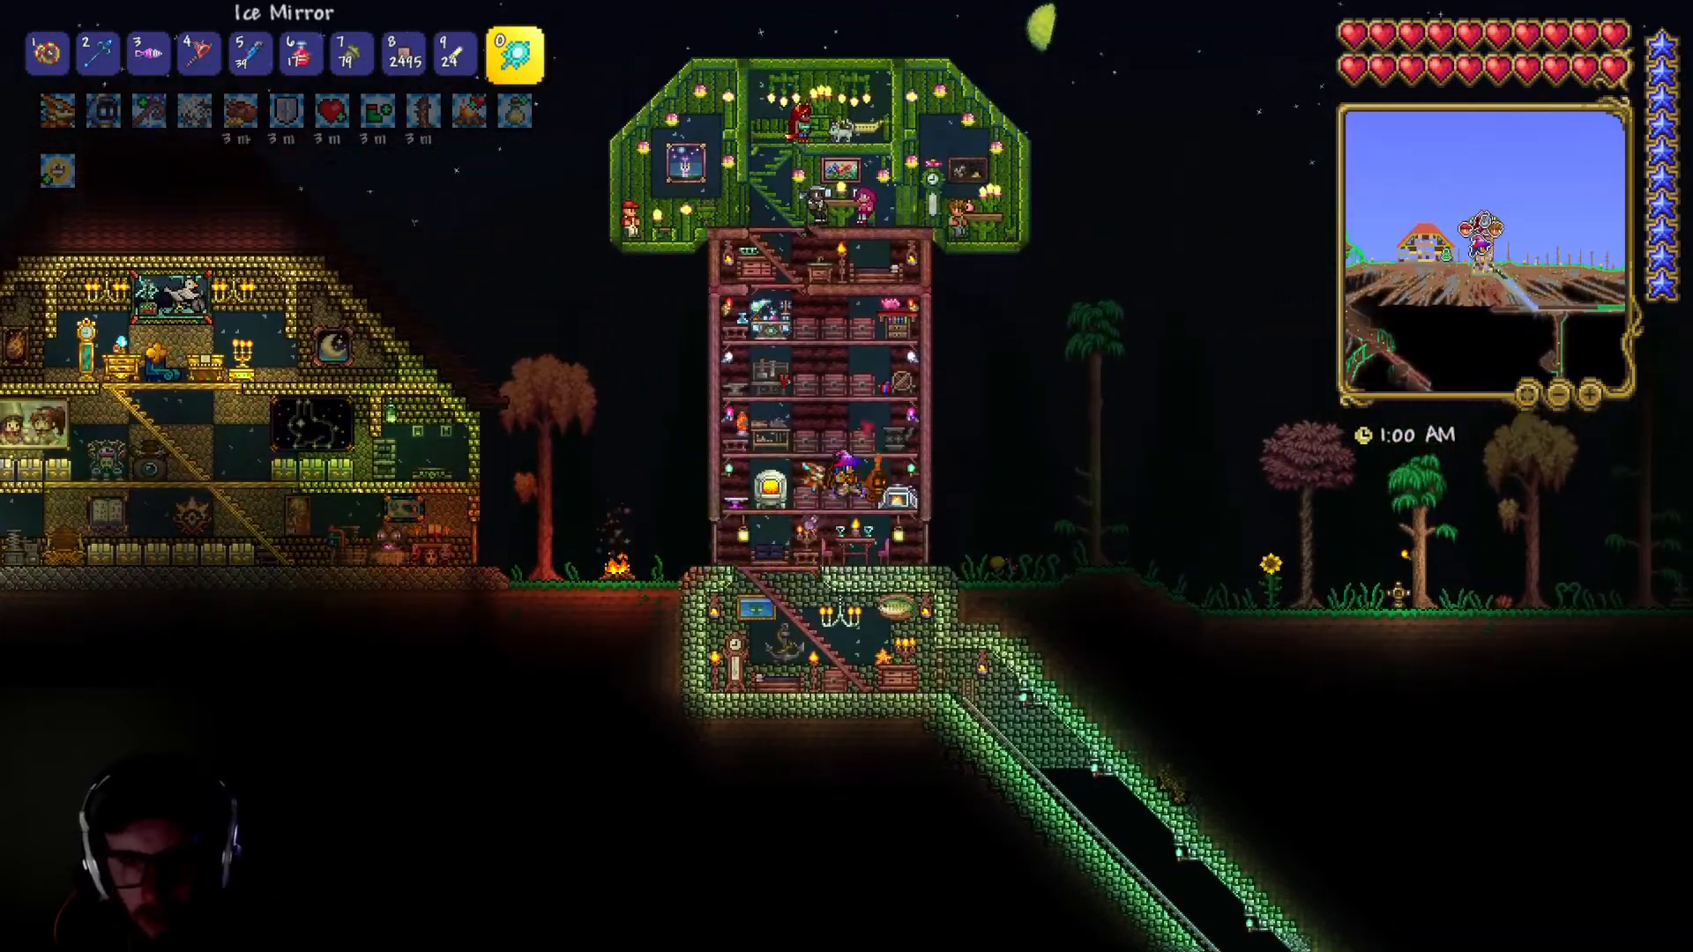
{"action": "key", "text": "a"}
{"action": "key", "text": "space"}
{"action": "key", "text": "a"}
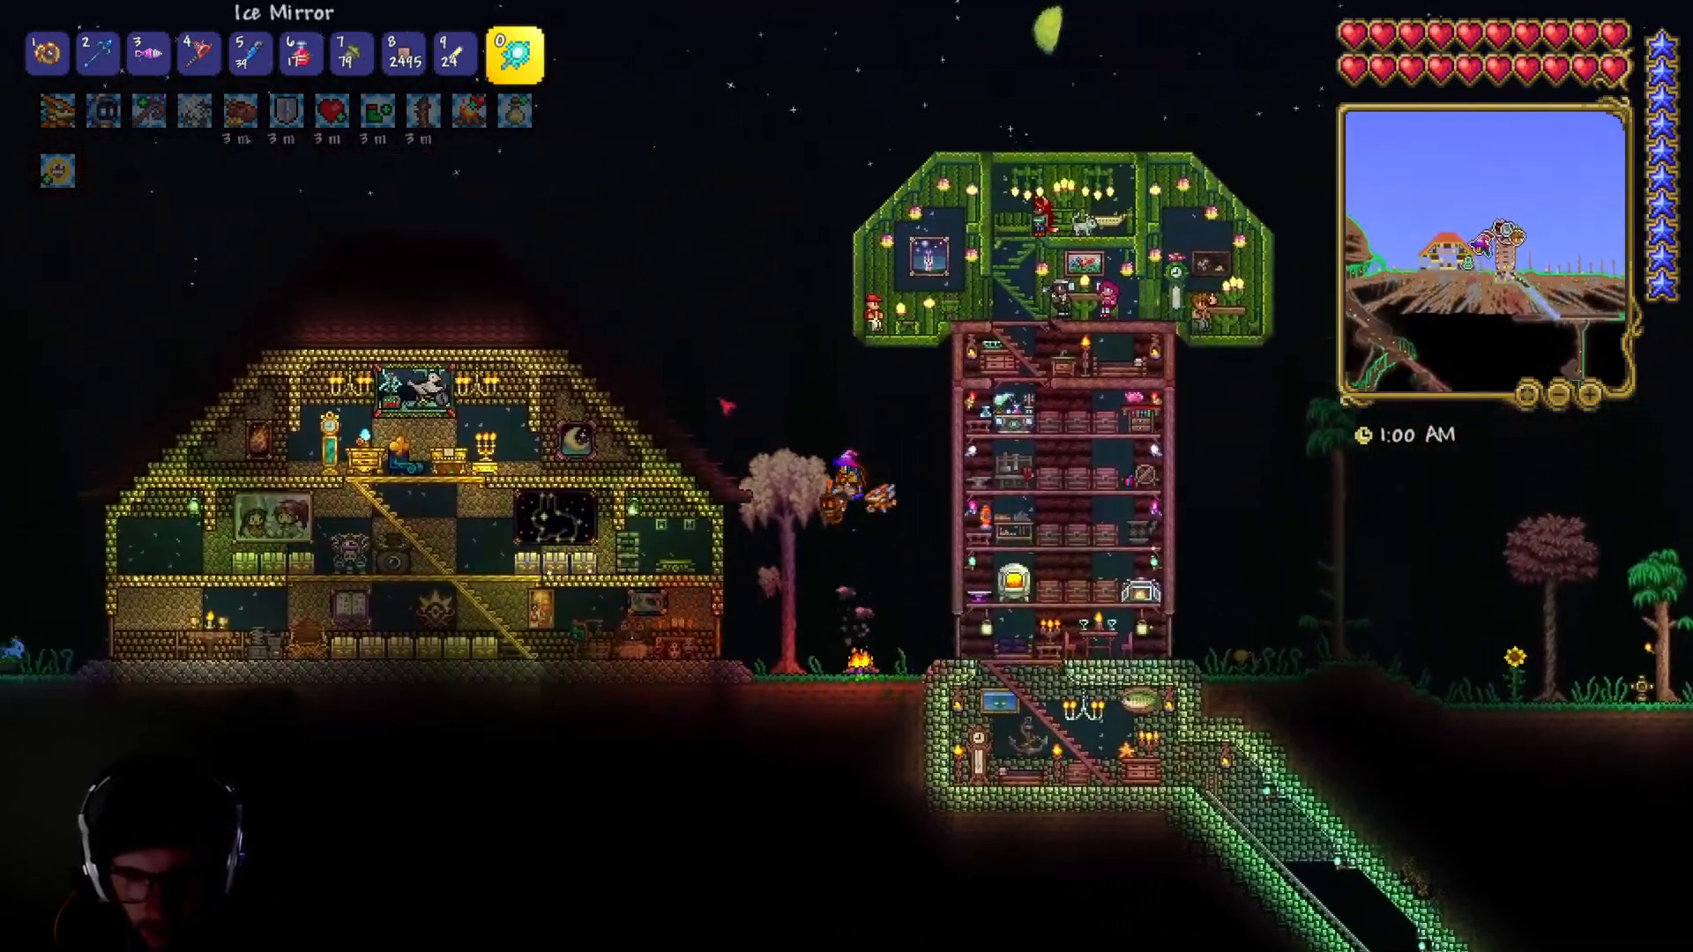
- Drop from the house roof to its ground floor, cross it westward and return east to the tower's ground floor
{"action": "key", "text": "d"}
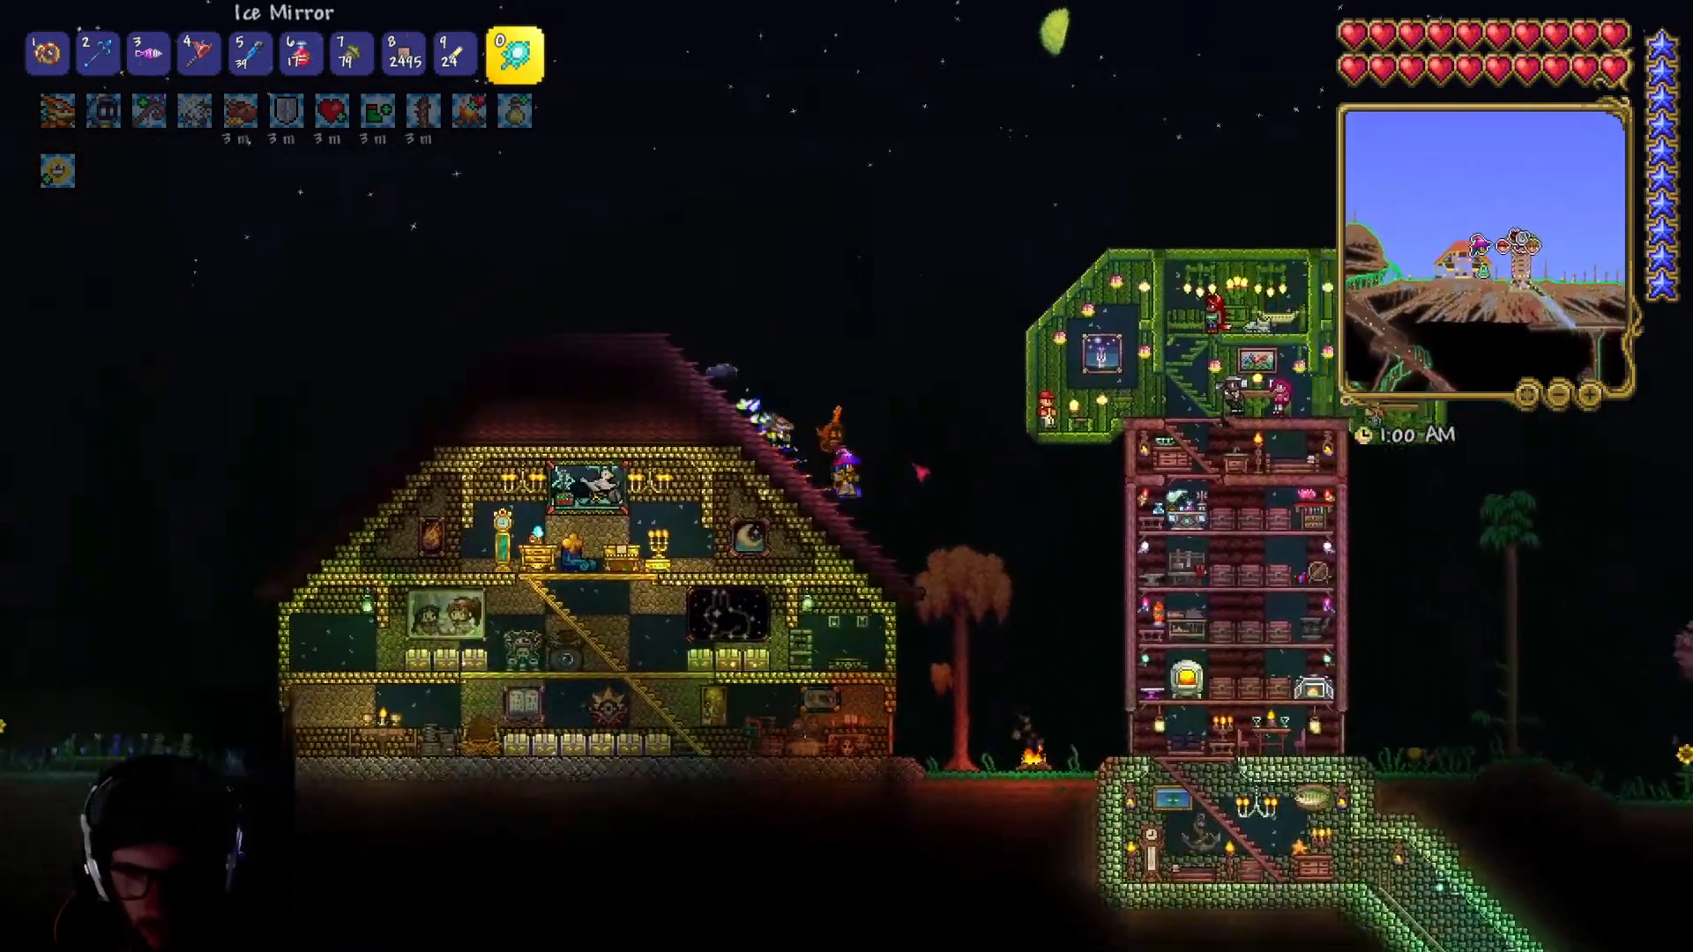
{"action": "key", "text": "a"}
{"action": "key", "text": "a"}
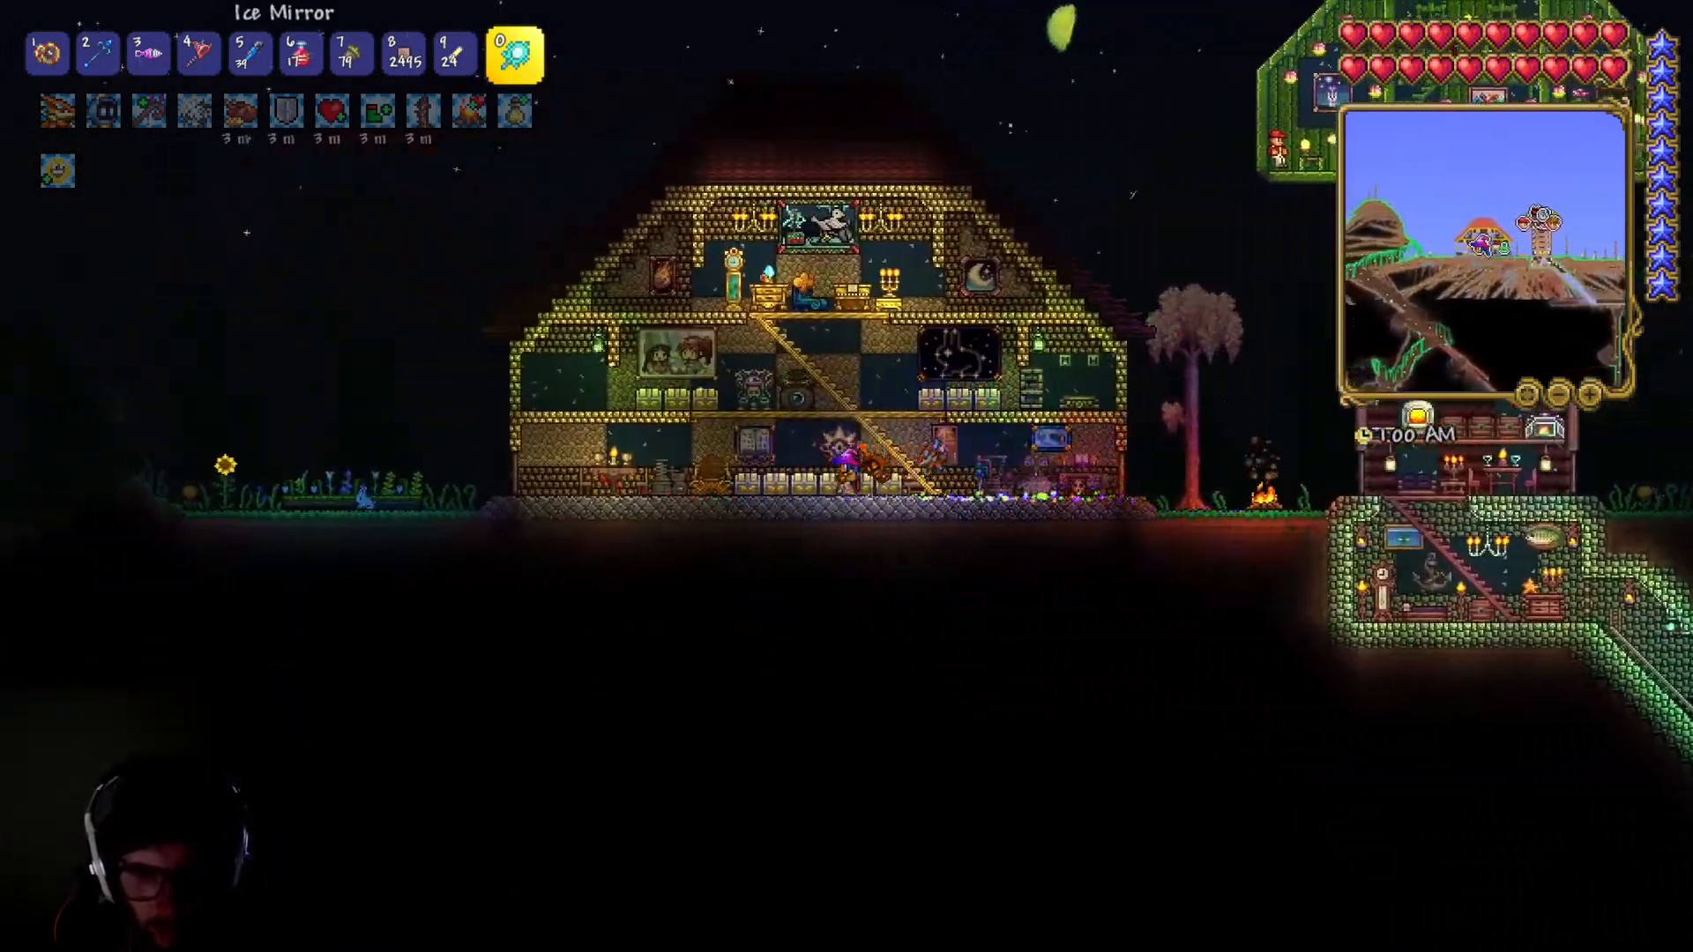
{"action": "key", "text": "d"}
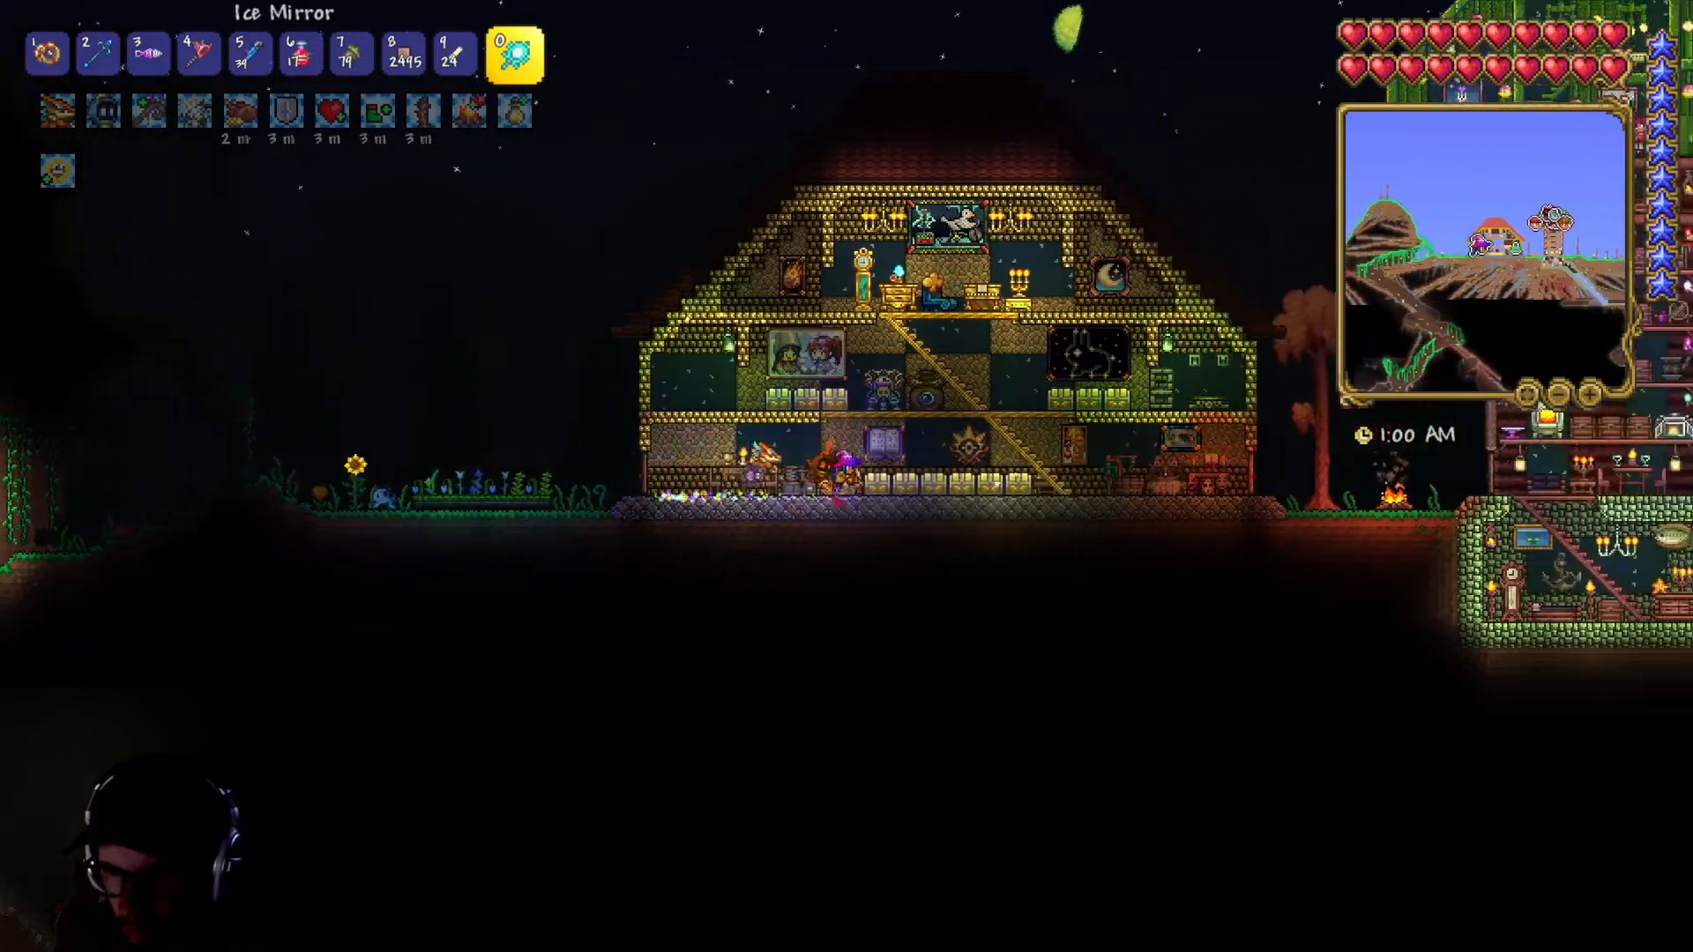
{"action": "key", "text": "d"}
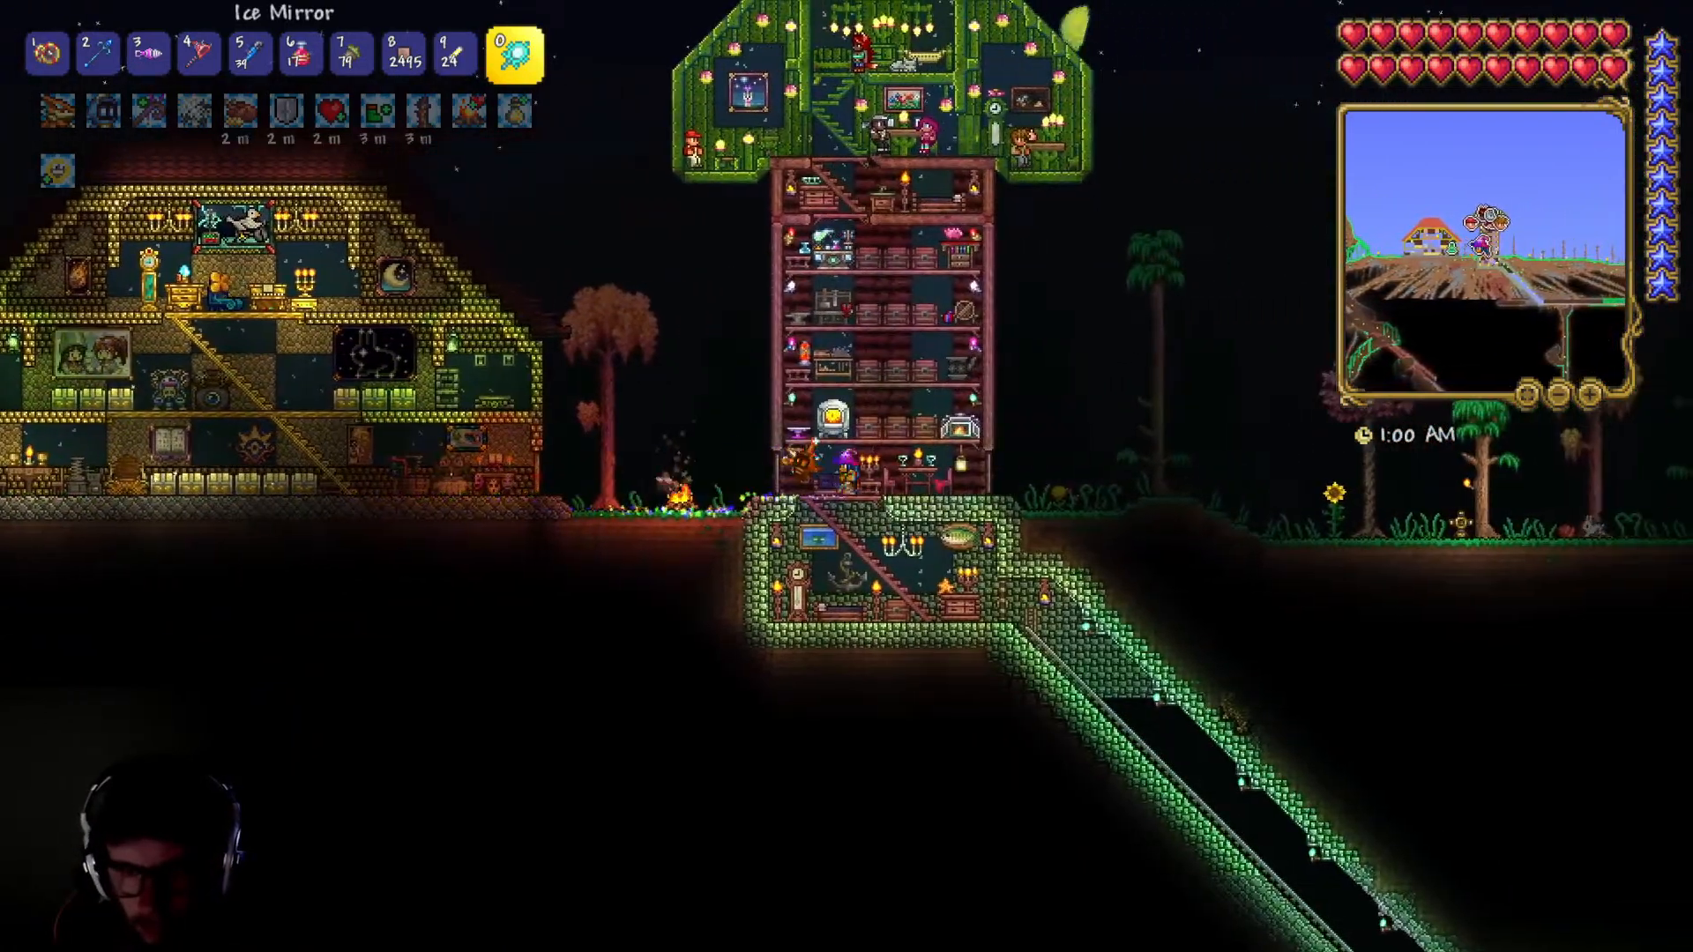
- Save and exit the multiplayer world, then quit the game from the title screen
{"action": "key", "text": "Escape"}
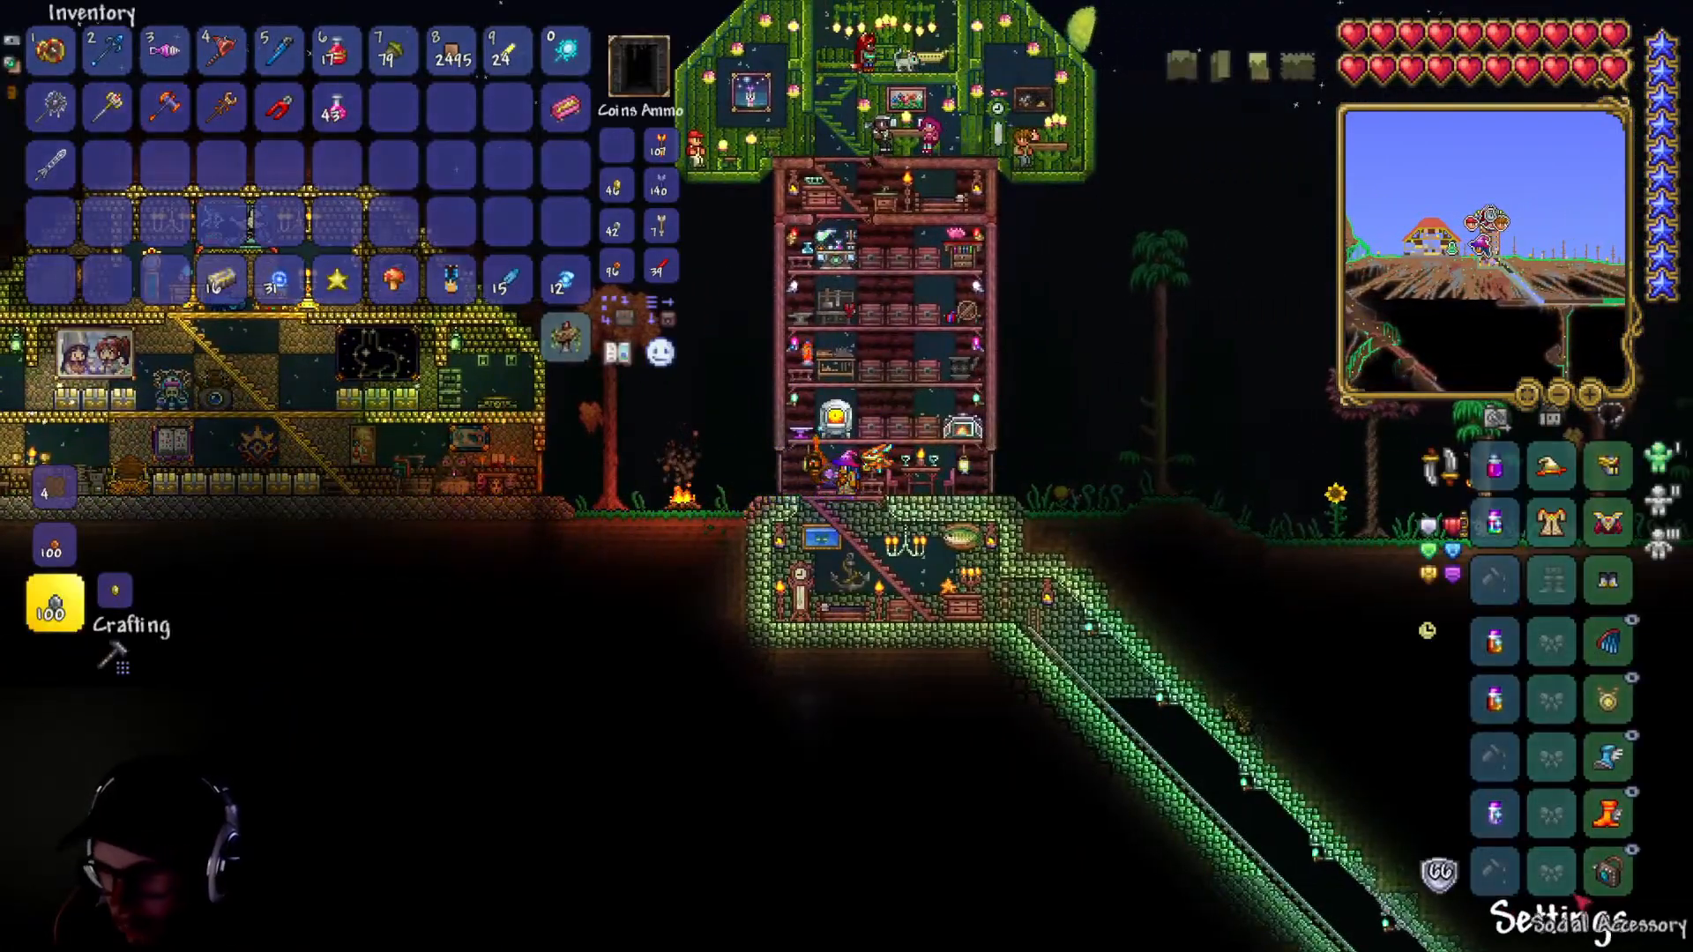
{"action": "left_click", "coordinate": [1561, 922]}
{"action": "left_click", "coordinate": [718, 688]}
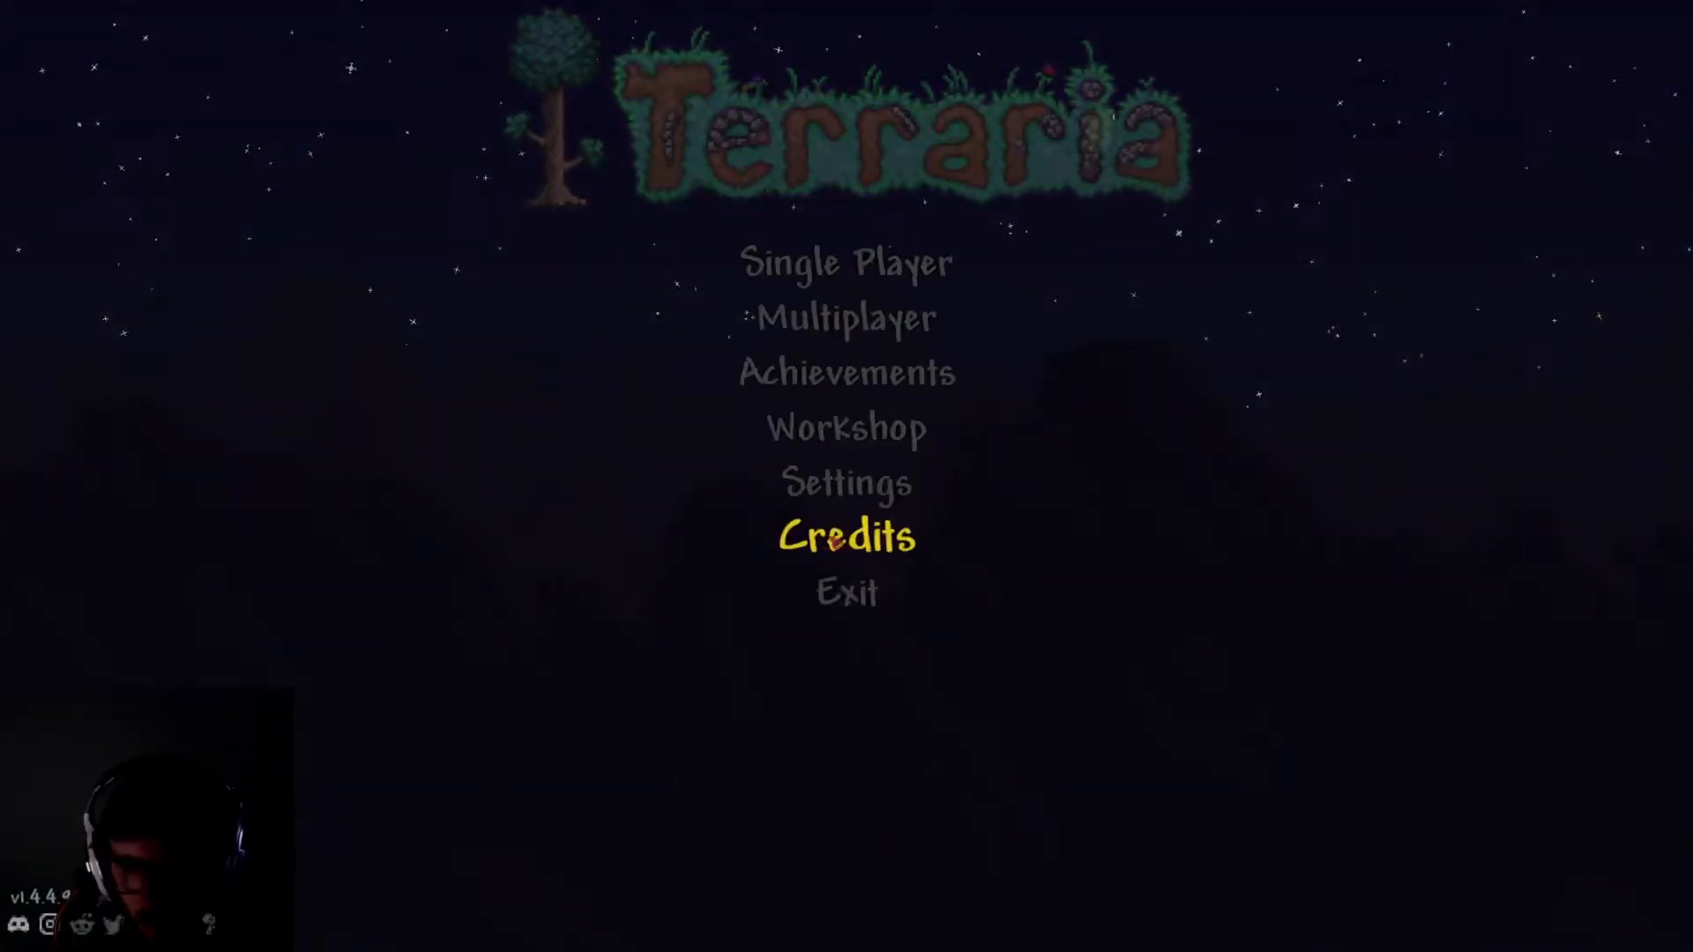
{"action": "left_click", "coordinate": [854, 589]}
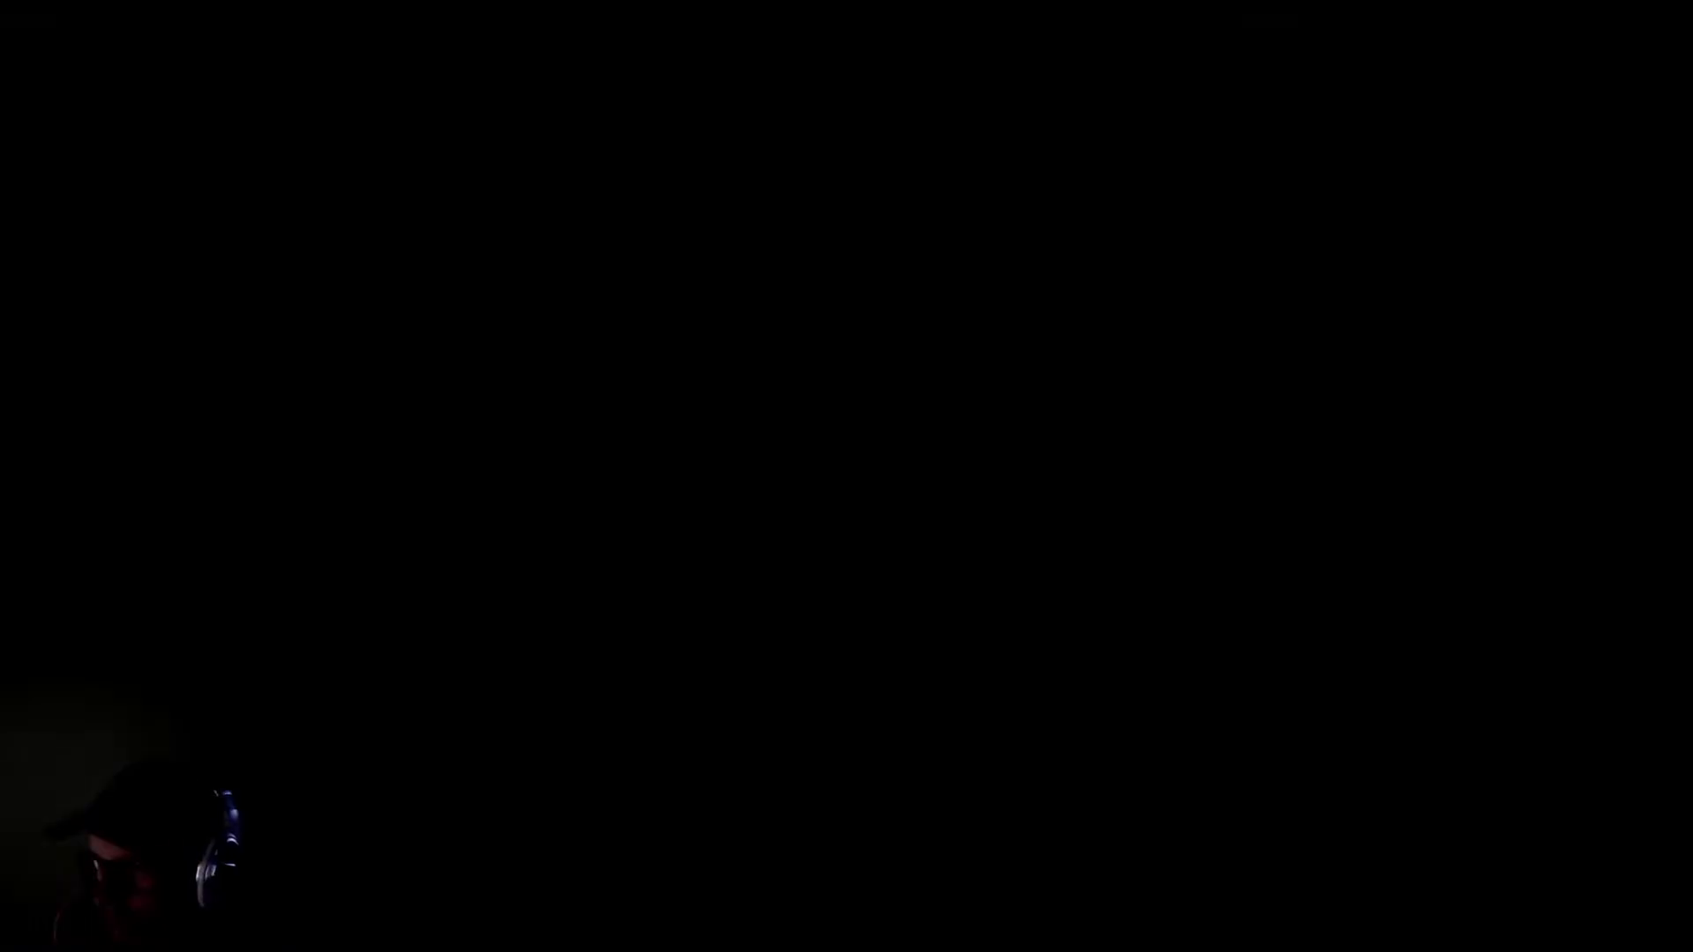